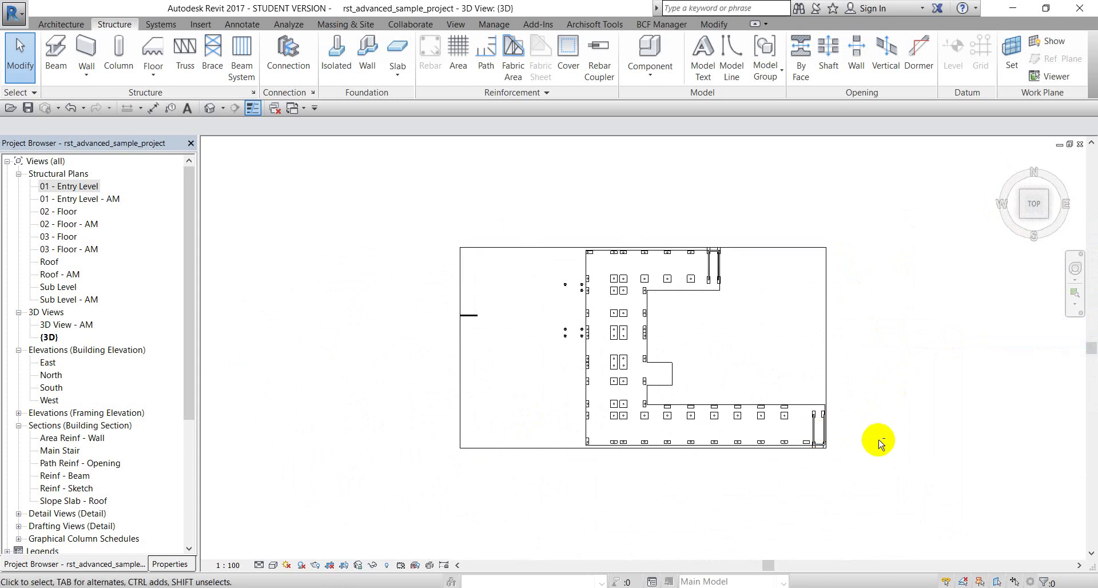
# Step: Undo the 3D view's orientation to the floor plan to bring back the full building model
pyautogui.keyDown('shift'); pyautogui.moveTo(875, 441); pyautogui.dragTo(769, 139, button='middle'); pyautogui.keyUp('shift')
pyautogui.scroll(6, 657, 384)
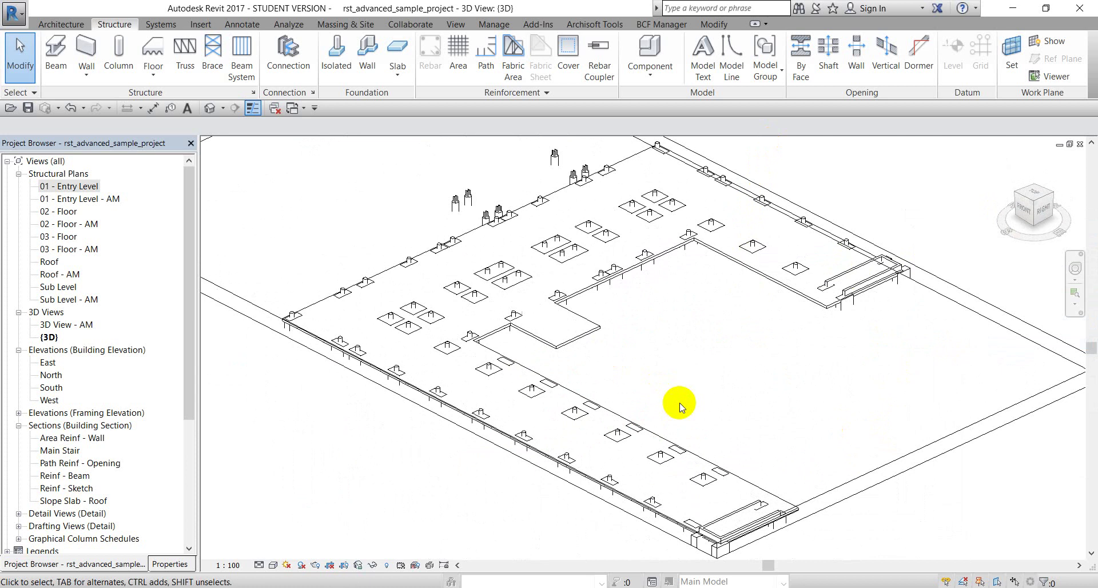
pyautogui.scroll(-5, 681, 407)
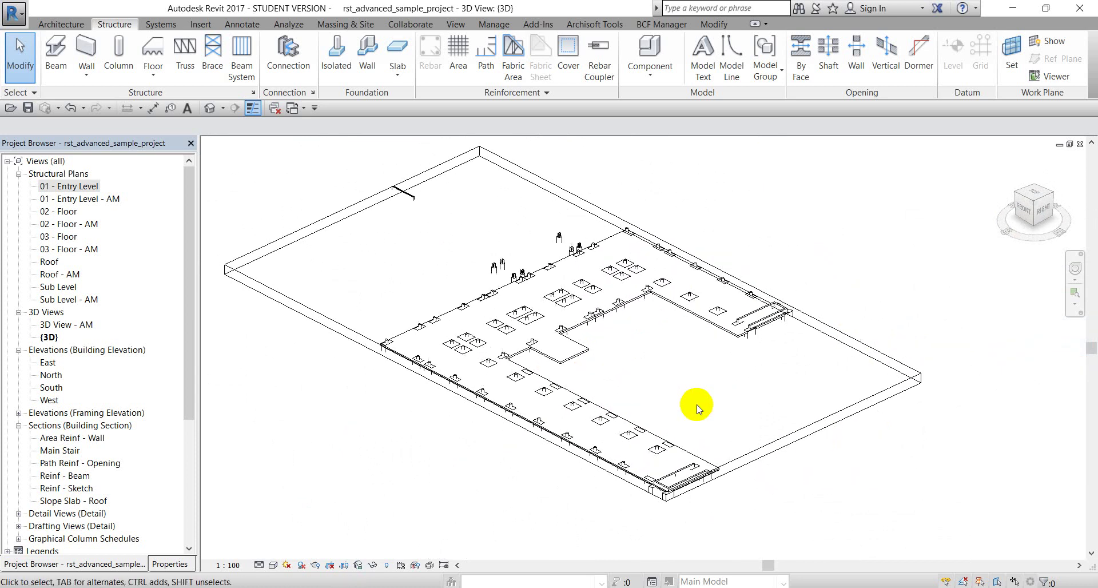
pyautogui.click(71, 108)
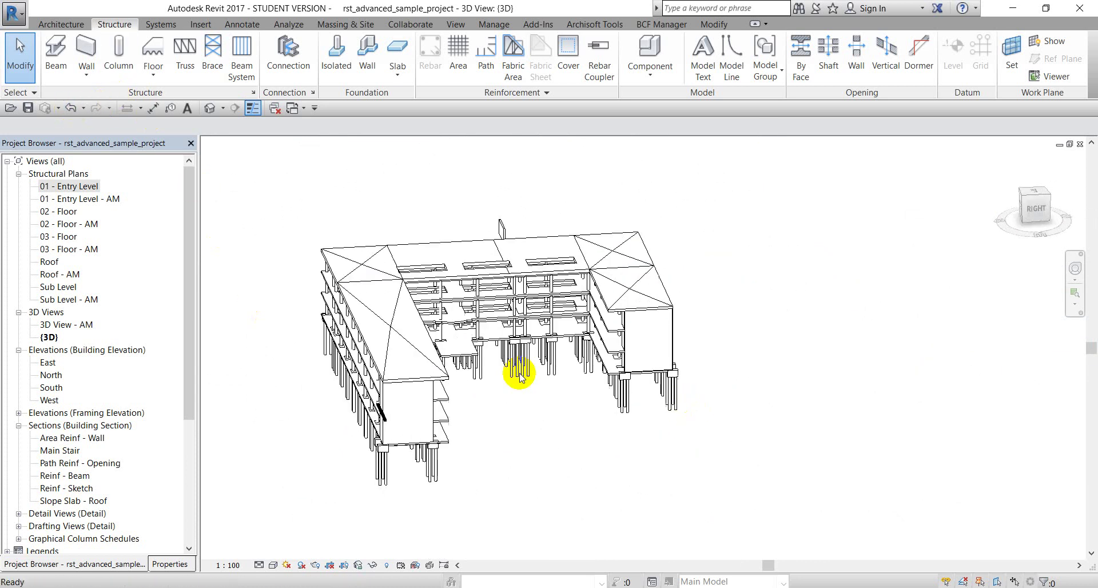
pyautogui.moveTo(535, 470); pyautogui.dragTo(590, 451, button='middle')
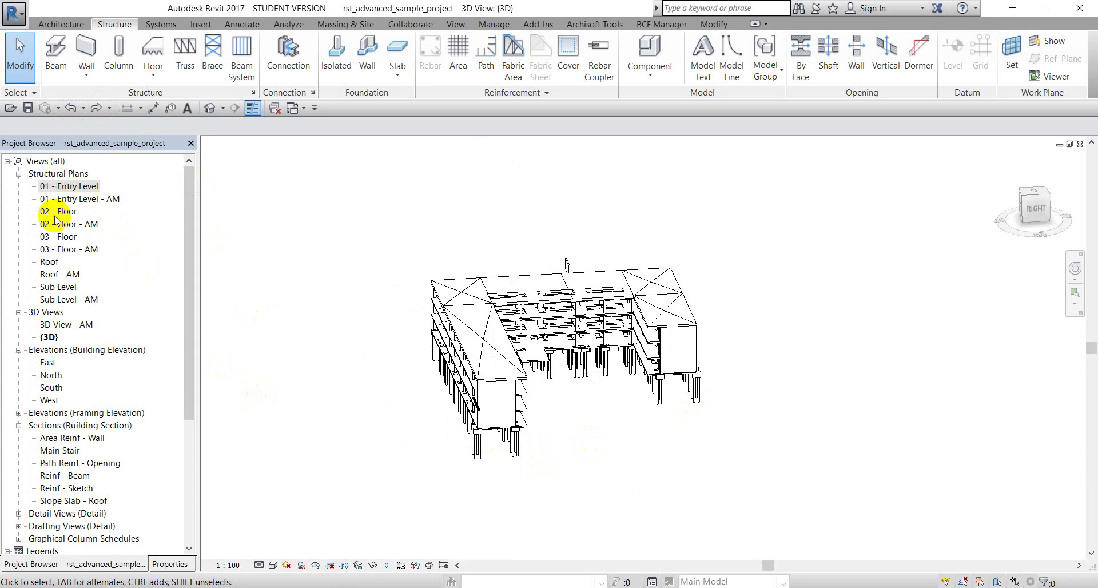
# Step: Expand the framing elevations in the project browser and display the 3D view's Extents properties
pyautogui.click(19, 413)
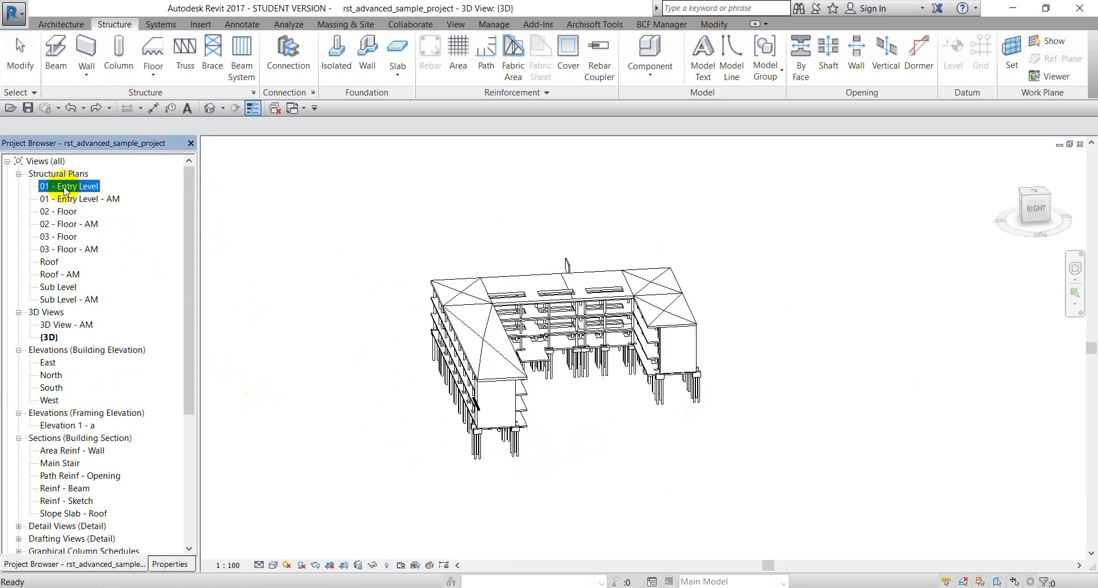
pyautogui.scroll(4, 456, 367)
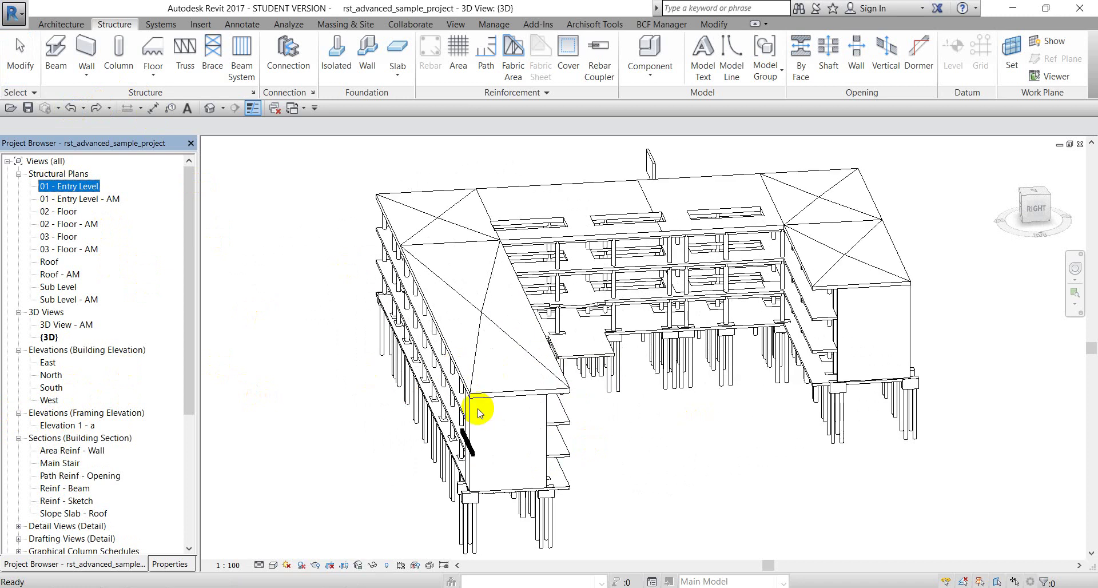
pyautogui.click(160, 564)
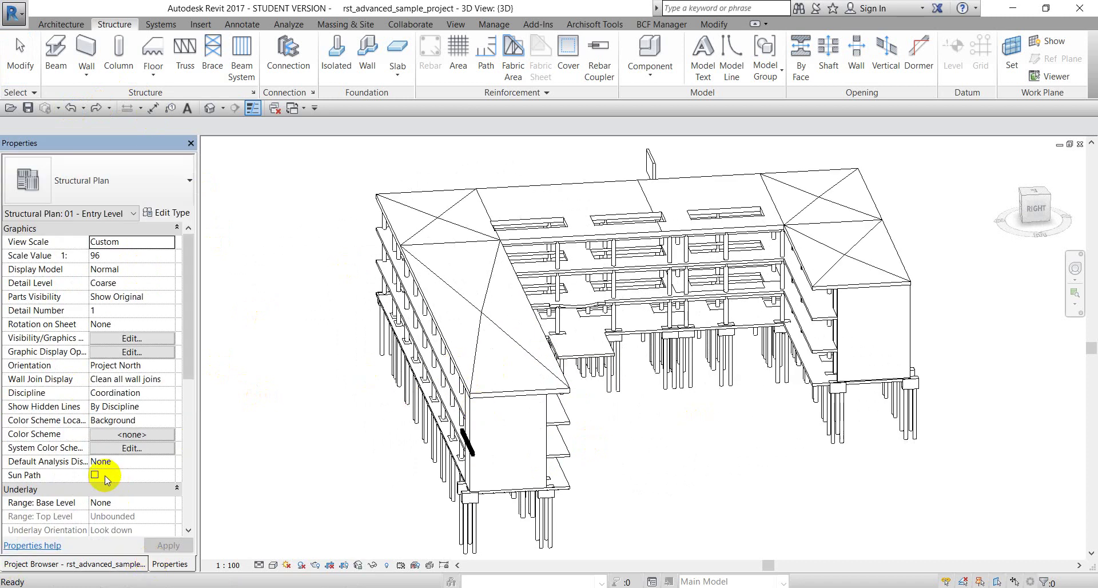
pyautogui.scroll(-5, 97, 475)
pyautogui.click(289, 422)
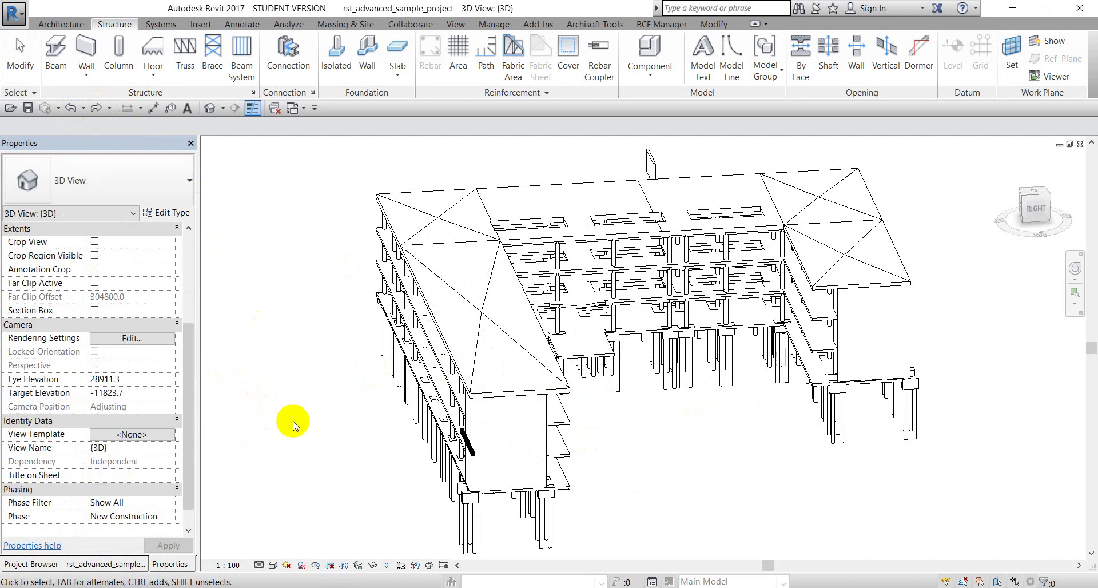
# Step: Switch the 3D view's section box on and off again
pyautogui.click(95, 310)
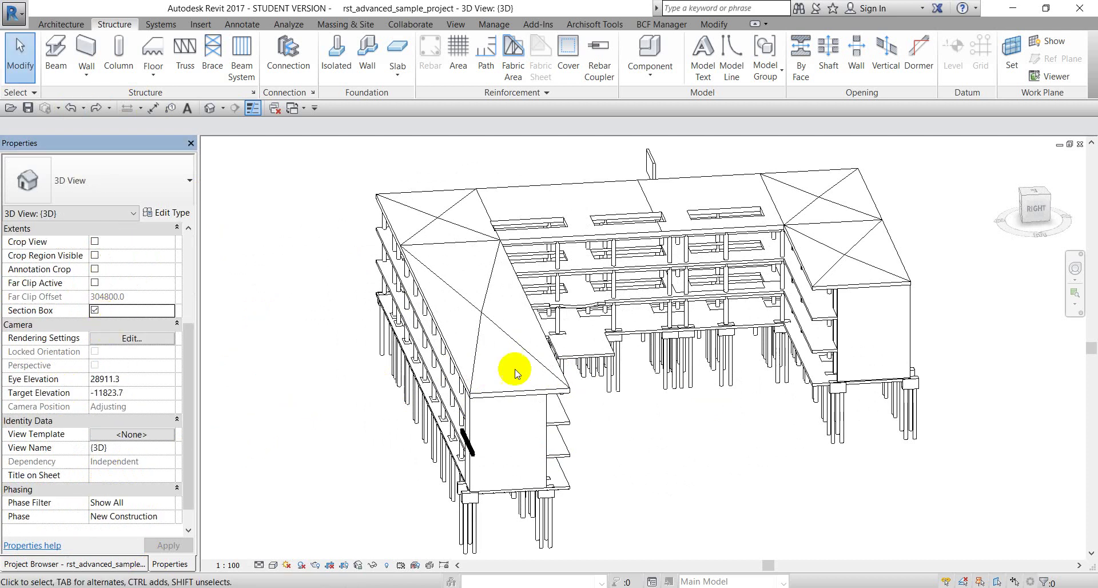
pyautogui.scroll(-2, 502, 371)
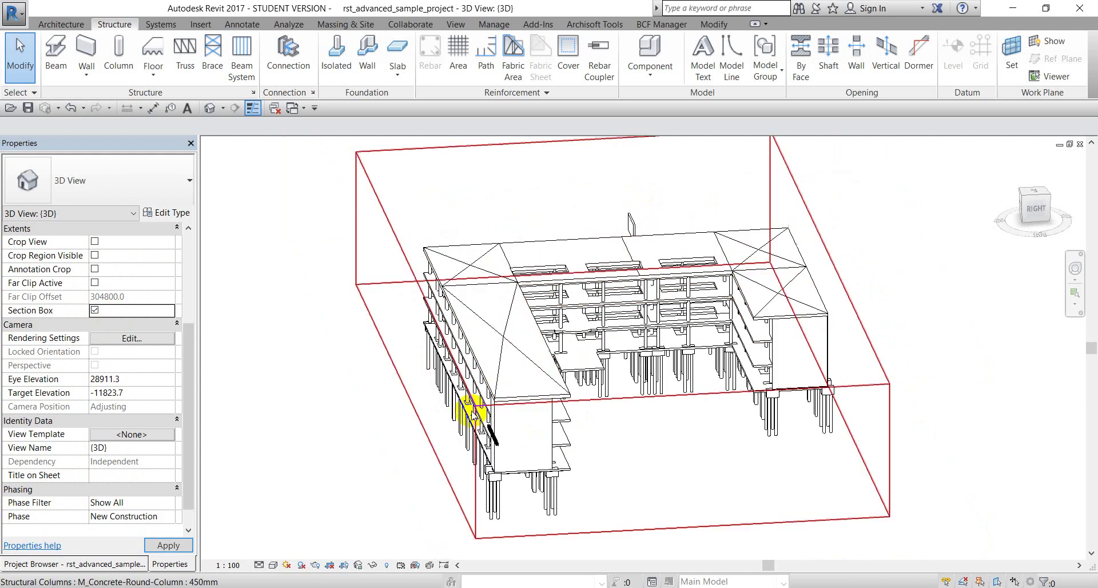
pyautogui.click(95, 310)
pyautogui.scroll(-1, 362, 463)
pyautogui.moveTo(362, 471); pyautogui.dragTo(299, 397, button='middle')
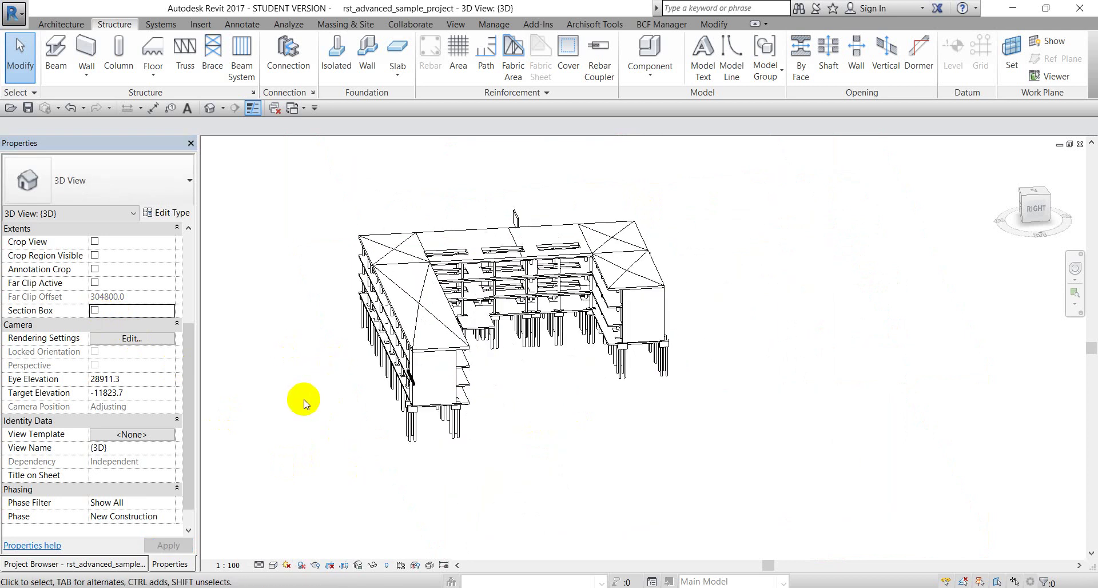
# Step: Orient the 3D view to Structural Plan: 02 - Floor and turn it to an isometric corner view
pyautogui.rightClick(1027, 212)
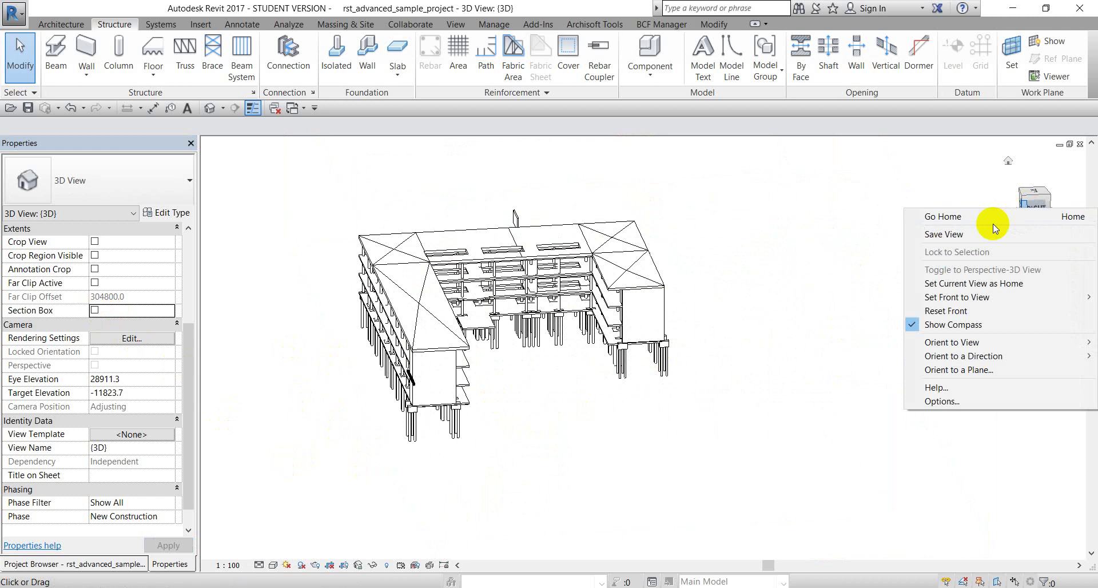
pyautogui.moveTo(966, 343)
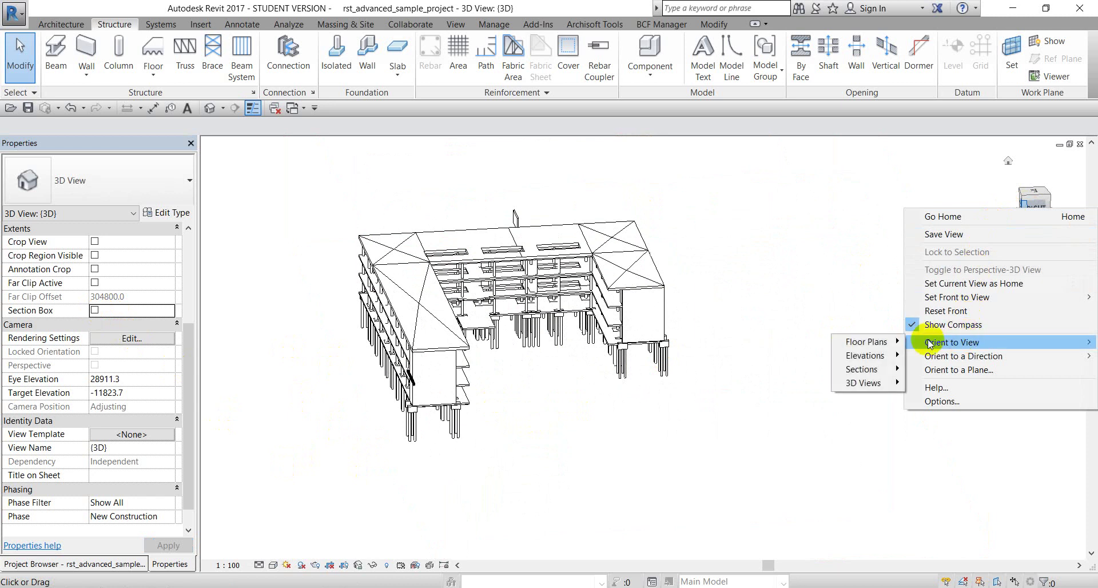
pyautogui.moveTo(898, 343)
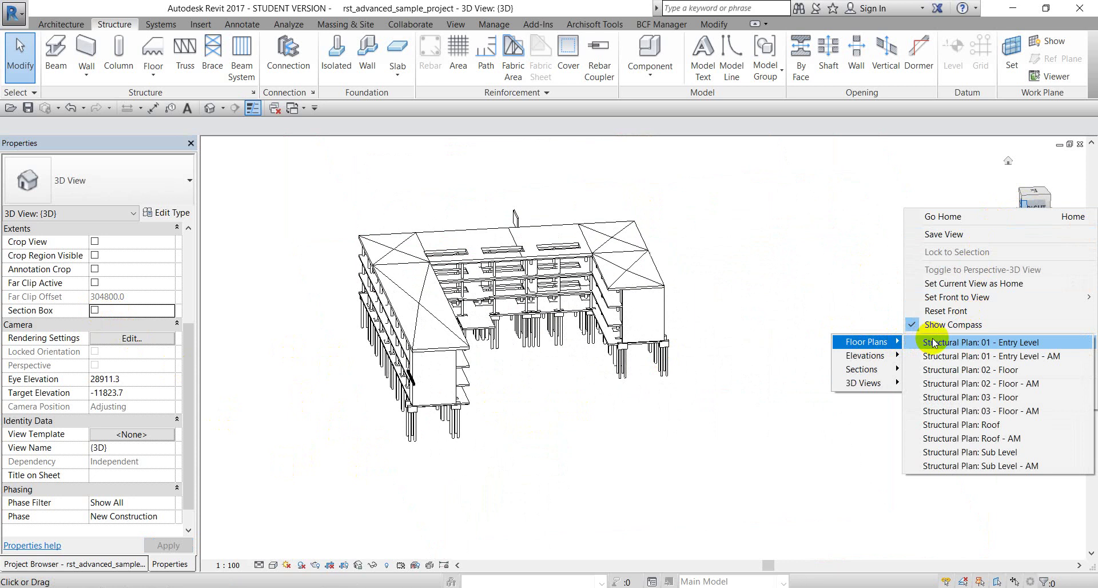
pyautogui.click(943, 370)
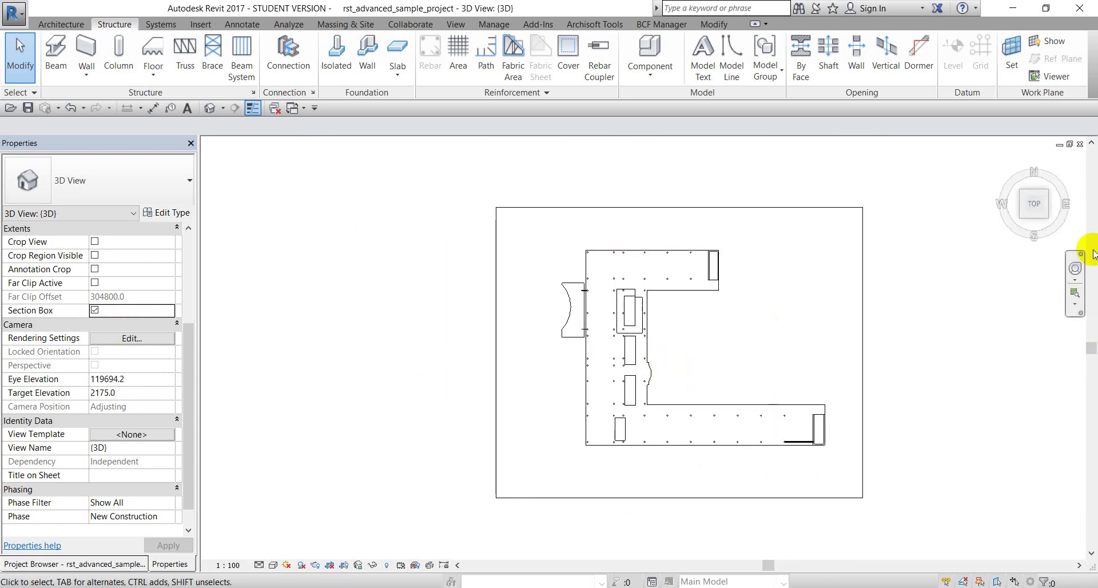
pyautogui.click(1052, 224)
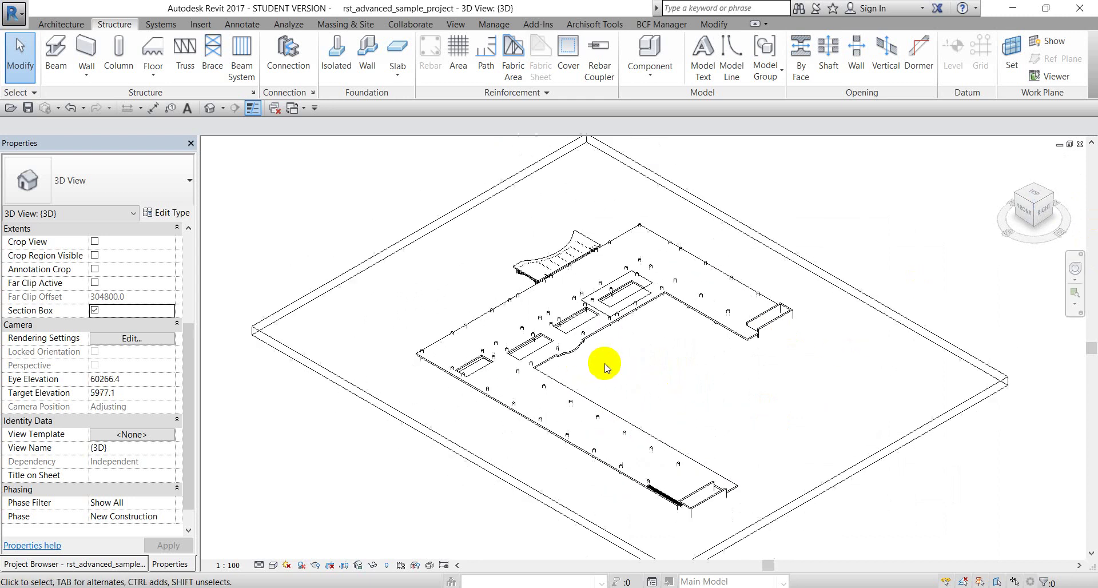
# Step: Raise the upper face of the section box so the columns and beams above the 02 - Floor slab are included
pyautogui.click(786, 460)
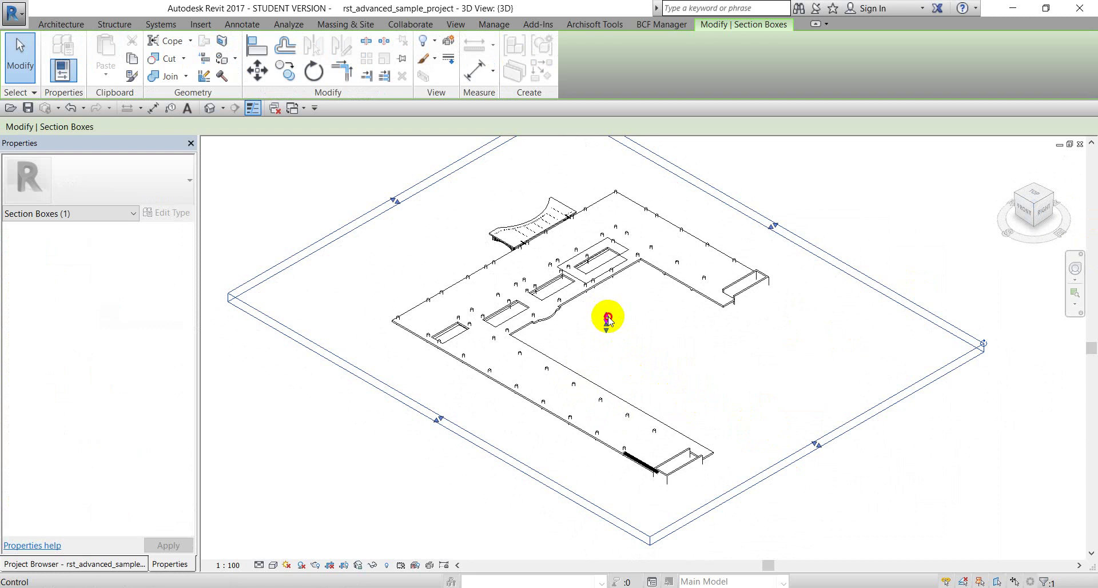
pyautogui.moveTo(607, 319); pyautogui.dragTo(605, 306)
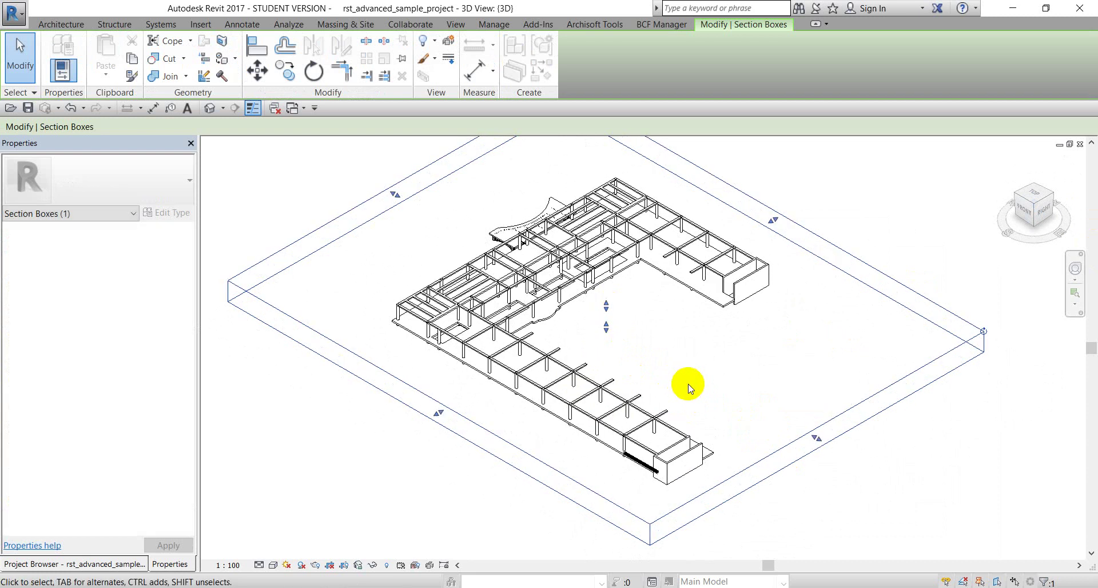
pyautogui.scroll(-2, 689, 388)
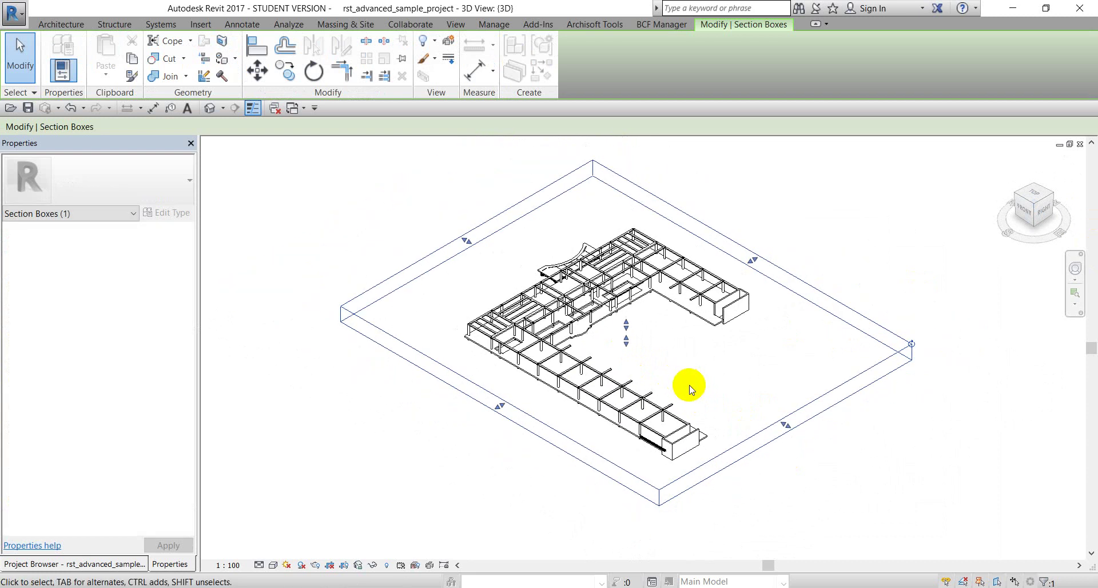
pyautogui.click(838, 478)
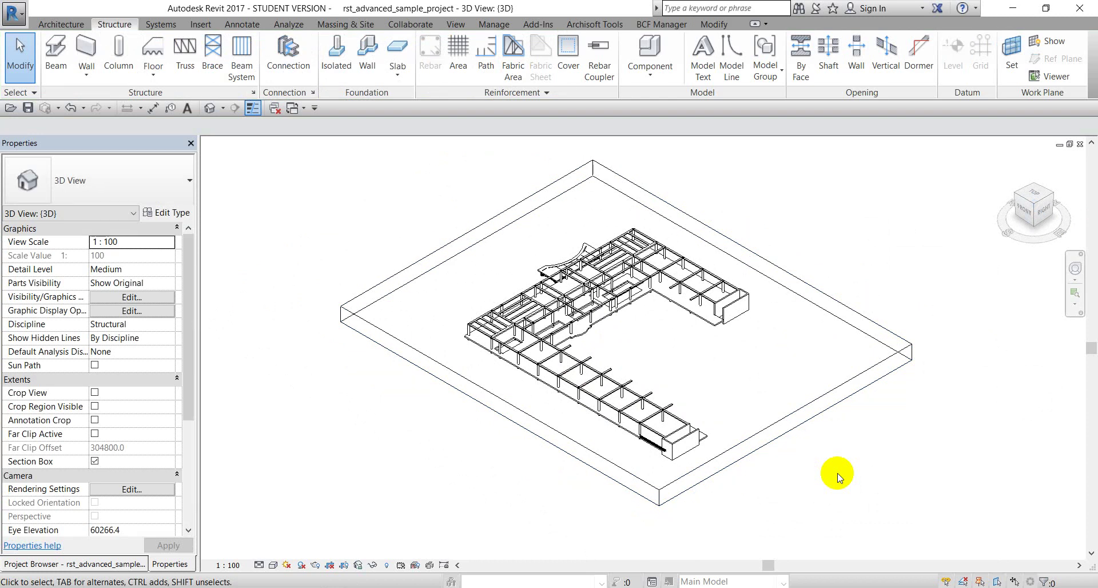
# Step: Orient the 3D view to Section: Main Stair and orbit to inspect the cut building slice
pyautogui.rightClick(1022, 209)
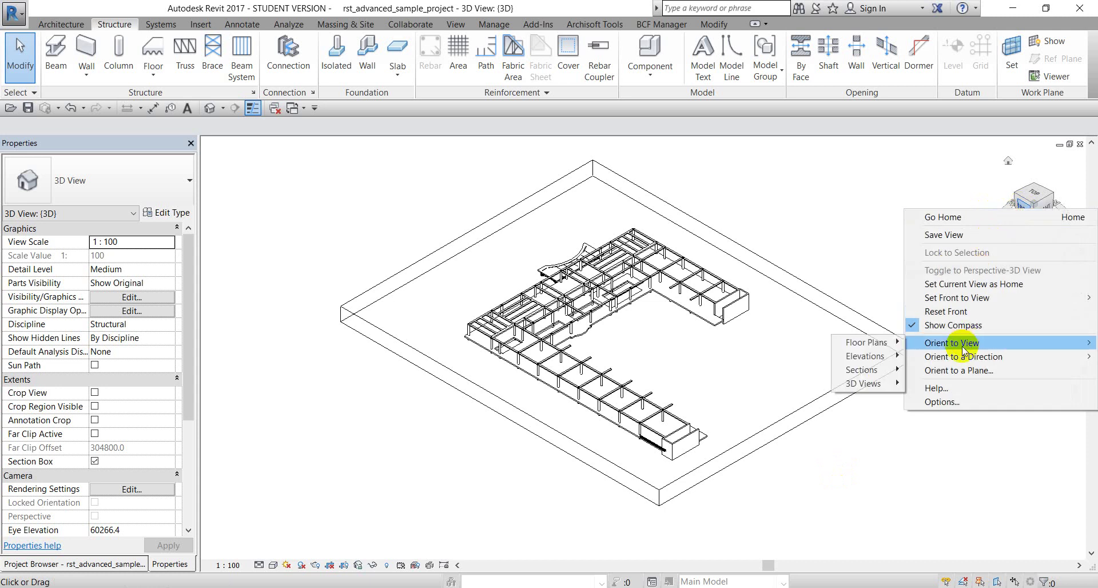
pyautogui.moveTo(893, 371)
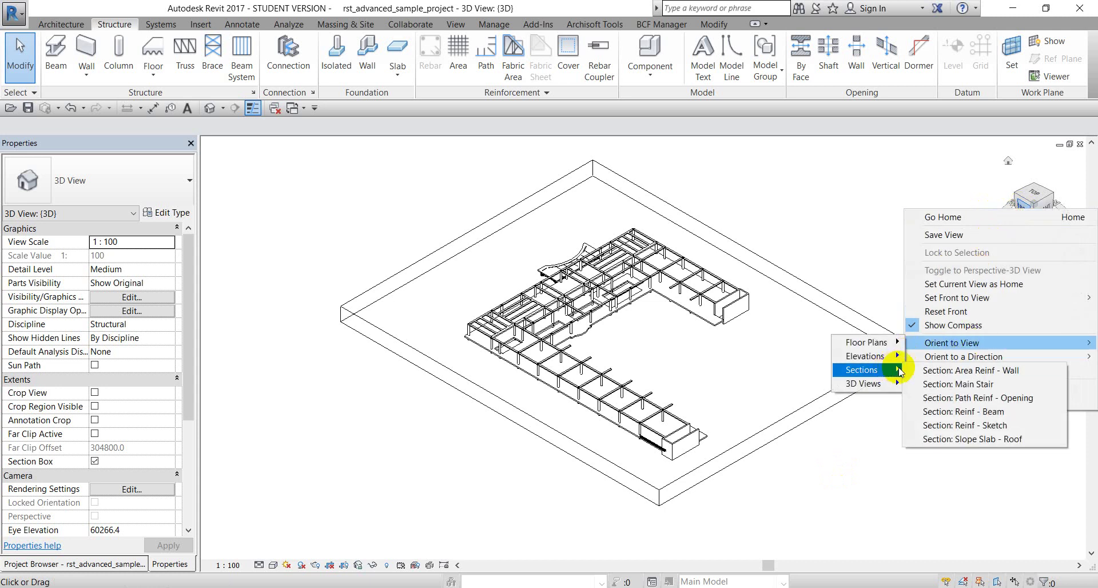
pyautogui.click(930, 382)
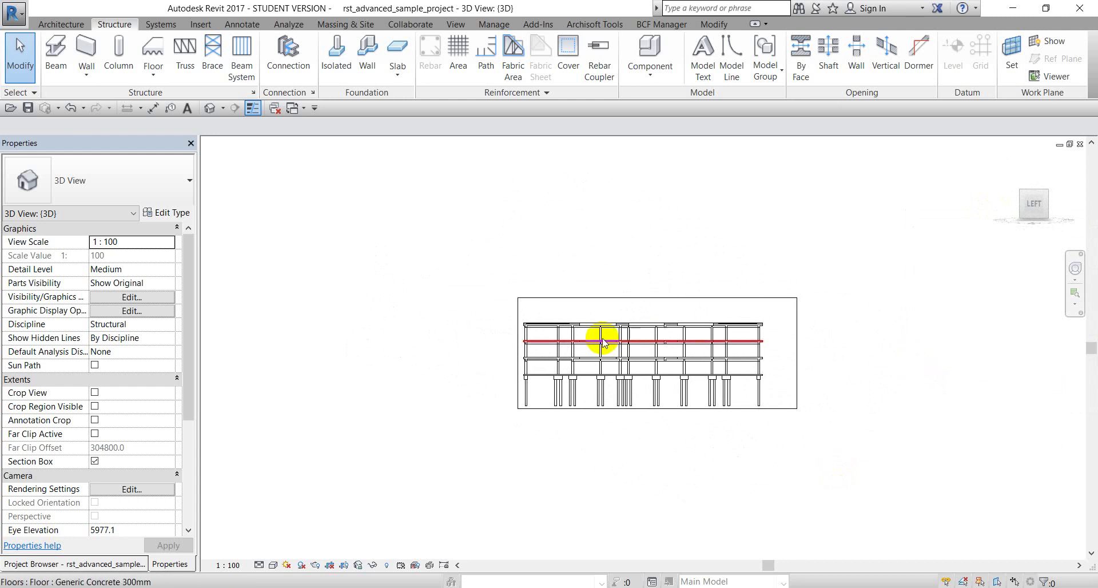
pyautogui.keyDown('shift'); pyautogui.moveTo(591, 331); pyautogui.dragTo(678, 375, button='middle'); pyautogui.keyUp('shift')
pyautogui.scroll(3, 678, 375)
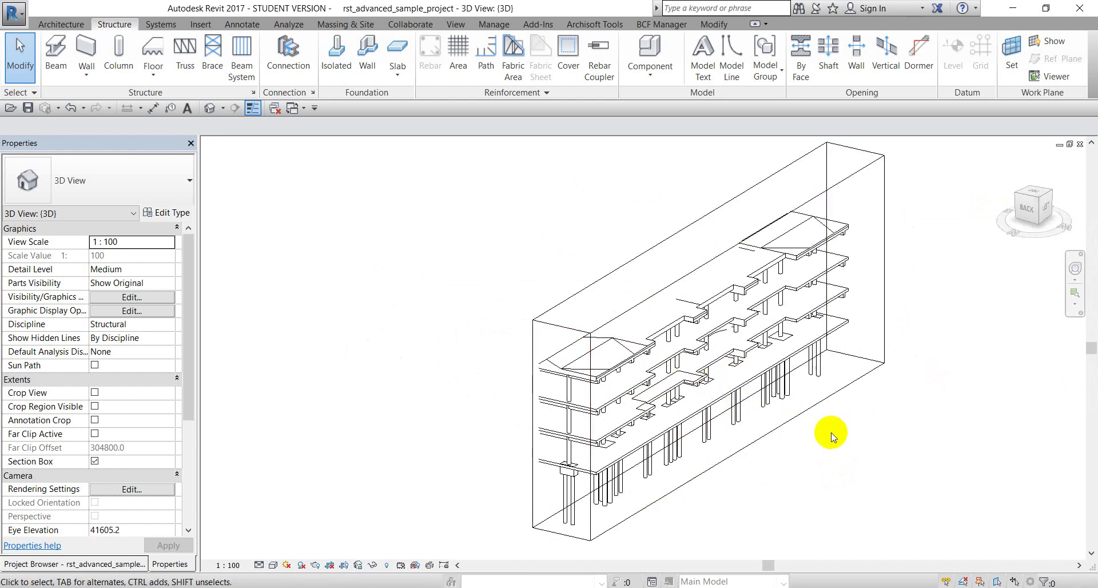
pyautogui.scroll(-1, 763, 372)
pyautogui.moveTo(761, 370); pyautogui.dragTo(663, 364, button='middle')
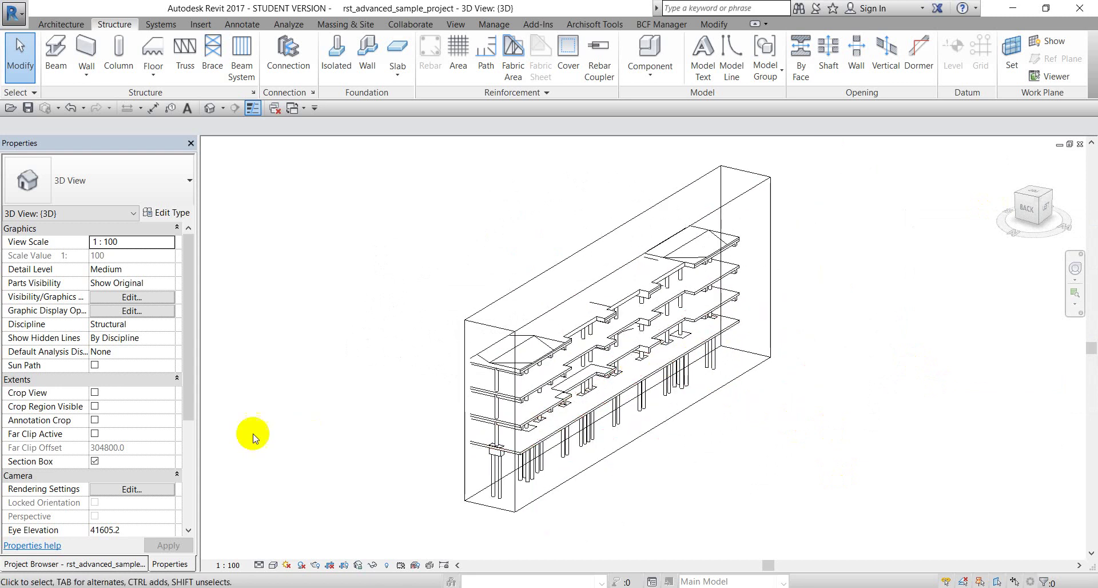
# Step: Turn off the section box in the 3D view's properties to show the whole building
pyautogui.click(119, 565)
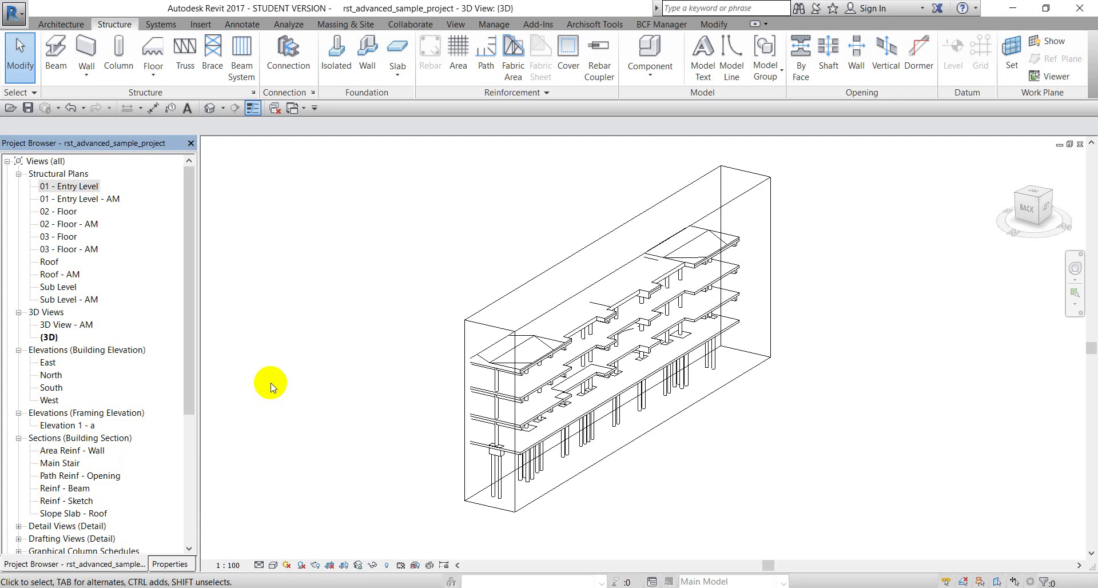
pyautogui.click(271, 384)
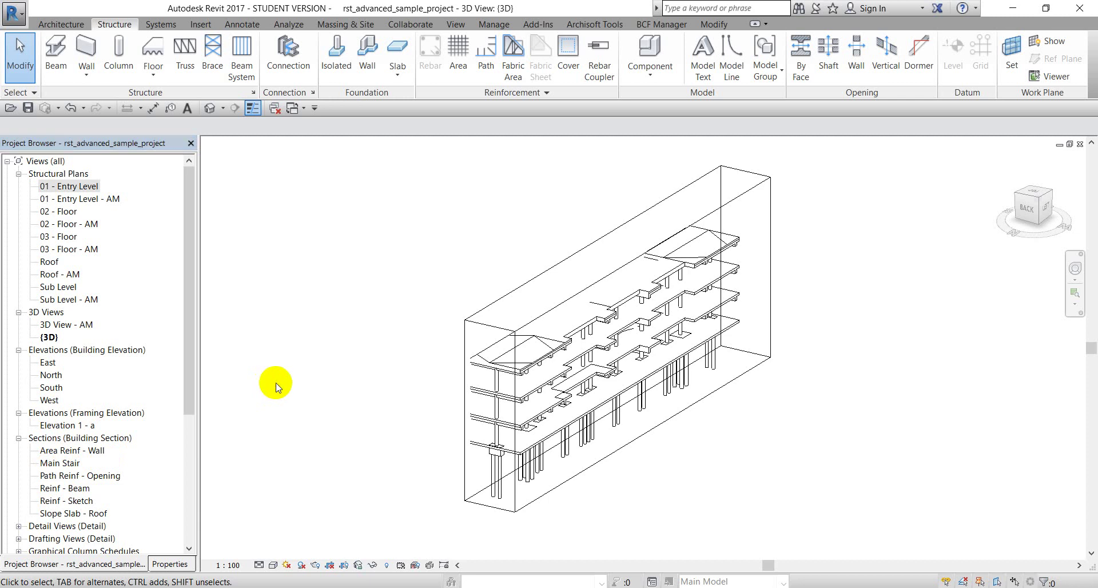
pyautogui.click(169, 564)
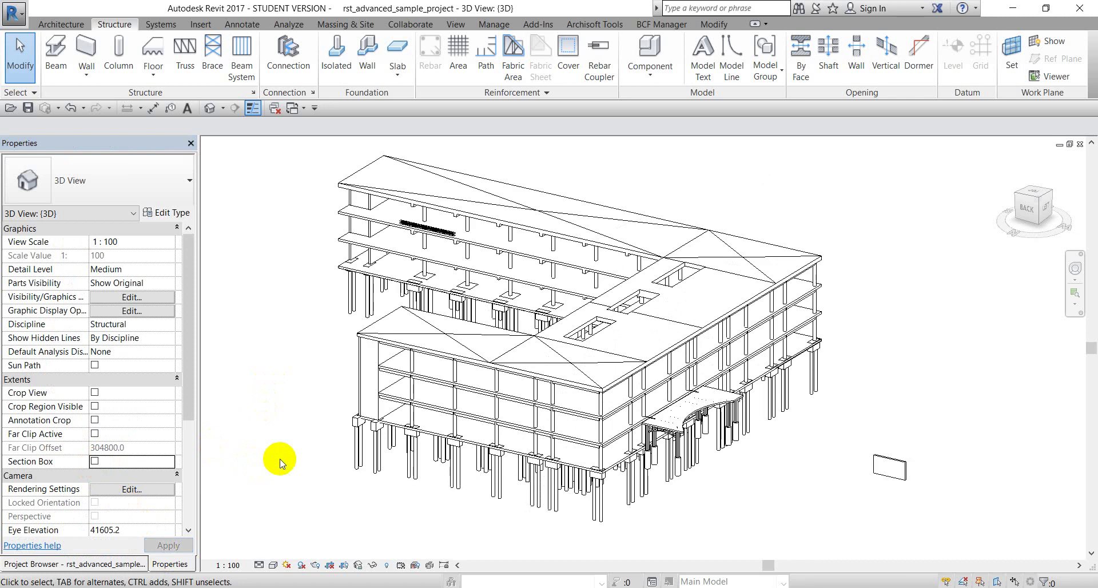
pyautogui.moveTo(279, 462)
pyautogui.mouseDown(button='middle')
pyautogui.moveTo(257, 452)
pyautogui.moveTo(287, 461)
pyautogui.mouseUp(button='middle')
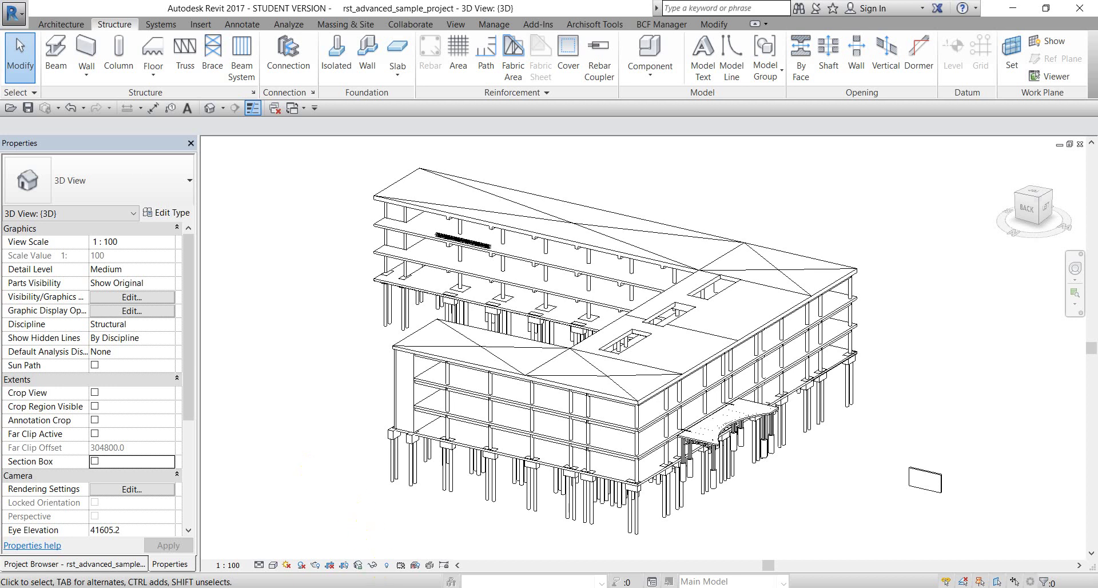
# Step: Switch to the PowerPoint presentation, look over the slides on orienting 3D views and creating section views, and return to Revit
pyautogui.moveTo(406, 587)
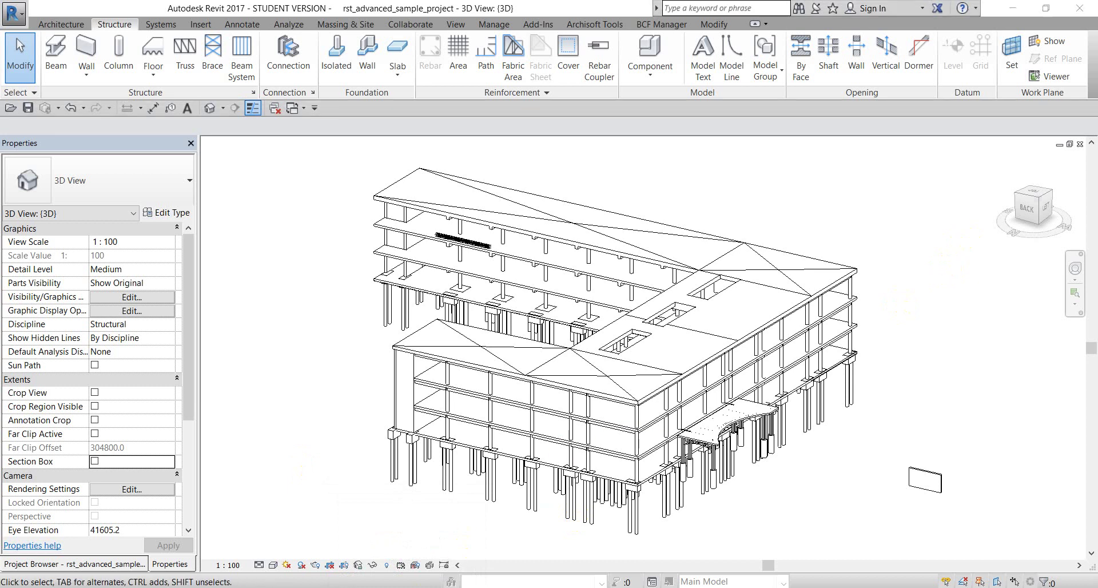
pyautogui.click(426, 586)
pyautogui.scroll(-1, 421, 443)
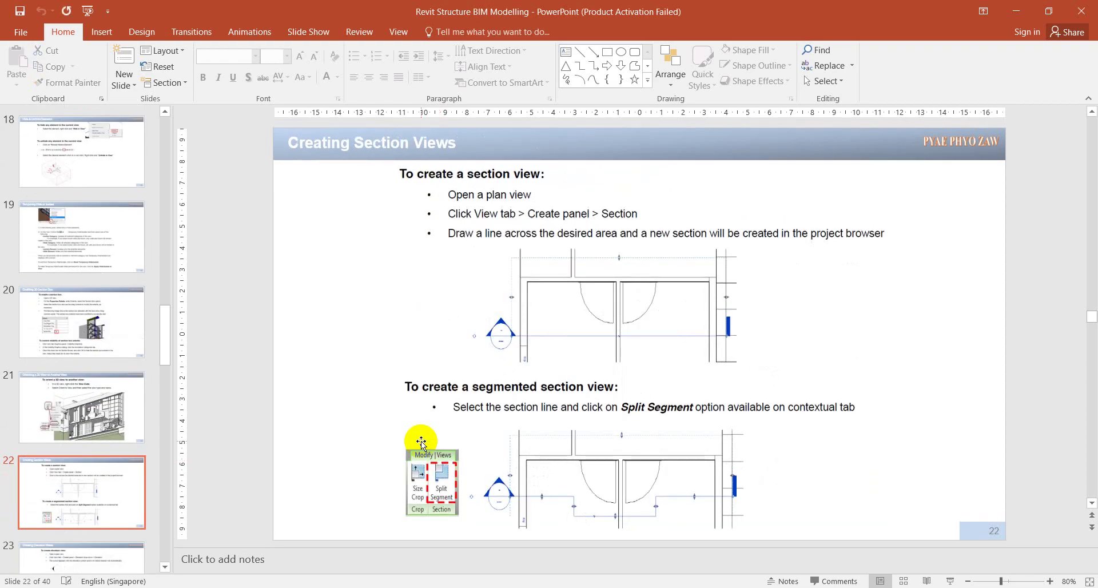
pyautogui.scroll(1, 422, 443)
pyautogui.click(1016, 11)
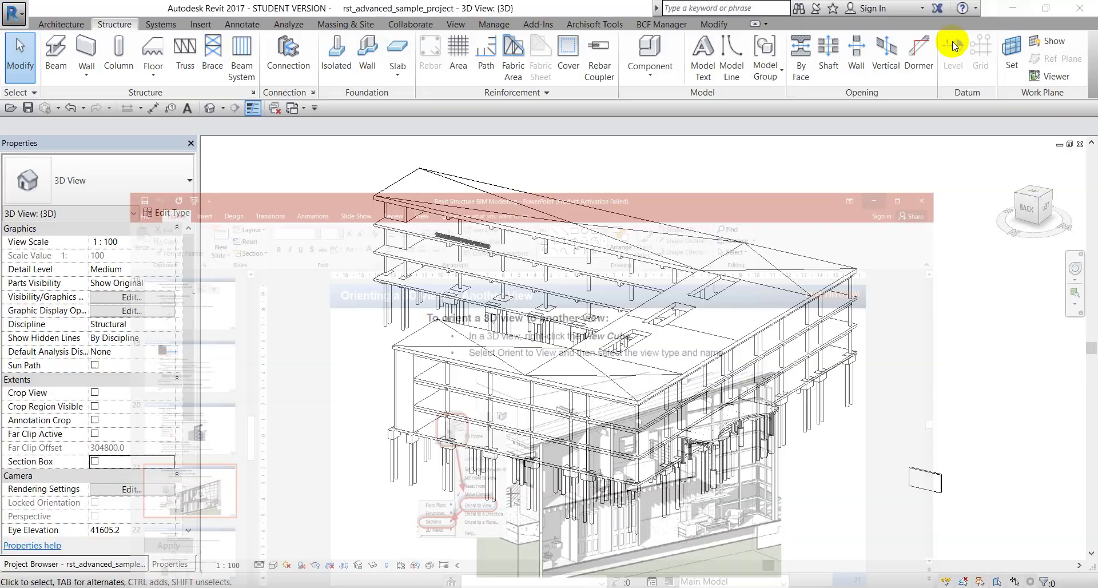
pyautogui.keyDown('shift'); pyautogui.moveTo(350, 372); pyautogui.dragTo(498, 380, button='middle'); pyautogui.keyUp('shift')
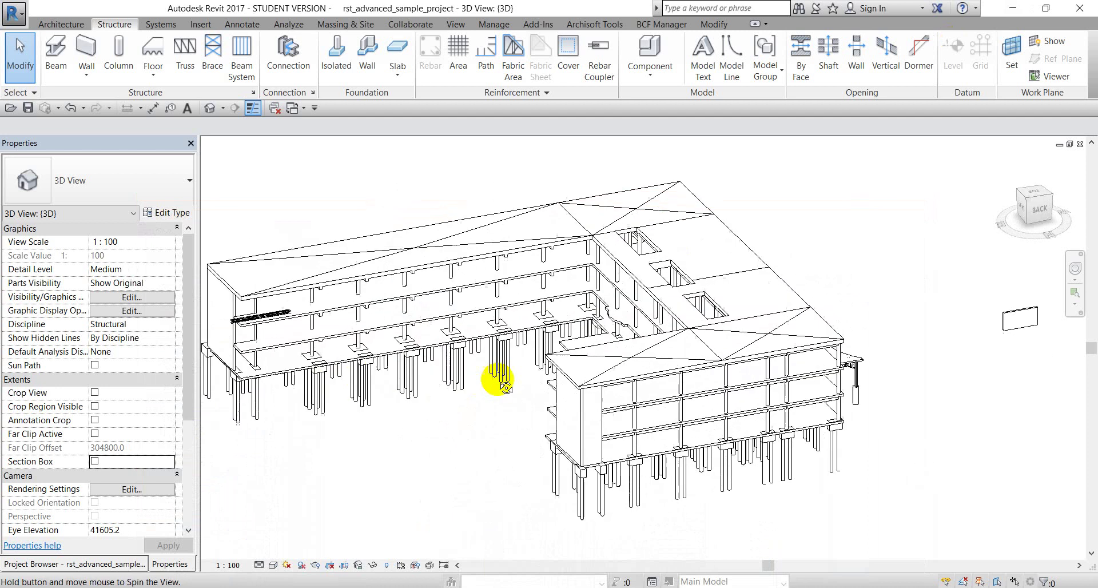
pyautogui.scroll(5, 393, 380)
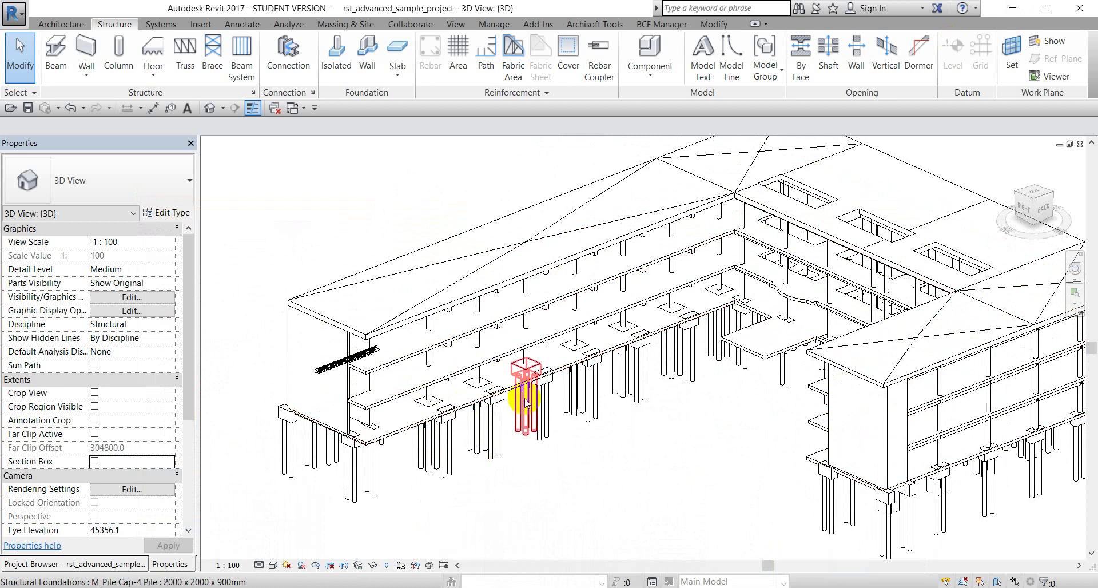
pyautogui.scroll(-1, 527, 401)
pyautogui.moveTo(567, 459); pyautogui.dragTo(555, 437, button='middle')
pyautogui.scroll(5, 537, 418)
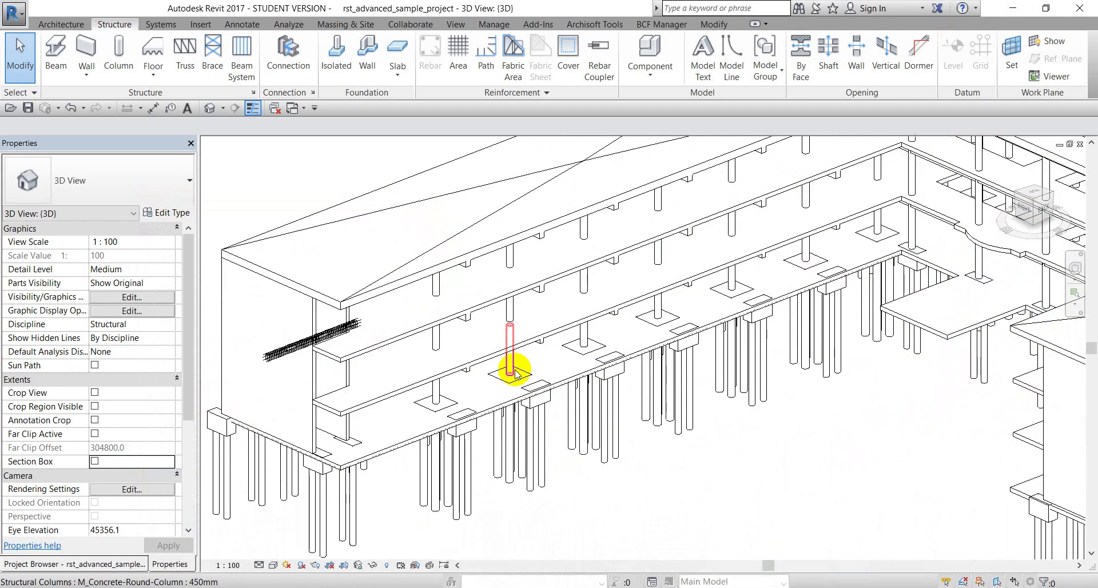
# Step: Isolate one M_Pile Cap-2 Pile foundation on the outer slab edge with a selection box
pyautogui.click(535, 397)
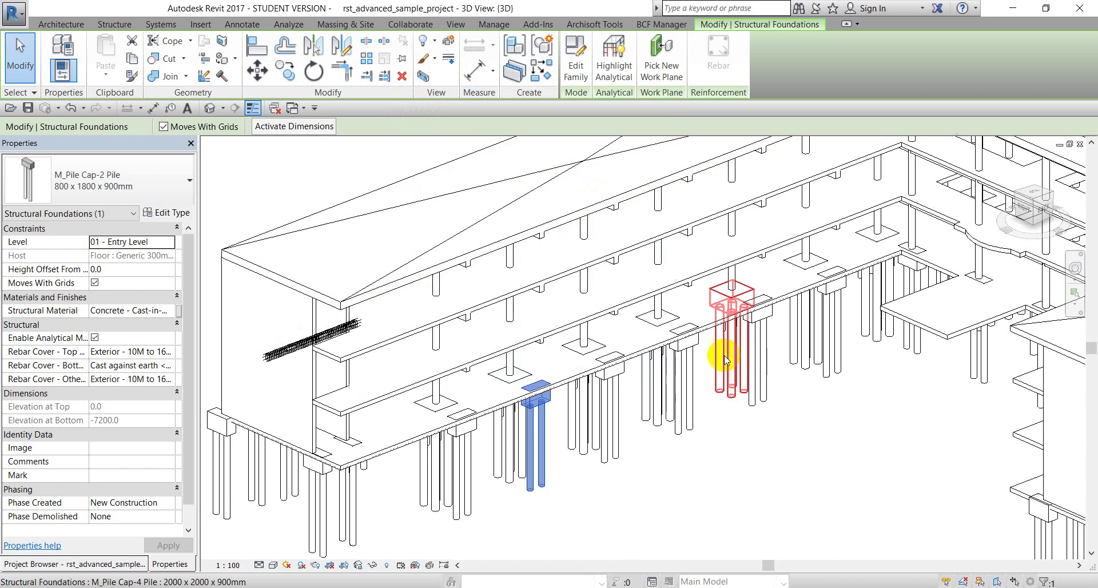
pyautogui.click(589, 487)
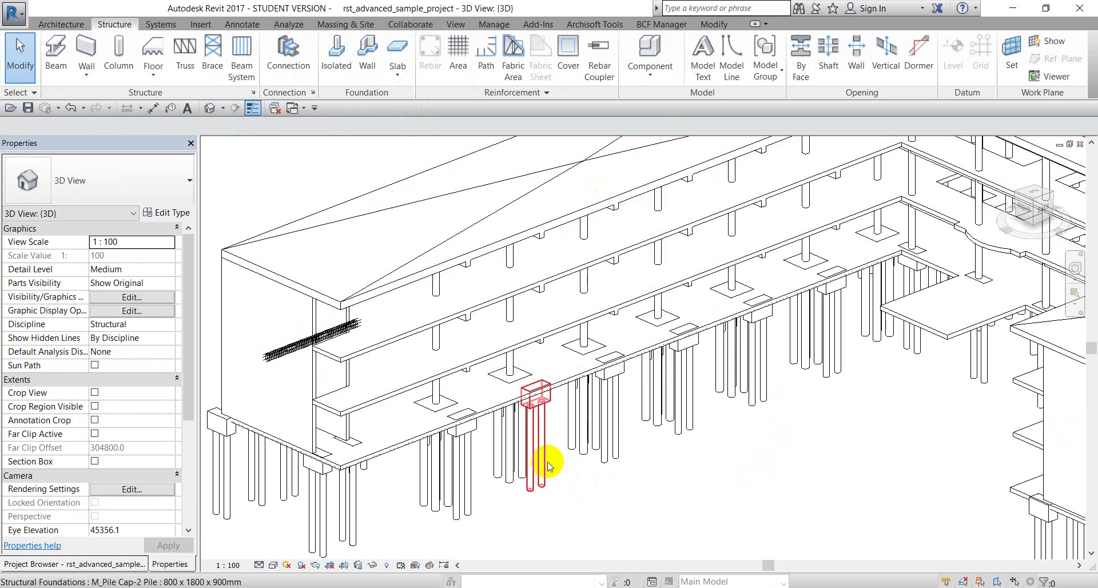
pyautogui.click(622, 395)
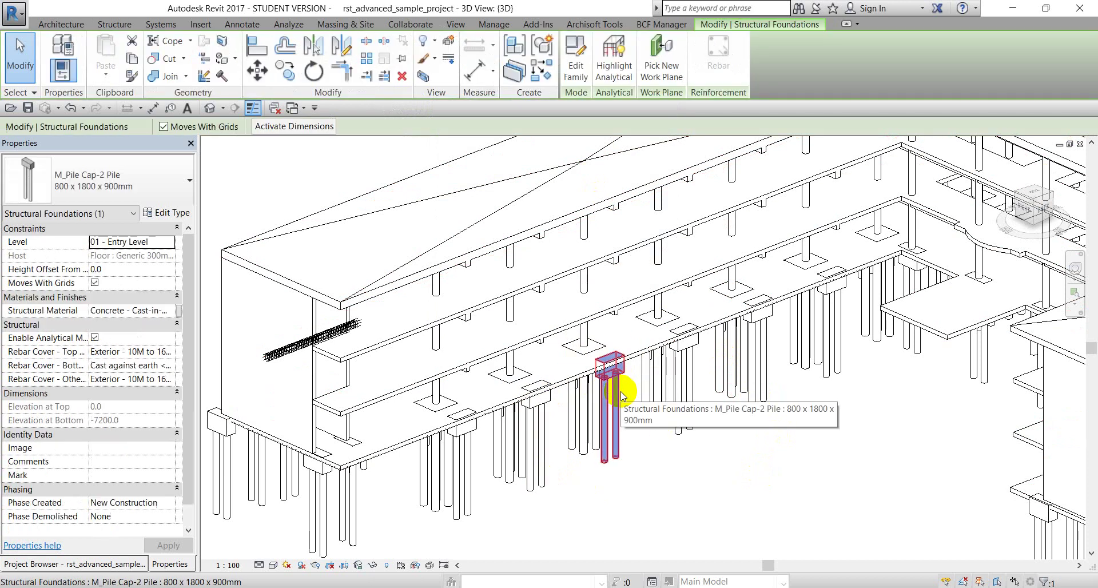
pyautogui.click(423, 76)
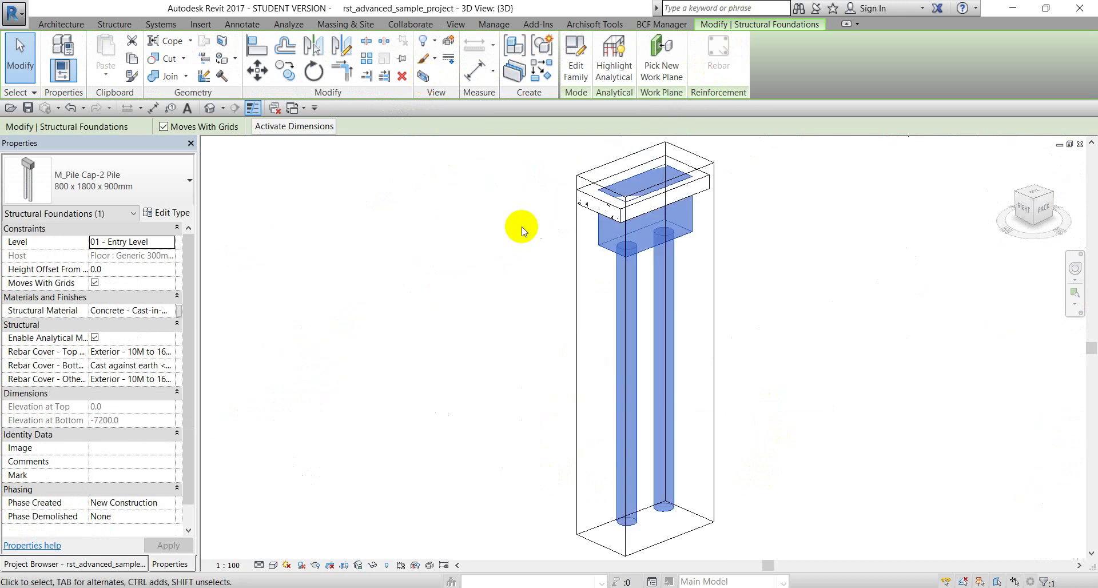
pyautogui.scroll(-3, 625, 502)
pyautogui.click(658, 370)
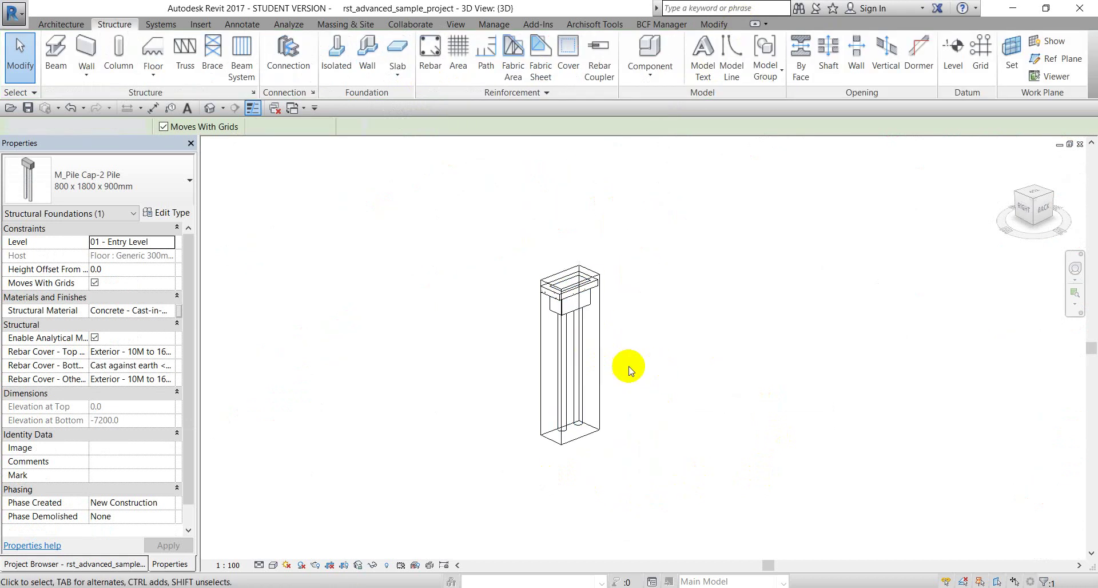
# Step: Raise the upper face of the section box above the pile cap and pull one side face outward past the slab edge
pyautogui.click(597, 360)
pyautogui.scroll(2, 575, 282)
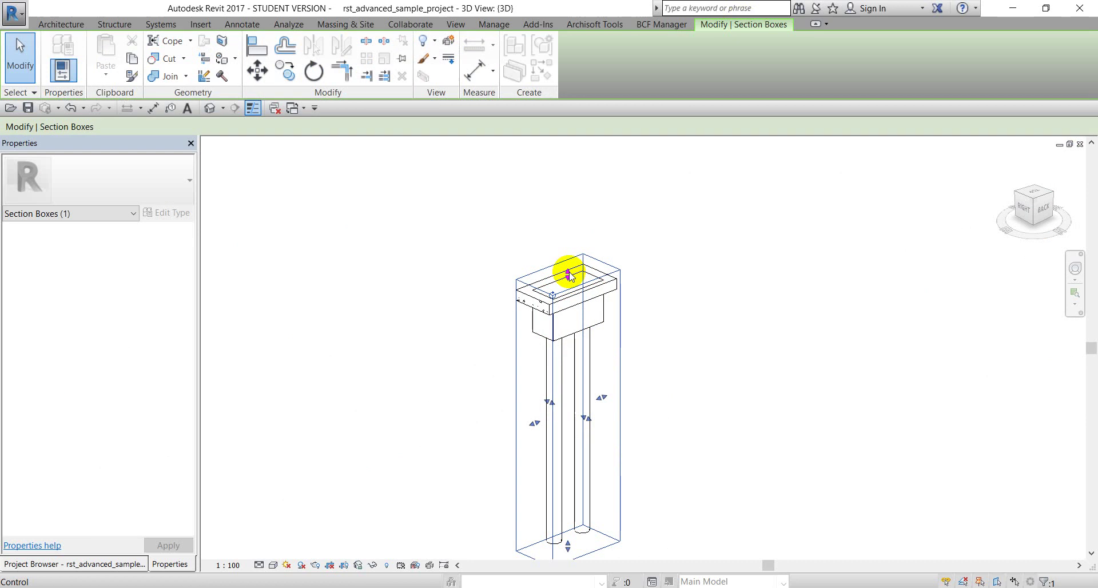
pyautogui.moveTo(569, 275); pyautogui.dragTo(569, 224)
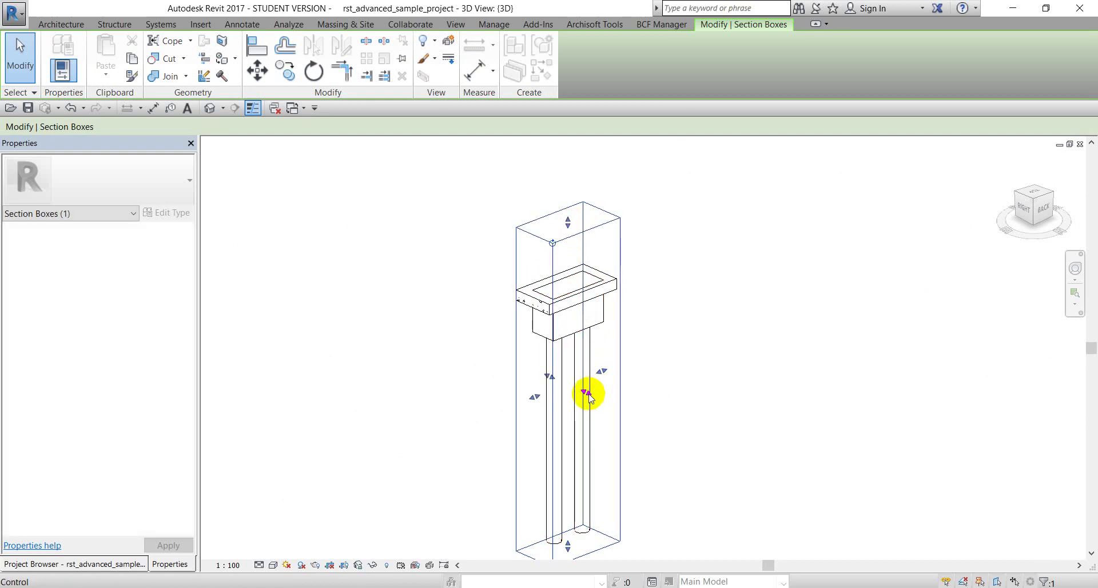
pyautogui.moveTo(588, 394); pyautogui.dragTo(625, 413)
pyautogui.scroll(-1, 538, 405)
pyautogui.moveTo(520, 417); pyautogui.dragTo(553, 370, button='middle')
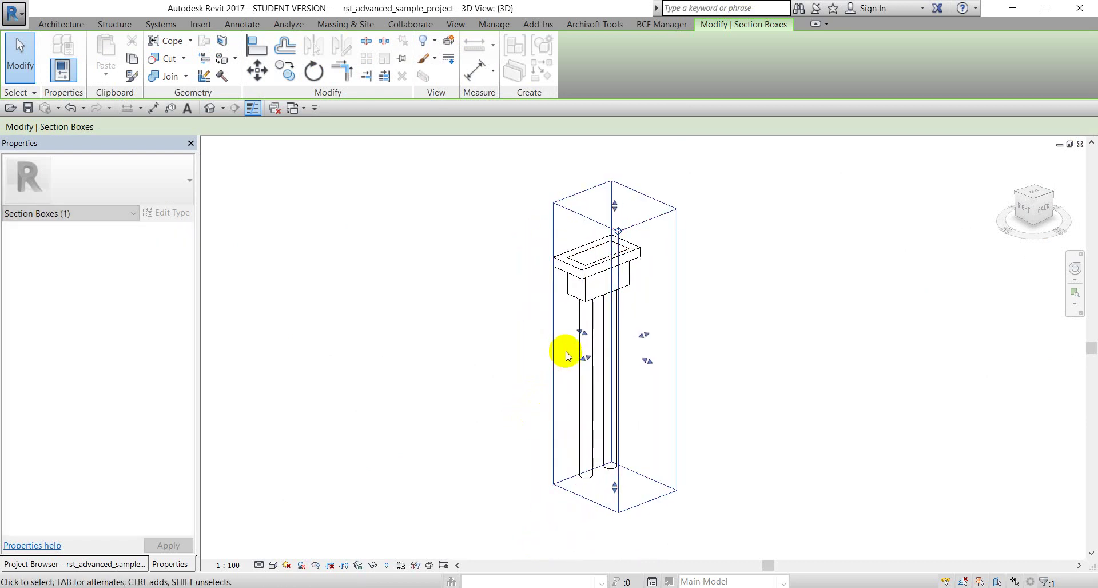
# Step: Extend the section box's side faces inward and lengthwise along the slab to include the four-pile caps, columns and neighbouring two-pile cap
pyautogui.moveTo(581, 329); pyautogui.dragTo(514, 297)
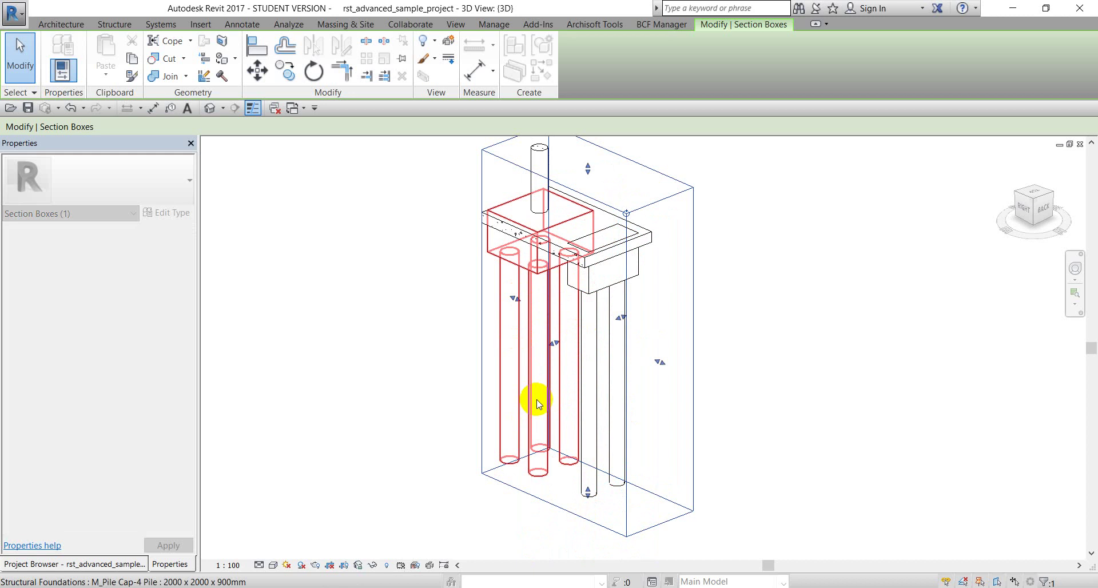
pyautogui.scroll(-1, 537, 404)
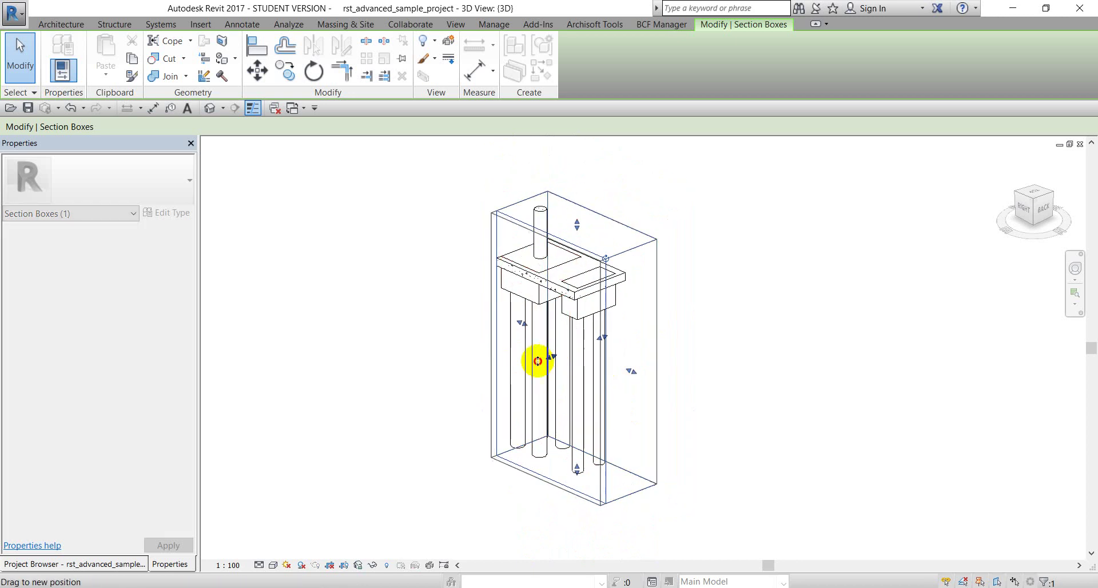
pyautogui.moveTo(537, 361); pyautogui.dragTo(470, 393)
pyautogui.click(683, 382)
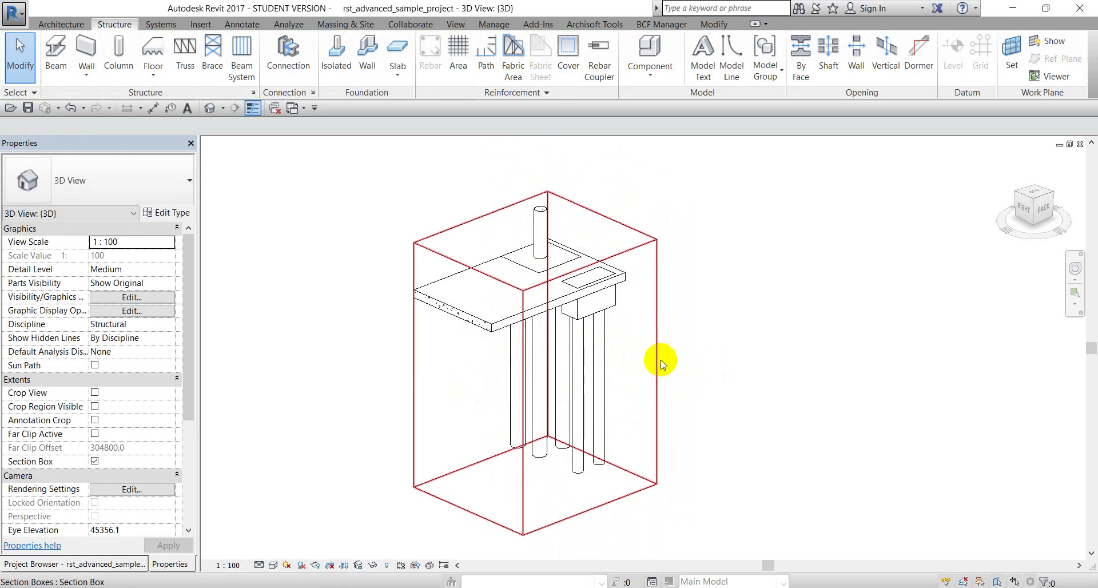
pyautogui.click(657, 362)
pyautogui.moveTo(601, 334); pyautogui.dragTo(747, 311)
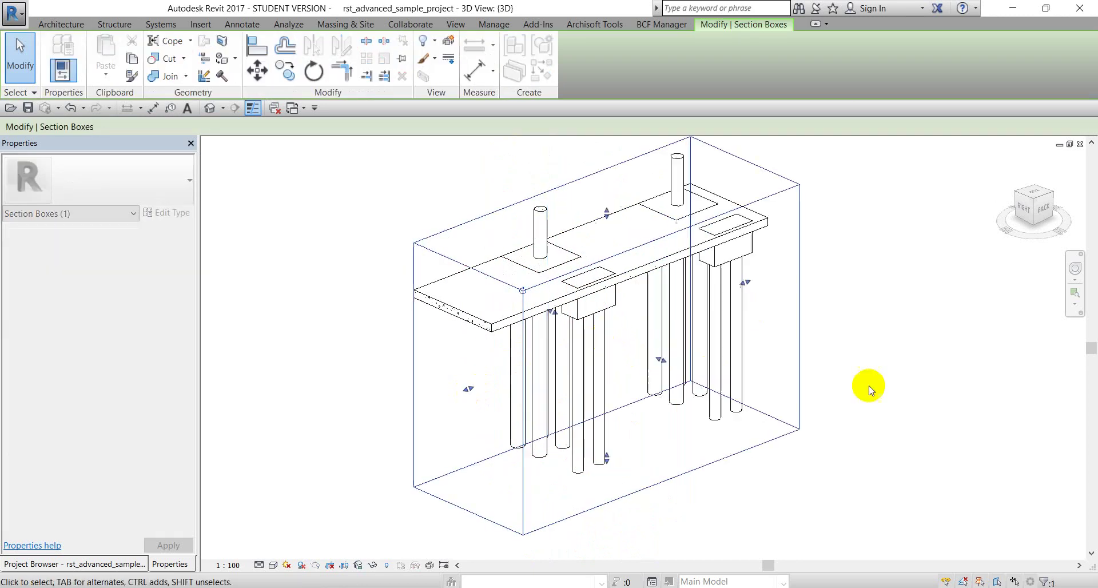
pyautogui.click(821, 539)
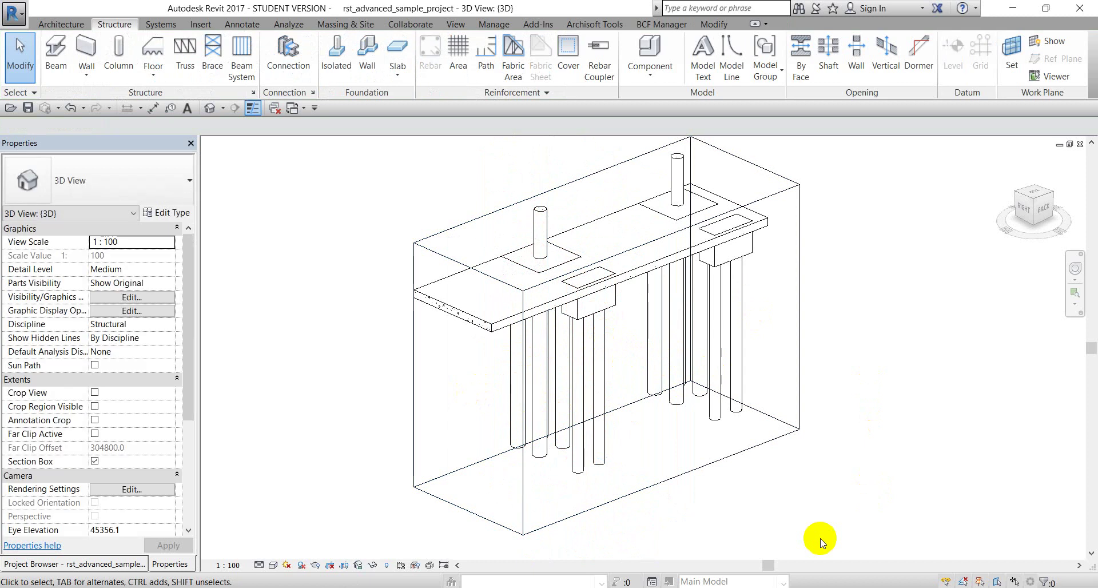
# Step: Turn off the section box and isolate another two-pile cap foundation along the slab edge with a selection box
pyautogui.scroll(-2, 821, 542)
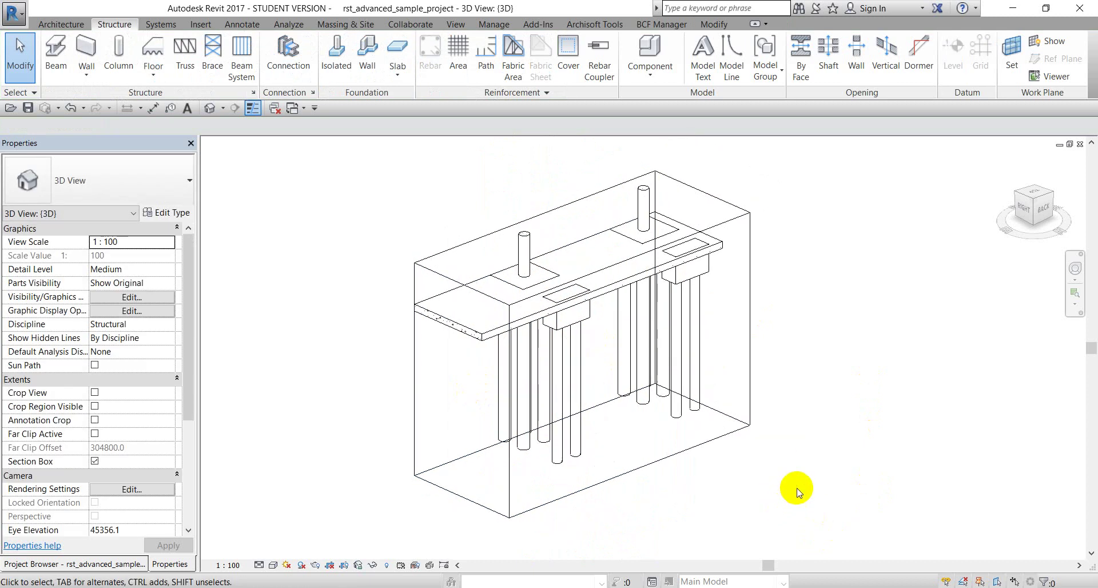
pyautogui.click(94, 461)
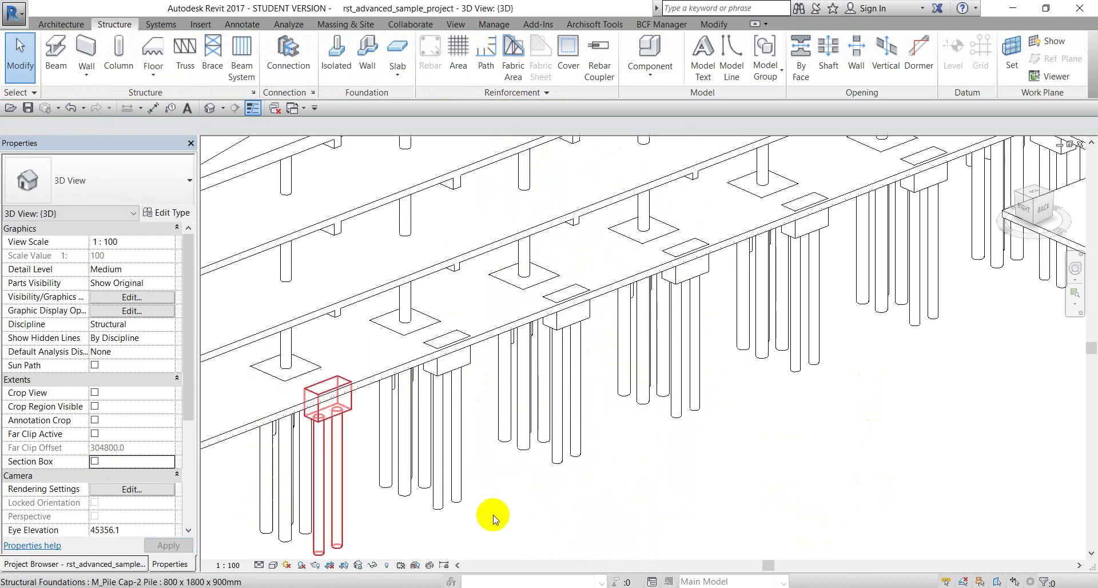
pyautogui.click(461, 417)
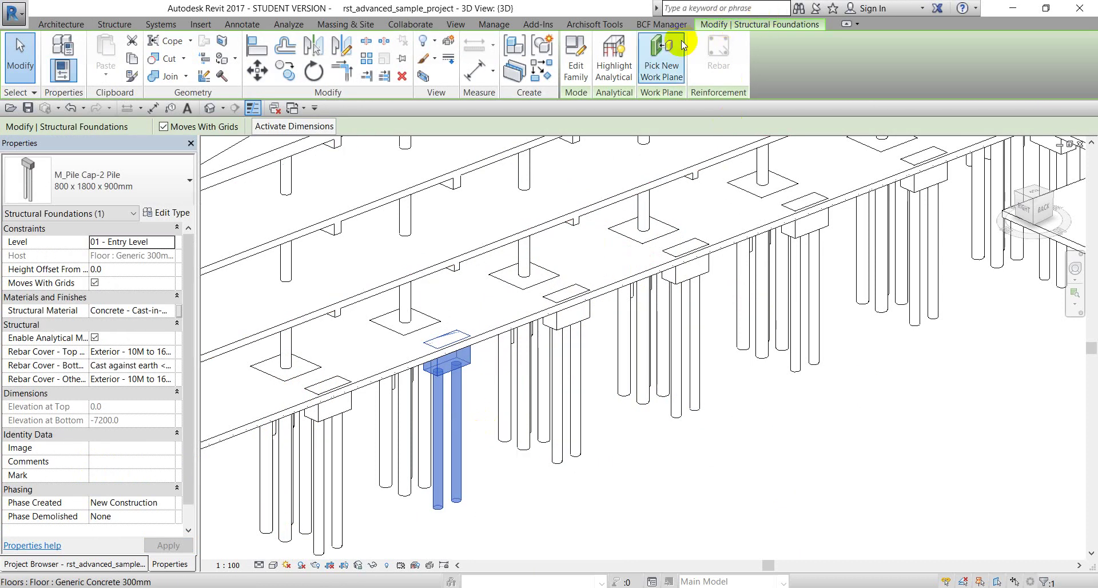
pyautogui.click(427, 78)
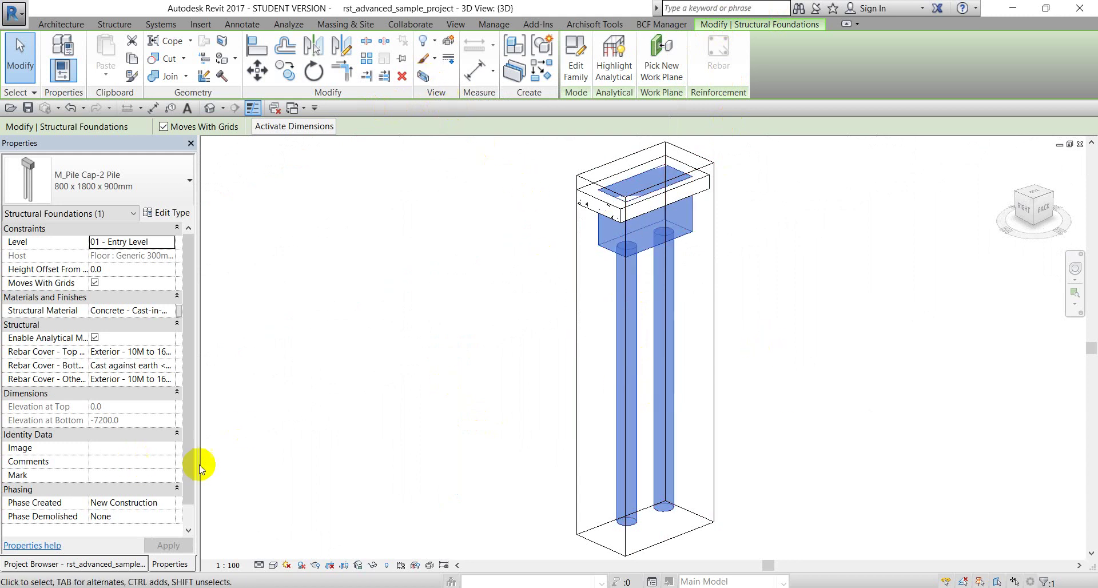
# Step: Deselect the isolated pile cap and turn off the 3D view's section box to bring back the whole building
pyautogui.click(271, 489)
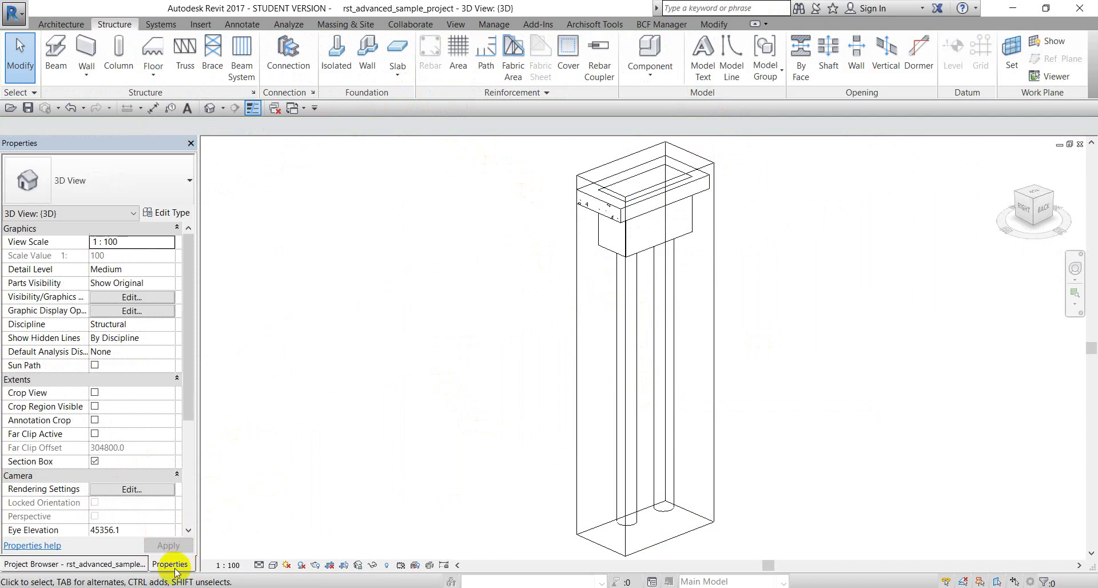
pyautogui.click(94, 462)
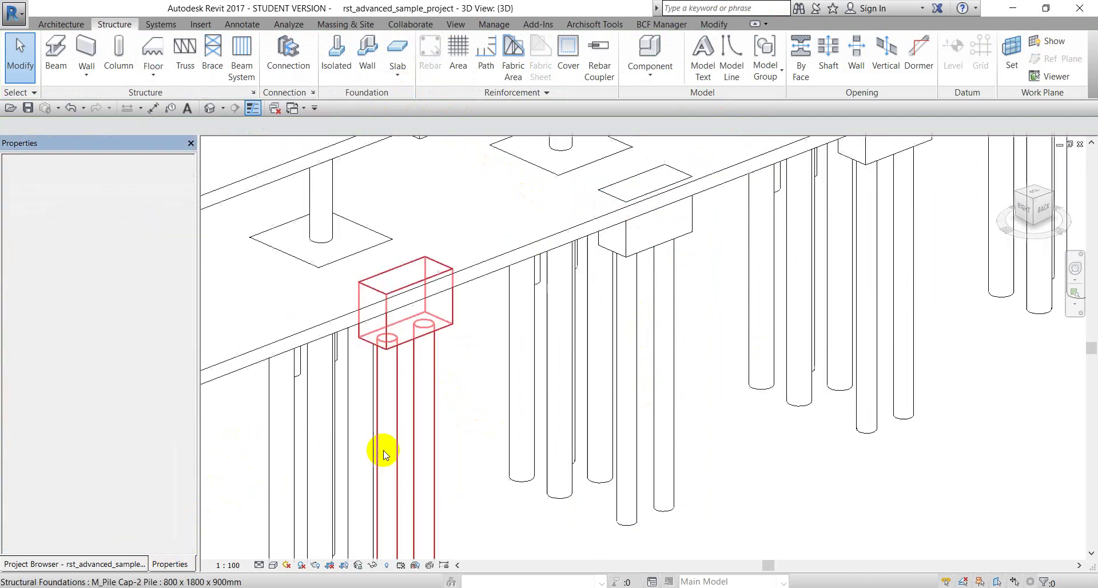
pyautogui.click(486, 505)
pyautogui.scroll(-6, 485, 505)
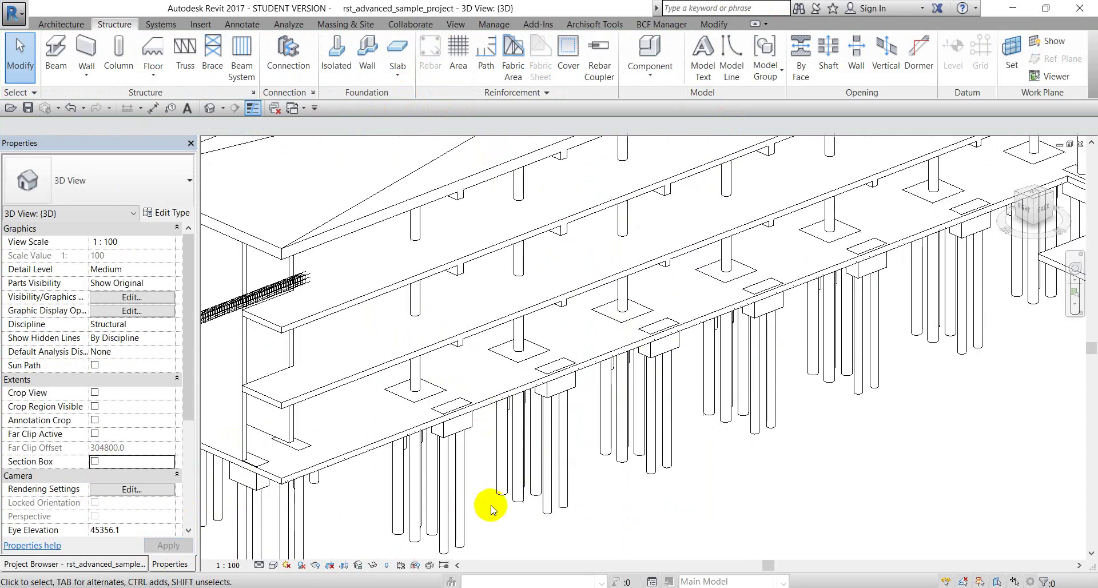
pyautogui.scroll(-3, 478, 497)
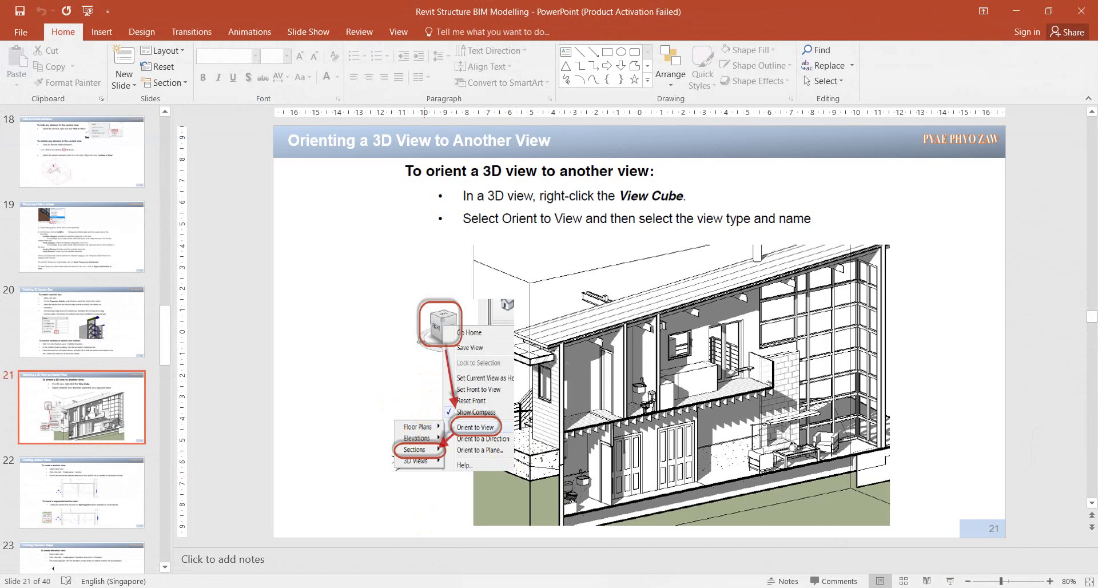
# Step: Switch to the PowerPoint presentation, read the Creating Section Views slide on plain and segmented sections, and return to Revit
pyautogui.hotkey('alt', 'Tab')
pyautogui.click(718, 25)
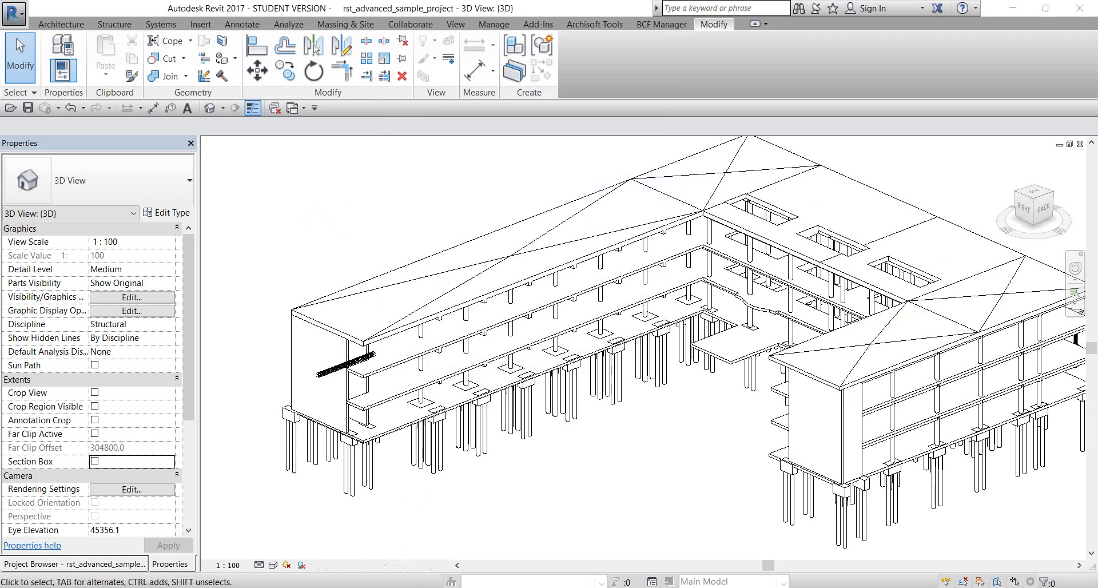
pyautogui.click(406, 587)
pyautogui.scroll(-1, 334, 395)
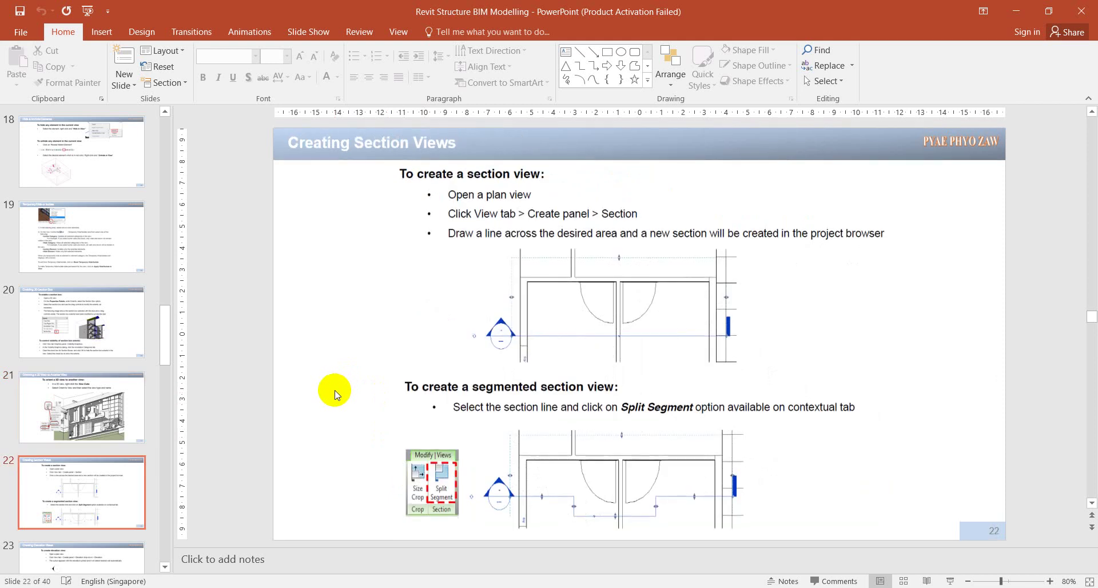
pyautogui.scroll(1, 334, 395)
pyautogui.scroll(-1, 335, 395)
pyautogui.click(133, 439)
pyautogui.click(125, 489)
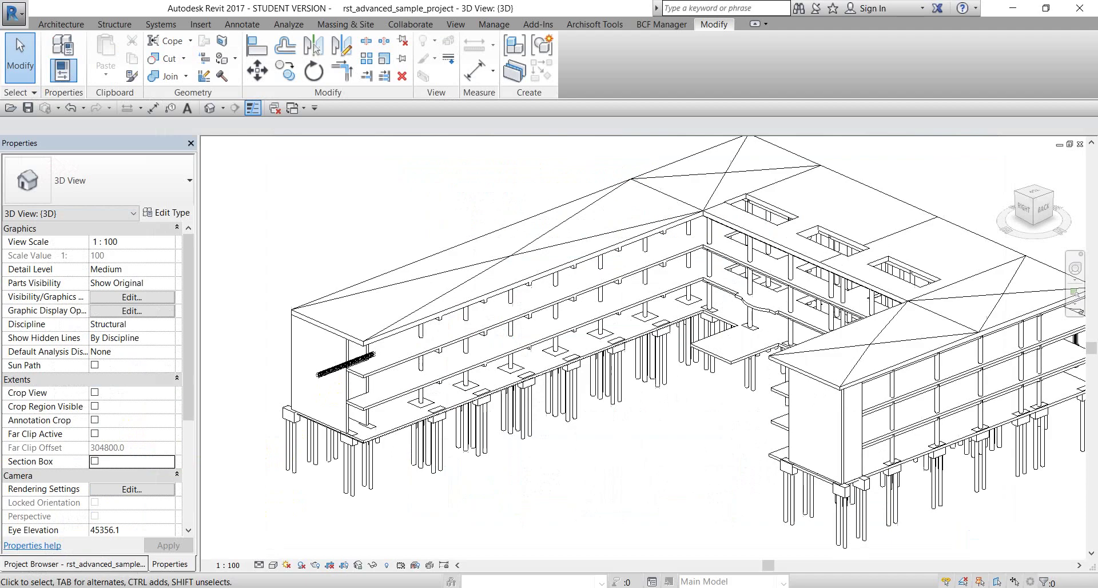
pyautogui.scroll(-3, 497, 500)
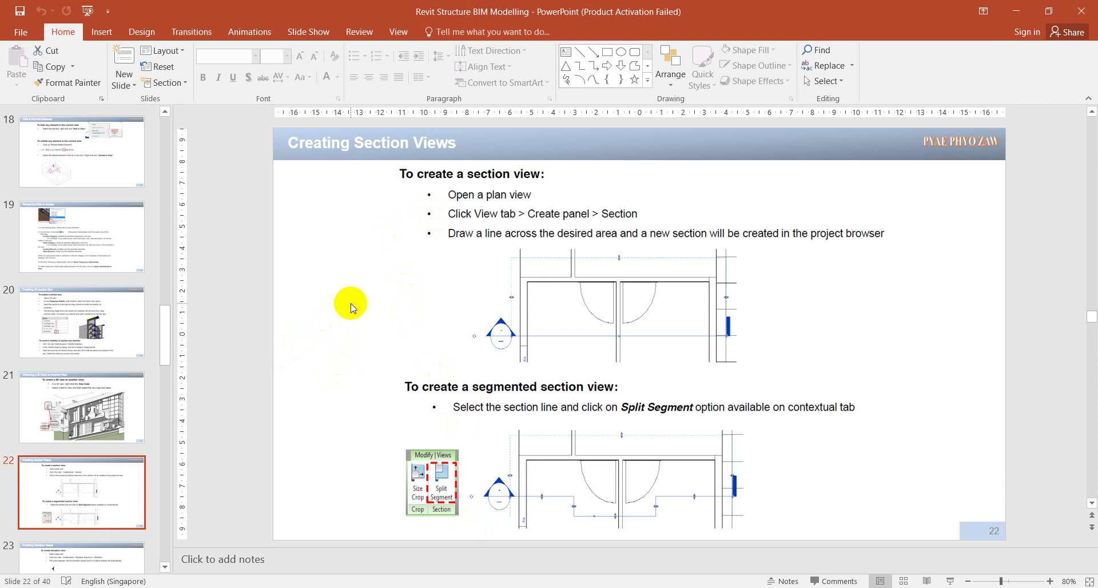
pyautogui.click(1016, 11)
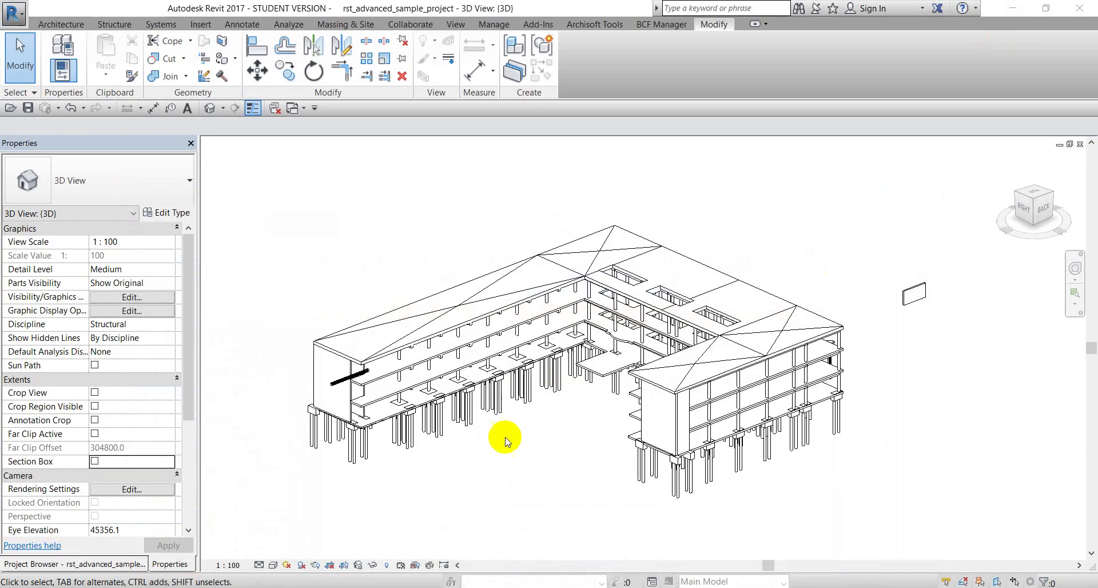
# Step: Open the 01 - Entry Level structural plan at the building's lower wing
pyautogui.click(86, 563)
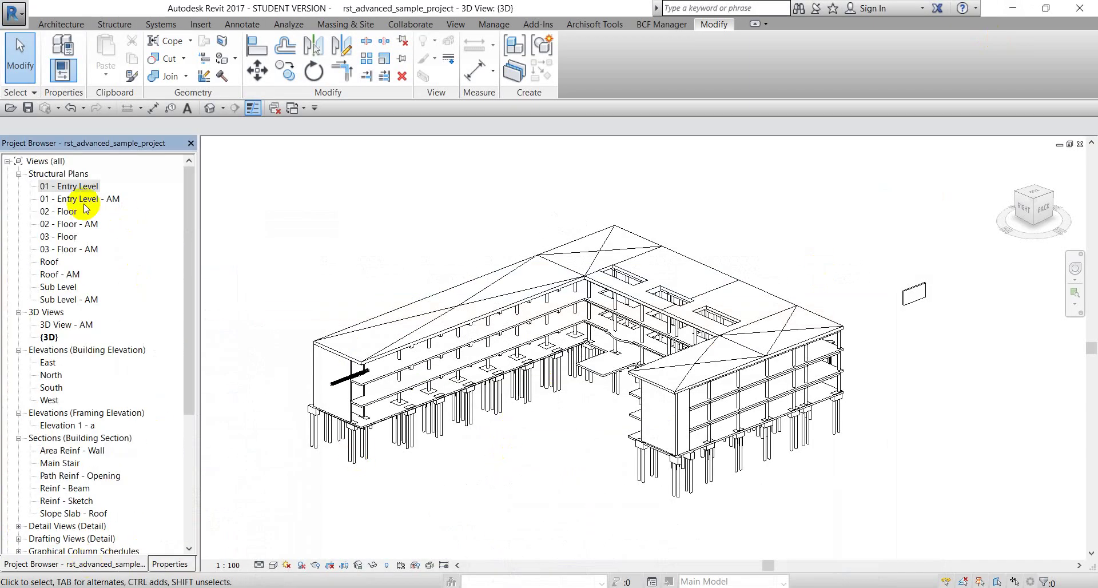
pyautogui.doubleClick(75, 186)
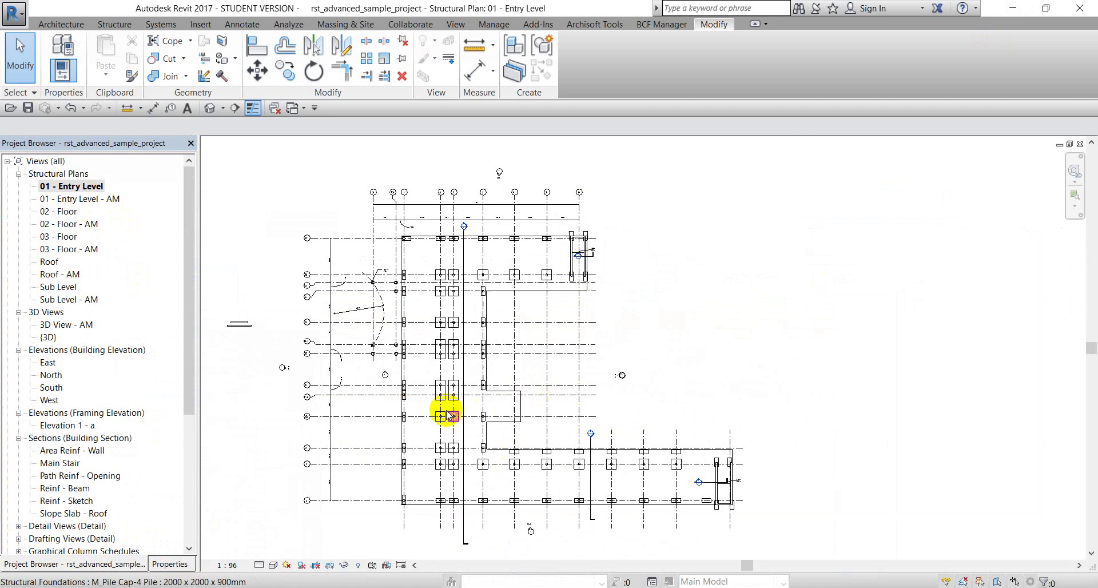
pyautogui.scroll(1, 451, 345)
pyautogui.scroll(3, 597, 395)
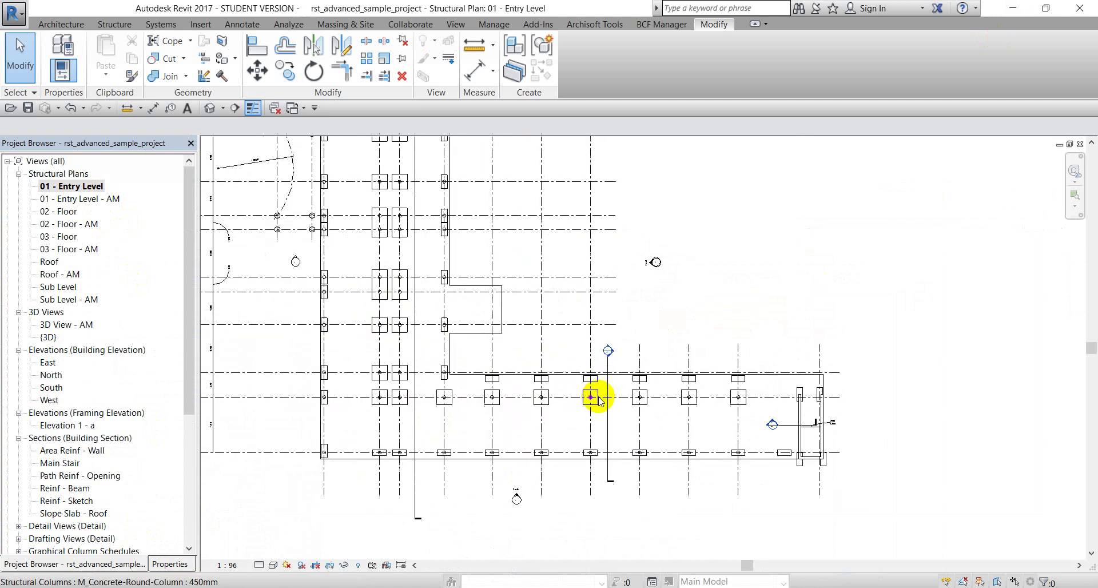
pyautogui.moveTo(597, 426); pyautogui.dragTo(558, 401, button='middle')
pyautogui.scroll(1, 557, 420)
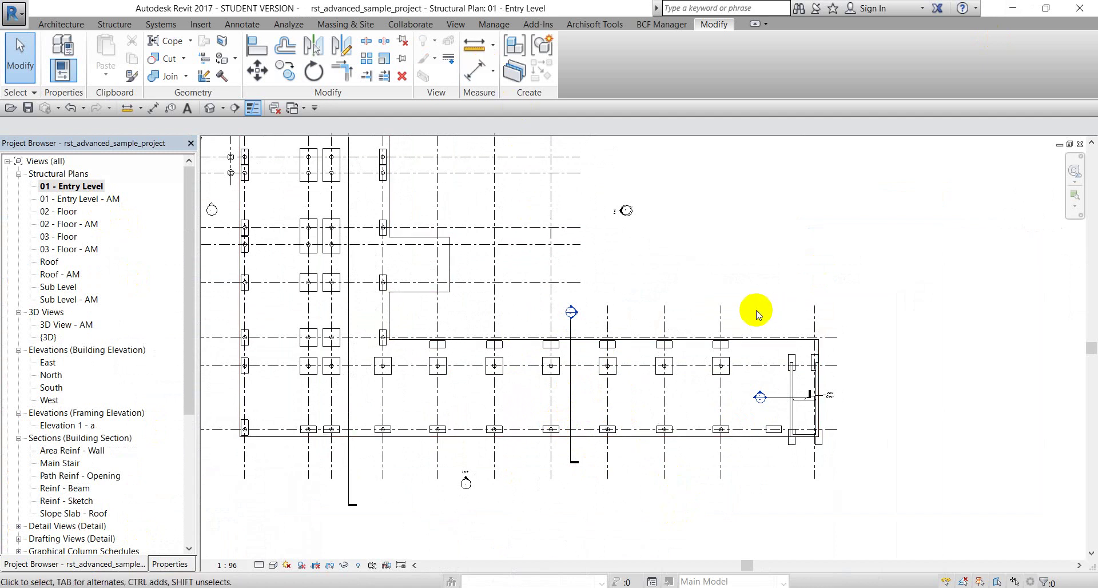
# Step: Dismiss the save reminder and draw a vertical section line across the lower wing, just right of the existing section
pyautogui.click(456, 24)
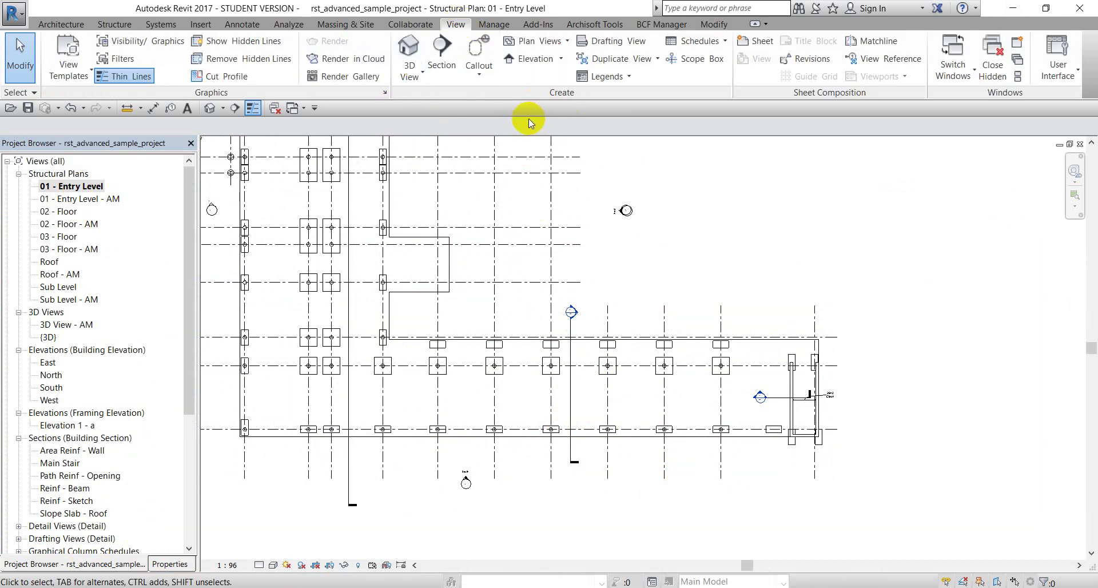
pyautogui.click(444, 67)
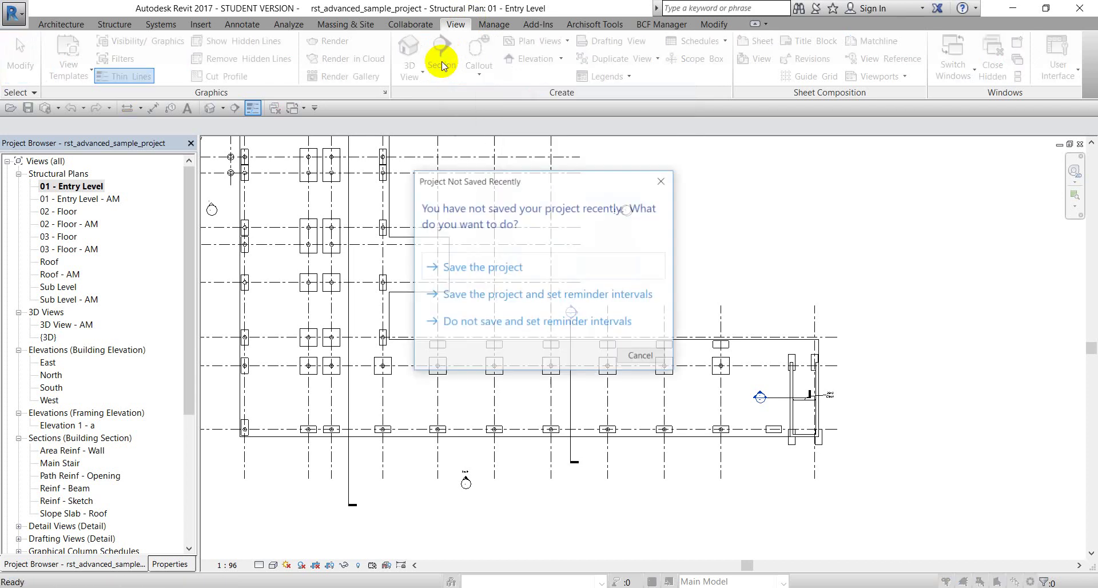
pyautogui.click(642, 356)
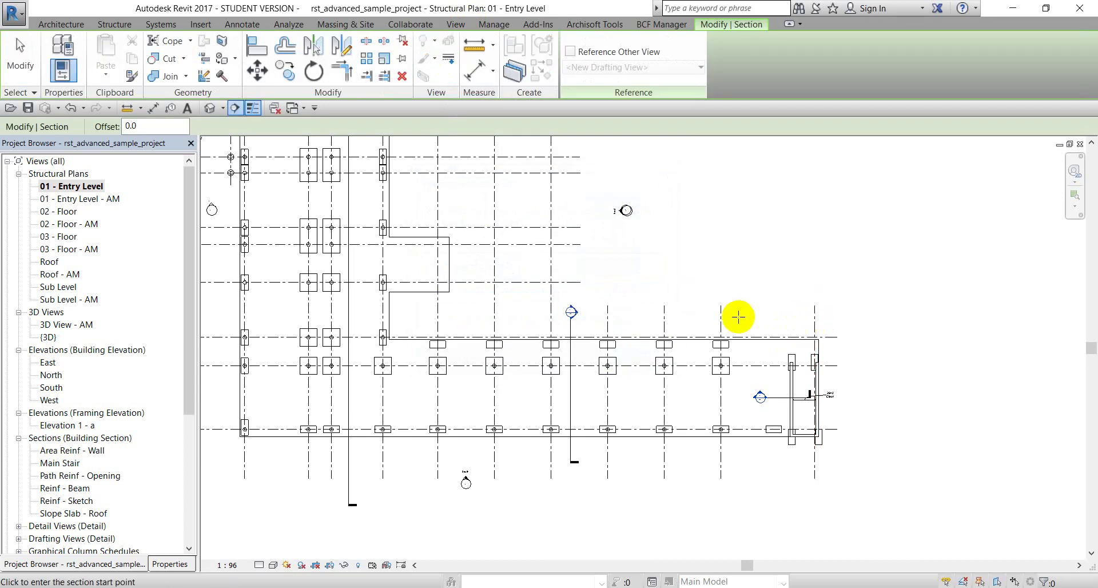
pyautogui.scroll(2, 637, 323)
pyautogui.moveTo(638, 323); pyautogui.dragTo(631, 273, button='middle')
pyautogui.scroll(-2, 613, 252)
pyautogui.scroll(1, 640, 303)
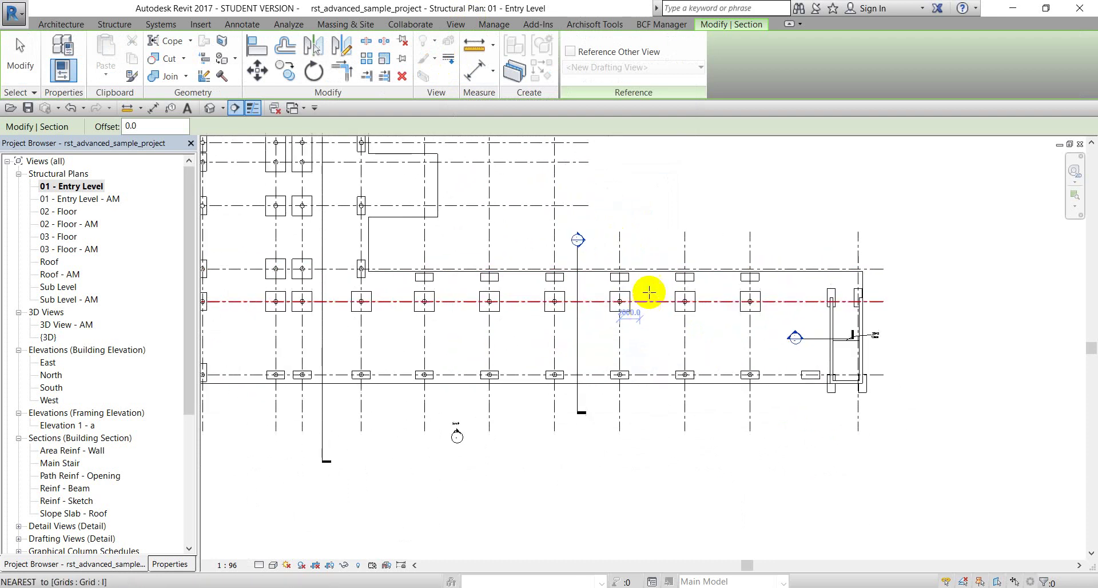
pyautogui.scroll(2, 652, 251)
pyautogui.click(650, 239)
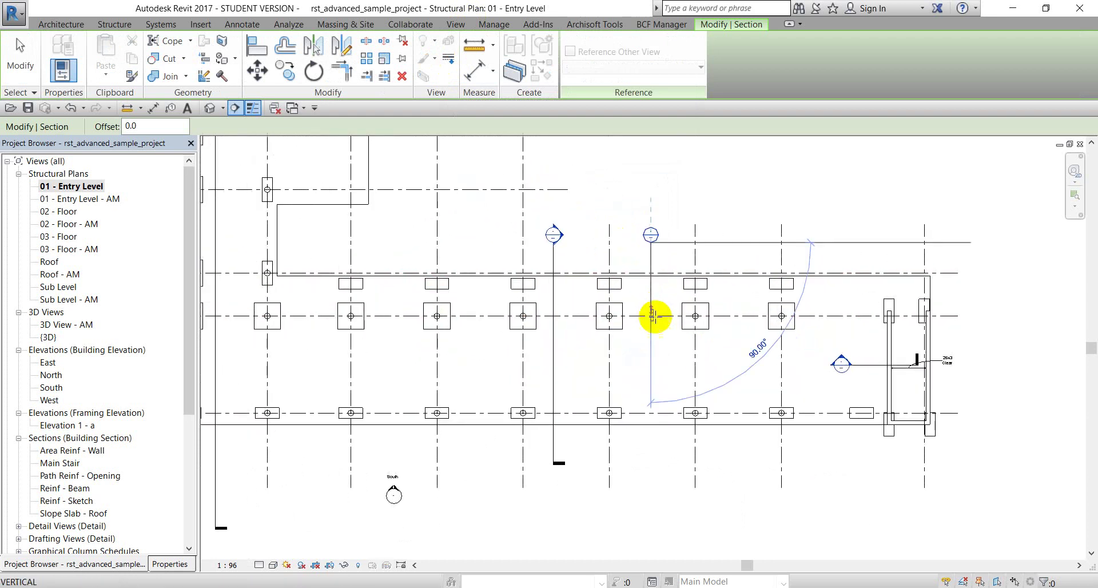
pyautogui.click(645, 467)
pyautogui.press('Escape')
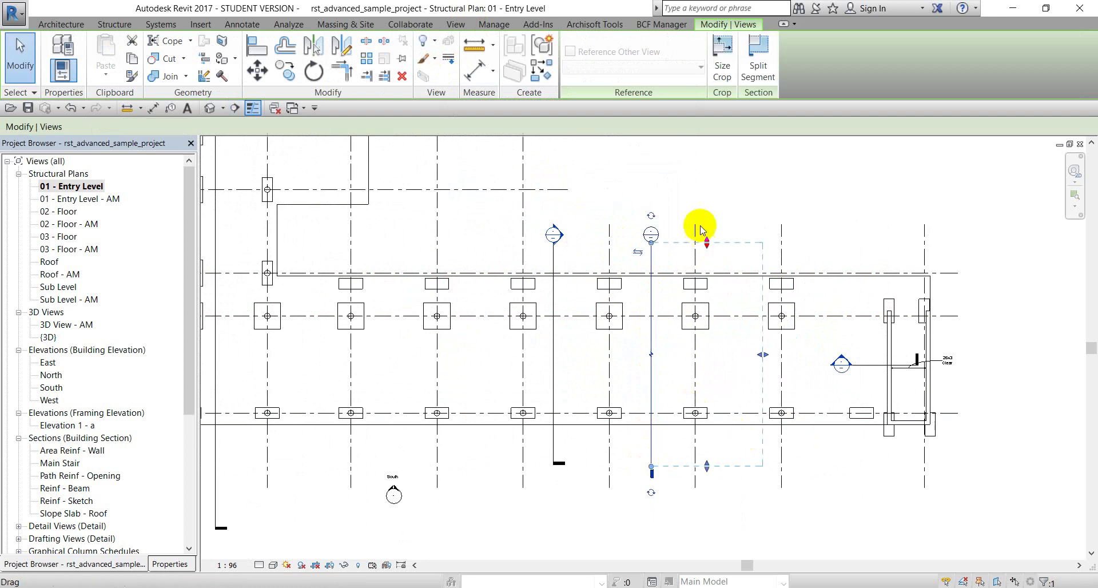
pyautogui.press('Escape')
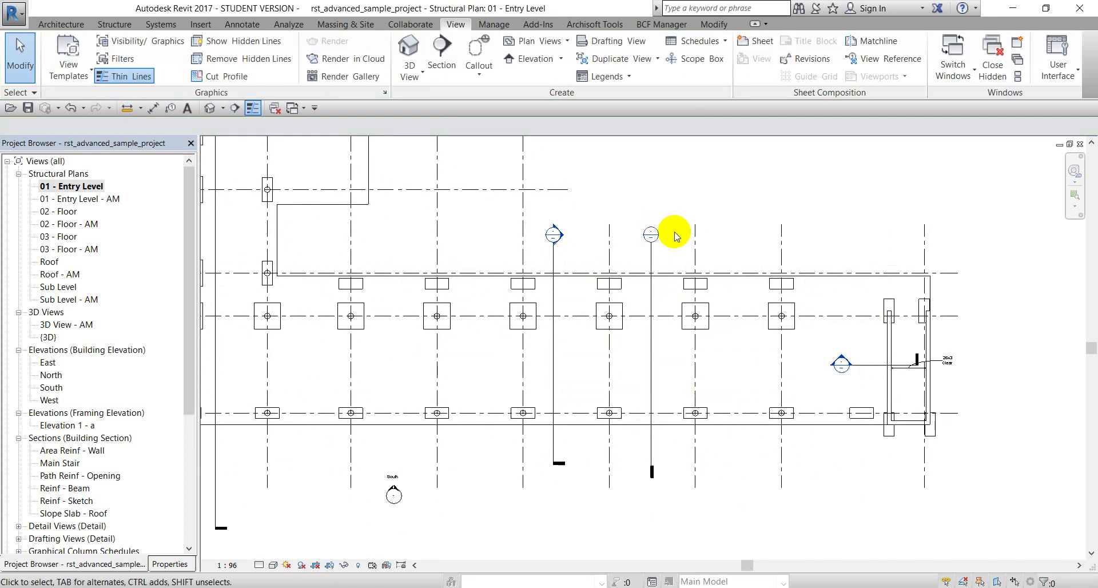
# Step: Check the view types available for the newly drawn detail section, and delete that section from the plan
pyautogui.scroll(2, 652, 236)
pyautogui.scroll(-2, 656, 248)
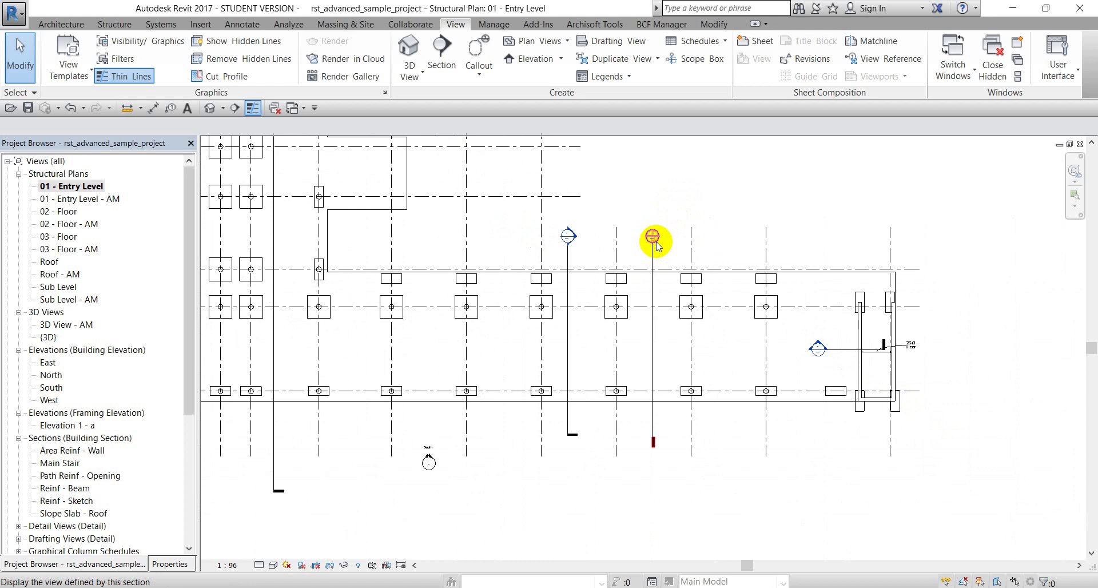
pyautogui.click(169, 564)
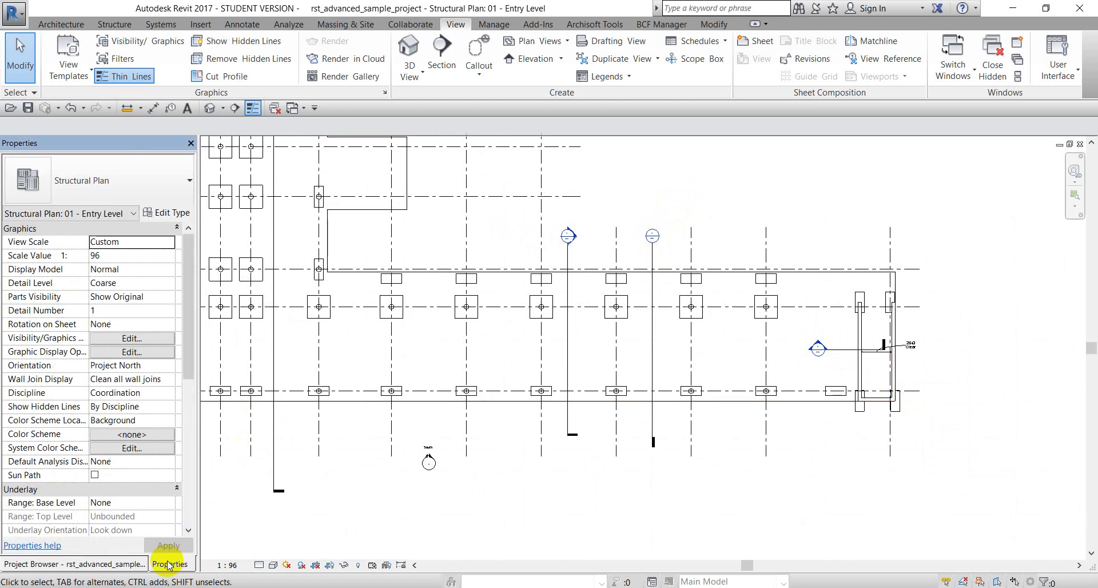
pyautogui.click(122, 189)
pyautogui.click(655, 256)
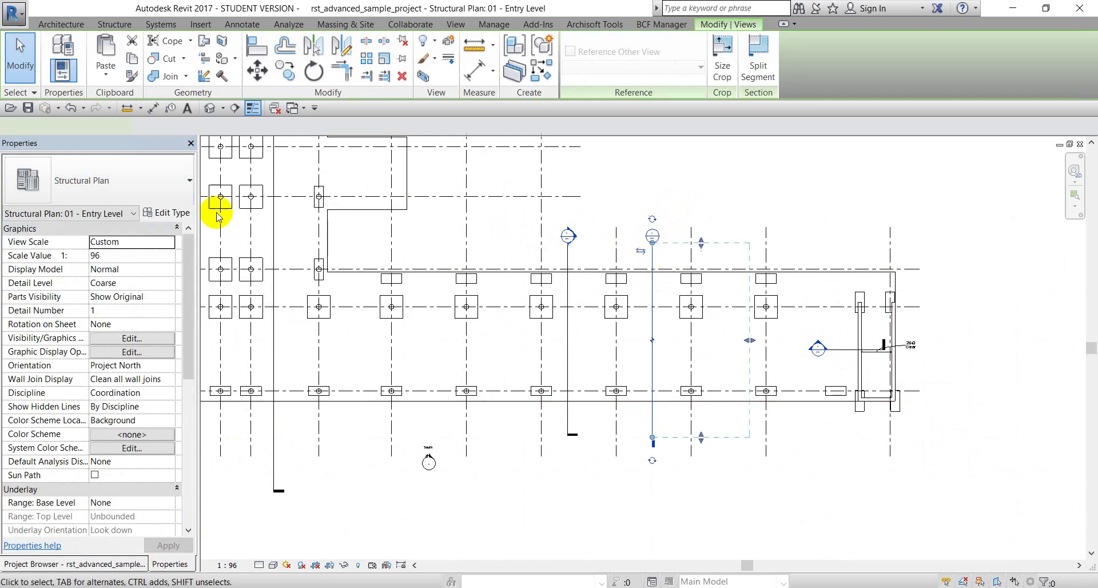
pyautogui.click(121, 186)
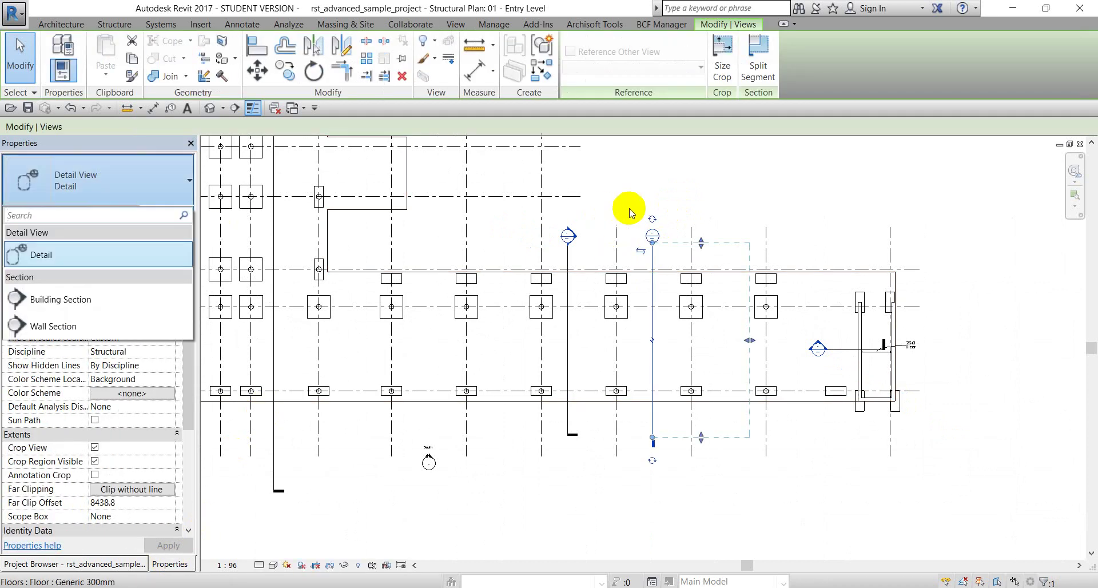
pyautogui.click(682, 199)
pyautogui.click(654, 261)
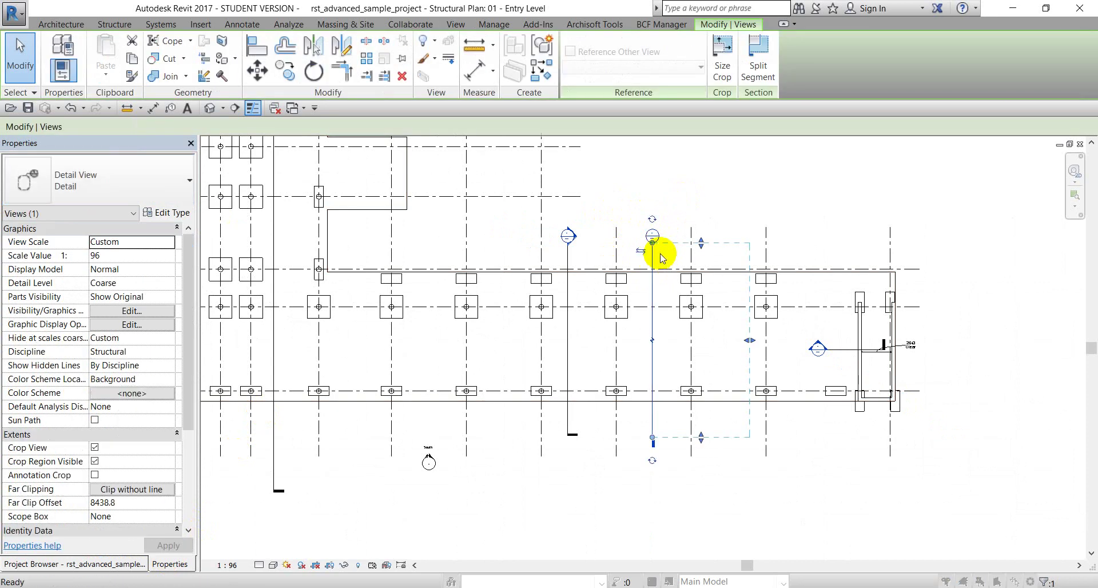
pyautogui.press('Delete')
pyautogui.click(611, 354)
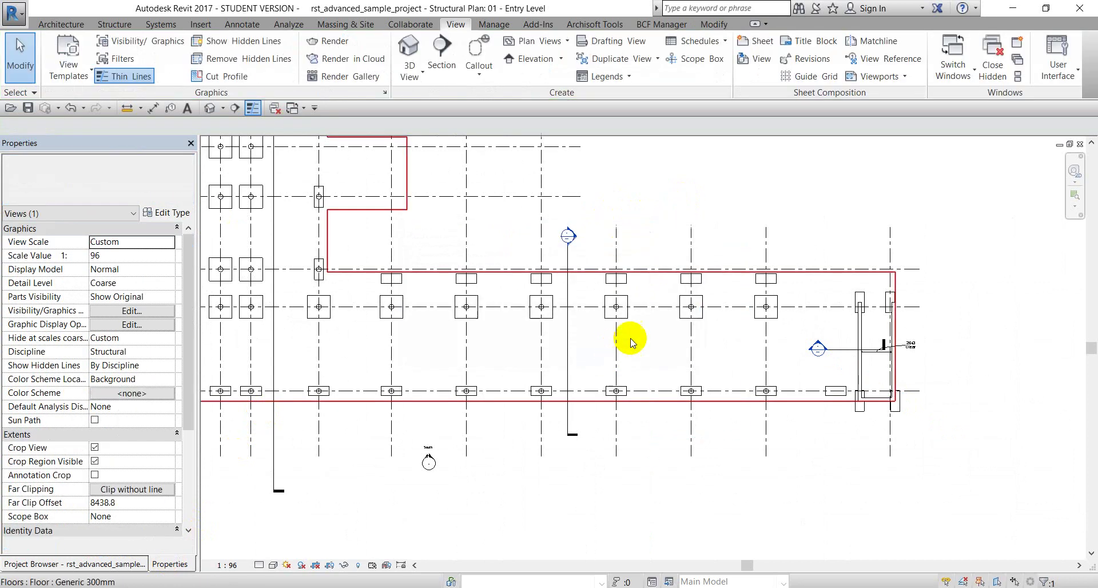
# Step: Draw a vertical section of type Building Section across the lower wing, to the right of the existing section line
pyautogui.click(445, 54)
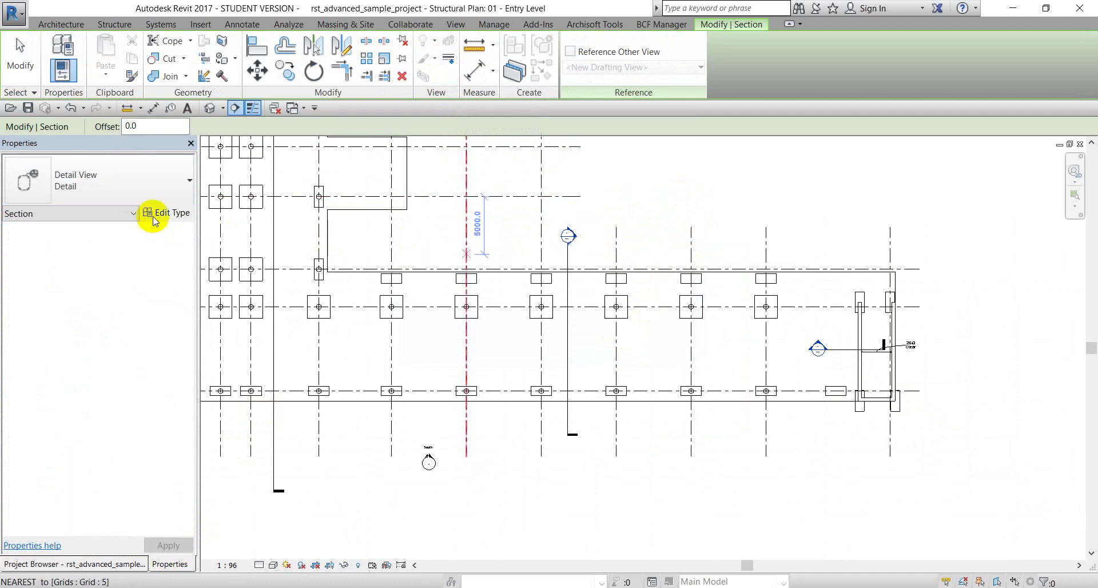
pyautogui.click(125, 180)
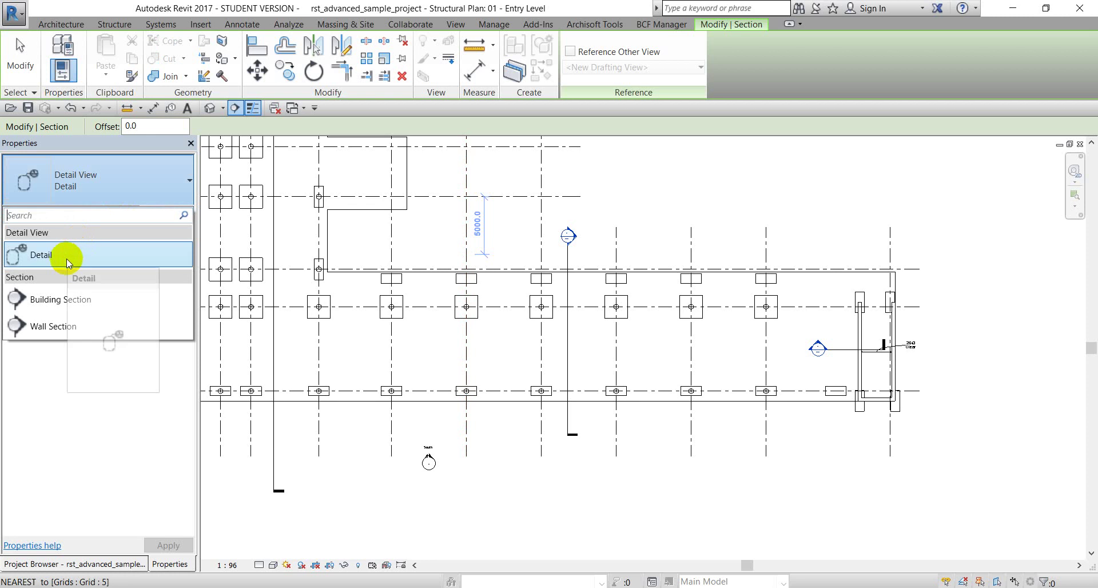
pyautogui.click(64, 302)
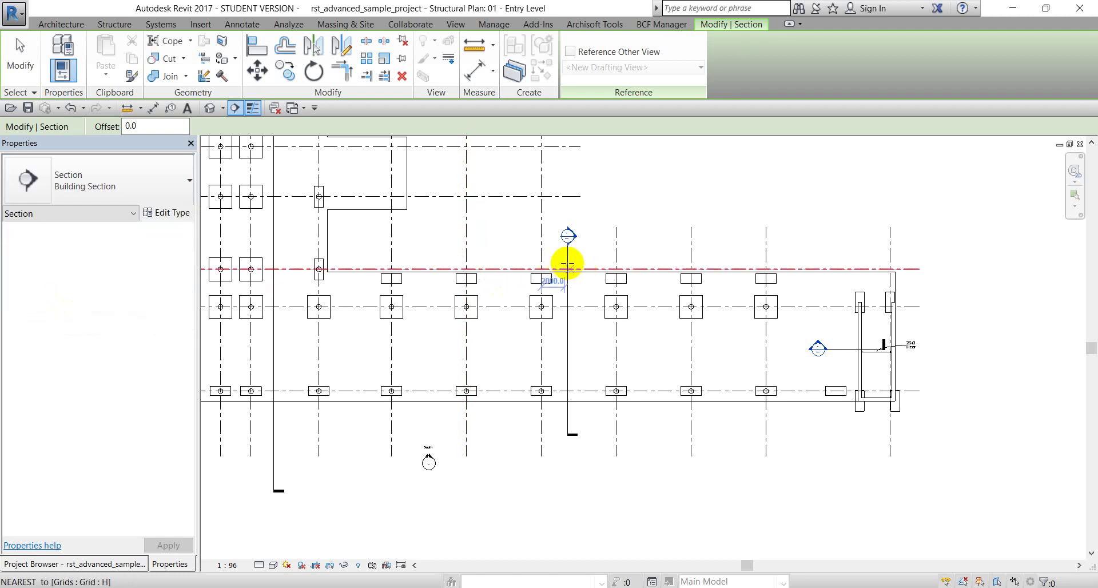
pyautogui.click(645, 237)
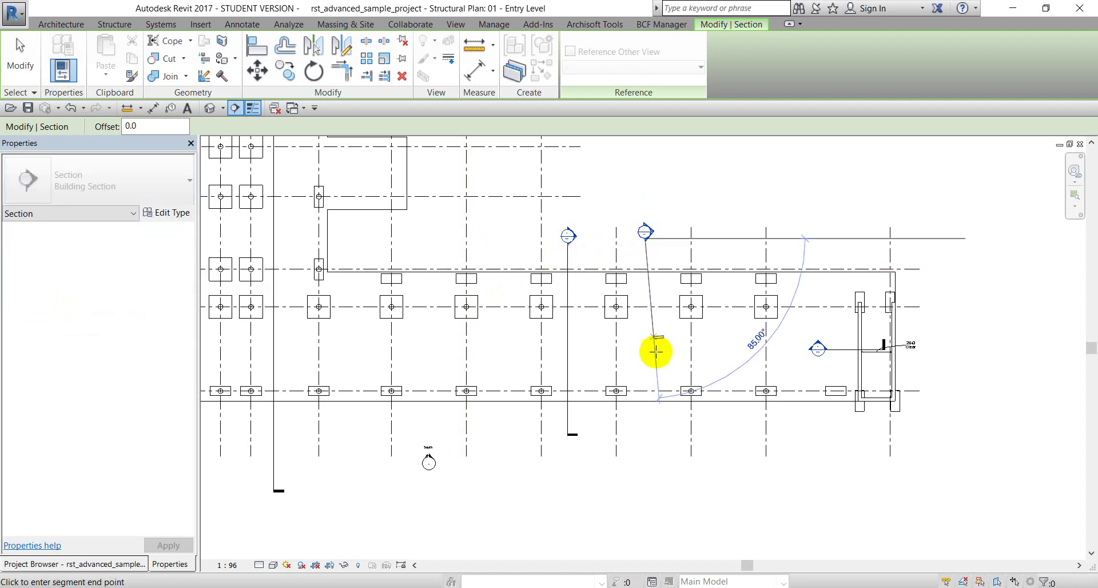
pyautogui.click(646, 436)
pyautogui.press('Escape')
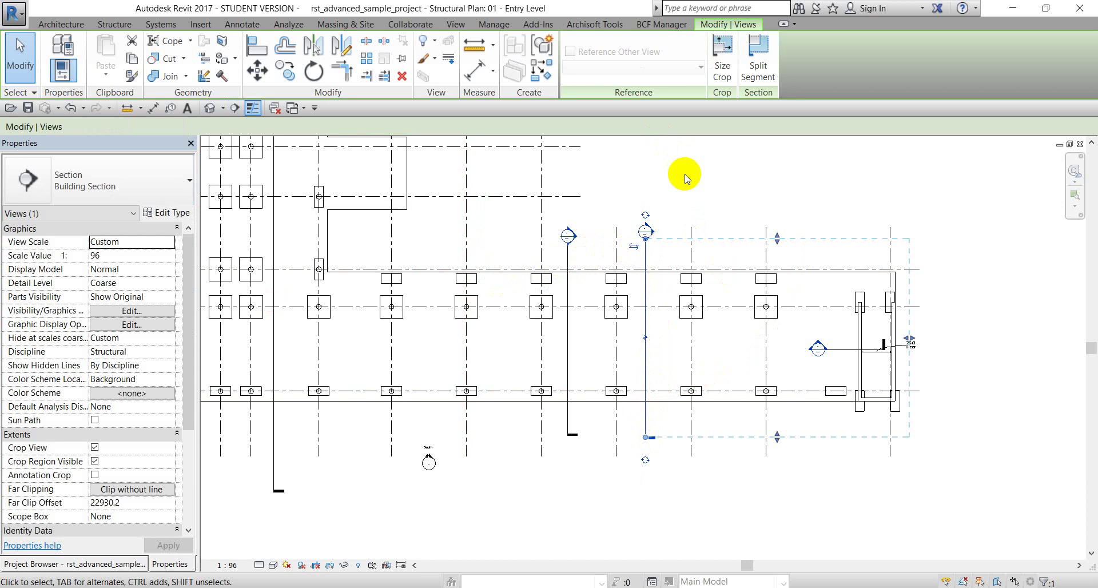
pyautogui.click(667, 191)
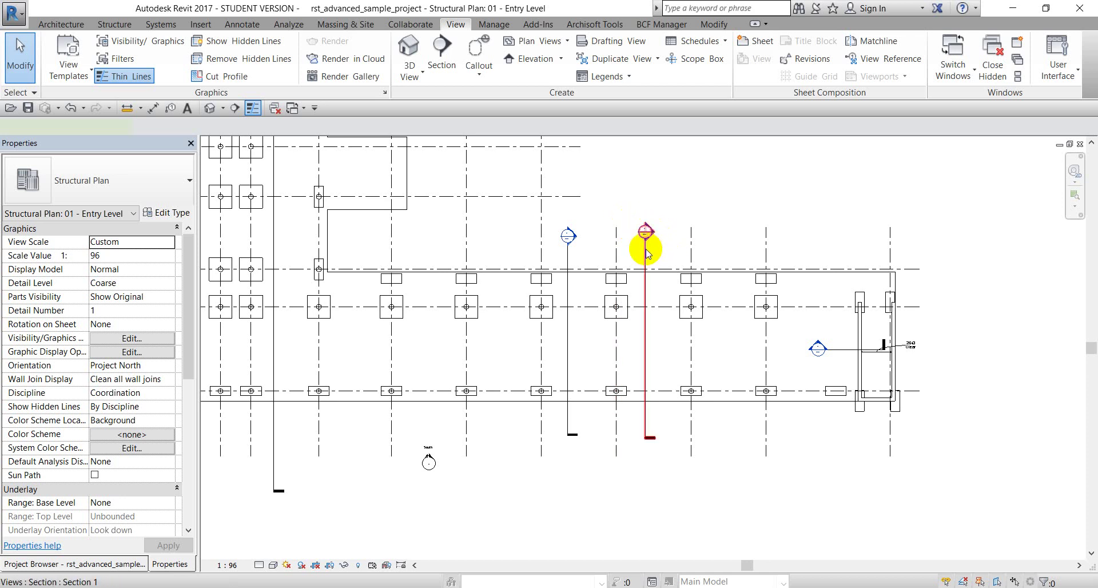
# Step: Open the new building section's view from its section head, and undo and redo the section's creation to return to the plan
pyautogui.click(657, 235)
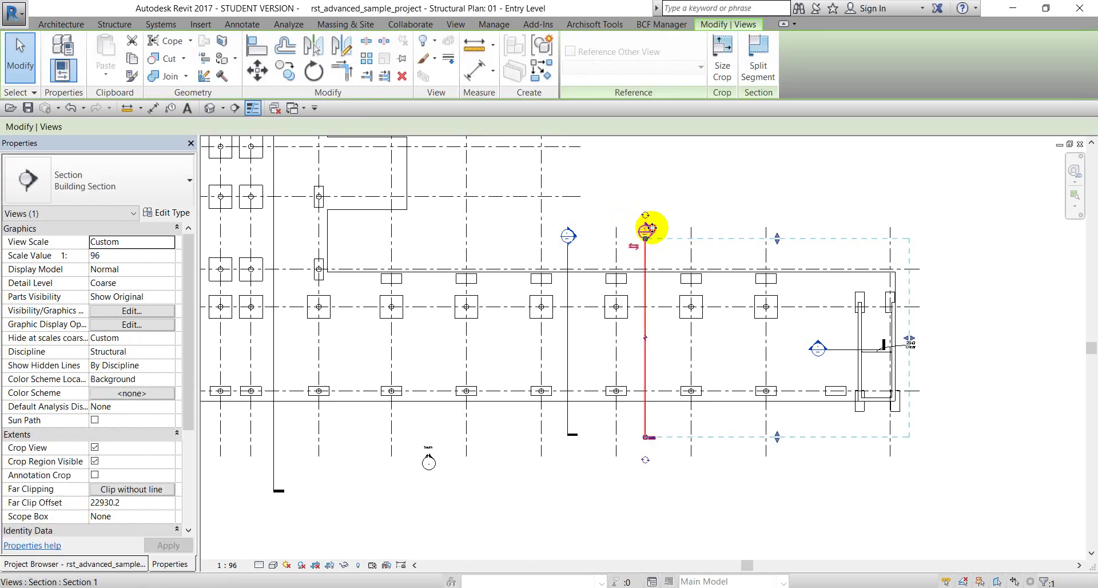
pyautogui.press('Escape')
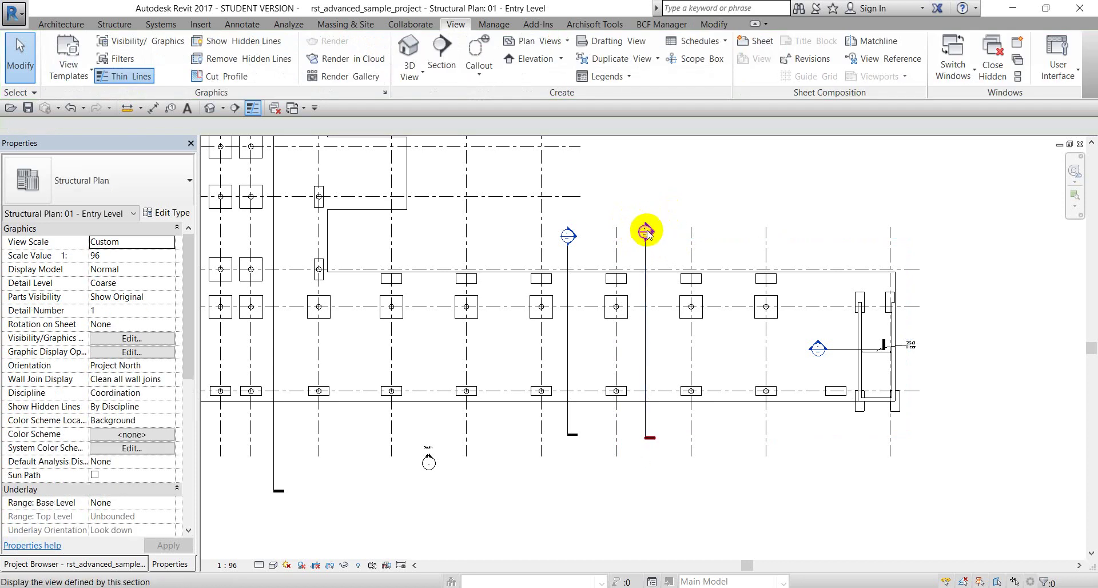
pyautogui.doubleClick(647, 231)
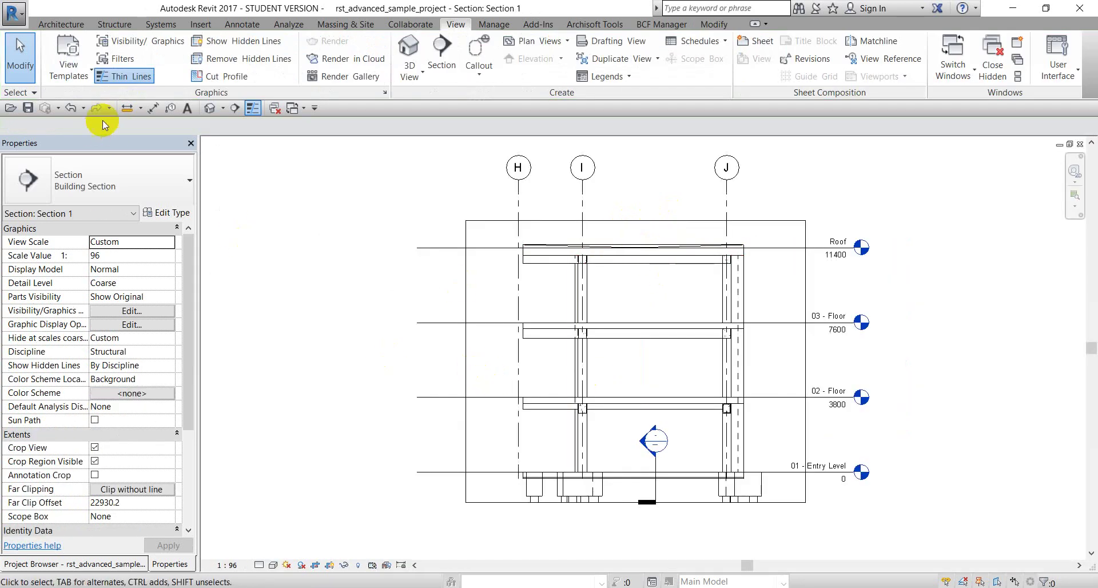
pyautogui.click(71, 108)
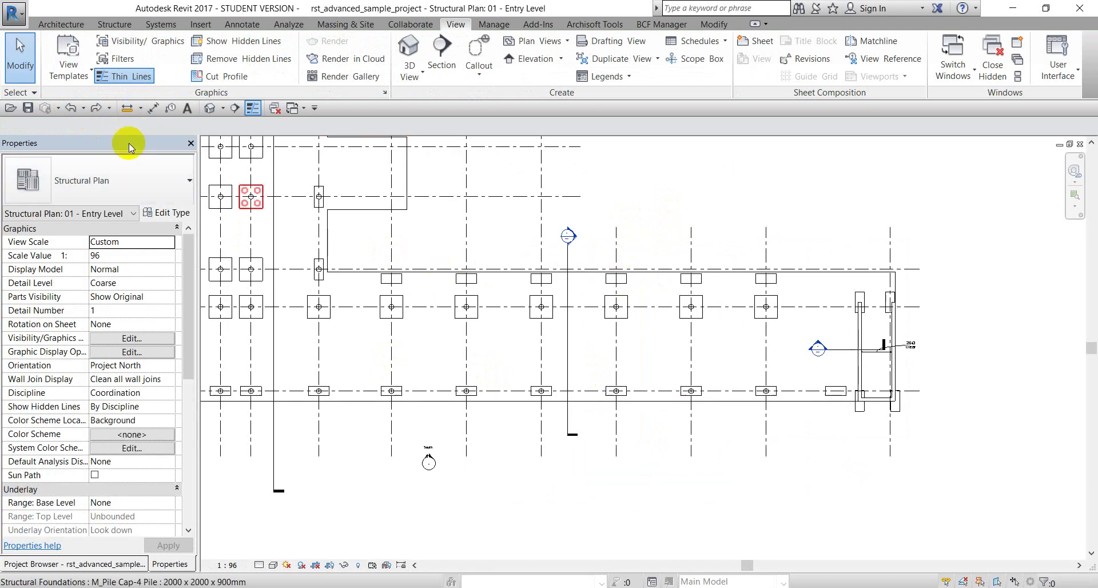
pyautogui.click(95, 108)
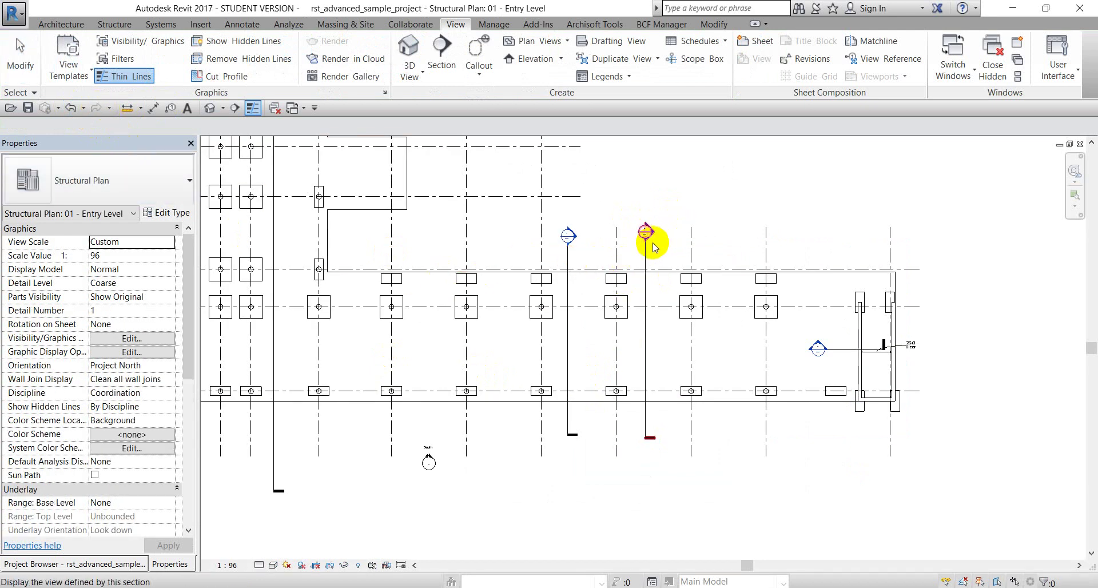
# Step: Select the new section line in the plan and go to its view to examine the cut through the building
pyautogui.scroll(2, 646, 237)
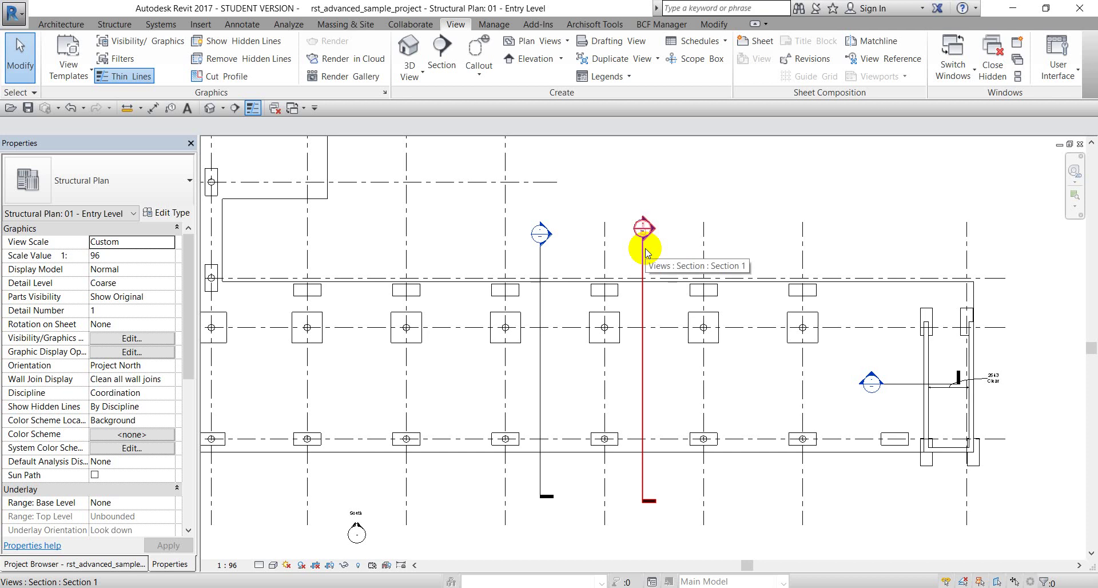
pyautogui.click(642, 237)
pyautogui.rightClick(661, 193)
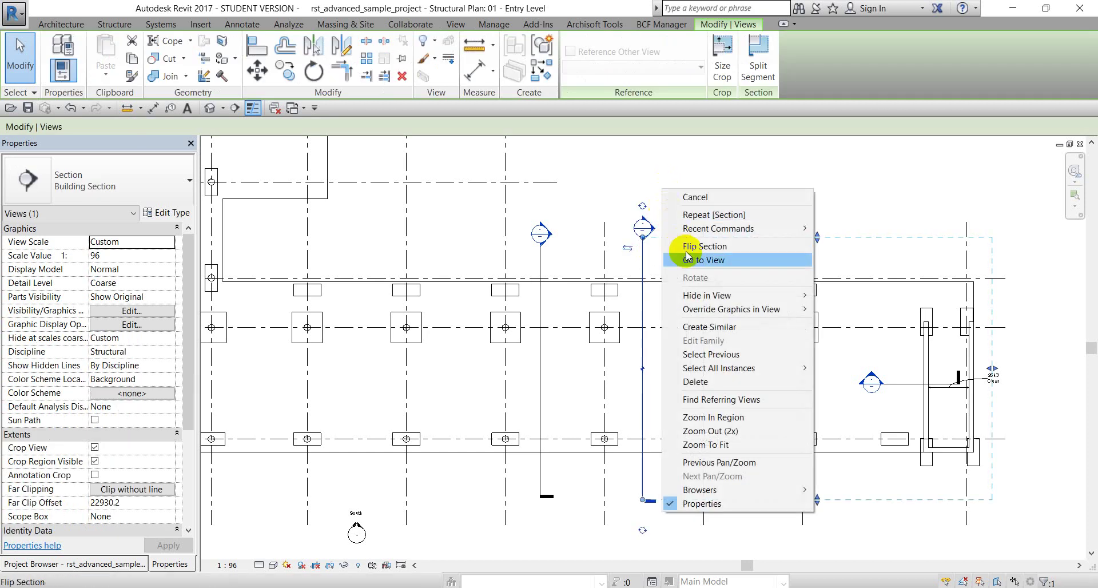
pyautogui.click(628, 190)
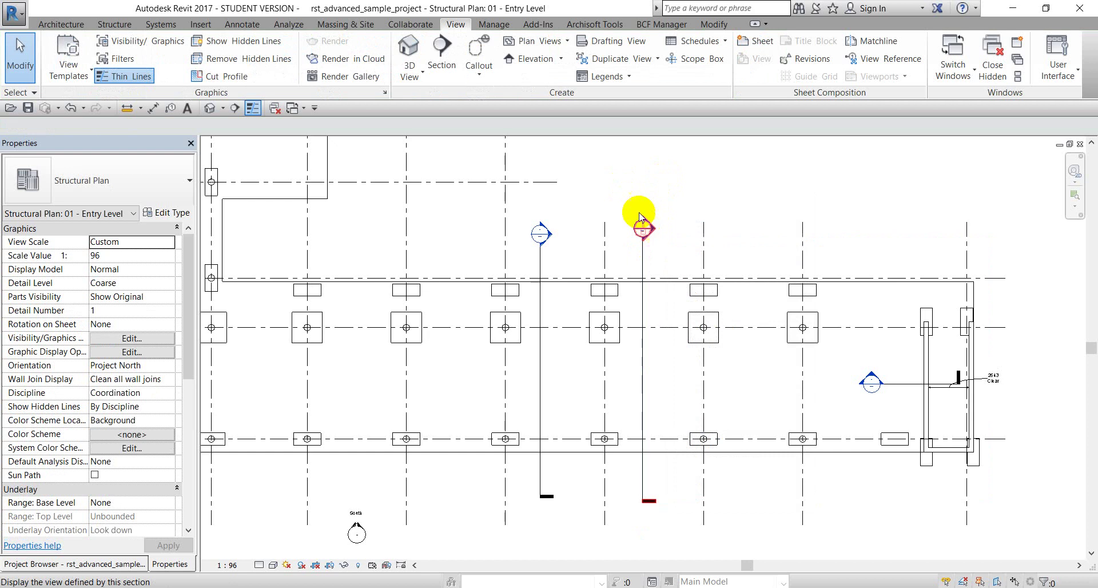
pyautogui.click(644, 256)
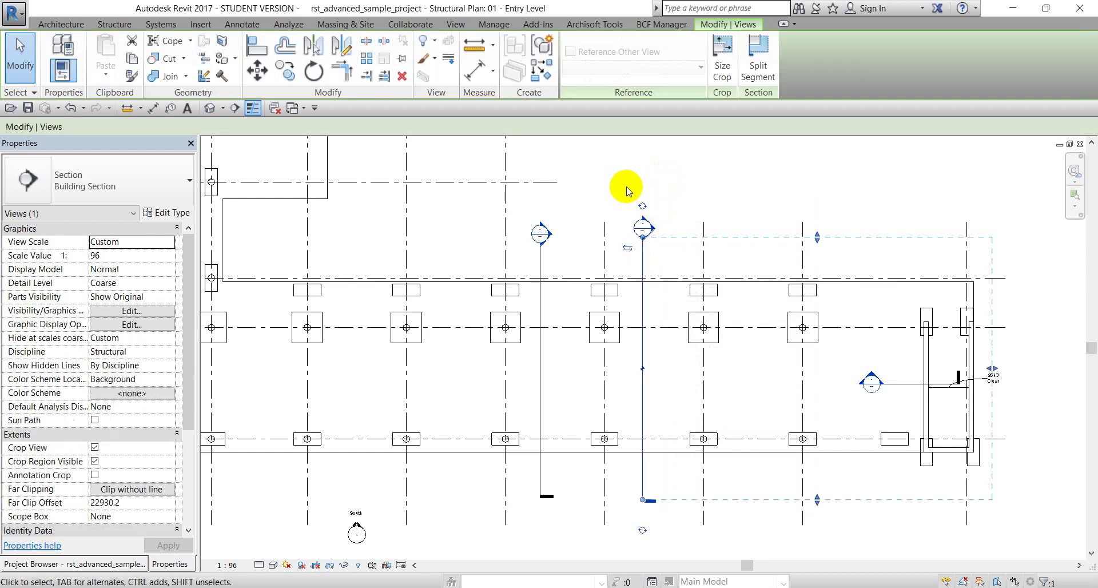
pyautogui.rightClick(626, 186)
pyautogui.click(663, 259)
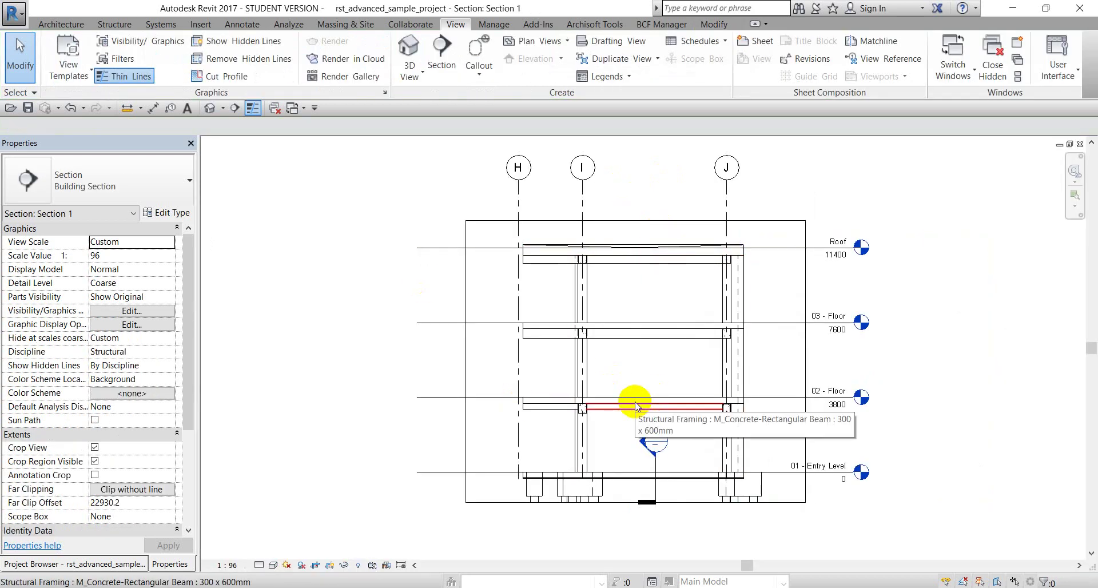
pyautogui.scroll(-2, 686, 458)
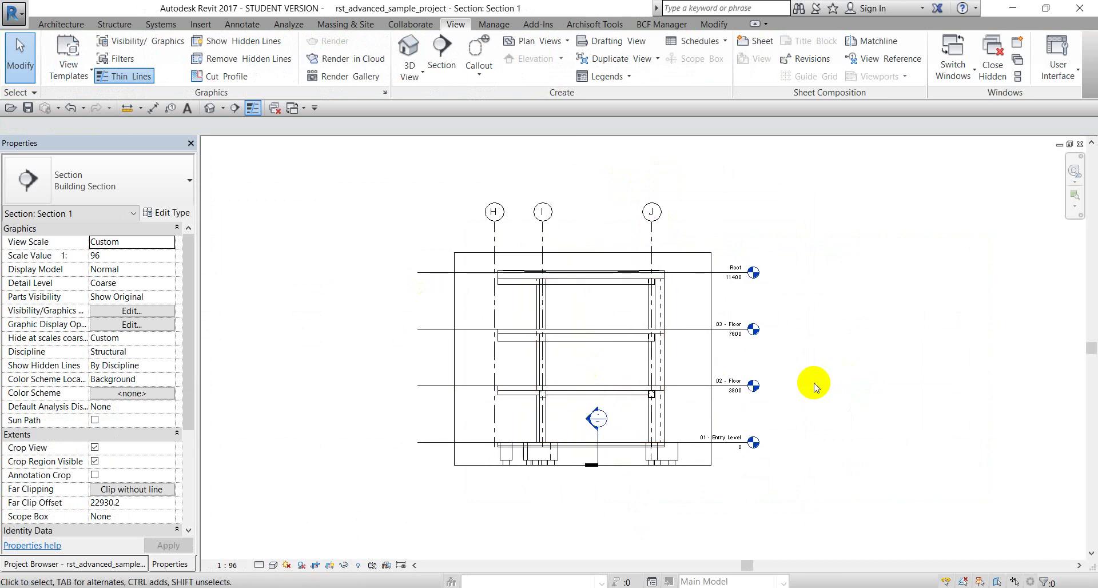
pyautogui.scroll(3, 812, 380)
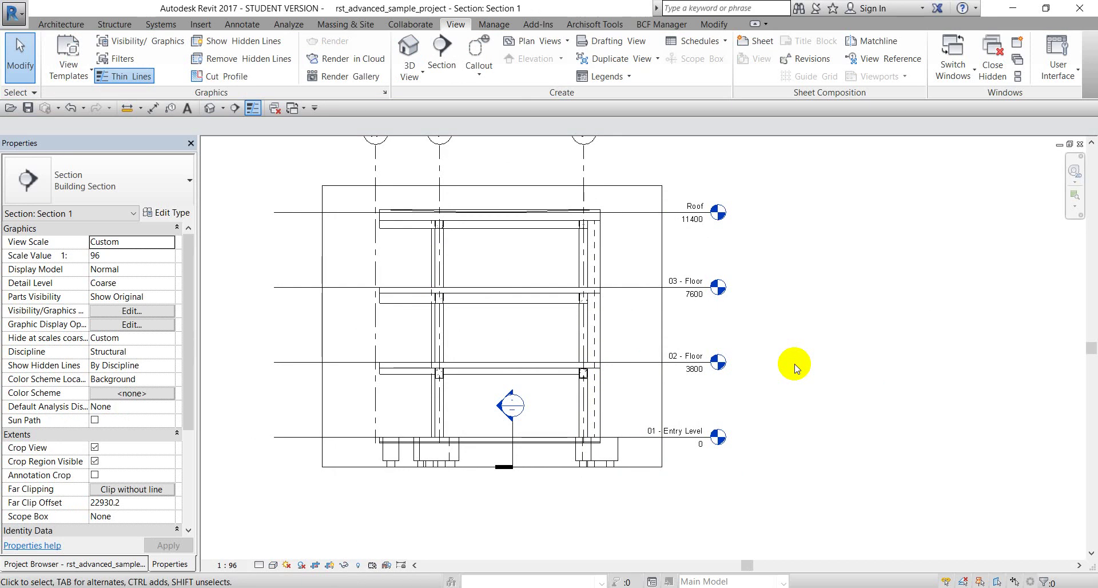
# Step: Close the 3D view, tile the Section 1 and 01 - Entry Level views side by side, and make the section view active
pyautogui.click(1018, 78)
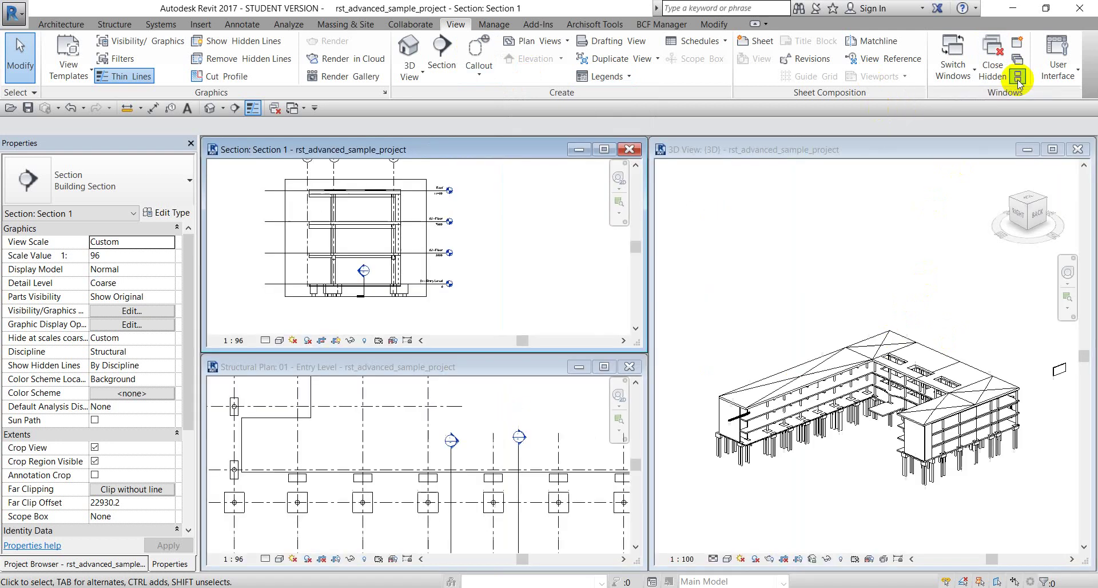
pyautogui.click(1077, 150)
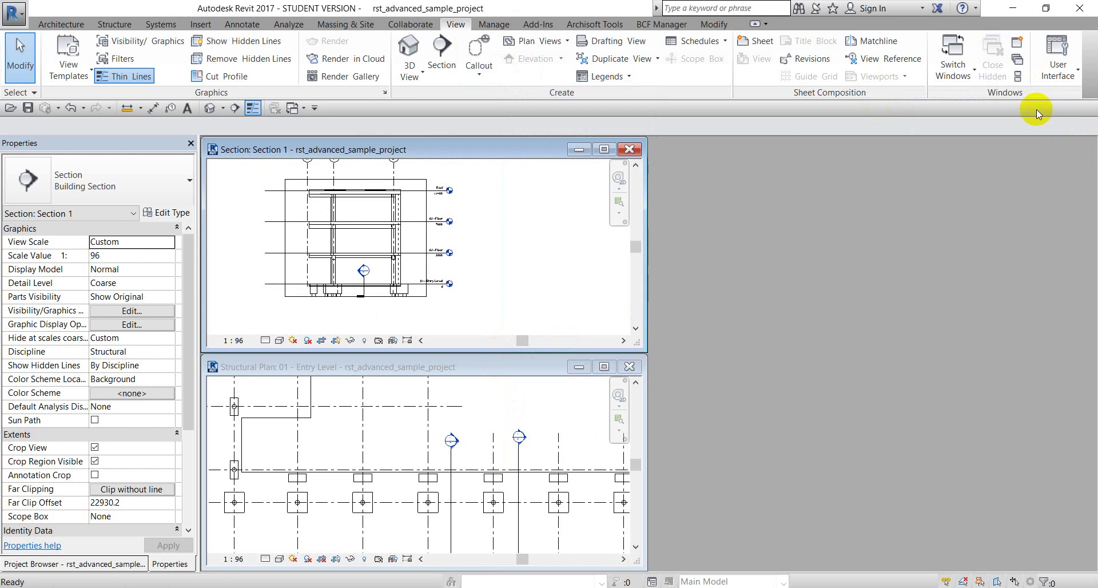
pyautogui.click(1019, 79)
pyautogui.click(862, 454)
pyautogui.scroll(1, 972, 301)
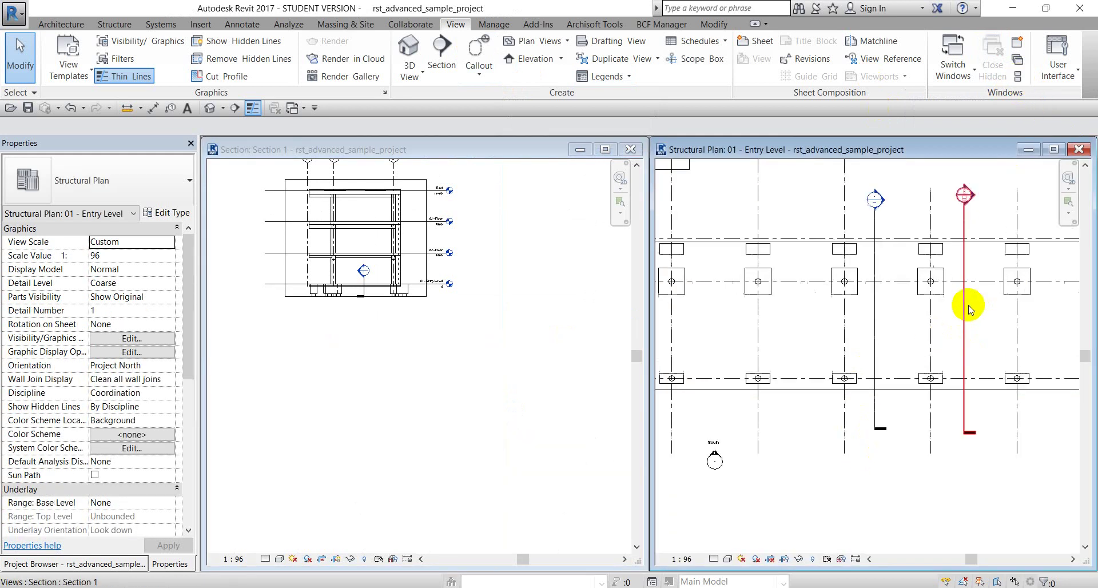
pyautogui.moveTo(965, 307); pyautogui.dragTo(806, 331, button='middle')
pyautogui.scroll(-1, 851, 332)
pyautogui.click(534, 350)
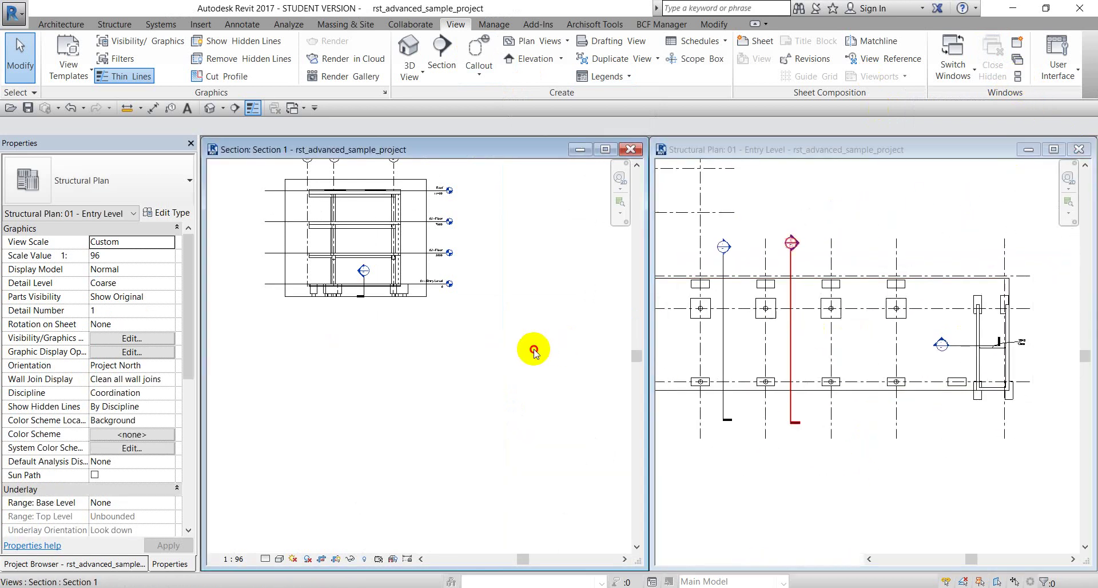
# Step: Select the Section 1 line in the plan and move its far clip boundary slightly outward to an offset of about 23044
pyautogui.moveTo(466, 341); pyautogui.dragTo(500, 411, button='middle')
pyautogui.scroll(2, 405, 355)
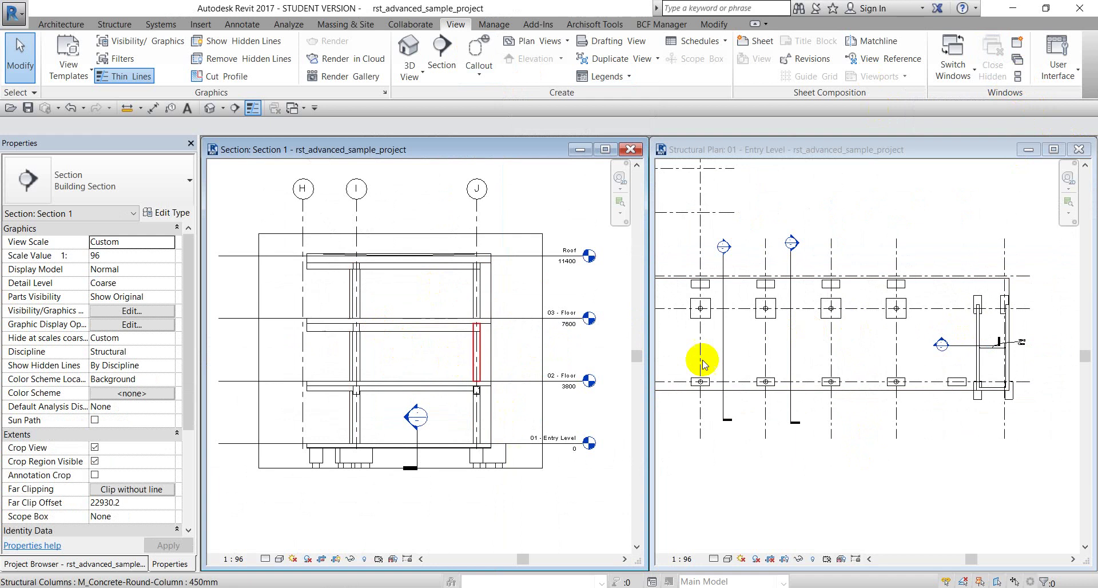
pyautogui.click(815, 356)
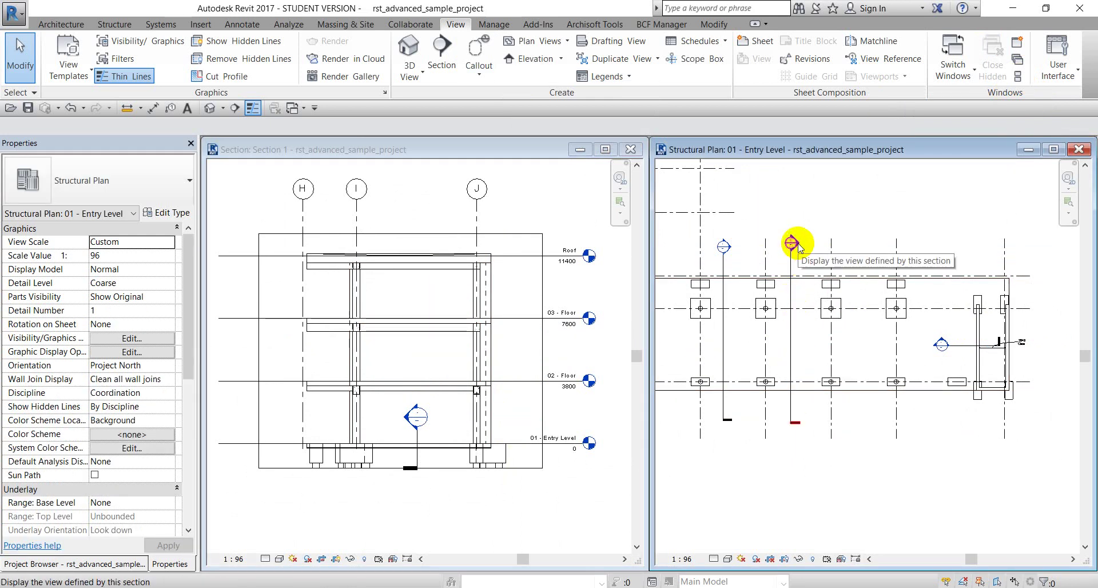
pyautogui.click(792, 269)
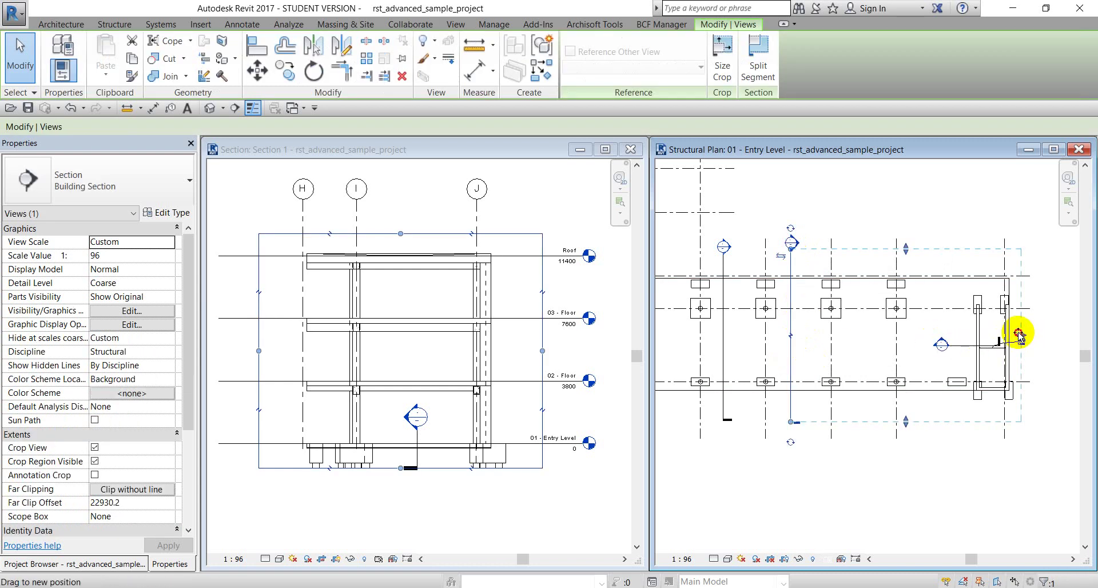
pyautogui.moveTo(1019, 335)
pyautogui.mouseDown()
pyautogui.moveTo(915, 331)
pyautogui.moveTo(1021, 339)
pyautogui.mouseUp()
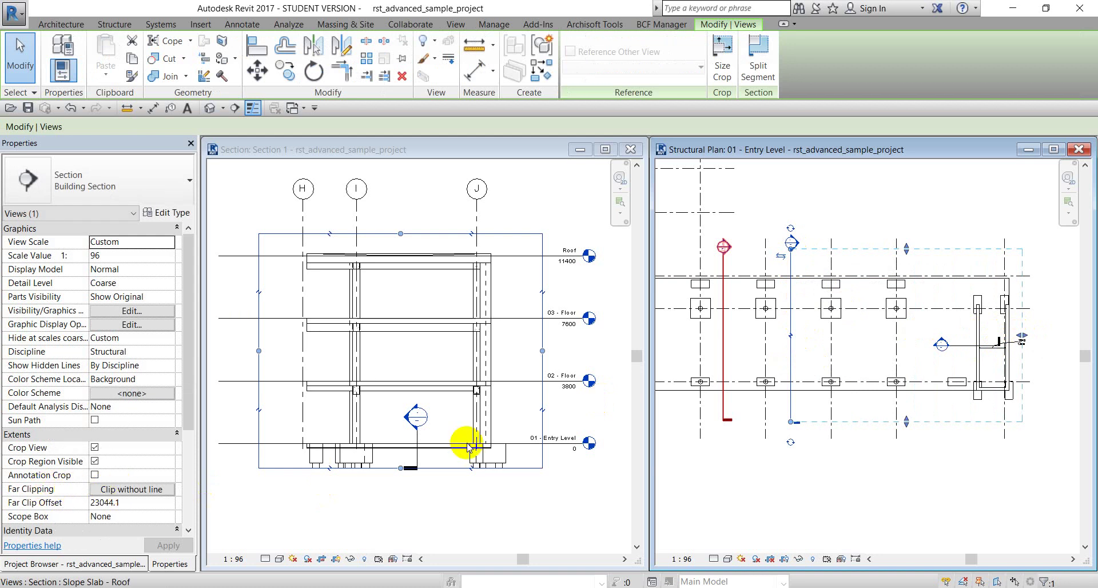
# Step: Pull the section's far clip boundary in to an offset of about 2535, and extend it past the next column line to about 6102
pyautogui.scroll(1, 862, 338)
pyautogui.moveTo(879, 340); pyautogui.dragTo(820, 341, button='middle')
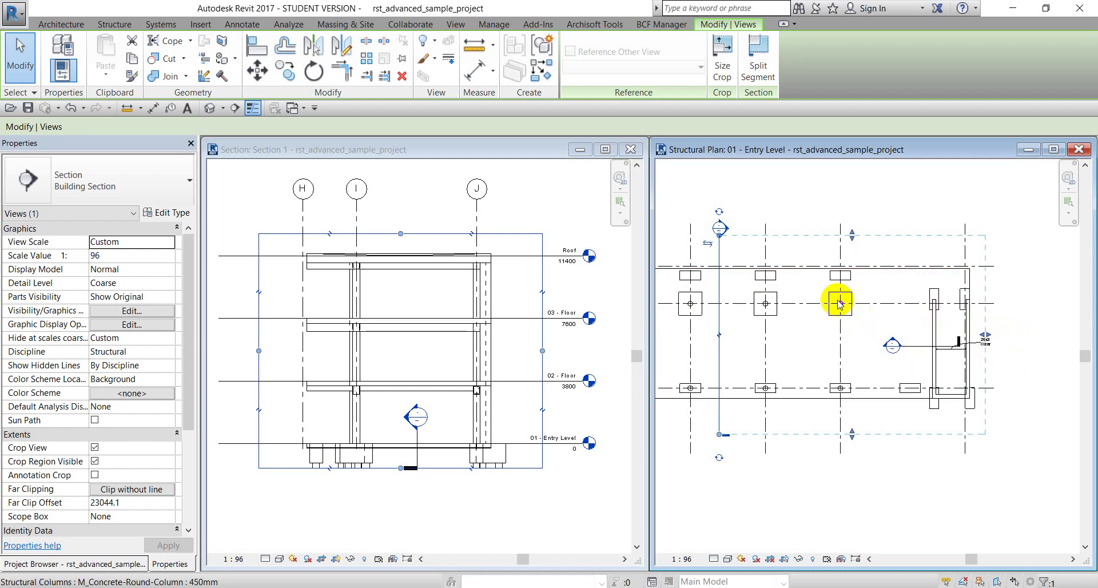
pyautogui.moveTo(791, 346); pyautogui.dragTo(797, 345, button='middle')
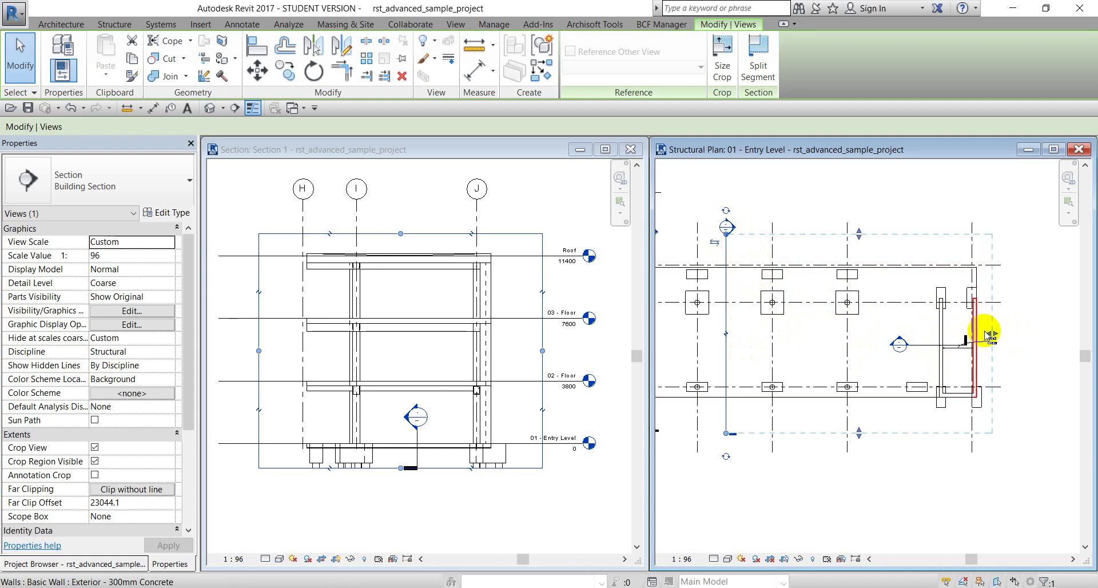
pyautogui.moveTo(993, 334); pyautogui.dragTo(754, 336)
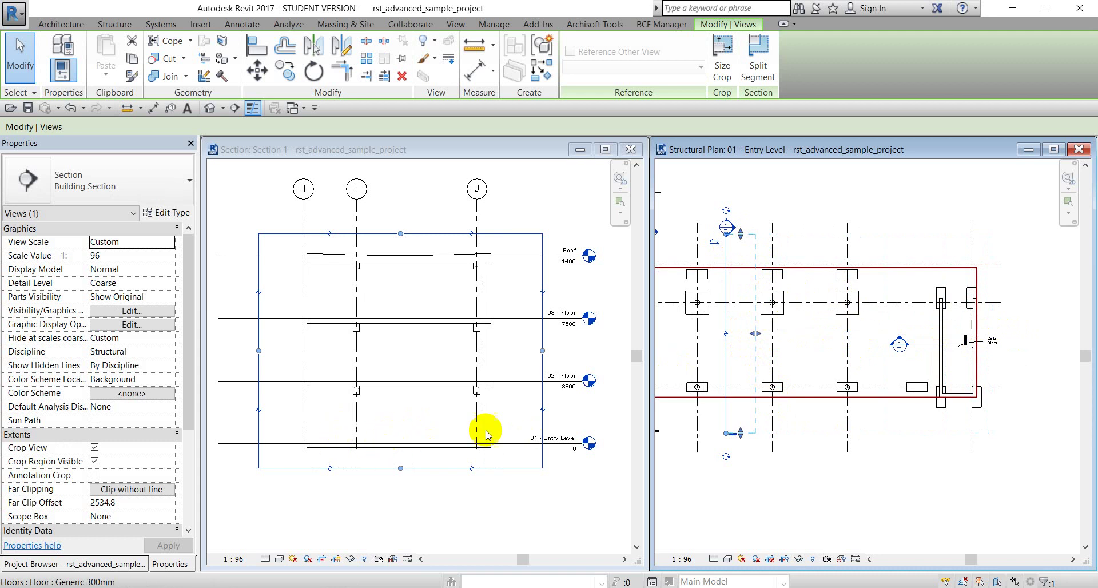
pyautogui.moveTo(752, 345); pyautogui.dragTo(800, 346)
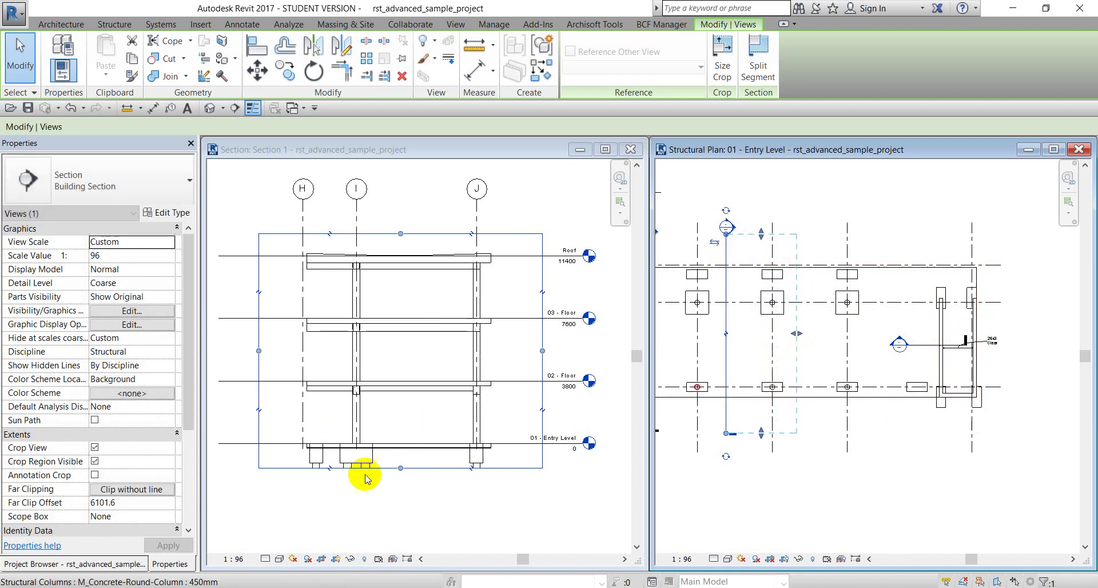
# Step: Extend the lower edge of the Section 1 crop region downward below the foundations
pyautogui.click(403, 481)
pyautogui.click(400, 467)
pyautogui.moveTo(401, 468); pyautogui.dragTo(401, 504)
pyautogui.scroll(-1, 405, 502)
pyautogui.moveTo(418, 469); pyautogui.dragTo(429, 404, button='middle')
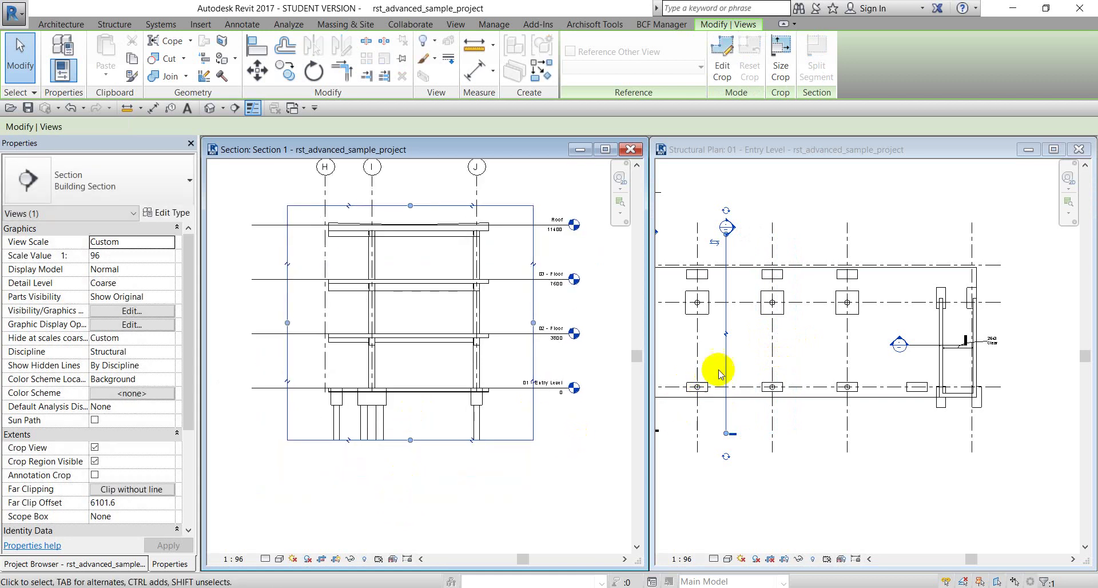
# Step: Reselect the section line in the plan, adjust its far clip to about 6696, and widen its crop boundary at the section-head end
pyautogui.click(725, 369)
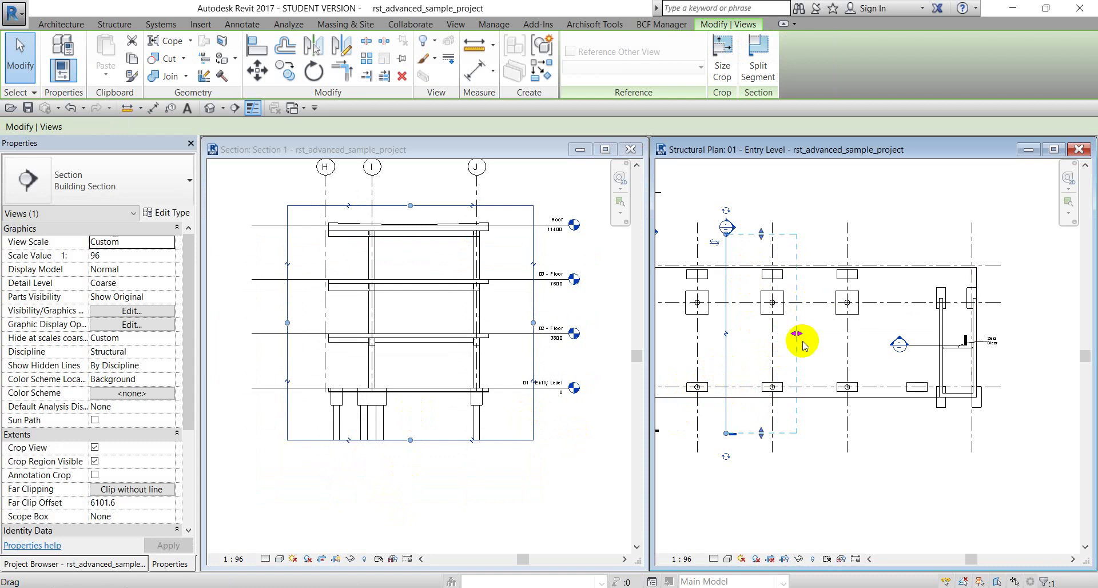
pyautogui.moveTo(795, 335); pyautogui.dragTo(750, 334)
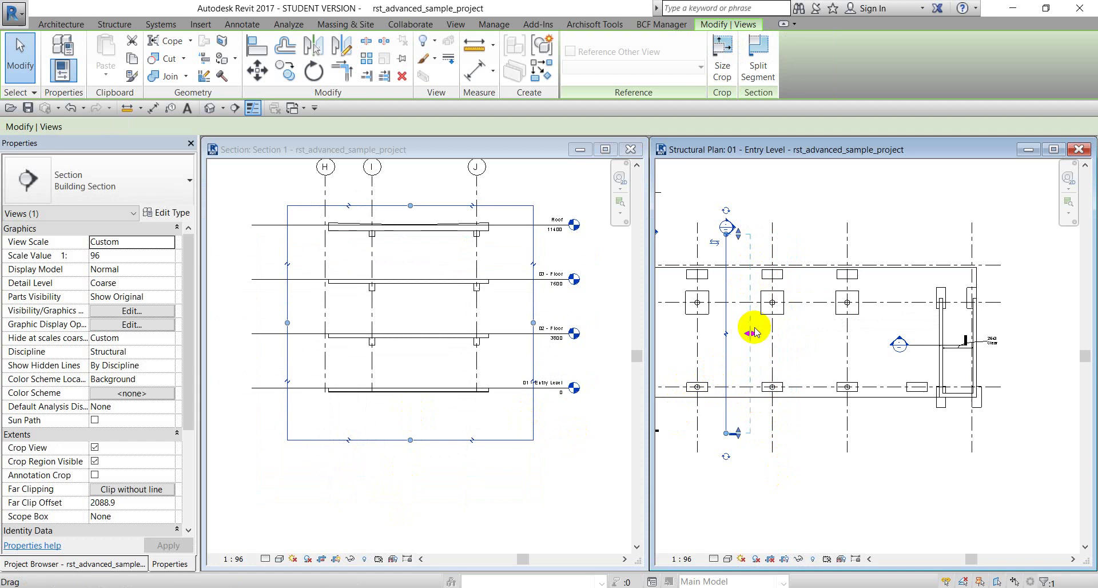
pyautogui.moveTo(750, 334); pyautogui.dragTo(807, 342)
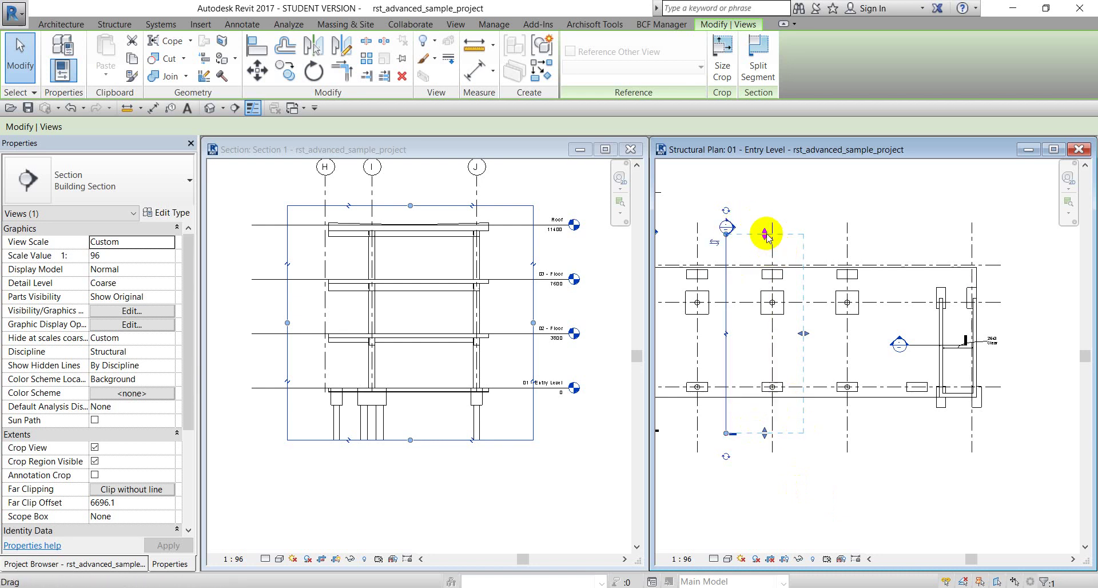
pyautogui.moveTo(766, 233); pyautogui.dragTo(764, 220)
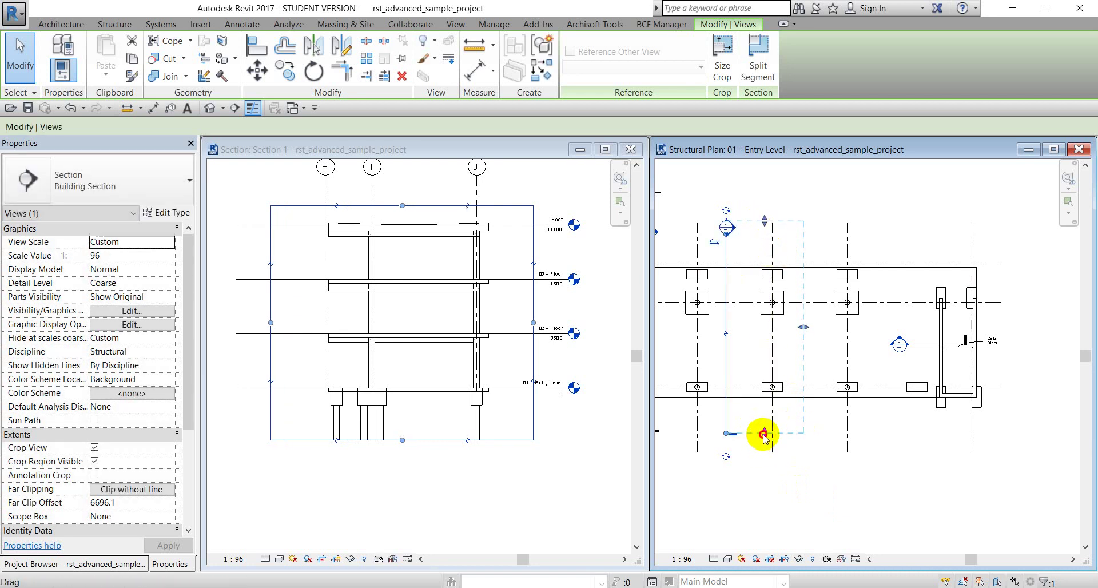
pyautogui.moveTo(765, 434)
pyautogui.mouseDown()
pyautogui.moveTo(763, 449)
pyautogui.moveTo(765, 433)
pyautogui.mouseUp()
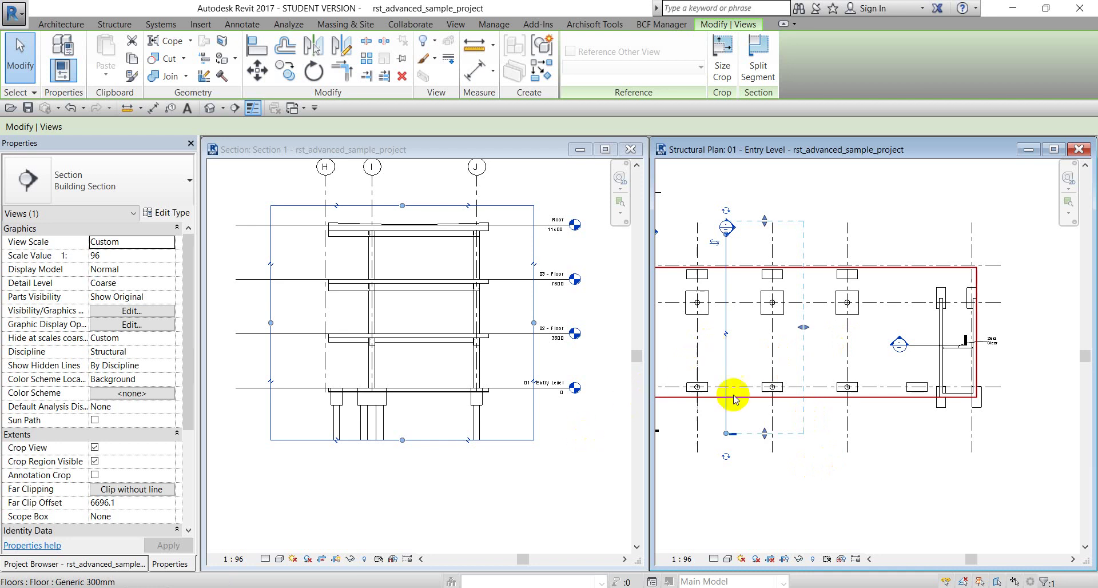
# Step: Move the far clip boundary in to about 2931 and back out to about 7043, and examine the cropped Section 1 view
pyautogui.moveTo(803, 329); pyautogui.dragTo(760, 327)
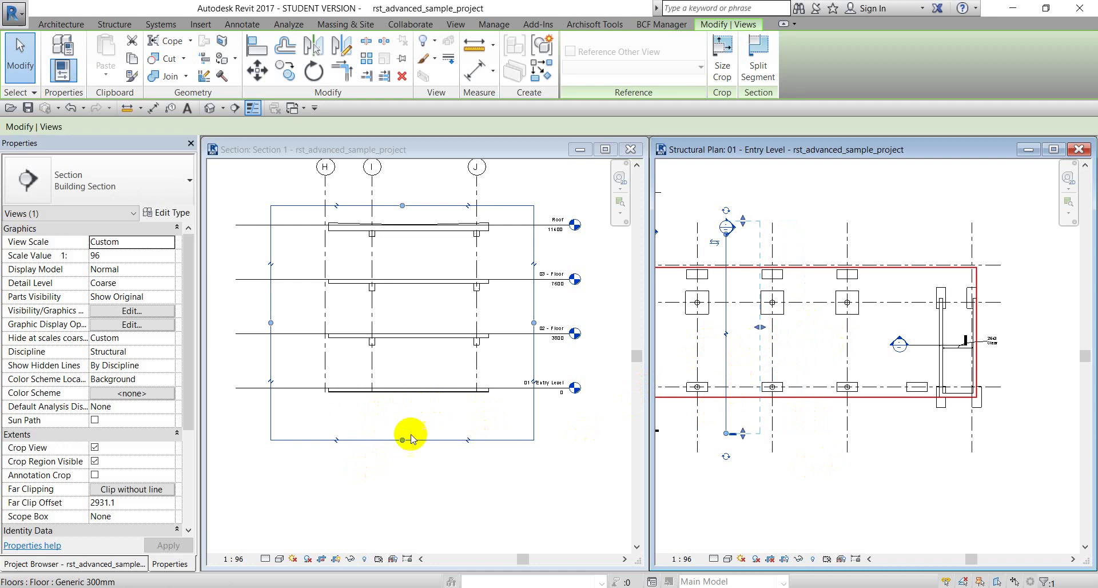
pyautogui.moveTo(762, 326); pyautogui.dragTo(807, 328)
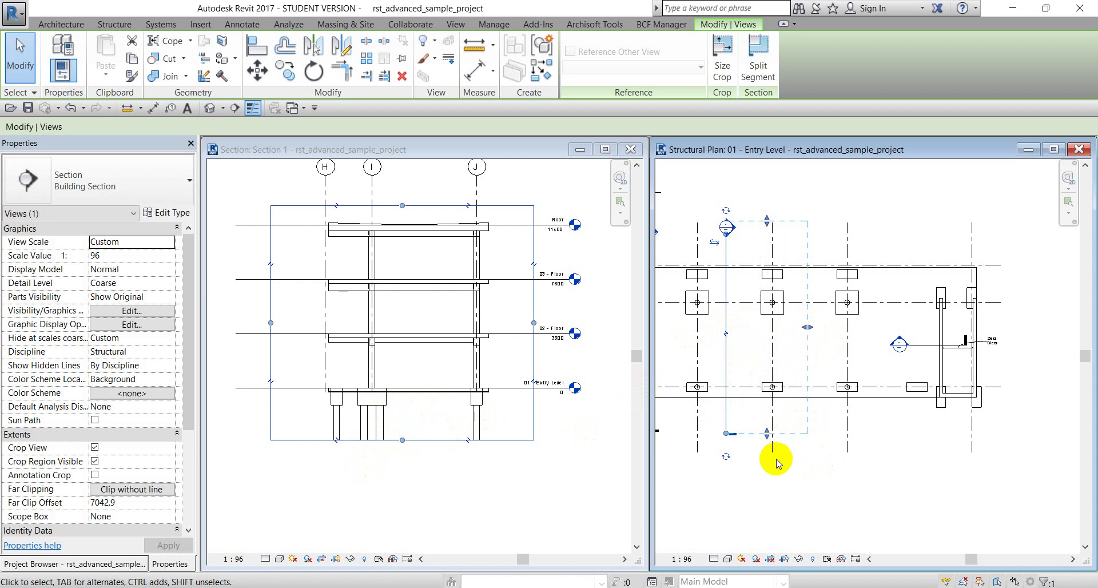
pyautogui.click(413, 321)
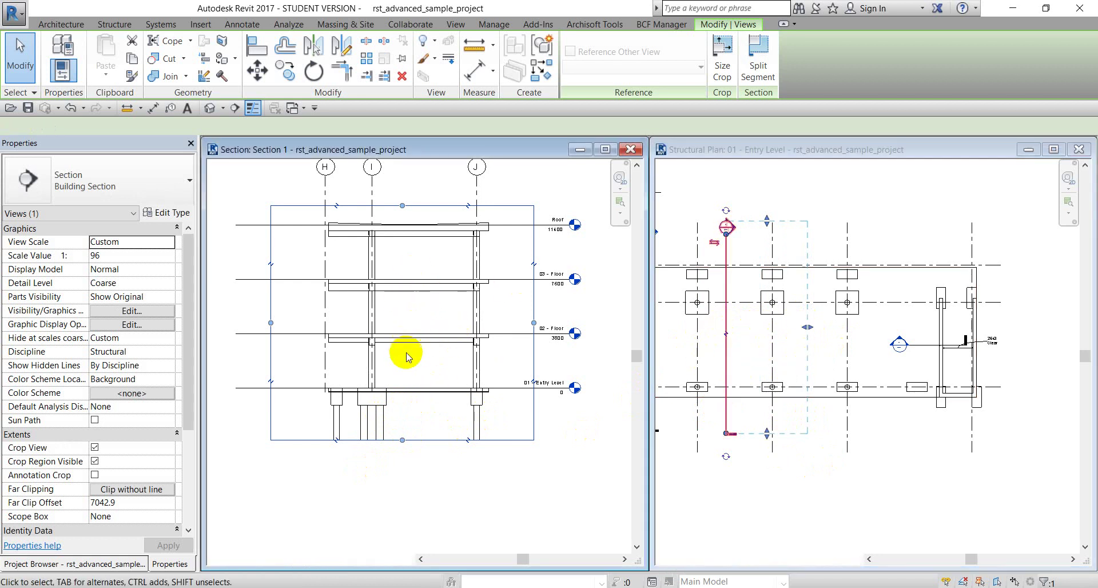
pyautogui.click(494, 480)
pyautogui.scroll(-1, 465, 444)
pyautogui.moveTo(446, 430); pyautogui.dragTo(438, 463, button='middle')
pyautogui.click(433, 473)
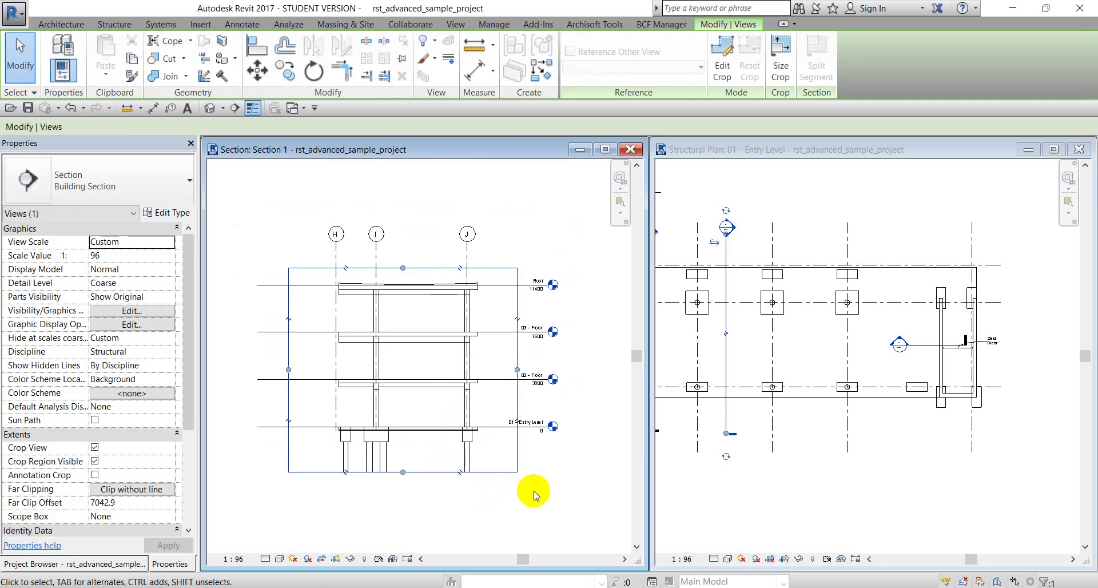
# Step: Select the section line in the plan and set its Far Clipping to No clip
pyautogui.click(772, 516)
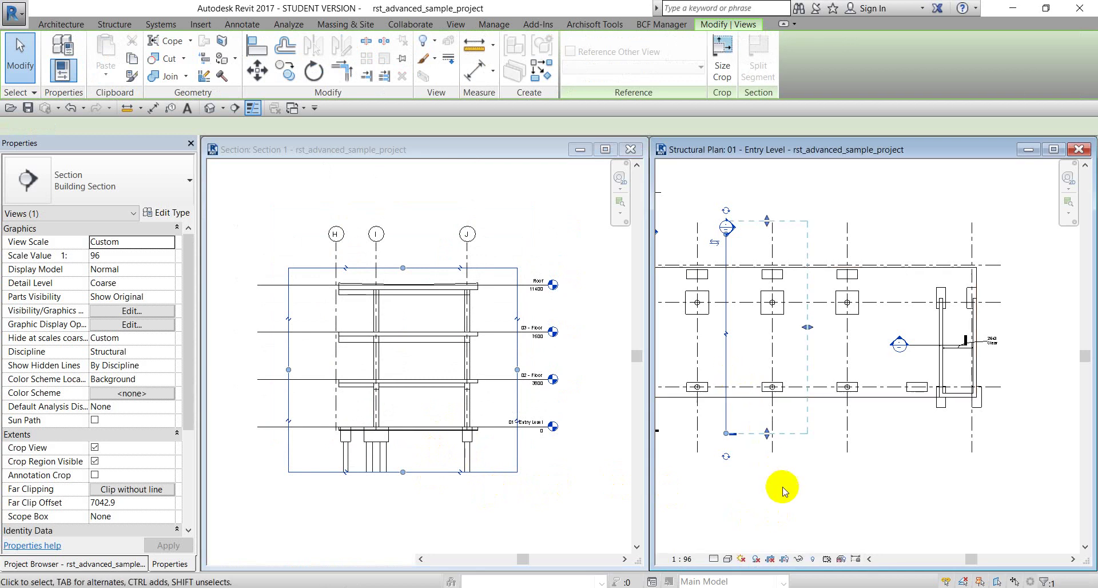
pyautogui.click(727, 312)
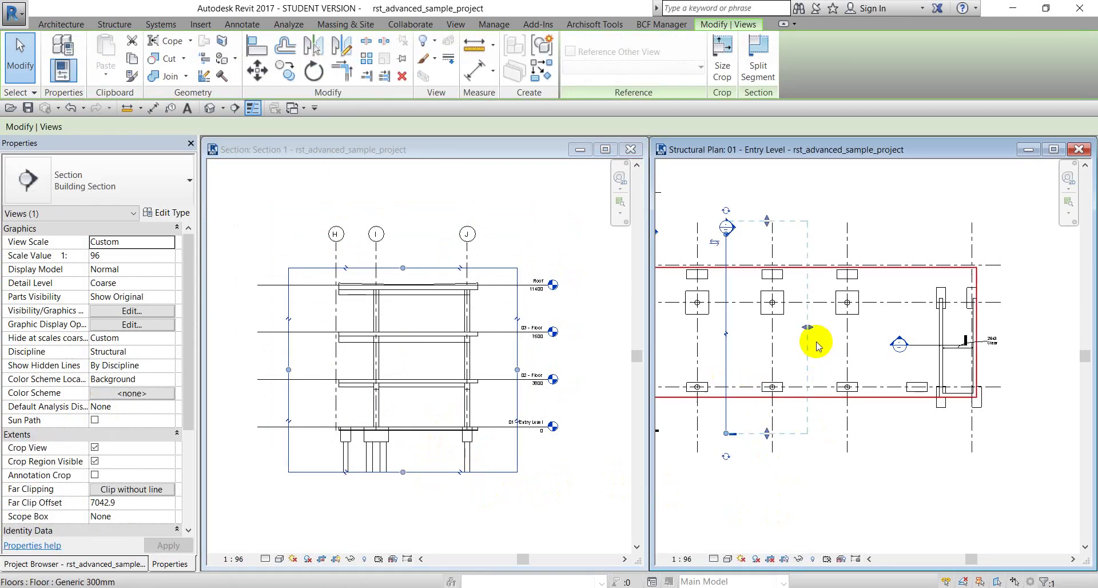
pyautogui.click(113, 490)
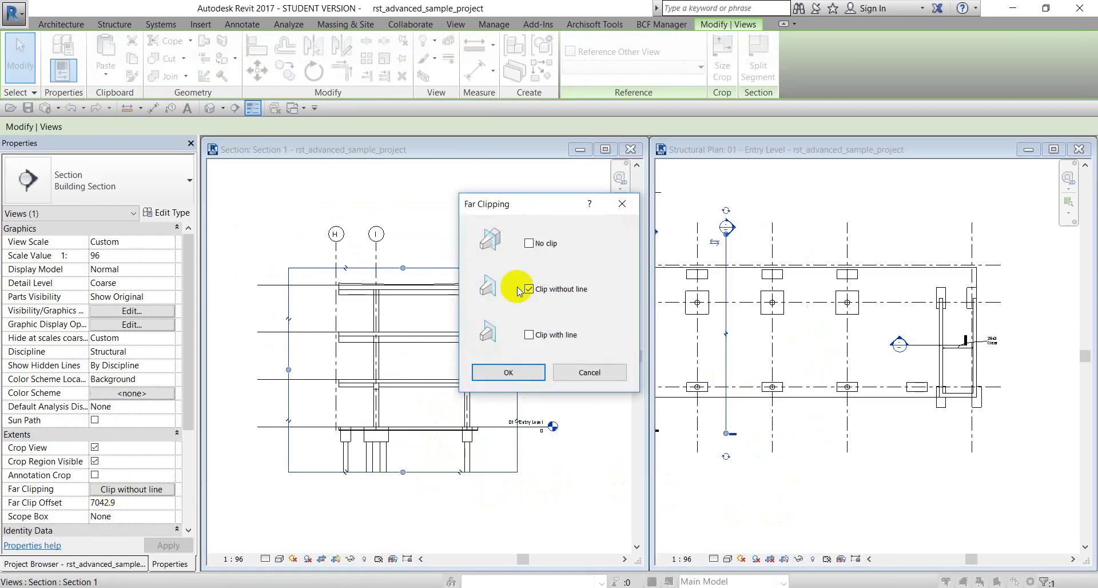
pyautogui.click(529, 243)
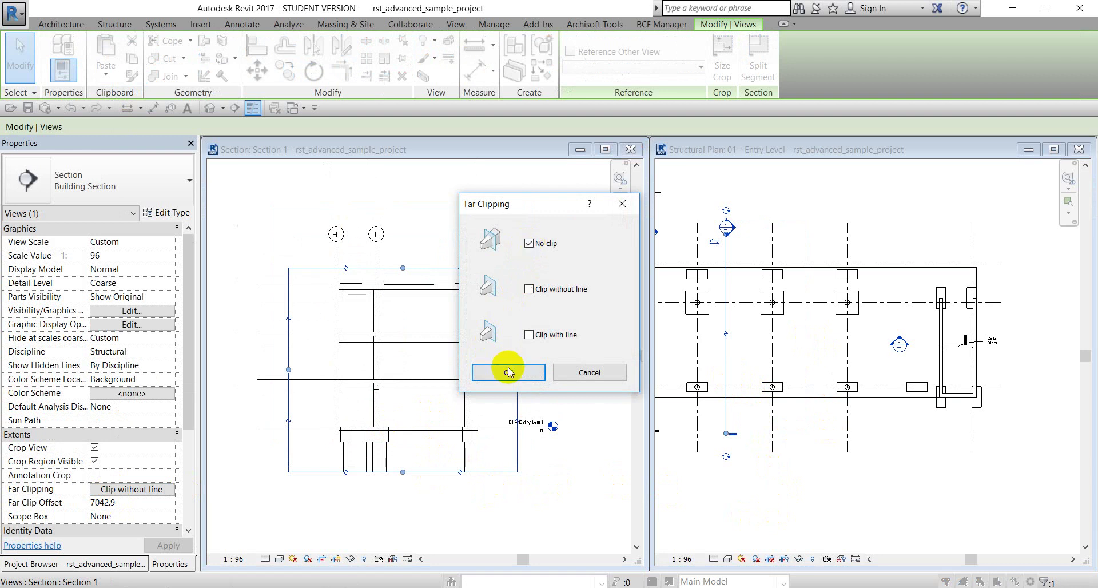
pyautogui.click(508, 372)
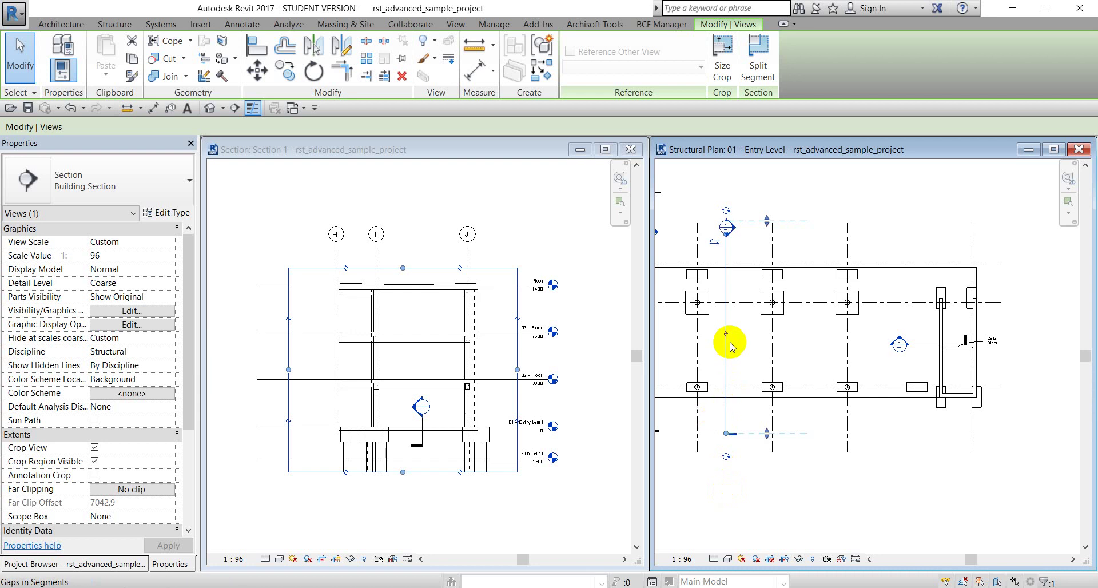
# Step: Set the section's Far Clipping to Clip without line
pyautogui.click(127, 493)
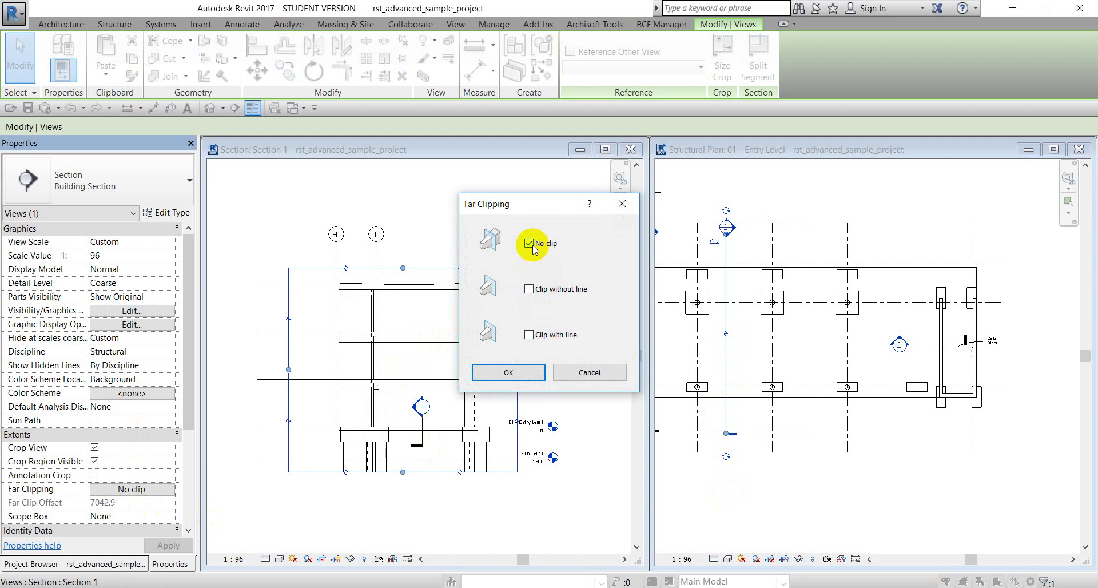
pyautogui.click(529, 290)
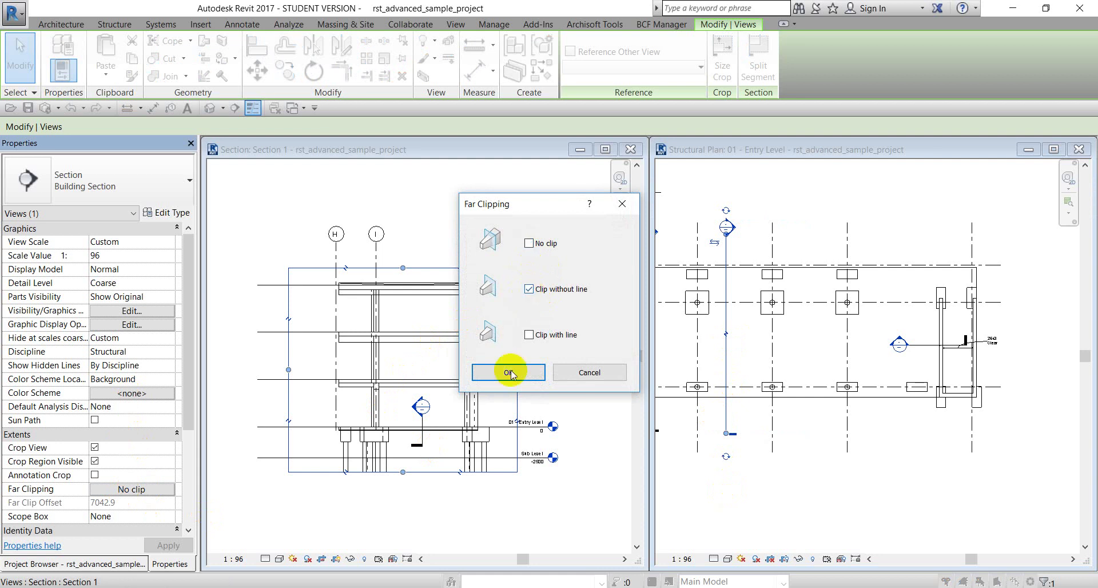
pyautogui.click(508, 372)
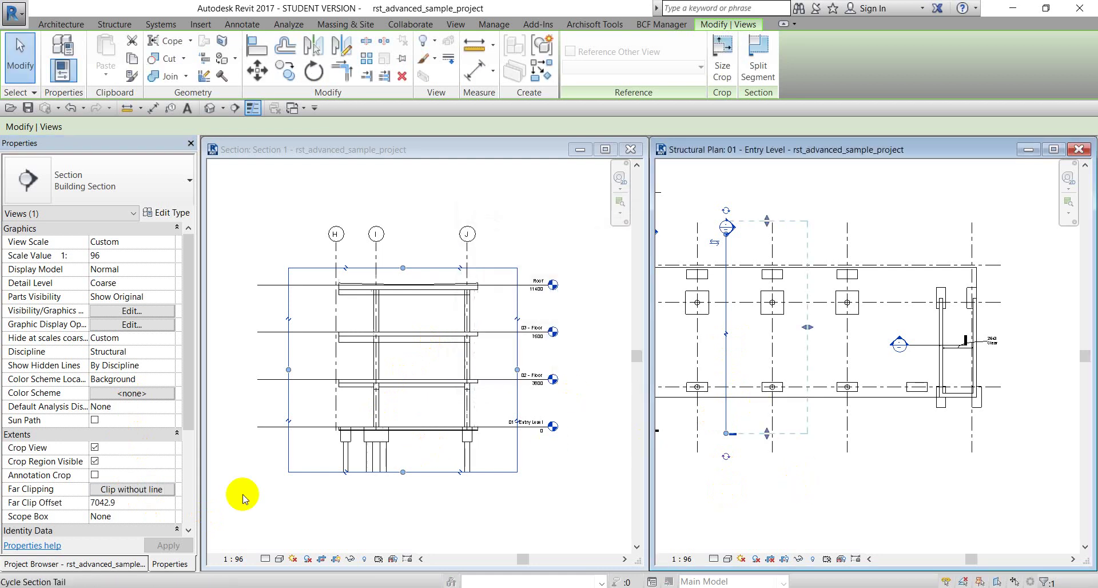
# Step: Reselect the section line, examine its Far Clipping options without applying any, check its Far Clip Offset property, and clear the selection
pyautogui.click(786, 490)
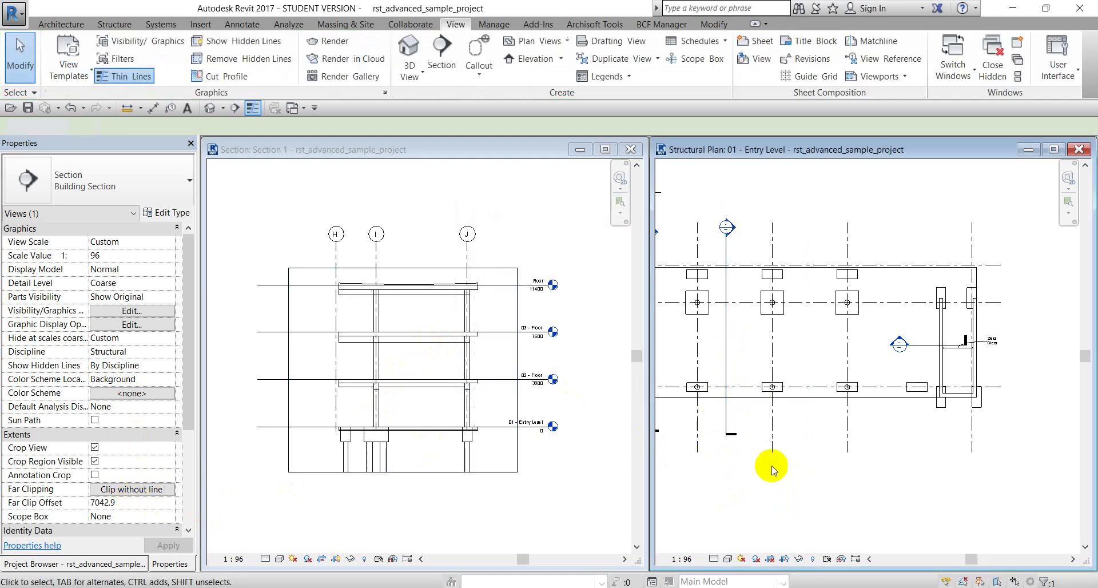
pyautogui.click(728, 416)
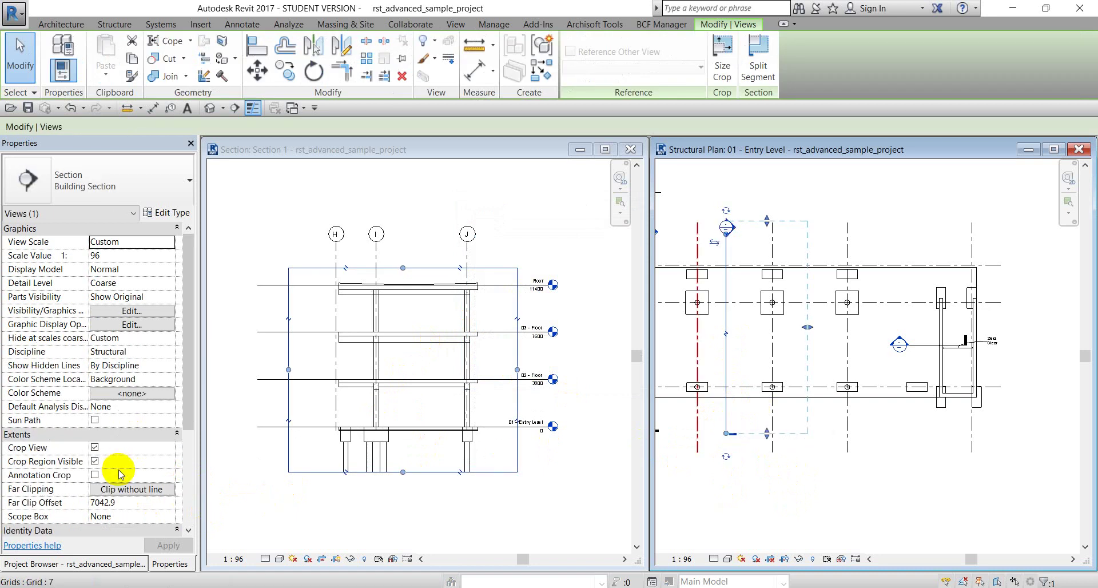
pyautogui.click(121, 490)
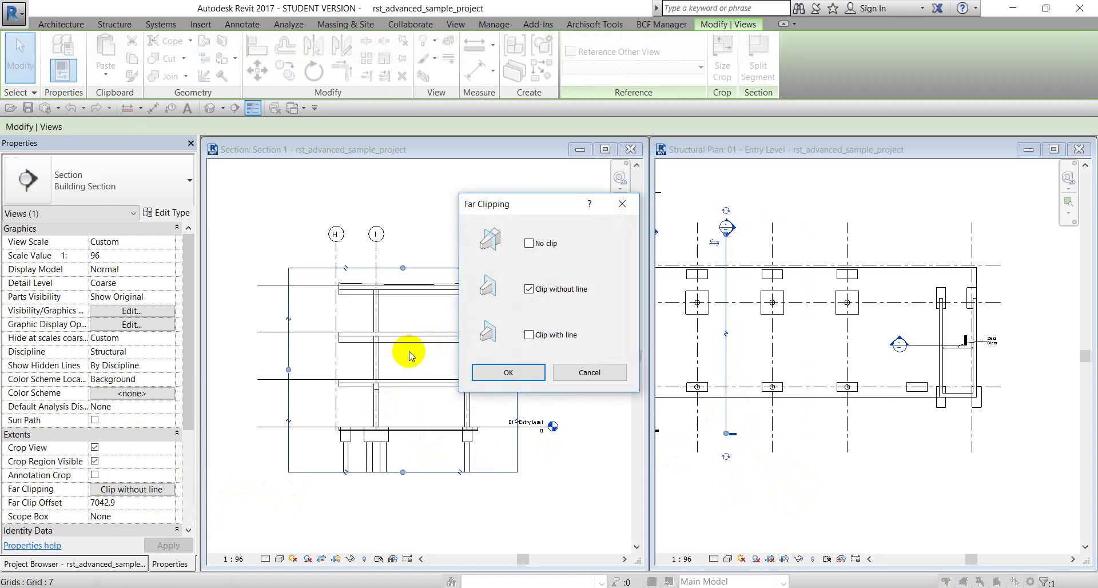
pyautogui.click(575, 368)
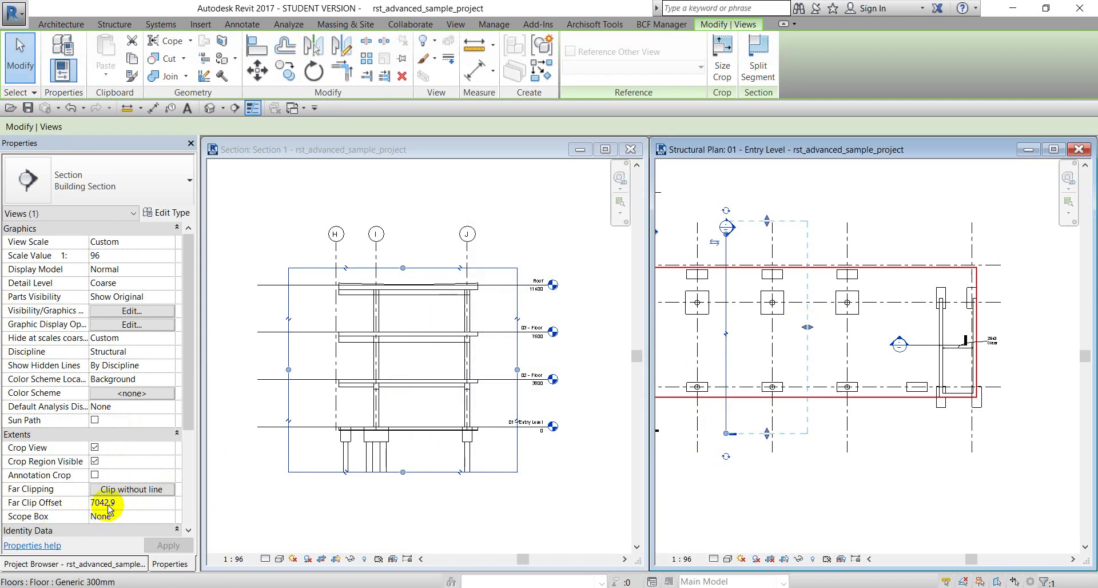
pyautogui.click(109, 508)
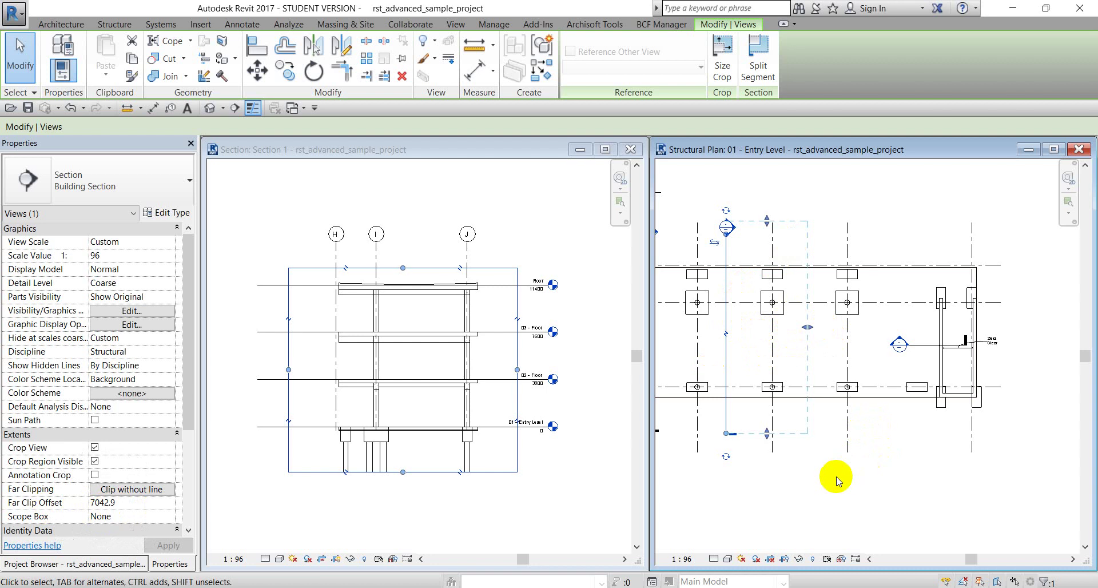
pyautogui.click(815, 497)
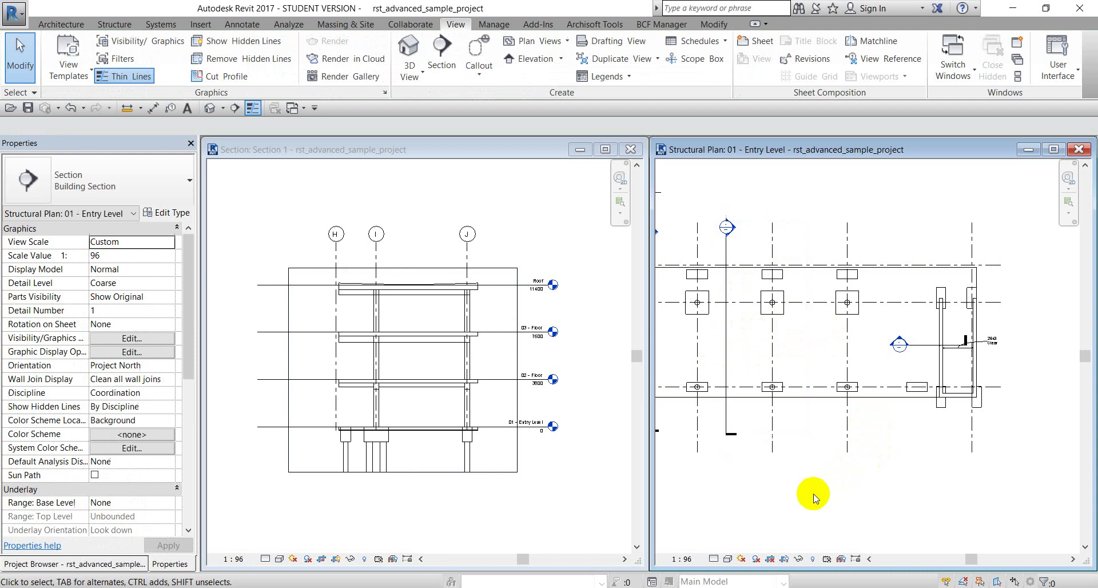
# Step: Break the Section 1 line in the plan with a gap and shorten its lower segment to a short stub near the tail
pyautogui.click(727, 356)
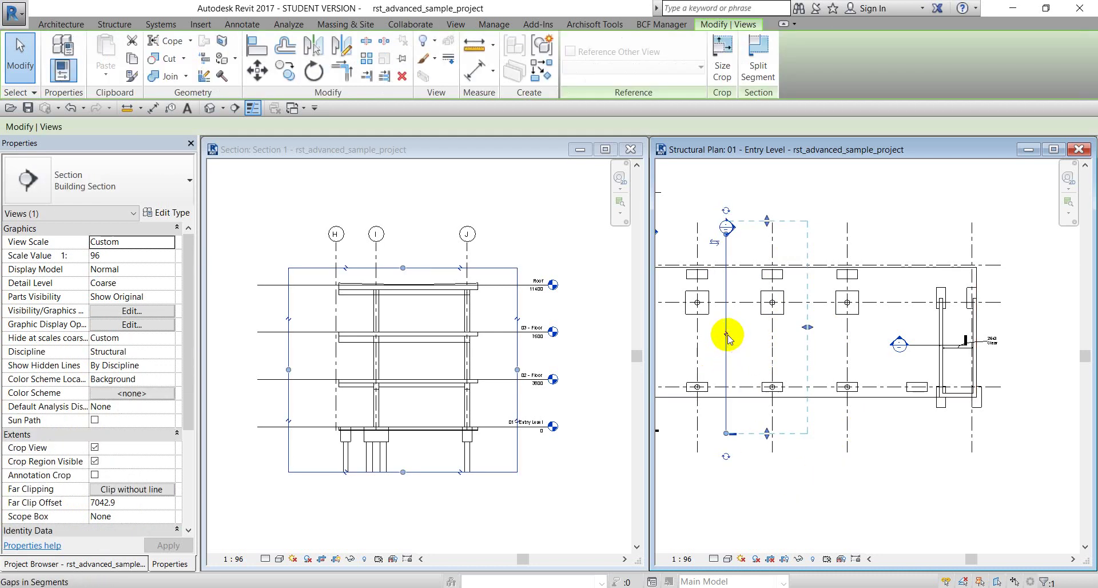
pyautogui.scroll(3, 728, 339)
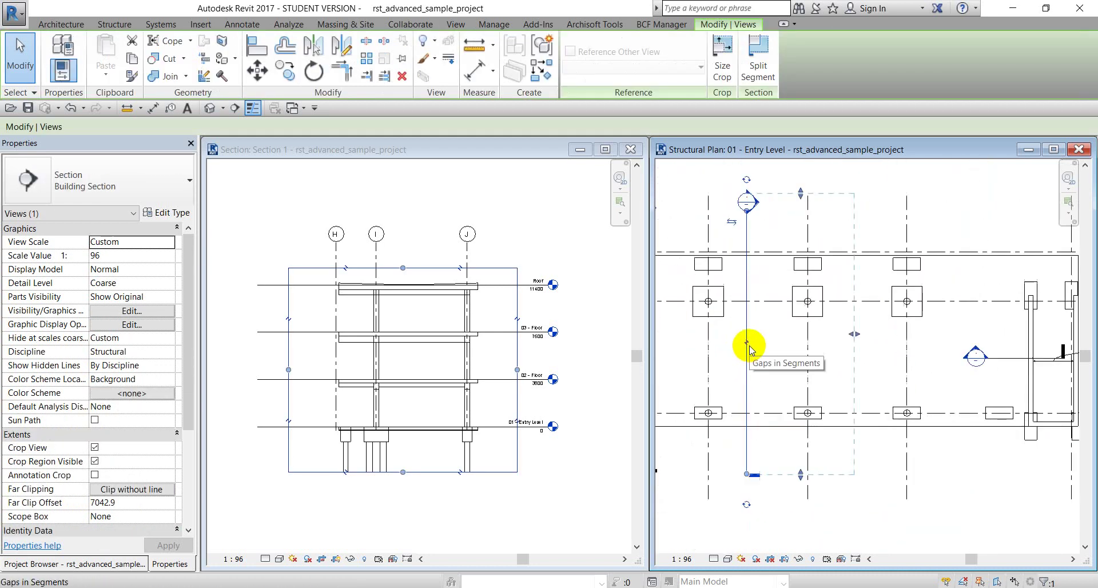
pyautogui.scroll(-2, 751, 350)
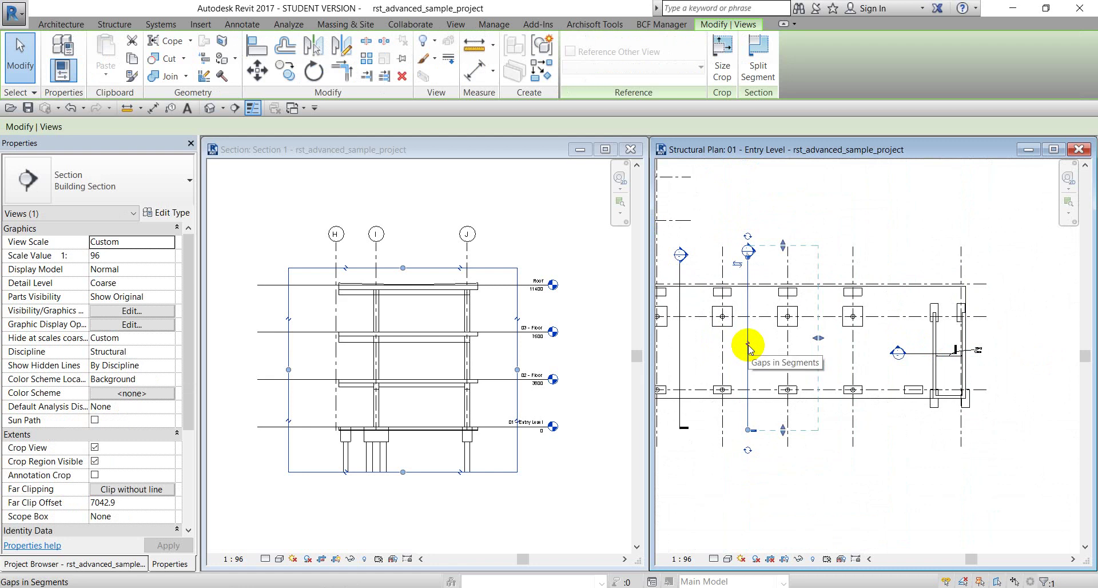
pyautogui.moveTo(748, 345); pyautogui.dragTo(748, 272)
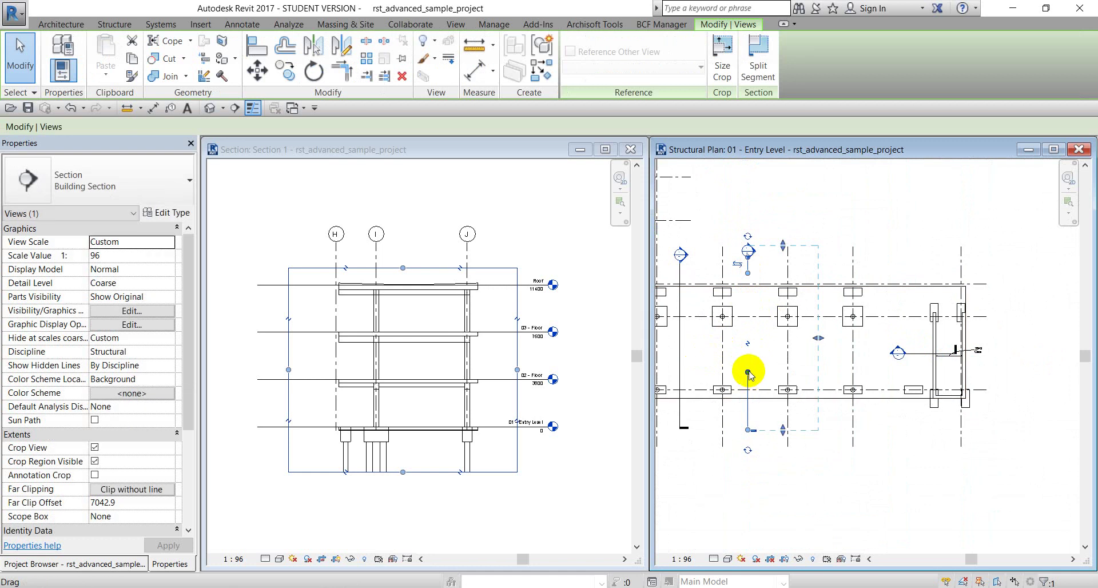
pyautogui.moveTo(748, 372); pyautogui.dragTo(748, 414)
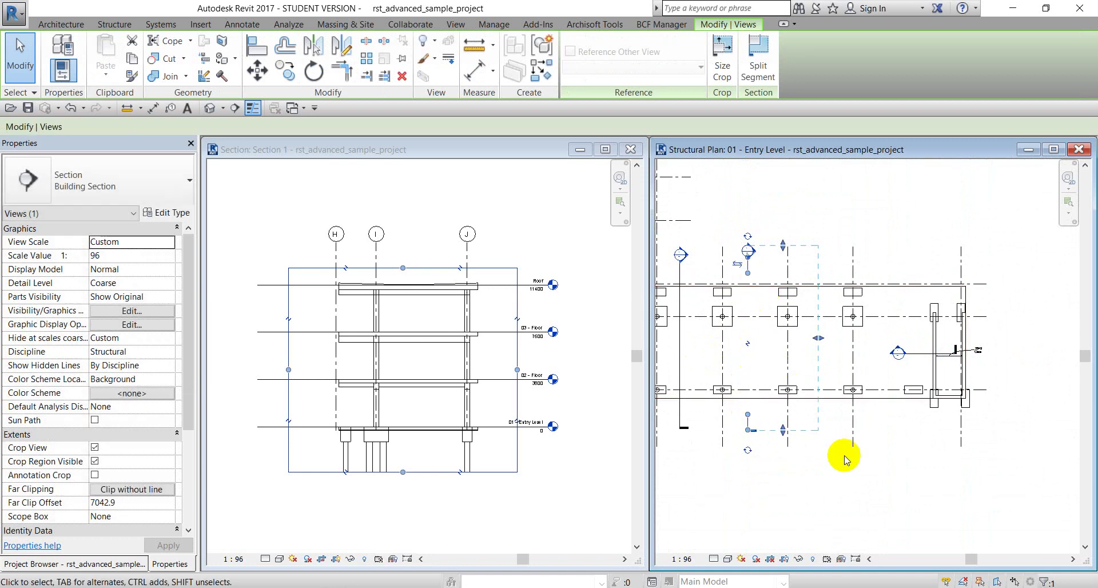
pyautogui.click(883, 480)
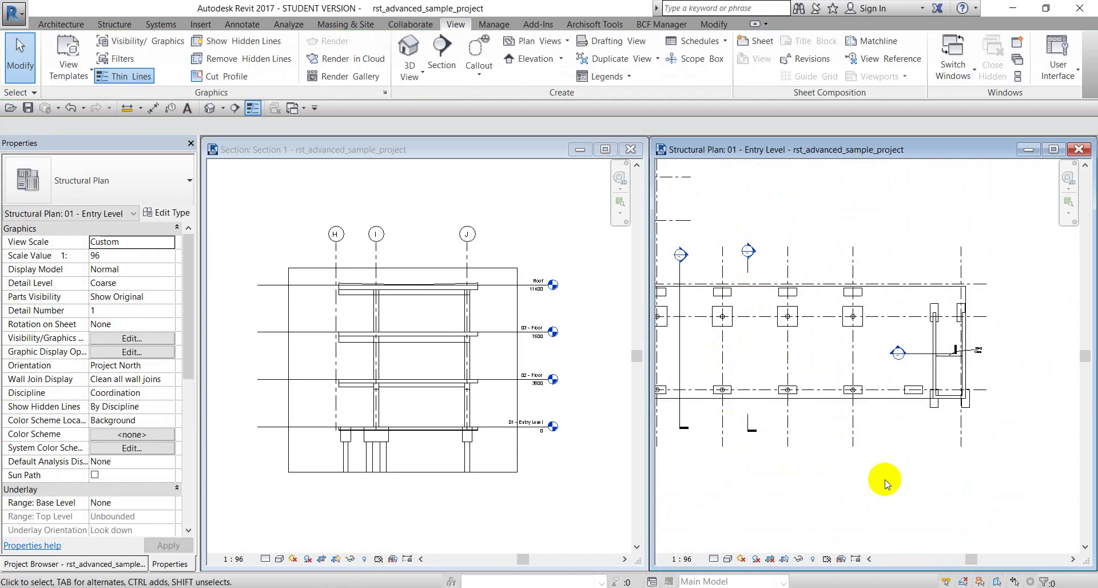
# Step: Reselect the broken Section 1 line and close its gap to make it continuous again
pyautogui.click(749, 426)
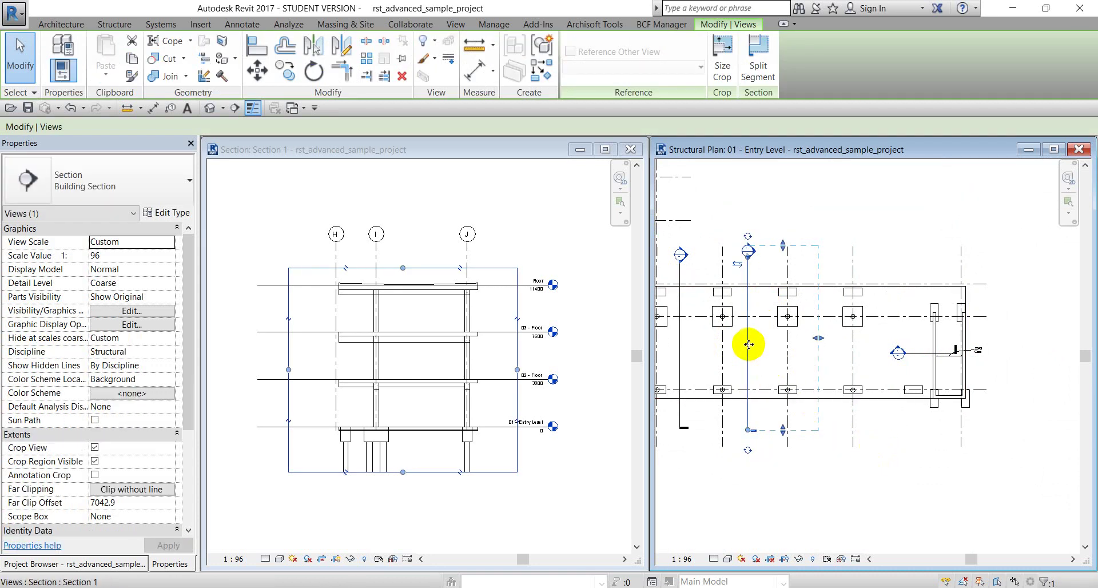
pyautogui.click(749, 344)
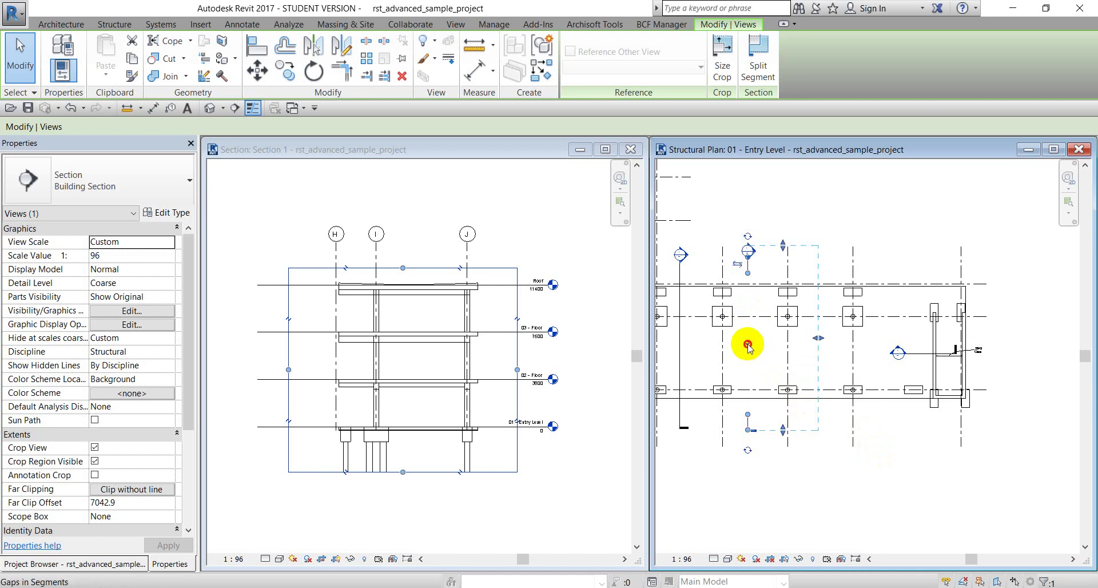
pyautogui.press('Escape')
# Step: Flip the Section 1 viewing direction in the plan and back again twice, and clear the selection
pyautogui.scroll(-2, 868, 492)
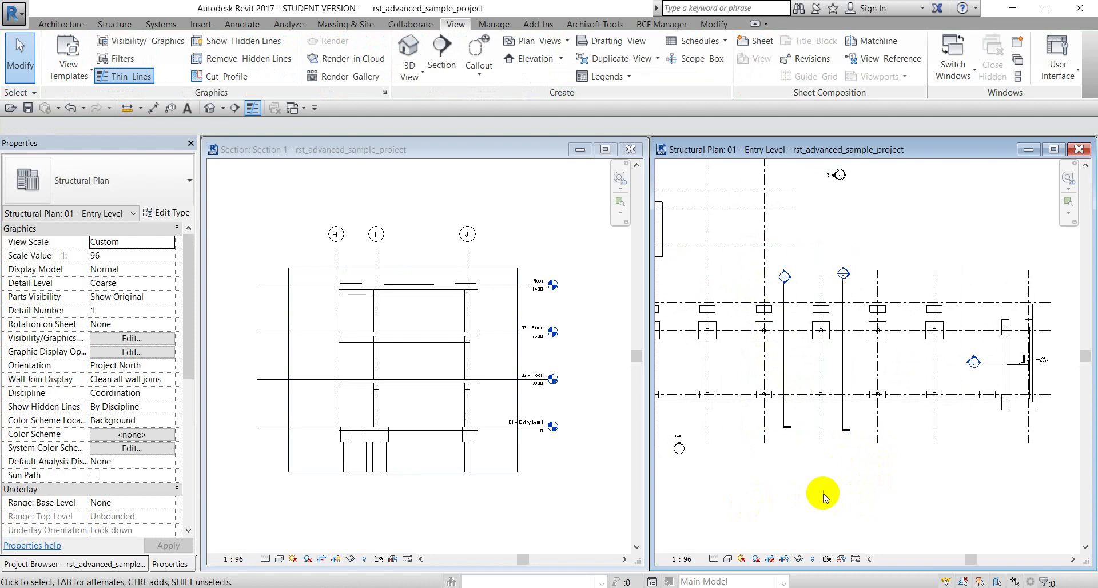
pyautogui.scroll(1, 835, 495)
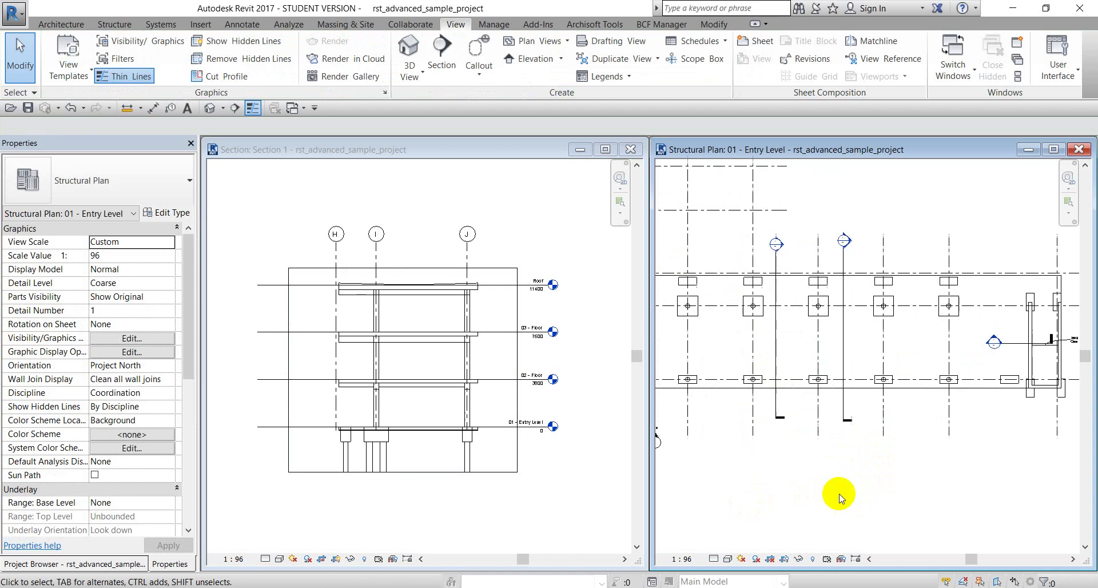
pyautogui.moveTo(866, 470); pyautogui.dragTo(784, 502, button='middle')
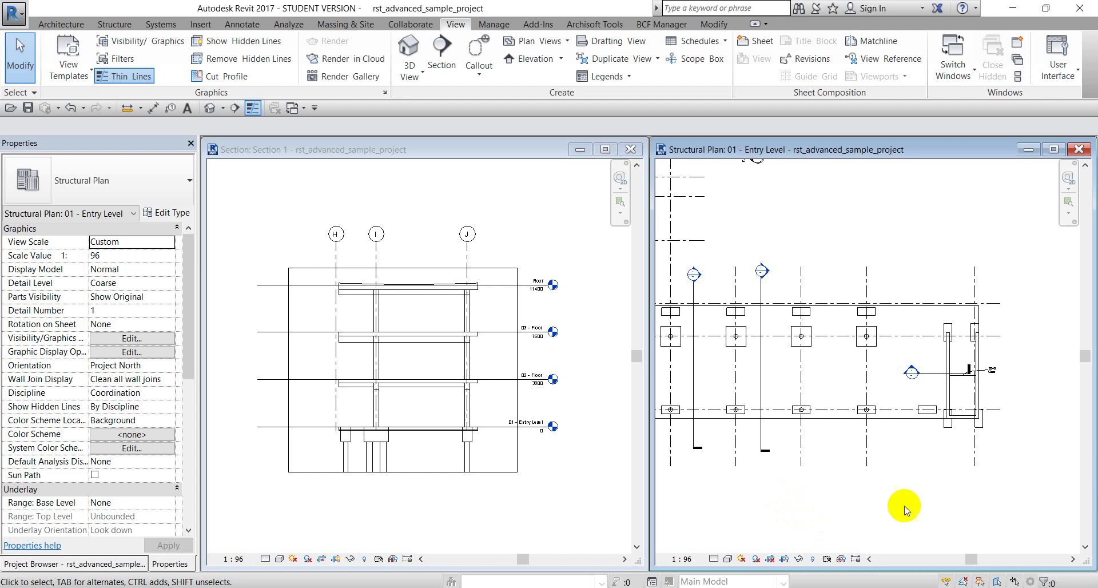
pyautogui.click(762, 335)
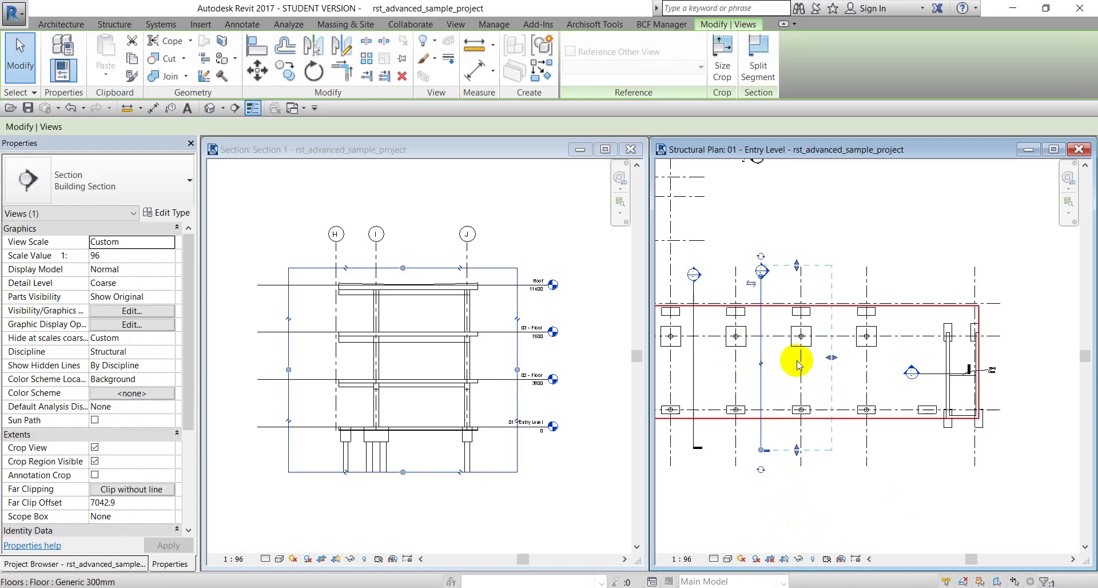
pyautogui.click(751, 284)
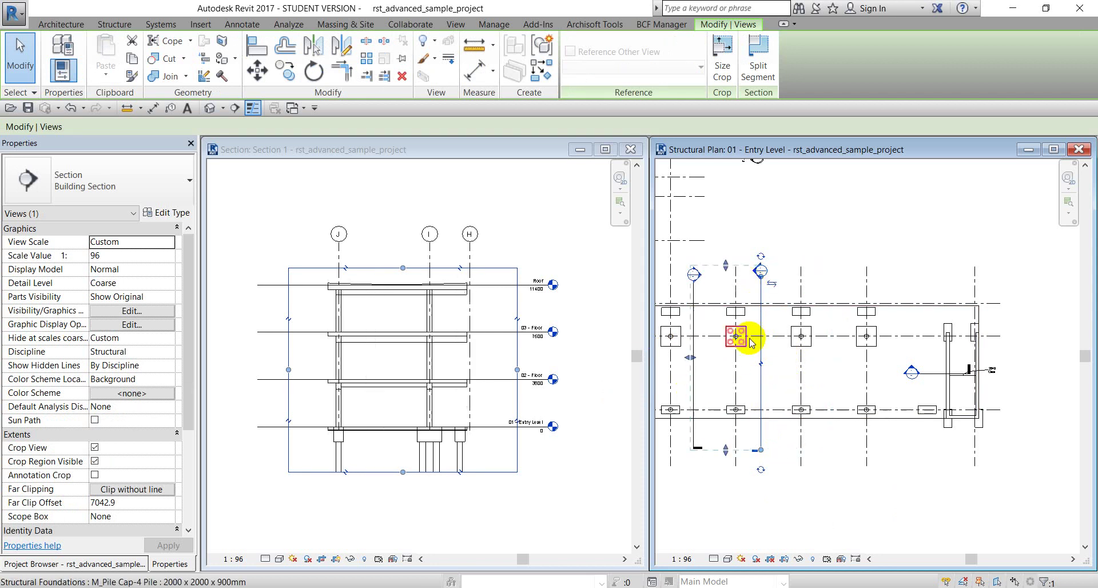
pyautogui.click(771, 283)
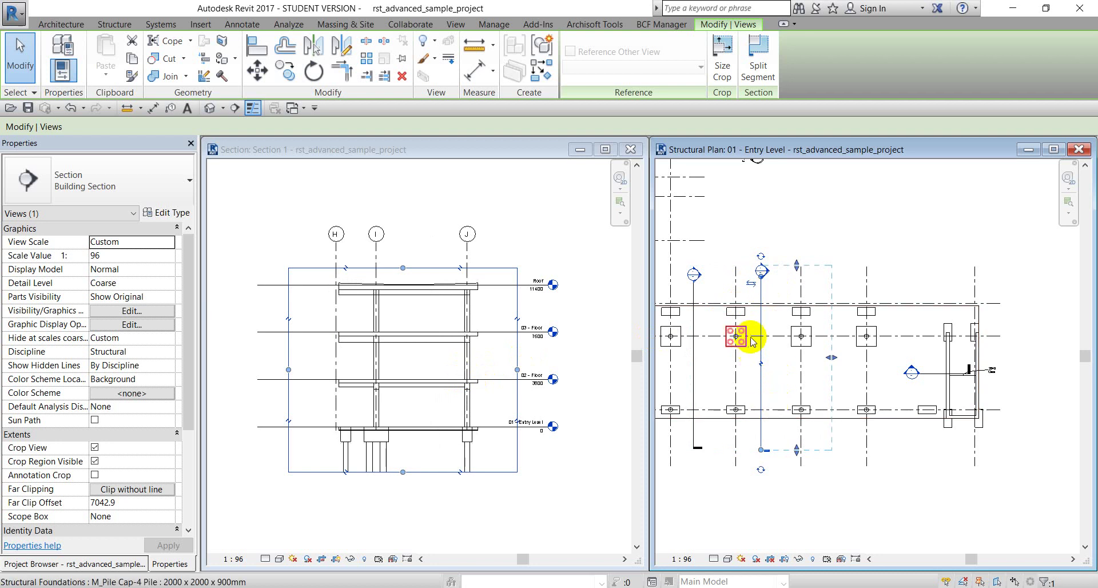
pyautogui.click(750, 283)
pyautogui.click(771, 283)
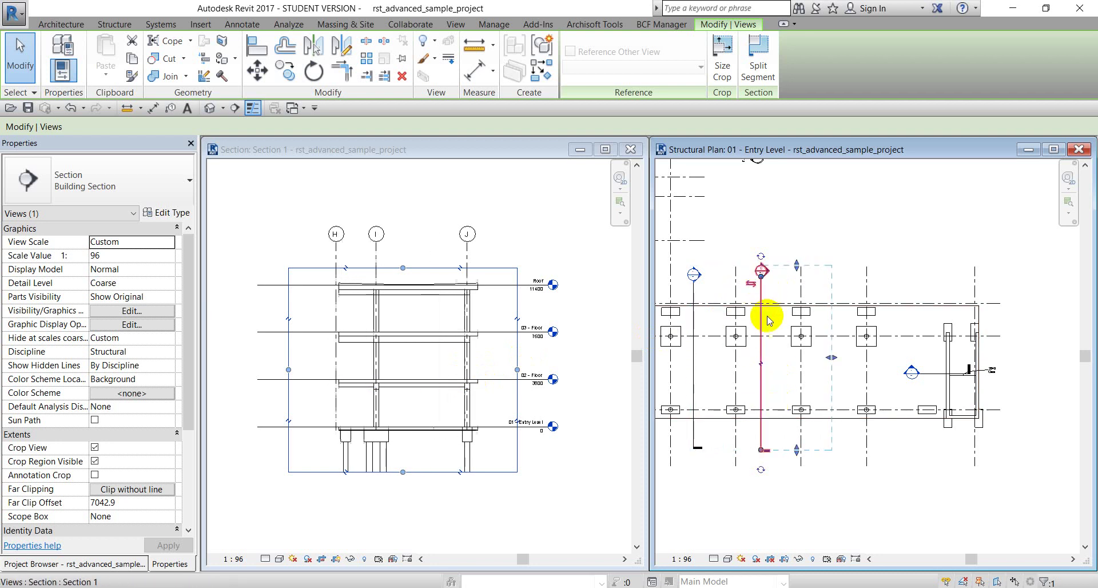
pyautogui.click(845, 489)
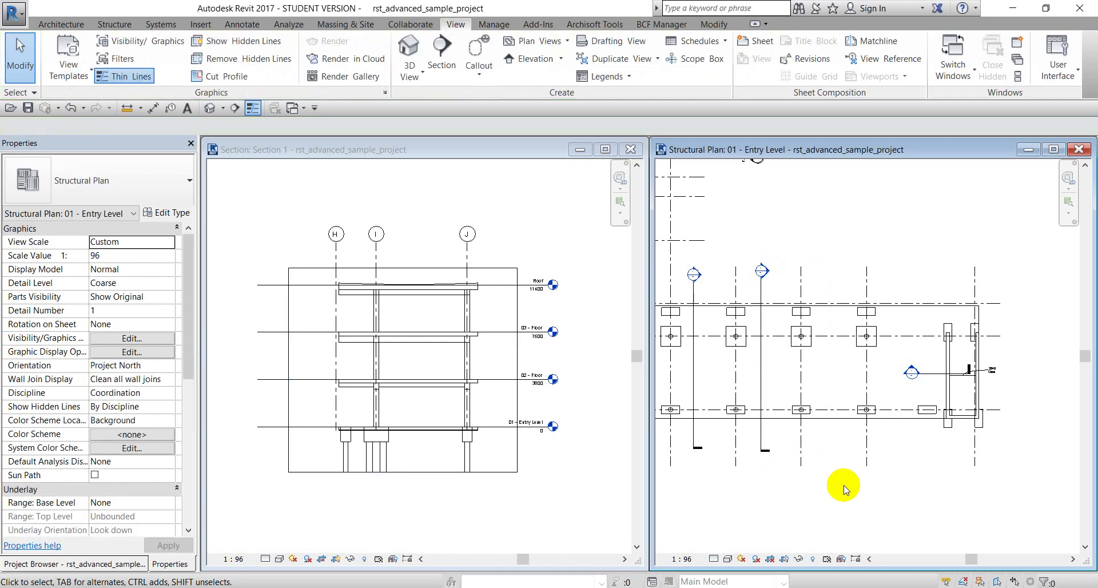
# Step: Extend the lower edge of the Section 1 crop region downward to include the full length of the foundation piles
pyautogui.click(761, 393)
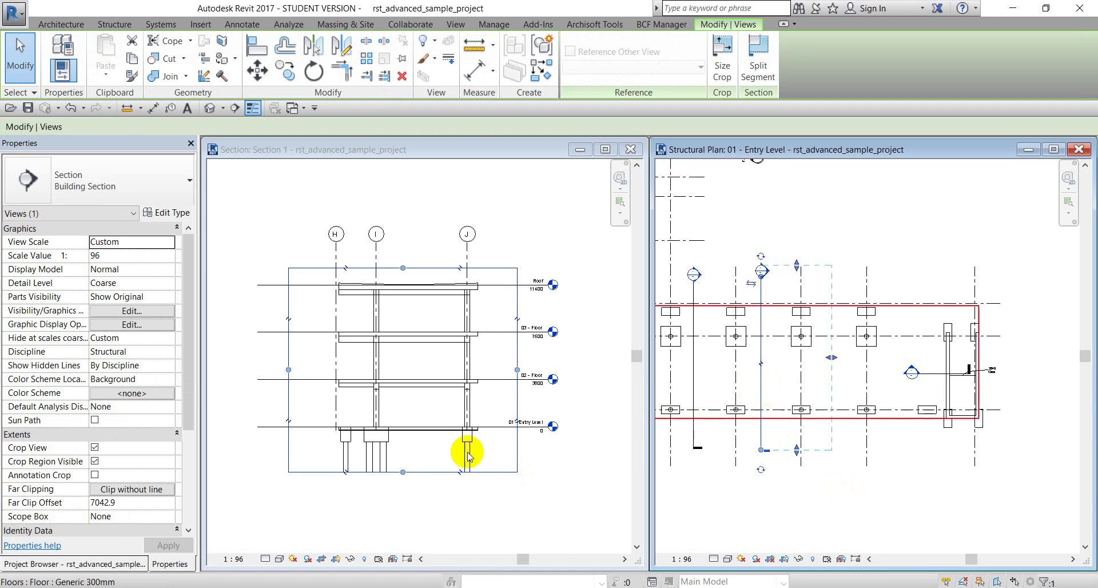
pyautogui.click(404, 469)
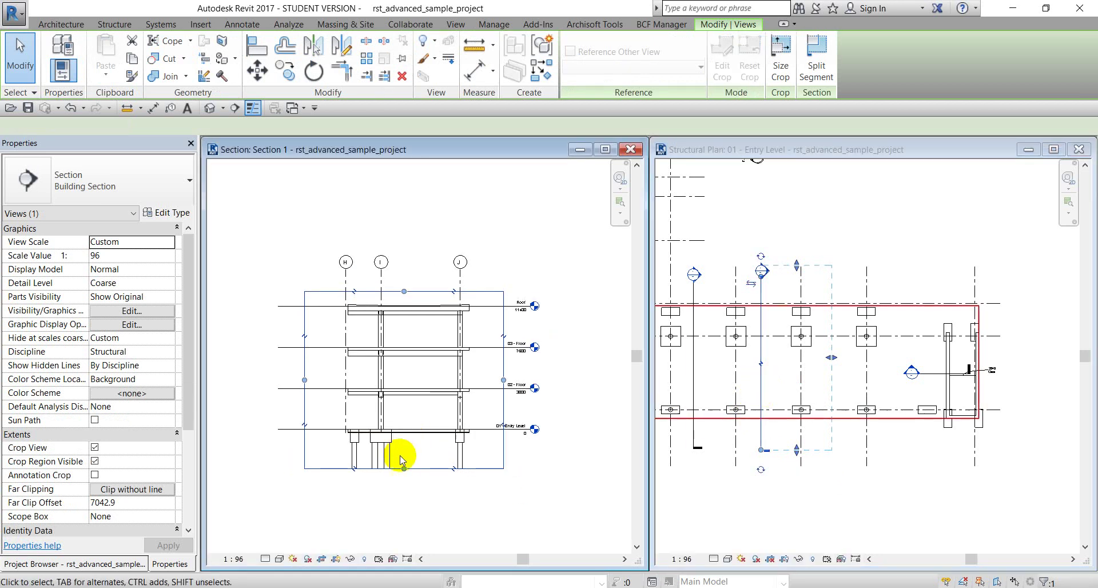
pyautogui.moveTo(404, 469); pyautogui.dragTo(405, 518)
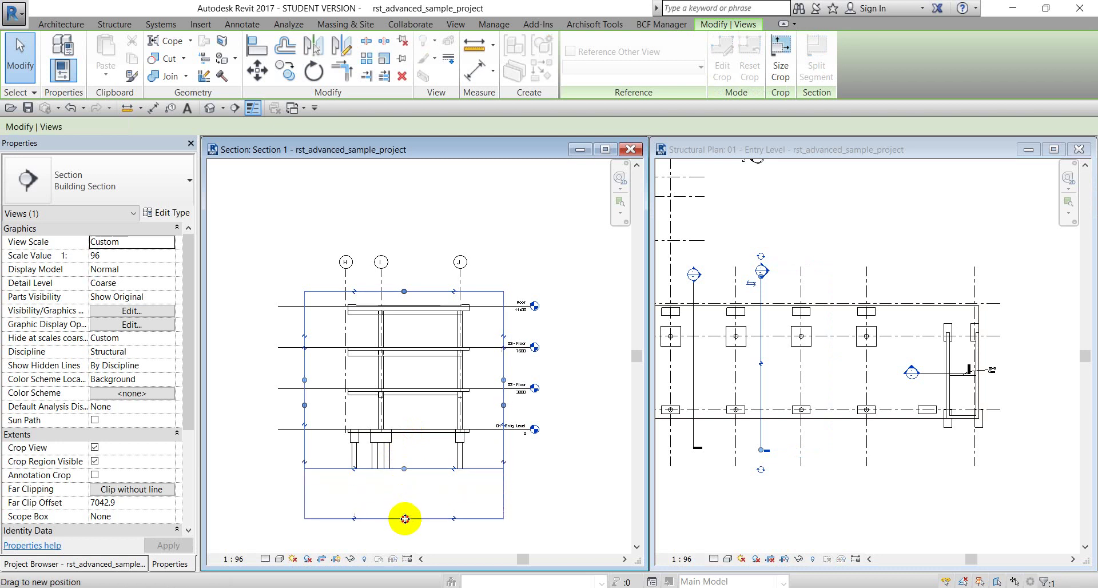
pyautogui.scroll(1, 410, 502)
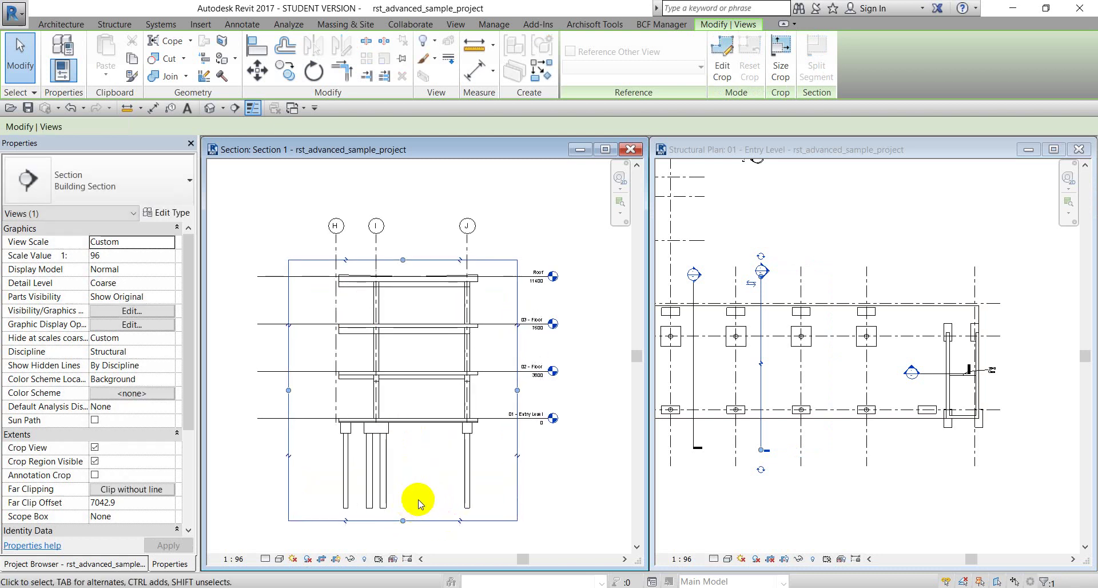
pyautogui.moveTo(420, 502); pyautogui.dragTo(419, 462, button='middle')
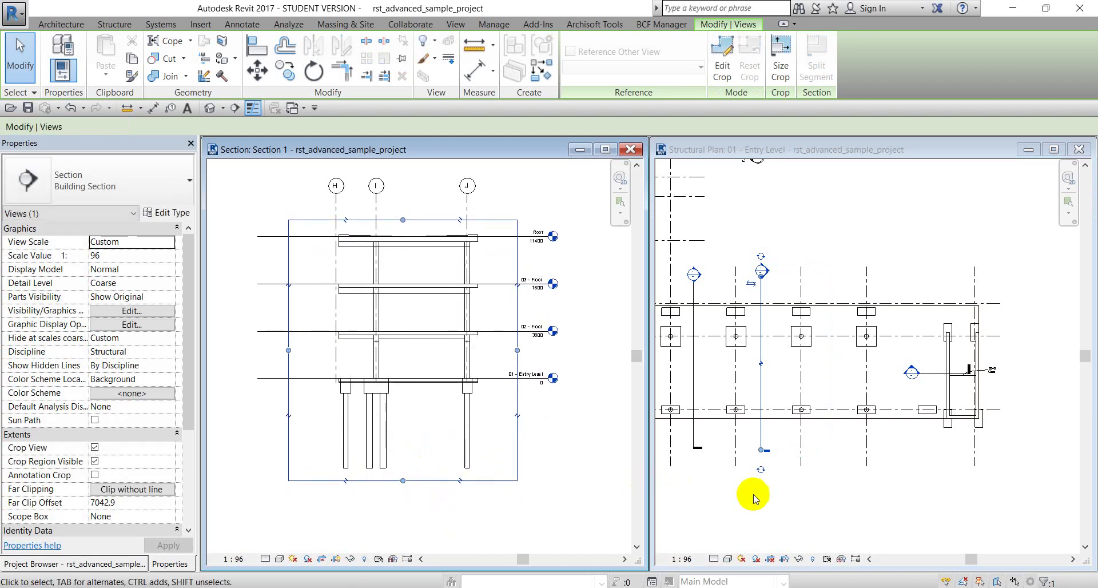
# Step: Reselect the Section 1 line in the plan and set its Far Clipping to No clip
pyautogui.click(761, 419)
pyautogui.click(795, 507)
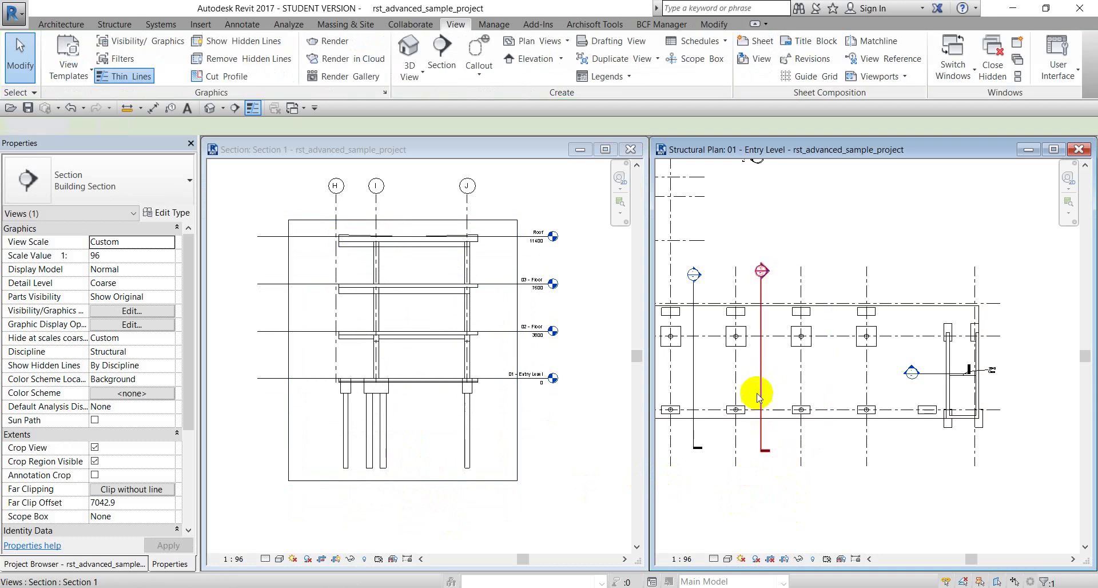
pyautogui.click(760, 391)
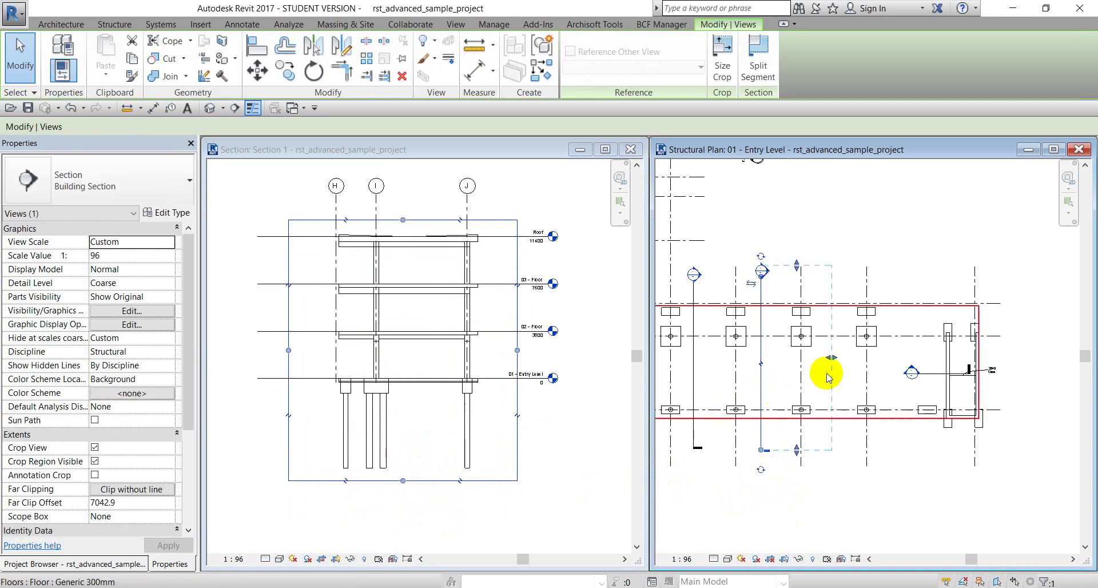
pyautogui.click(138, 489)
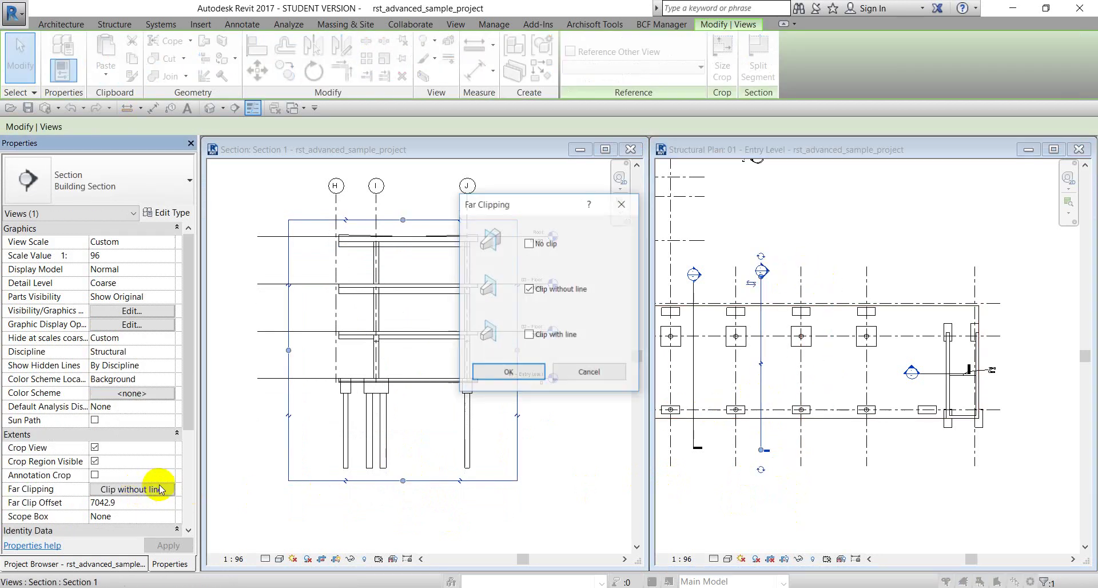
pyautogui.click(529, 243)
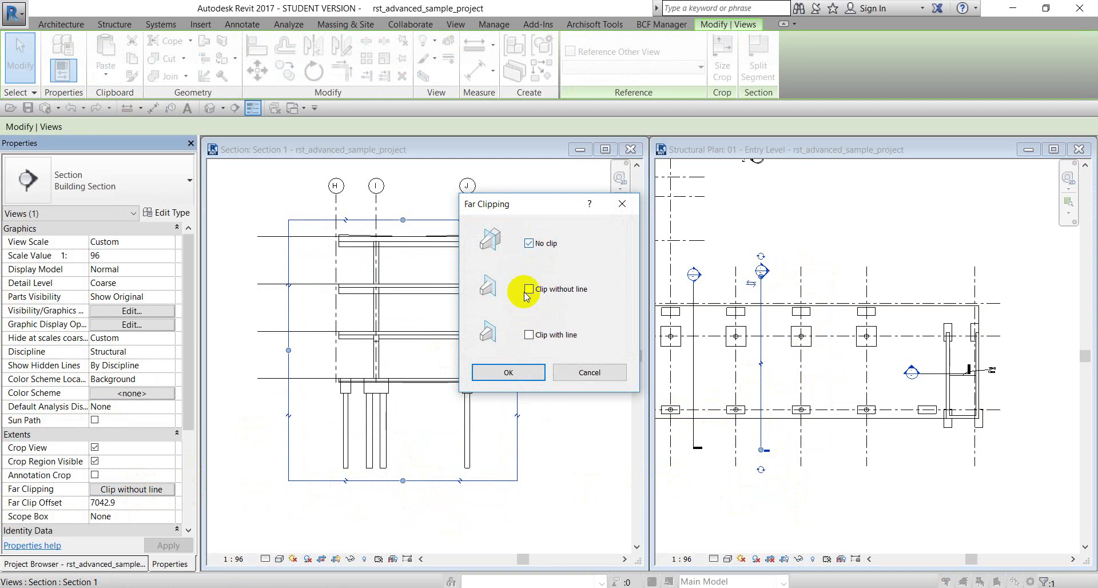
pyautogui.click(509, 372)
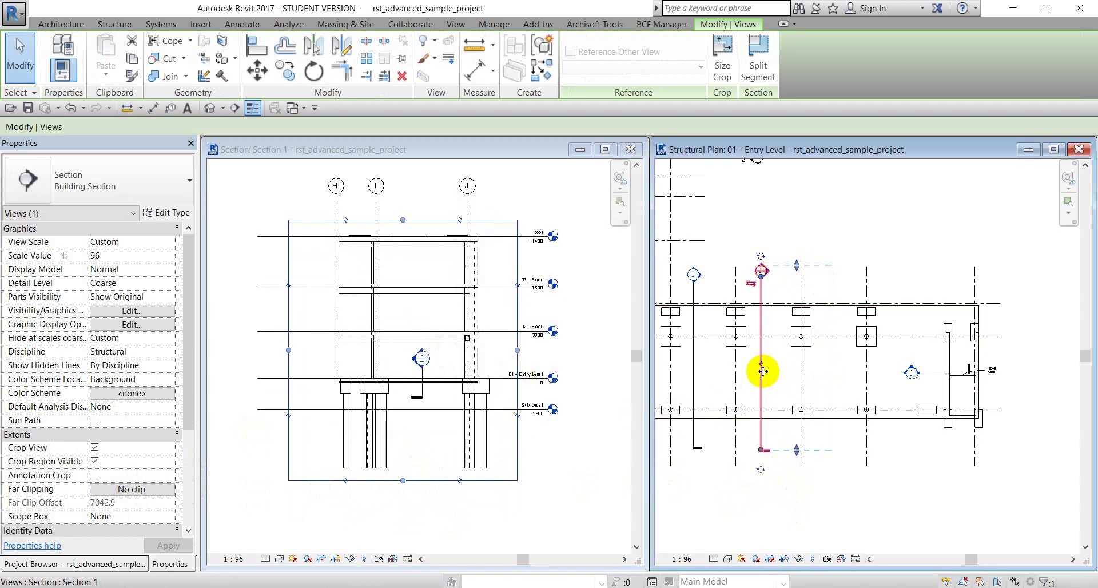
# Step: Return the Section 1 Far Clipping to Clip without line and keep the section line selected in the plan
pyautogui.click(132, 489)
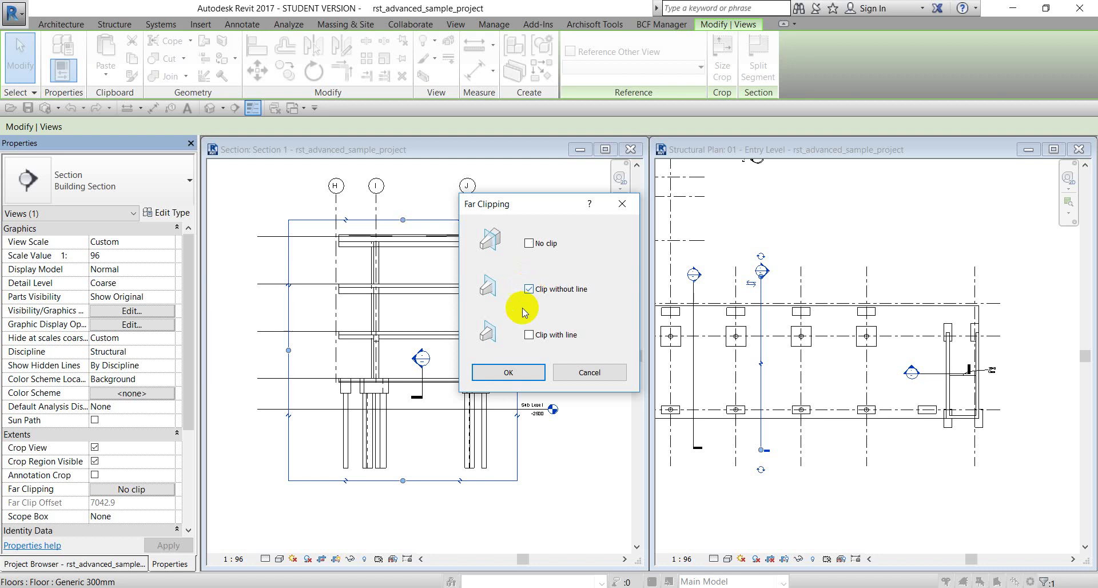
pyautogui.click(519, 370)
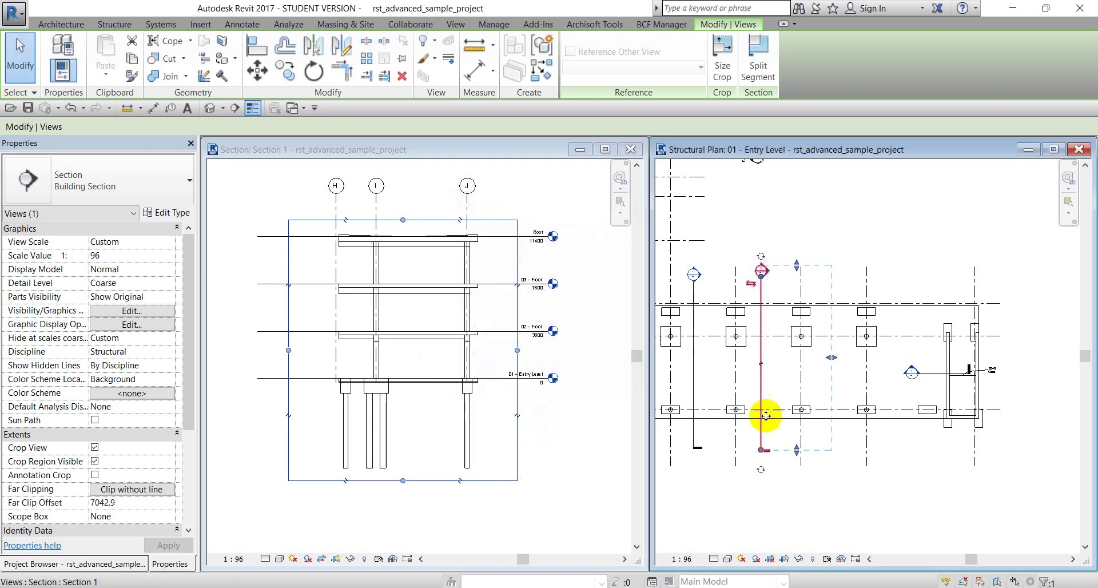
pyautogui.click(773, 399)
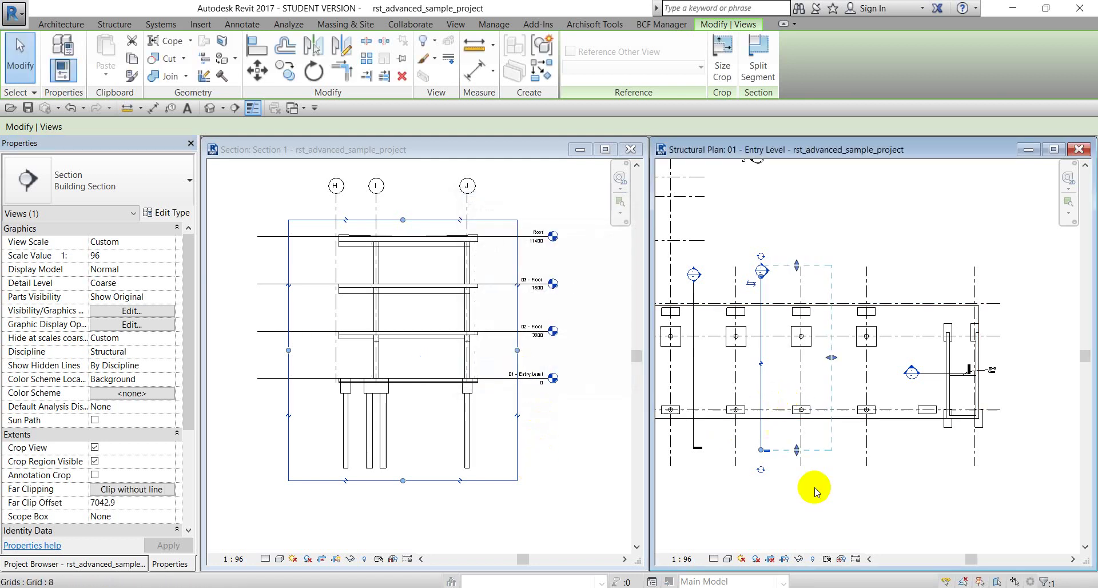
pyautogui.click(761, 390)
# Step: Raise the lower edge of the Section 1 crop region to crop the piles, and hide and reshow the crop boundary
pyautogui.click(625, 509)
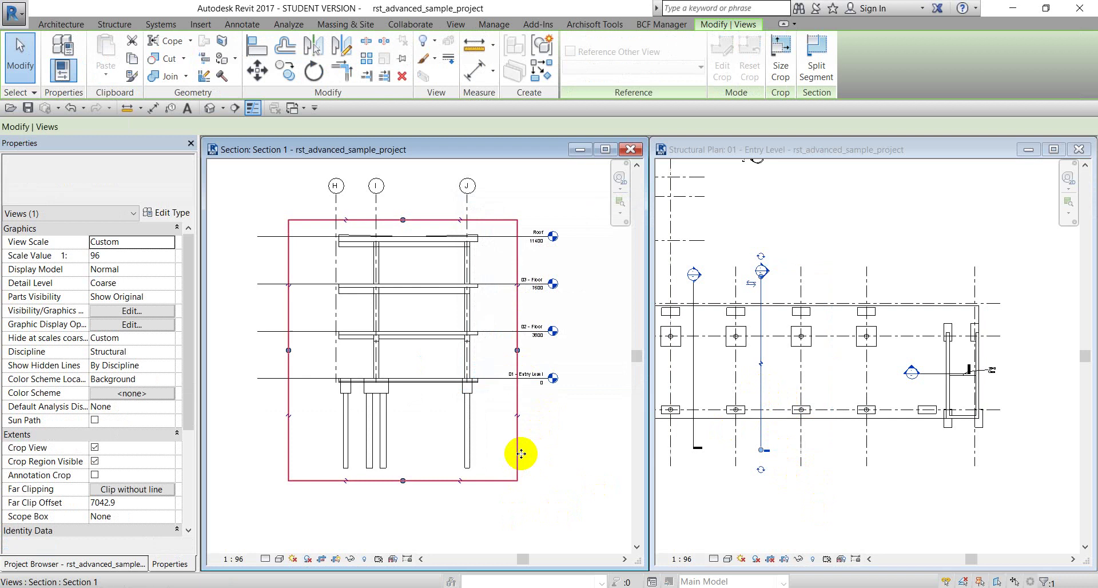
pyautogui.click(559, 475)
pyautogui.click(517, 466)
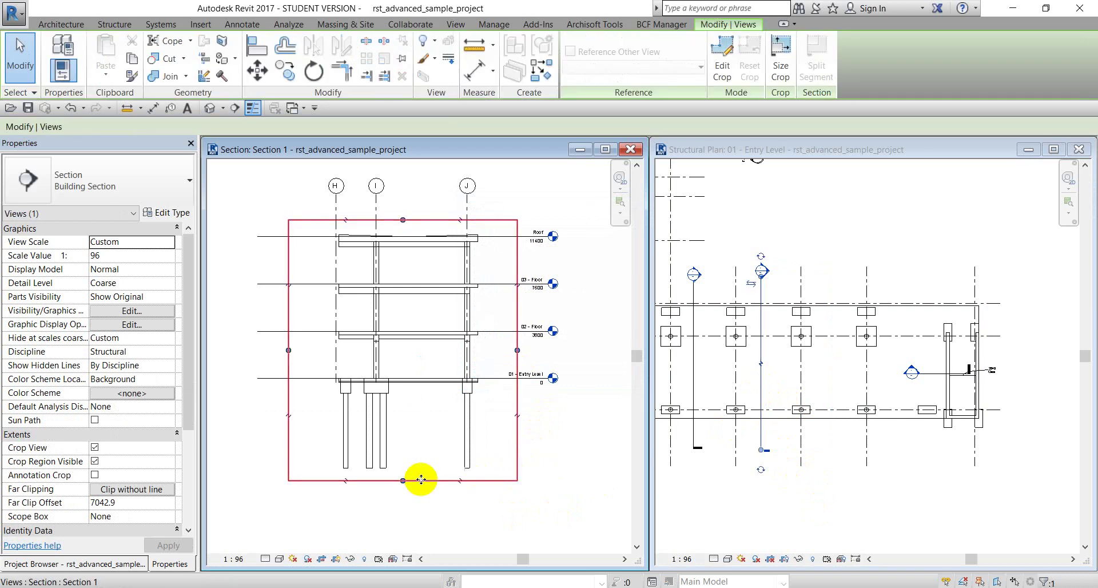
pyautogui.moveTo(404, 480); pyautogui.dragTo(406, 416)
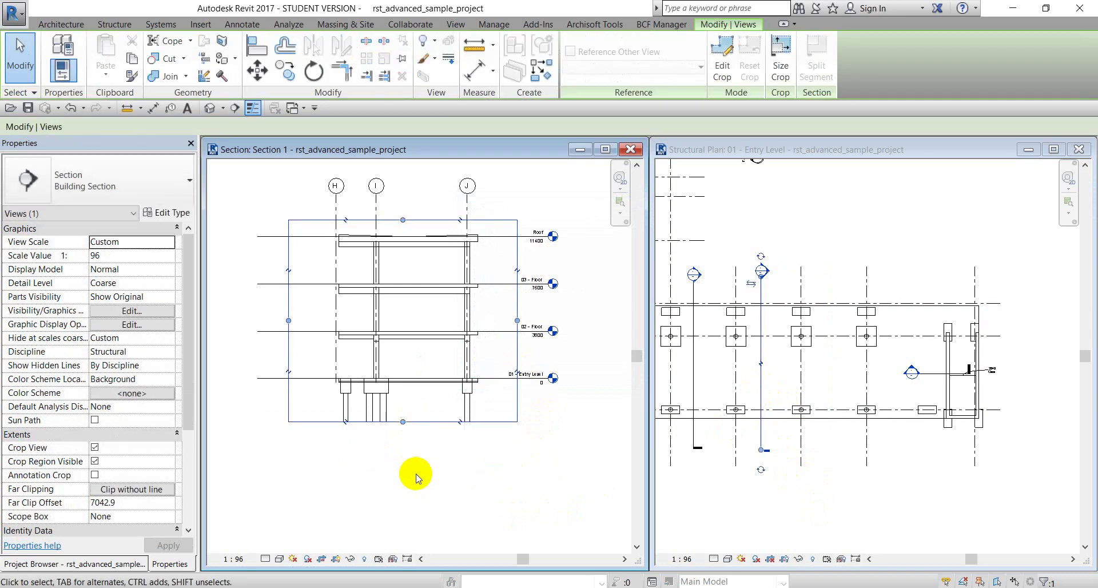
pyautogui.click(416, 478)
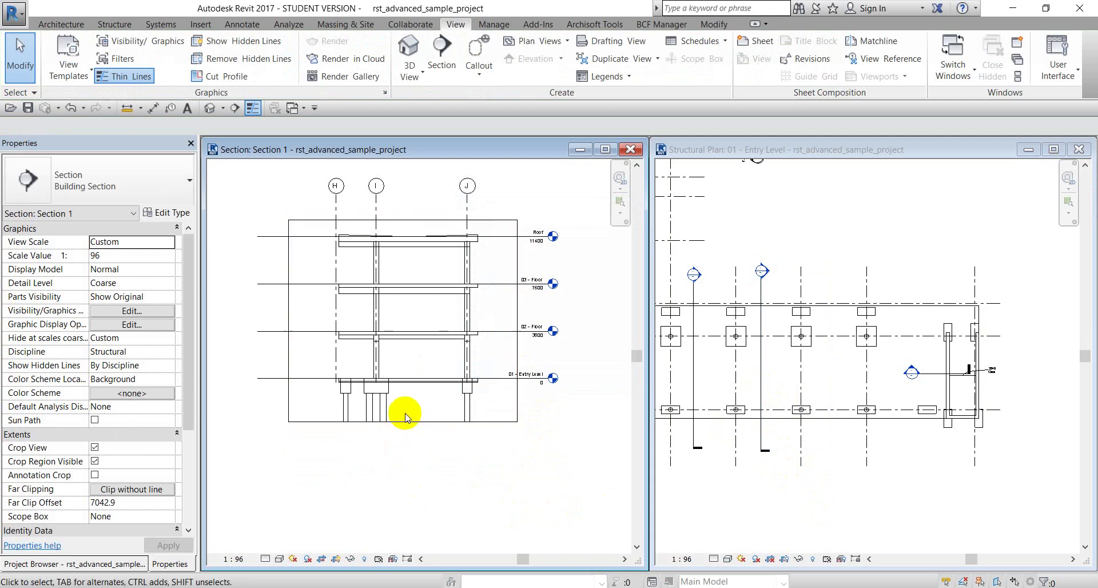
pyautogui.click(336, 562)
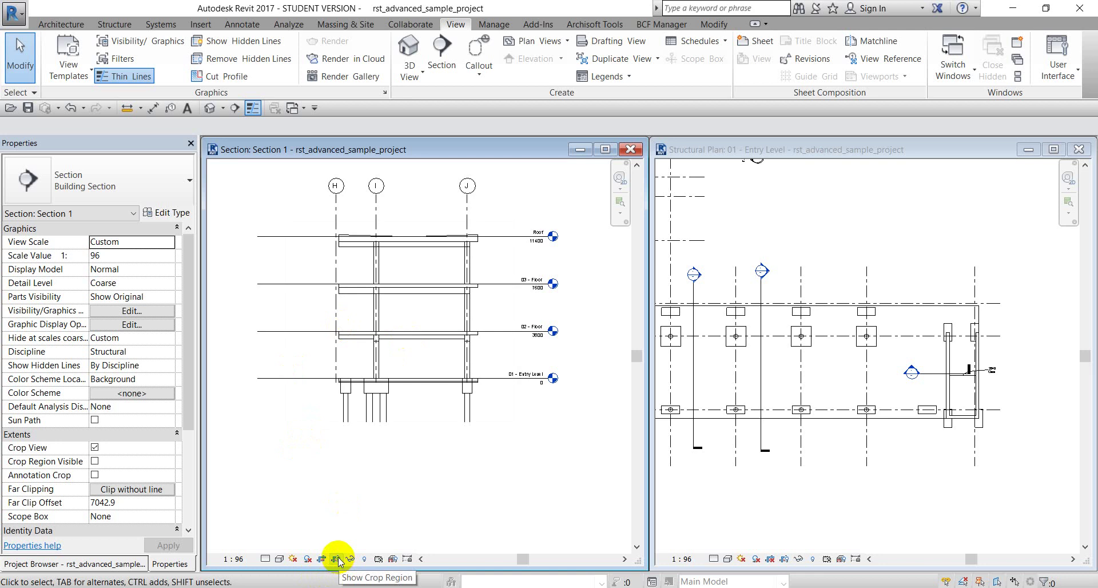
pyautogui.click(337, 560)
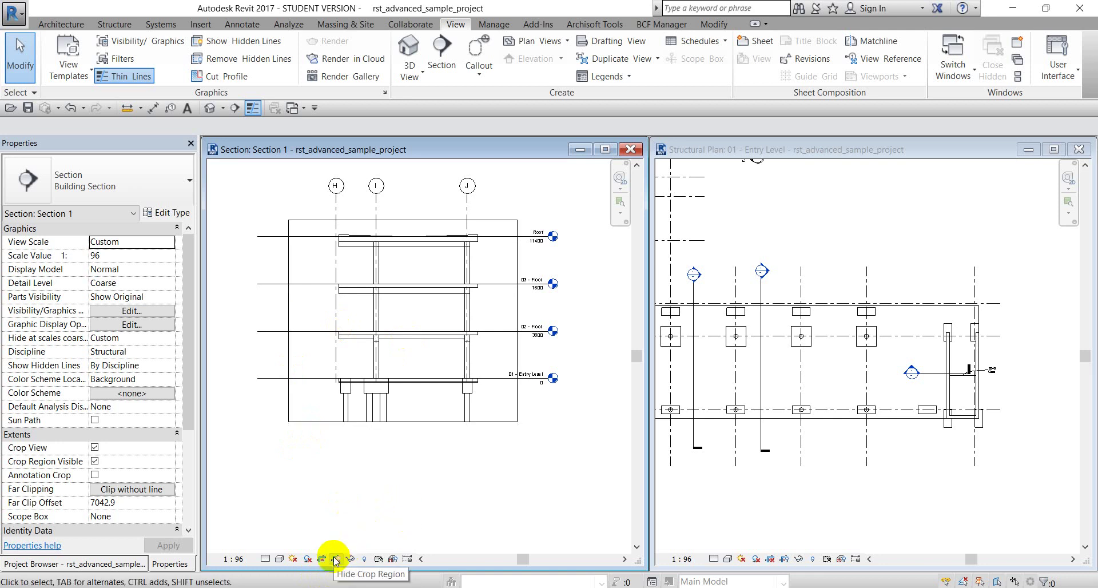
# Step: Hide and reshow the Section 1 crop boundary, and extend its lower edge downward to include the full foundation piles
pyautogui.click(336, 560)
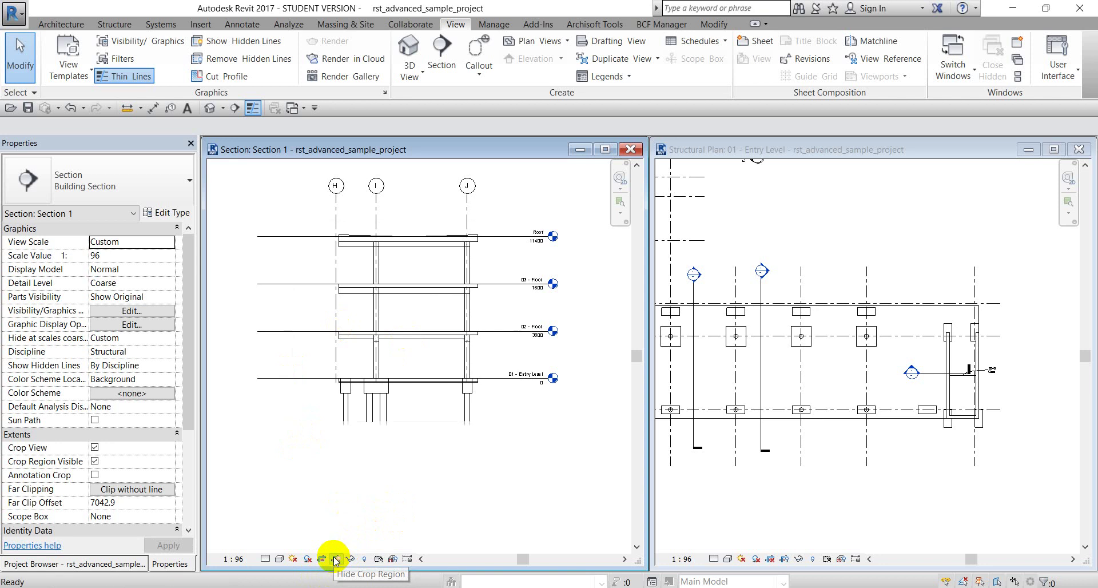
pyautogui.click(337, 561)
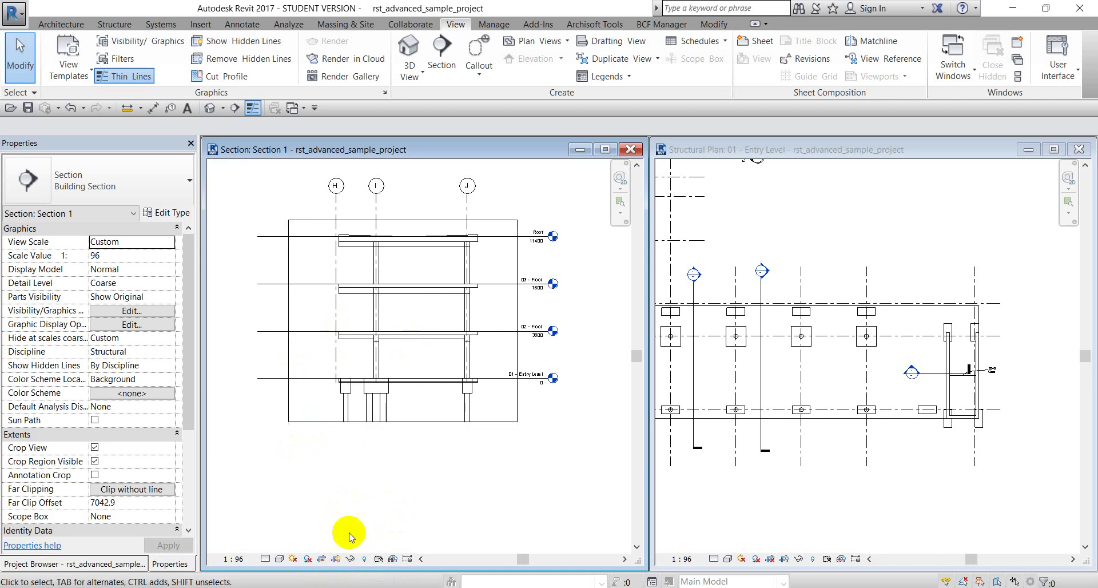
pyautogui.click(403, 423)
pyautogui.moveTo(405, 431); pyautogui.dragTo(406, 453)
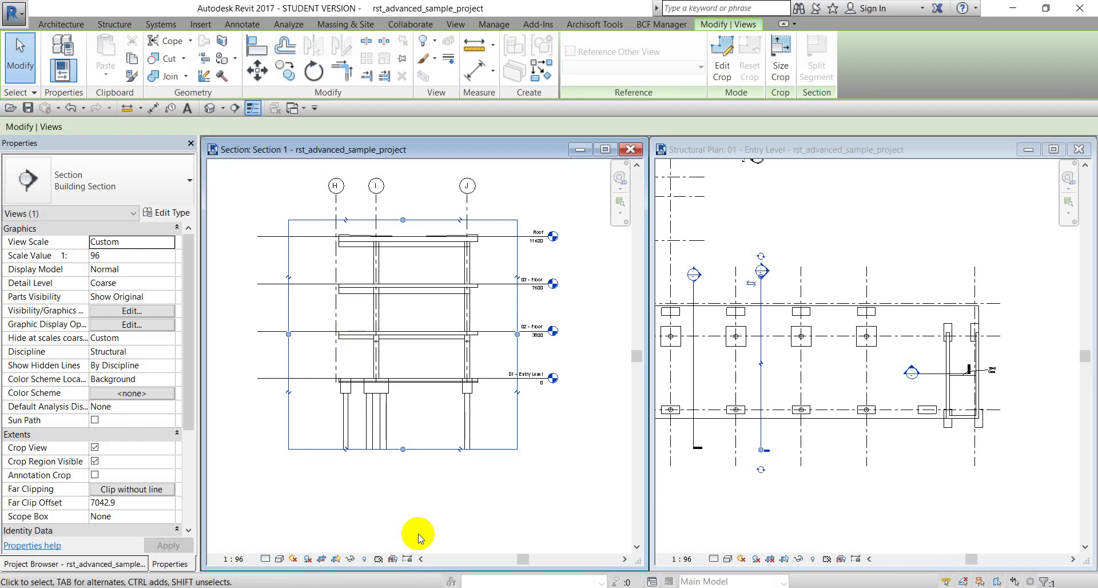
pyautogui.click(435, 505)
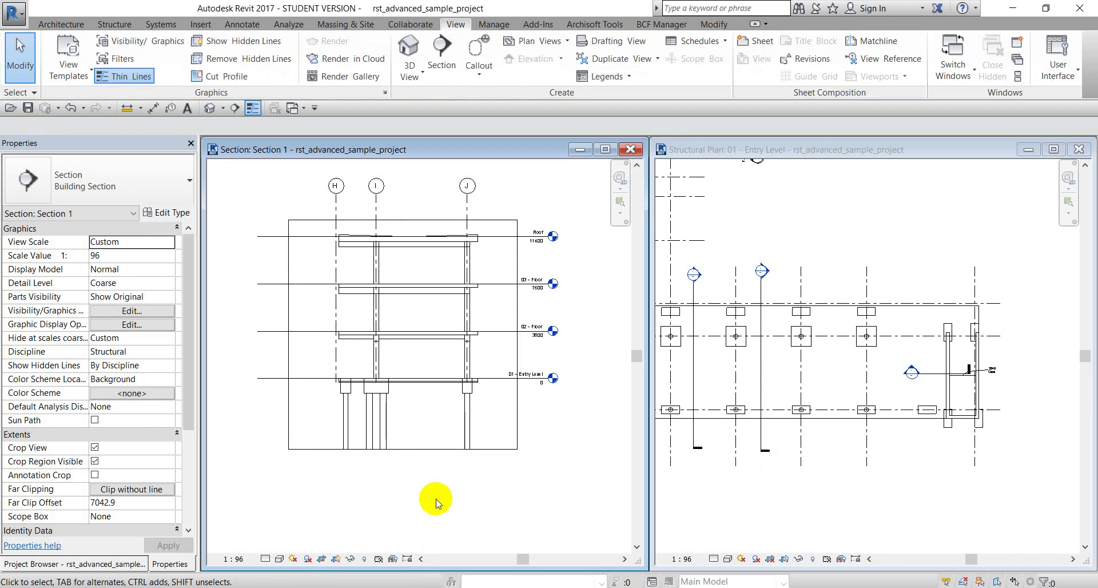
# Step: Draw a horizontal building section in the Entry Level plan, crossing the double row of pile caps and the projecting slab bay
pyautogui.scroll(-1, 800, 475)
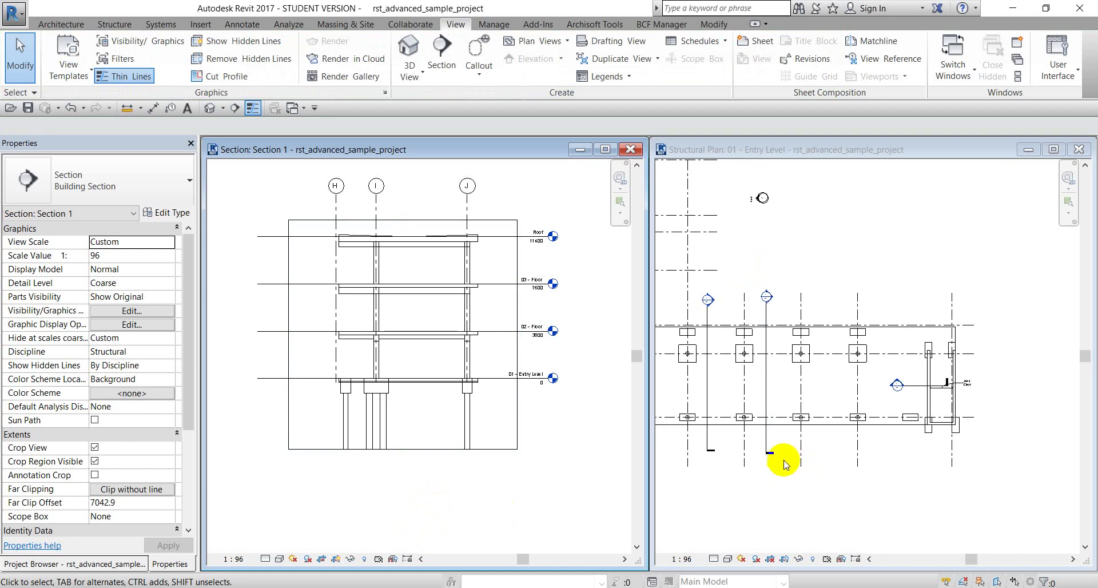
pyautogui.scroll(3, 769, 423)
pyautogui.click(772, 400)
pyautogui.scroll(-1, 777, 374)
pyautogui.moveTo(777, 374); pyautogui.dragTo(804, 377, button='middle')
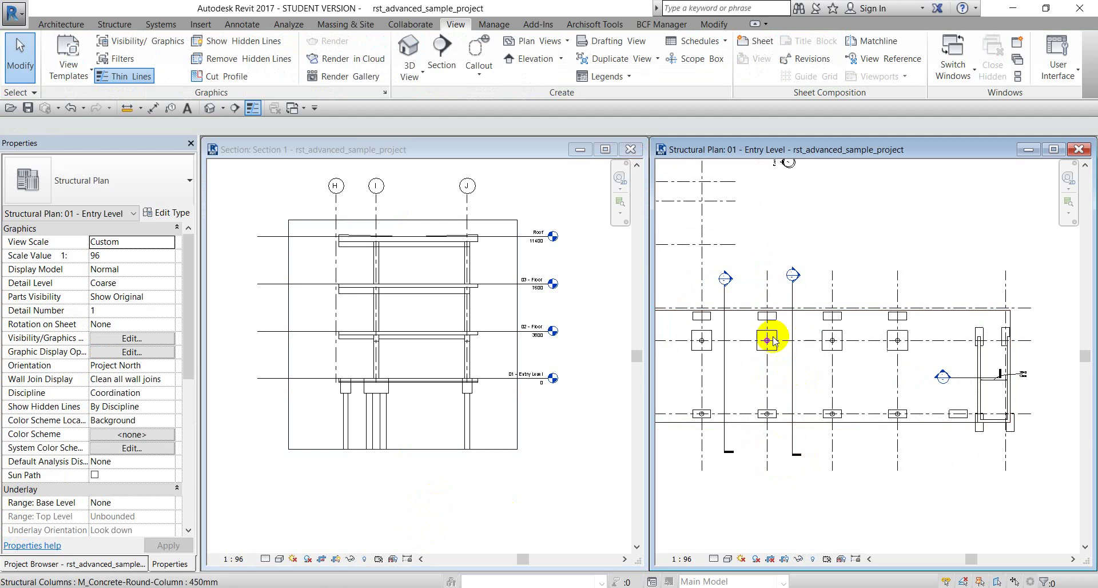
pyautogui.scroll(-2, 823, 349)
pyautogui.moveTo(833, 319); pyautogui.dragTo(864, 332, button='middle')
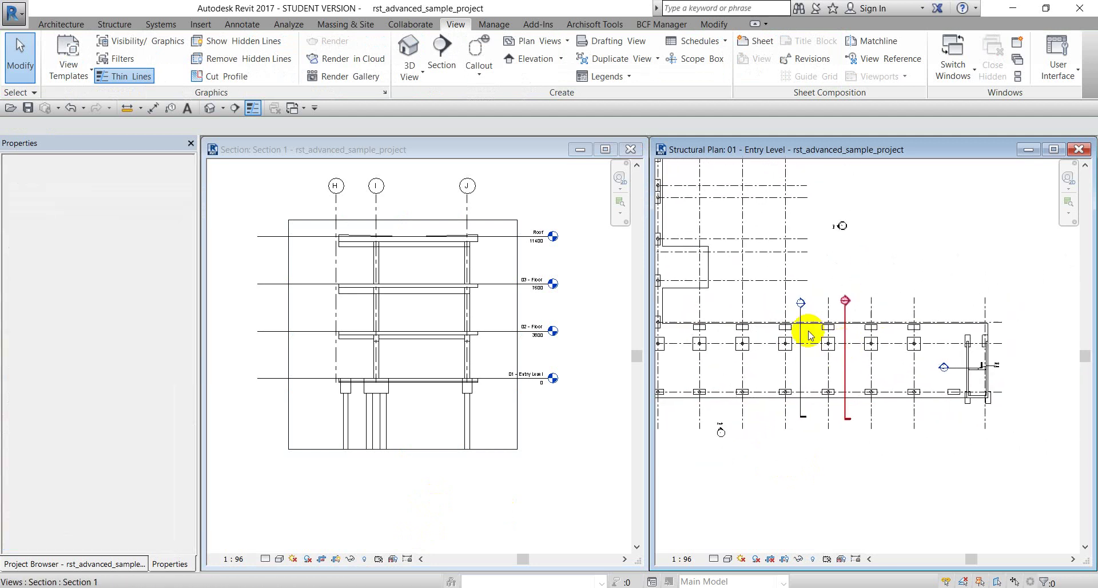
pyautogui.scroll(4, 809, 330)
pyautogui.moveTo(809, 306); pyautogui.dragTo(875, 336, button='middle')
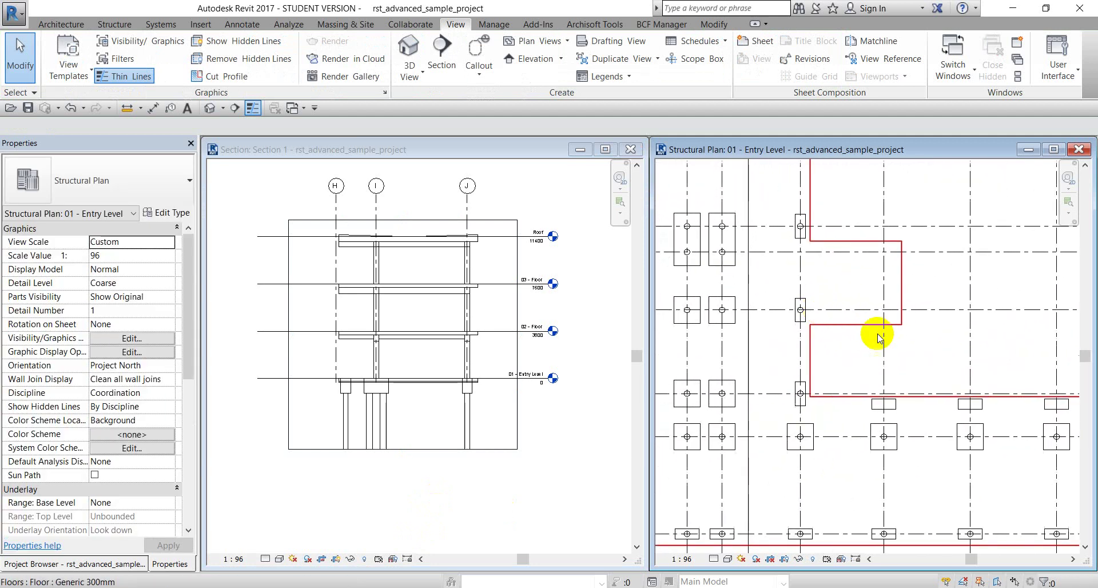
pyautogui.scroll(-2, 932, 335)
pyautogui.scroll(1, 772, 304)
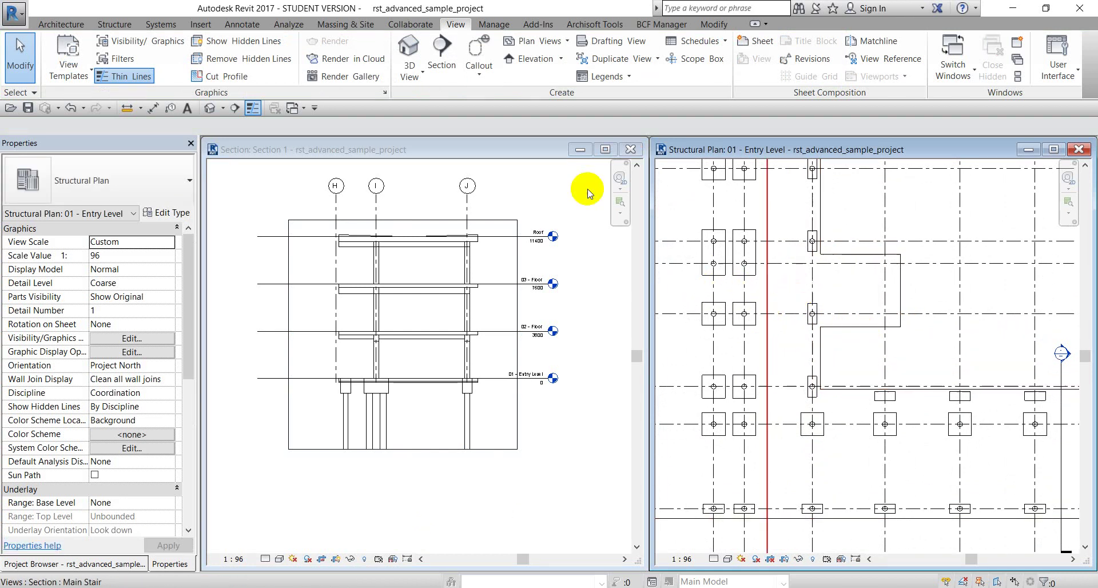
pyautogui.click(446, 60)
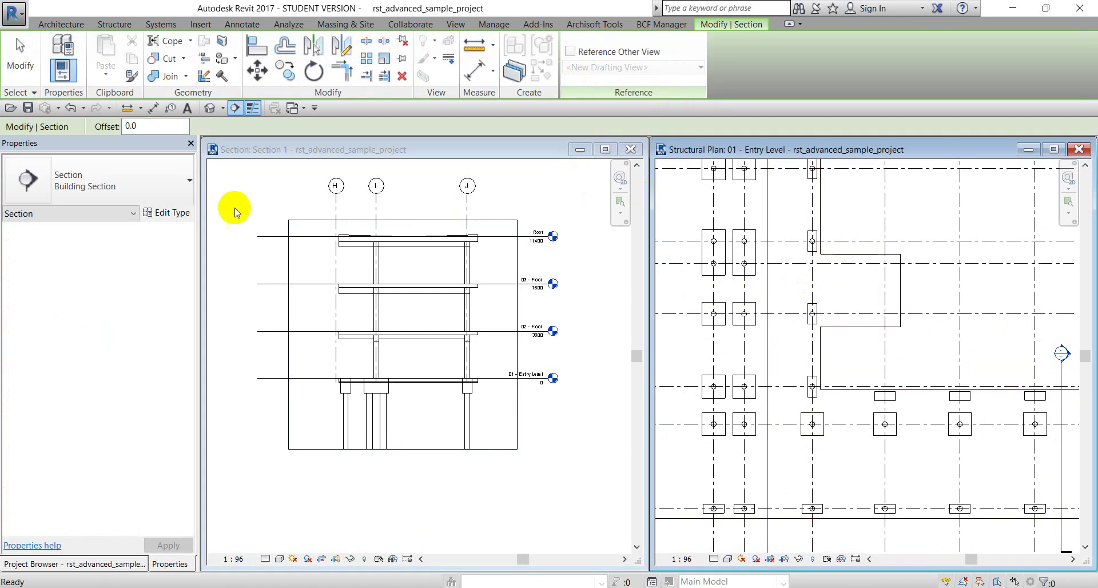
pyautogui.click(681, 290)
pyautogui.click(933, 290)
pyautogui.press('Escape')
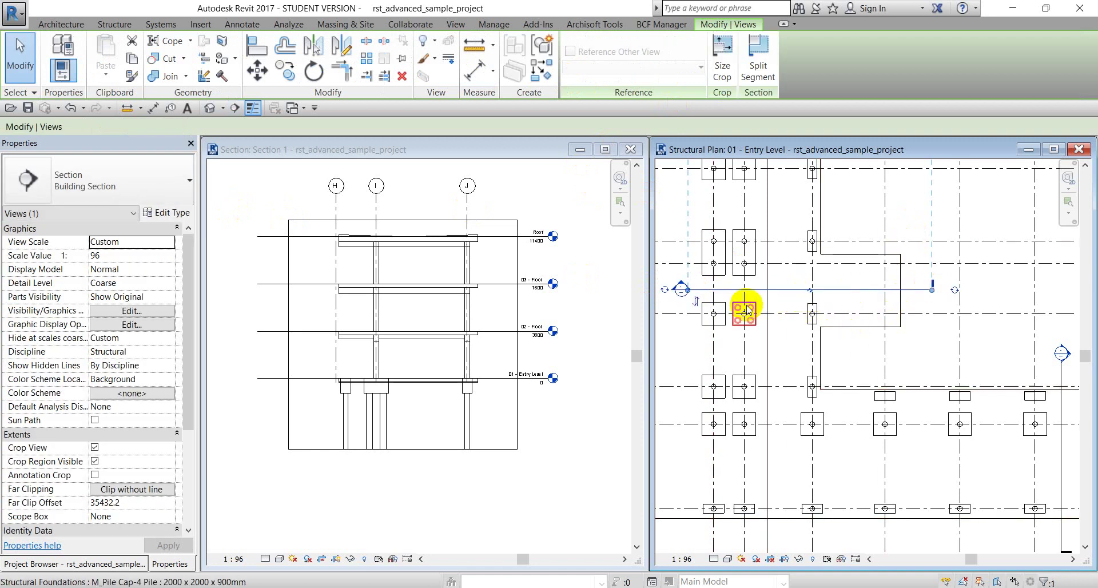
# Step: Open the view of the new horizontal section from its section head in the plan
pyautogui.moveTo(775, 299); pyautogui.dragTo(794, 284, button='middle')
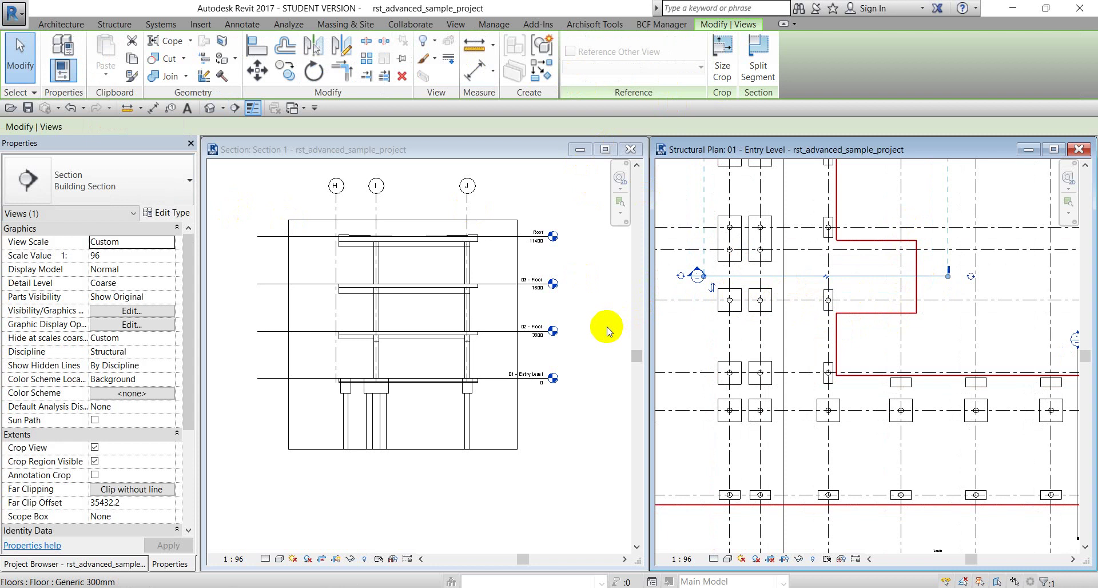
pyautogui.click(601, 350)
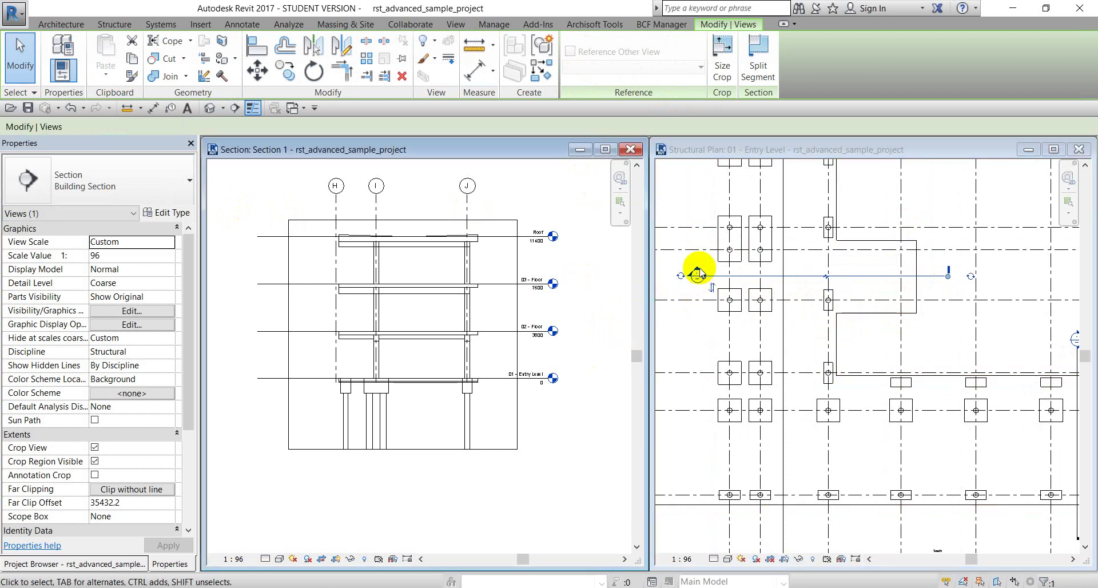
pyautogui.click(698, 274)
pyautogui.rightClick(697, 274)
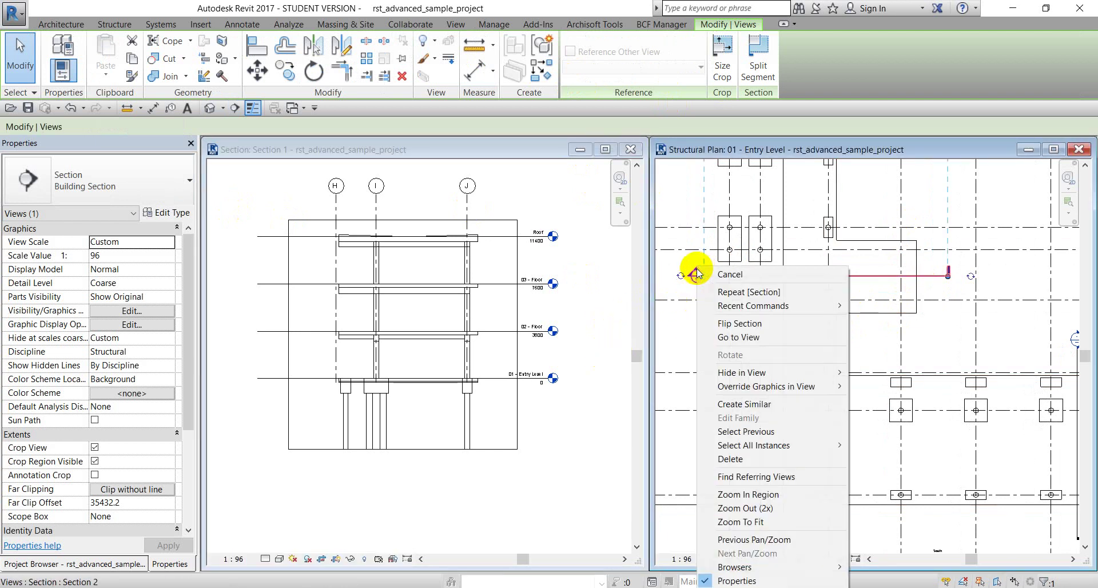
pyautogui.click(738, 337)
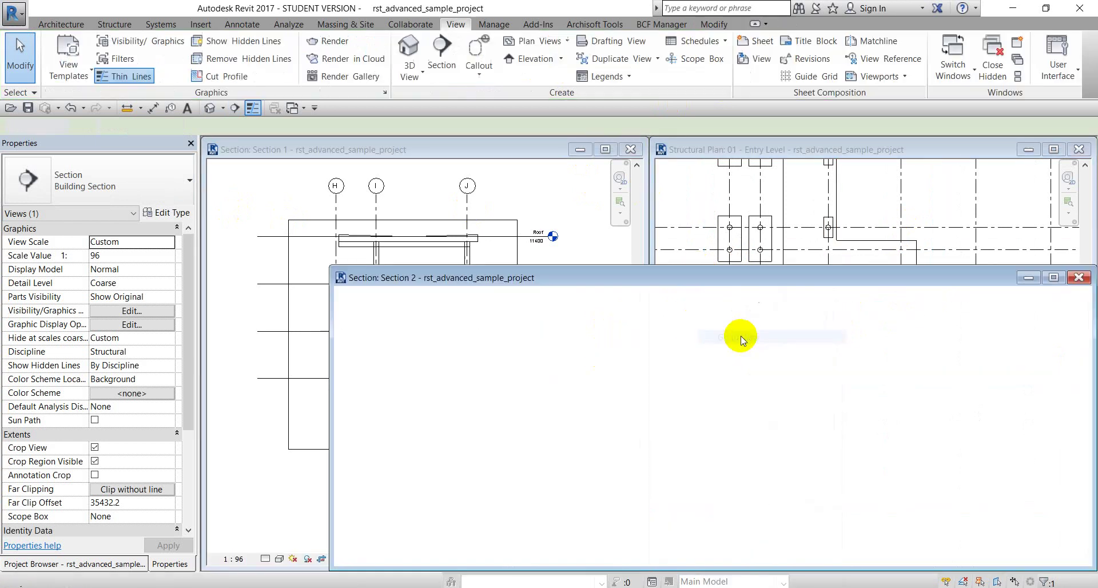
# Step: Tile the views, close Section 1, and retile to place Section 2 and the Entry Level plan side by side
pyautogui.click(1018, 76)
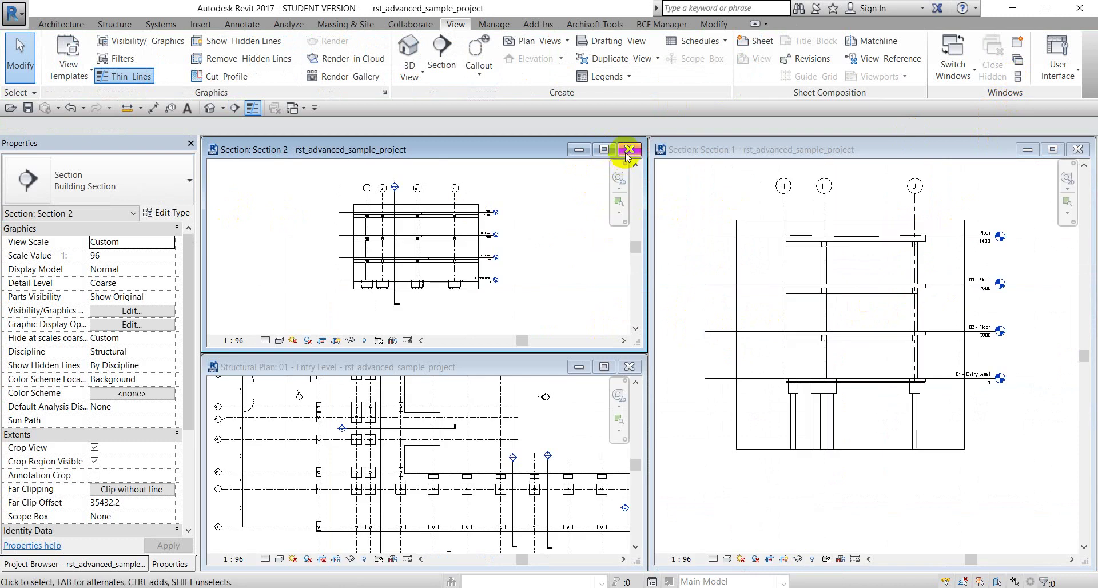
pyautogui.click(1078, 149)
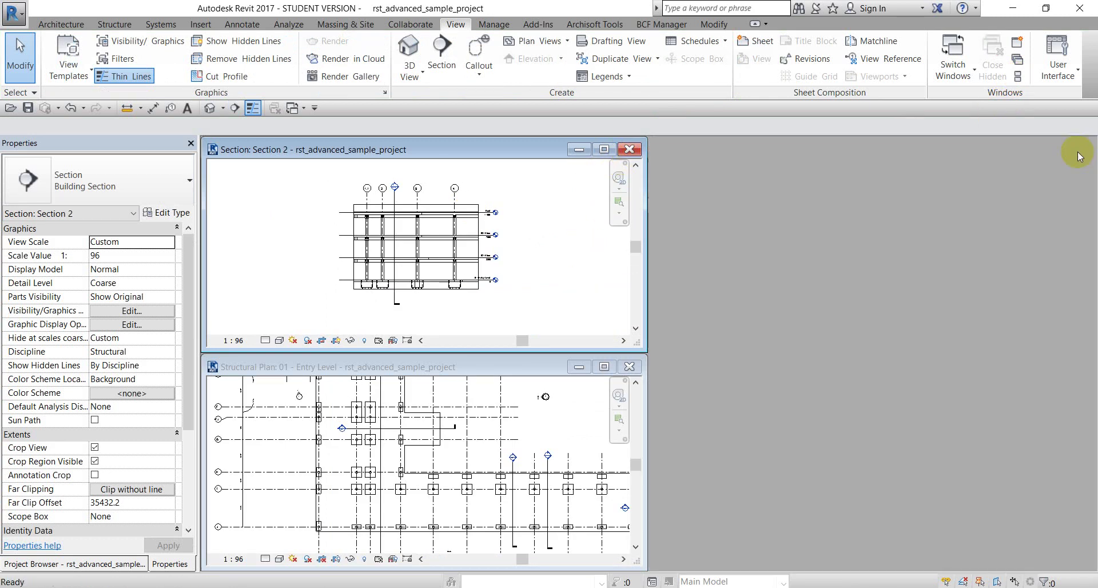
pyautogui.click(1017, 76)
pyautogui.click(780, 411)
pyautogui.scroll(5, 833, 436)
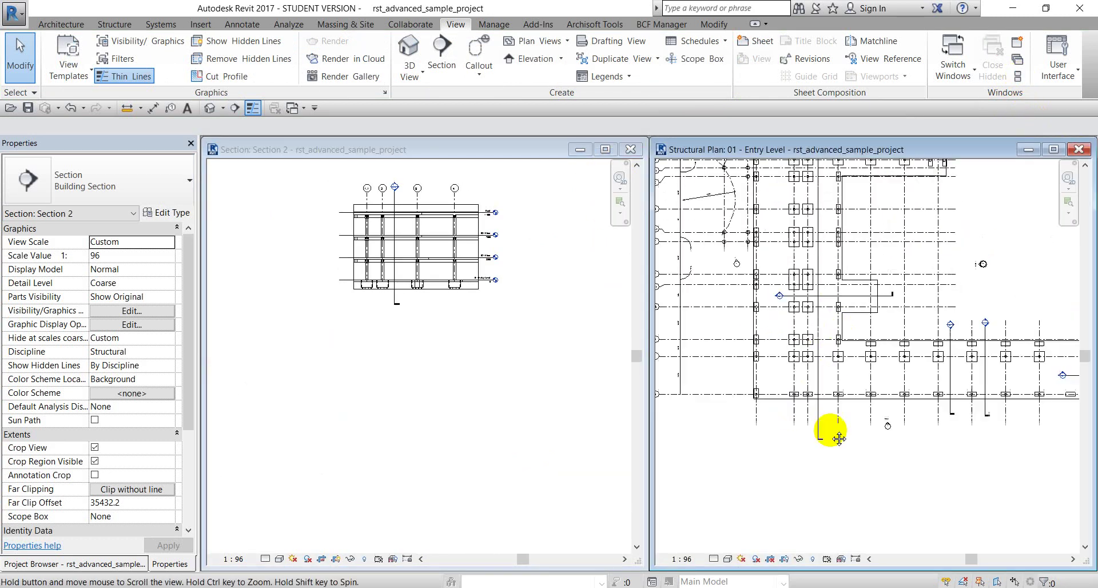
pyautogui.scroll(-3, 778, 340)
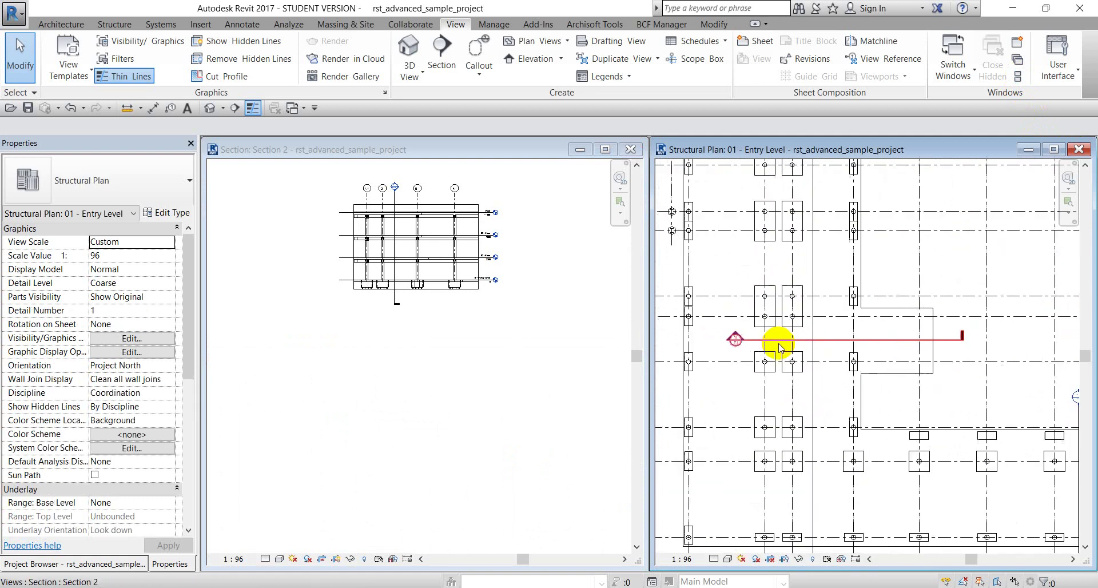
# Step: Extend the lower edge of the Section 2 crop region downward past the ends of the foundation piles
pyautogui.click(520, 367)
pyautogui.moveTo(457, 316); pyautogui.dragTo(439, 390, button='middle')
pyautogui.scroll(3, 400, 348)
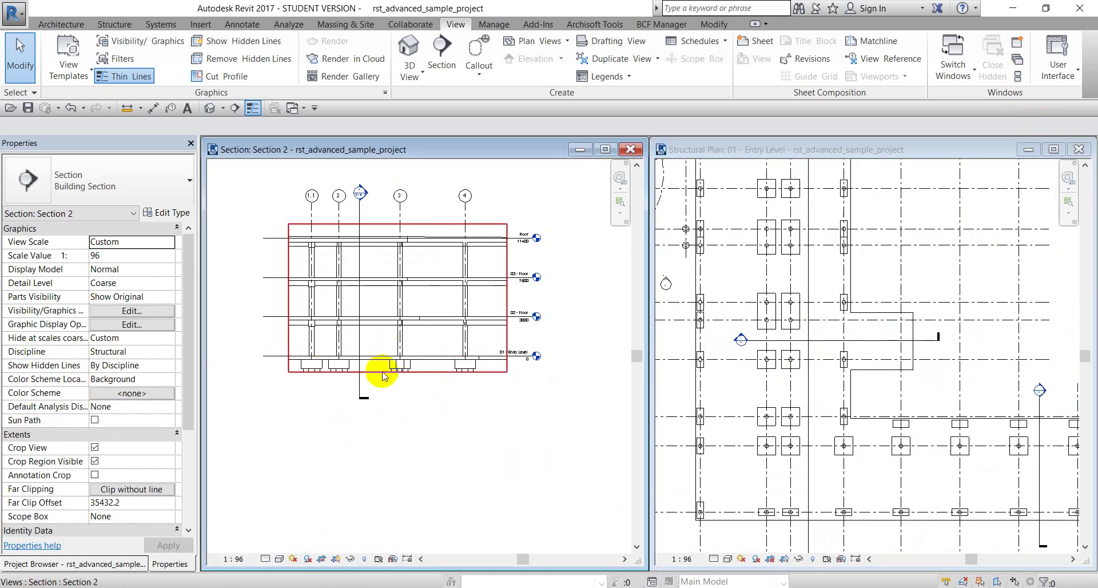
pyautogui.click(398, 372)
pyautogui.moveTo(398, 372); pyautogui.dragTo(399, 442)
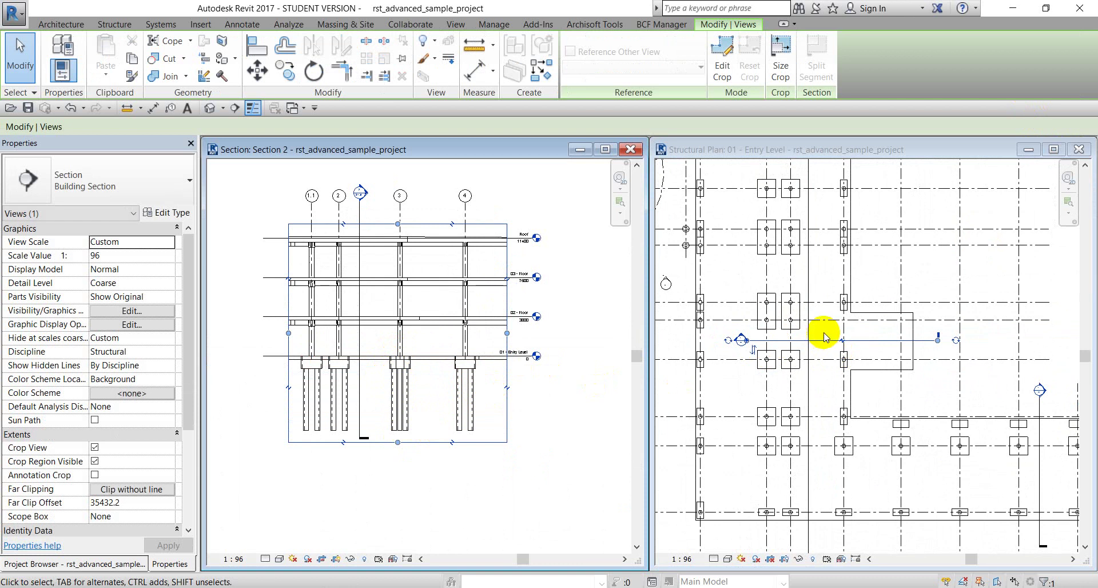
# Step: Extend the right edge of the Section 2 crop region past grid 6 to include the end of the building
pyautogui.scroll(2, 829, 338)
pyautogui.scroll(-1, 825, 357)
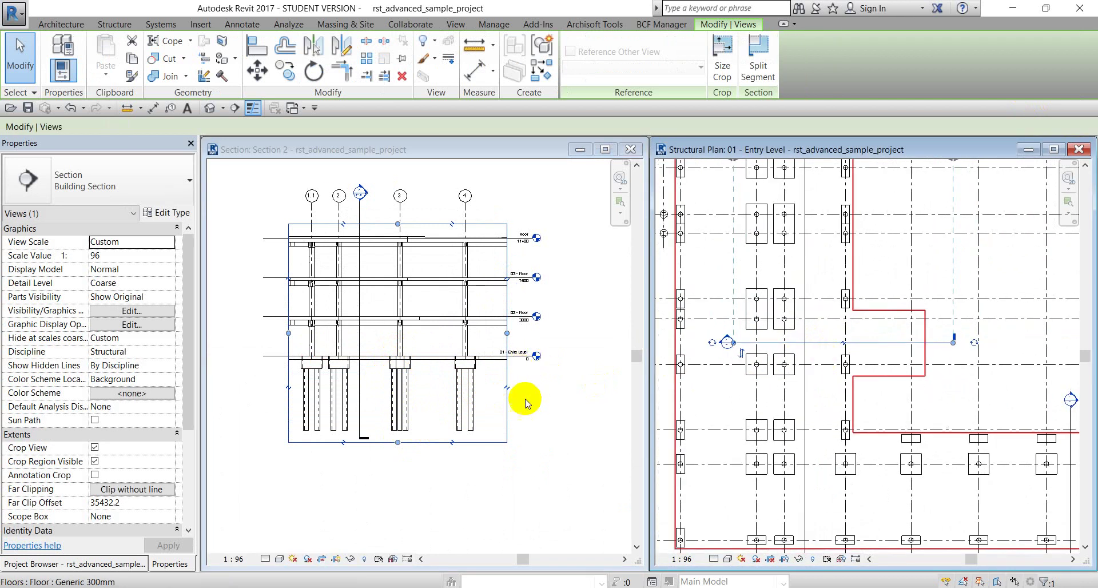
pyautogui.scroll(-1, 527, 397)
pyautogui.moveTo(493, 413); pyautogui.dragTo(405, 429, button='middle')
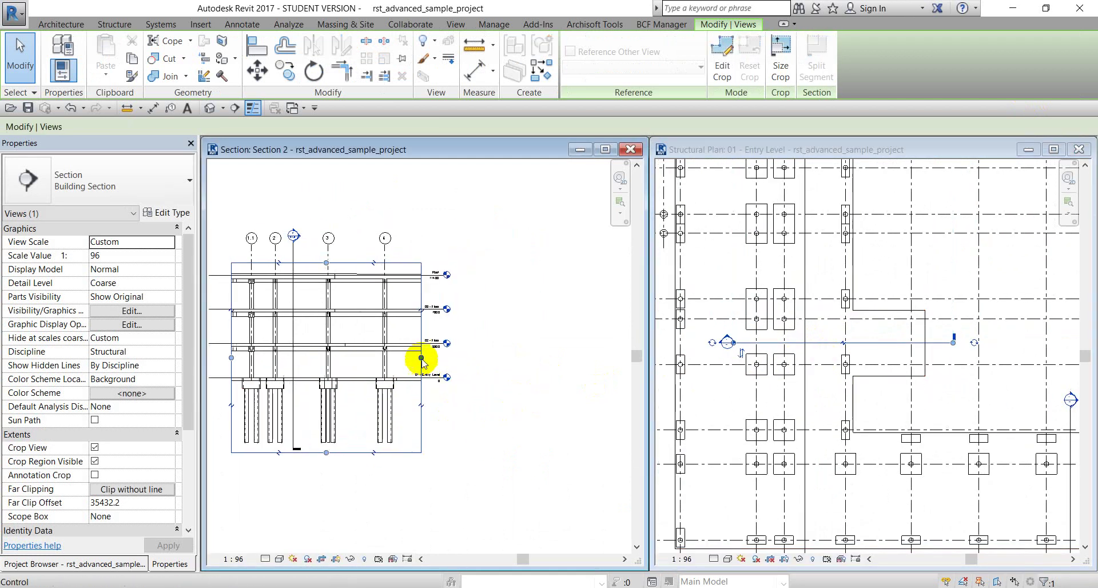
pyautogui.moveTo(421, 357); pyautogui.dragTo(512, 359)
pyautogui.click(512, 363)
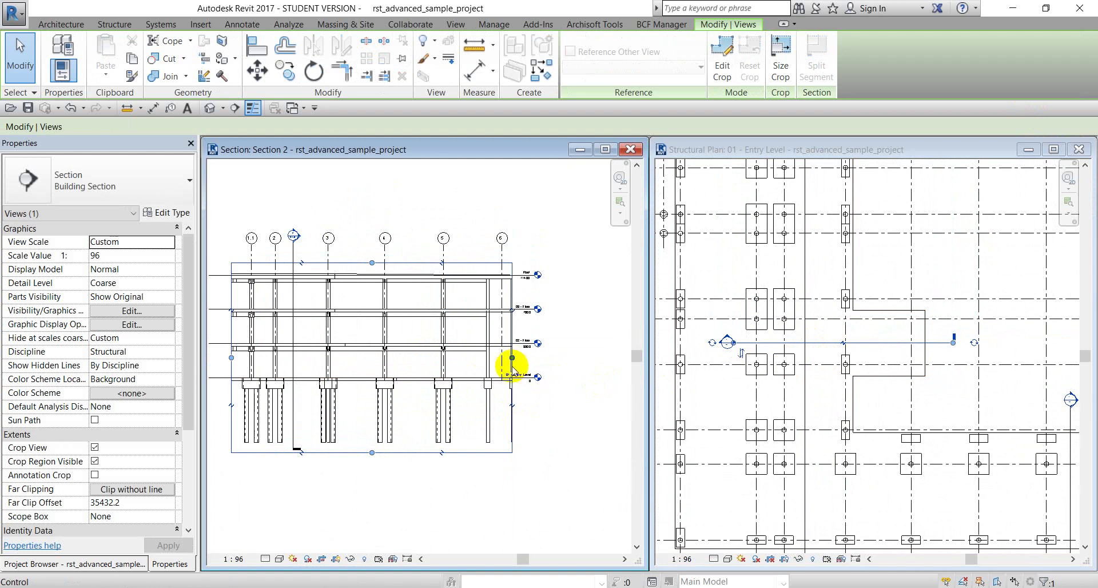
pyautogui.moveTo(512, 359); pyautogui.dragTo(566, 360)
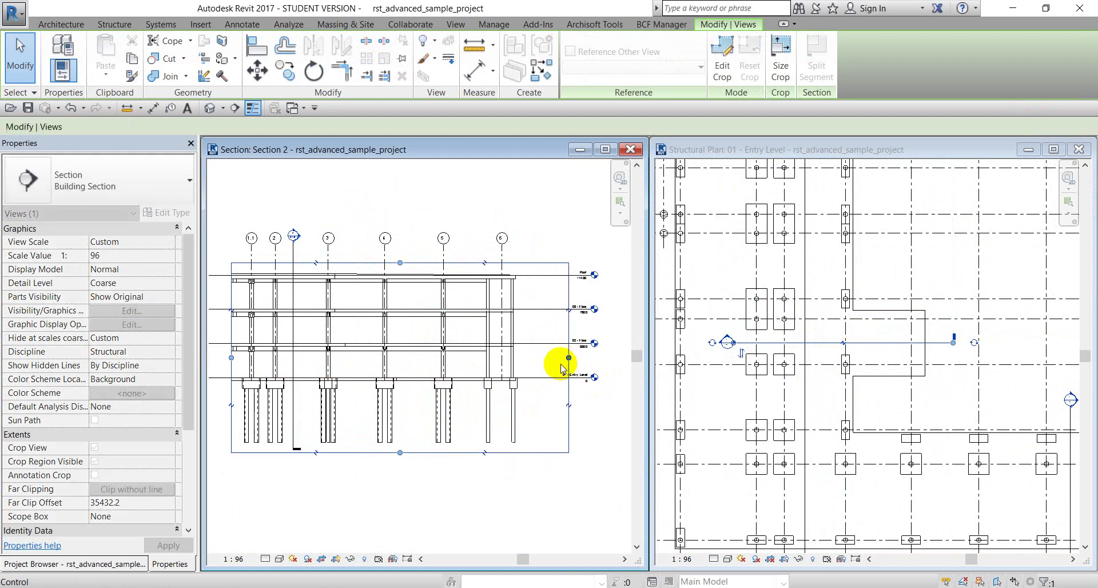
pyautogui.scroll(-1, 567, 369)
pyautogui.moveTo(532, 382); pyautogui.dragTo(547, 376, button='middle')
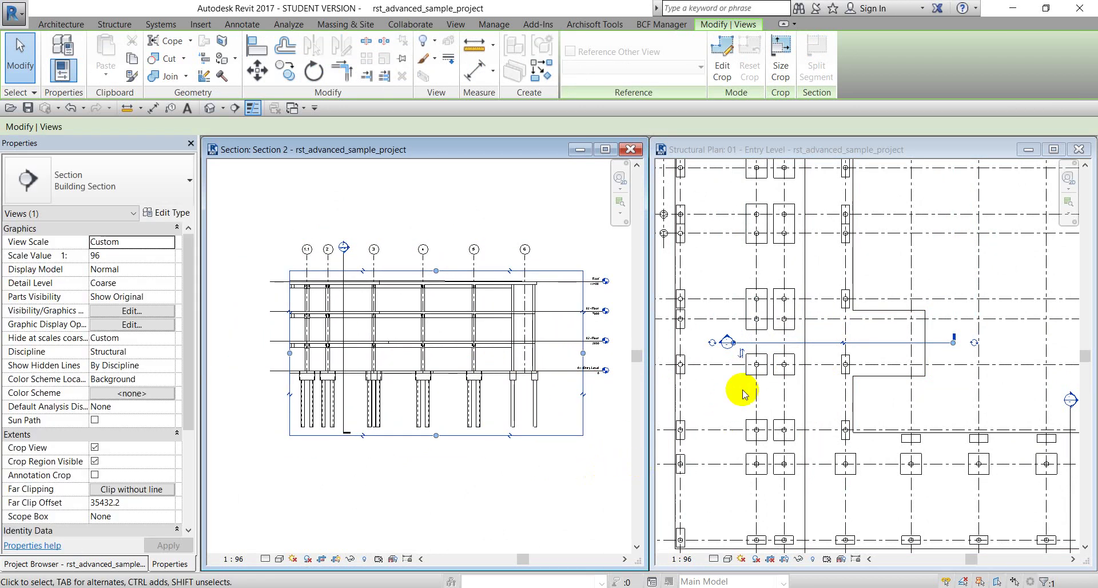
# Step: Pull the Section 2 far clip line in the plan close to the section line, to an offset of about 2183
pyautogui.scroll(-1, 742, 390)
pyautogui.scroll(1, 743, 389)
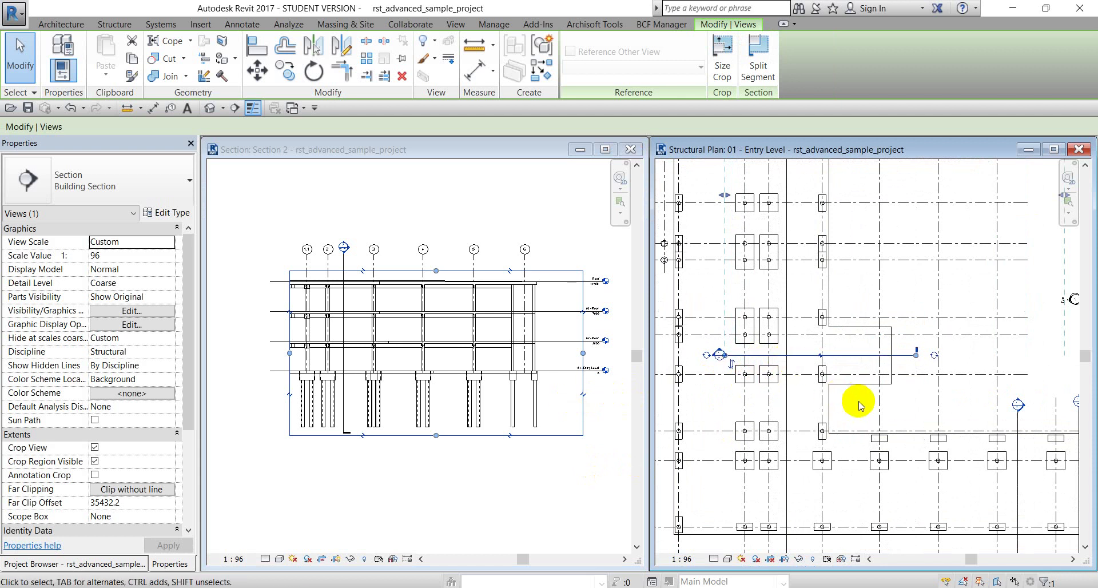
pyautogui.scroll(-1, 858, 401)
pyautogui.click(895, 403)
pyautogui.click(853, 362)
pyautogui.scroll(-4, 854, 362)
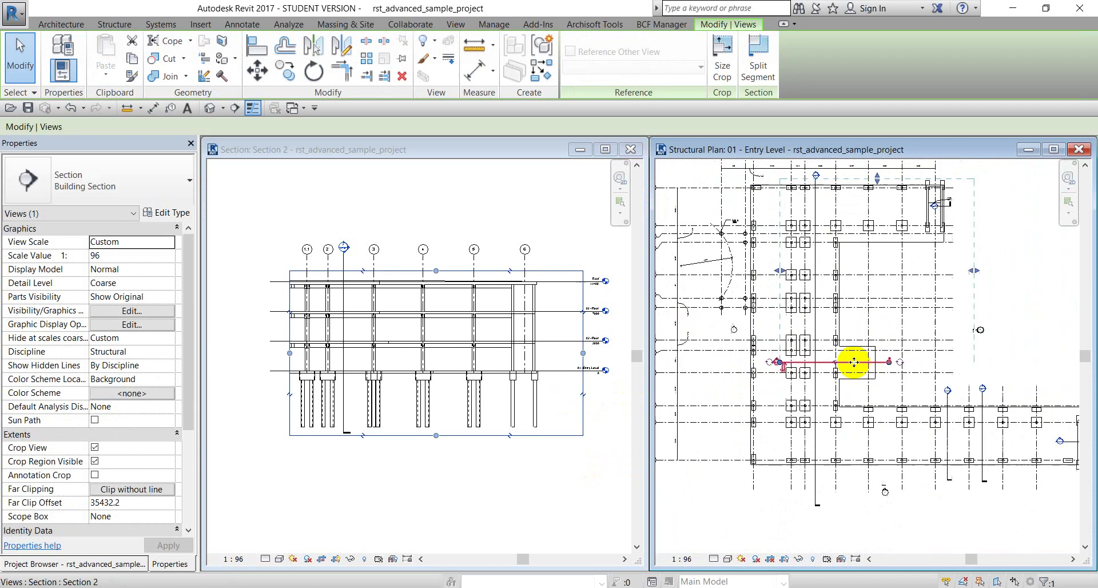
pyautogui.moveTo(874, 237); pyautogui.dragTo(870, 252, button='middle')
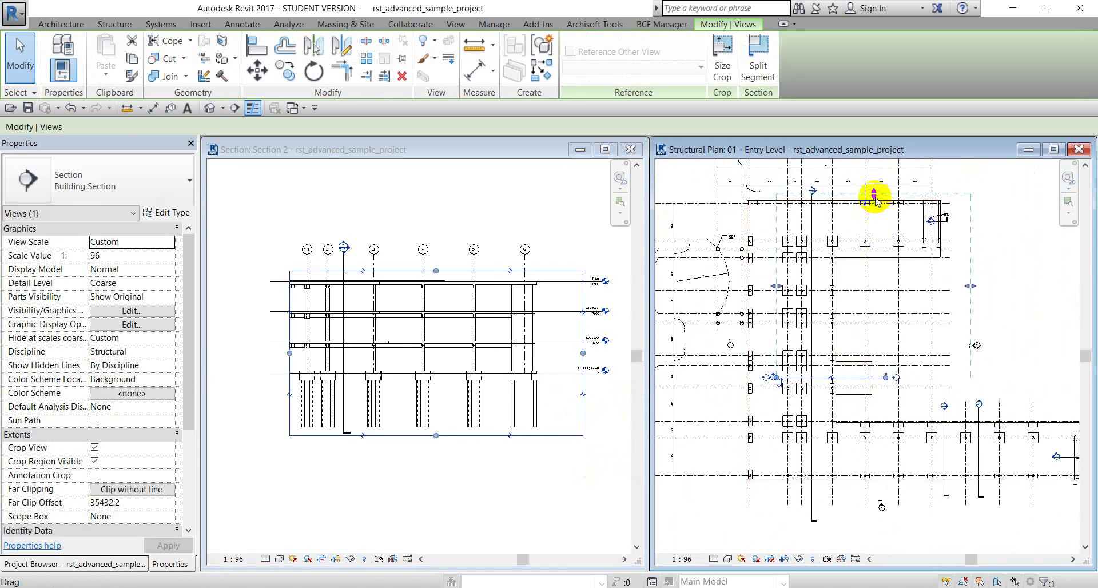
pyautogui.moveTo(876, 201); pyautogui.dragTo(873, 365)
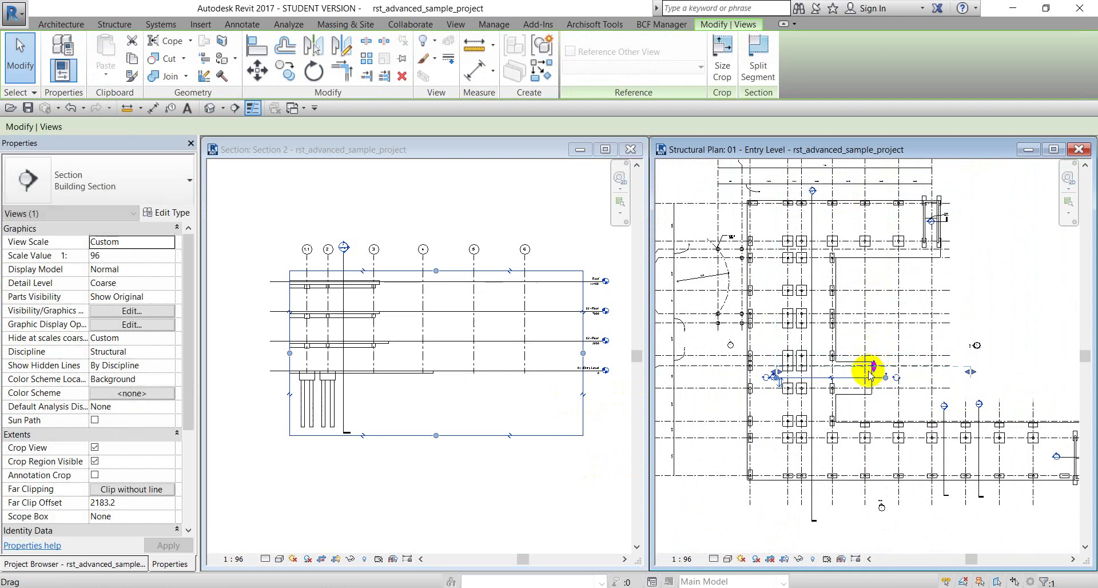
pyautogui.click(502, 350)
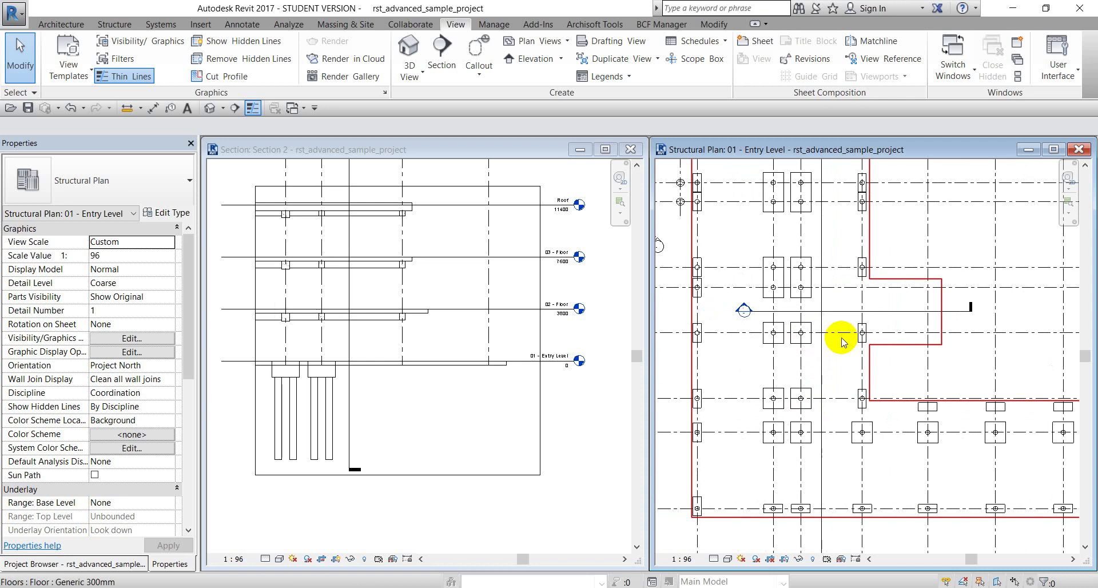
# Step: Split the Section 2 line in the Entry Level plan just before the notched slab edge and offset its tail portion downward
pyautogui.scroll(-2, 841, 341)
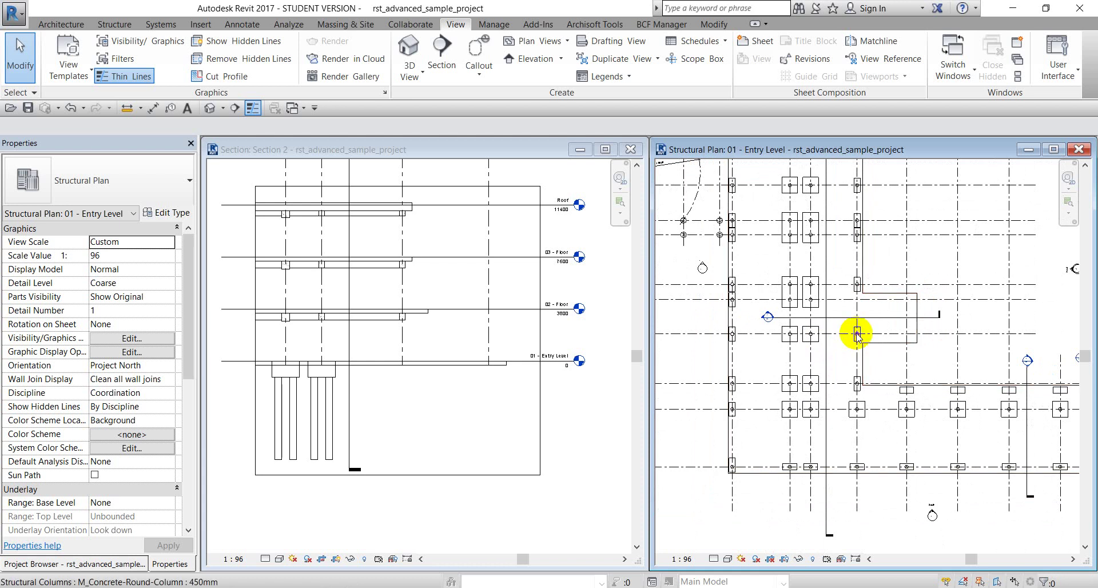
pyautogui.scroll(1, 840, 332)
pyautogui.click(835, 319)
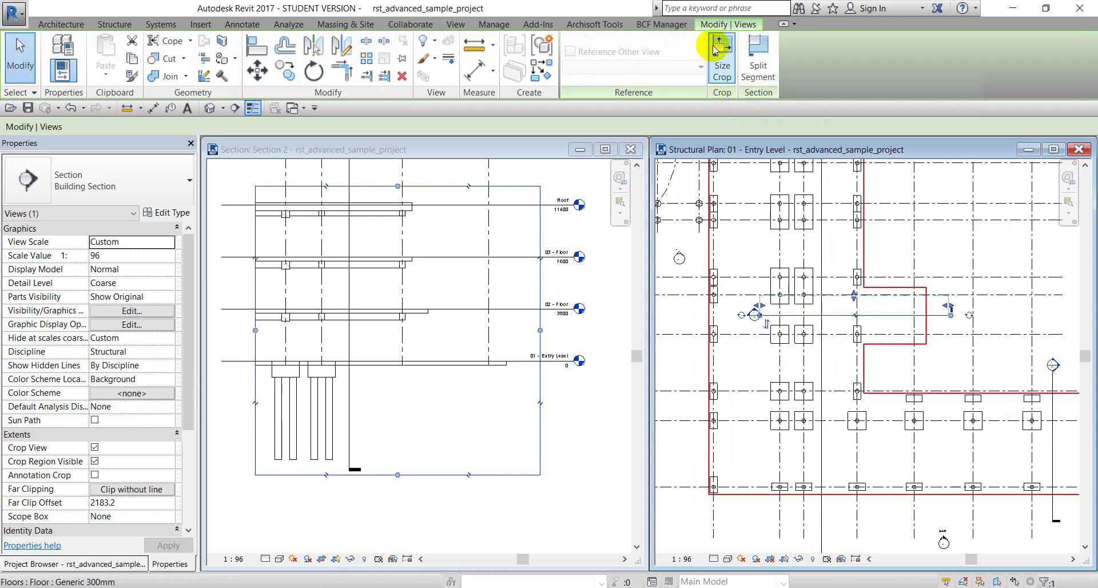
pyautogui.click(761, 73)
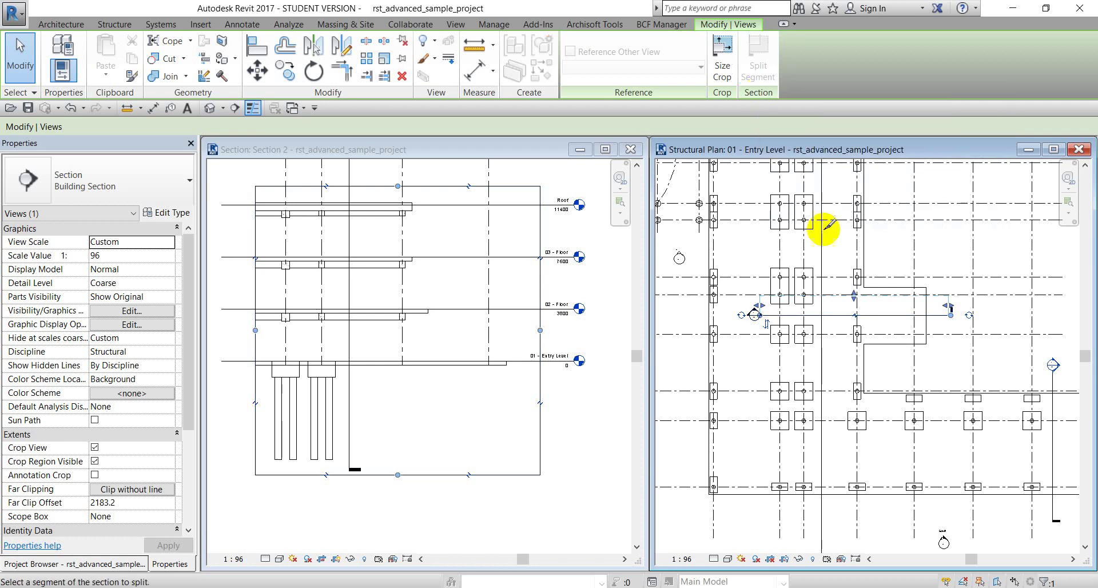
pyautogui.click(836, 314)
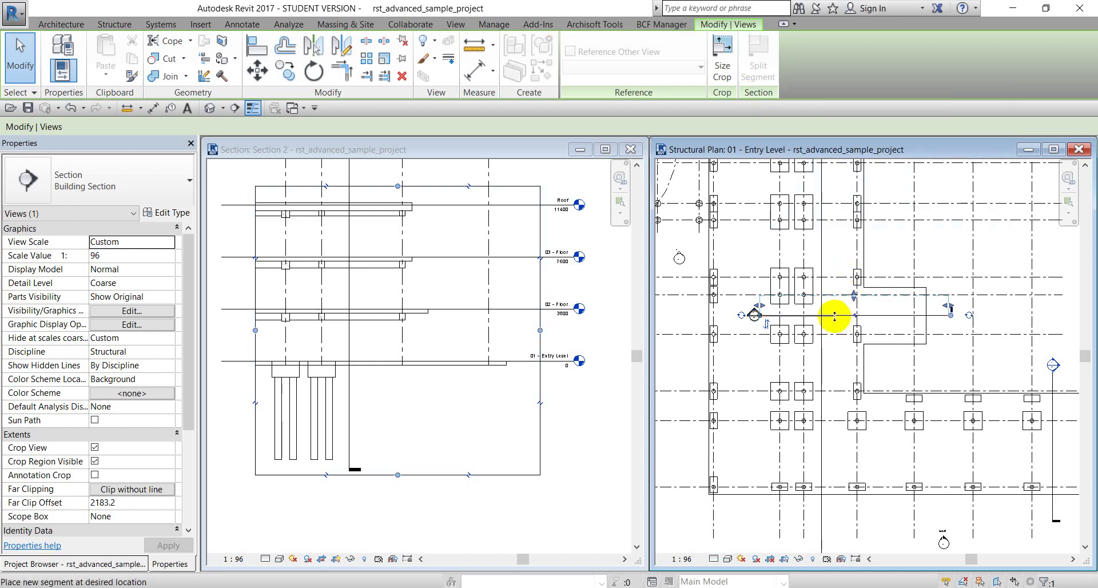
pyautogui.click(841, 357)
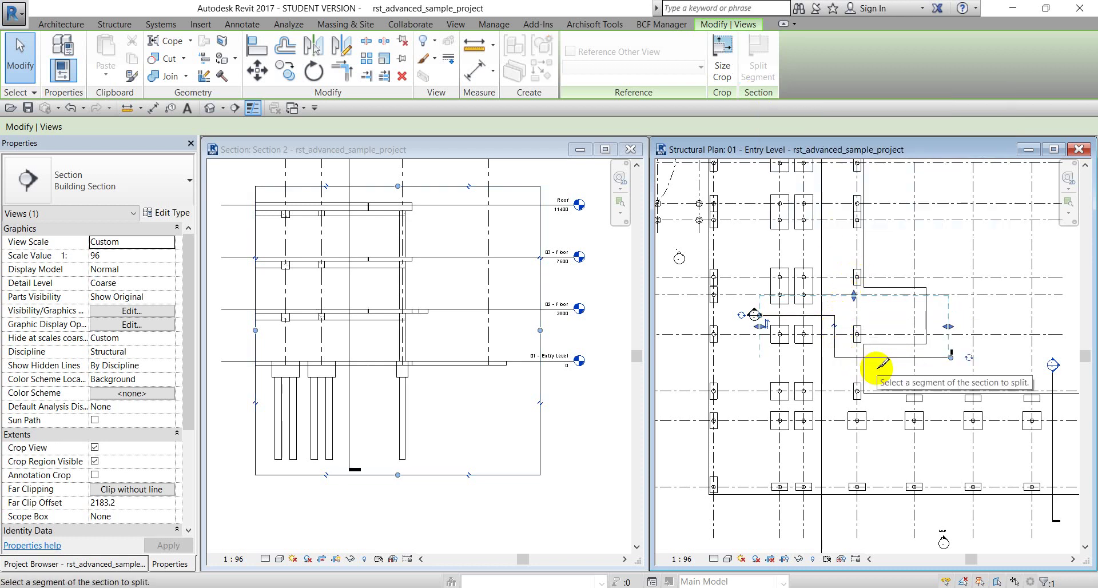
pyautogui.rightClick(918, 258)
pyautogui.click(938, 253)
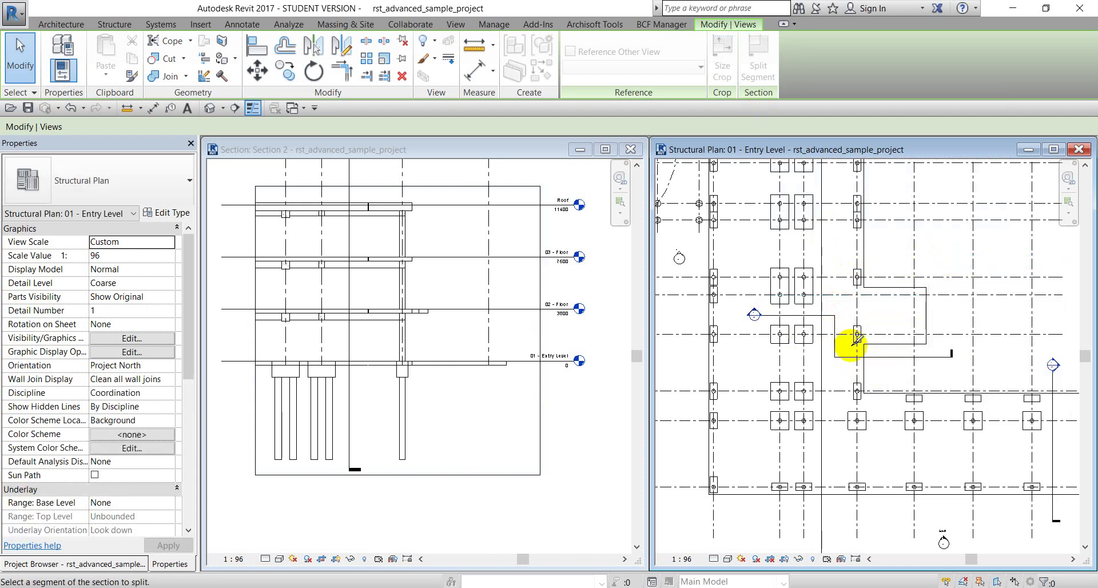
pyautogui.rightClick(938, 253)
pyautogui.click(954, 255)
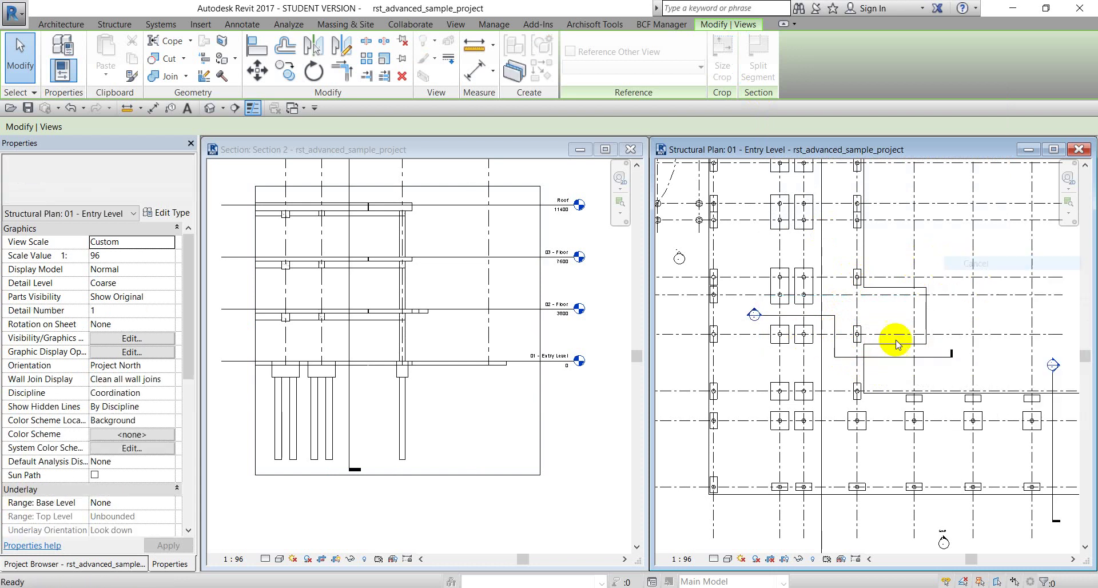
# Step: Split the lowered Section 2 segment inside the slab notch and offset the tail end back upward
pyautogui.click(885, 358)
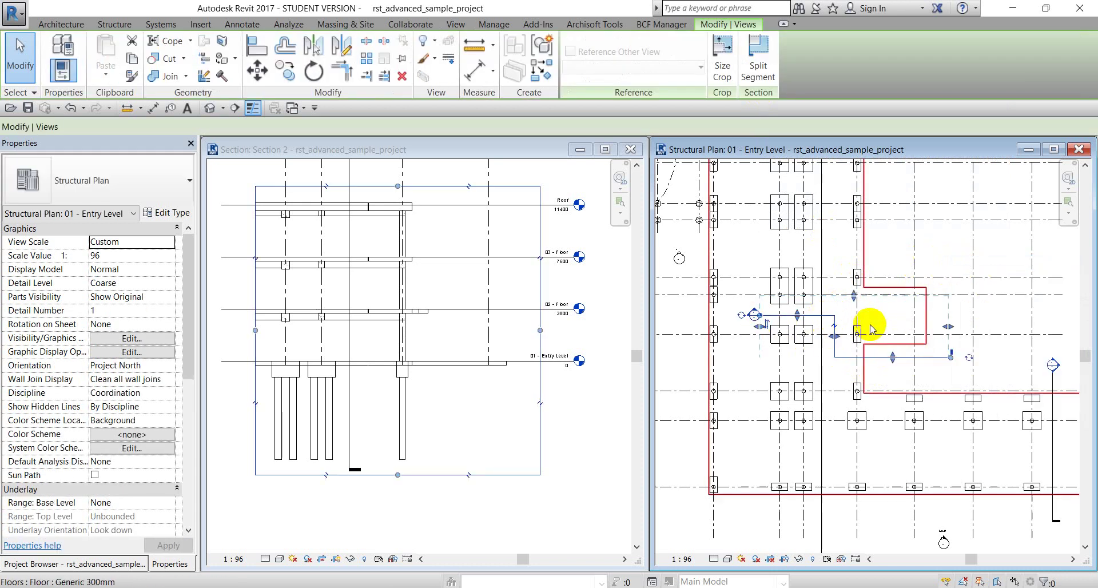
pyautogui.scroll(1, 846, 309)
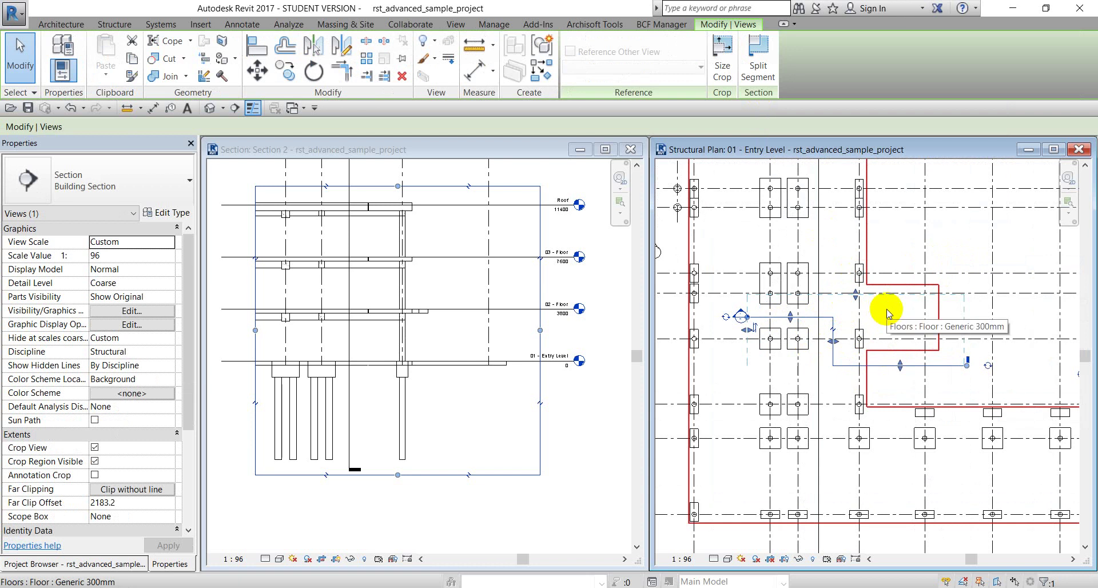
pyautogui.scroll(1, 884, 351)
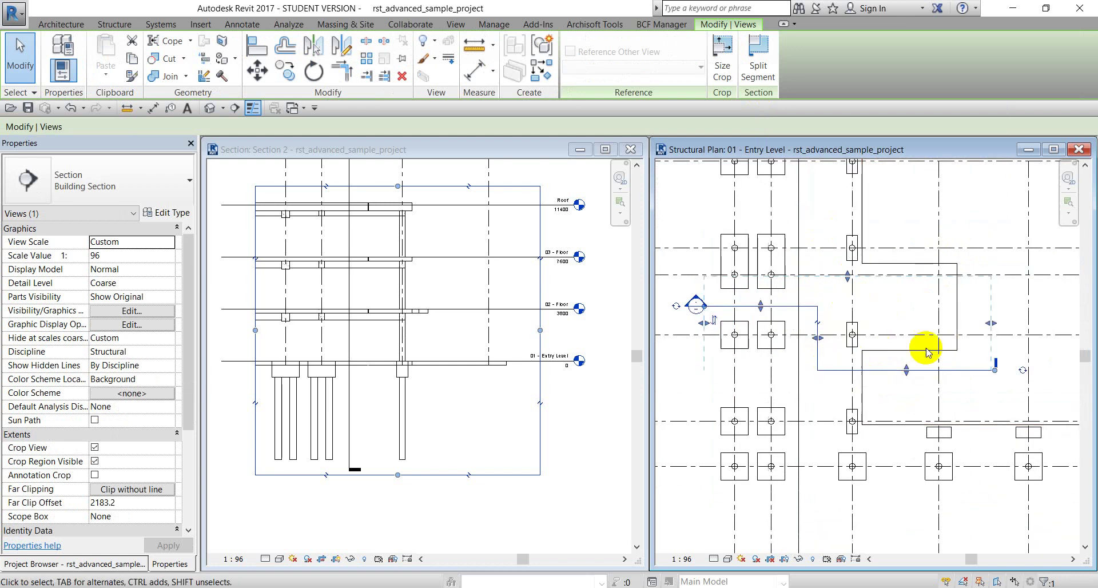
pyautogui.click(758, 64)
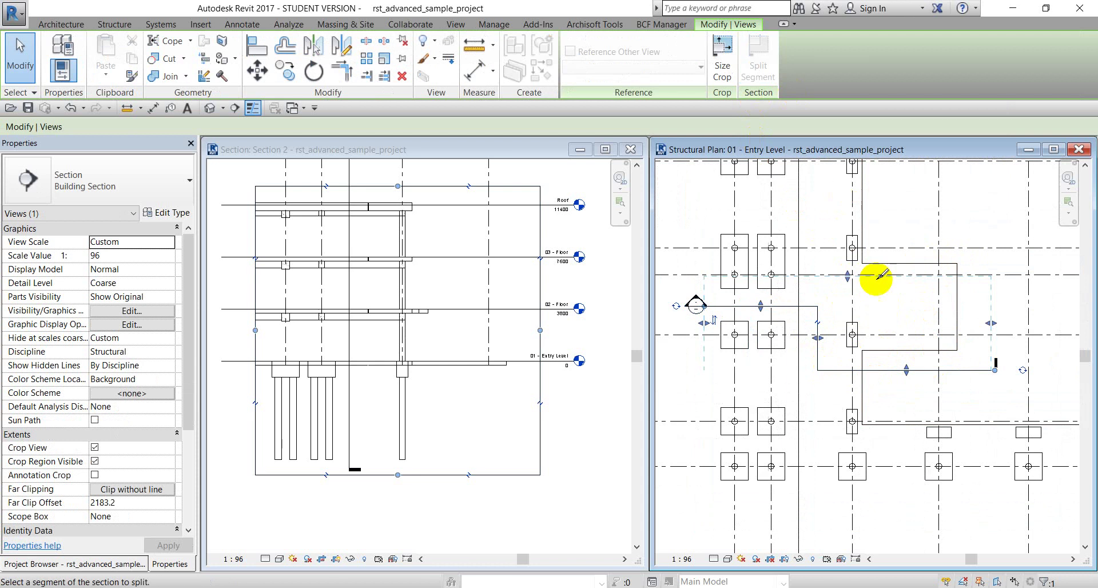
pyautogui.click(929, 369)
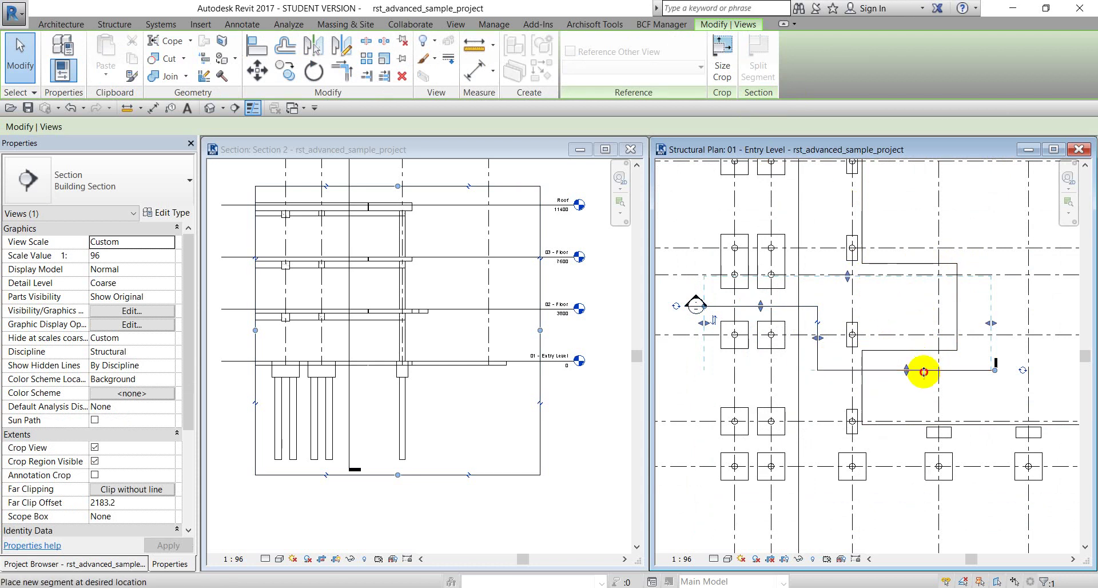
pyautogui.click(925, 289)
pyautogui.scroll(-2, 923, 300)
pyautogui.rightClick(920, 243)
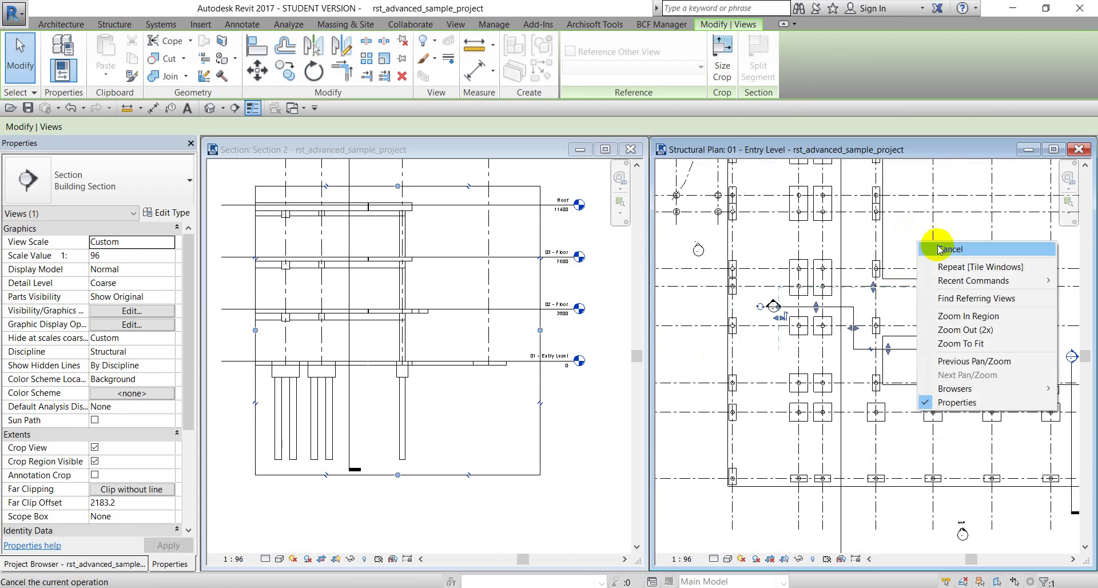
pyautogui.click(939, 249)
pyautogui.rightClick(913, 237)
pyautogui.click(930, 244)
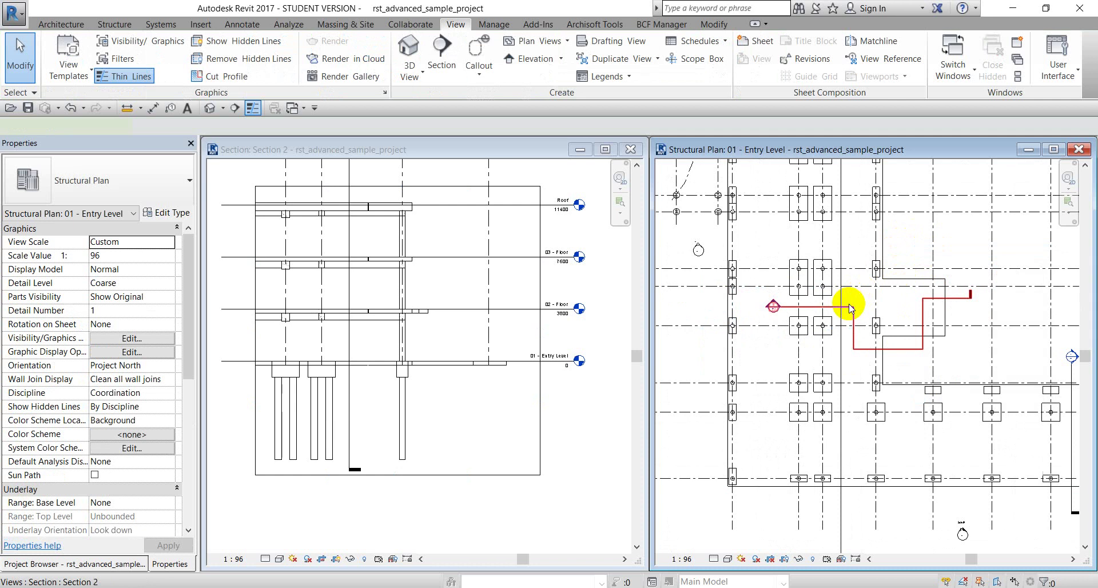
pyautogui.click(850, 309)
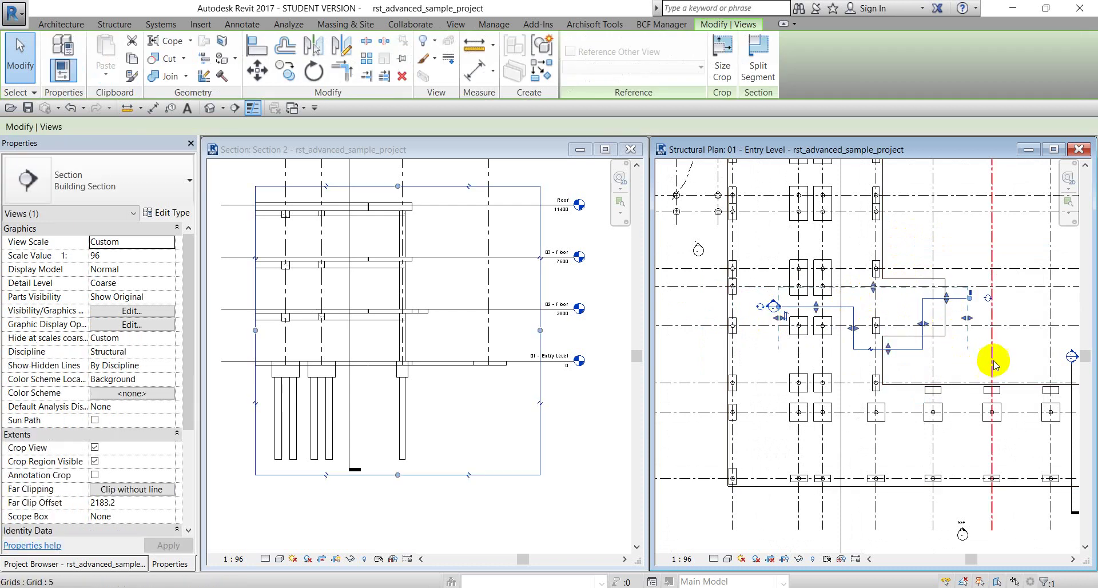
pyautogui.press('Escape')
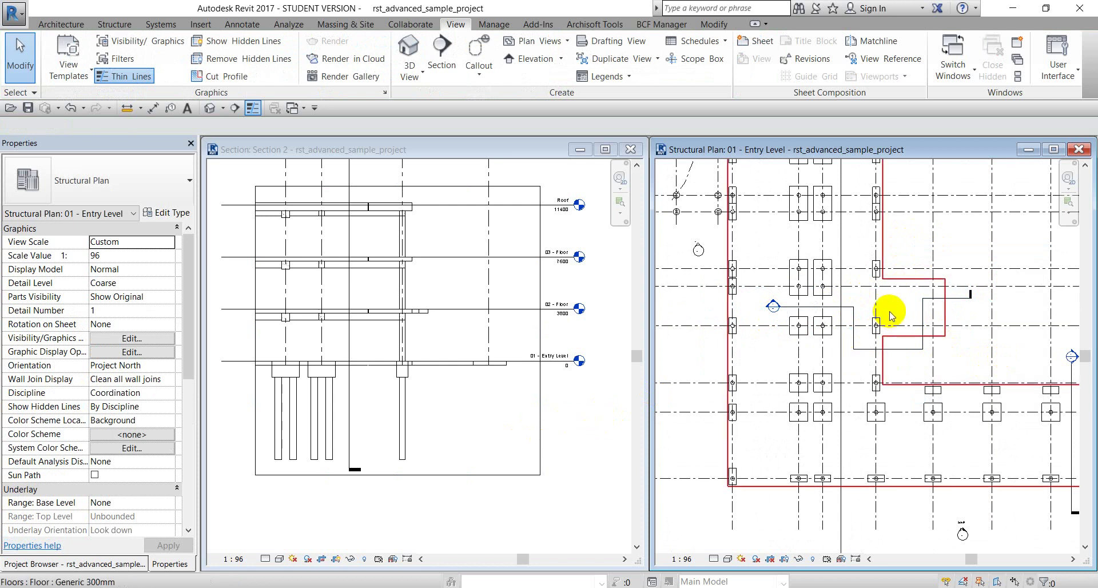
# Step: Undo both segment splits of the Section 2 line
pyautogui.scroll(1, 826, 314)
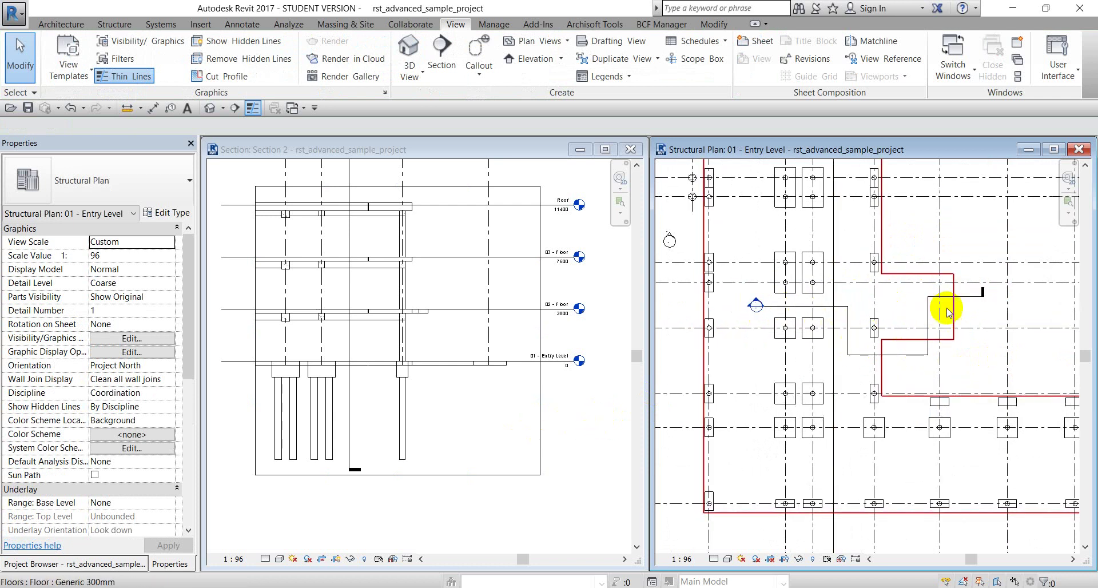
pyautogui.click(981, 291)
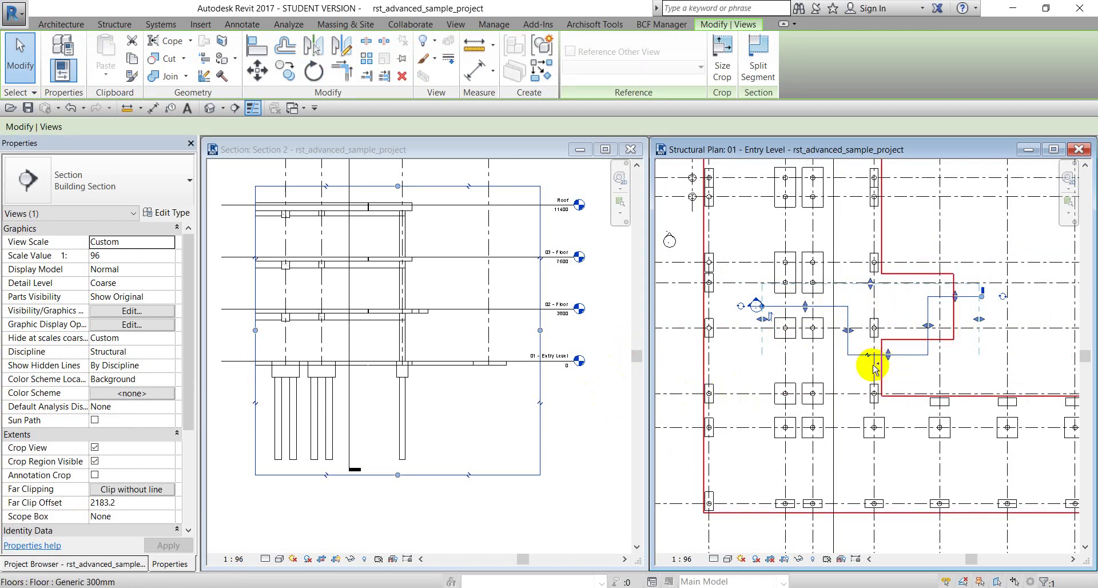
pyautogui.press('Escape')
pyautogui.scroll(-1, 857, 332)
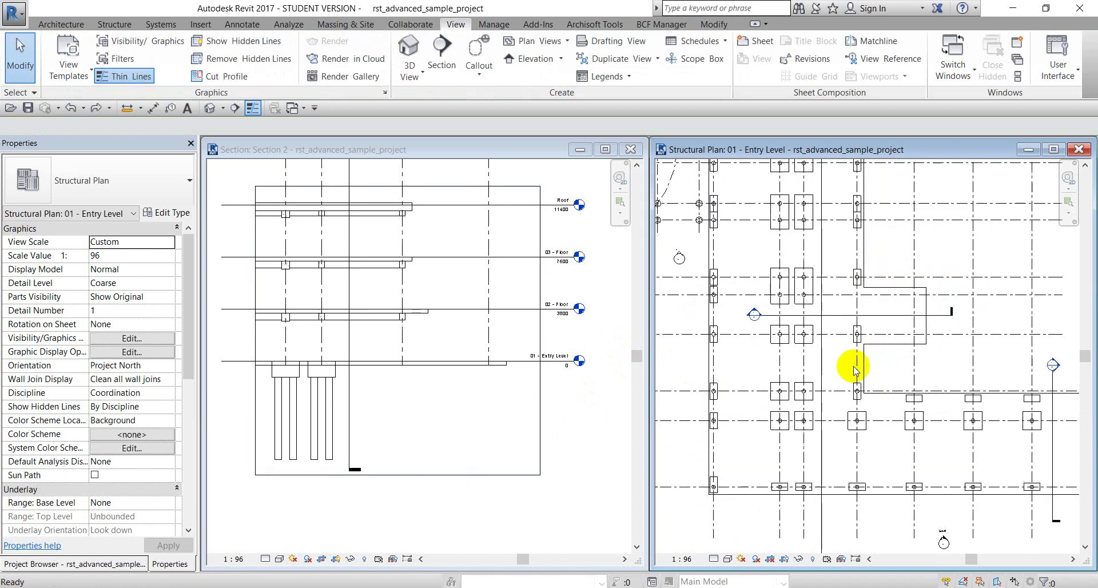
# Step: Split the straight Section 2 line between the double footings and the next column row, placing the tail segment below the slab notch
pyautogui.click(844, 321)
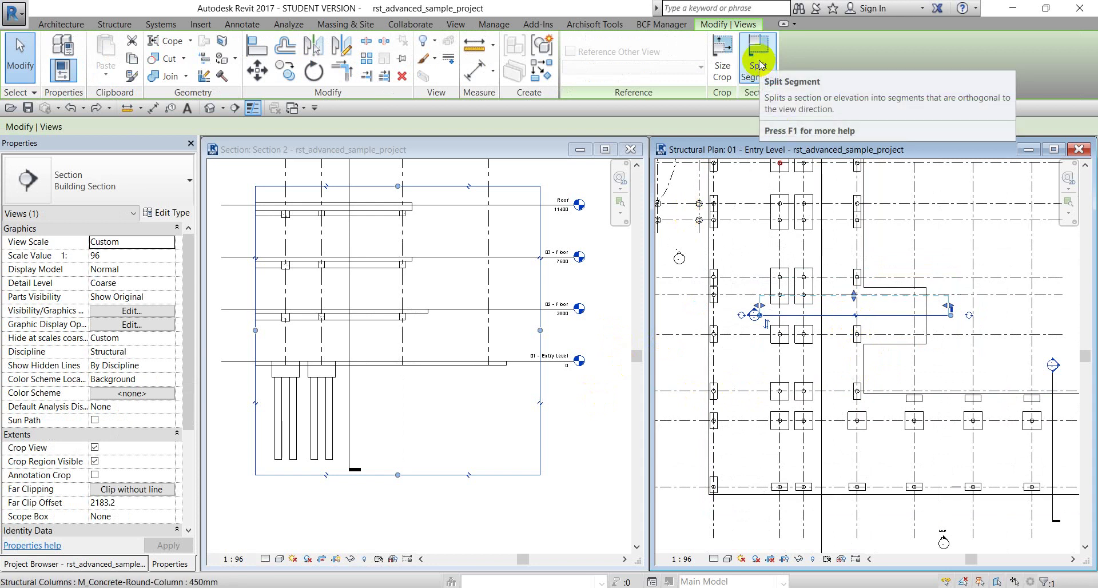
pyautogui.scroll(2, 809, 291)
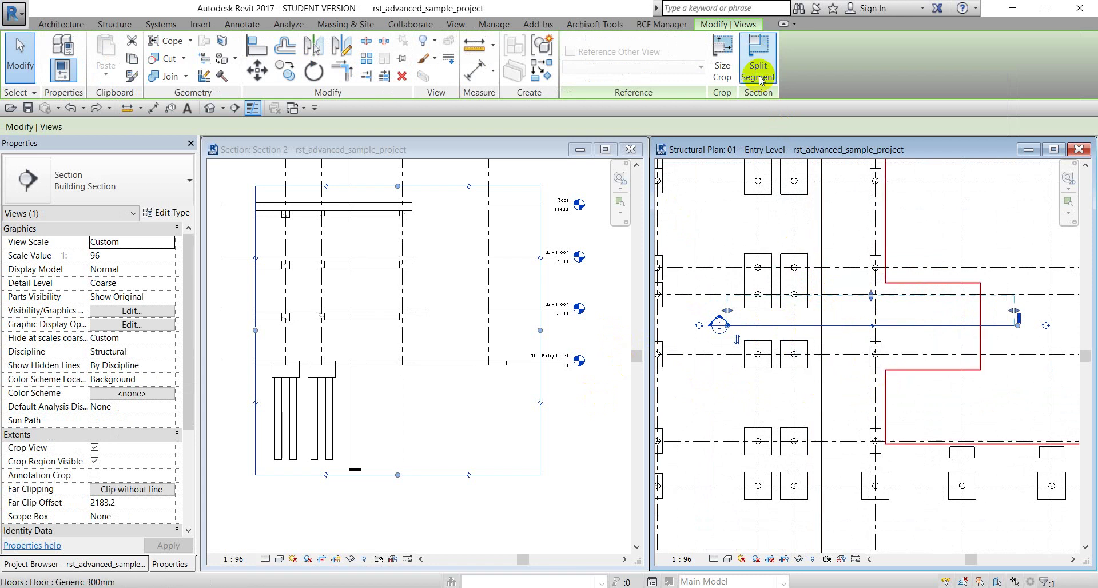
pyautogui.click(758, 57)
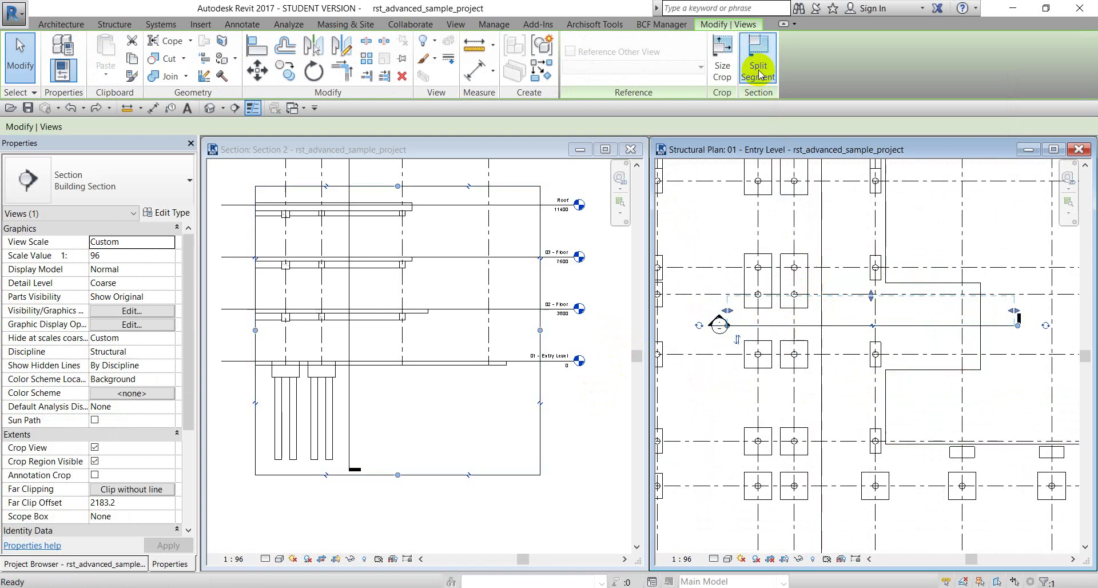
pyautogui.click(839, 326)
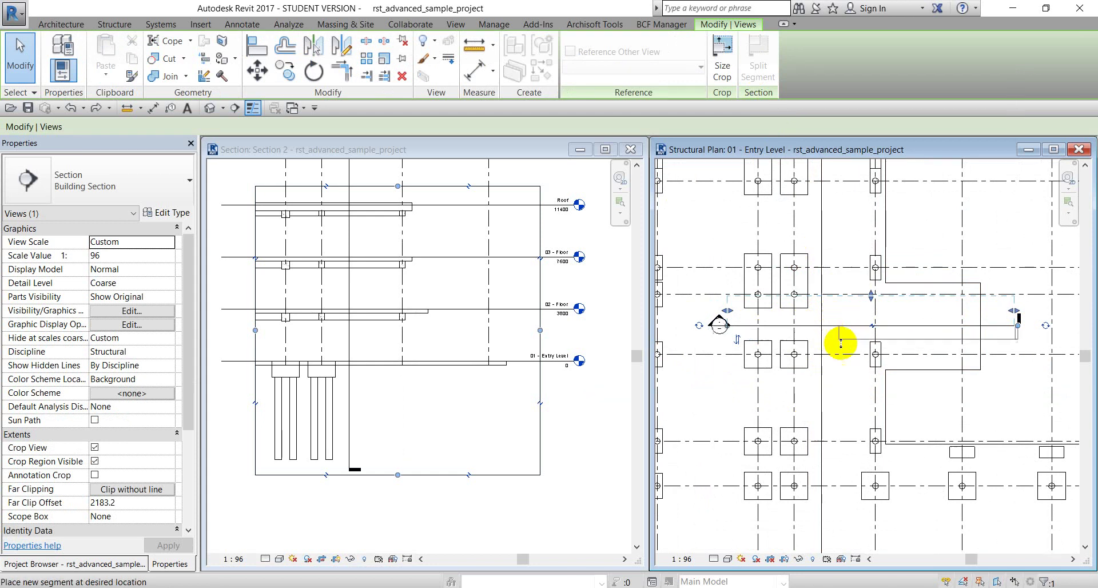
pyautogui.click(850, 390)
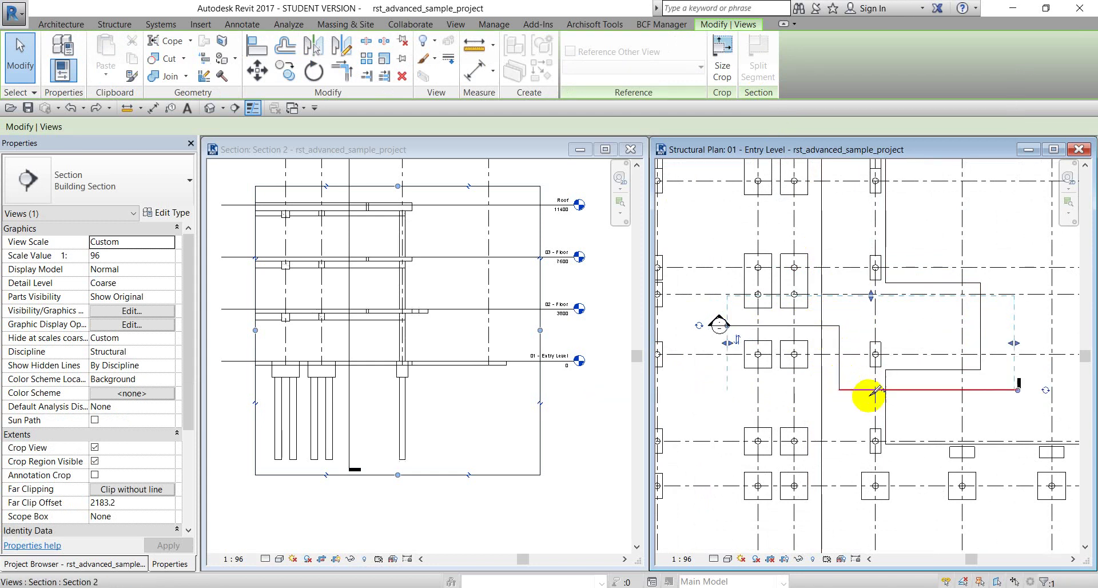
# Step: Split the lowered Section 2 segment within the notch and place its tail end back in line with the first segment
pyautogui.click(922, 389)
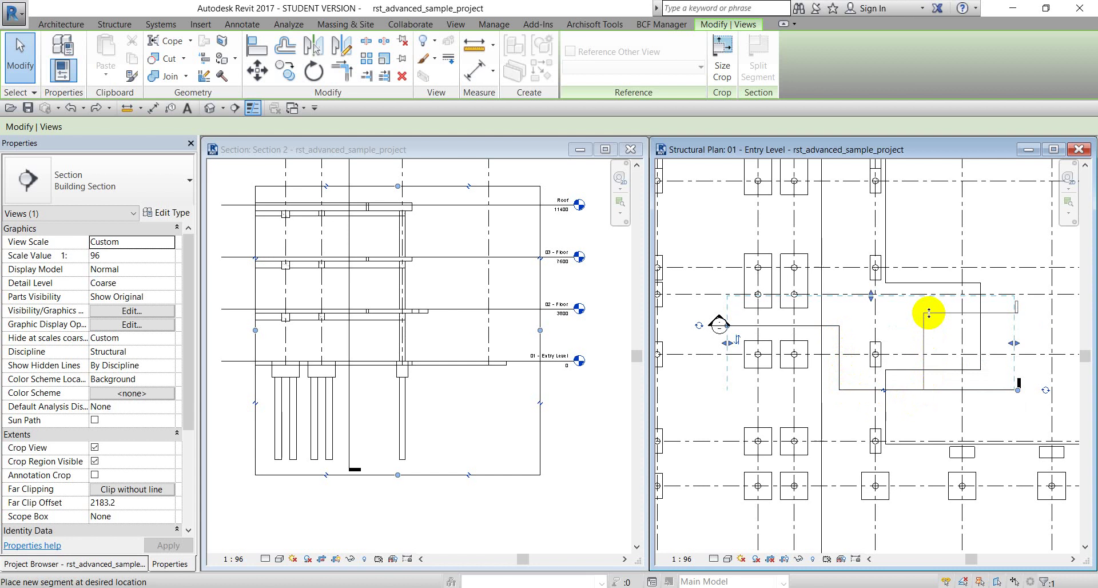
pyautogui.click(928, 326)
pyautogui.rightClick(920, 236)
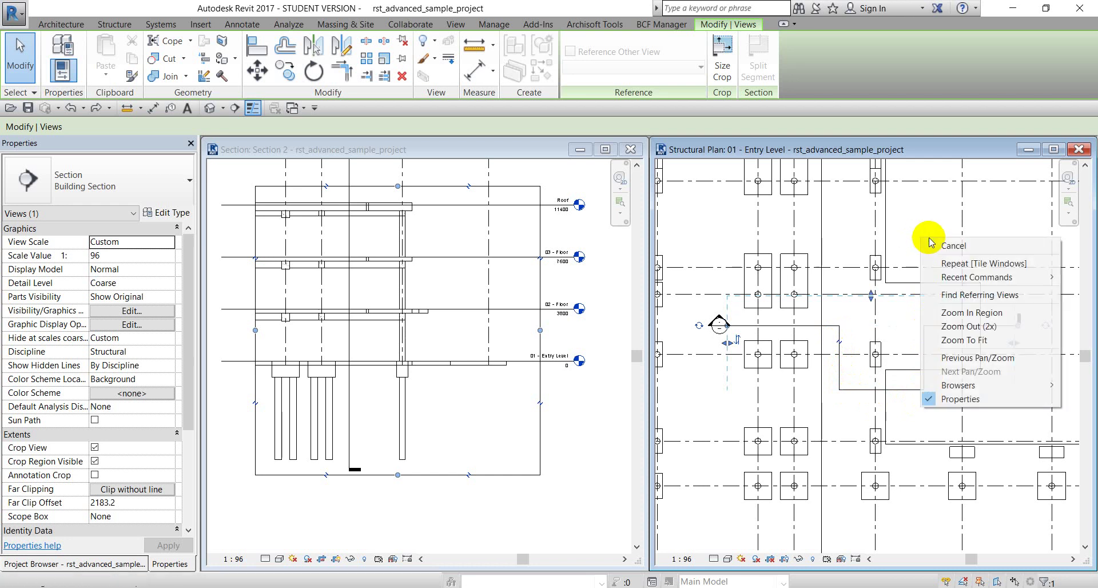
pyautogui.click(930, 246)
pyautogui.rightClick(919, 226)
pyautogui.click(934, 234)
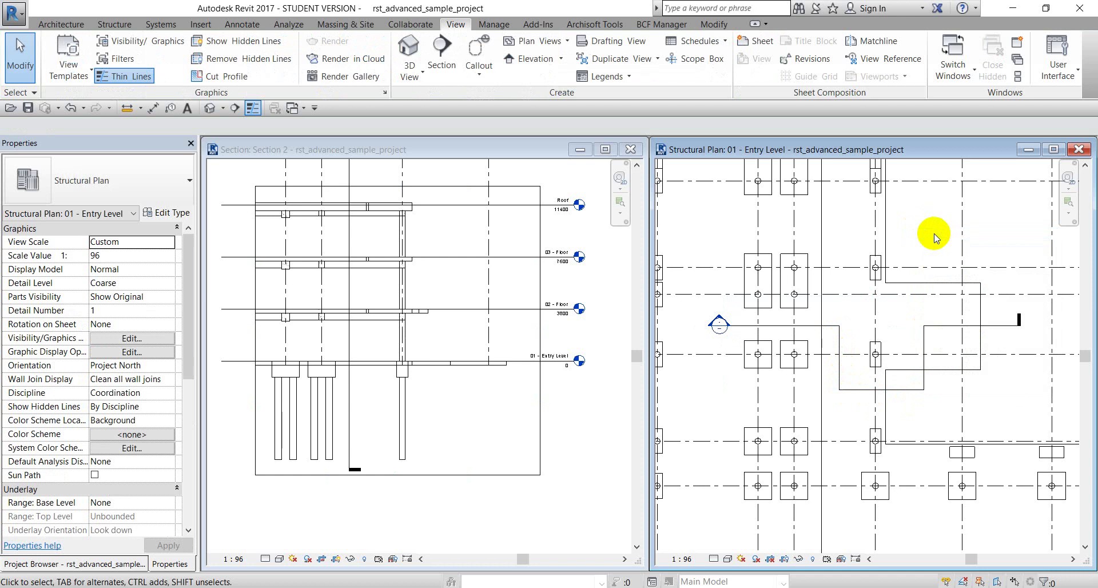
# Step: Draw a building section at about 28° across the Entry Level plan, from outside the building's left side past the inner slab edge
pyautogui.scroll(-4, 841, 277)
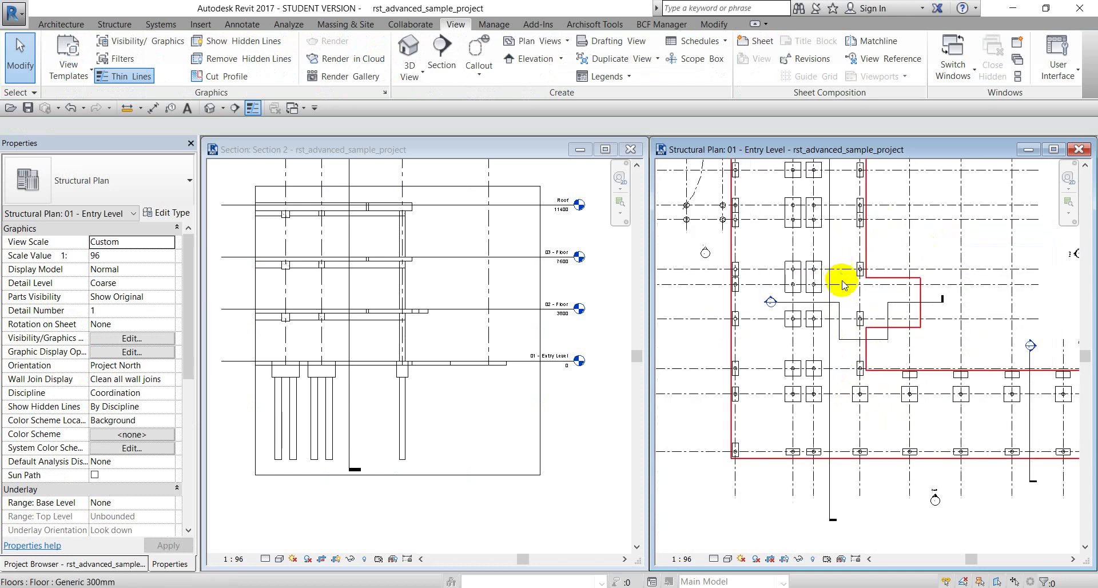
pyautogui.click(441, 57)
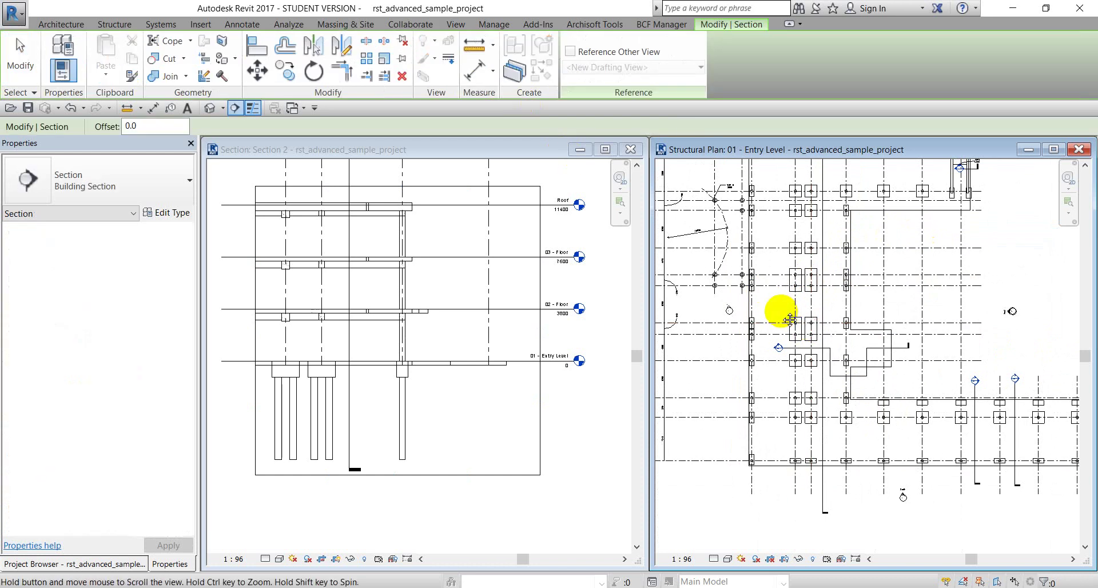
pyautogui.scroll(3, 786, 326)
pyautogui.click(732, 366)
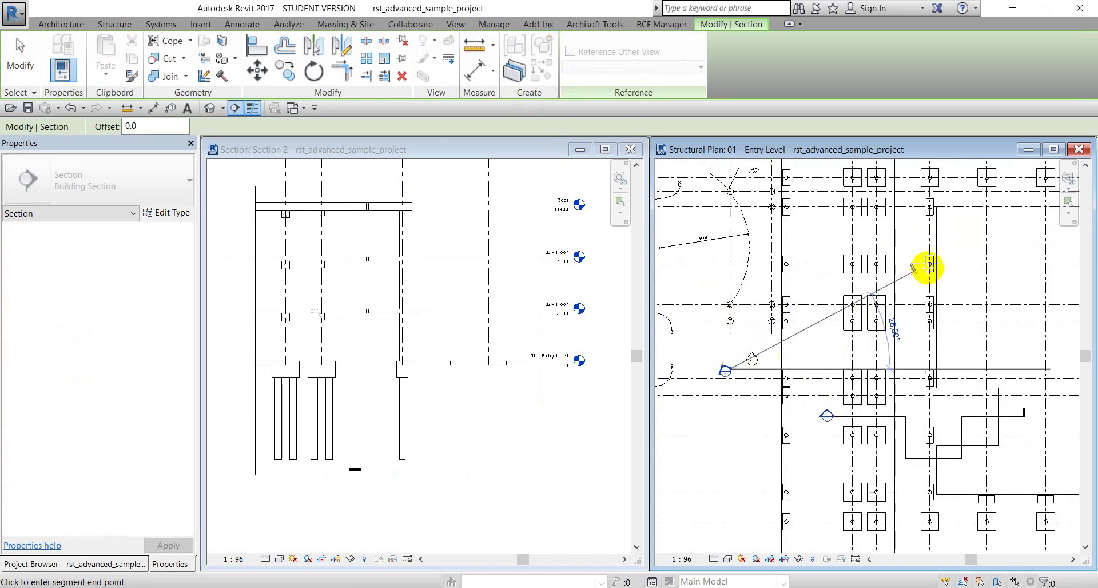
pyautogui.click(970, 242)
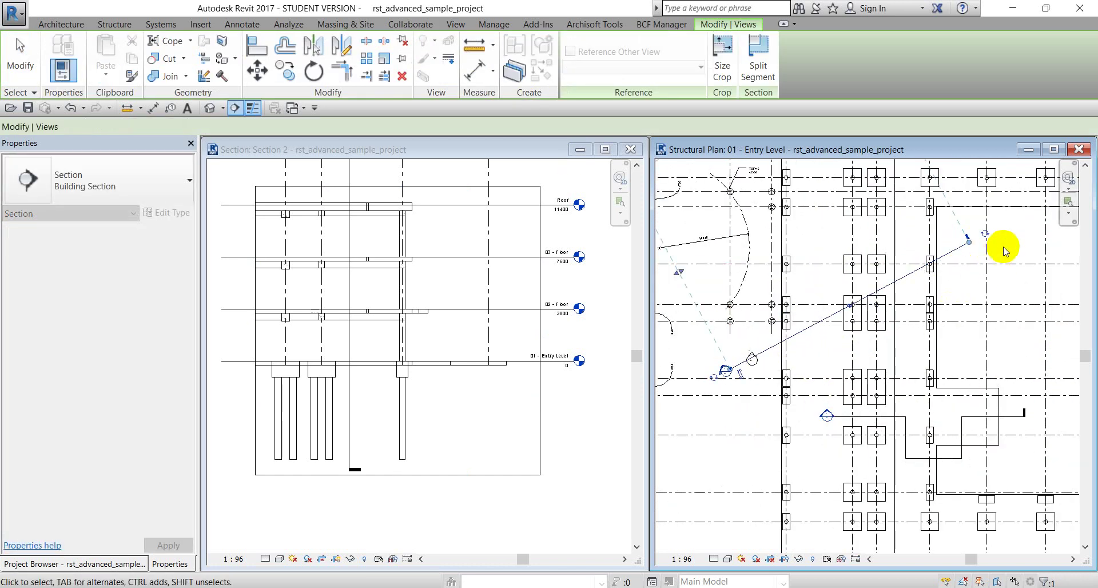
pyautogui.rightClick(1006, 250)
pyautogui.click(1009, 259)
# Step: Pull the angled section's far clip line closer to its section line
pyautogui.scroll(-3, 927, 300)
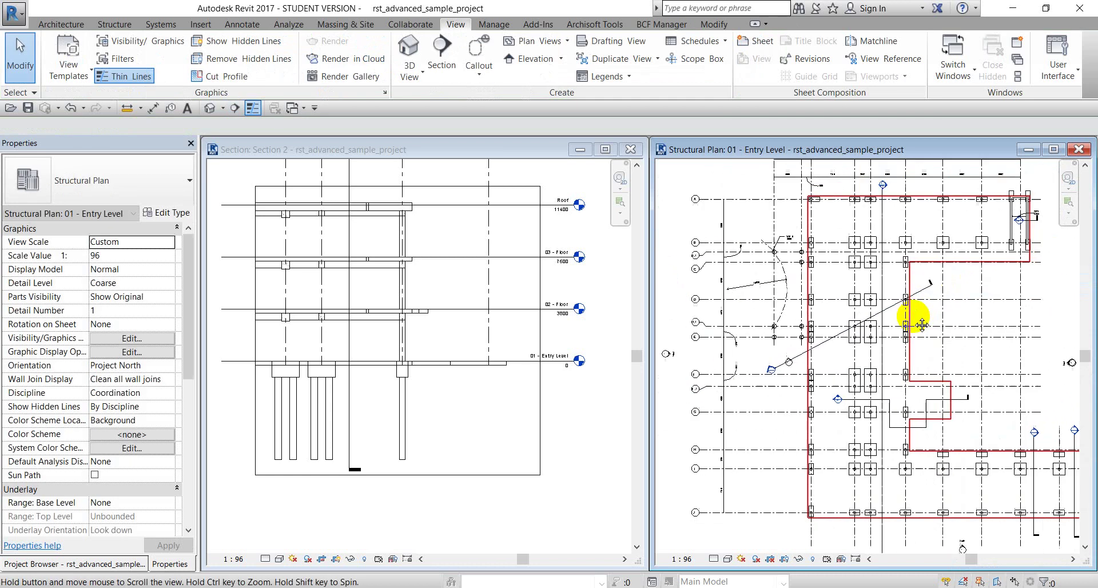
pyautogui.click(920, 294)
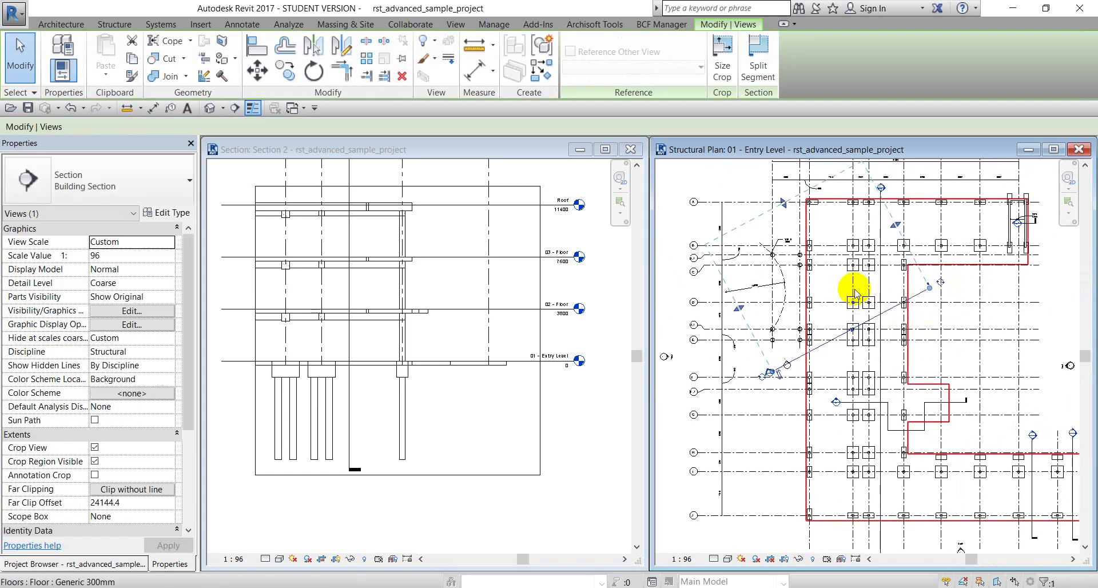
pyautogui.scroll(1, 775, 248)
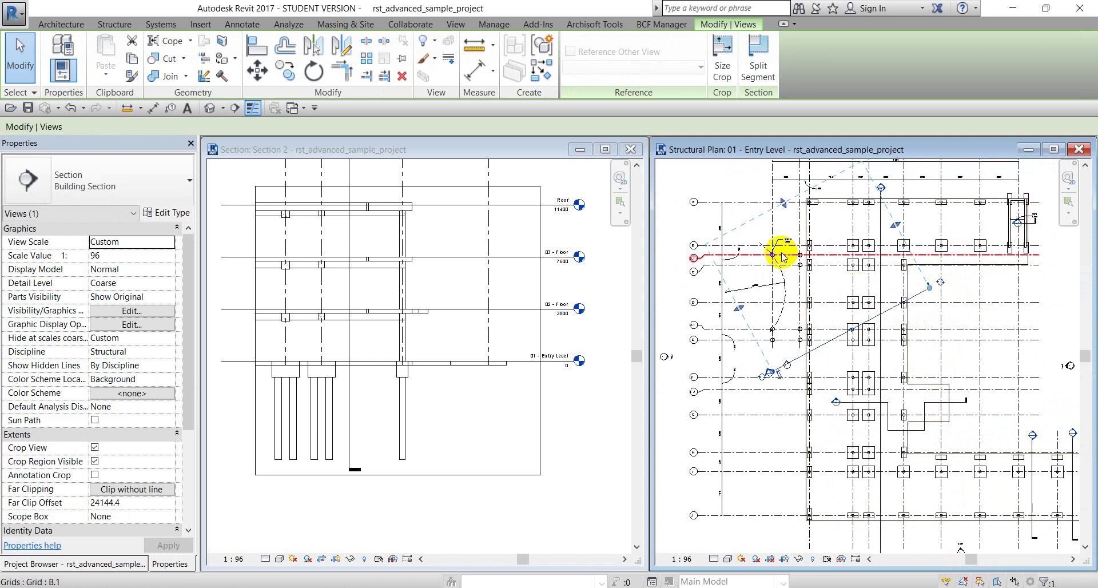
pyautogui.moveTo(787, 203); pyautogui.dragTo(851, 306)
pyautogui.click(947, 386)
pyautogui.scroll(3, 870, 246)
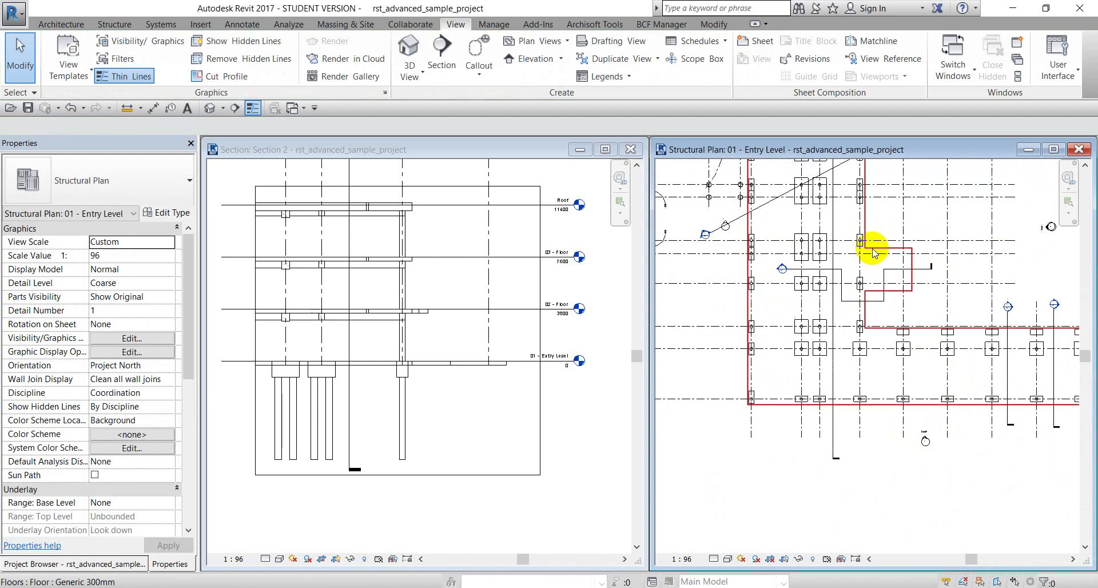
# Step: Split Section 2 again at the outer footing column, lowering its head segment level with the segment below the slab notch
pyautogui.click(827, 289)
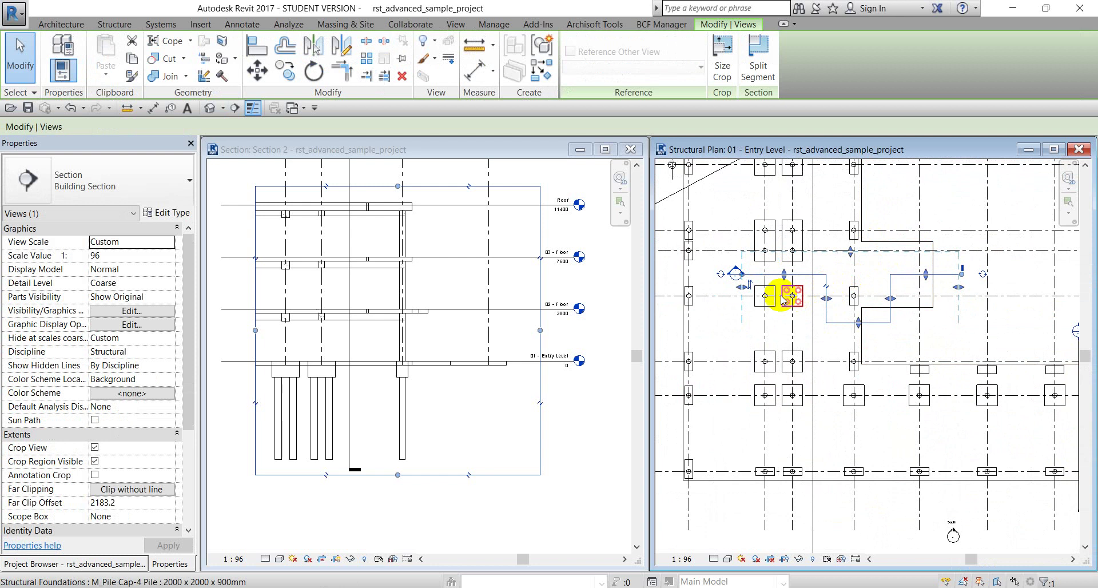
pyautogui.scroll(2, 909, 293)
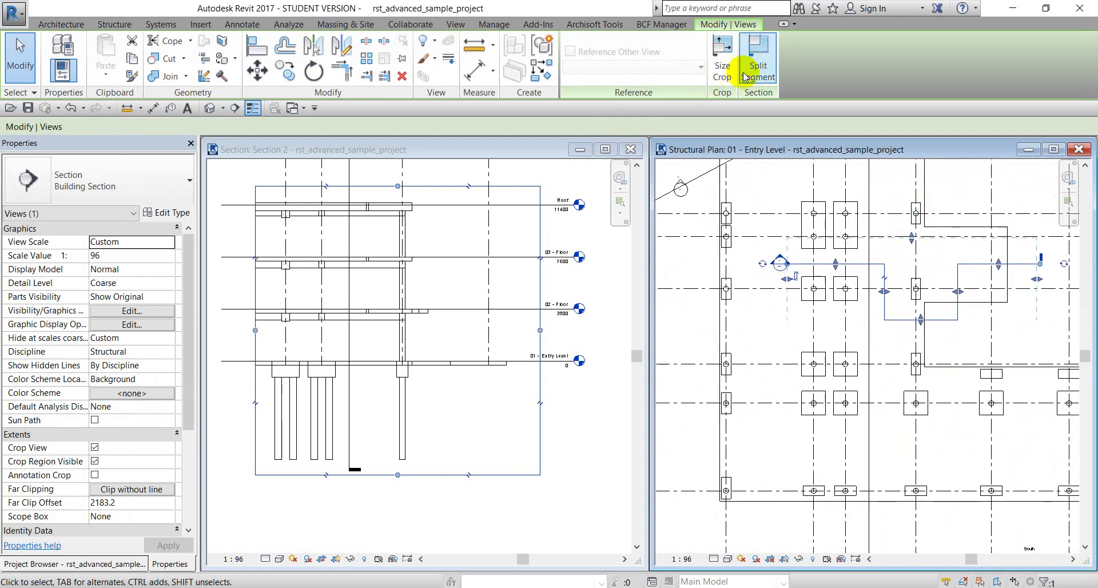
pyautogui.click(758, 54)
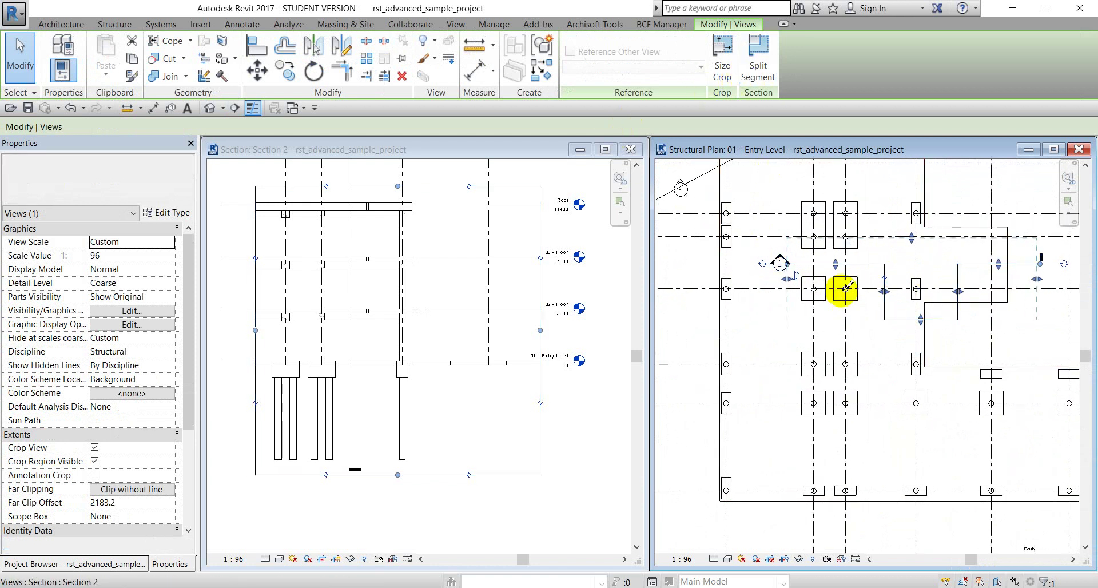
pyautogui.click(800, 319)
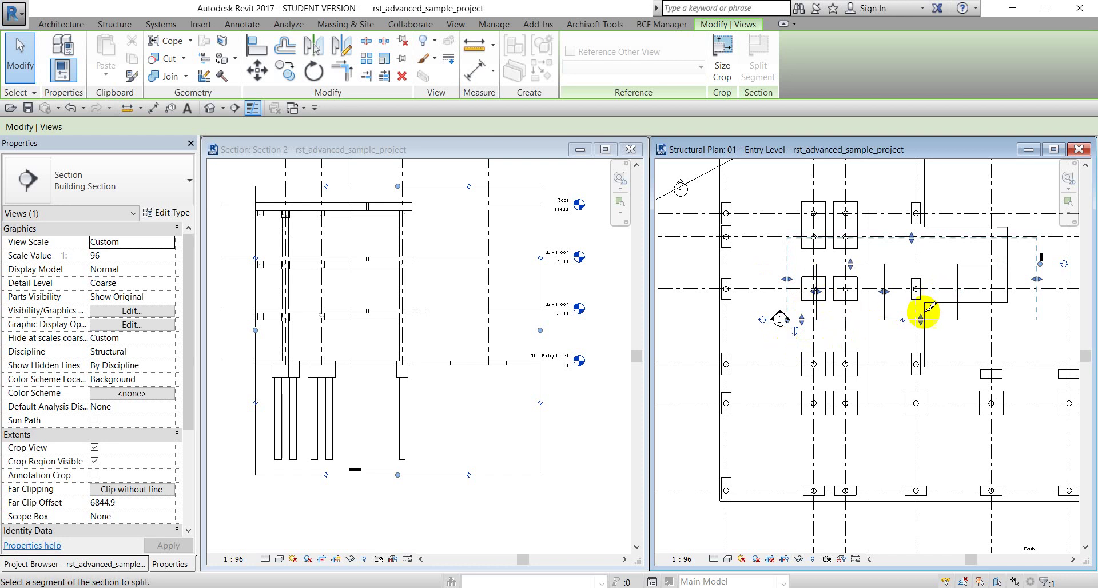
pyautogui.rightClick(904, 200)
pyautogui.click(909, 205)
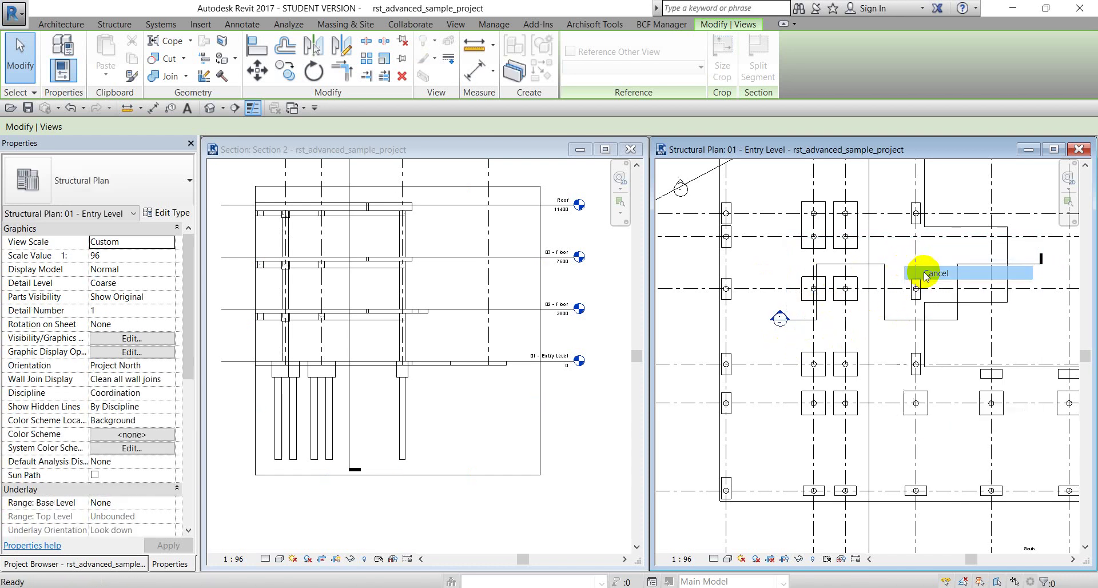
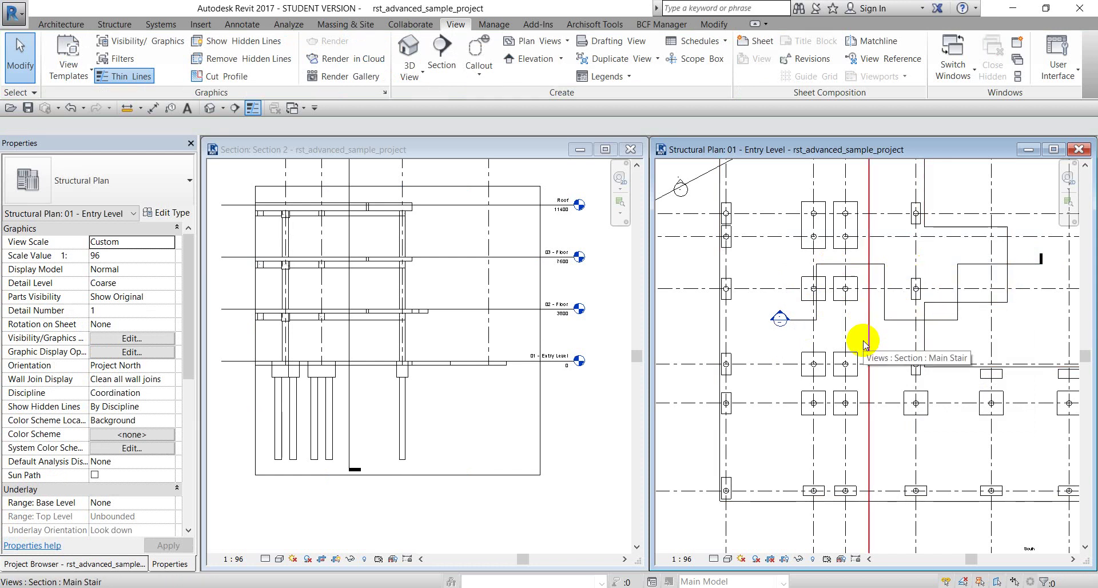
# Step: Straighten Section 2 by moving its two offset segments in line with the head segment, just below the slab notch
pyautogui.scroll(-2, 864, 343)
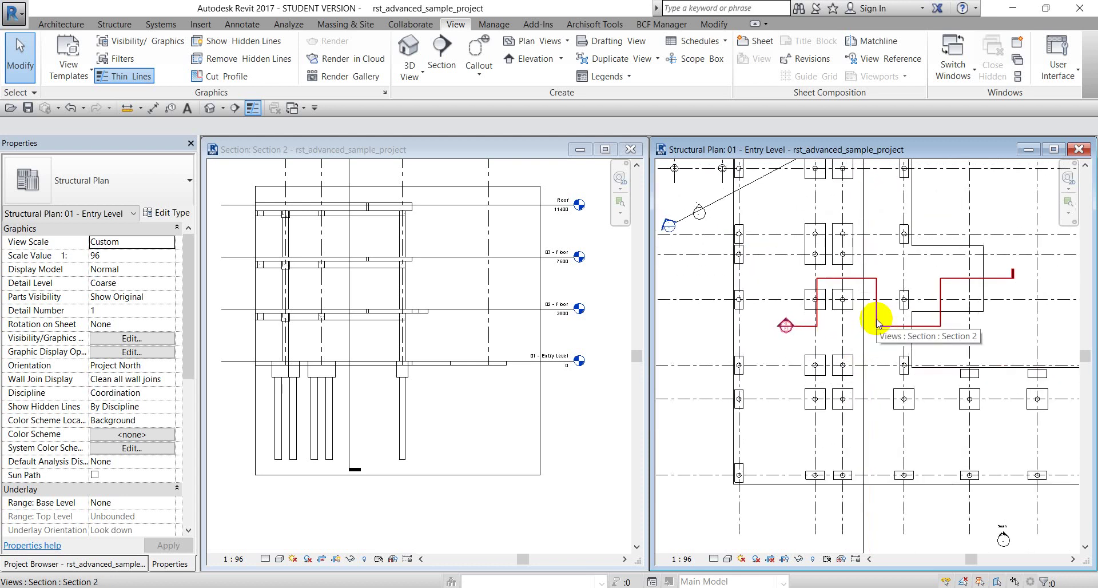
pyautogui.click(878, 324)
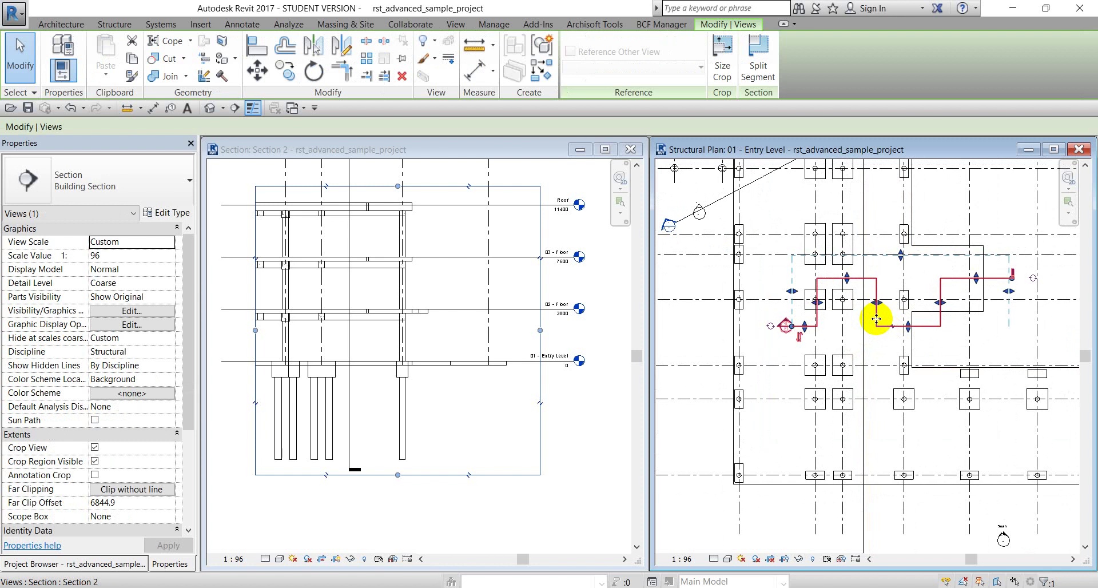
pyautogui.scroll(2, 865, 318)
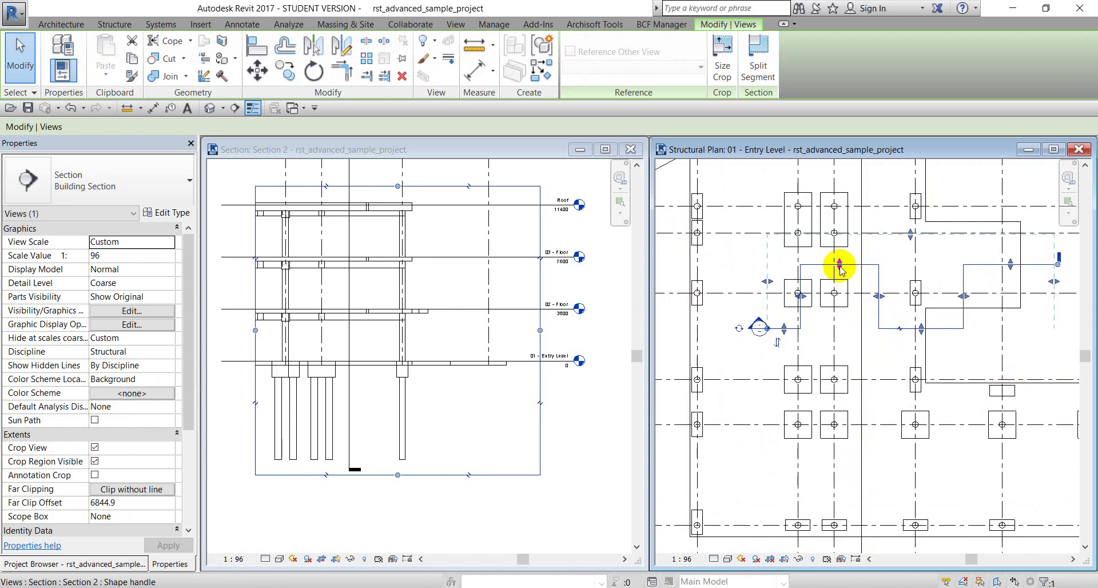
pyautogui.moveTo(840, 266); pyautogui.dragTo(847, 329)
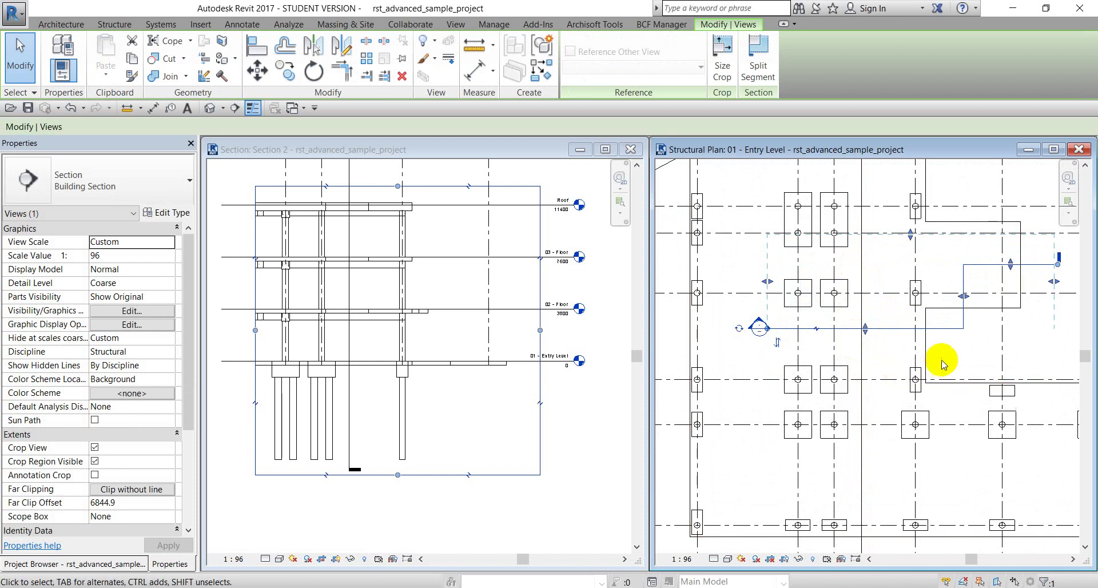
pyautogui.moveTo(966, 350); pyautogui.dragTo(870, 347, button='middle')
pyautogui.moveTo(914, 266); pyautogui.dragTo(911, 327)
pyautogui.scroll(-1, 866, 361)
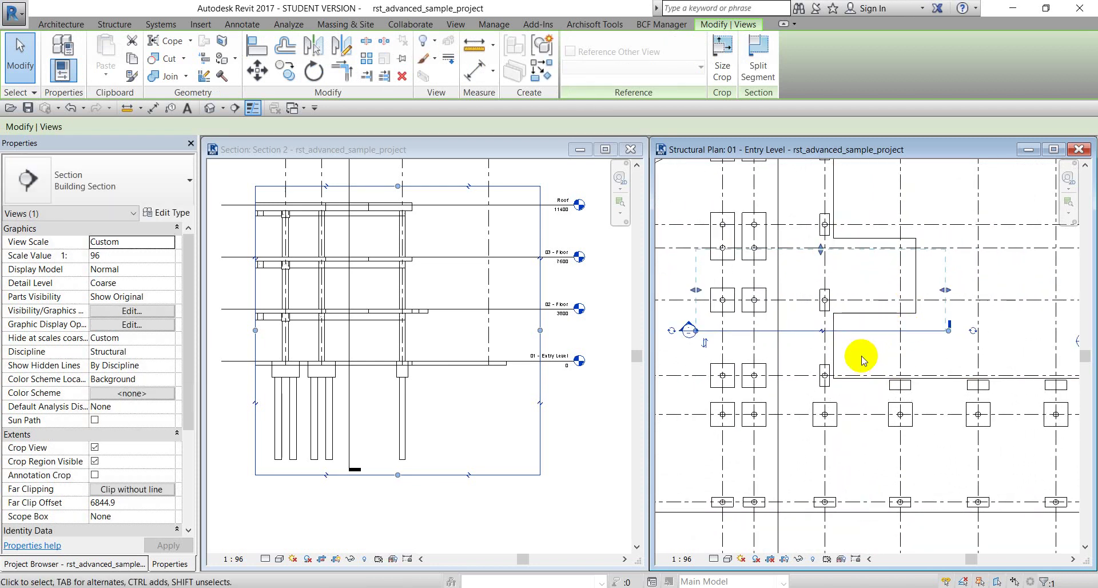
pyautogui.click(863, 355)
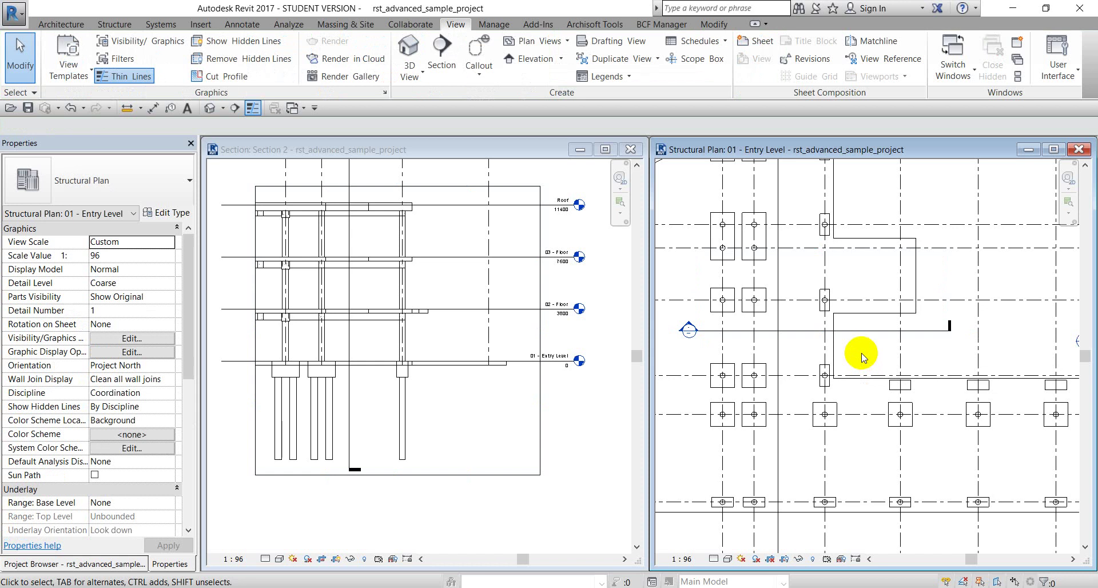
# Step: Switch to PowerPoint to read slide 23 on creating elevation views, and return to Revit
pyautogui.scroll(-2, 862, 356)
pyautogui.moveTo(858, 357); pyautogui.dragTo(873, 347, button='middle')
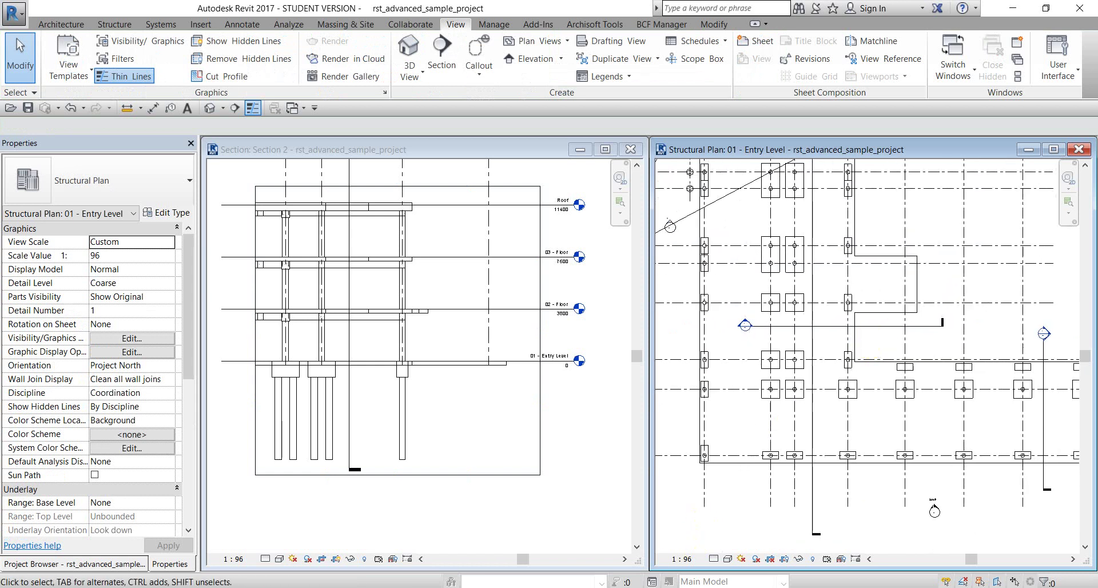
pyautogui.click(429, 584)
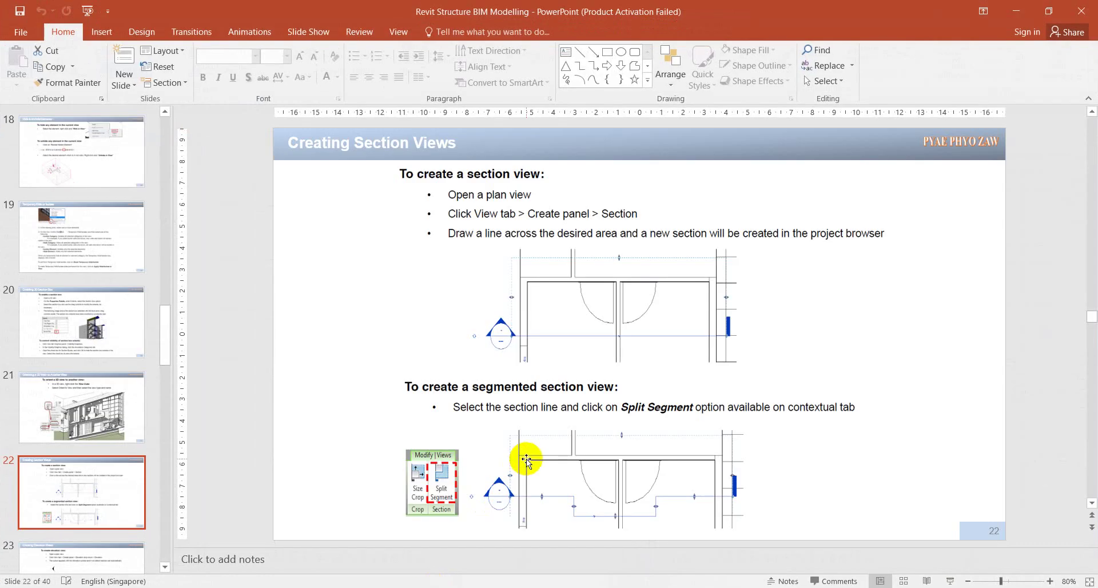
pyautogui.scroll(-3, 88, 367)
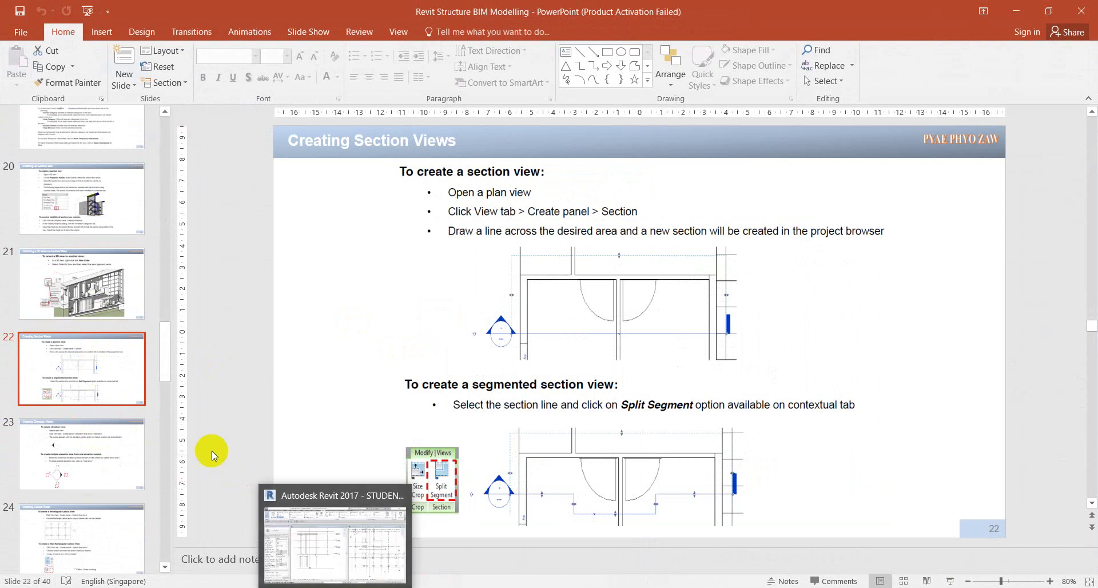
pyautogui.click(102, 444)
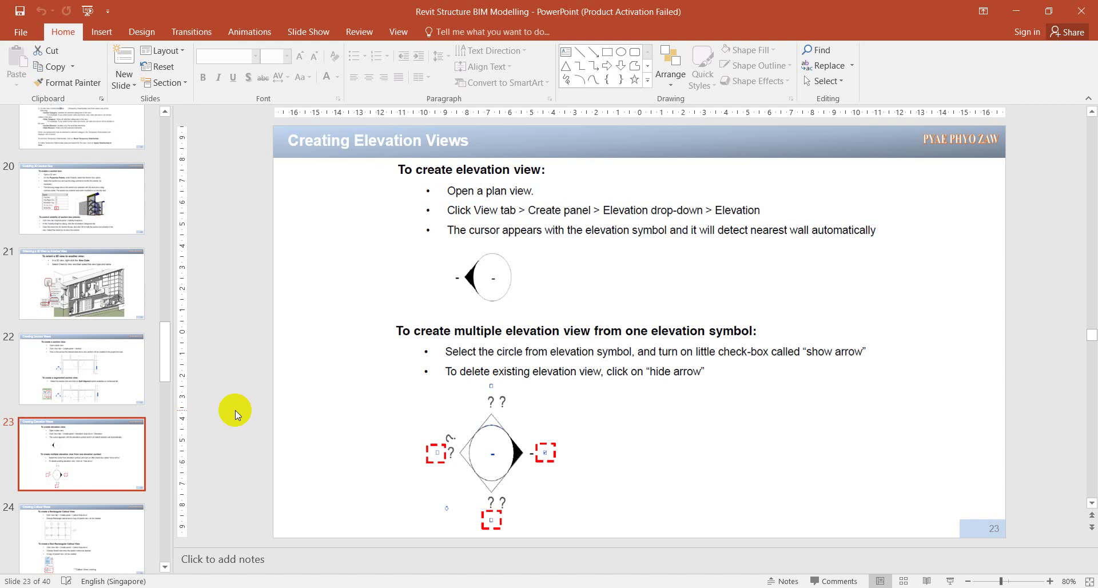
pyautogui.click(341, 587)
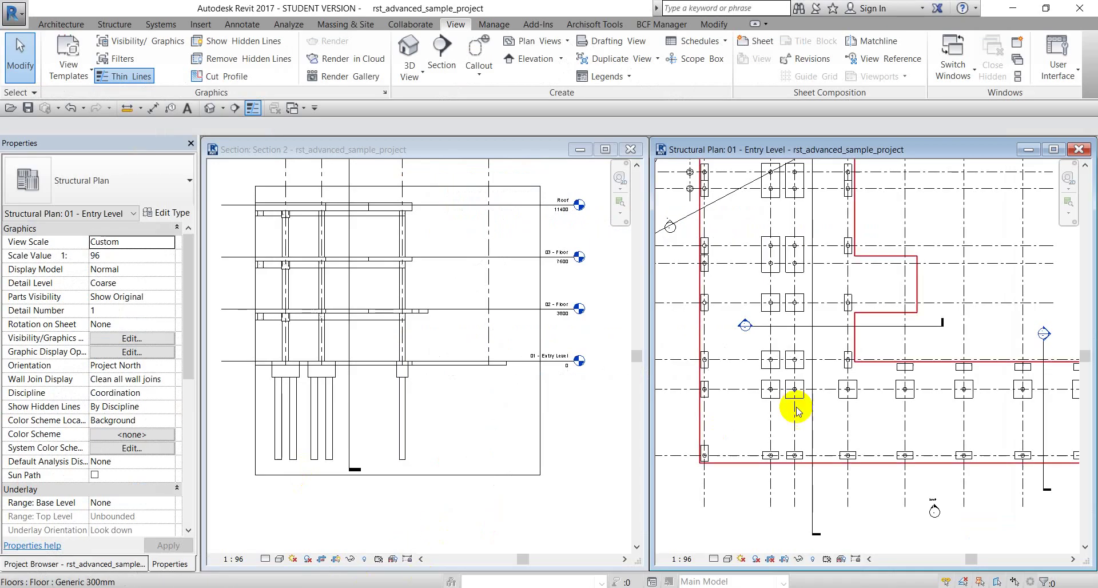
pyautogui.click(771, 435)
pyautogui.scroll(-3, 795, 436)
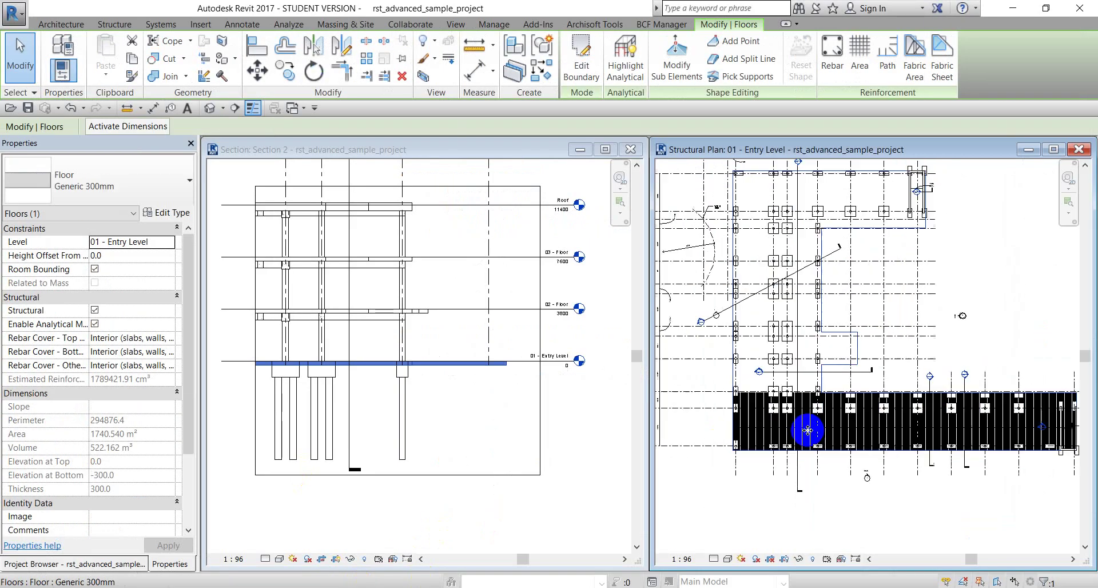
pyautogui.press('Escape')
pyautogui.scroll(3, 726, 351)
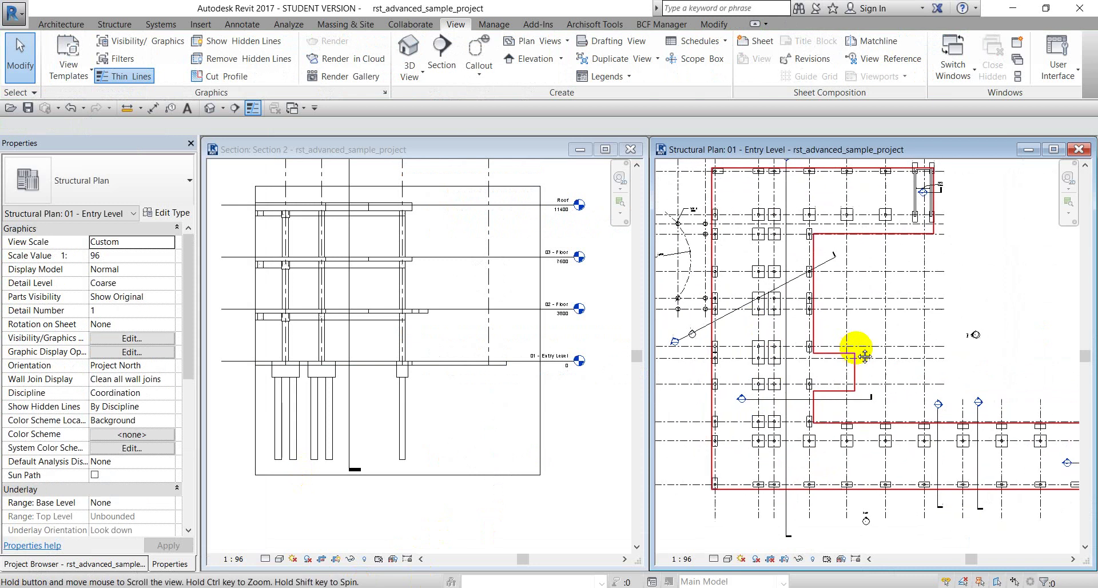
# Step: Place a Building Elevation in the open area beside the inner slab edge above the notch, facing the slab
pyautogui.click(561, 60)
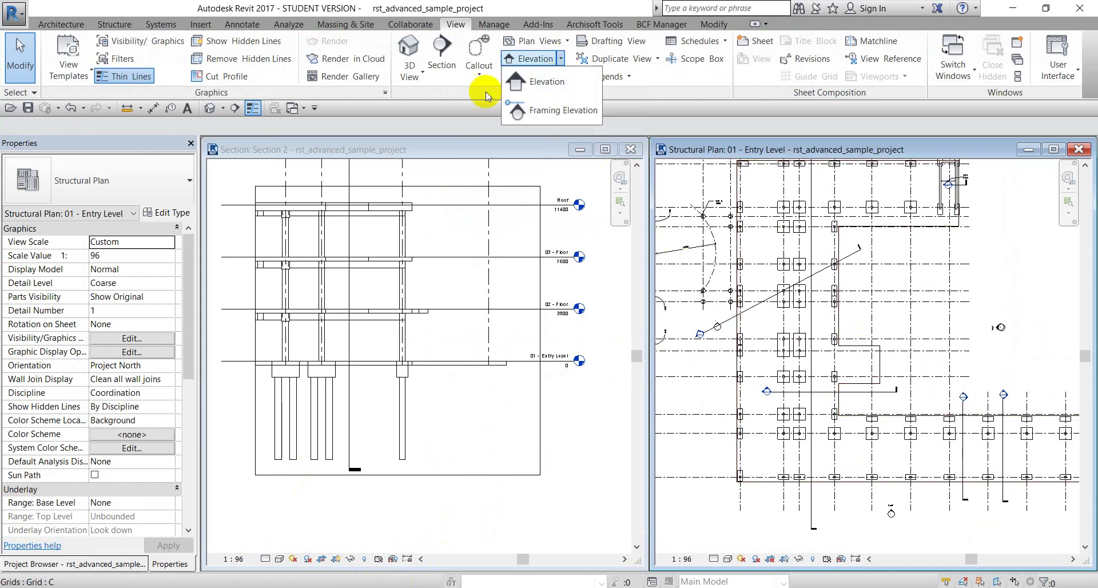
pyautogui.click(526, 60)
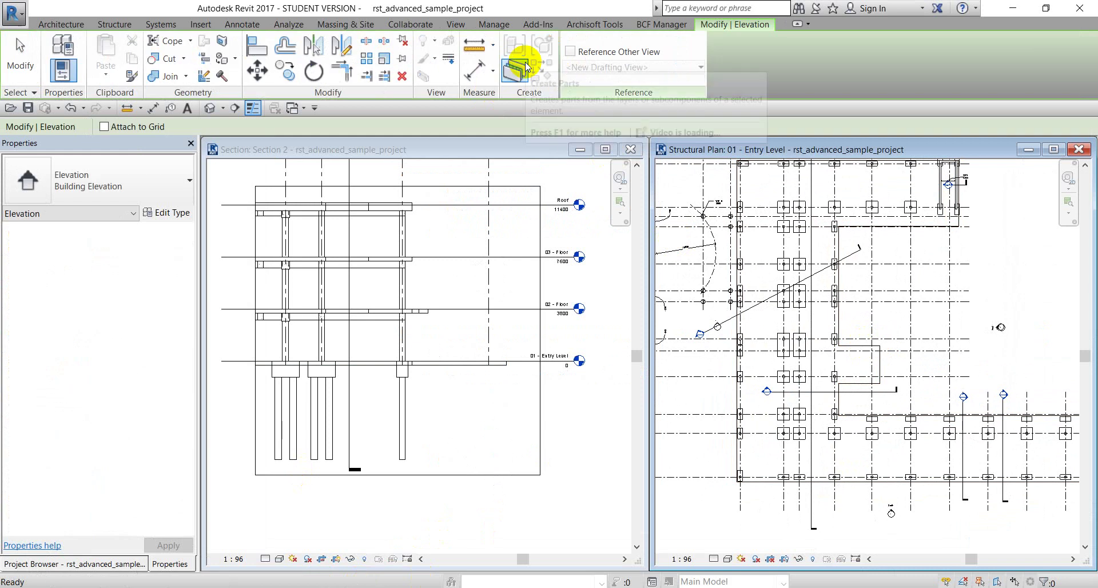
pyautogui.scroll(3, 844, 276)
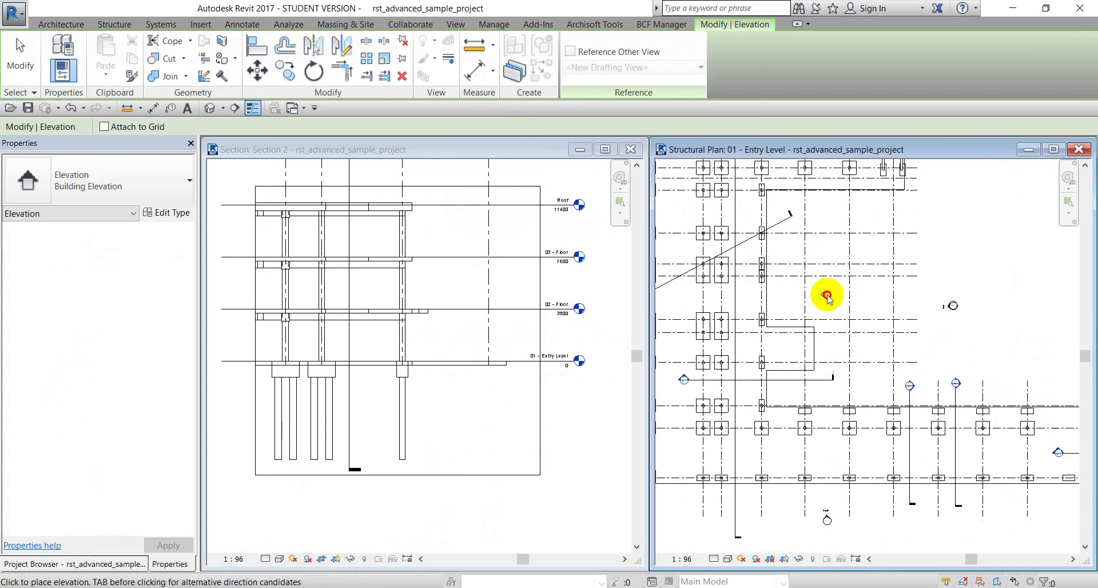
pyautogui.rightClick(942, 232)
pyautogui.click(957, 241)
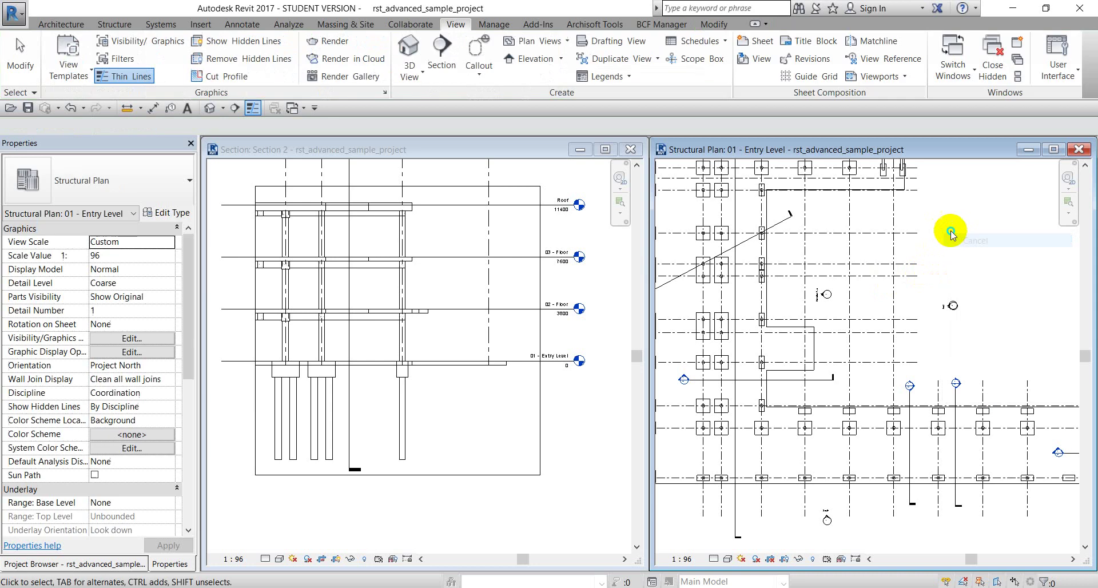
pyautogui.rightClick(946, 231)
pyautogui.click(954, 235)
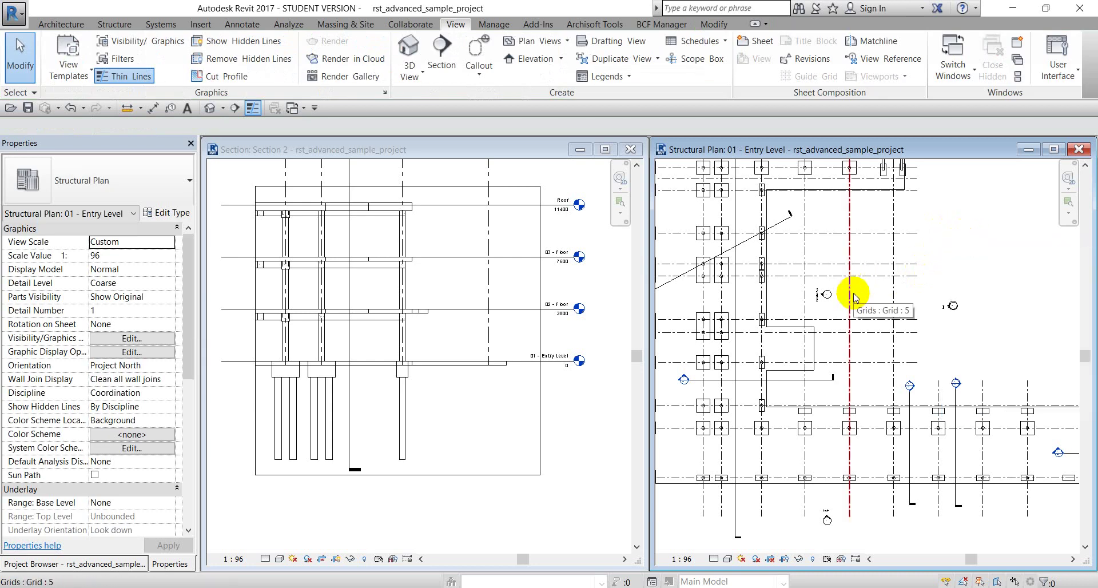
# Step: Delete the elevation view placed beside the inner slab edge
pyautogui.click(826, 296)
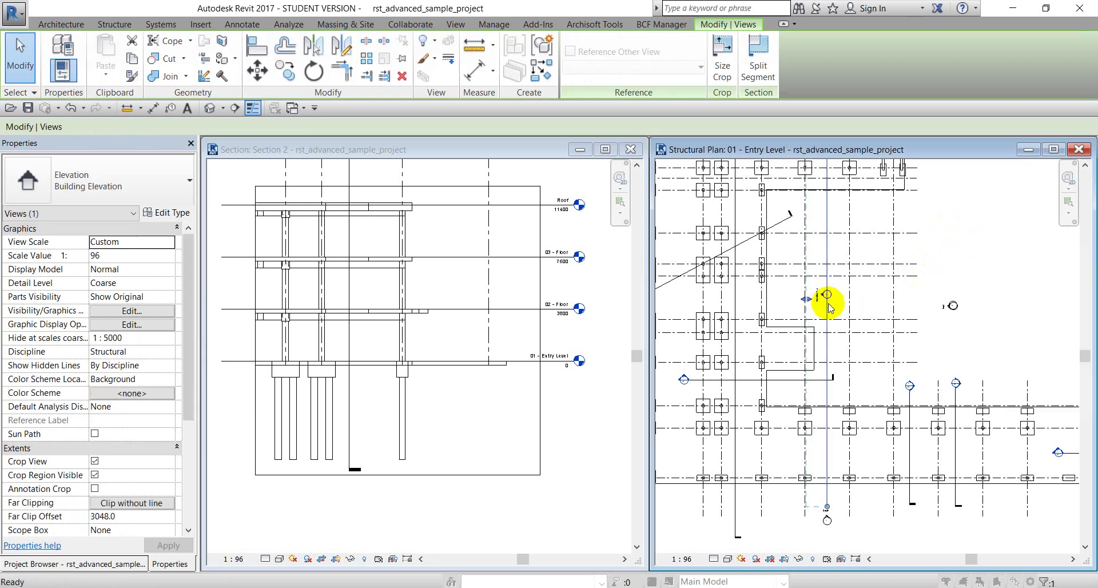
pyautogui.press('Delete')
pyautogui.click(602, 347)
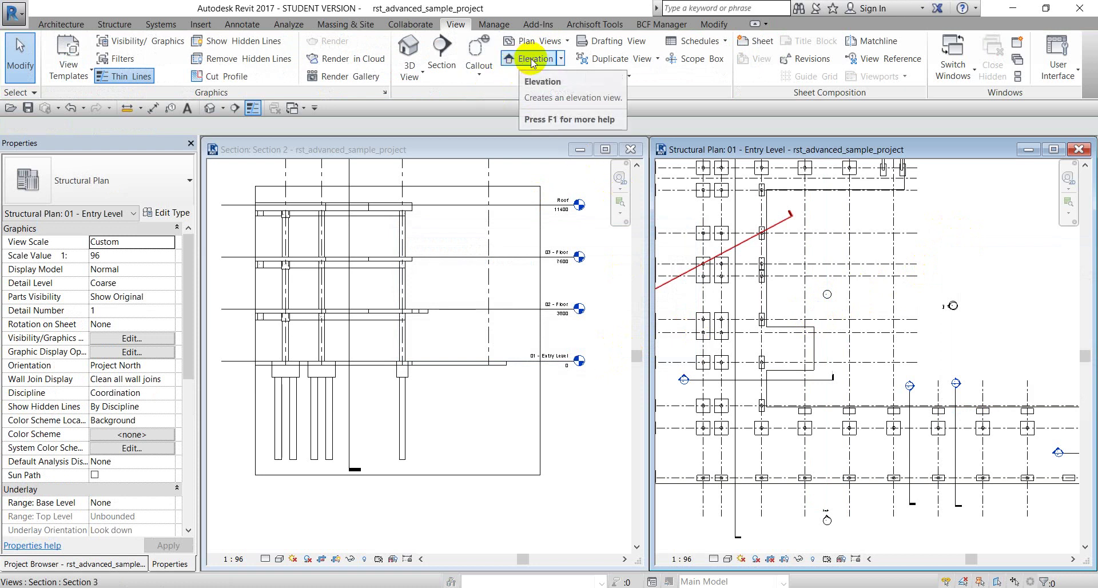
# Step: Start the Elevation tool and preview the marker's direction near the inner slab edge and along the building's lower edge
pyautogui.click(562, 58)
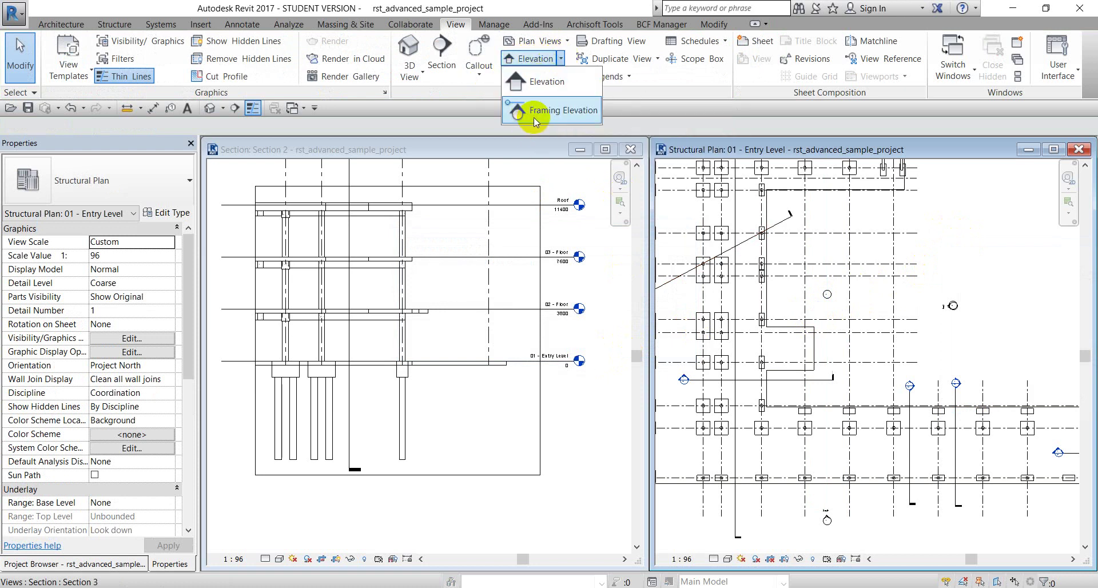
pyautogui.click(535, 82)
pyautogui.scroll(2, 781, 271)
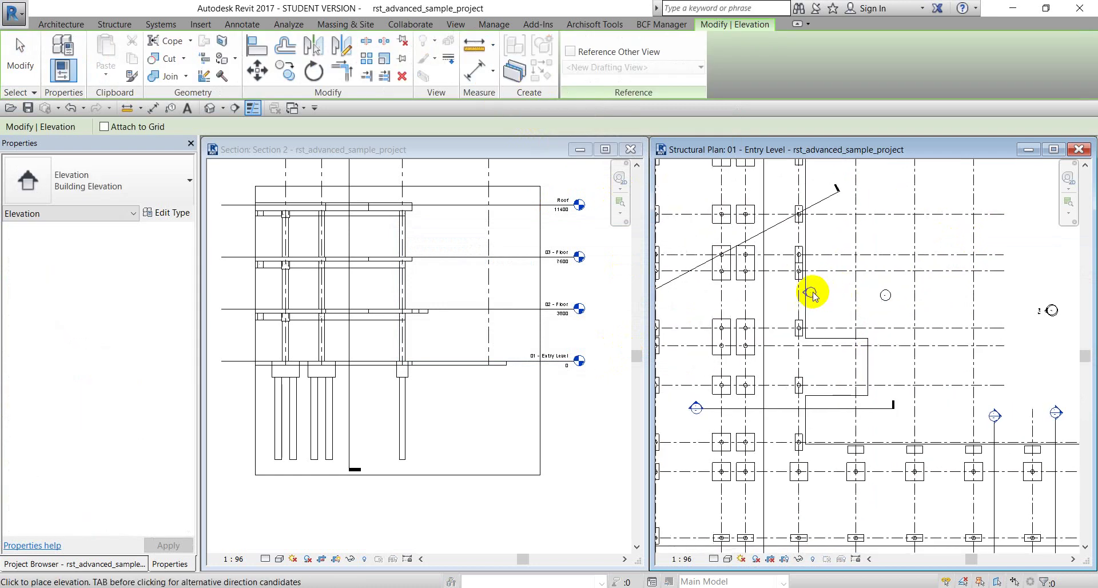
pyautogui.scroll(3, 818, 291)
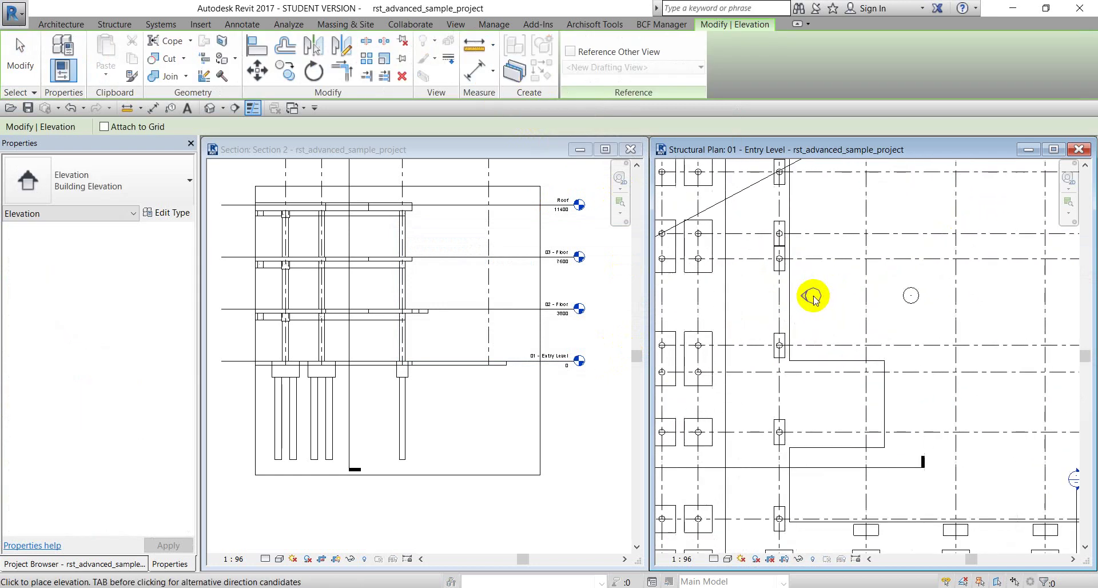
pyautogui.scroll(-3, 810, 295)
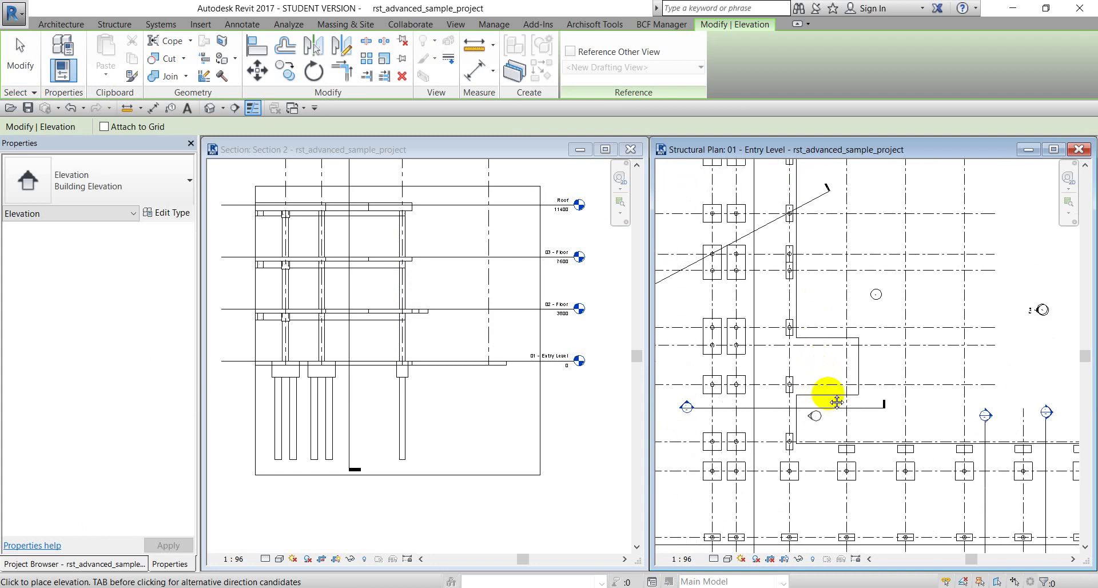
pyautogui.moveTo(837, 402); pyautogui.dragTo(875, 199, button='middle')
pyautogui.scroll(-2, 833, 309)
pyautogui.scroll(2, 851, 344)
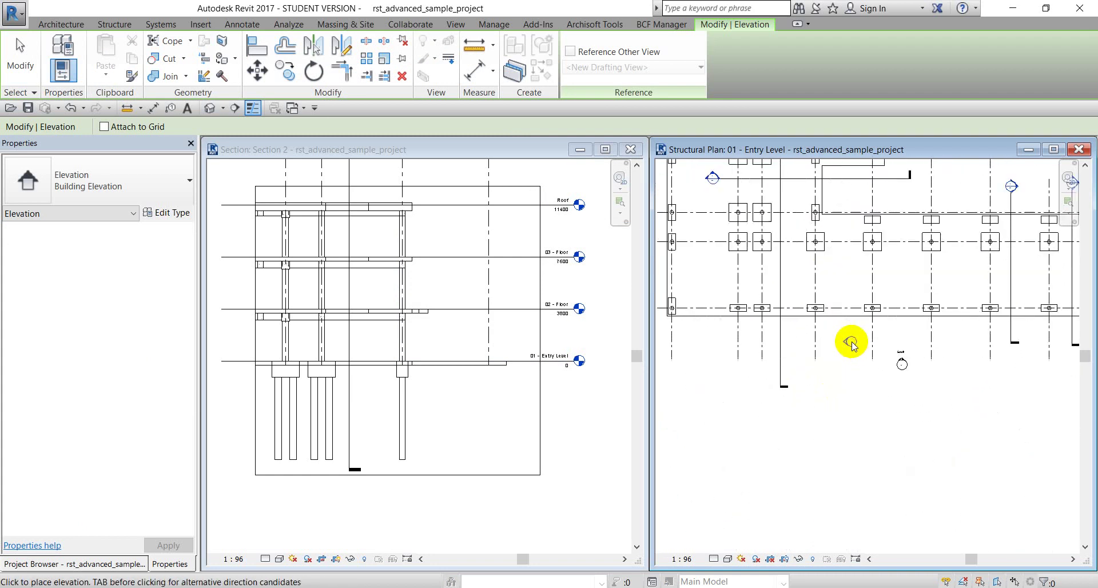
pyautogui.moveTo(821, 336); pyautogui.dragTo(866, 363, button='middle')
# Step: Check the available elevation types and preview the Building Elevation marker's direction around the slab notch
pyautogui.click(152, 196)
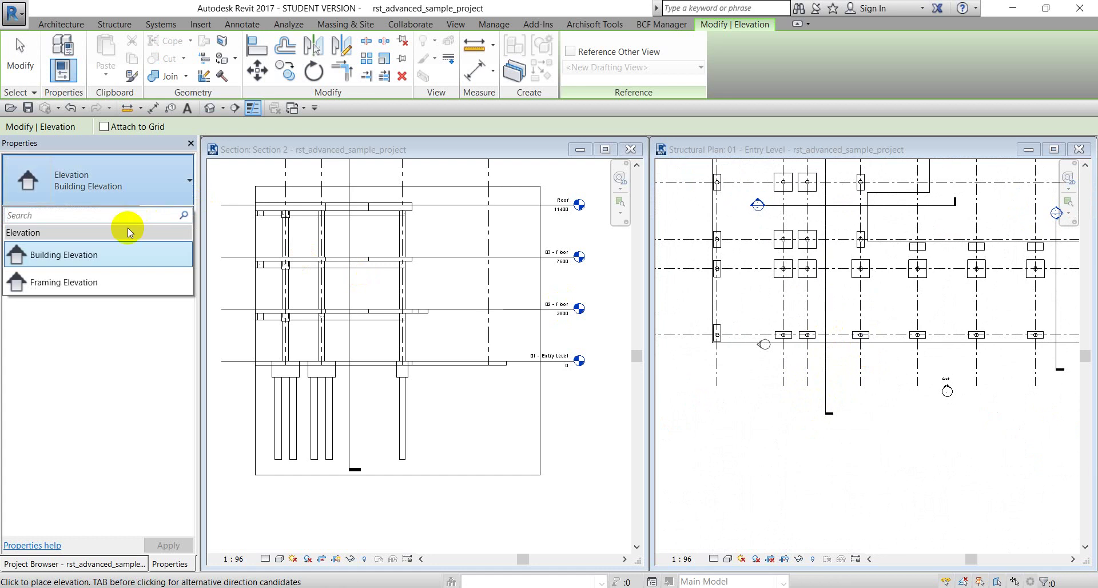
pyautogui.click(119, 147)
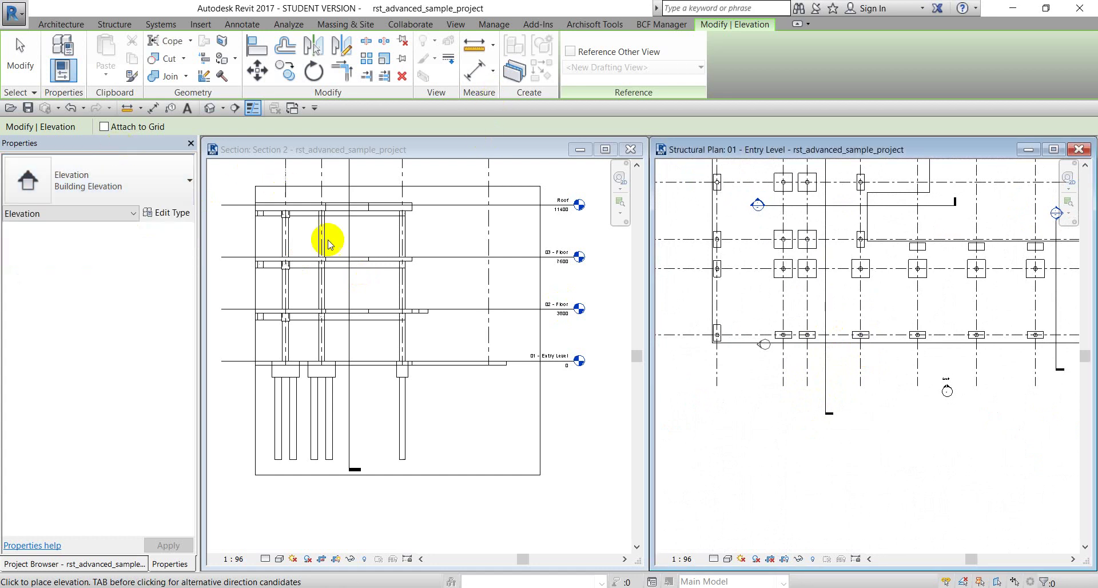
pyautogui.scroll(-4, 763, 343)
pyautogui.scroll(4, 763, 389)
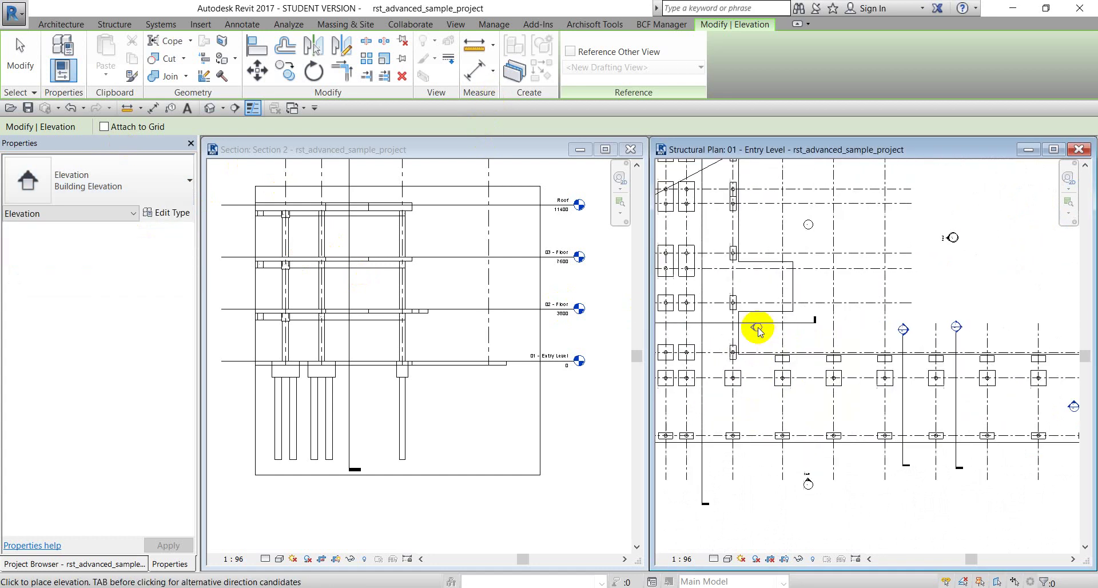
pyautogui.scroll(1, 800, 280)
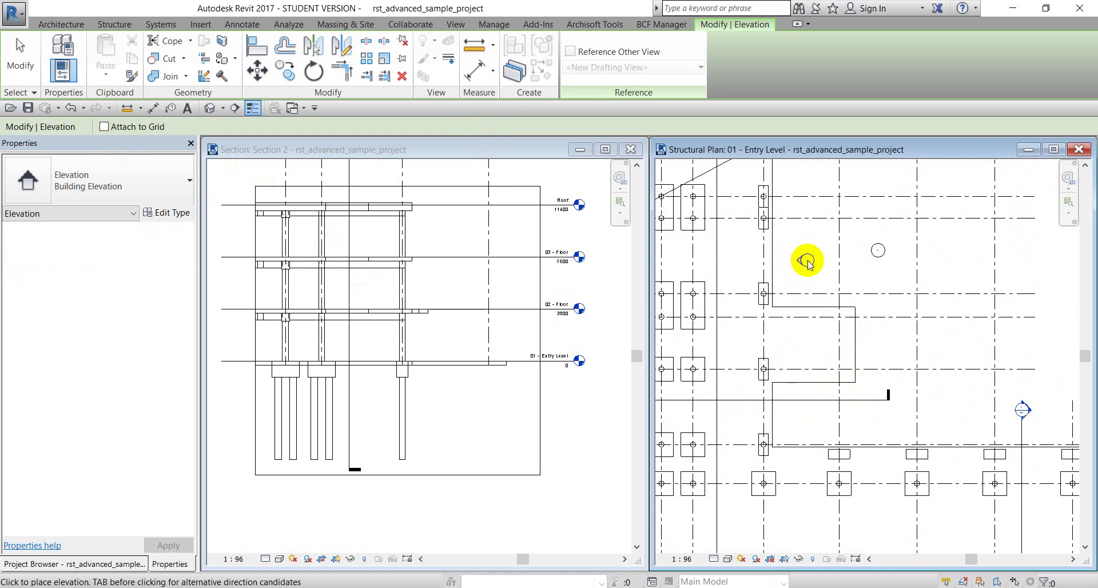
pyautogui.scroll(2, 808, 263)
pyautogui.scroll(-3, 805, 264)
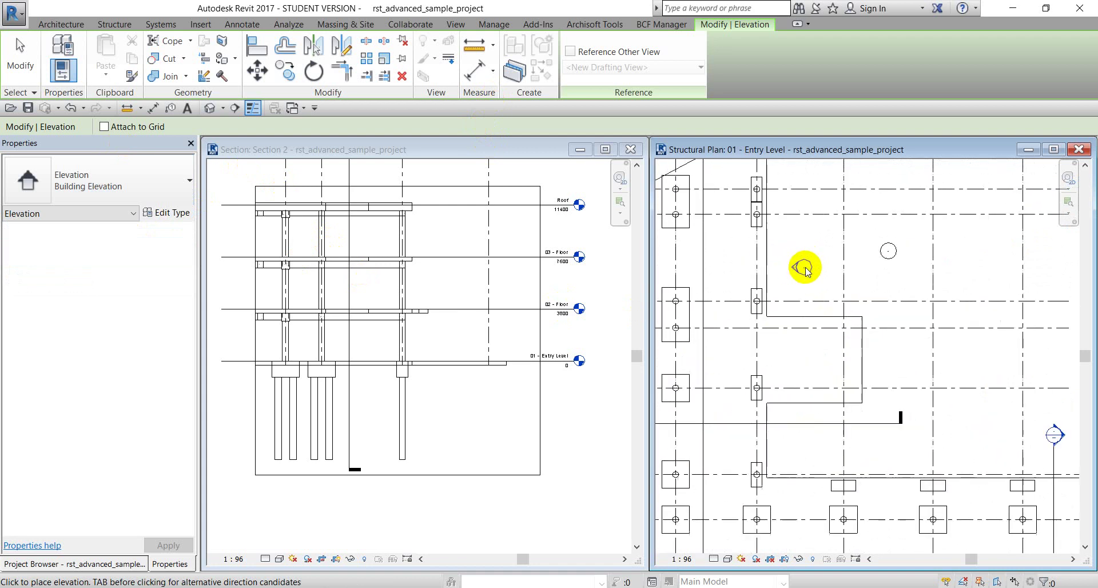
pyautogui.scroll(2, 808, 262)
pyautogui.scroll(-4, 784, 240)
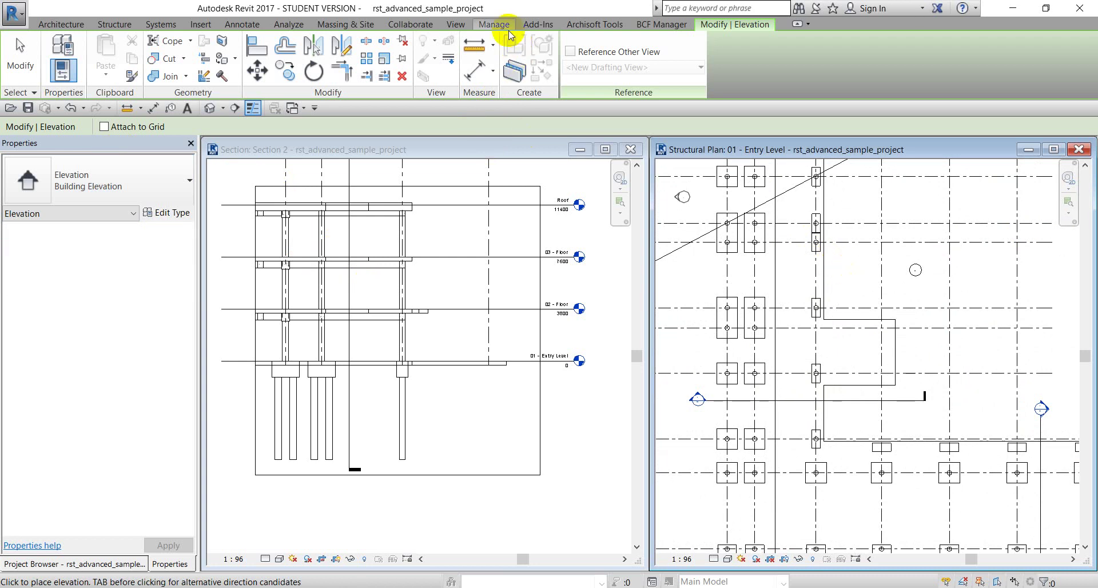
# Step: Switch the elevation type to Framing Elevation and preview its marker around the building's grids and slab edges
pyautogui.click(166, 179)
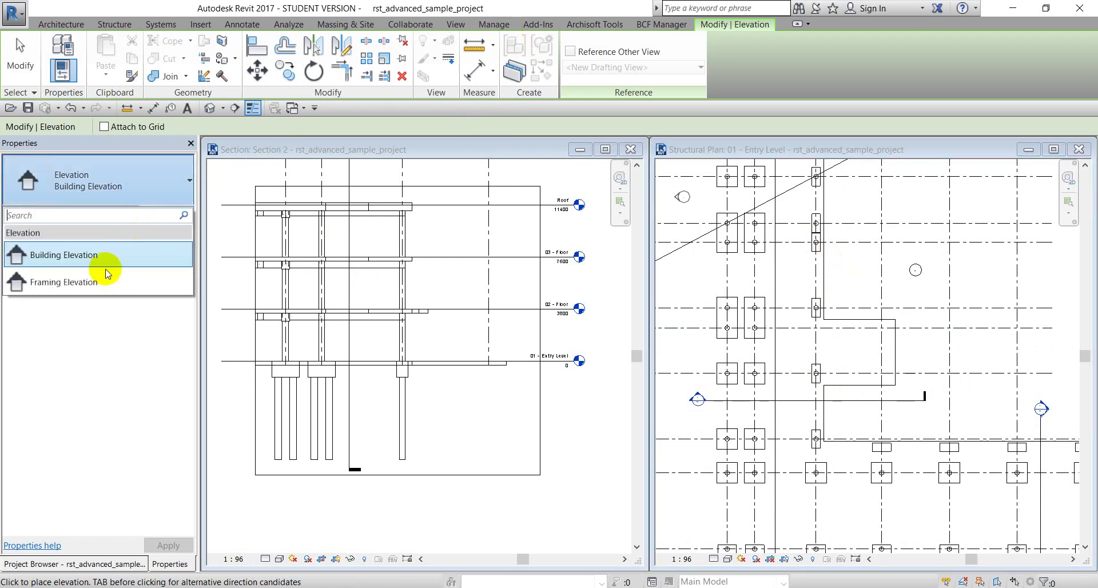
pyautogui.click(102, 282)
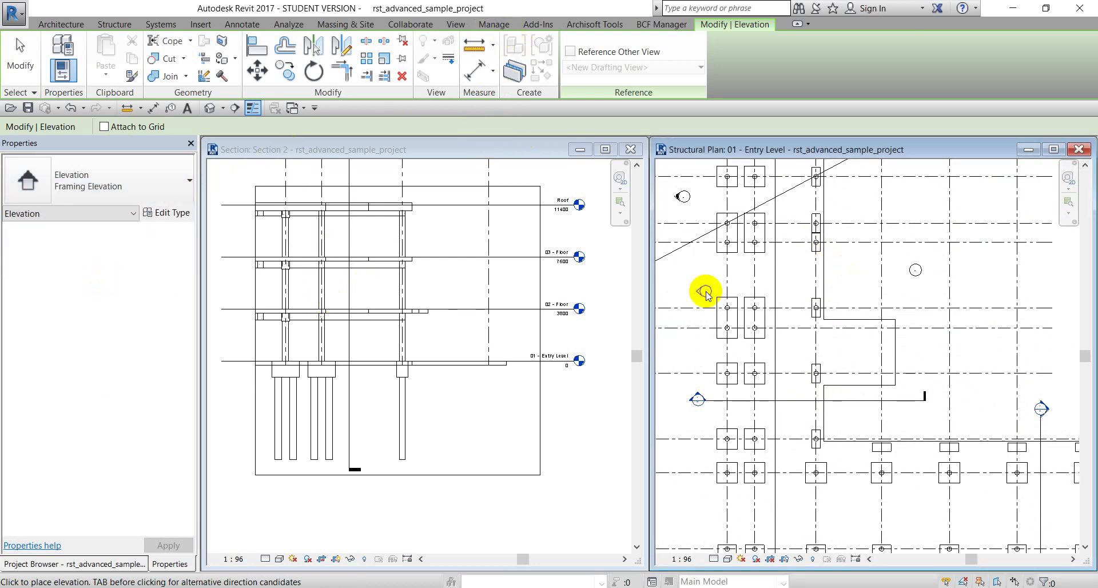
pyautogui.scroll(-1, 823, 326)
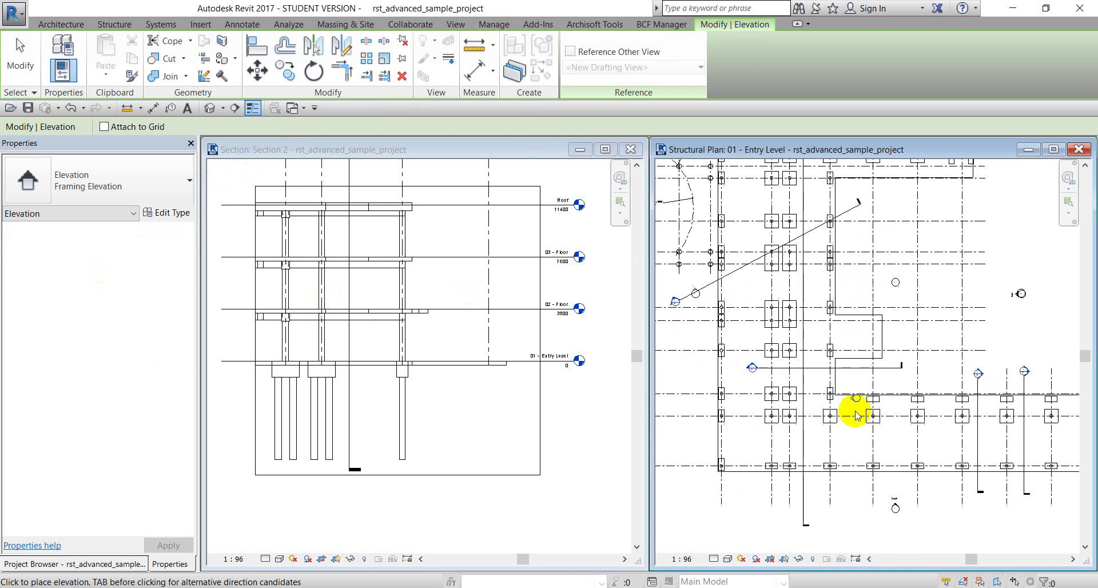
pyautogui.scroll(-1, 847, 481)
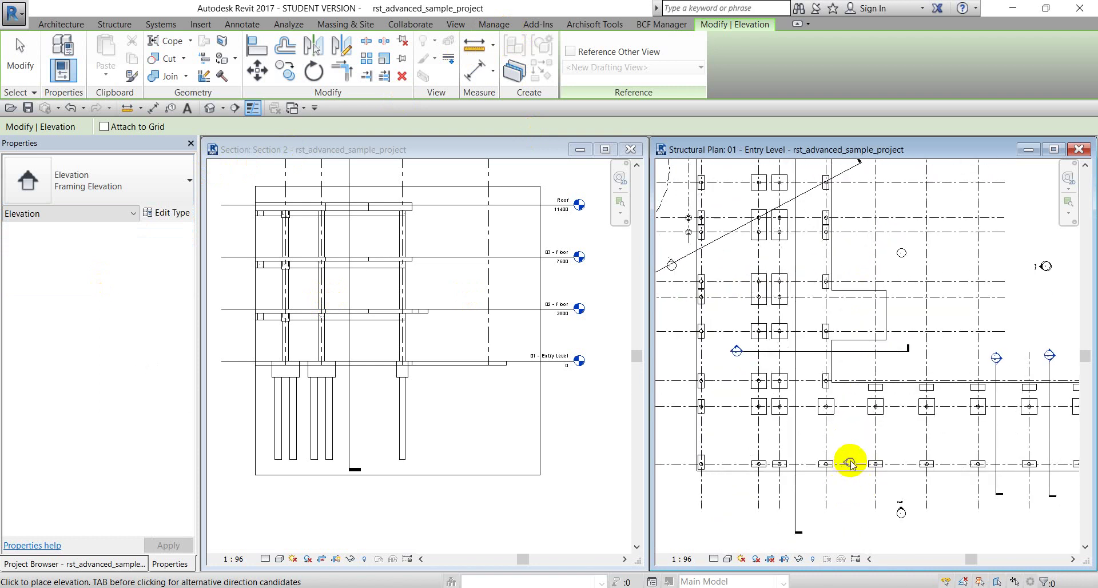
pyautogui.scroll(-1, 856, 420)
pyautogui.moveTo(859, 290); pyautogui.dragTo(850, 305, button='middle')
pyautogui.scroll(1, 850, 304)
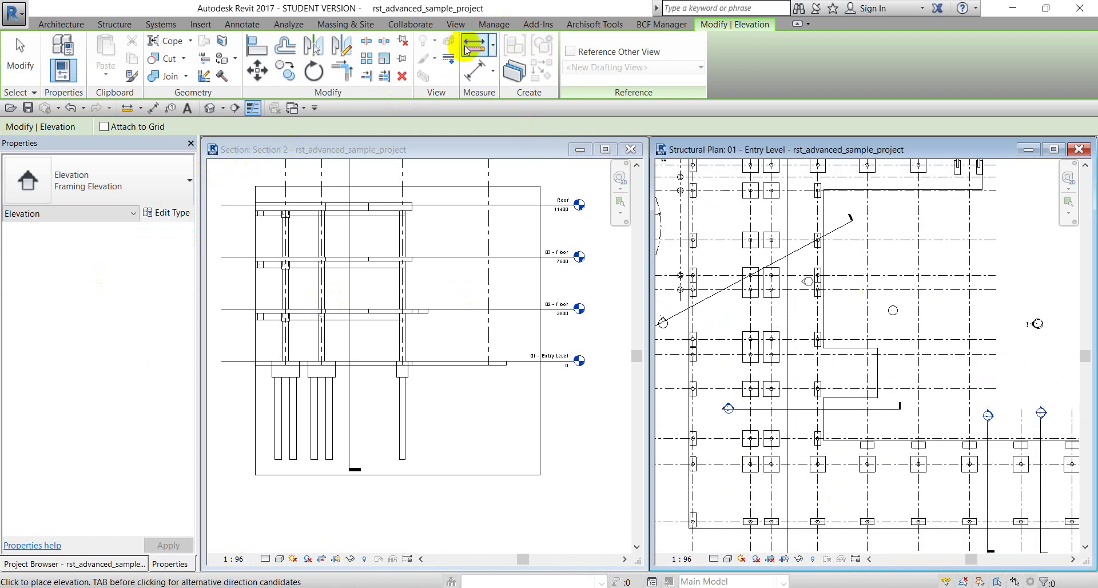
# Step: Place a Framing Elevation in the open area beside the inner slab edge above the notch, facing the slab
pyautogui.click(455, 24)
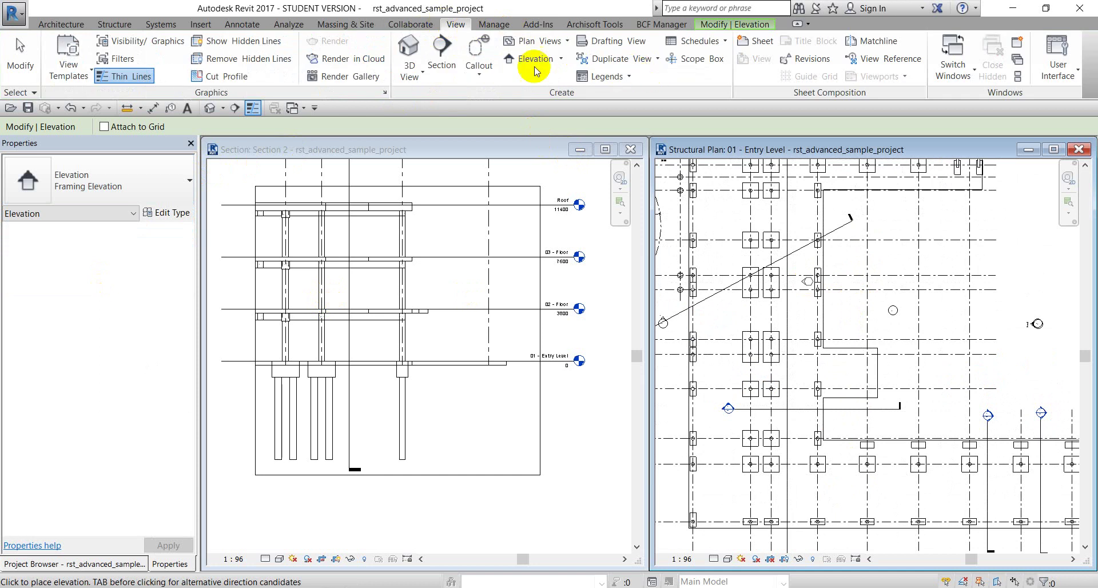
pyautogui.click(560, 60)
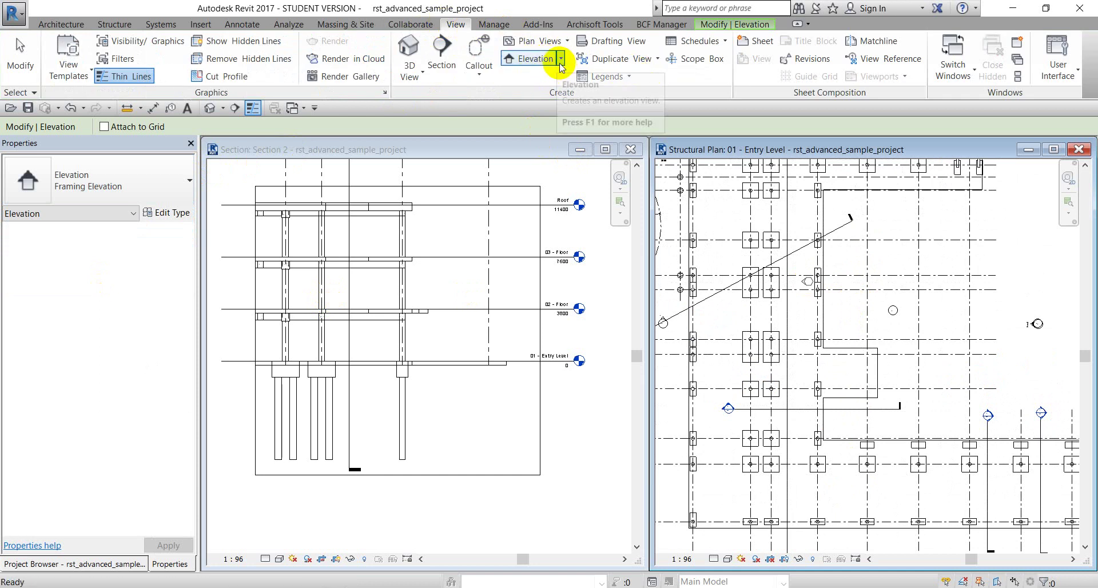
pyautogui.click(546, 81)
pyautogui.scroll(2, 849, 326)
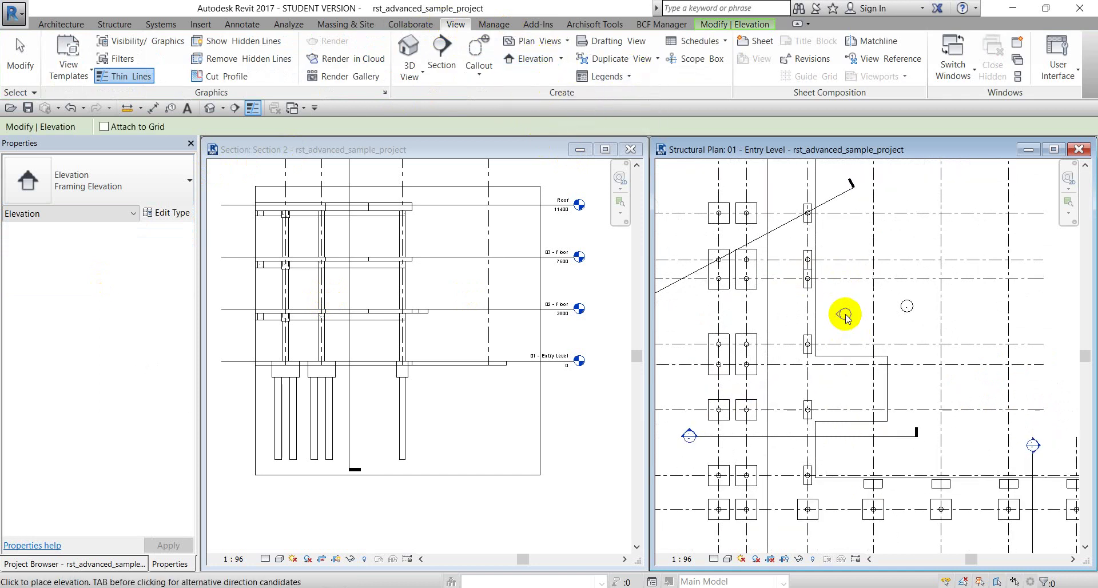
pyautogui.rightClick(885, 227)
pyautogui.click(901, 232)
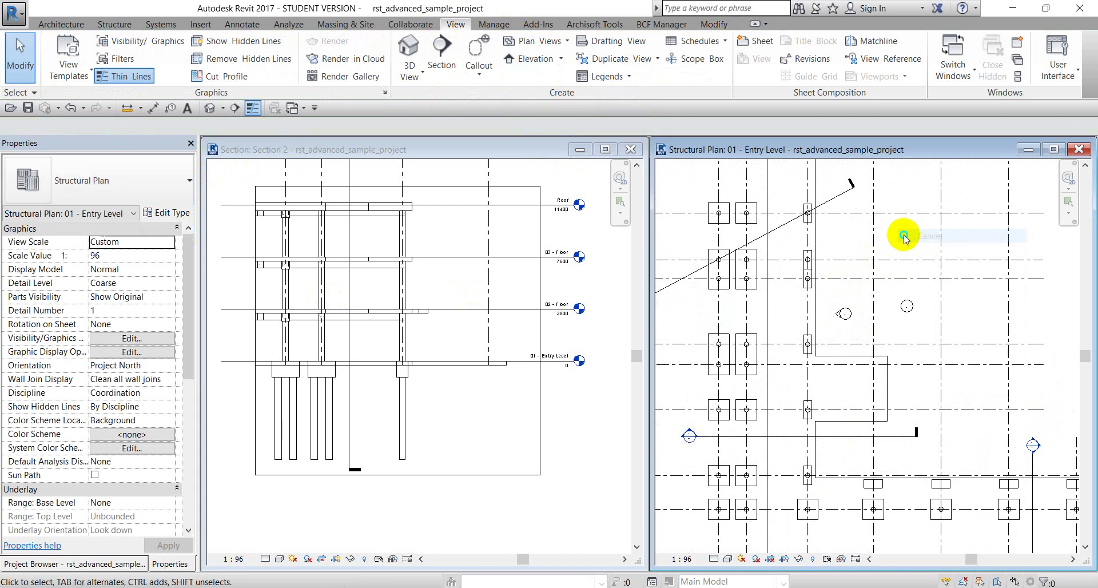
pyautogui.rightClick(904, 239)
pyautogui.click(919, 251)
pyautogui.scroll(3, 839, 309)
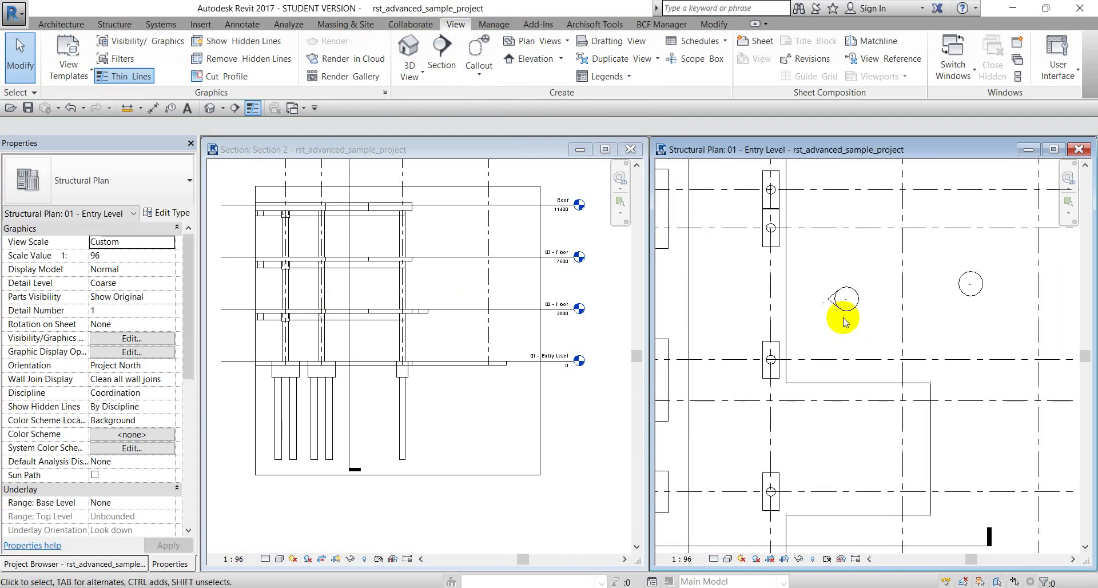
# Step: Open the elevation view of the new framing elevation from its marker in the plan
pyautogui.click(840, 309)
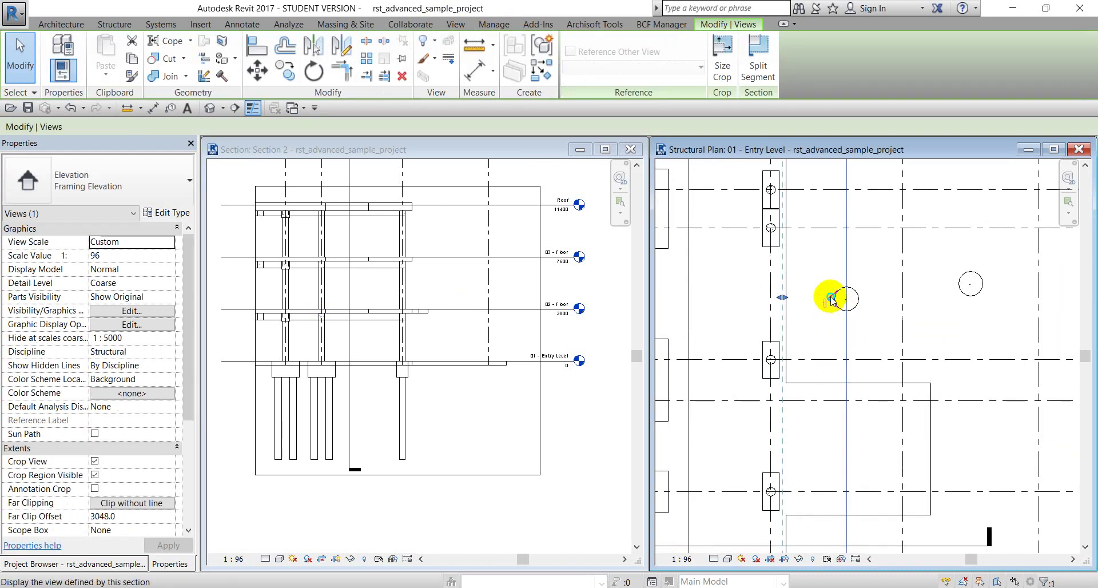
pyautogui.rightClick(831, 299)
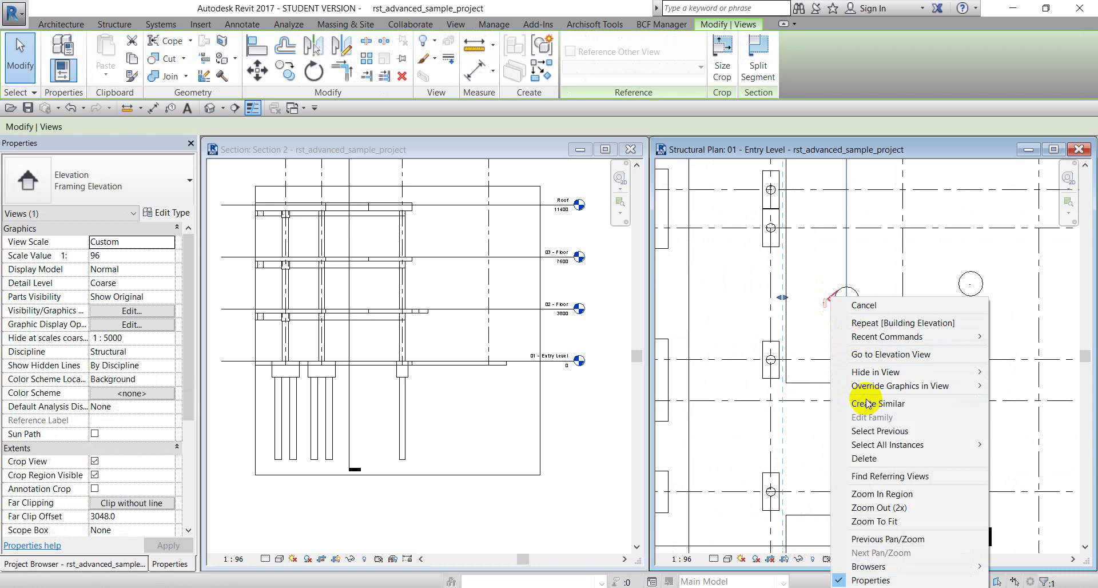
pyautogui.click(884, 354)
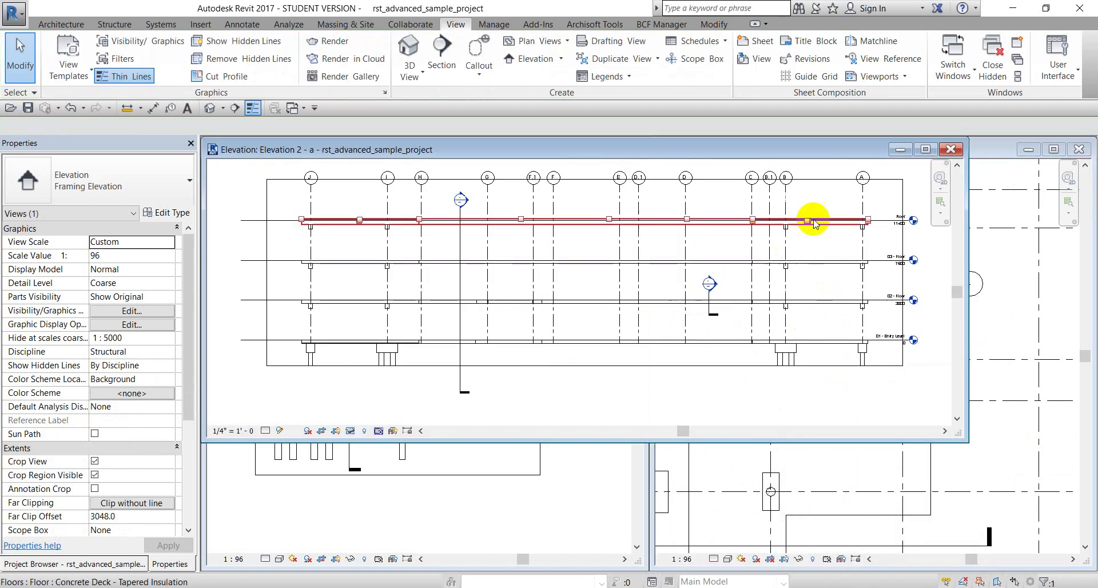
# Step: Close the Section 2 view and tile the framing elevation beside the structural plan
pyautogui.click(559, 489)
pyautogui.click(631, 152)
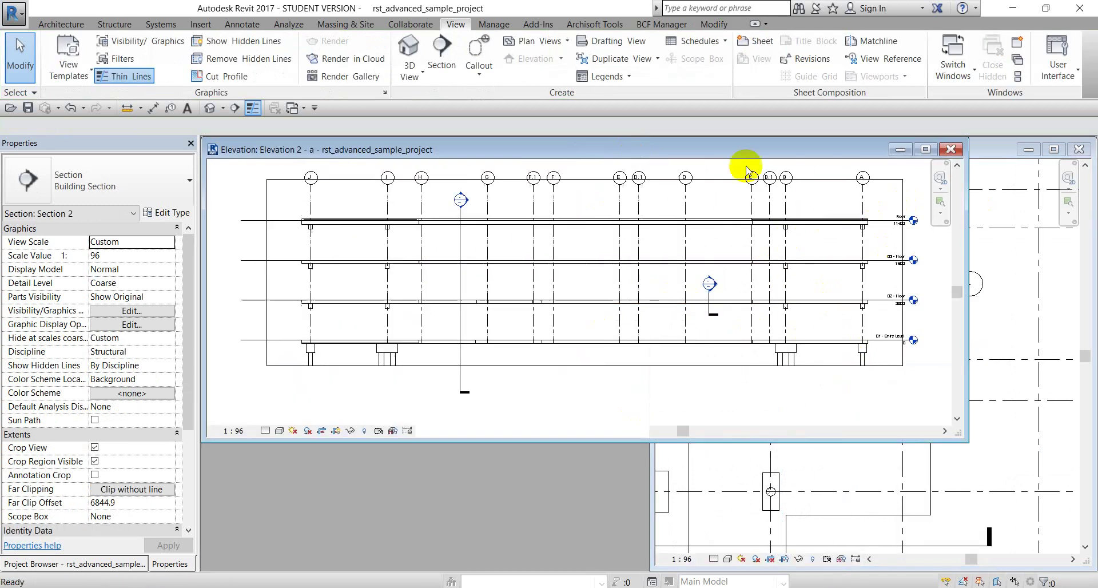
pyautogui.click(1018, 76)
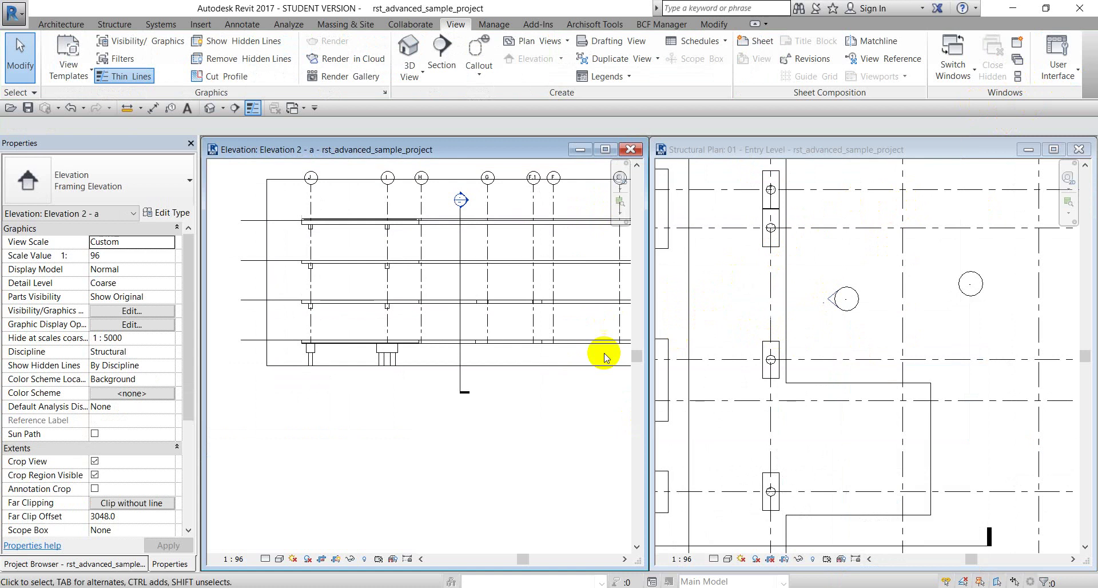
pyautogui.scroll(-3, 521, 419)
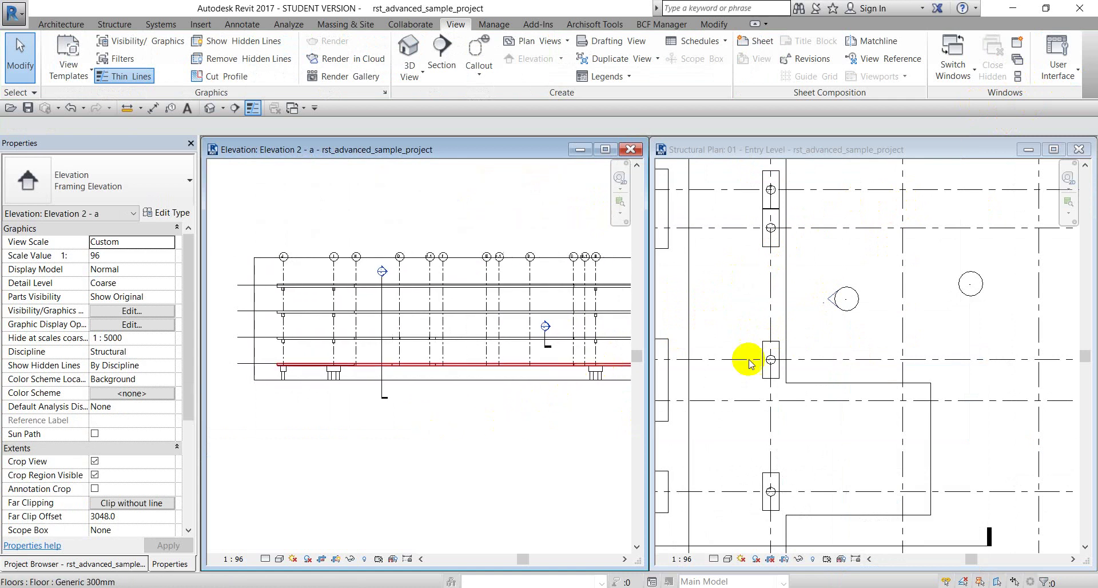
# Step: Adjust the framing elevation's far clip plane in the plan, leaving it past the nearest column row at an offset of 5626.8
pyautogui.scroll(-3, 818, 338)
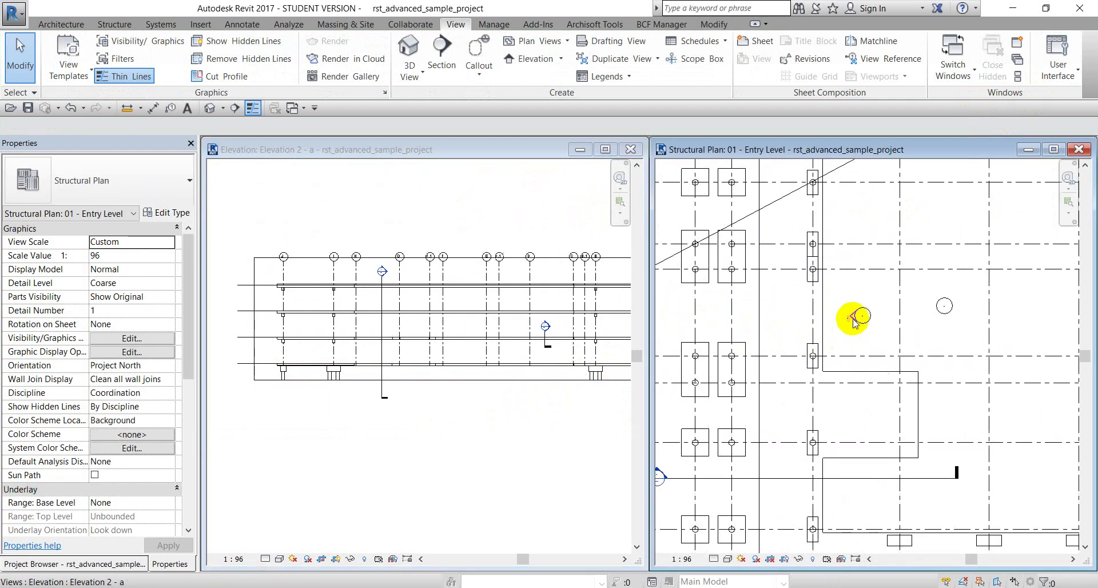
pyautogui.click(857, 316)
pyautogui.scroll(-4, 846, 337)
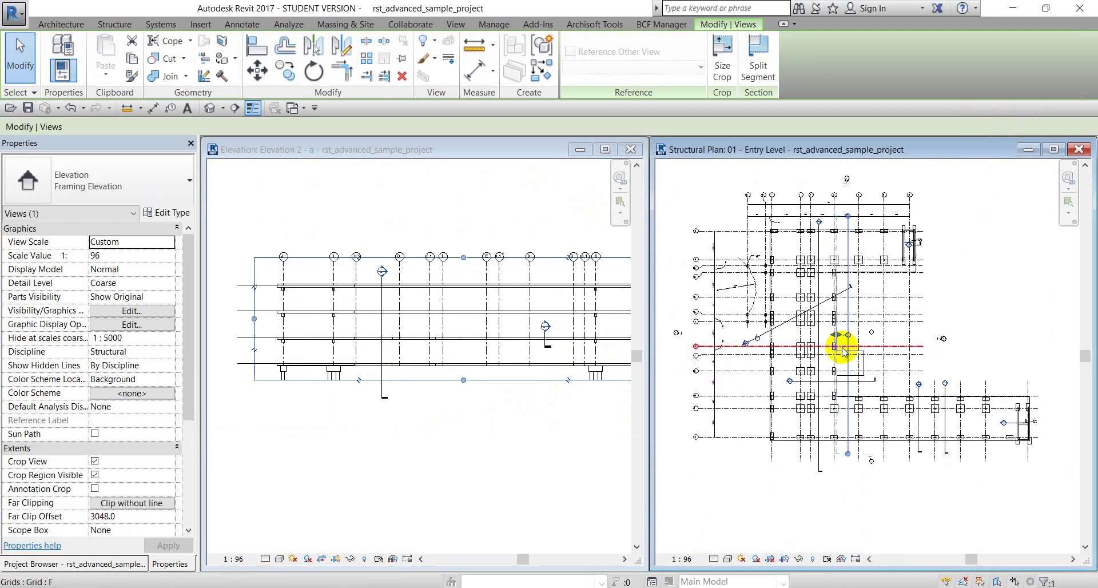
pyautogui.scroll(5, 843, 350)
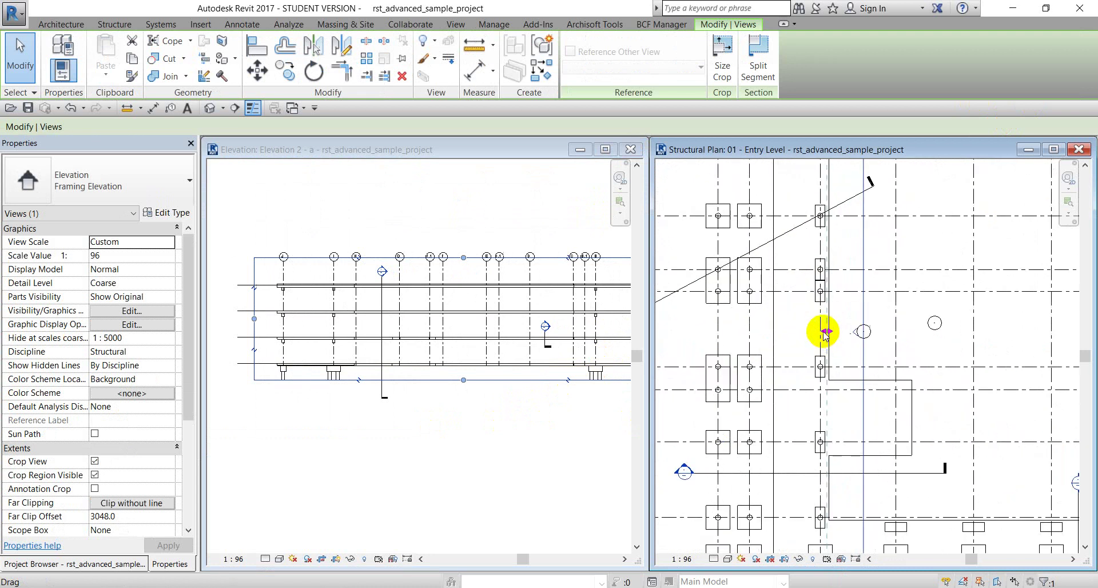
pyautogui.moveTo(825, 331); pyautogui.dragTo(793, 332)
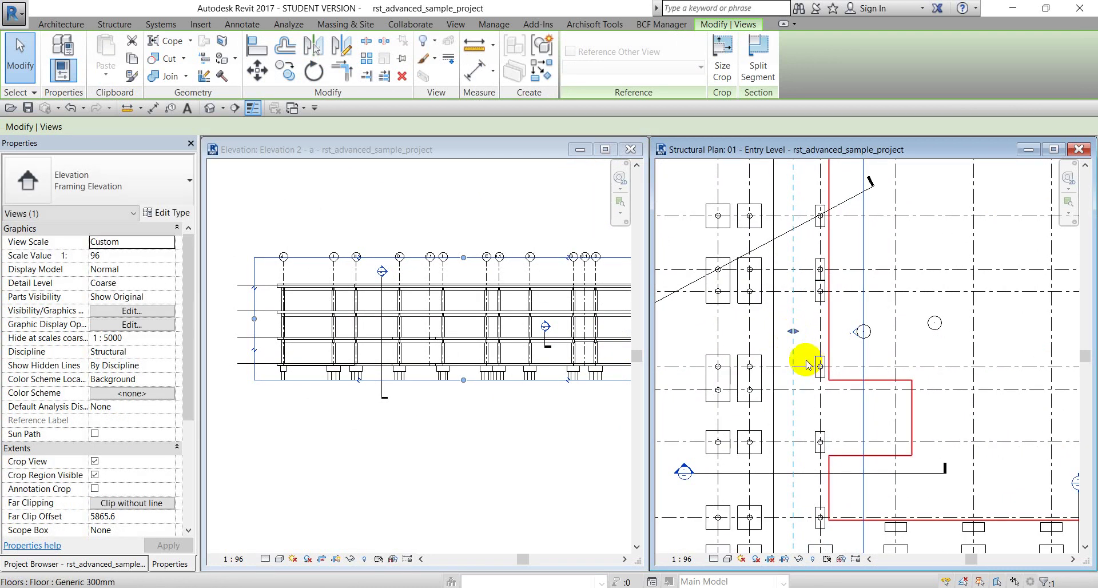
pyautogui.moveTo(797, 332); pyautogui.dragTo(835, 331)
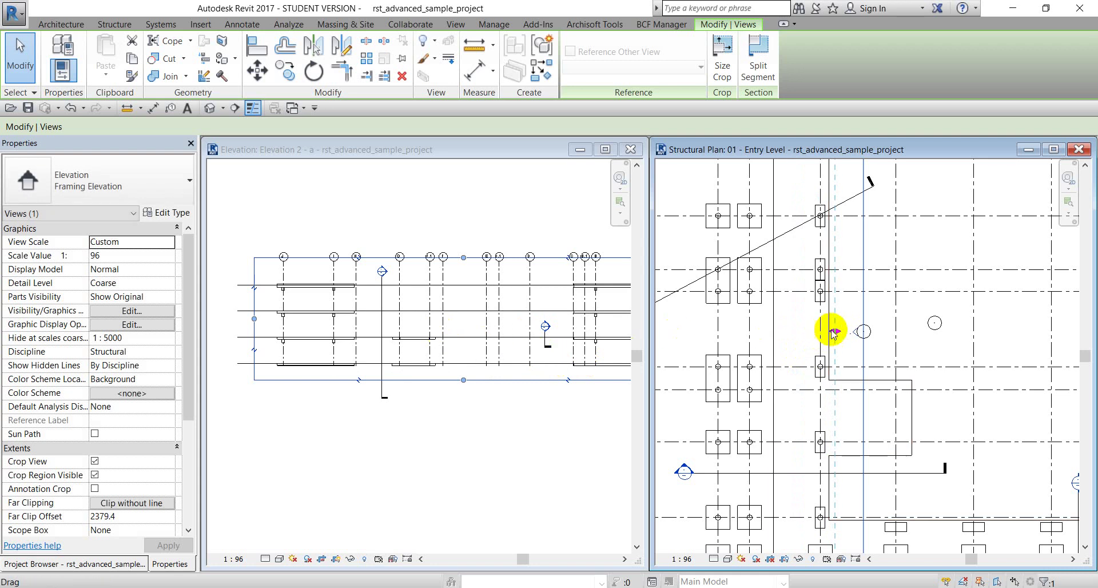
pyautogui.moveTo(834, 332); pyautogui.dragTo(796, 331)
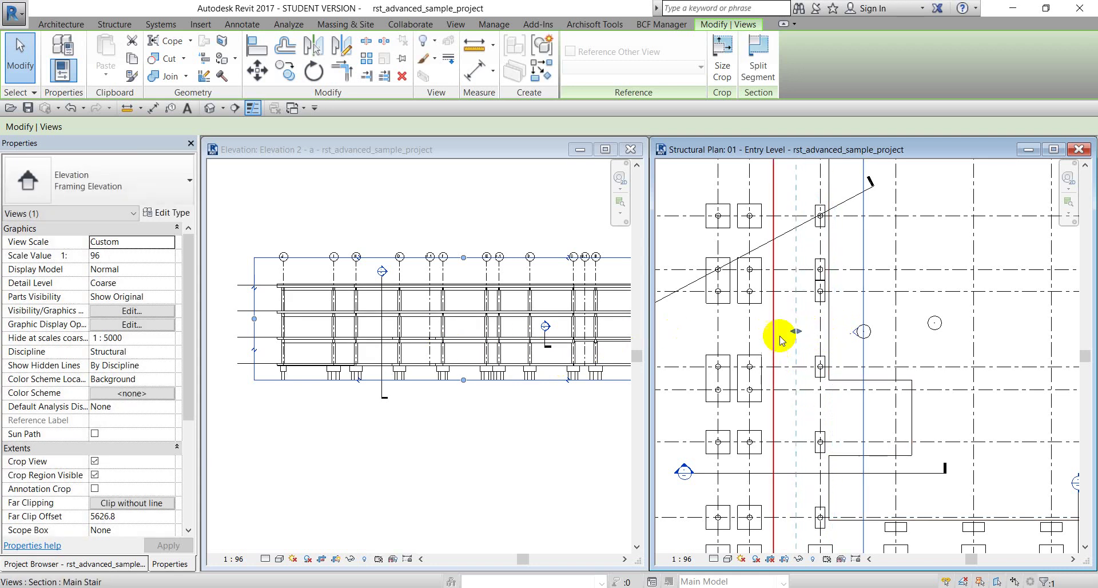
# Step: Review the framing elevation's Far Clipping options and examine its clip extents in the plan
pyautogui.click(140, 503)
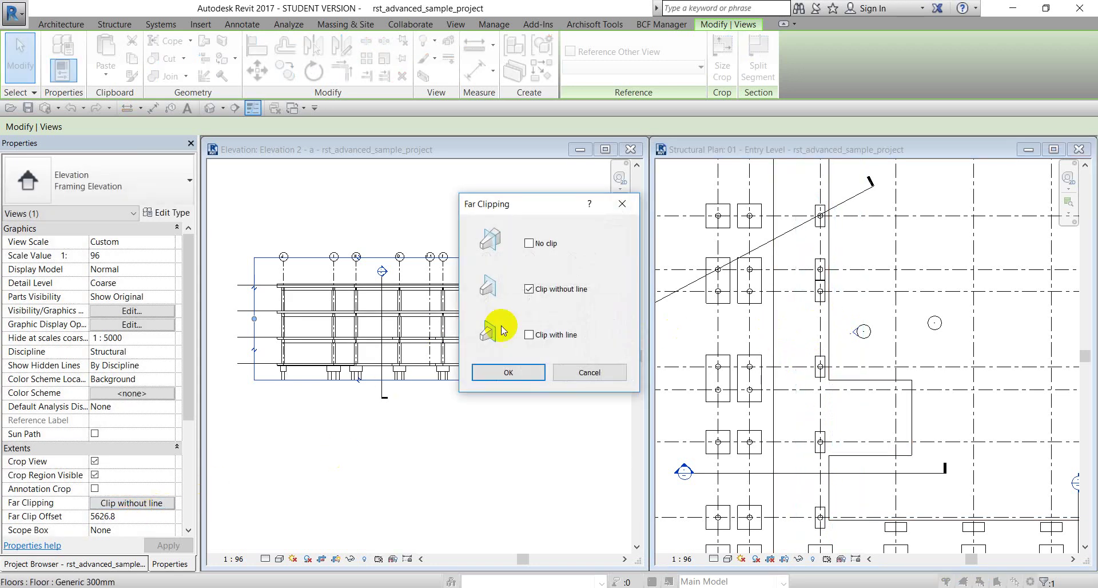
pyautogui.click(590, 372)
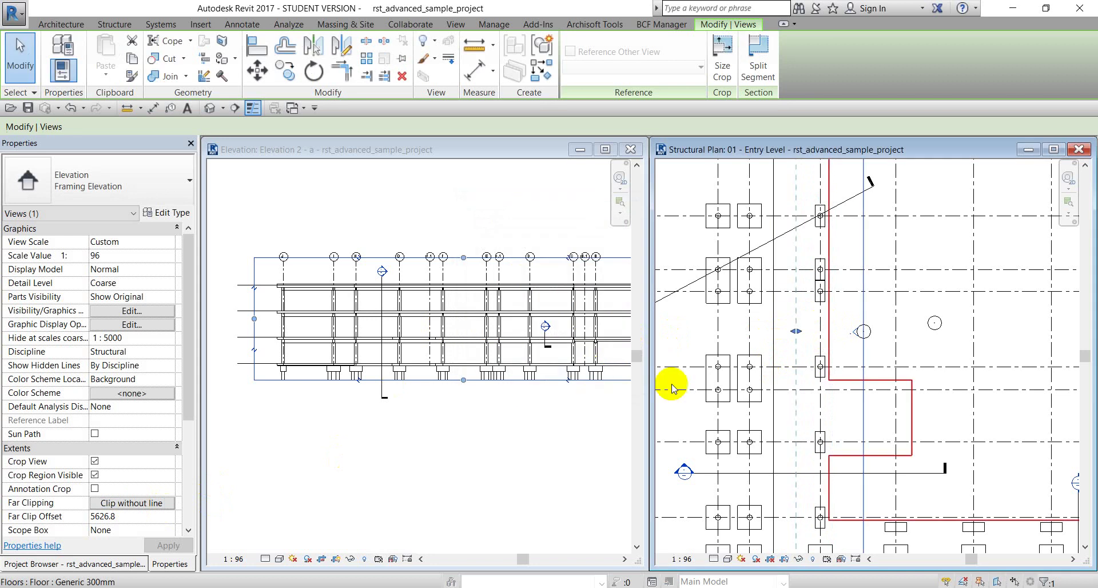
pyautogui.scroll(-4, 789, 405)
pyautogui.moveTo(800, 406); pyautogui.dragTo(796, 391, button='middle')
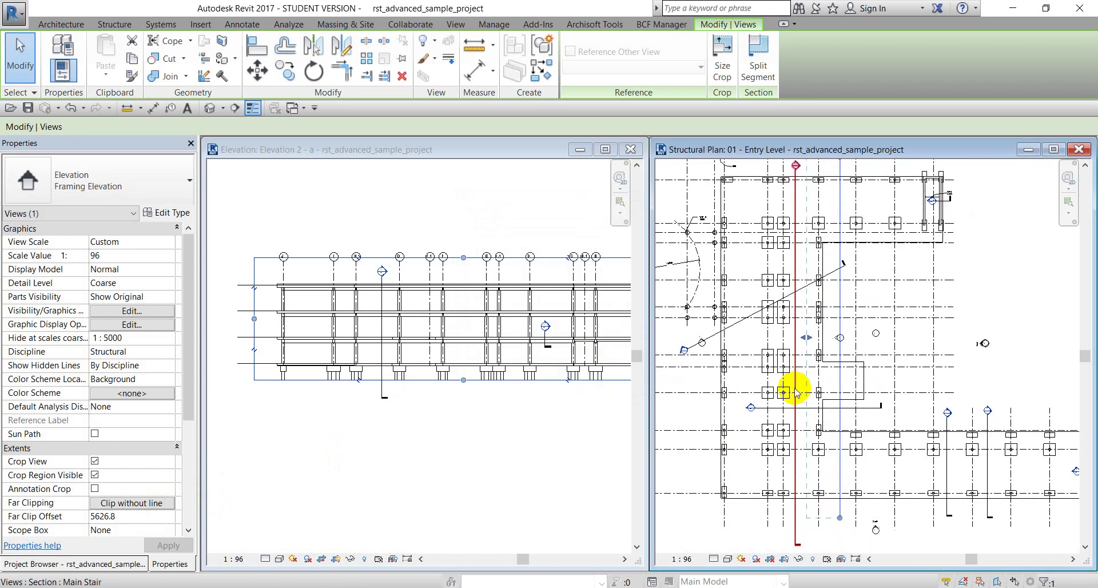
pyautogui.scroll(5, 838, 342)
pyautogui.click(860, 348)
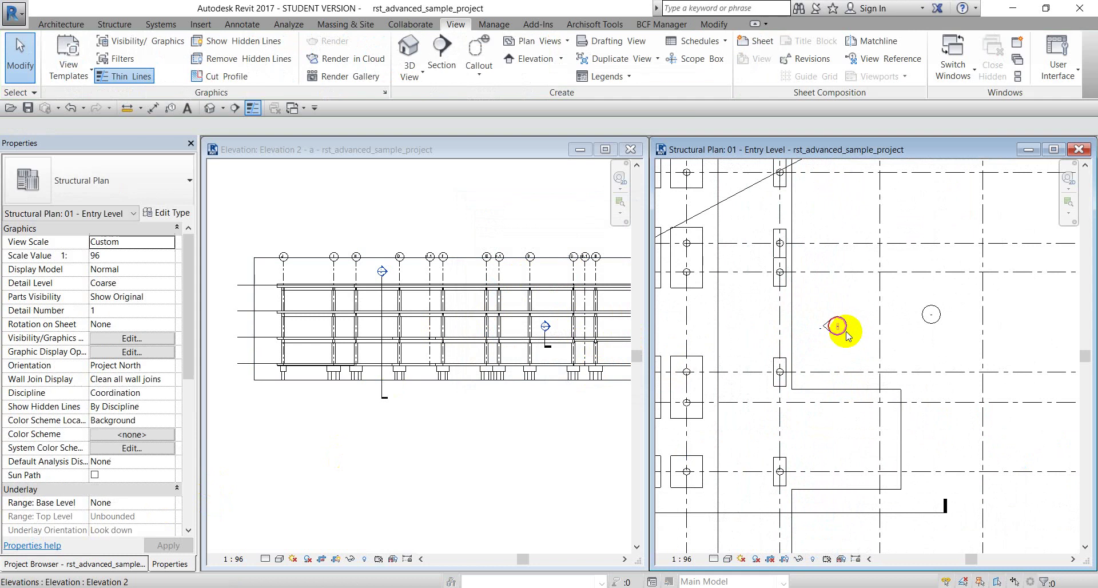
# Step: Examine the framing elevation's marker in the plan and the whole building in its elevation view
pyautogui.click(846, 330)
pyautogui.click(856, 343)
pyautogui.scroll(-5, 857, 343)
pyautogui.moveTo(853, 350); pyautogui.dragTo(876, 340, button='middle')
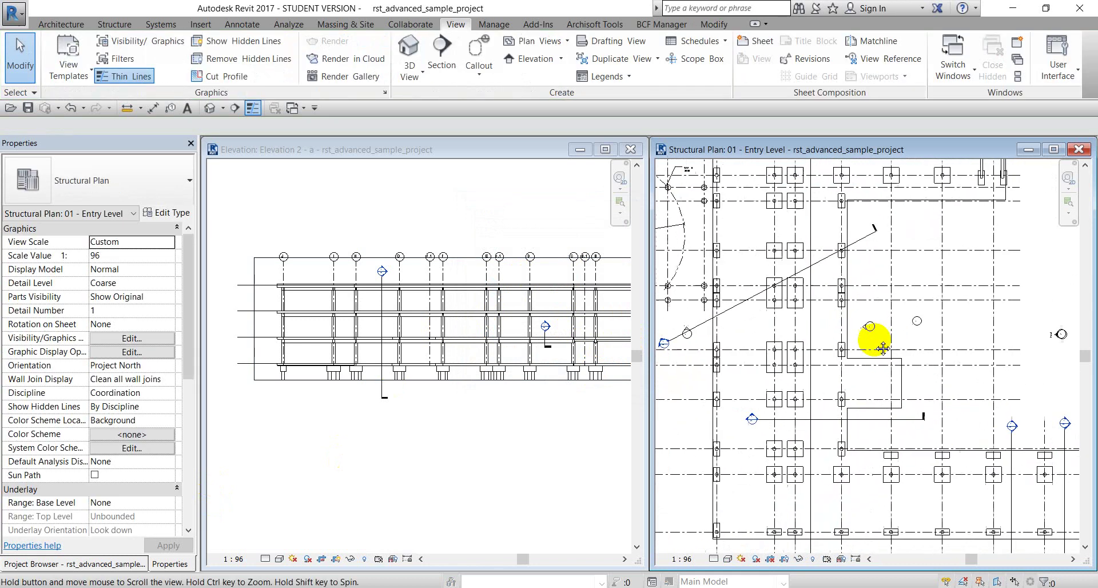
pyautogui.click(607, 427)
pyautogui.scroll(-2, 603, 428)
pyautogui.moveTo(596, 428); pyautogui.dragTo(508, 430, button='middle')
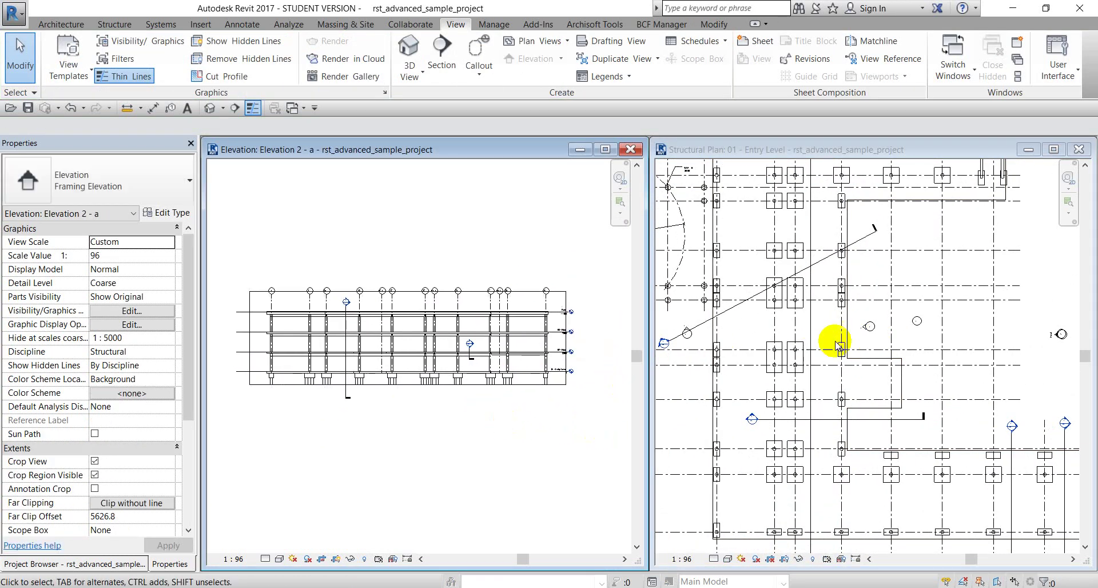
pyautogui.scroll(4, 872, 335)
pyautogui.click(872, 332)
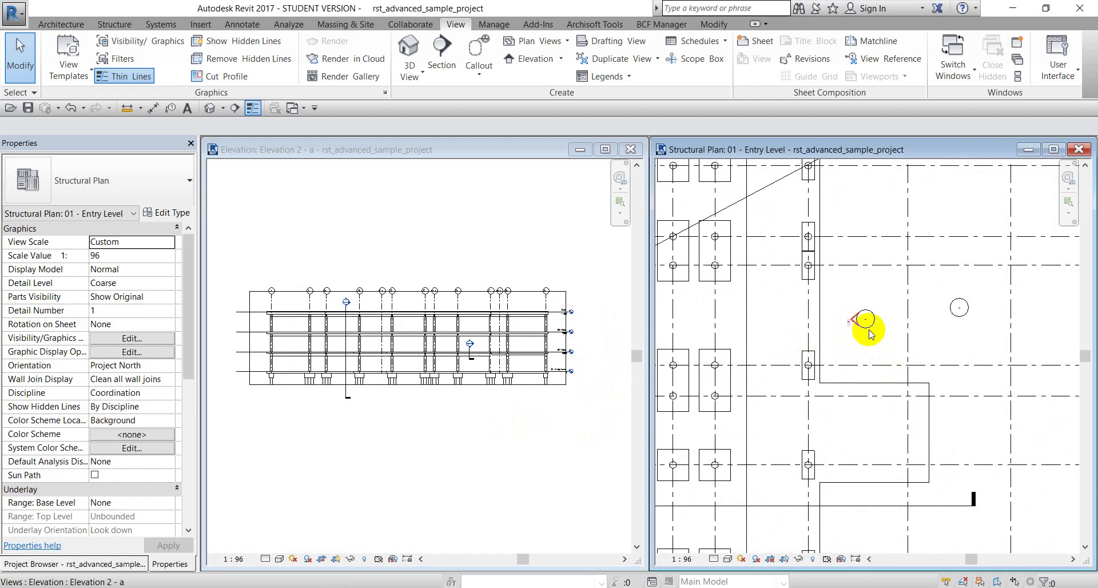
# Step: Turn on all four view directions of the framing elevation marker in the plan and review its views in the Project Browser
pyautogui.scroll(-2, 868, 330)
pyautogui.moveTo(869, 329); pyautogui.dragTo(862, 383, button='middle')
pyautogui.scroll(2, 862, 386)
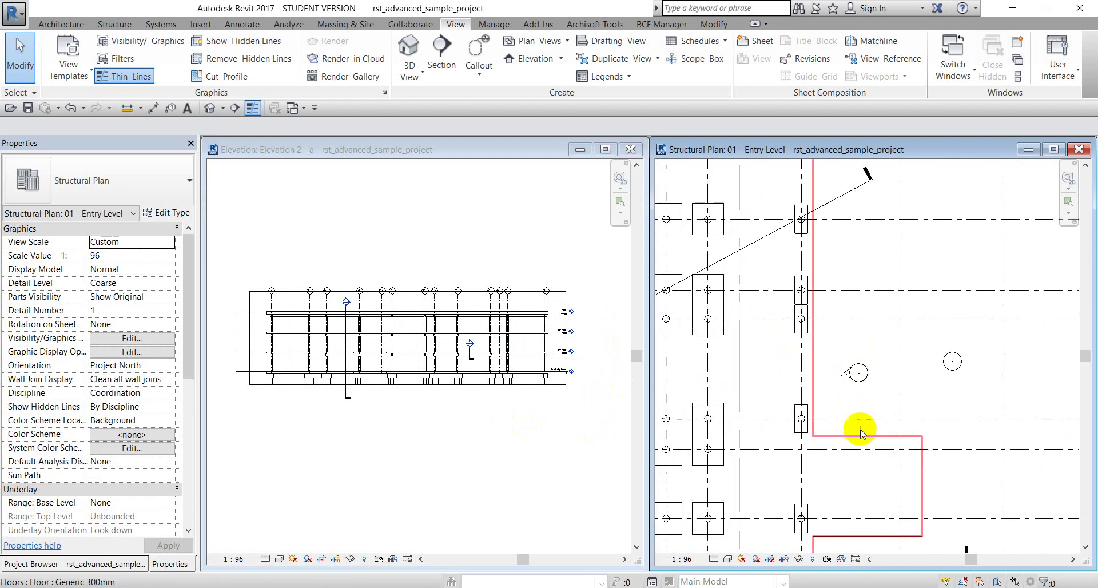
pyautogui.click(859, 373)
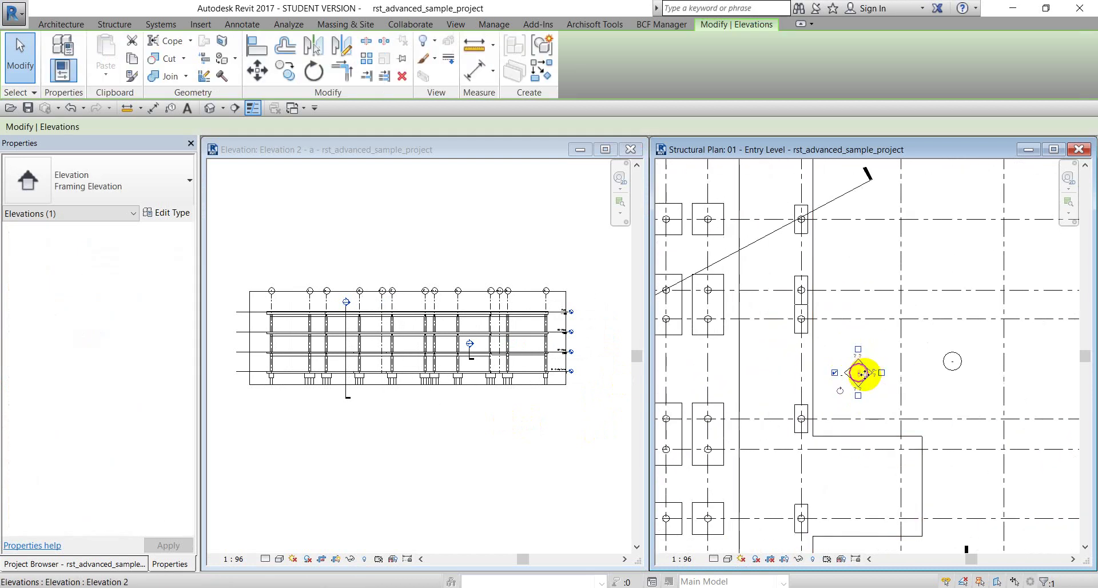
pyautogui.scroll(2, 864, 395)
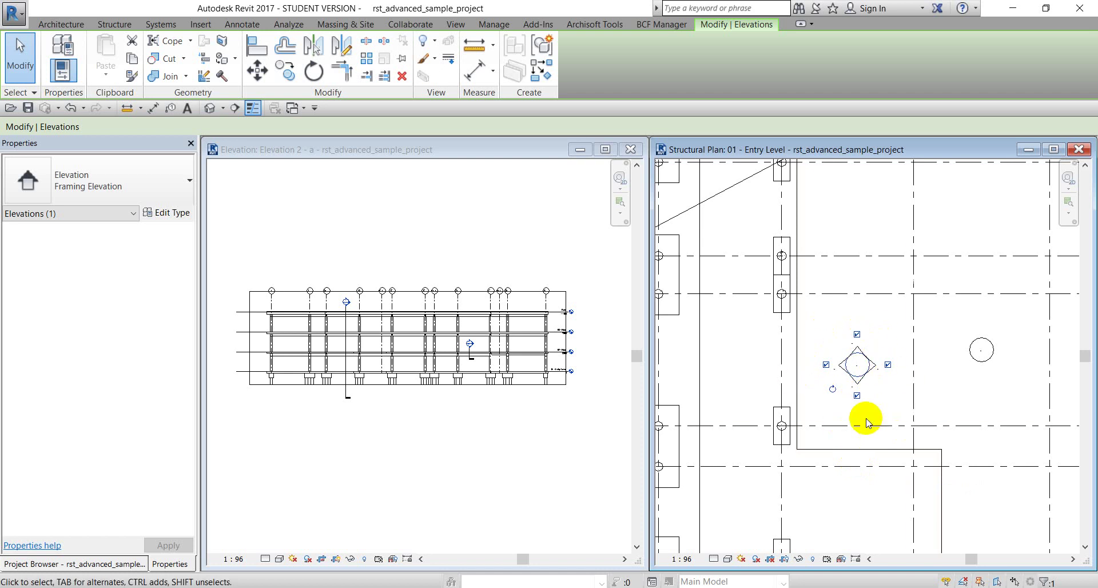
pyautogui.click(95, 564)
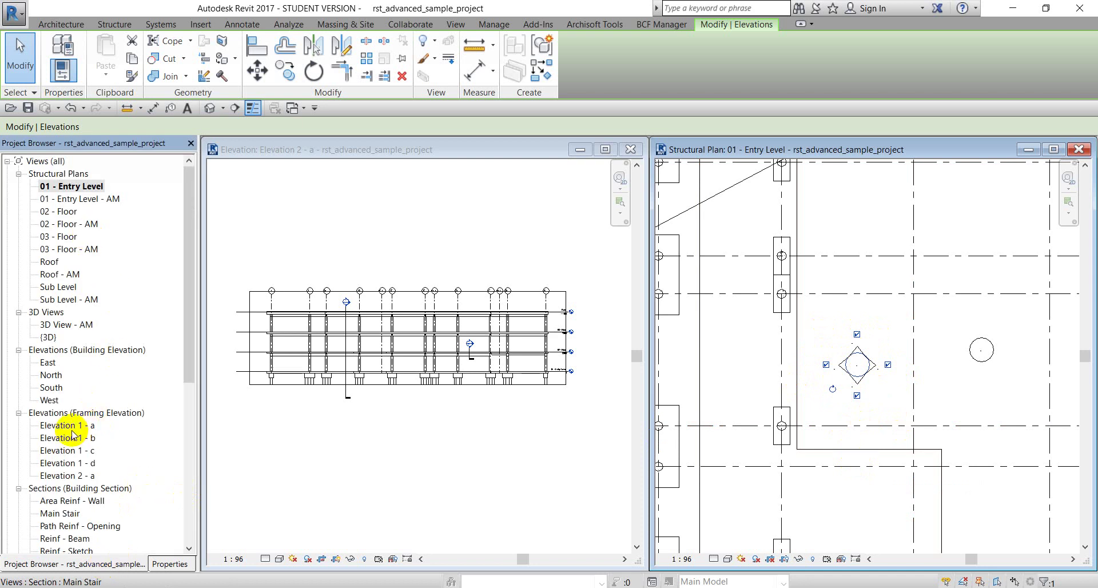
pyautogui.scroll(-1, 73, 435)
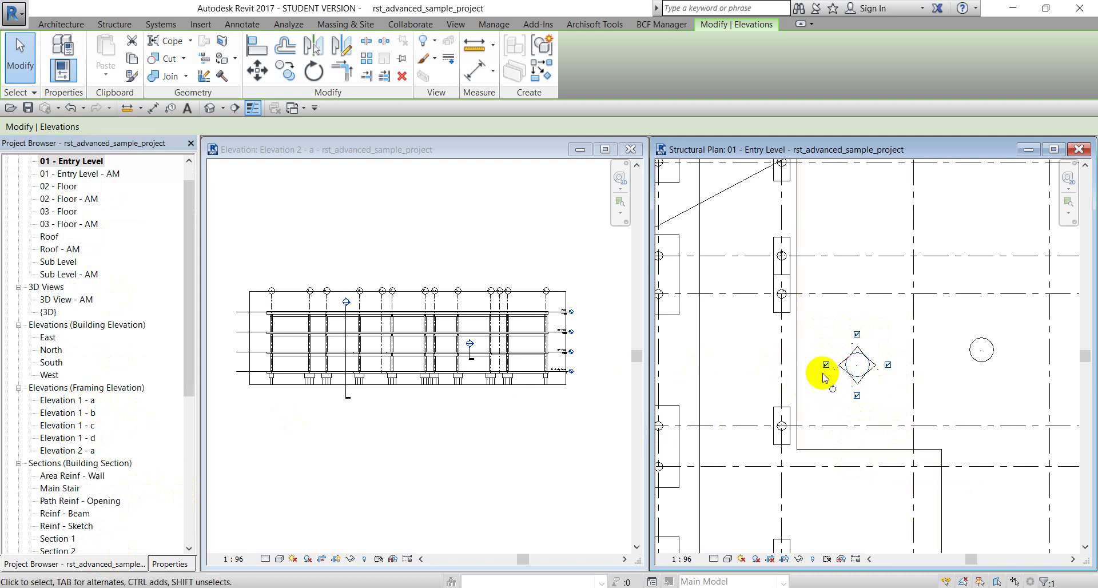
# Step: Turn off three of the framing marker's view directions, deleting Elevation 2 - a, Elevation 1 - b and Elevation 1 - c
pyautogui.press('Delete')
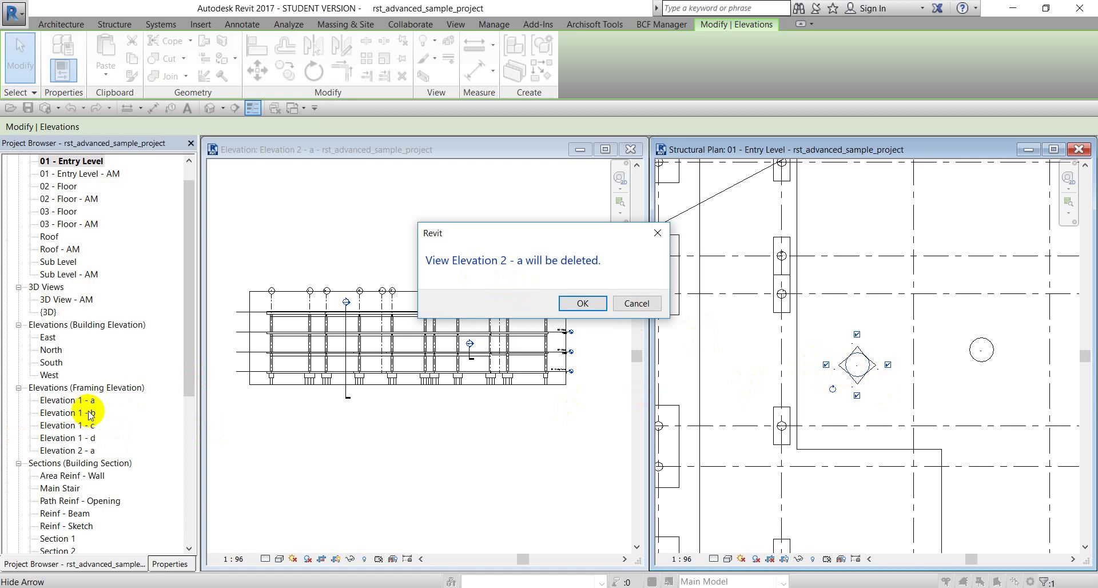
pyautogui.click(582, 303)
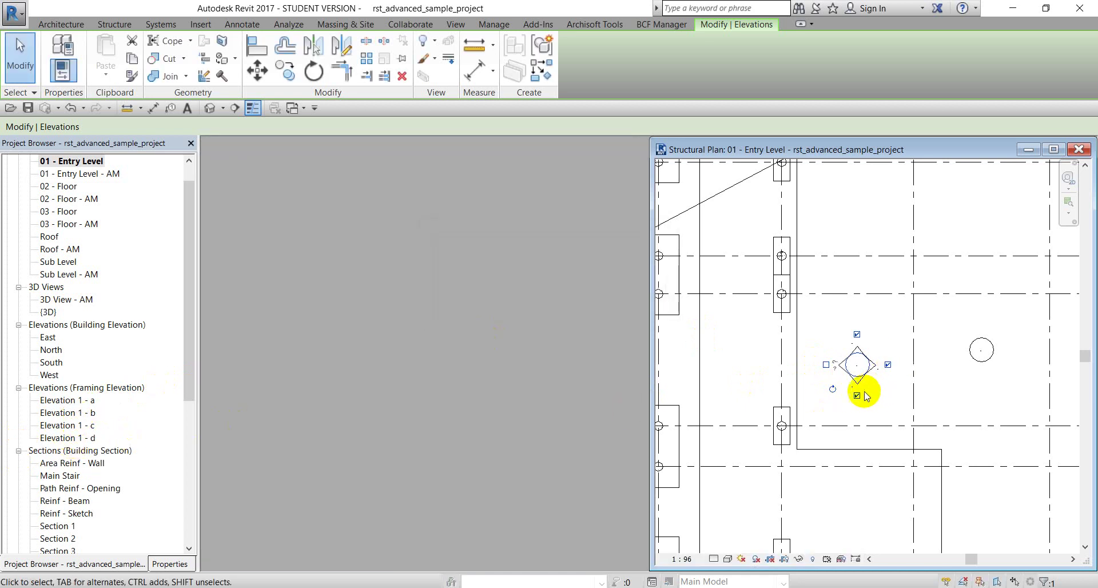
pyautogui.click(857, 336)
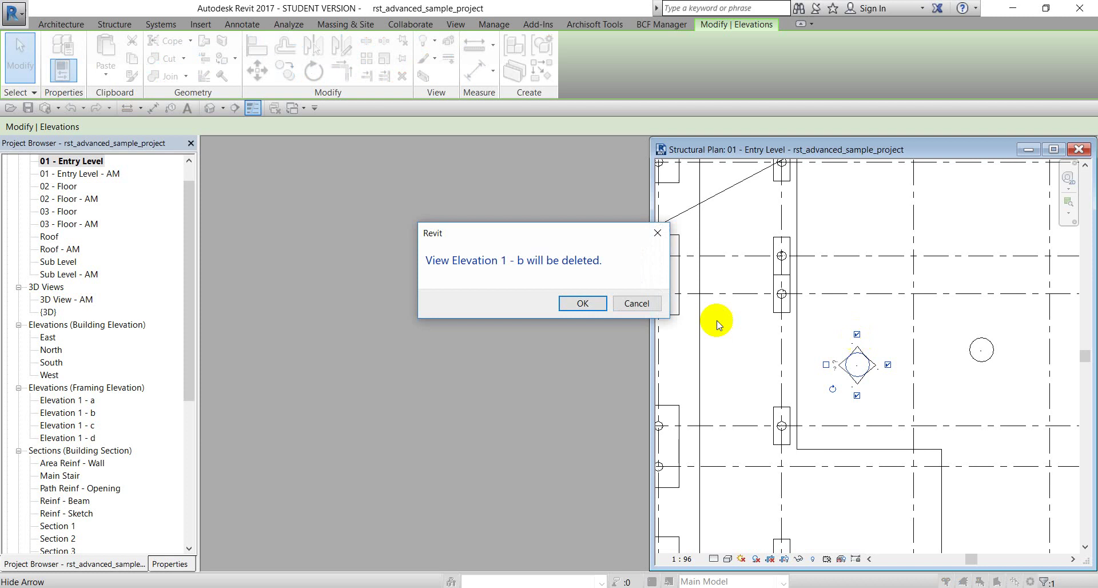
pyautogui.click(575, 303)
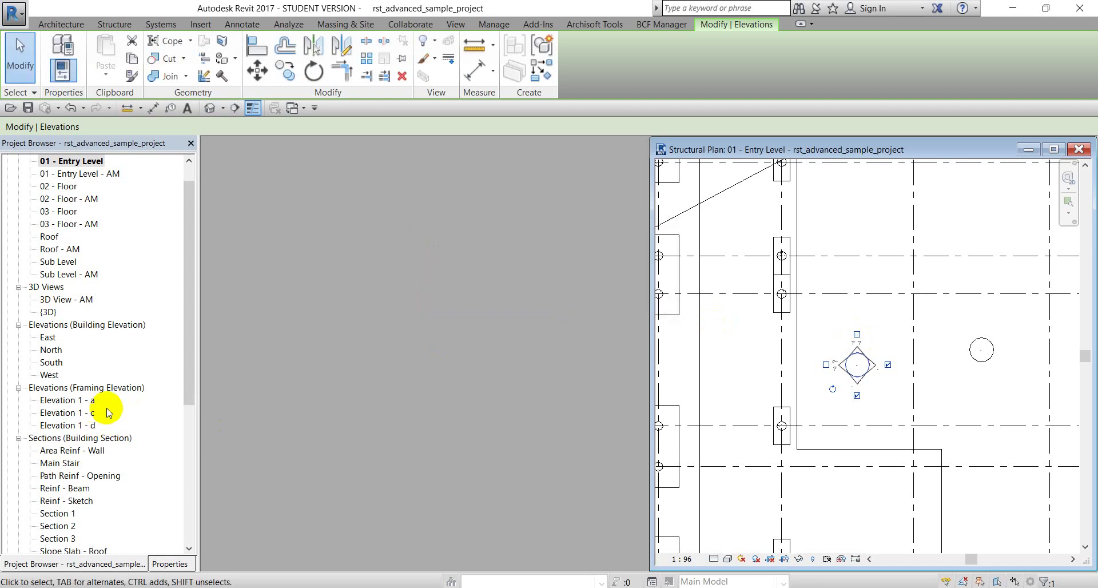
pyautogui.click(887, 364)
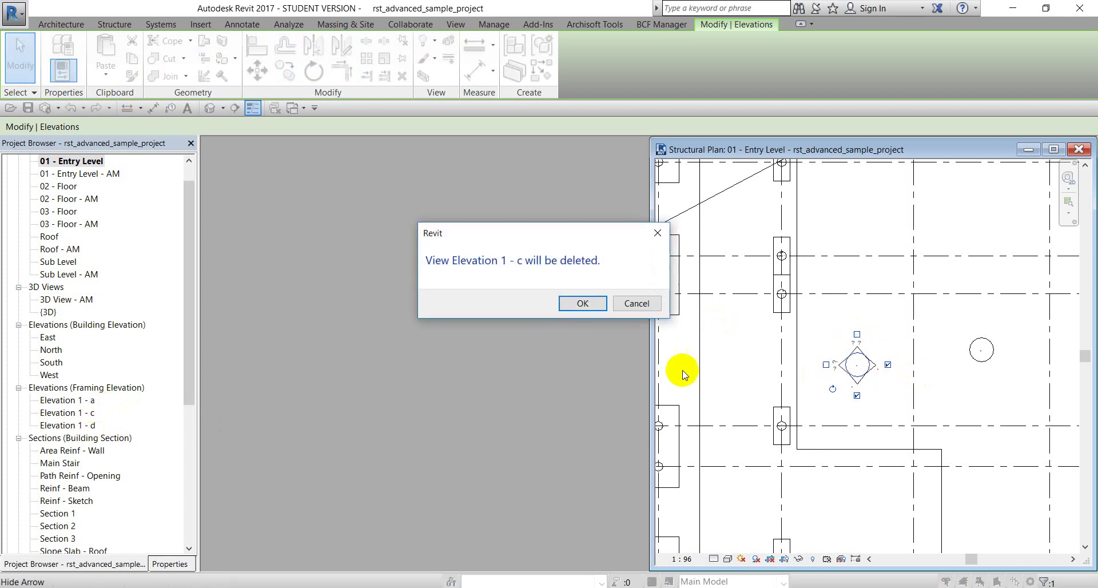
pyautogui.click(589, 307)
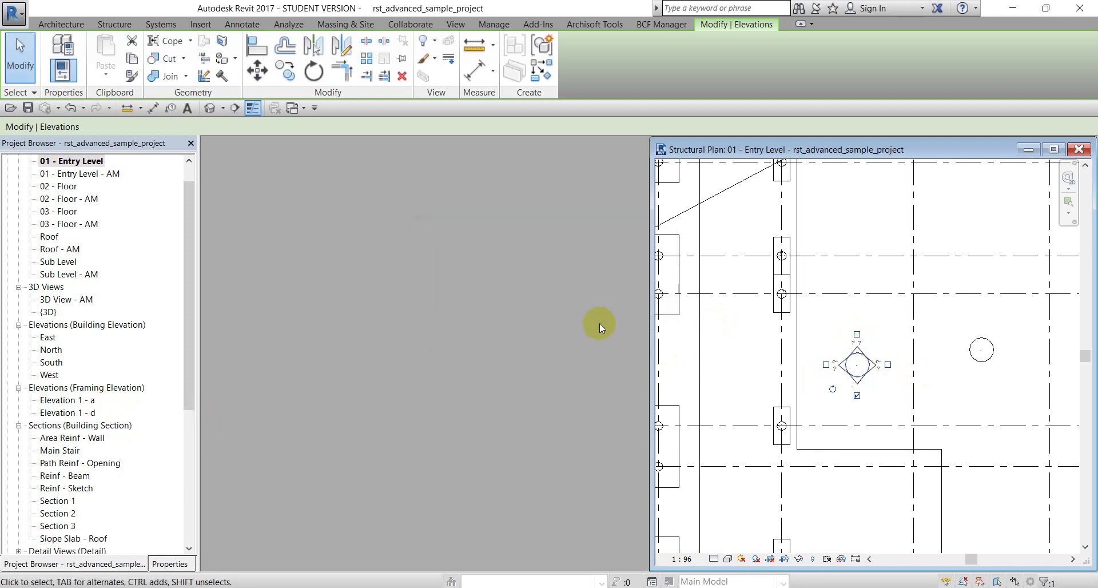
# Step: Turn the framing marker's three removed view directions back on and maximize the structural plan view
pyautogui.click(887, 364)
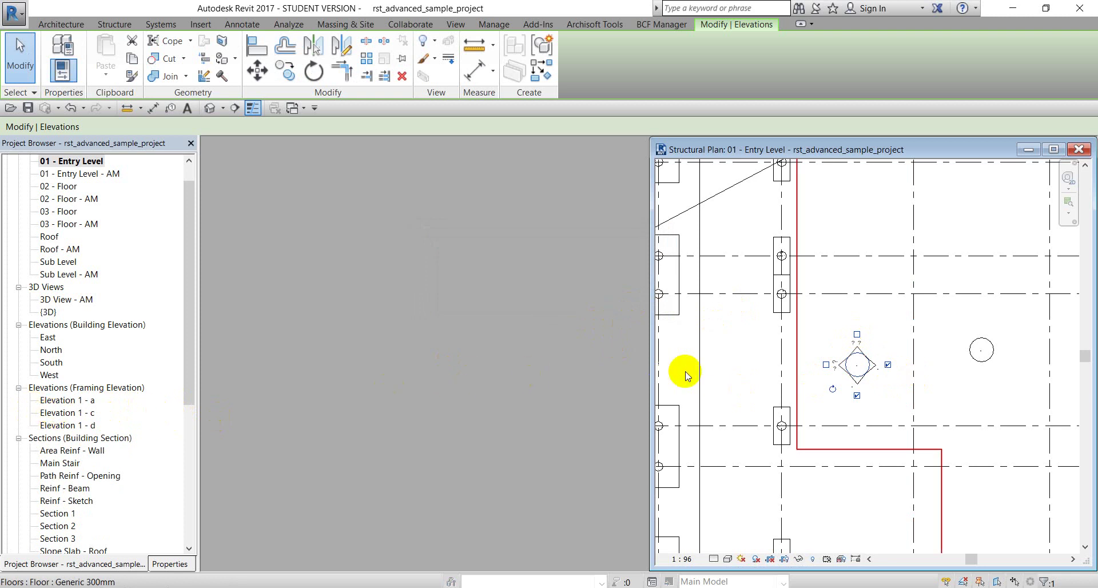
pyautogui.click(826, 364)
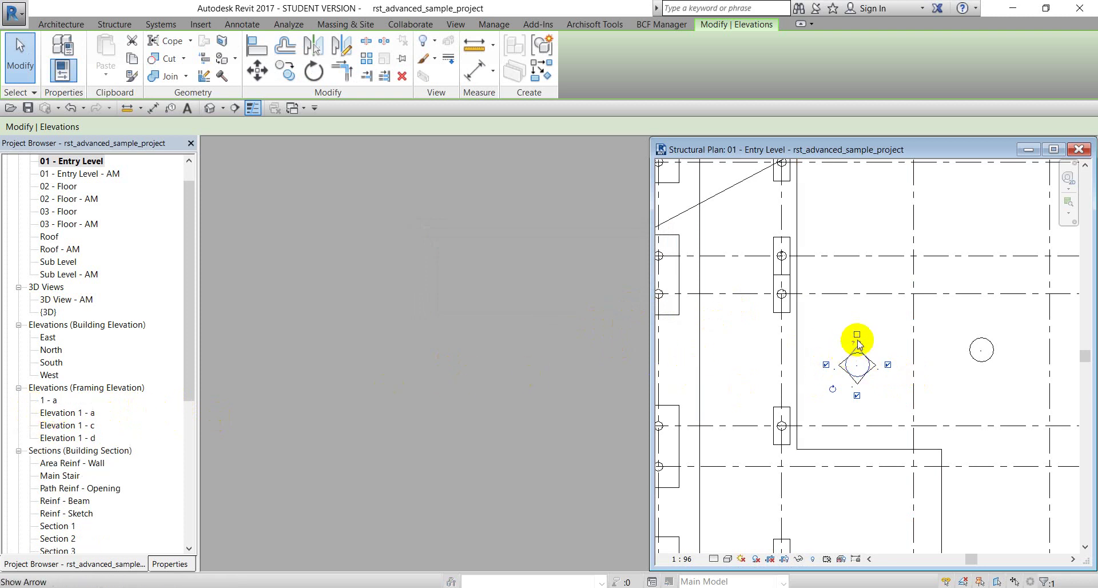
pyautogui.click(857, 334)
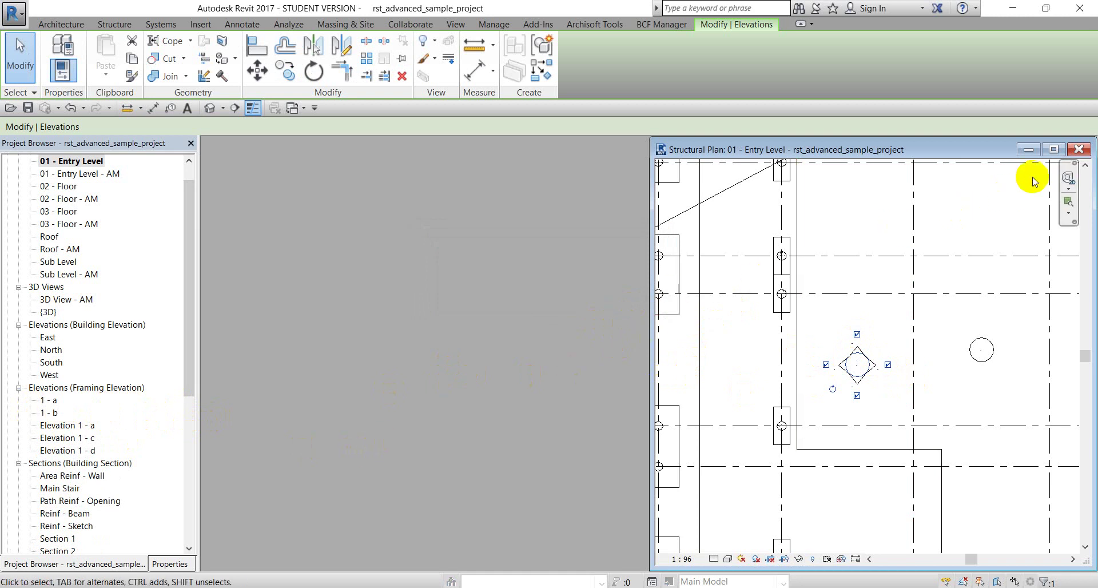
pyautogui.click(1054, 149)
pyautogui.scroll(-4, 422, 376)
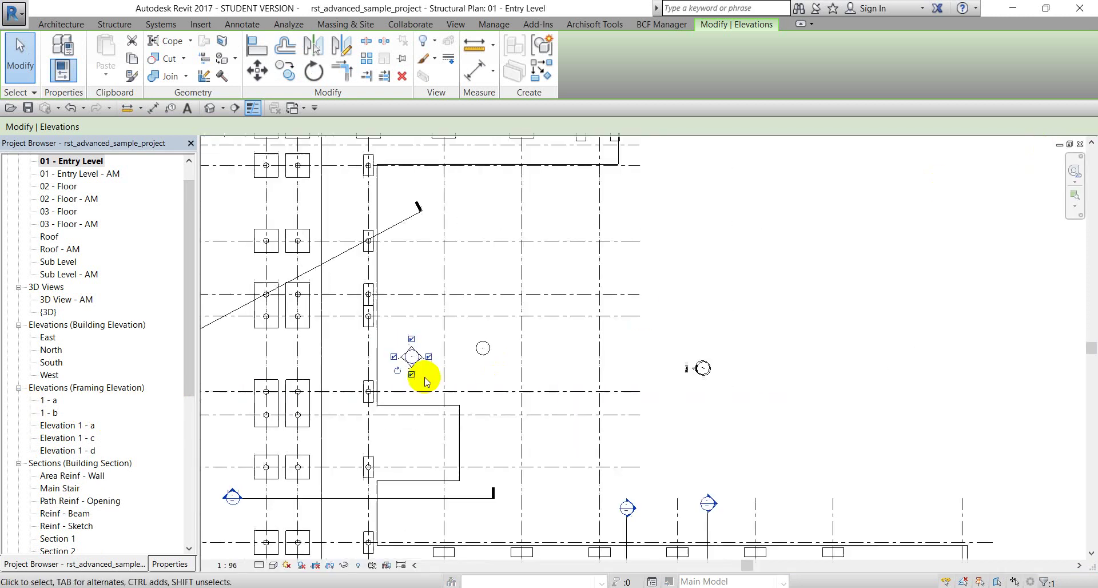
pyautogui.scroll(-2, 627, 330)
pyautogui.press('Escape')
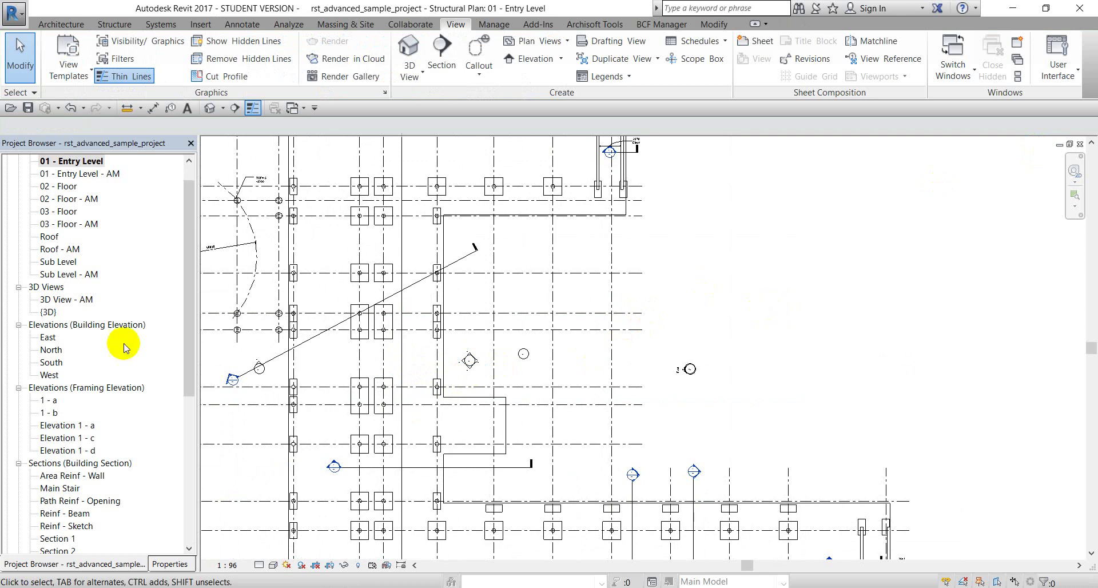
# Step: Rename the framing elevation view 1 - a as East View
pyautogui.rightClick(49, 401)
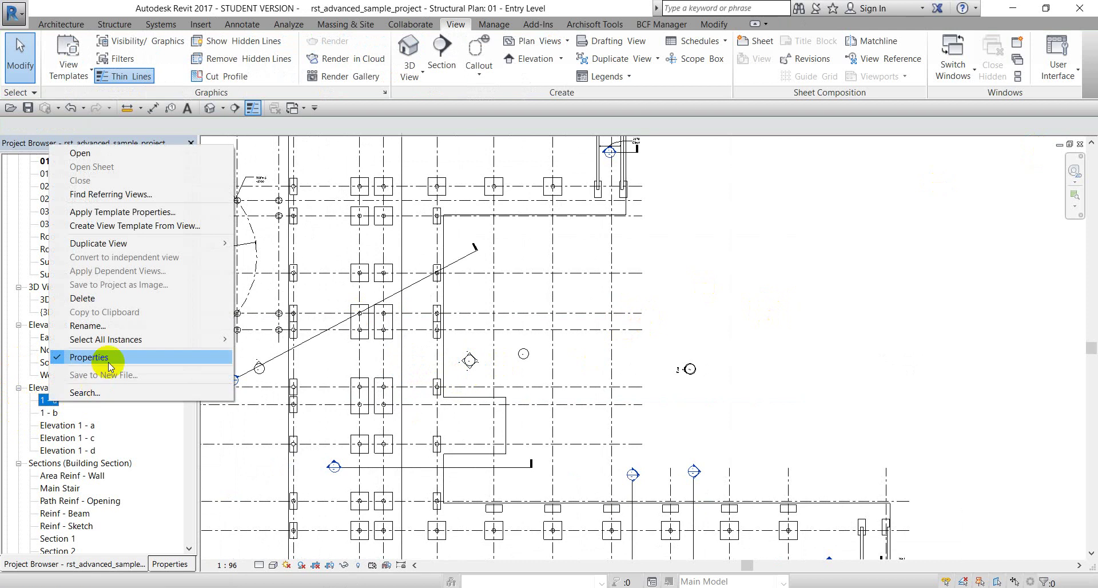
pyautogui.click(229, 326)
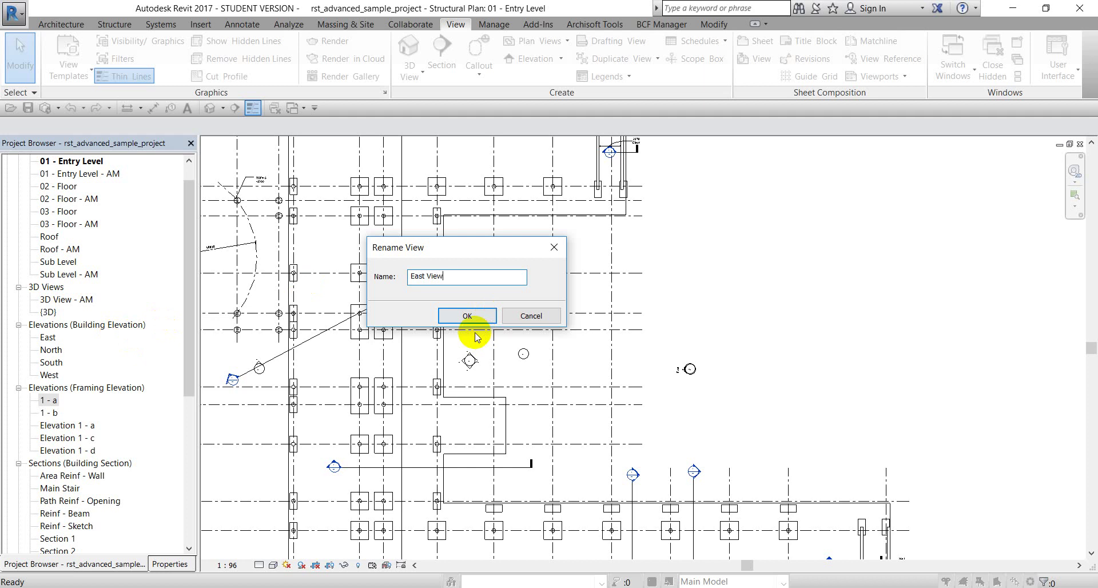
pyautogui.click(469, 315)
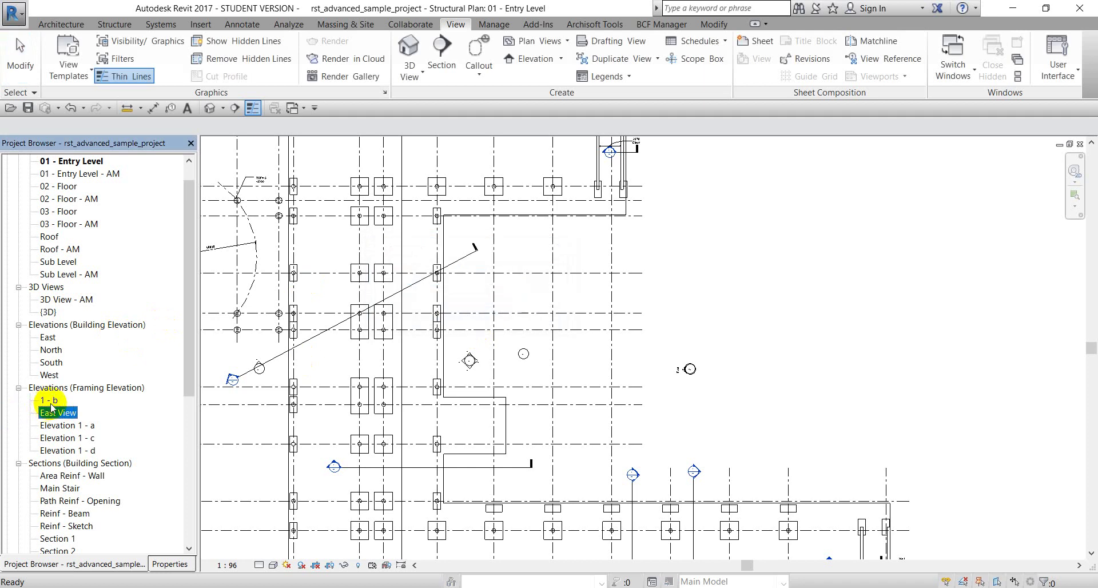
pyautogui.rightClick(49, 400)
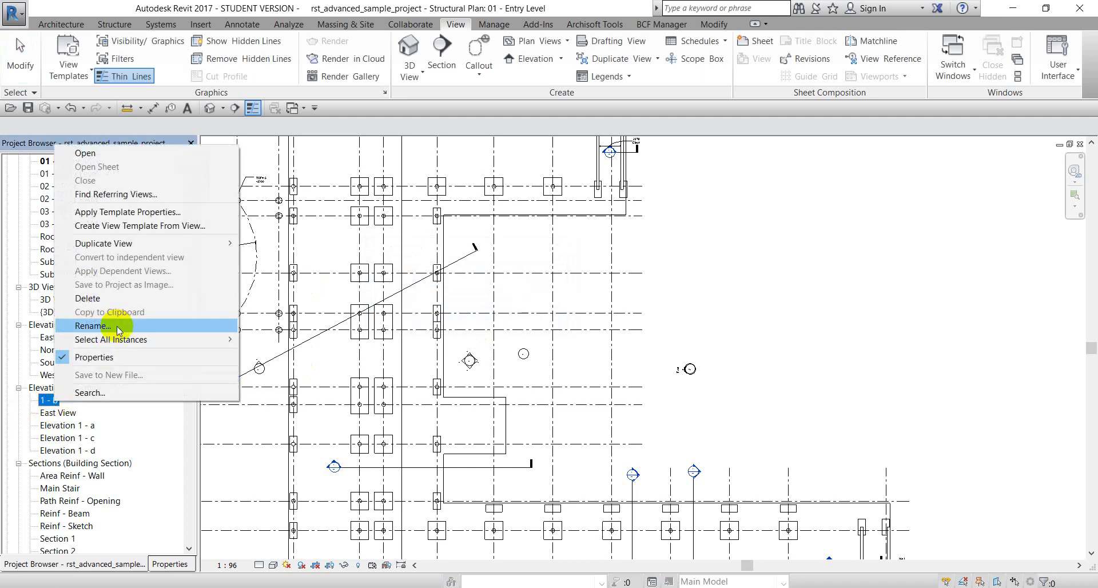
pyautogui.click(86, 426)
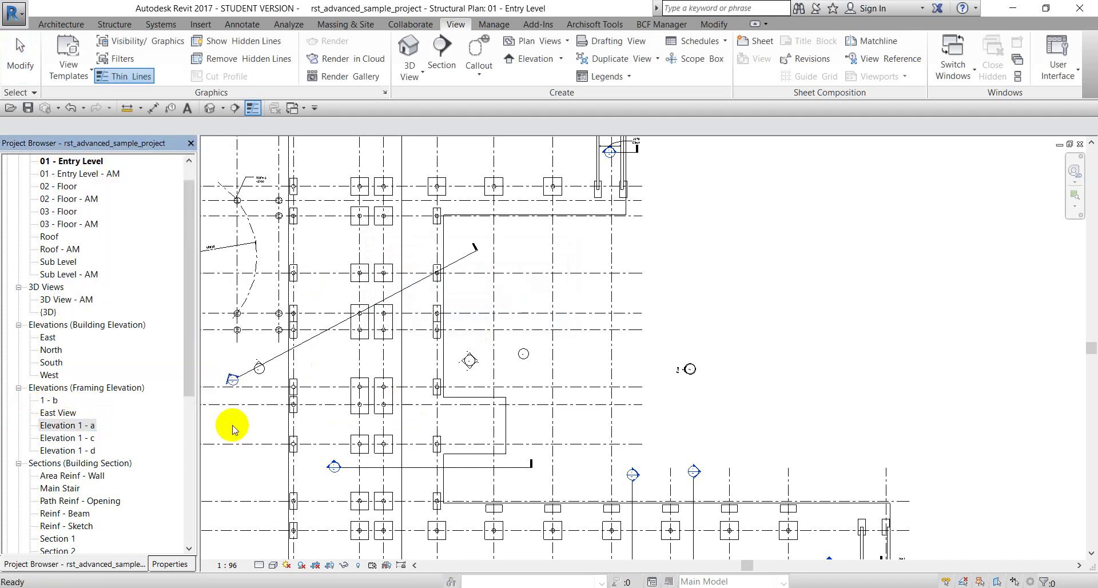
pyautogui.scroll(-1, 229, 429)
pyautogui.moveTo(226, 429); pyautogui.dragTo(336, 417, button='middle')
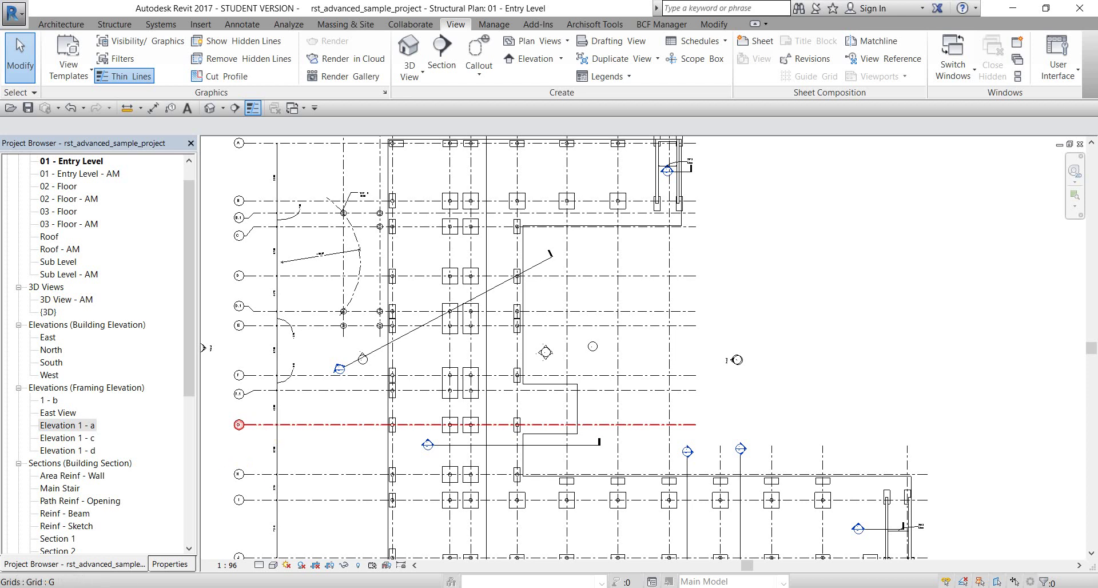
# Step: Switch to the PowerPoint presentation, review the slides on callout views and camera perspective views, and return to Revit
pyautogui.hotkey('alt', 'Tab')
pyautogui.scroll(-1, 432, 456)
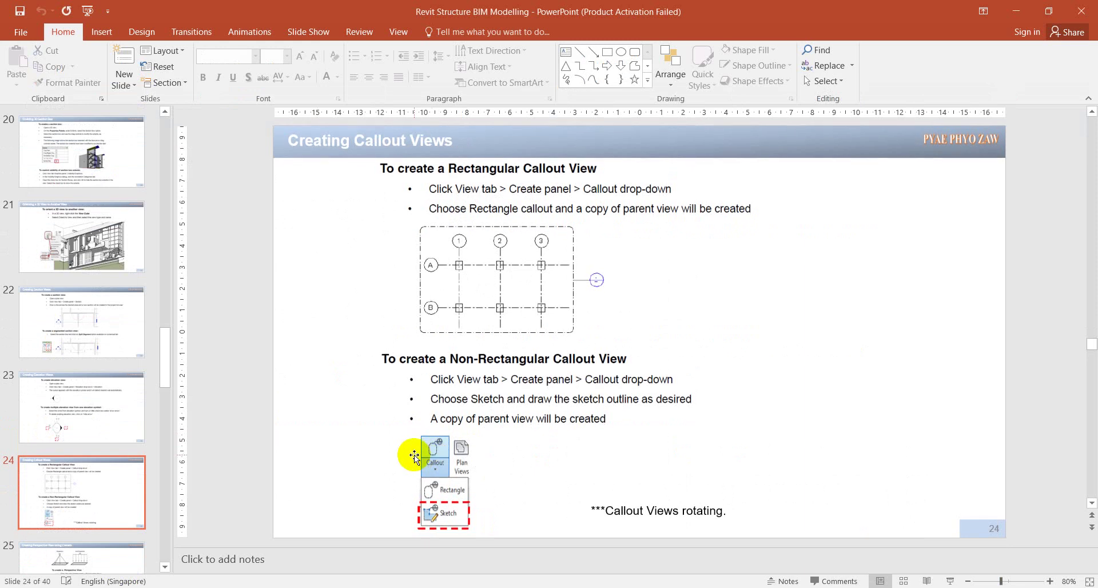
pyautogui.scroll(-1, 407, 458)
pyautogui.scroll(-3, 57, 509)
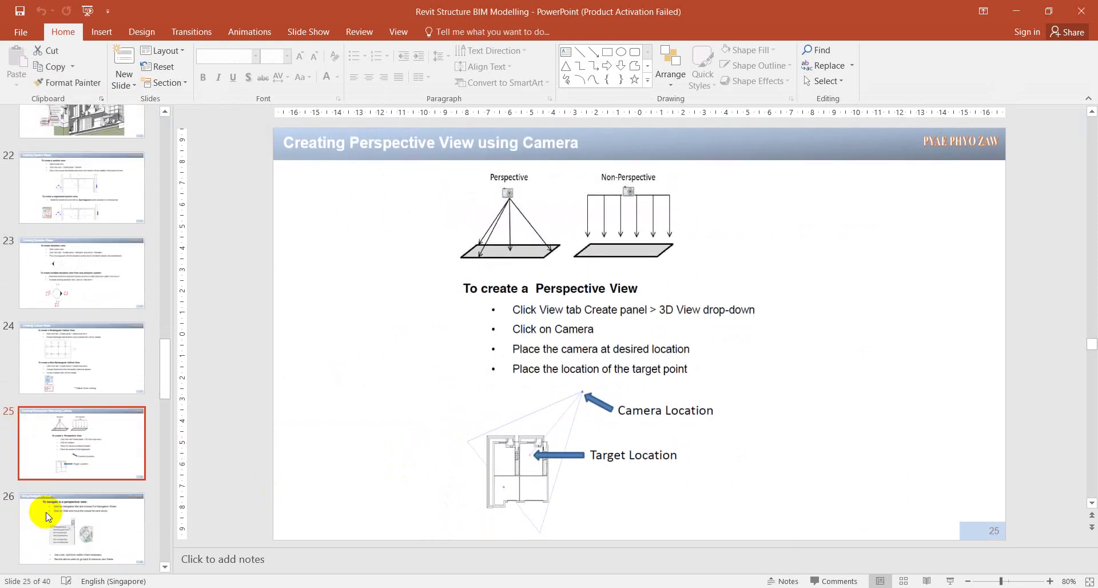
pyautogui.scroll(-1, 63, 458)
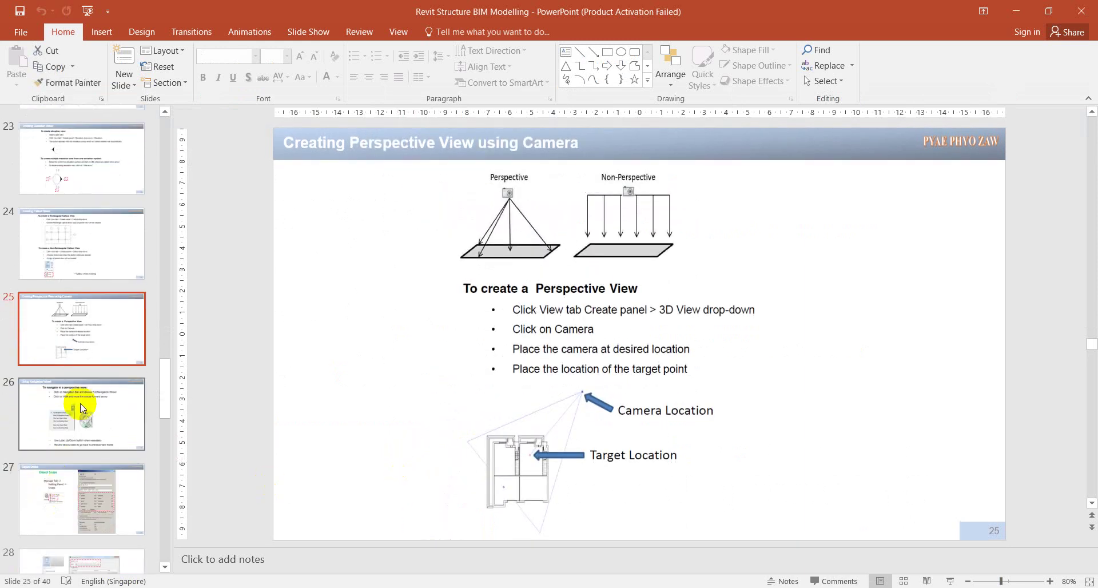
pyautogui.click(104, 255)
pyautogui.click(92, 328)
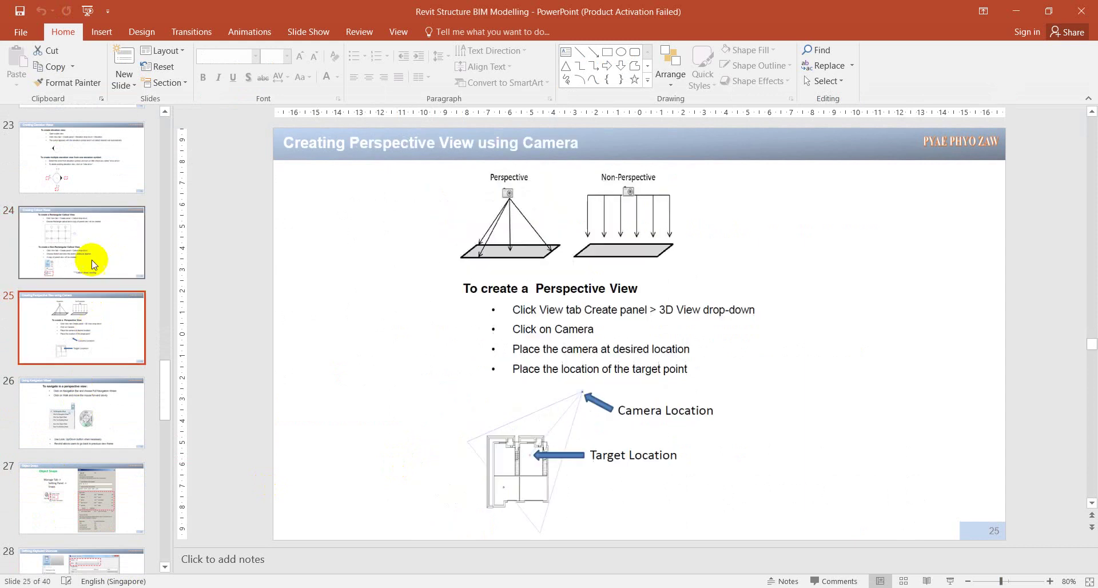
pyautogui.click(94, 261)
pyautogui.click(88, 183)
pyautogui.click(88, 246)
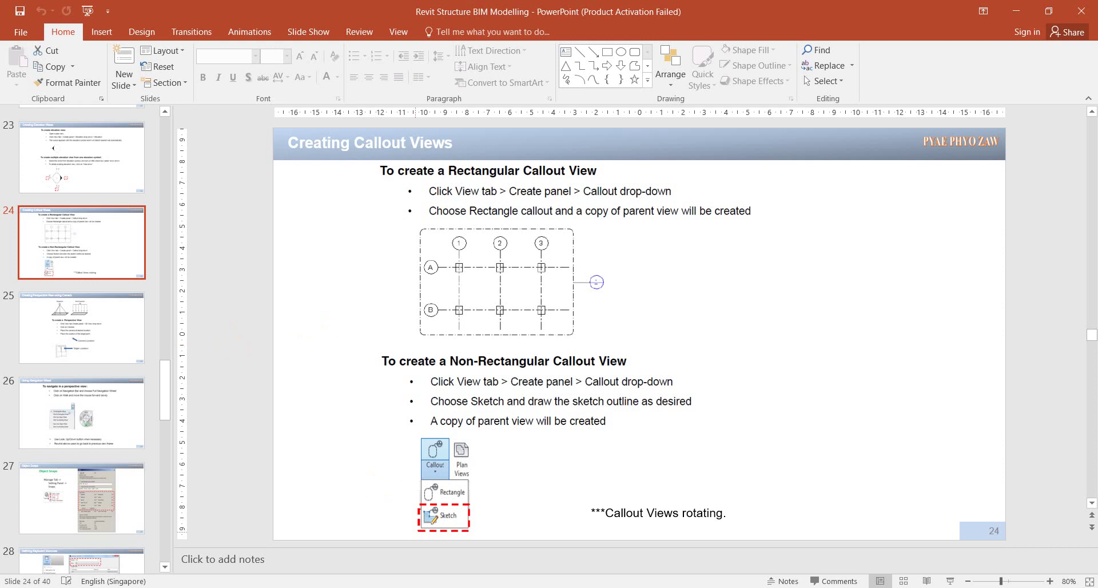
pyautogui.hotkey('alt', 'Tab')
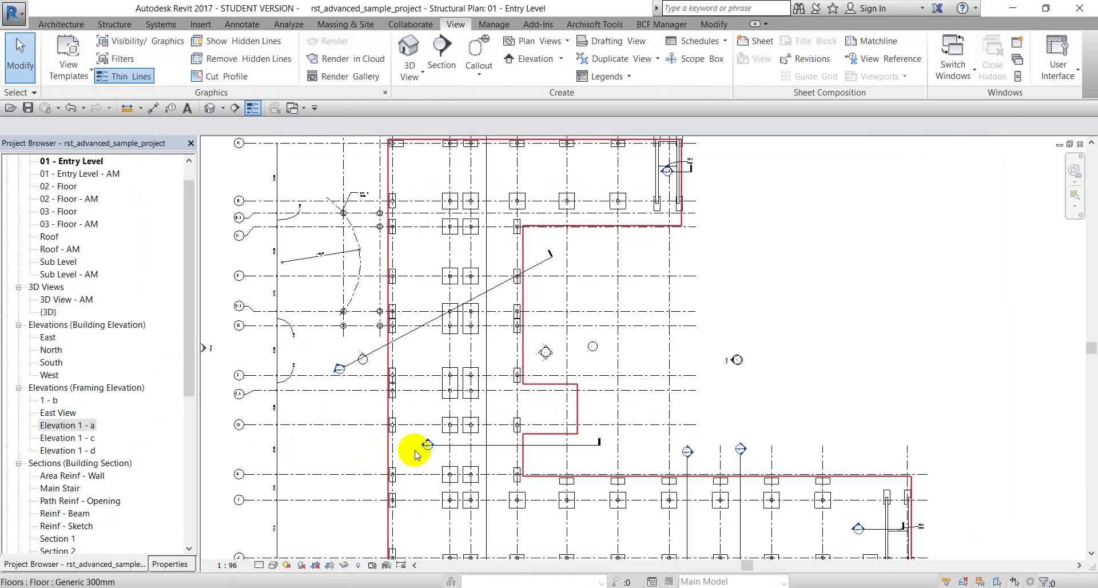
# Step: Set the Far Clipping of building section Section 2 to Clip with line
pyautogui.click(501, 445)
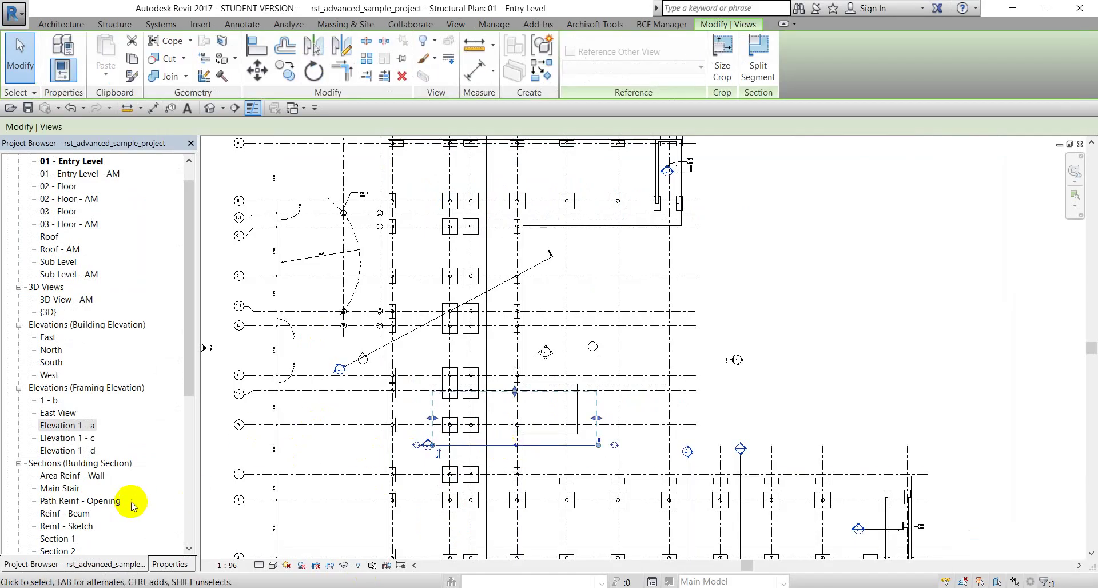
pyautogui.click(171, 560)
pyautogui.click(135, 491)
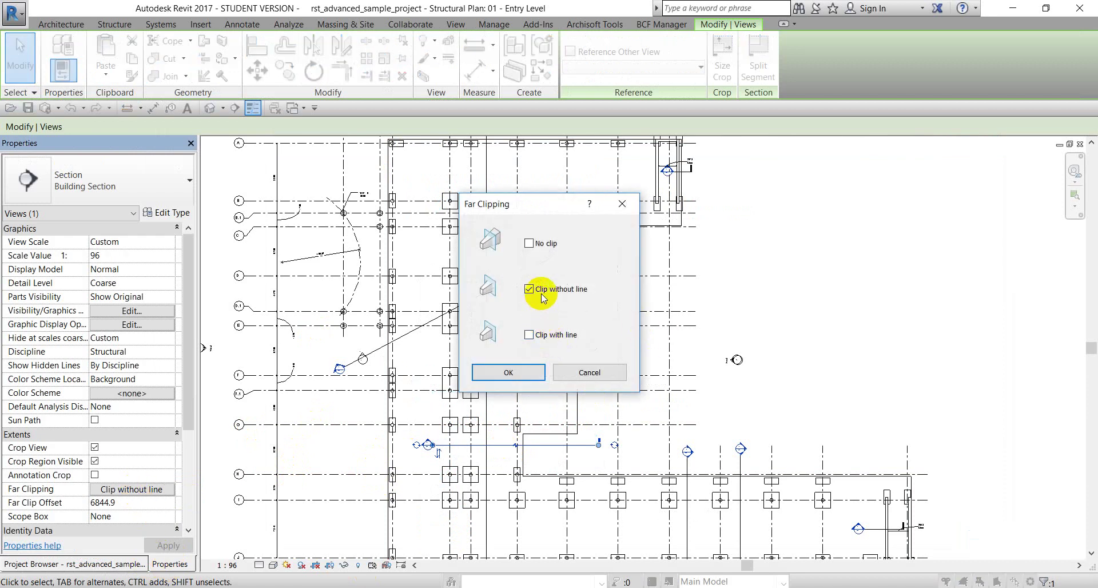
pyautogui.click(522, 372)
# Step: Move Section 2's far clip plane closer to its section line in the plan, to an offset of 5603.3
pyautogui.moveTo(495, 444); pyautogui.dragTo(509, 368, button='middle')
pyautogui.scroll(3, 509, 368)
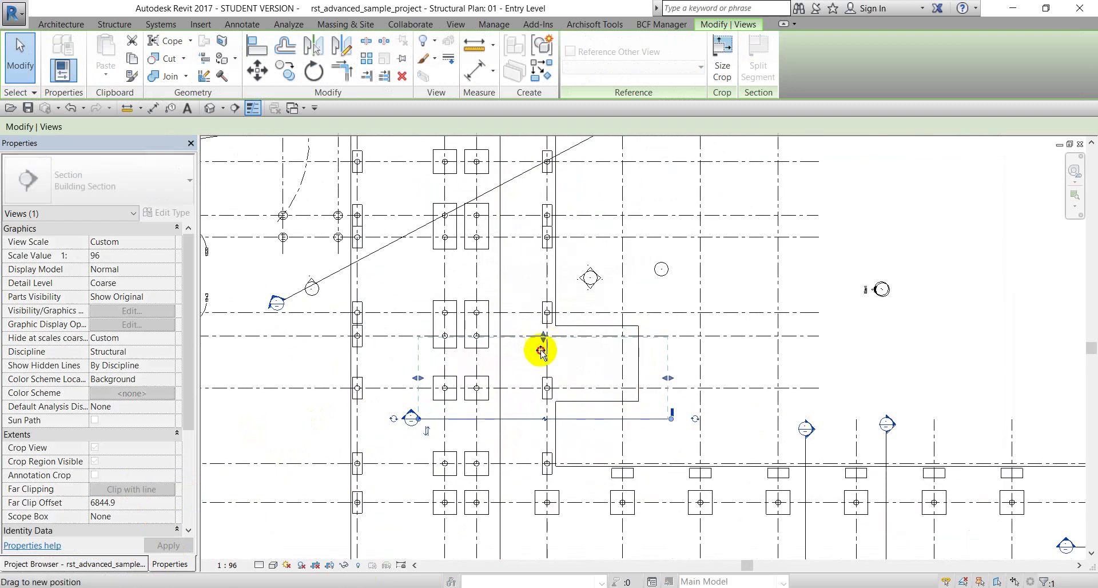
pyautogui.click(649, 433)
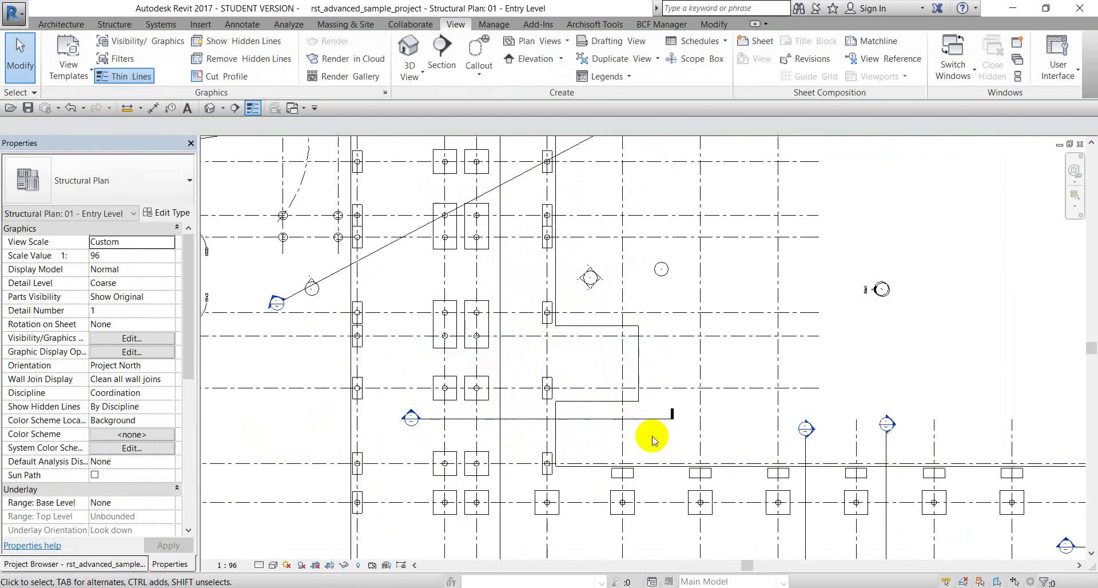
# Step: Set Section 2's Far Clipping to Clip without line
pyautogui.click(591, 419)
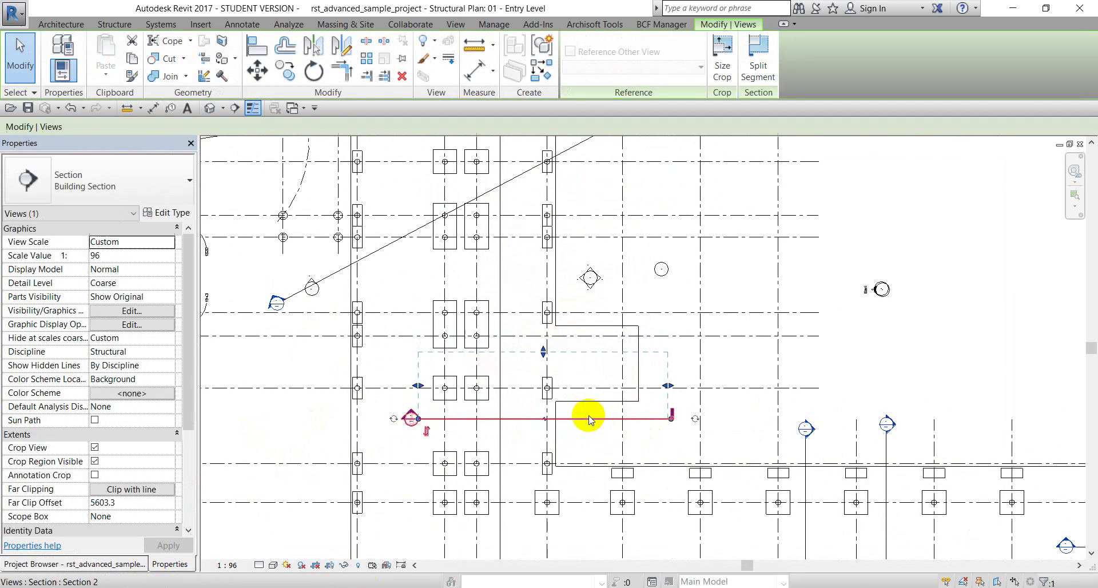
pyautogui.click(126, 490)
pyautogui.click(529, 289)
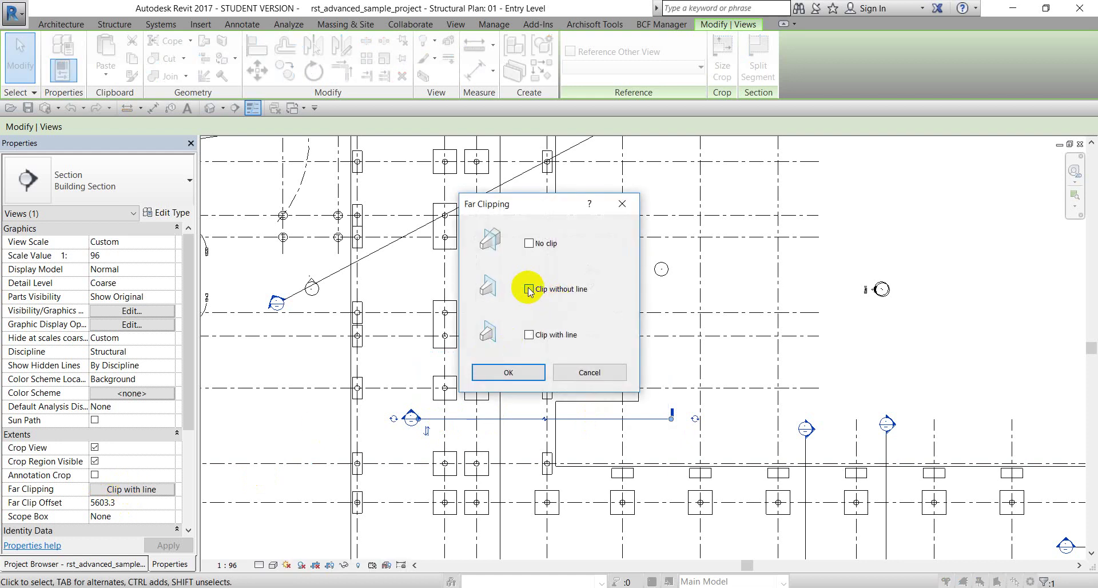
pyautogui.click(521, 372)
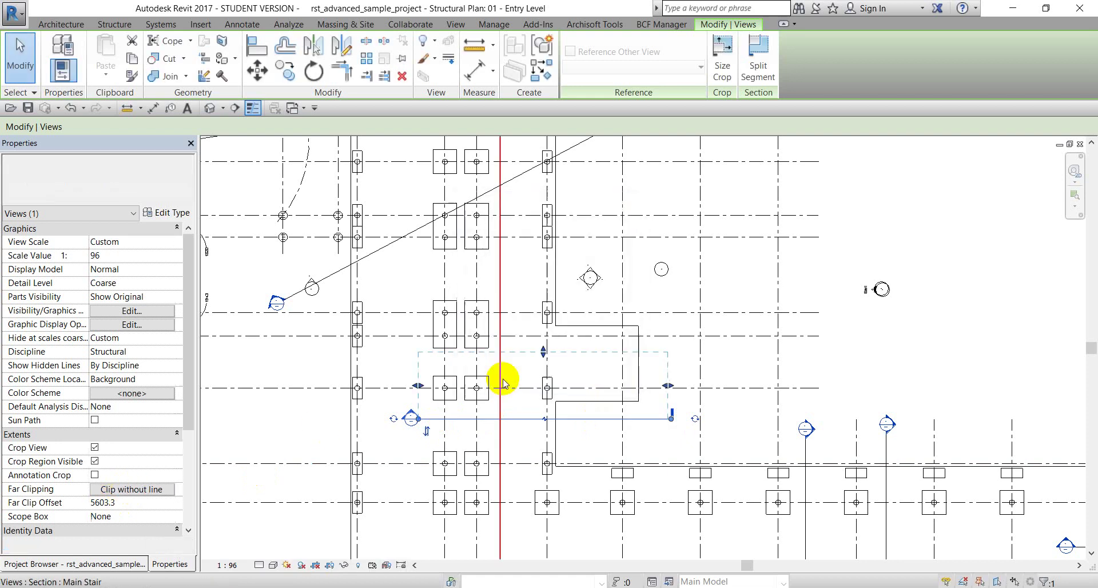
# Step: Select building section Section 2 in the plan and examine its Far Clipping options without changing them
pyautogui.click(592, 436)
pyautogui.click(577, 419)
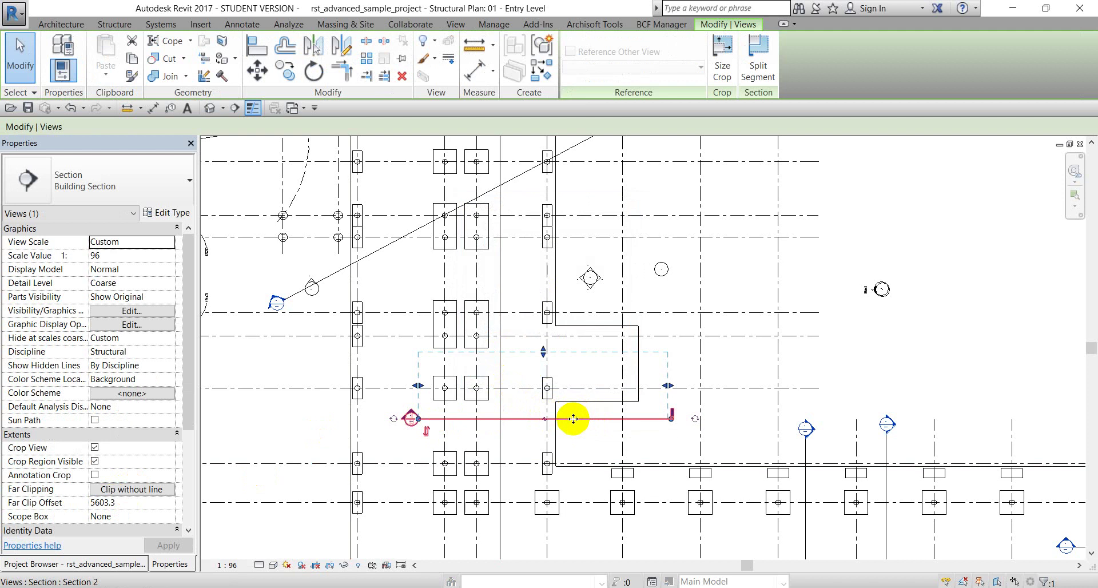
pyautogui.click(144, 489)
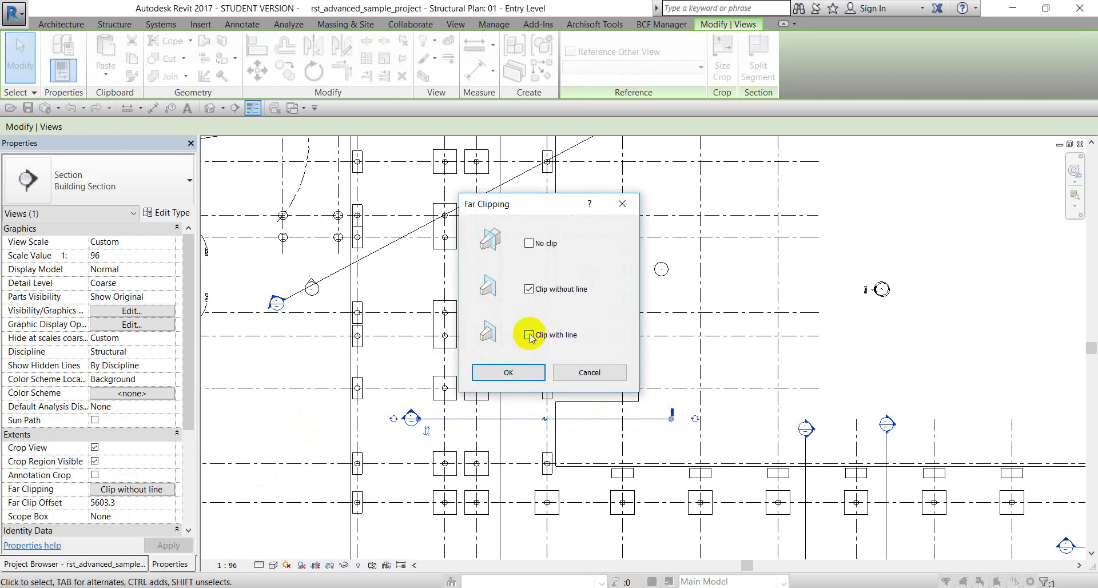
pyautogui.click(589, 373)
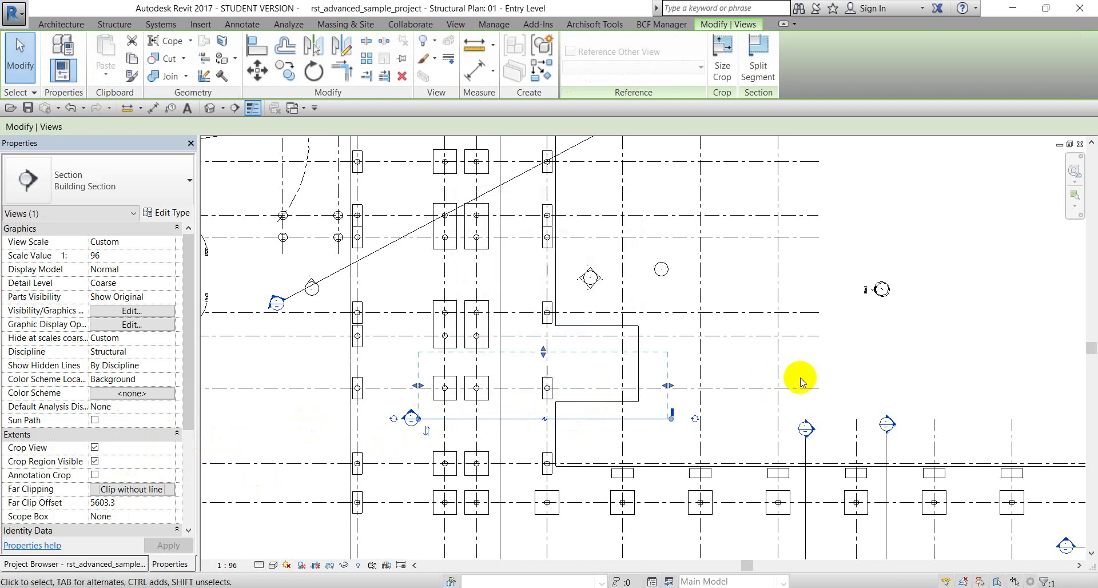
# Step: Select the body of the East building elevation marker in the plan and examine its properties
pyautogui.scroll(-2, 881, 357)
pyautogui.click(903, 365)
pyautogui.scroll(5, 853, 319)
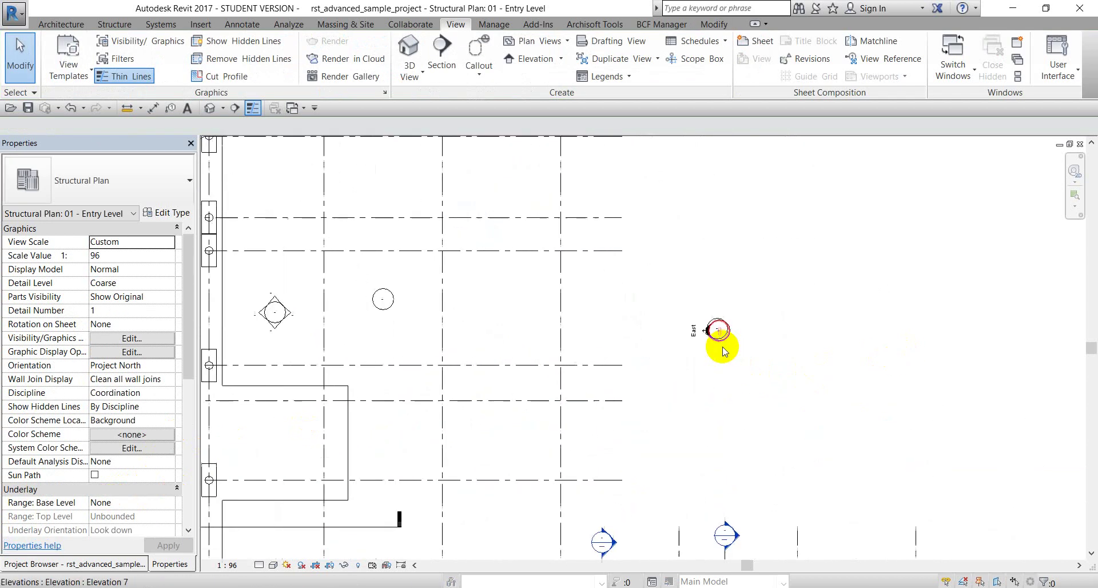
pyautogui.click(854, 319)
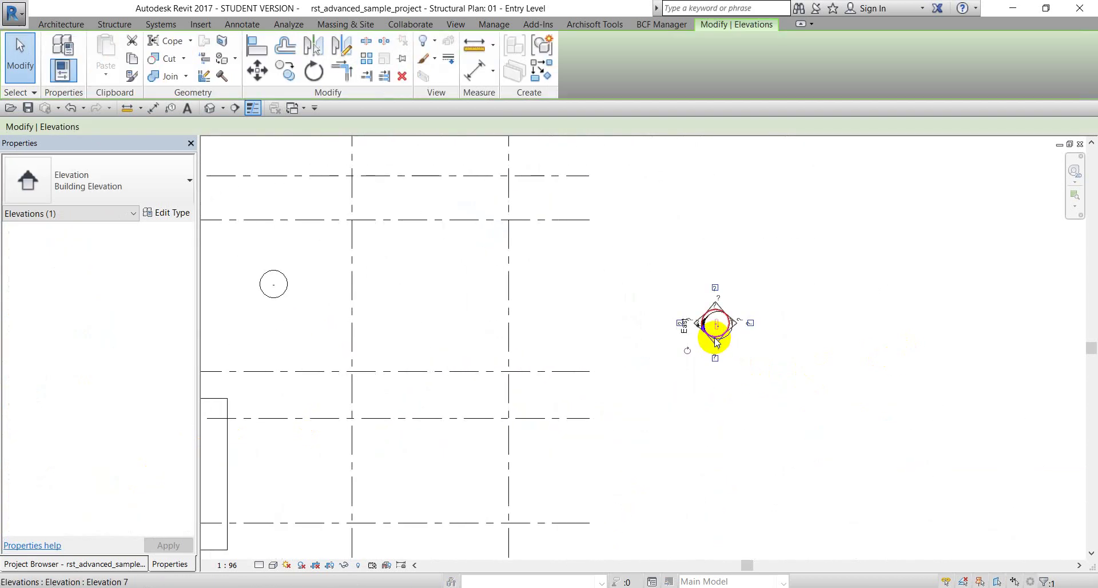
pyautogui.click(165, 564)
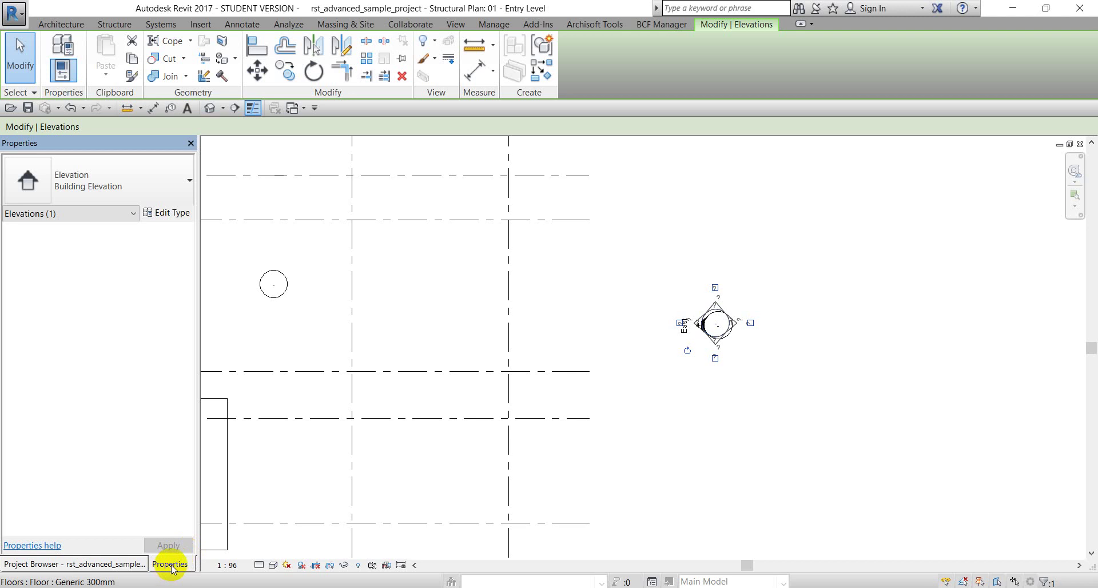
pyautogui.click(142, 564)
pyautogui.click(163, 564)
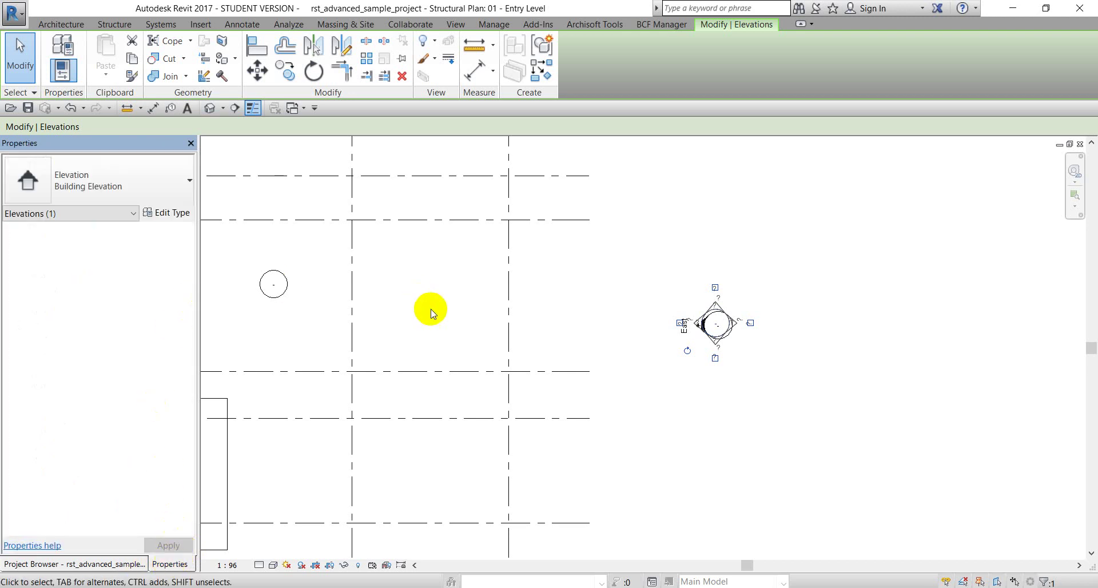
pyautogui.click(666, 382)
pyautogui.scroll(1, 704, 338)
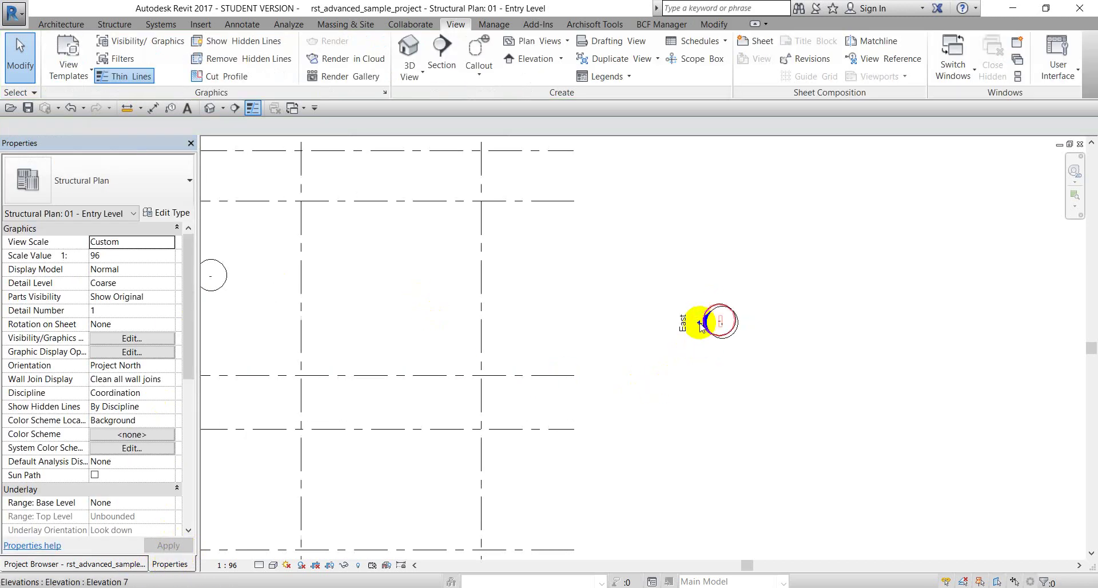
# Step: Set the Far Clipping of the East elevation view to Clip with line
pyautogui.click(700, 323)
pyautogui.click(696, 382)
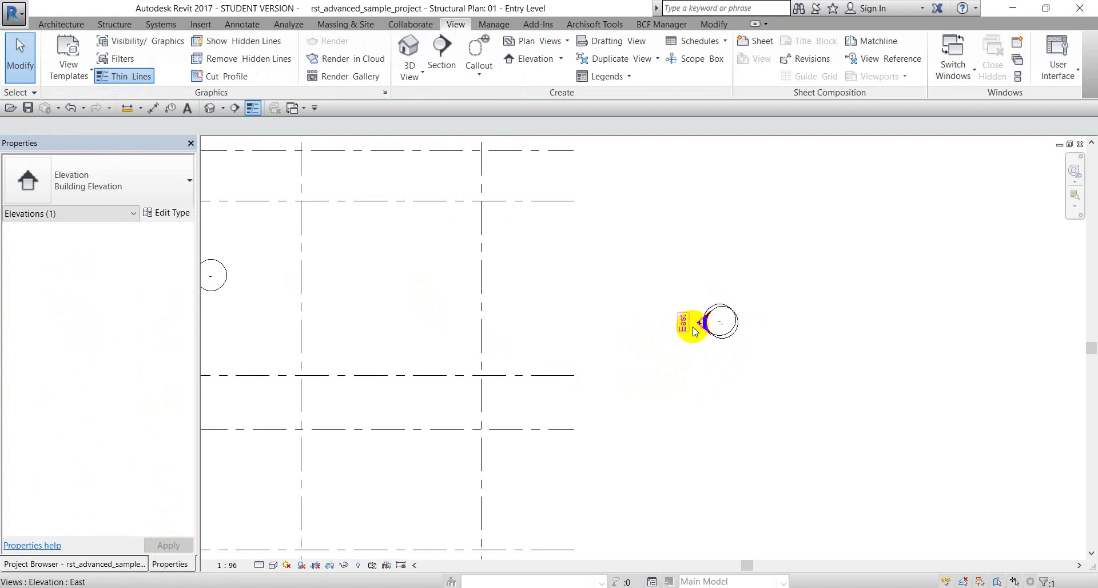
pyautogui.click(694, 327)
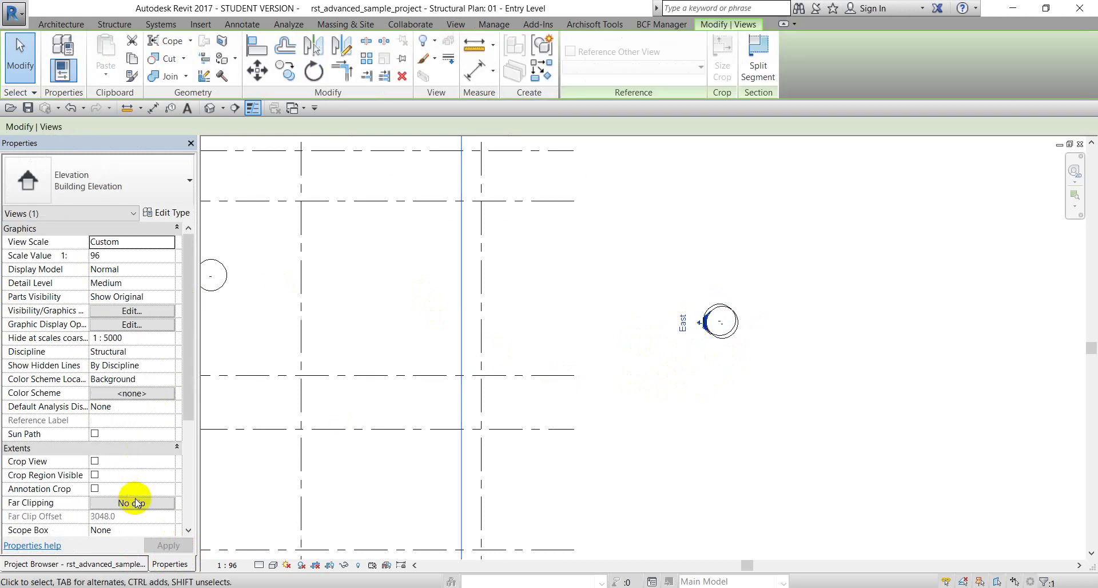
pyautogui.scroll(-3, 136, 503)
pyautogui.click(135, 435)
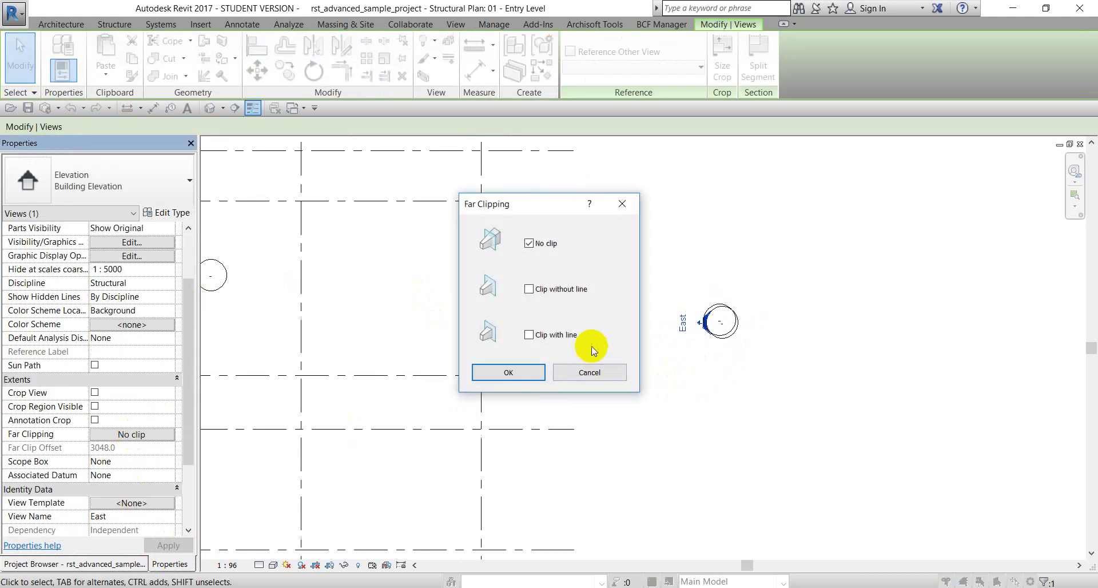
pyautogui.click(509, 372)
pyautogui.scroll(-5, 608, 395)
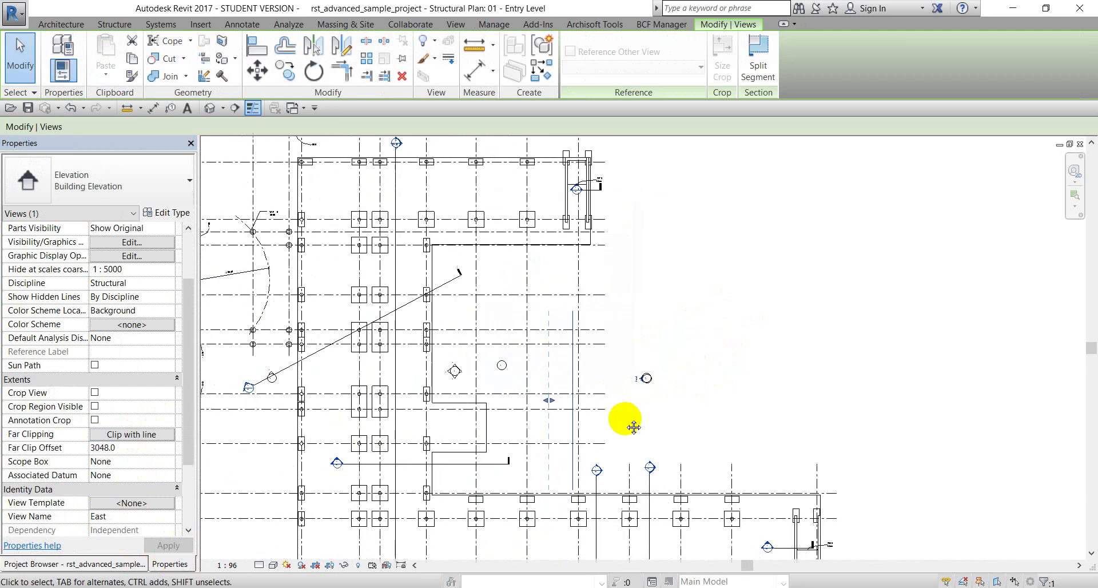
pyautogui.moveTo(633, 427); pyautogui.dragTo(583, 398, button='middle')
pyautogui.click(608, 388)
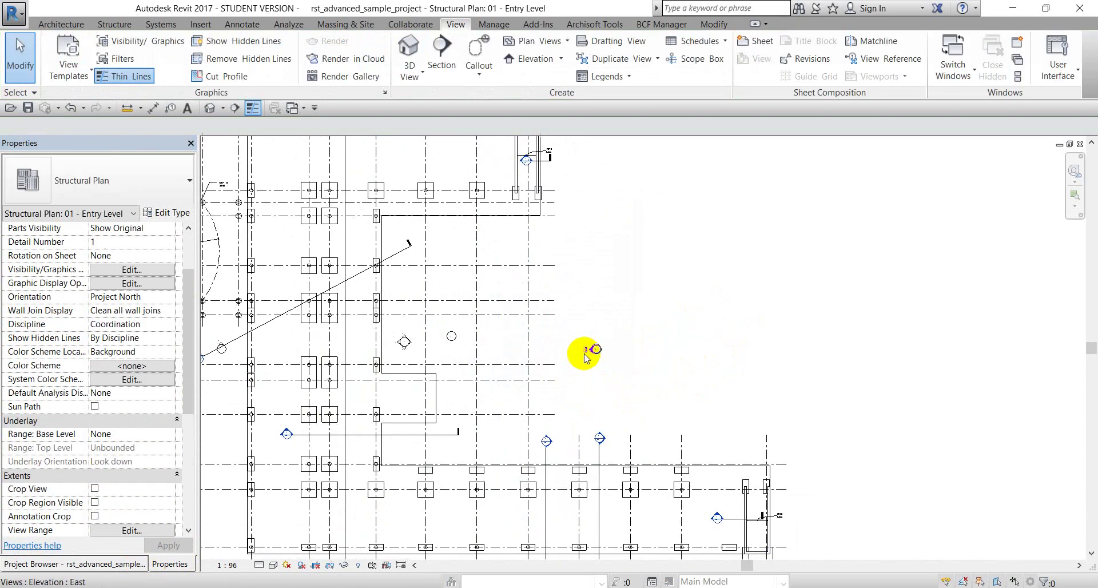
# Step: Set the East elevation view's Far Clipping to Clip without line
pyautogui.click(586, 356)
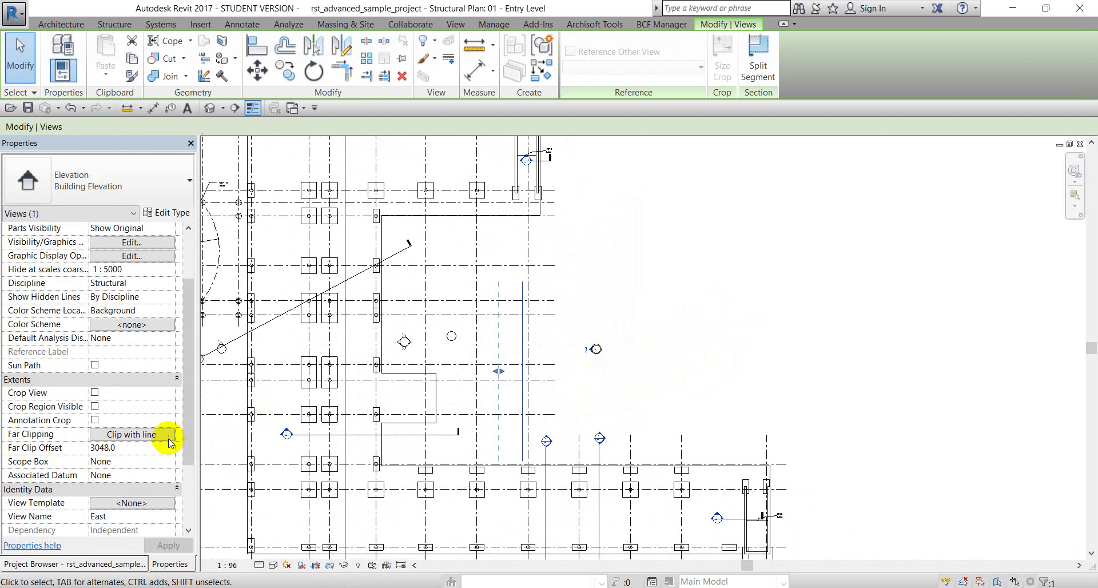
pyautogui.click(169, 438)
pyautogui.click(529, 290)
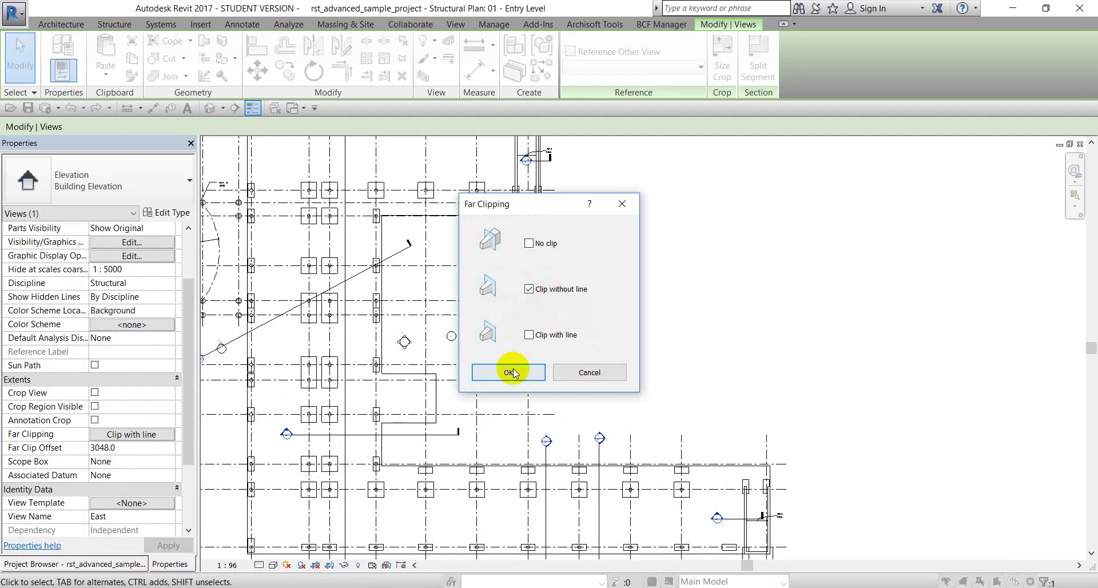
pyautogui.click(508, 373)
# Step: Reselect the East elevation view arrow and review its Far Clipping options, leaving them as they are
pyautogui.click(594, 349)
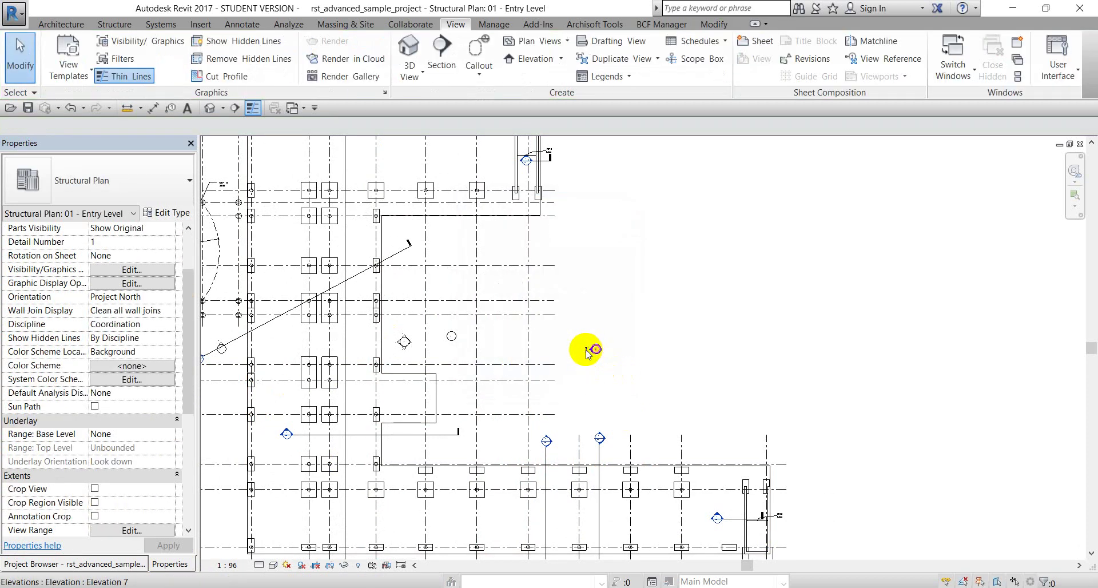
pyautogui.click(594, 349)
pyautogui.click(650, 374)
pyautogui.scroll(2, 588, 355)
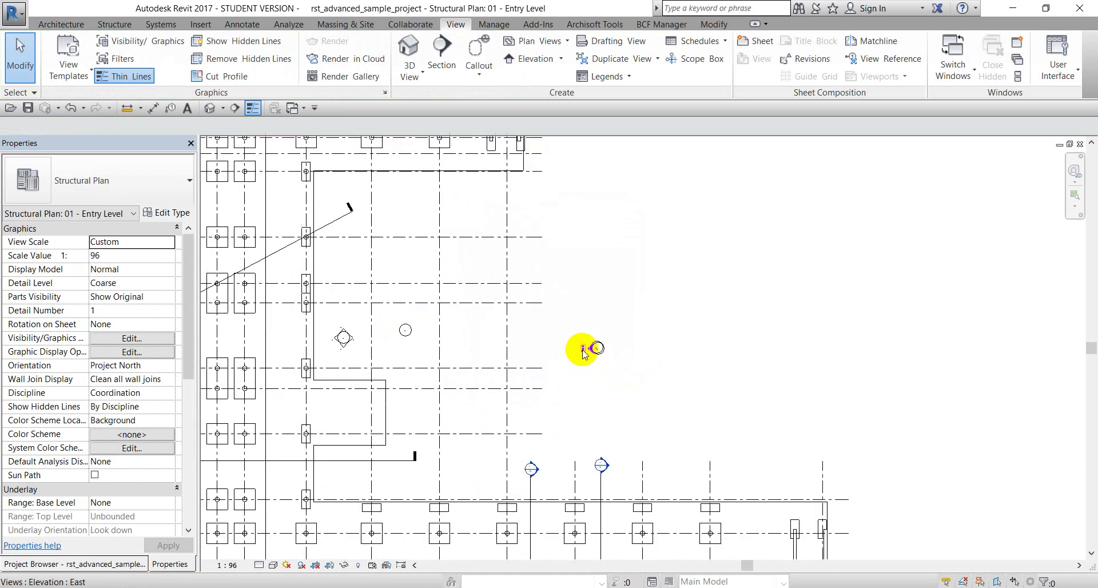
pyautogui.click(590, 348)
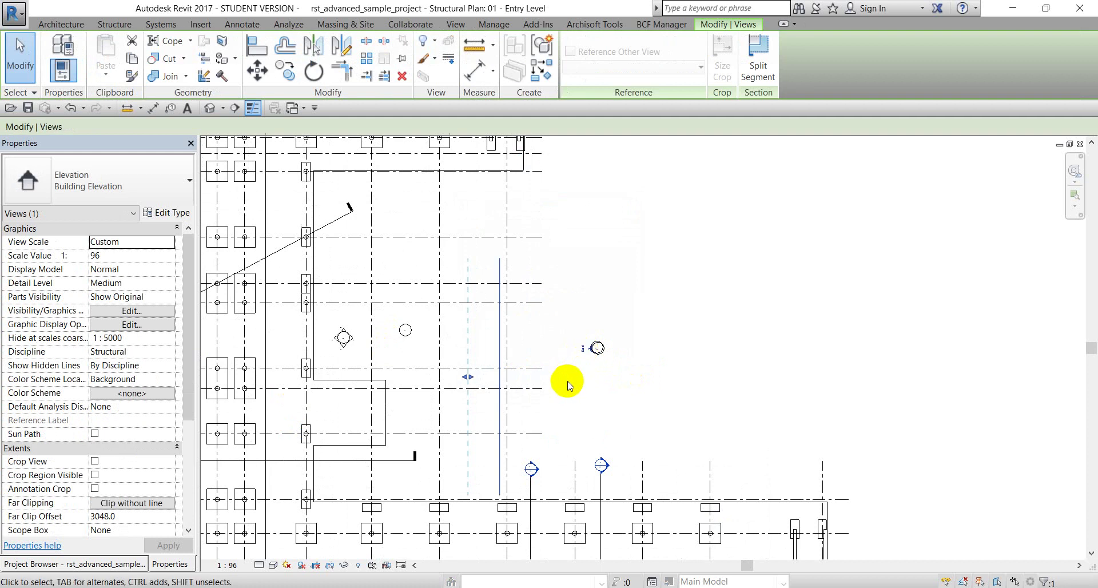
pyautogui.click(156, 506)
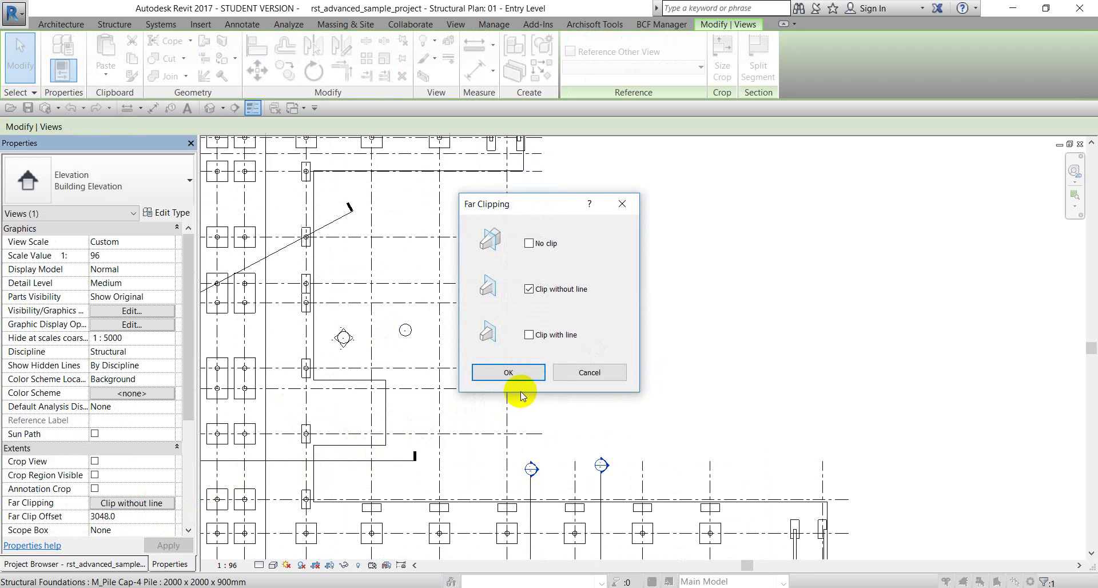
pyautogui.click(583, 378)
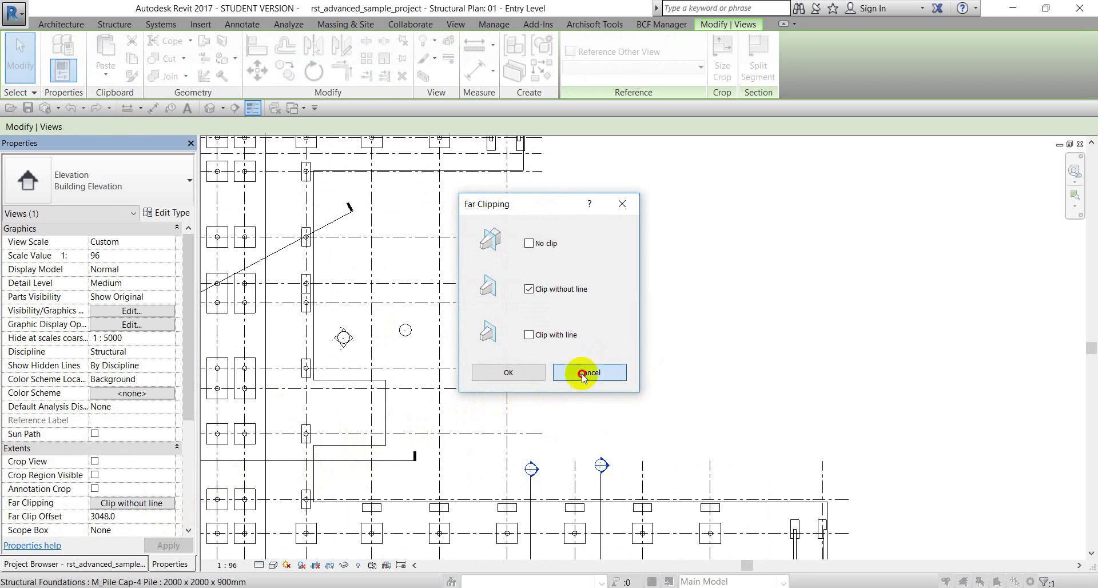
pyautogui.click(590, 392)
# Step: Return to Section 2 in the plan and review its Far Clipping options again without changing them
pyautogui.scroll(-1, 572, 415)
pyautogui.moveTo(570, 412); pyautogui.dragTo(637, 388, button='middle')
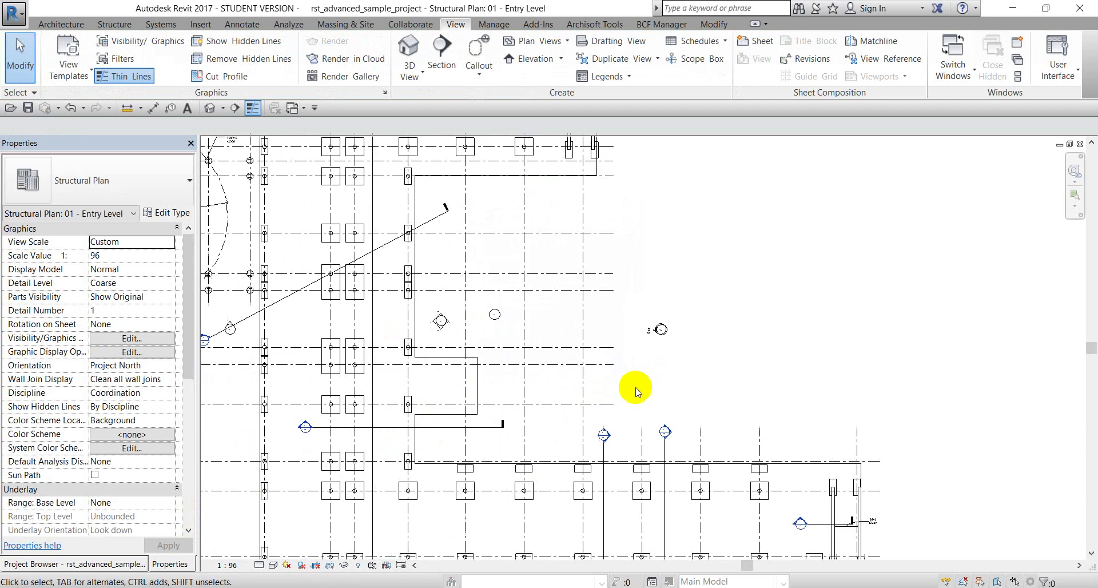
pyautogui.scroll(-1, 624, 390)
pyautogui.scroll(1, 629, 350)
pyautogui.moveTo(629, 350); pyautogui.dragTo(700, 342, button='middle')
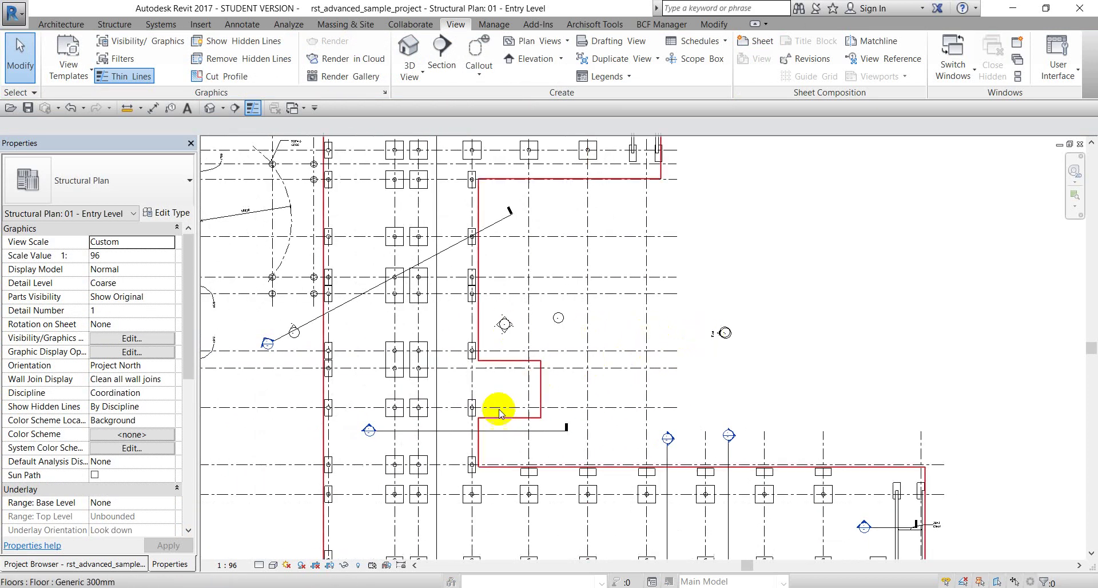
pyautogui.click(499, 431)
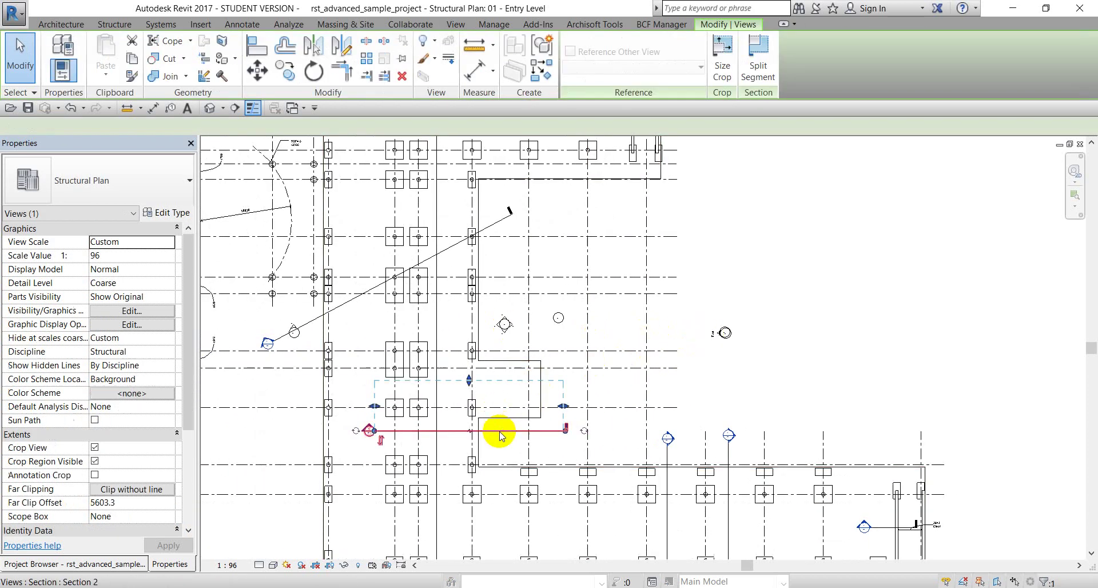
pyautogui.click(151, 490)
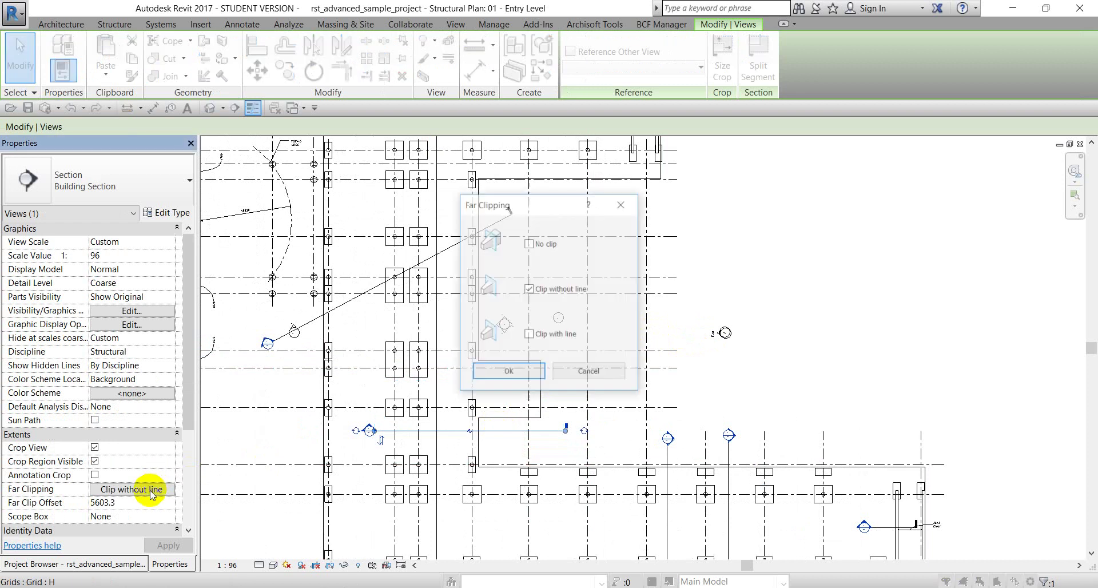
pyautogui.click(606, 374)
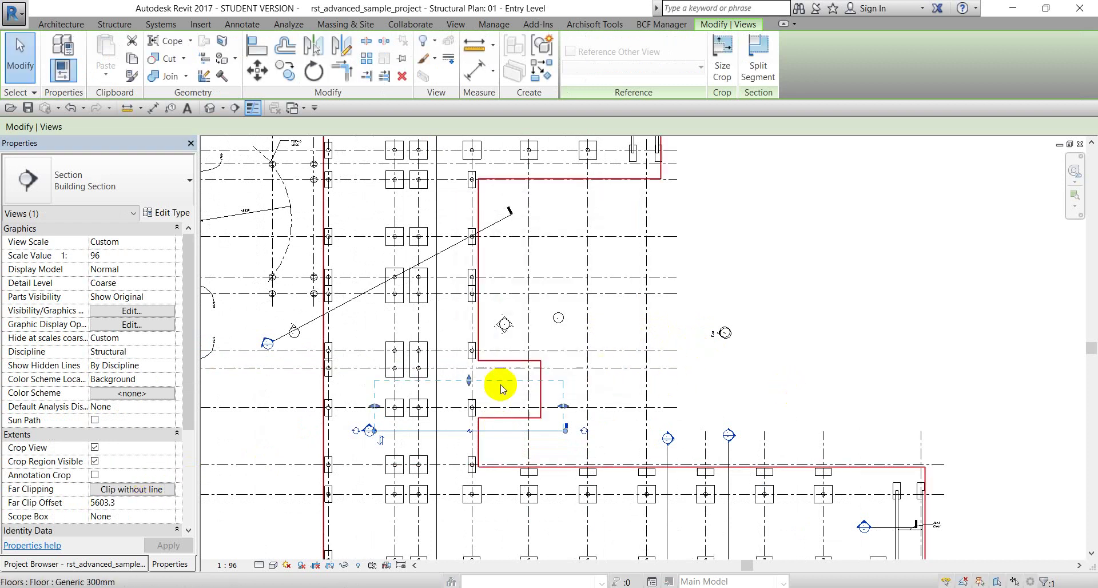
# Step: Move Section 2's far clip plane farther from its section line, to an offset of 8192.7, and recheck the Far Clipping options
pyautogui.moveTo(469, 380); pyautogui.dragTo(470, 356)
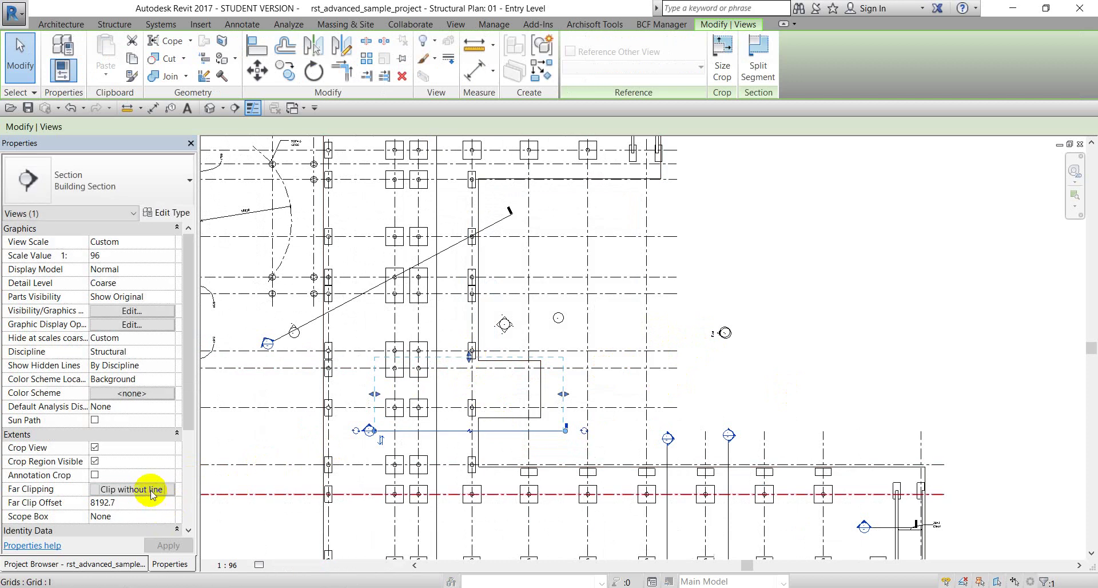
pyautogui.click(148, 489)
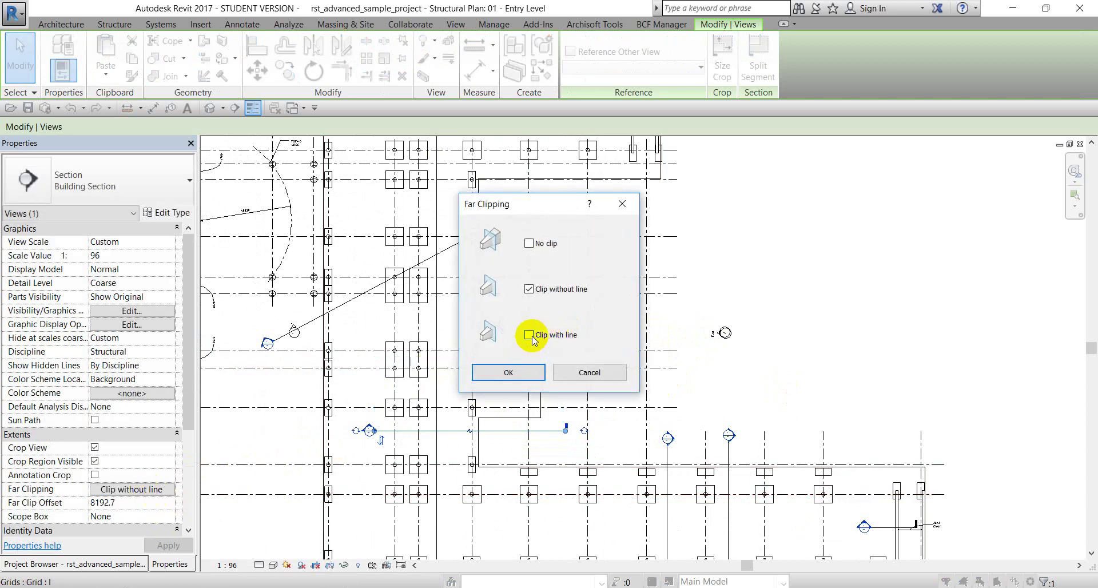
pyautogui.click(582, 373)
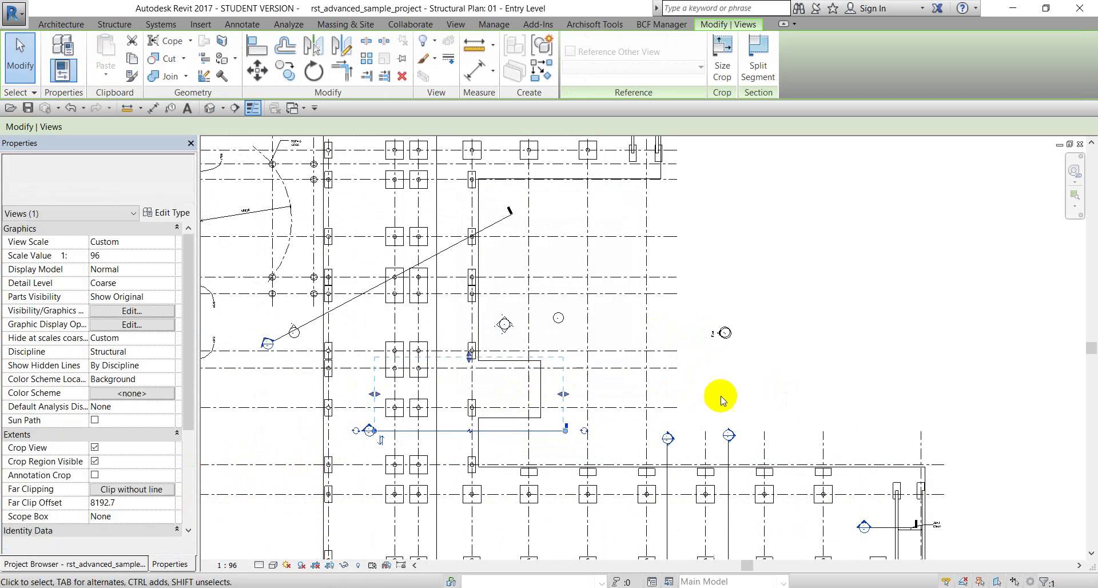
pyautogui.click(721, 396)
# Step: Switch to PowerPoint to review the Creating Callout Views slide, and return to the upper part of the structural plan in Revit
pyautogui.scroll(-1, 418, 472)
pyautogui.moveTo(418, 471); pyautogui.dragTo(377, 435, button='middle')
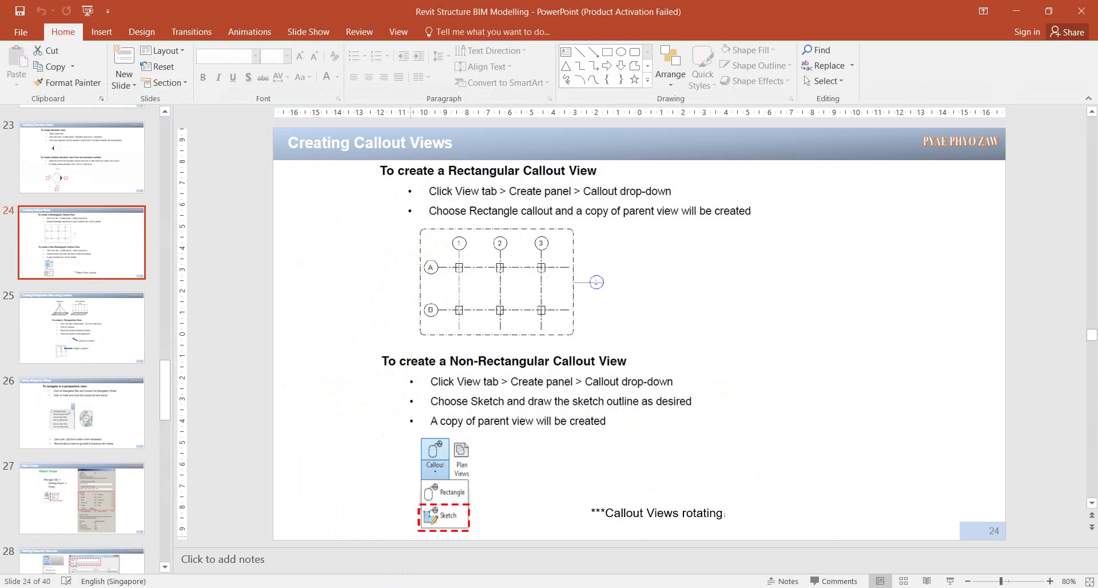
pyautogui.click(338, 535)
pyautogui.moveTo(453, 289); pyautogui.dragTo(485, 322, button='middle')
pyautogui.scroll(4, 485, 322)
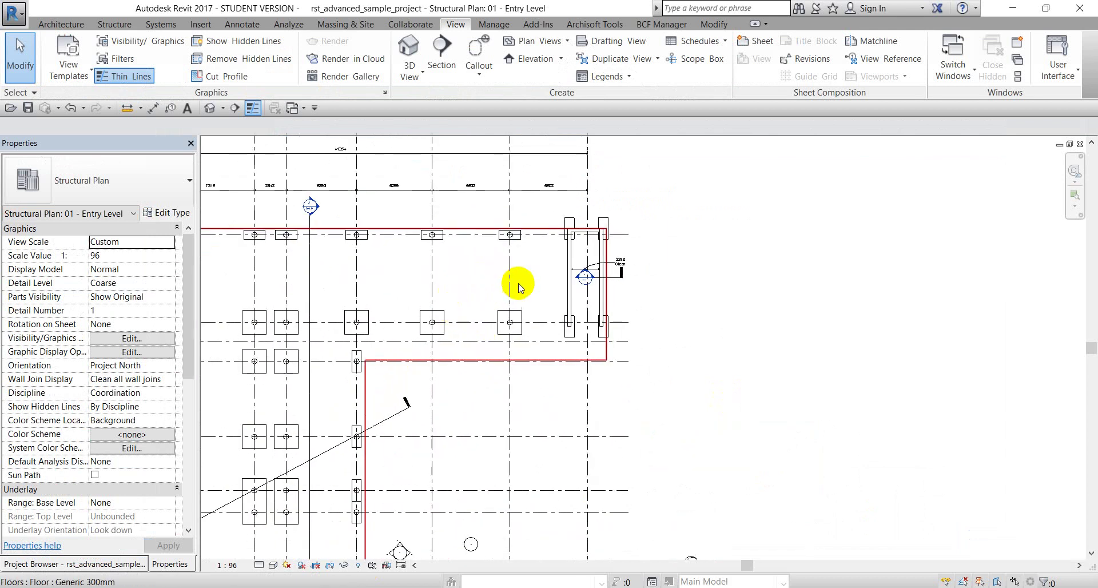
# Step: Create a rectangular callout around the pile cap at grid 5 and the lower wall ends at grid 6
pyautogui.scroll(-1, 610, 350)
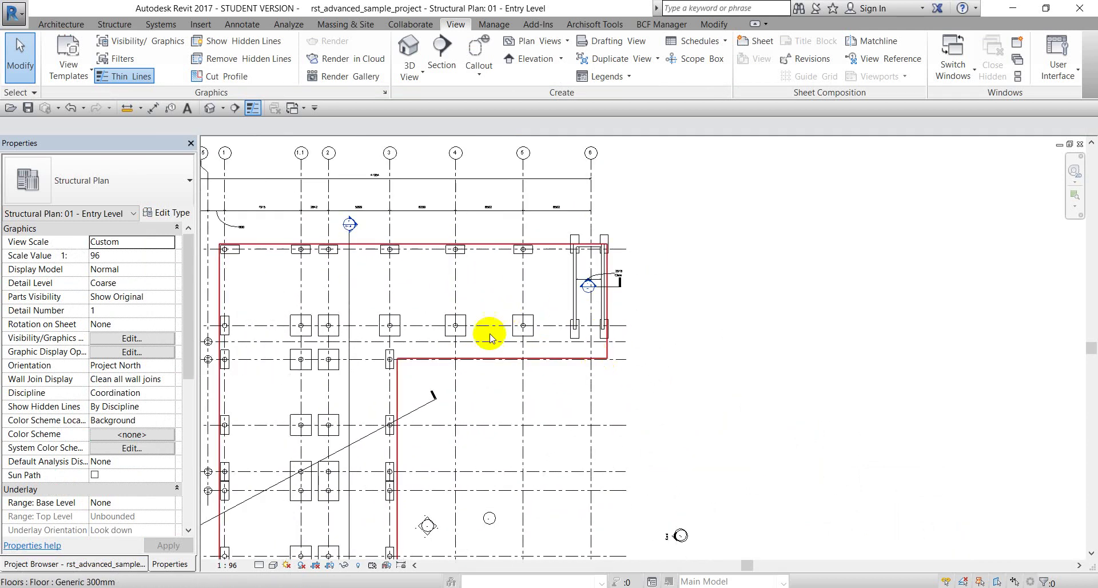
pyautogui.scroll(-2, 541, 404)
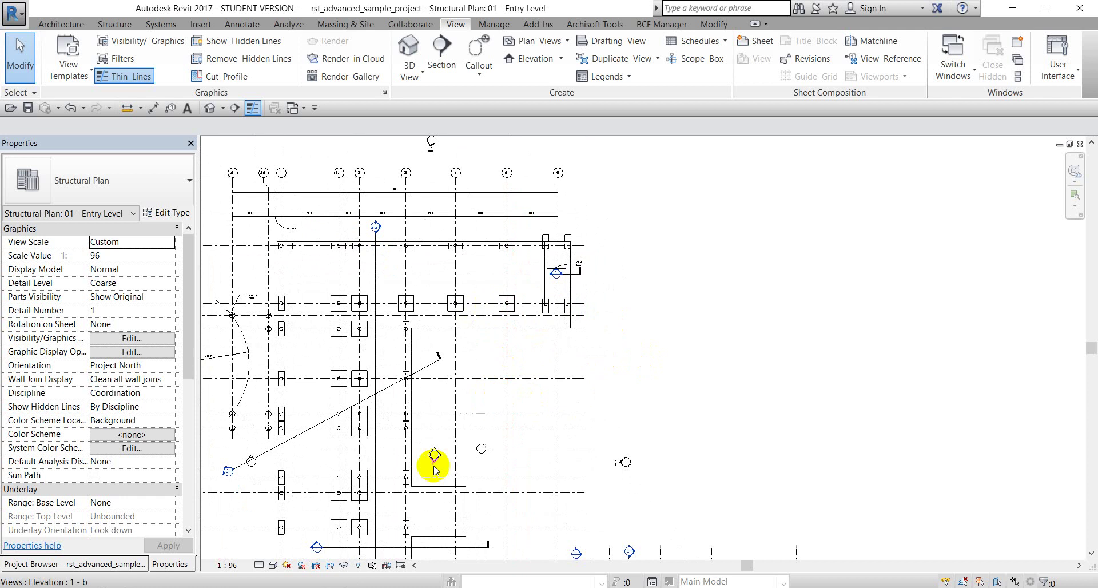
pyautogui.scroll(1, 484, 298)
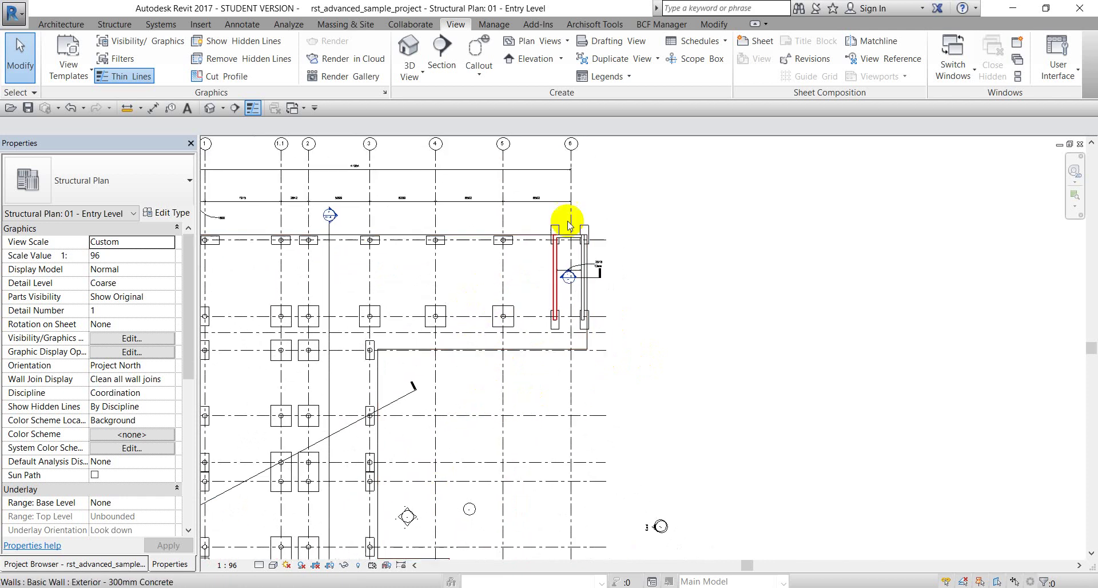
pyautogui.click(477, 57)
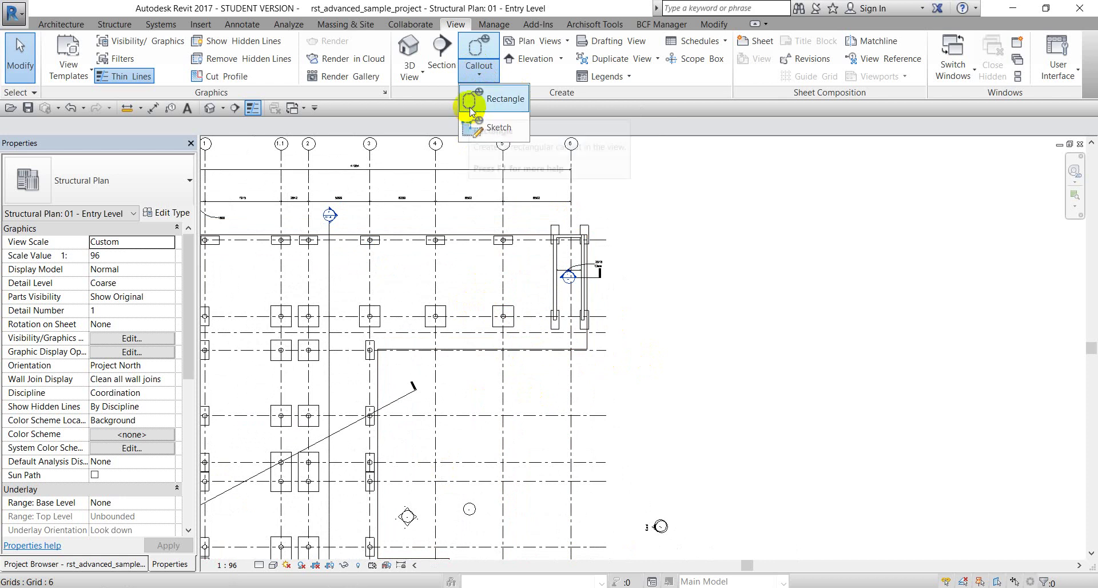
pyautogui.click(489, 102)
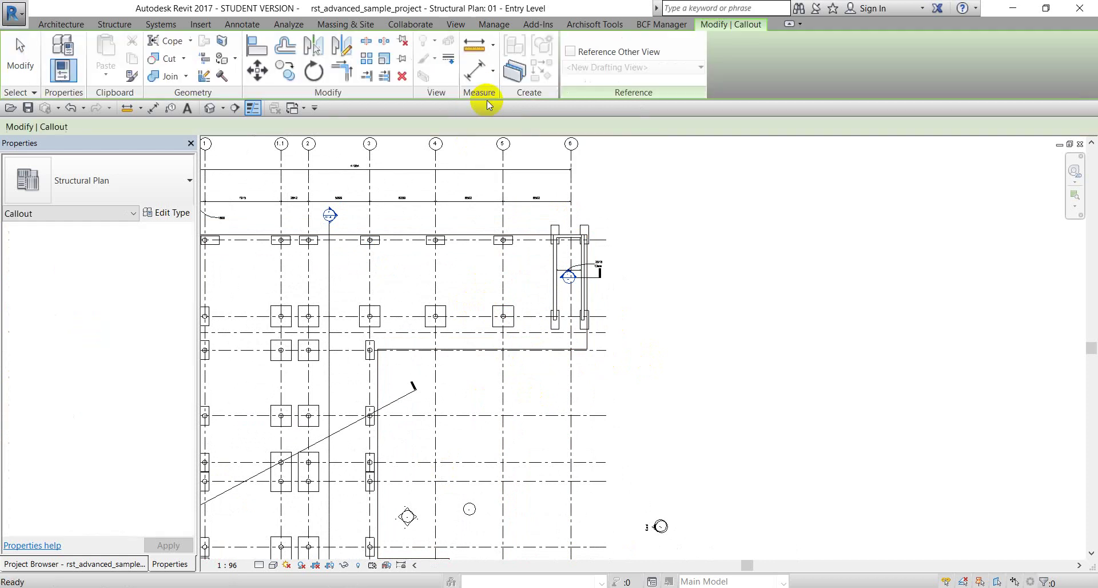
pyautogui.click(474, 294)
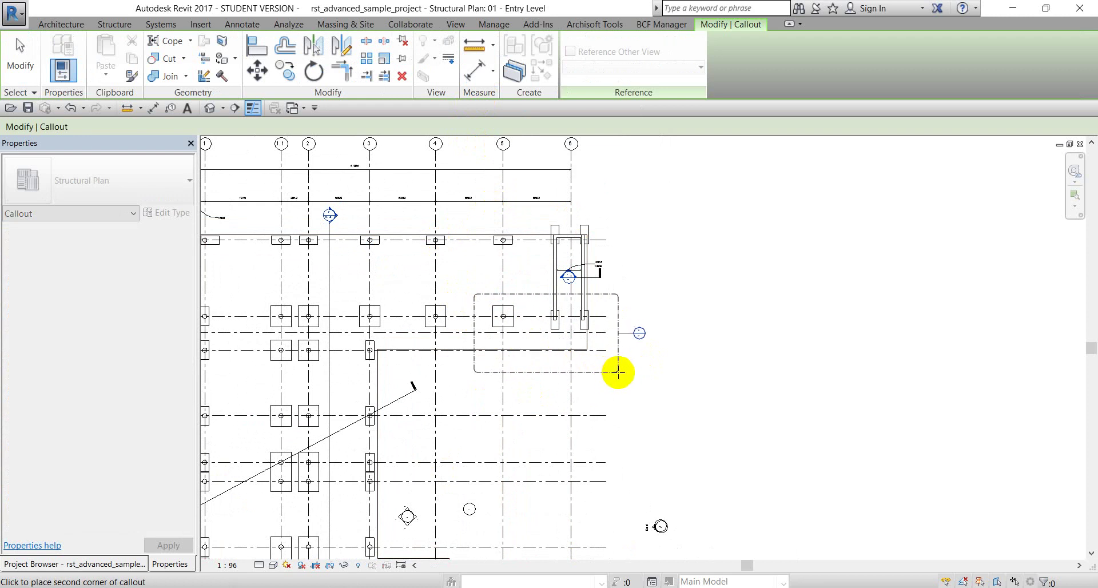
pyautogui.click(620, 370)
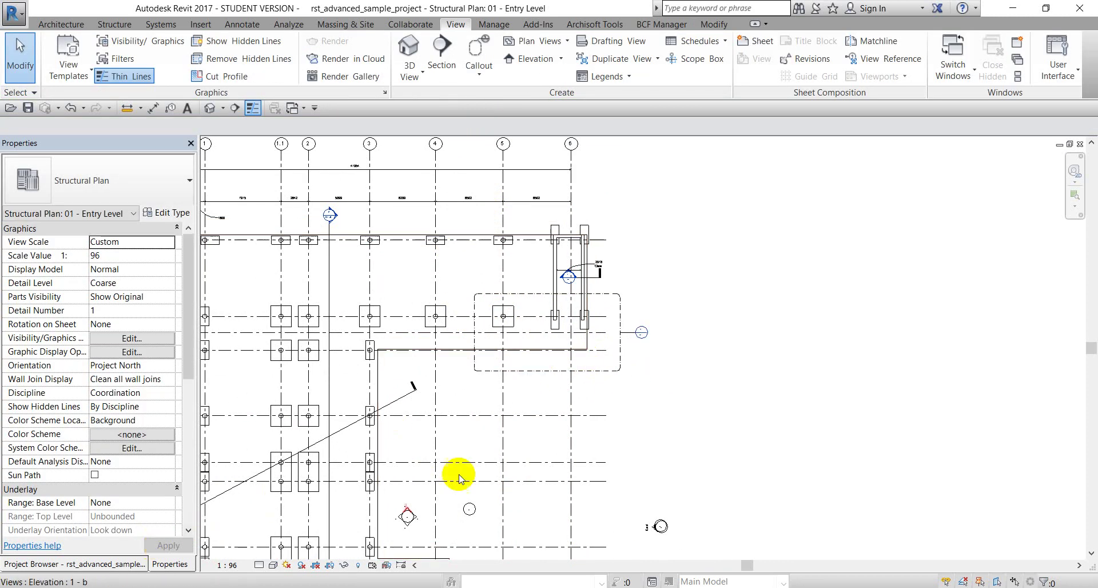
# Step: Open the new callout's view and extend its crop region's upper edge upward to take in the section marker
pyautogui.click(622, 328)
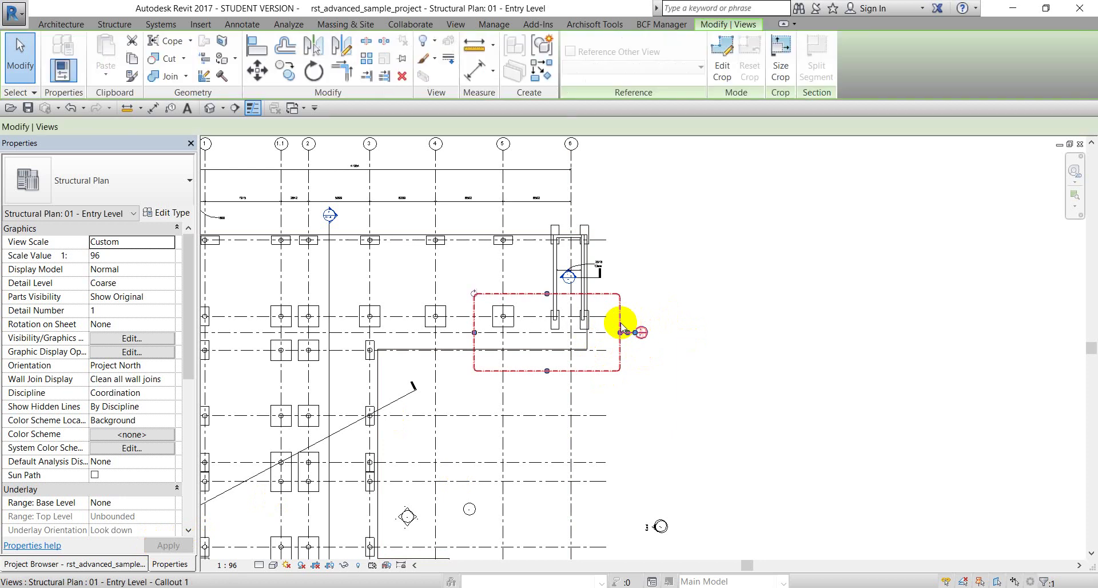
pyautogui.rightClick(621, 330)
pyautogui.click(658, 338)
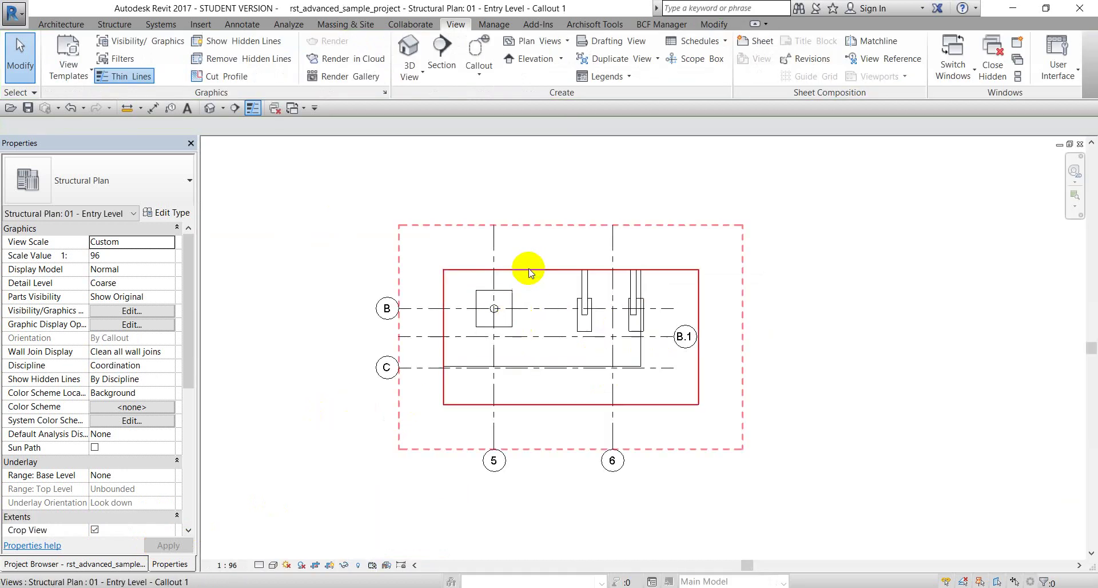
pyautogui.click(529, 274)
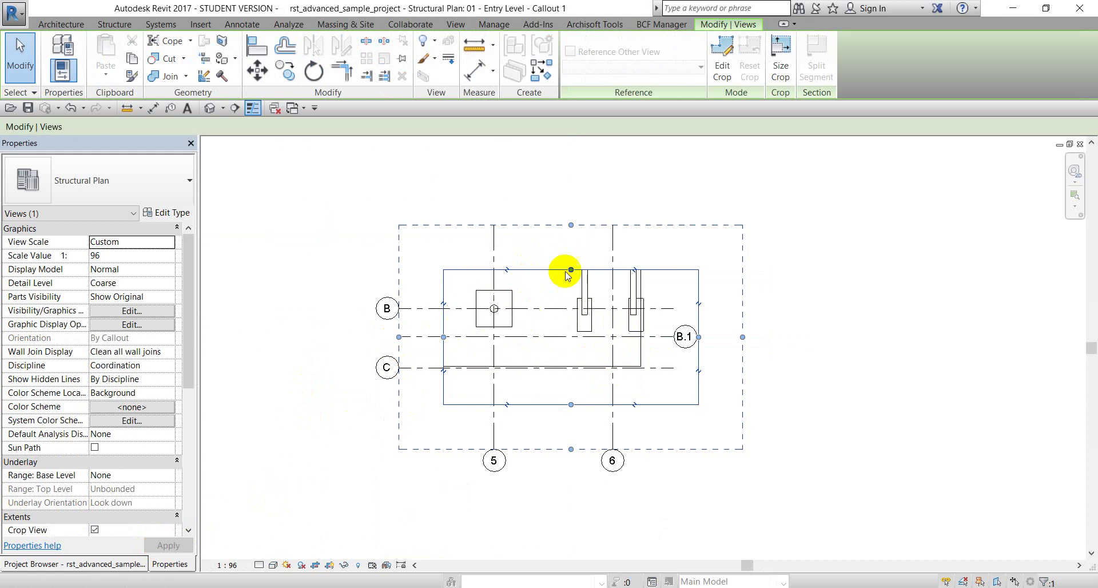
pyautogui.moveTo(570, 269); pyautogui.dragTo(570, 239)
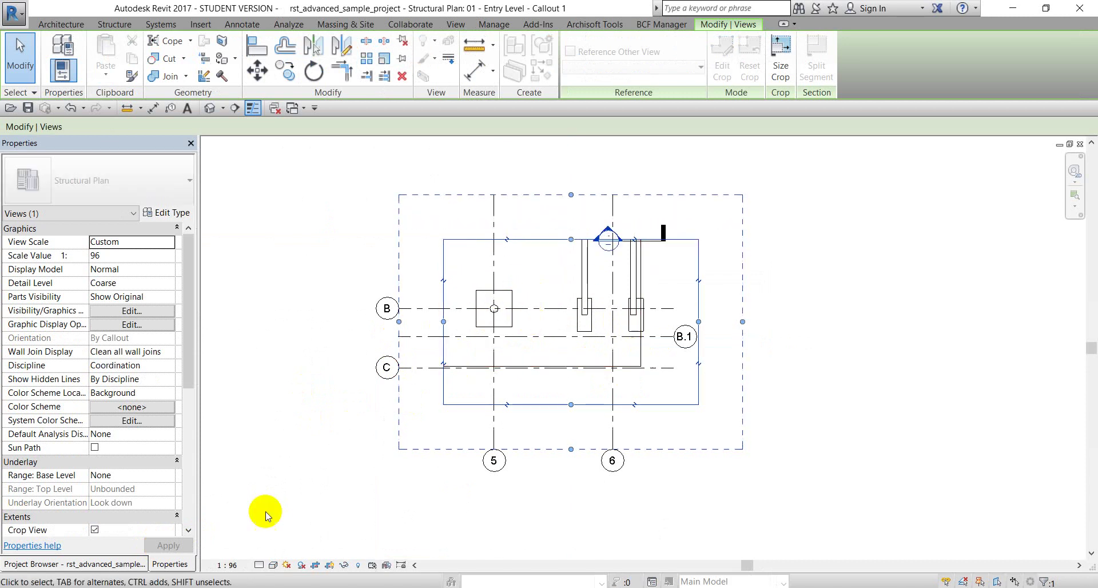
# Step: Set the callout view's detail level to Fine and pull the crop region's lower and left edges slightly inward
pyautogui.click(259, 565)
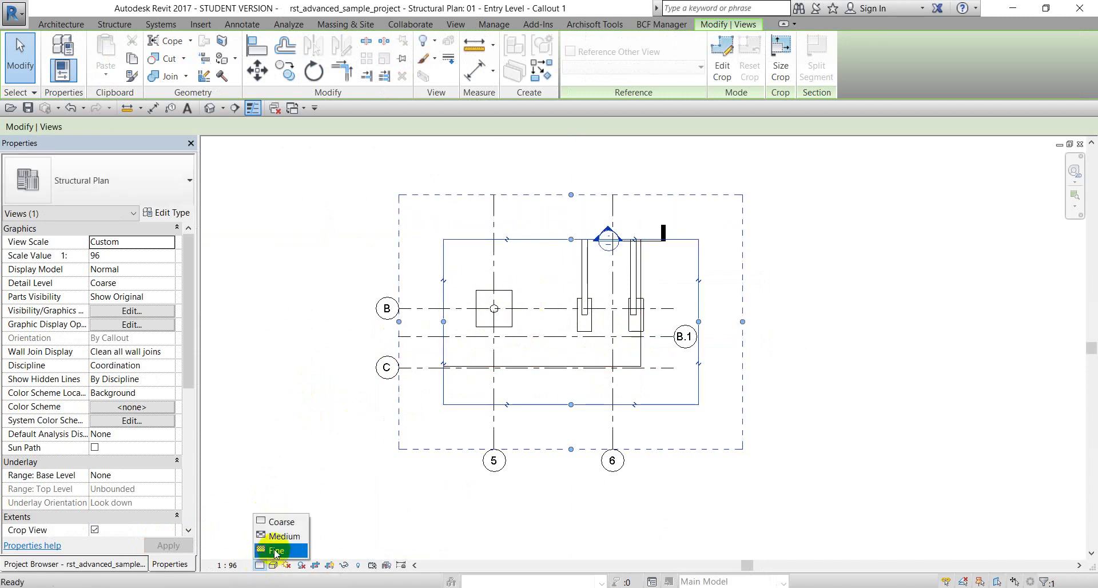
pyautogui.click(275, 550)
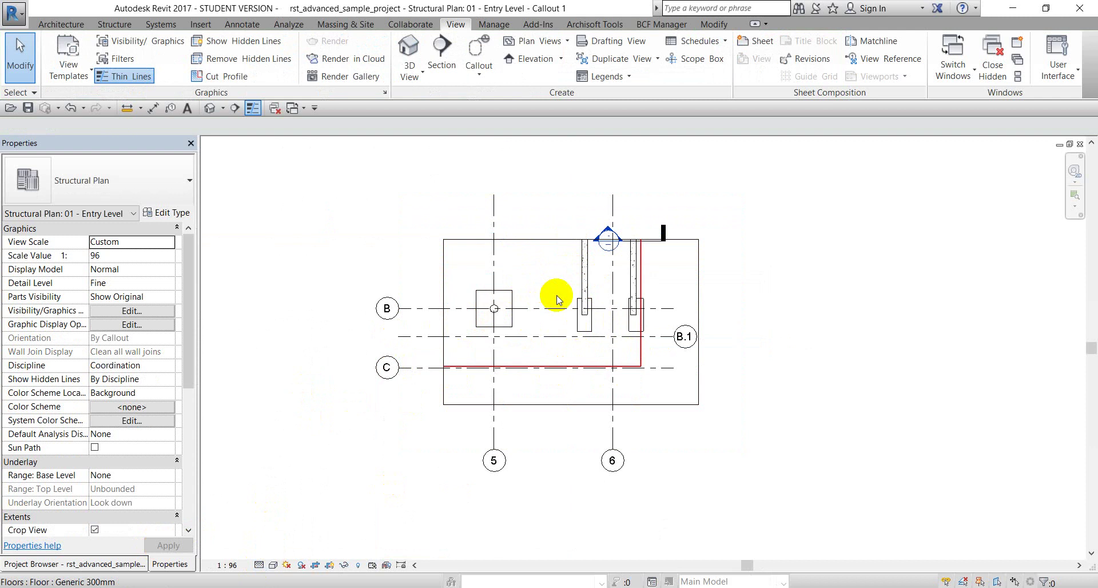
pyautogui.click(523, 404)
pyautogui.moveTo(566, 407); pyautogui.dragTo(571, 390)
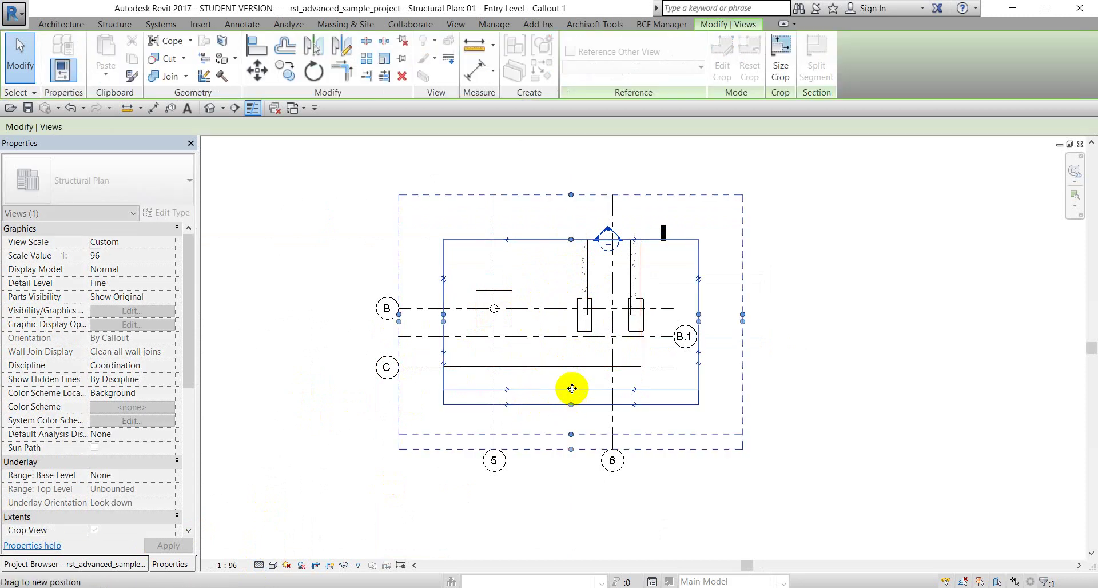
pyautogui.moveTo(444, 314); pyautogui.dragTo(454, 314)
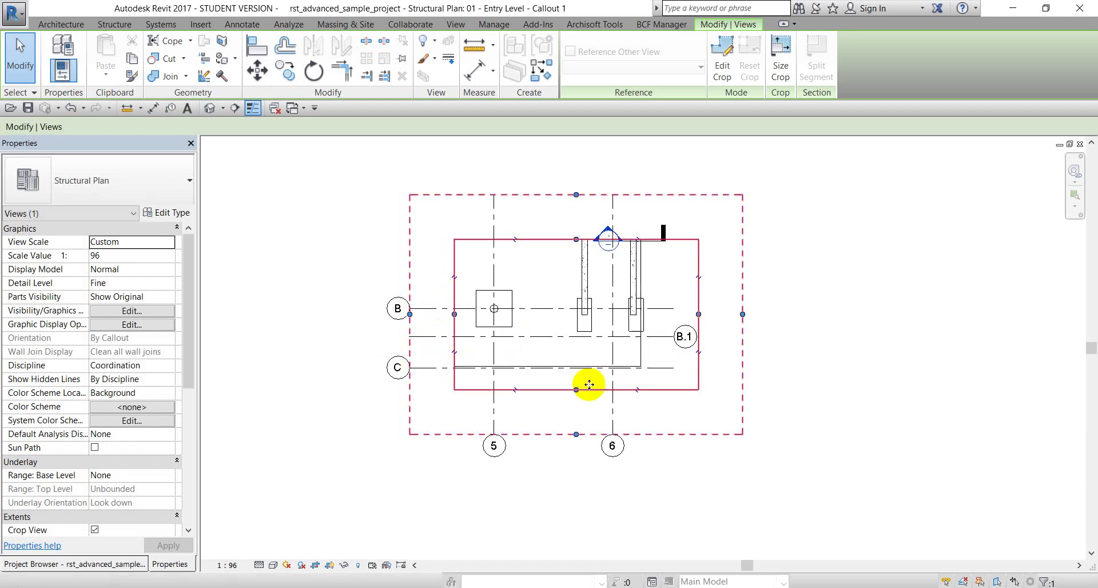
pyautogui.moveTo(574, 389); pyautogui.dragTo(574, 398)
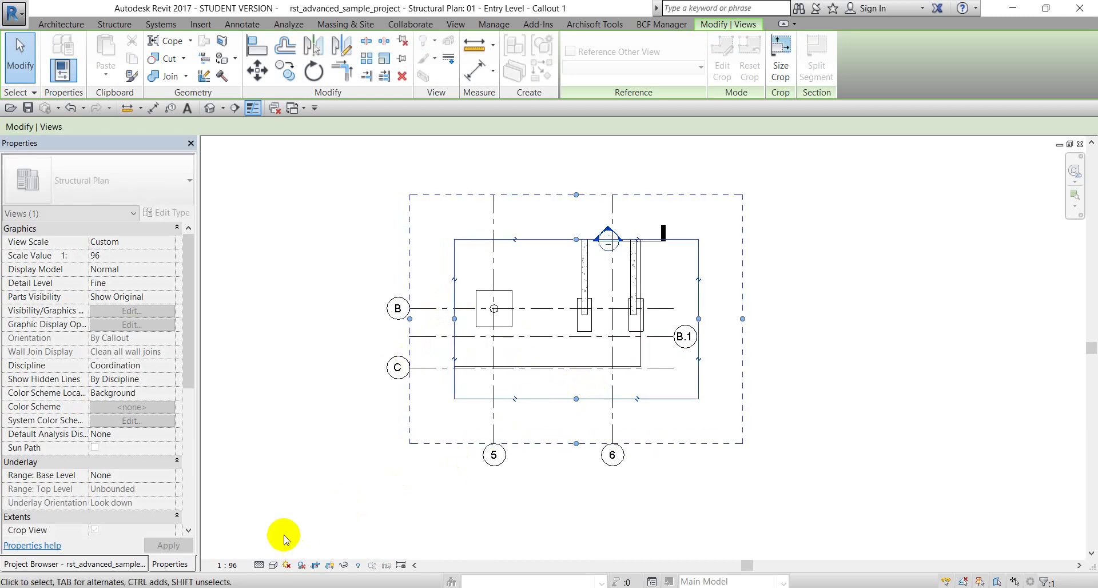
pyautogui.click(260, 565)
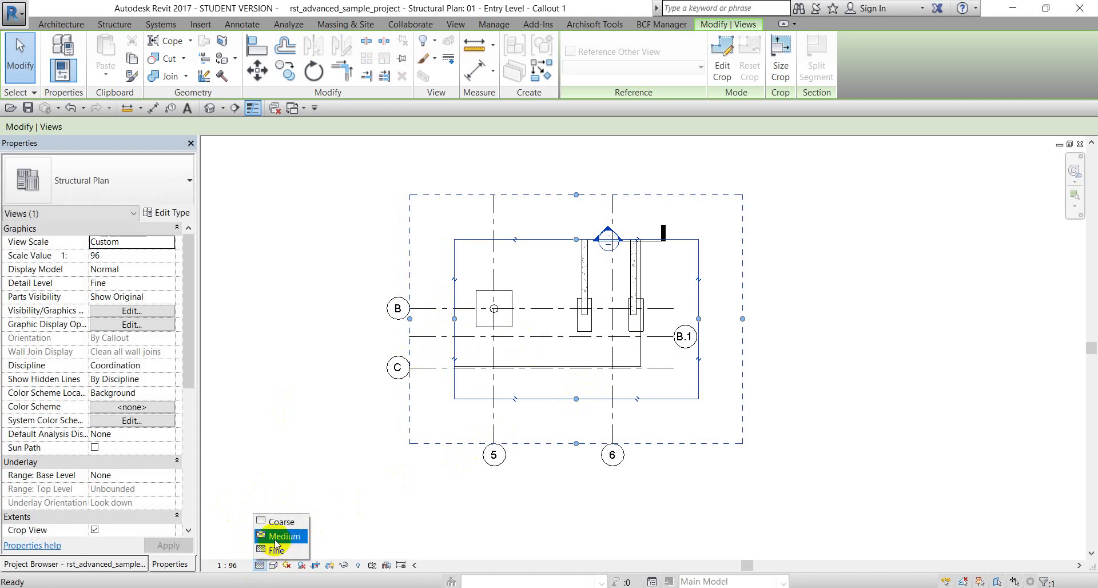
pyautogui.click(492, 404)
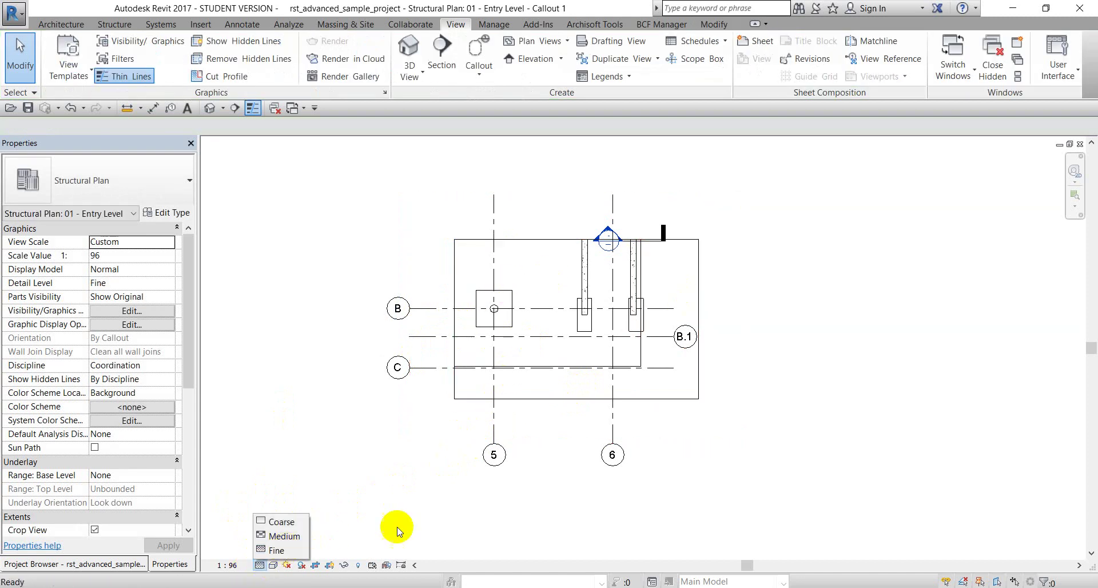
pyautogui.click(370, 429)
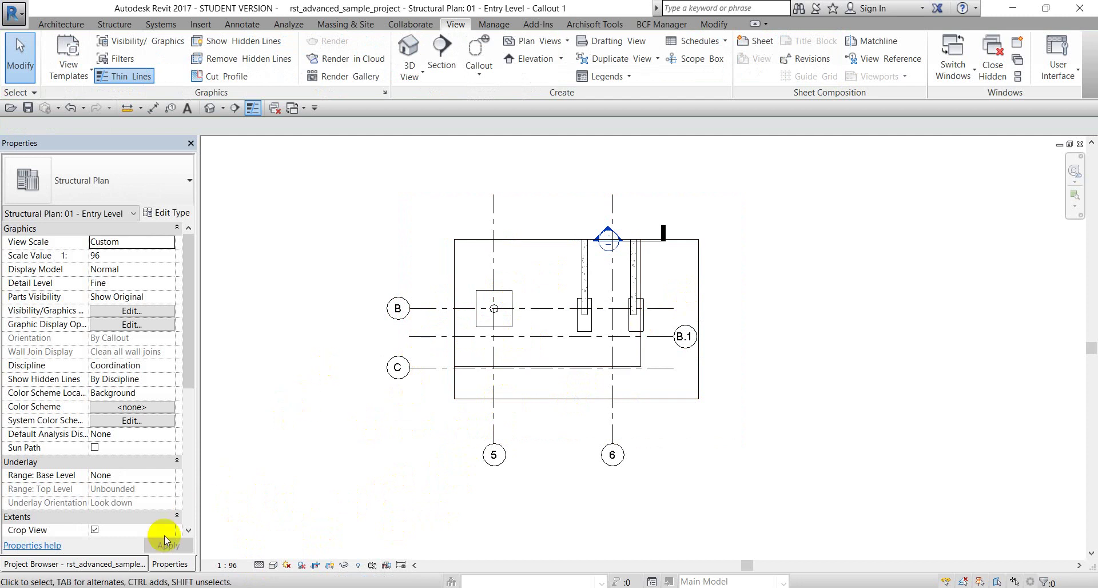
# Step: Return to the 01 - Entry Level structural plan and start a callout with a sketched boundary
pyautogui.hotkey('ctrl', 'Tab')
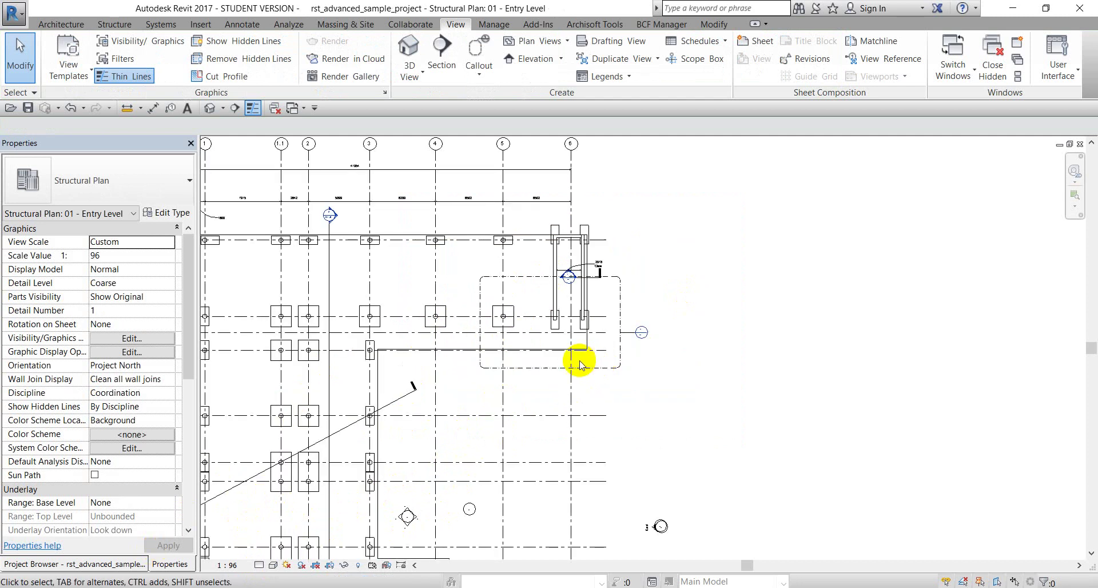
pyautogui.scroll(-1, 579, 361)
pyautogui.moveTo(544, 367); pyautogui.dragTo(628, 323, button='middle')
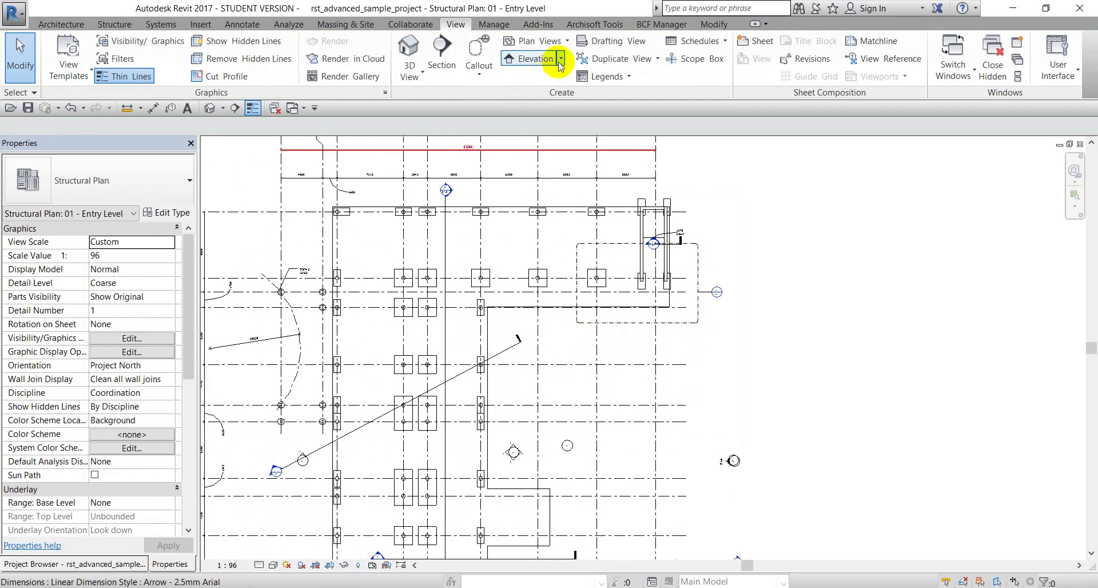
pyautogui.click(479, 73)
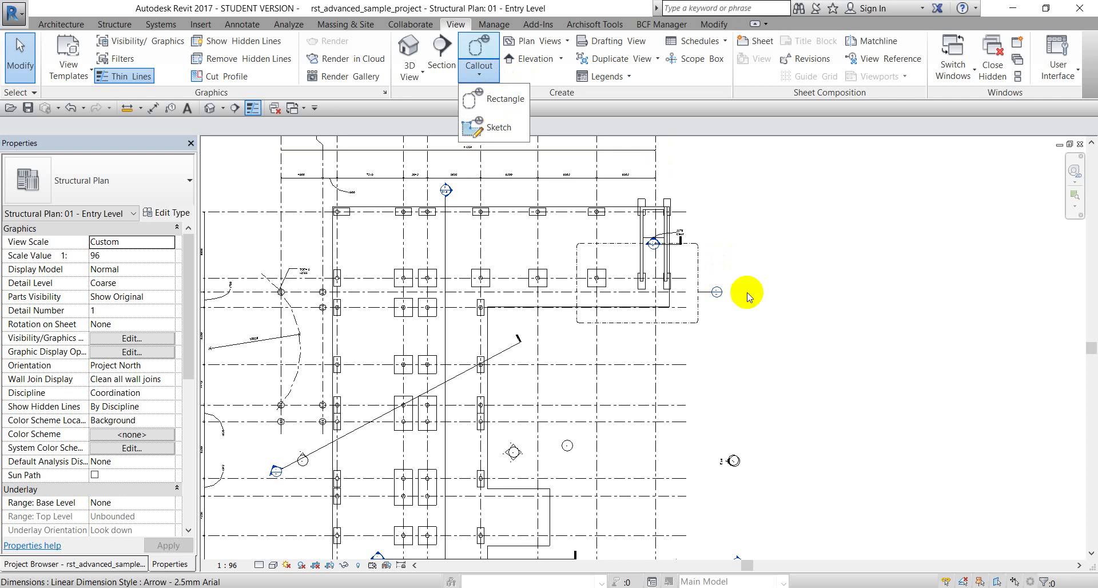
pyautogui.scroll(3, 741, 297)
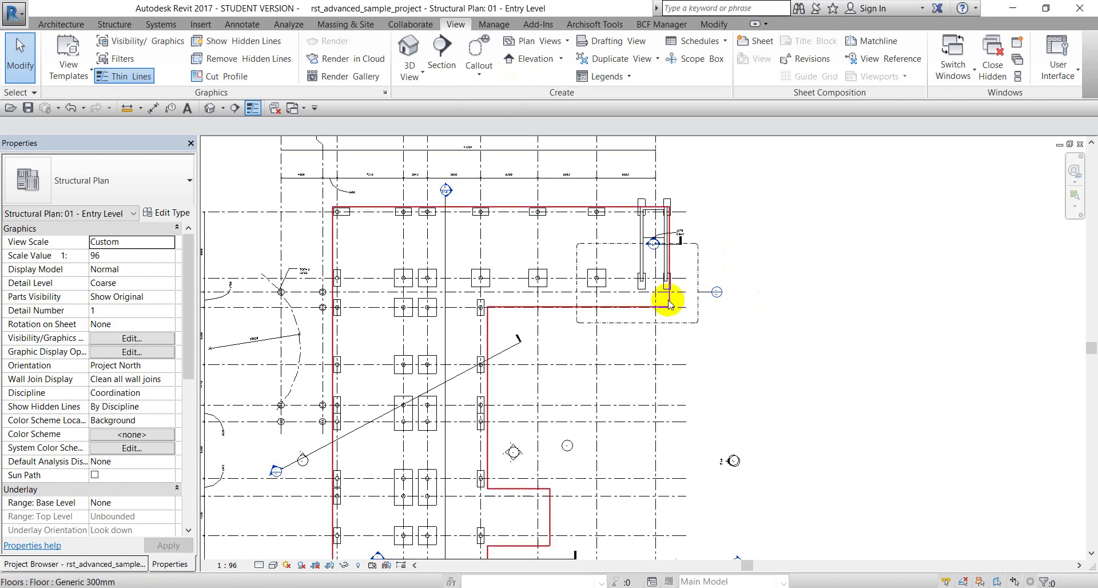
pyautogui.click(495, 79)
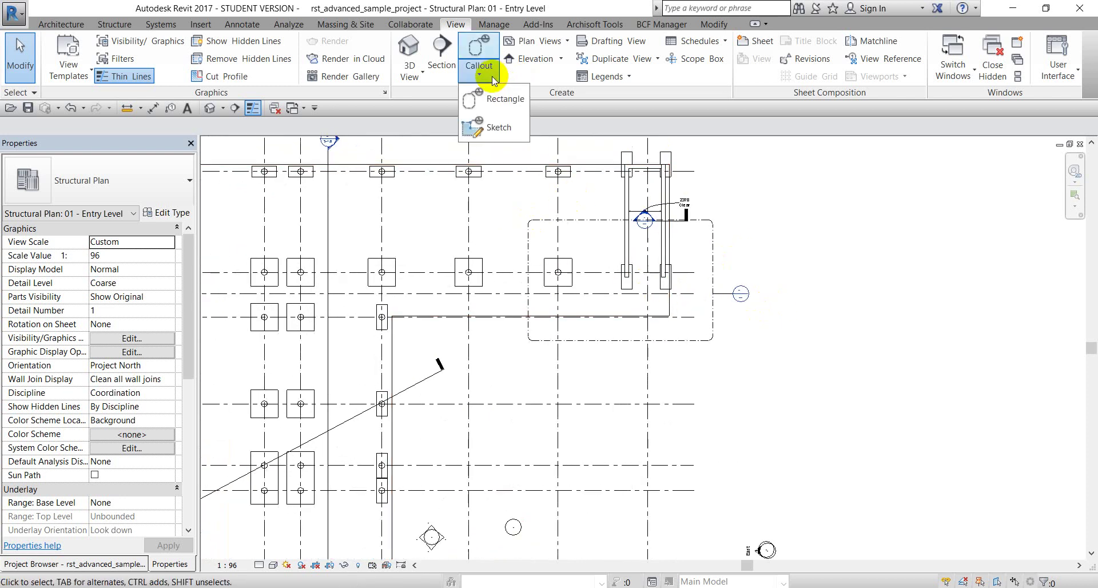
pyautogui.click(483, 130)
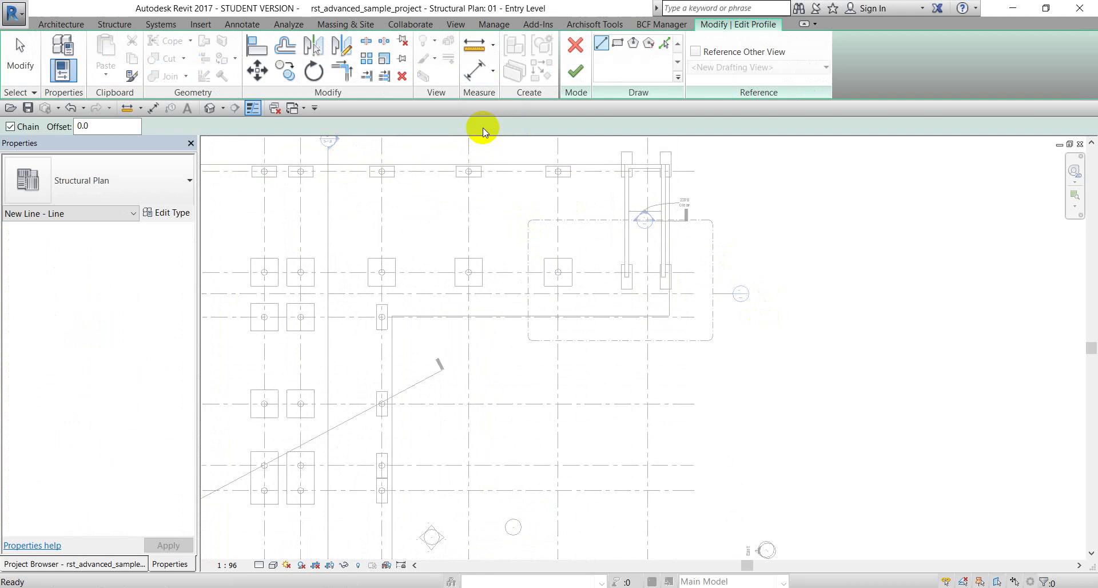
pyautogui.moveTo(362, 238); pyautogui.dragTo(392, 218, button='middle')
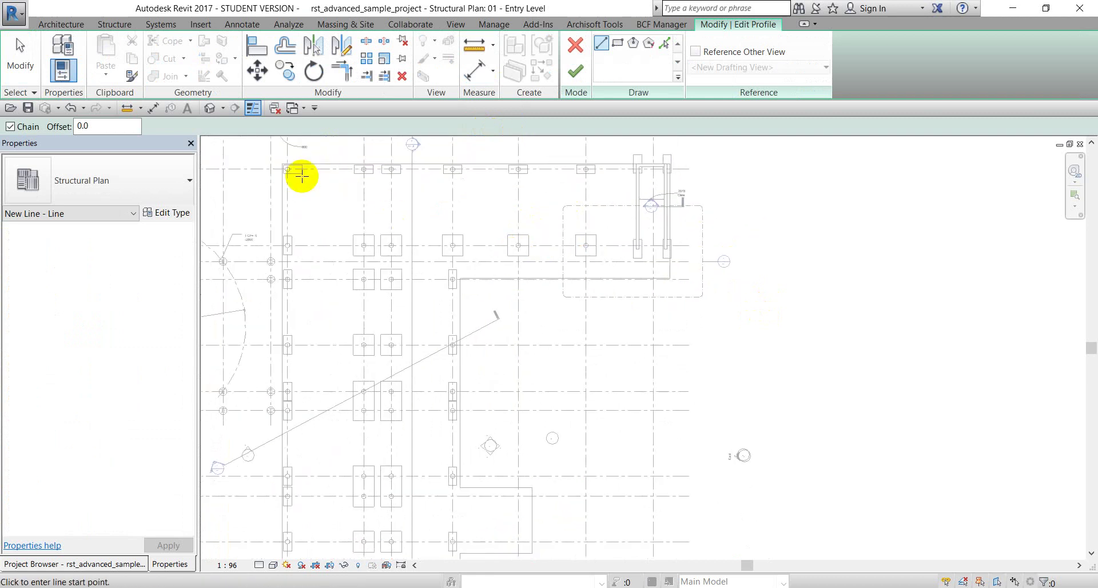
# Step: Examine which building, structural and annotation tools are available while the callout profile is being sketched
pyautogui.click(79, 25)
pyautogui.click(117, 24)
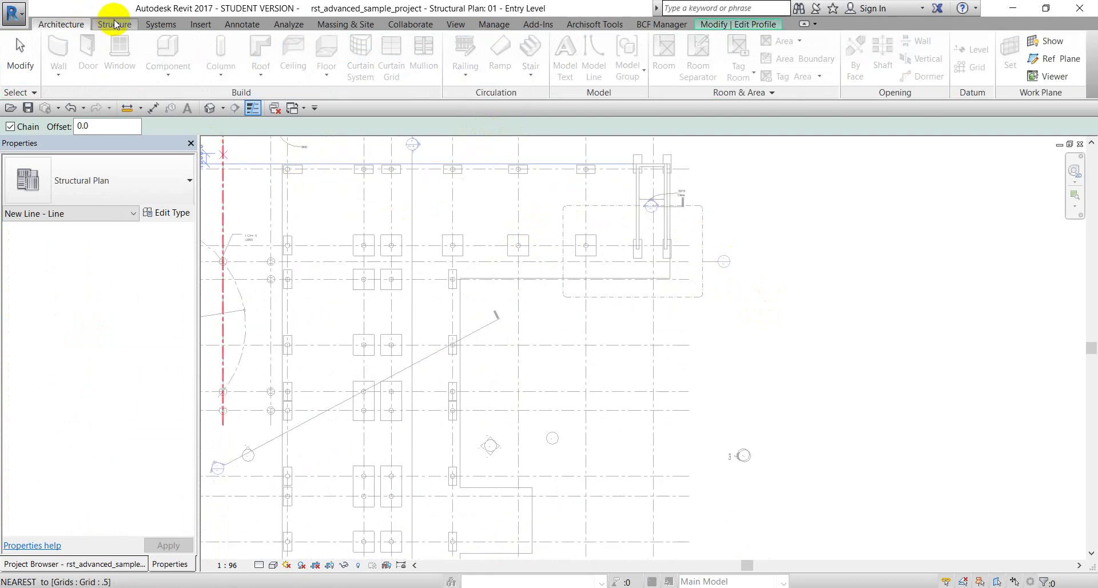
pyautogui.click(161, 24)
pyautogui.click(201, 24)
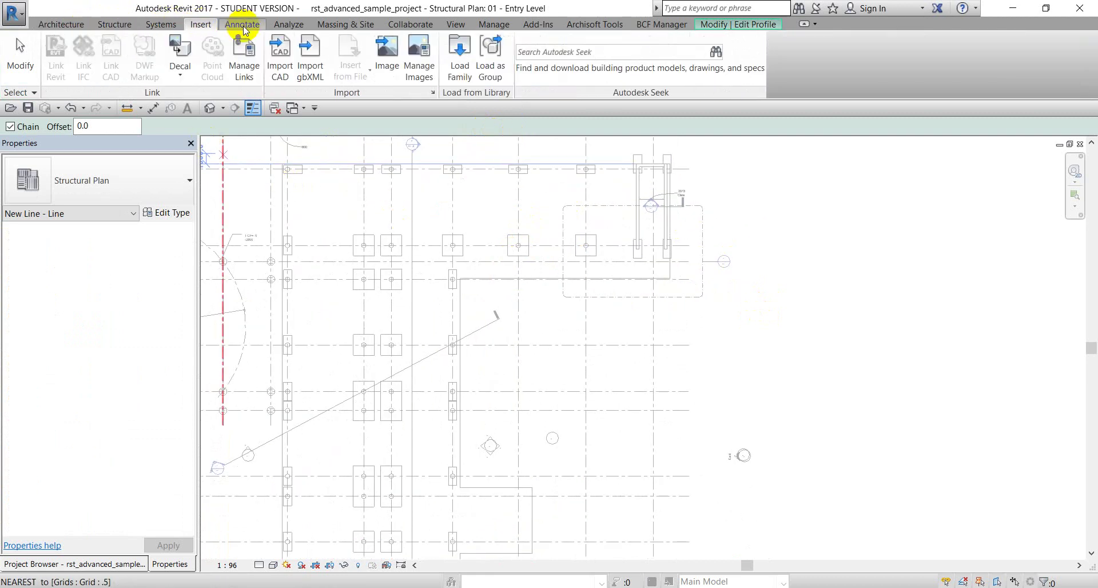
pyautogui.click(242, 24)
pyautogui.click(161, 26)
pyautogui.click(117, 25)
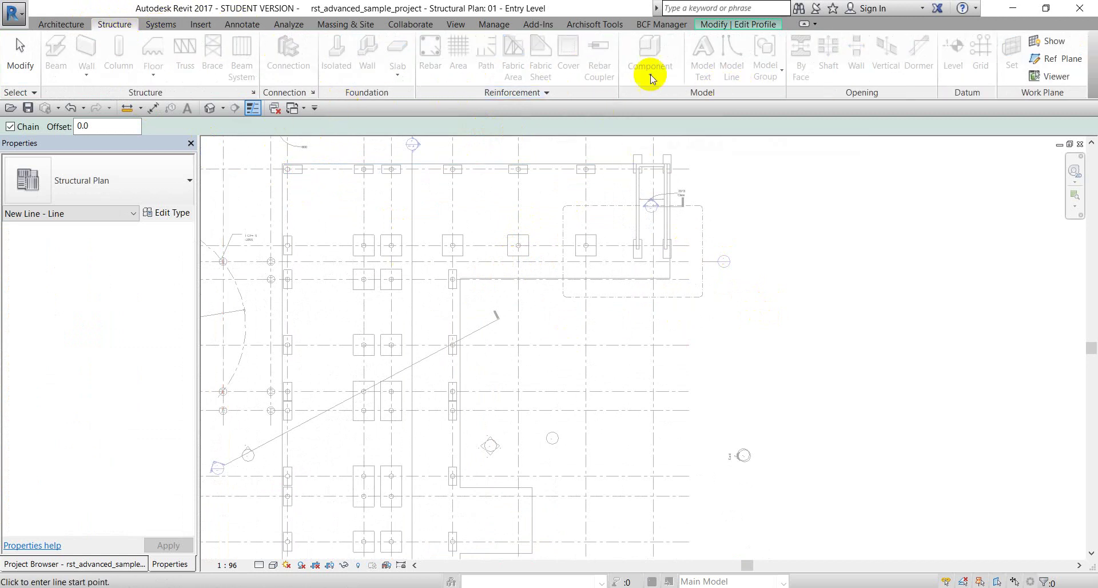
pyautogui.click(715, 27)
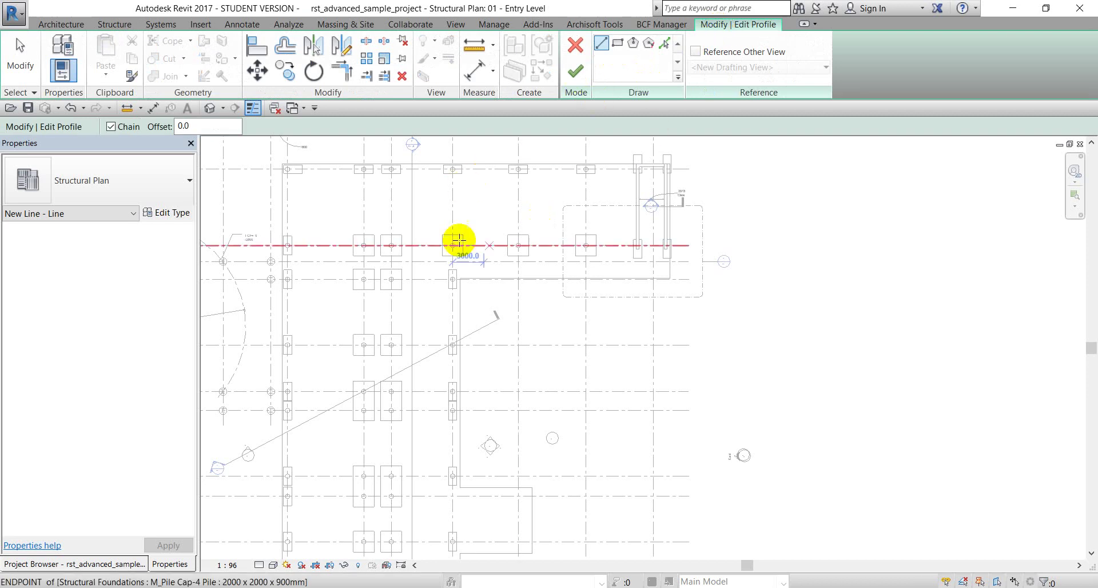
pyautogui.scroll(-2, 441, 238)
pyautogui.moveTo(440, 238); pyautogui.dragTo(441, 258, button='middle')
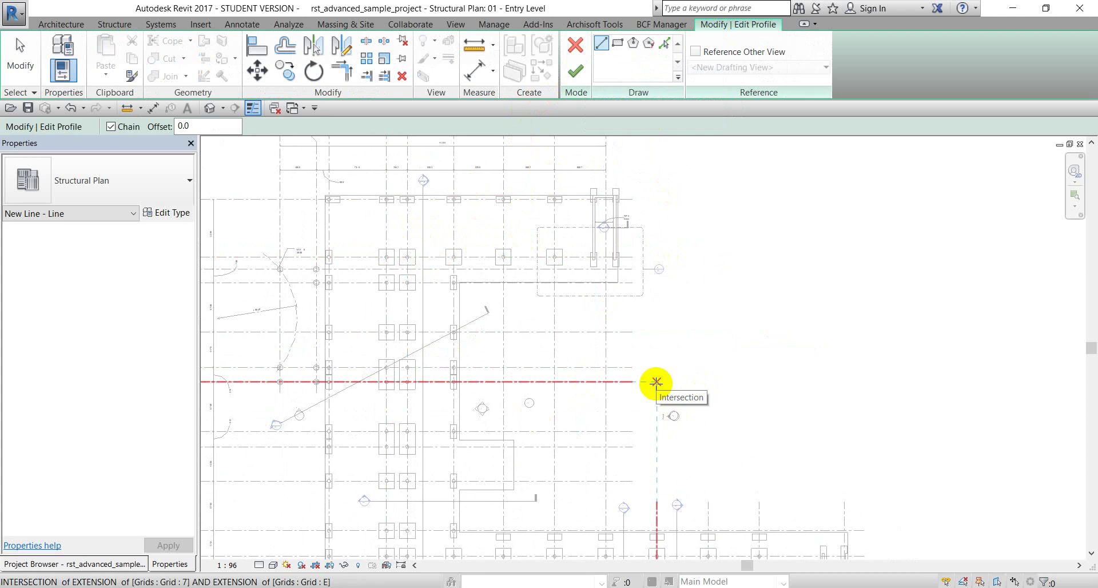
pyautogui.scroll(1, 596, 278)
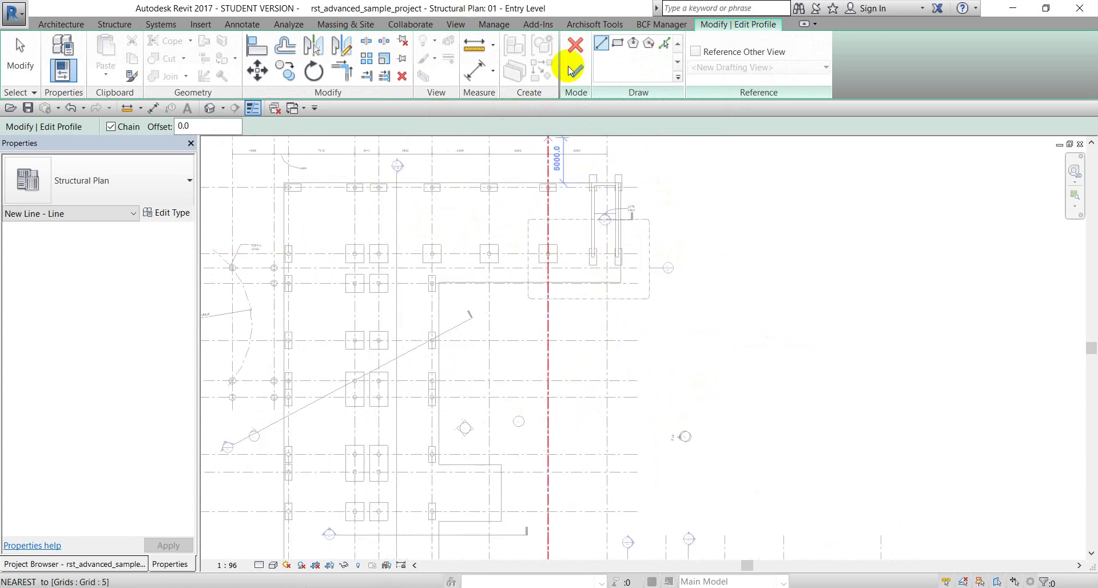
pyautogui.click(114, 24)
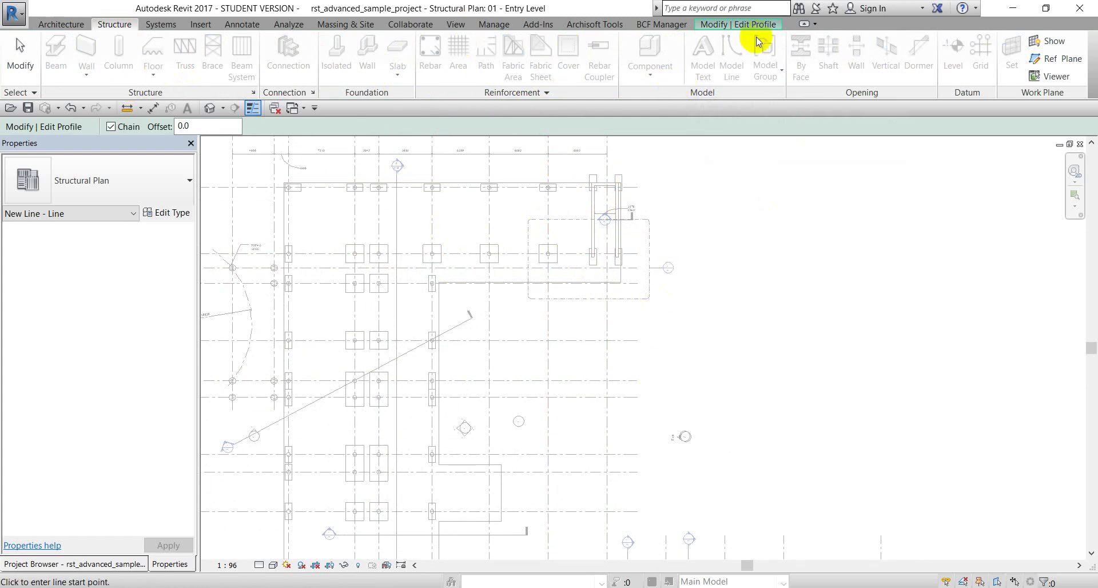
pyautogui.click(738, 24)
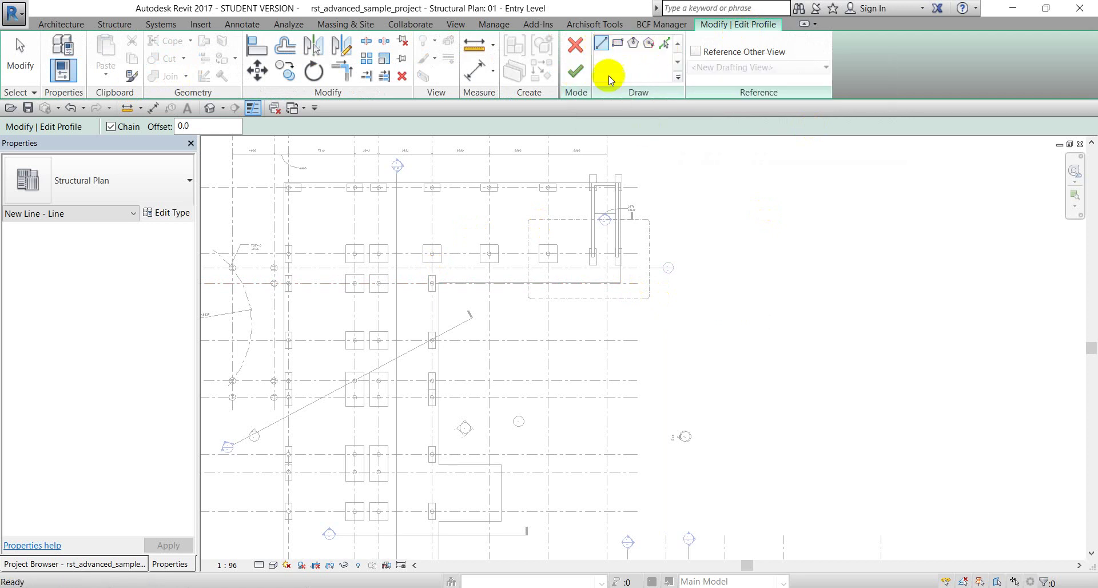
pyautogui.scroll(-2, 574, 206)
pyautogui.moveTo(587, 203); pyautogui.dragTo(588, 161, button='middle')
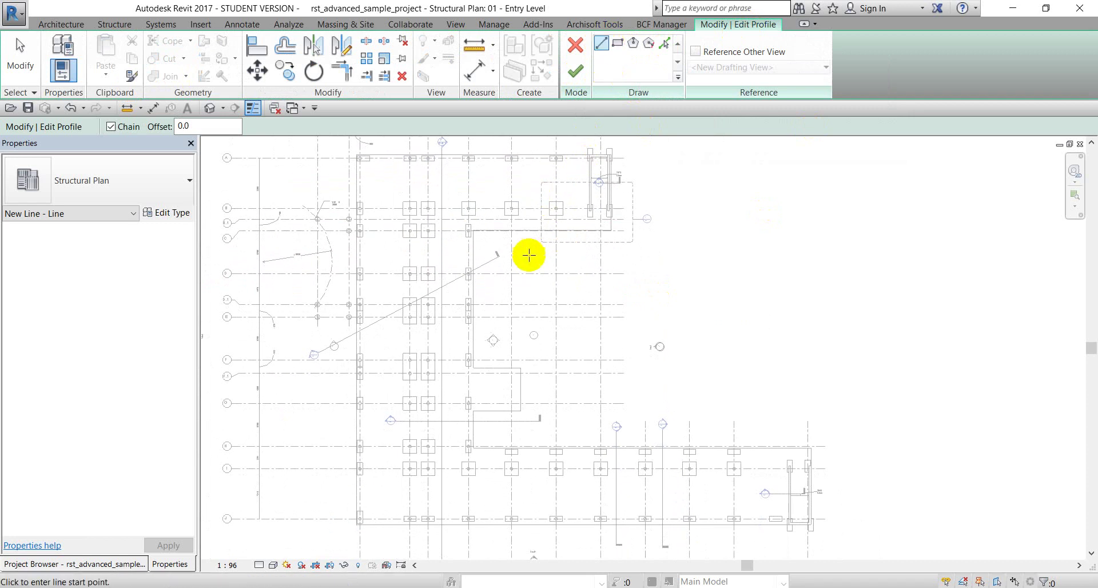
# Step: Sketch a closed L-shaped callout boundary spanning grids 1.1 to 4, with an 8000 mm lower-left edge, and finish the profile
pyautogui.click(399, 252)
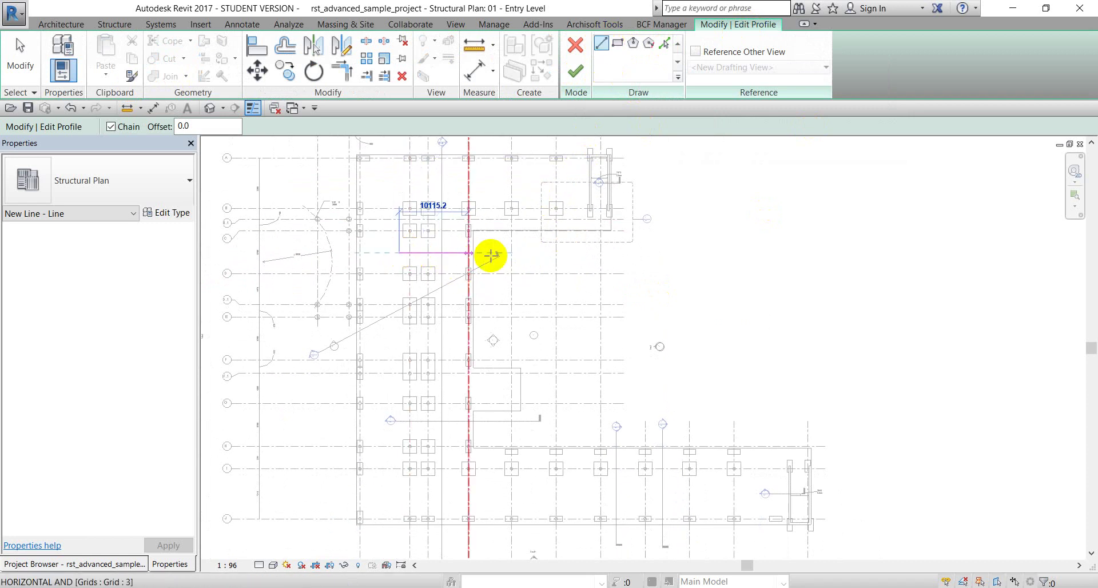
pyautogui.click(513, 253)
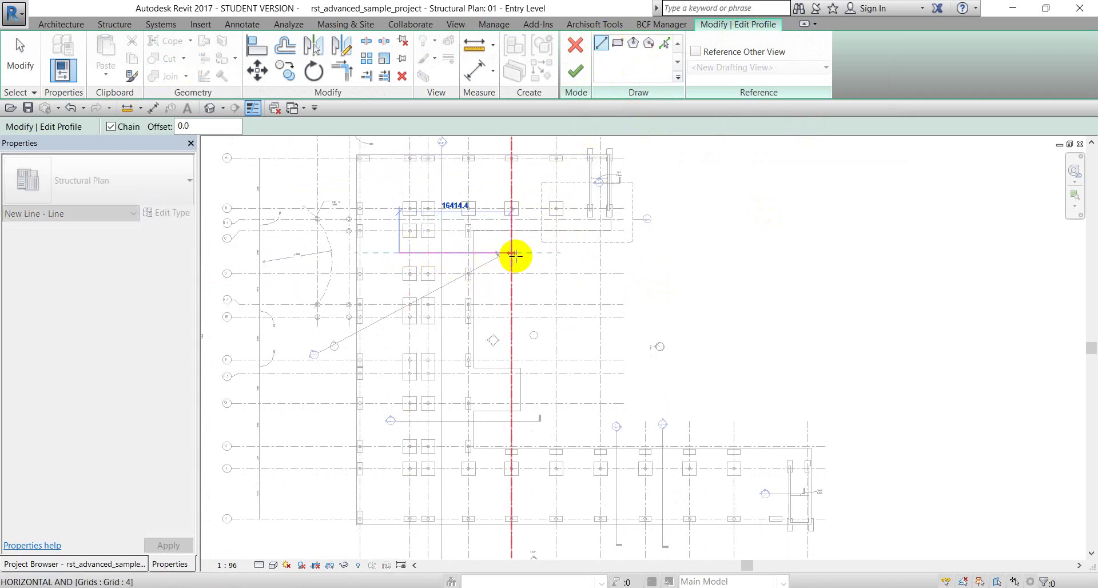
pyautogui.click(515, 327)
pyautogui.click(454, 328)
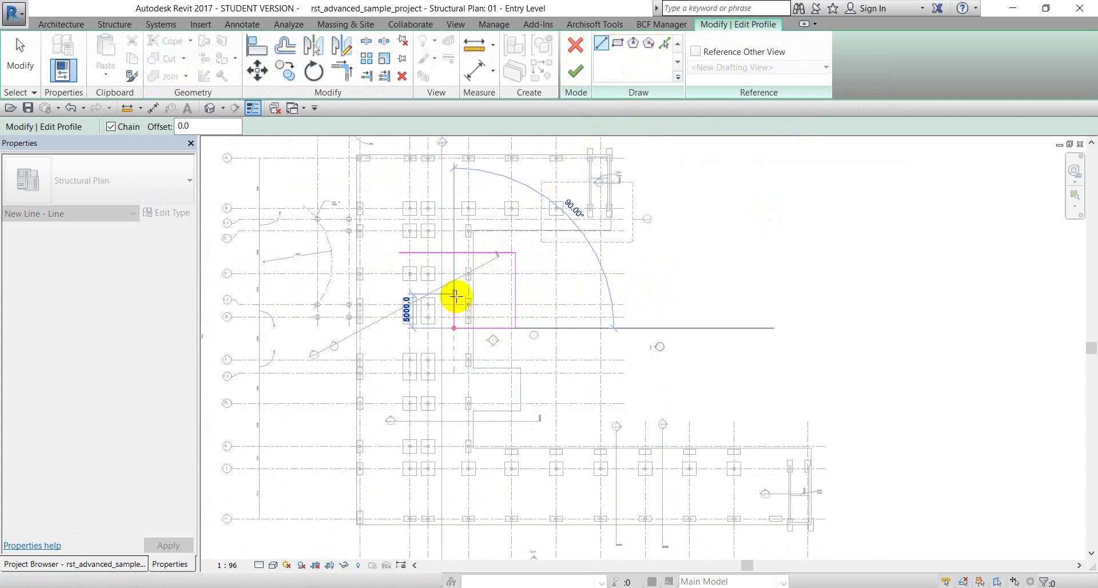
pyautogui.click(444, 293)
pyautogui.scroll(2, 406, 285)
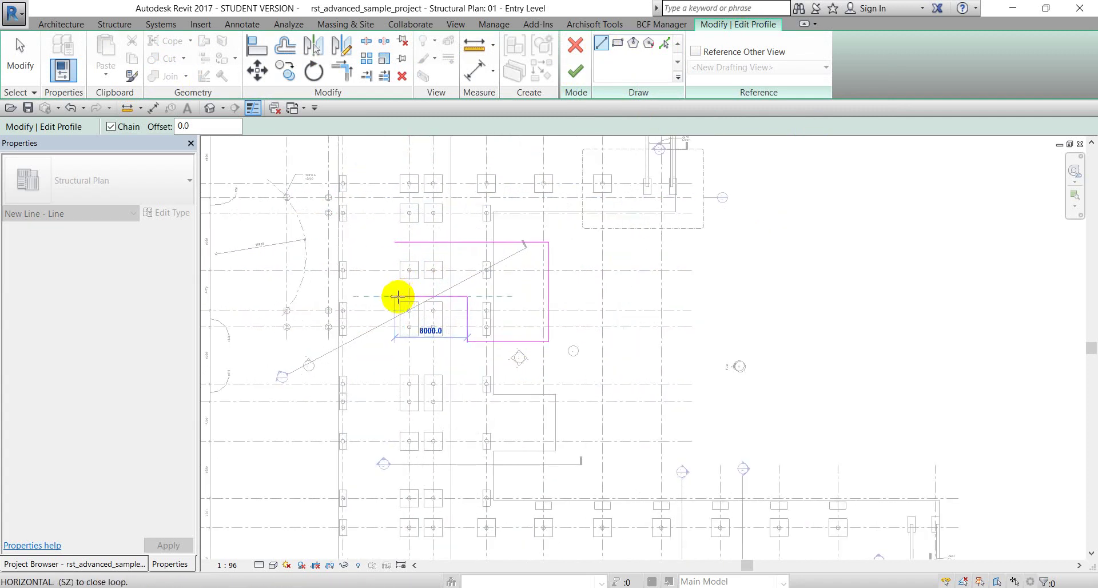
pyautogui.scroll(2, 396, 296)
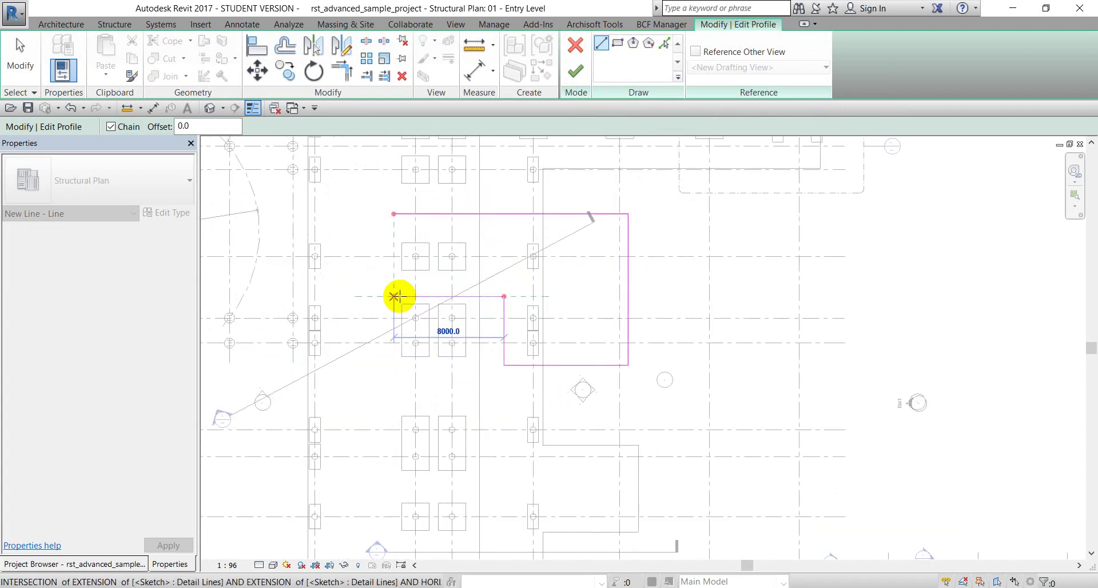
pyautogui.click(395, 297)
pyautogui.click(394, 214)
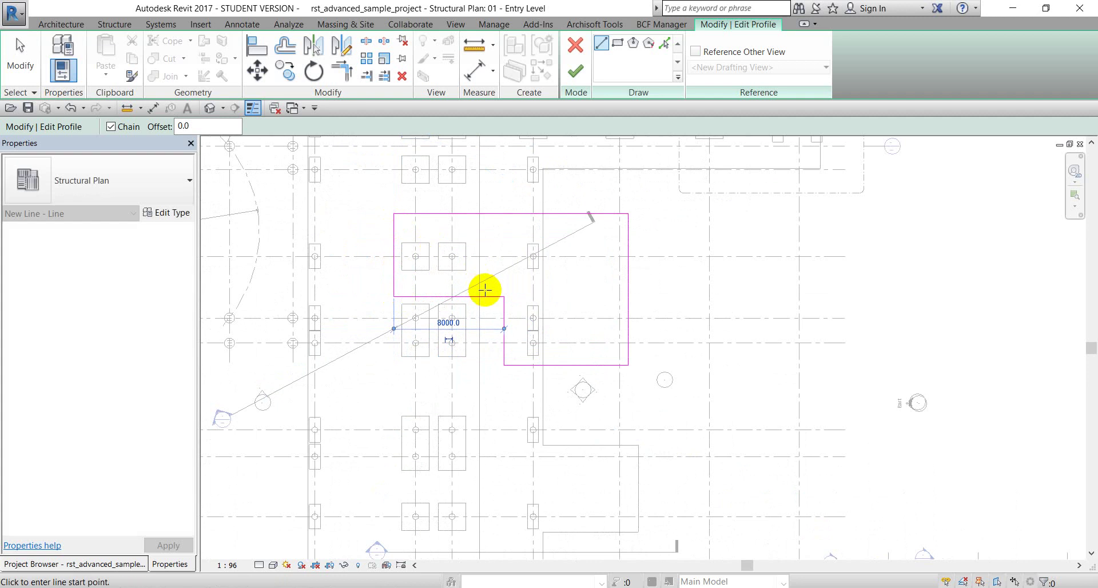
pyautogui.scroll(-2, 482, 286)
pyautogui.click(583, 72)
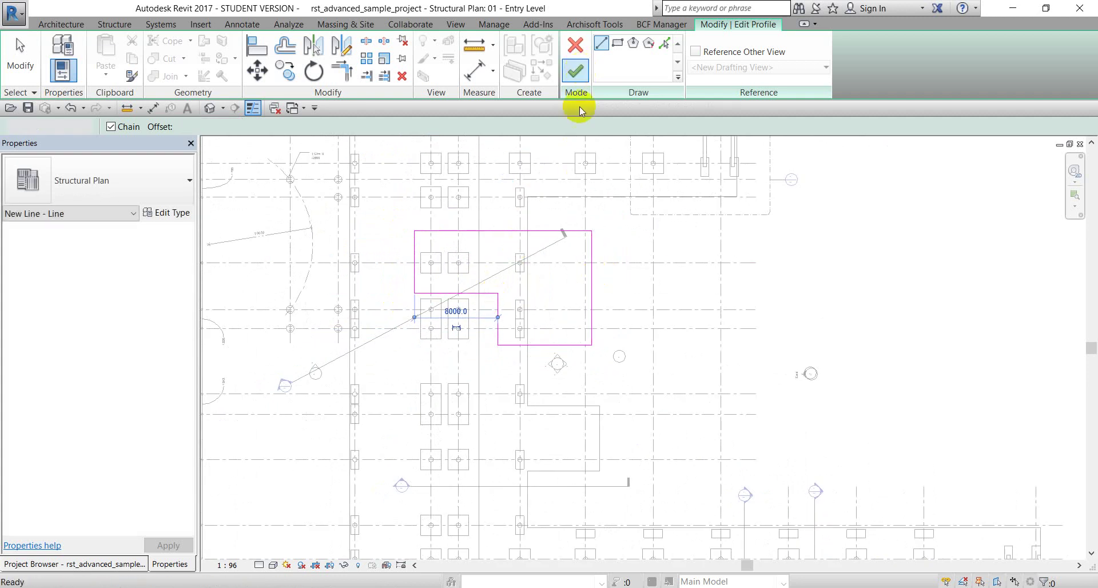
# Step: Open the L-shaped callout's view and select its crop region to inspect the boundary
pyautogui.scroll(-1, 572, 285)
pyautogui.click(739, 298)
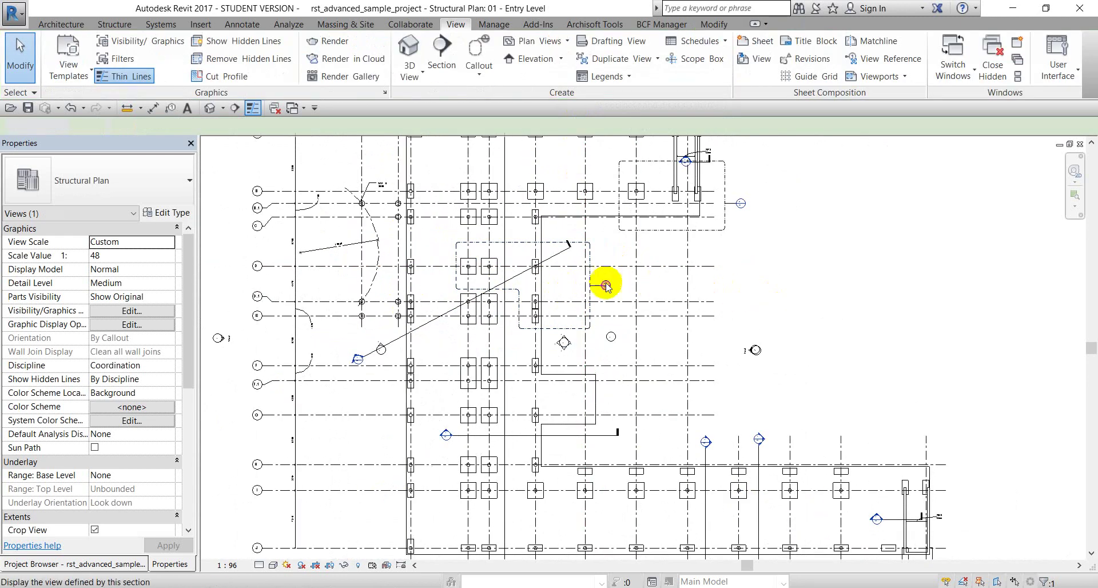
pyautogui.click(595, 281)
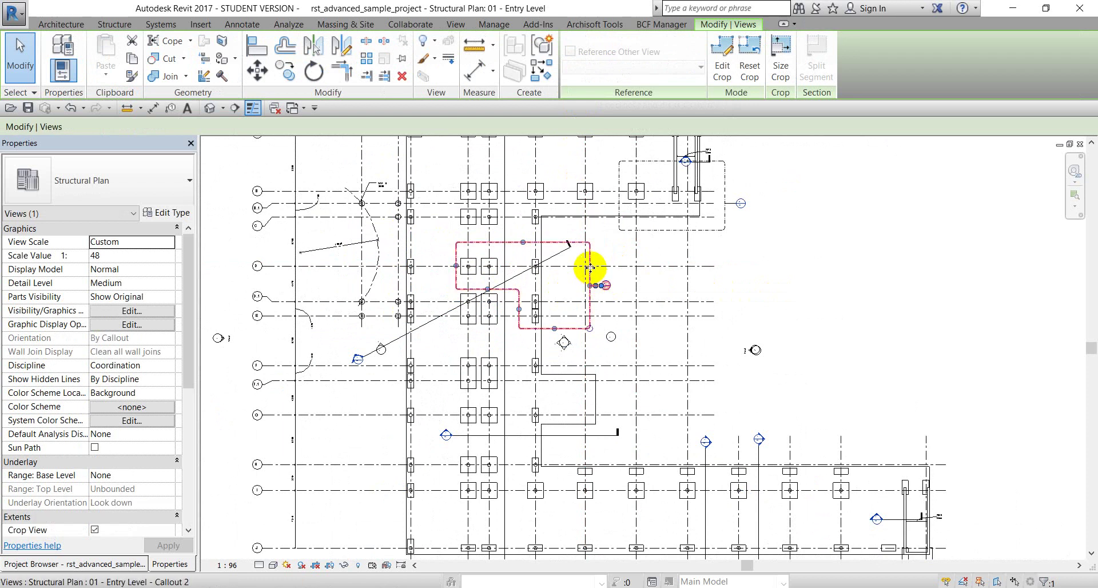
pyautogui.rightClick(591, 274)
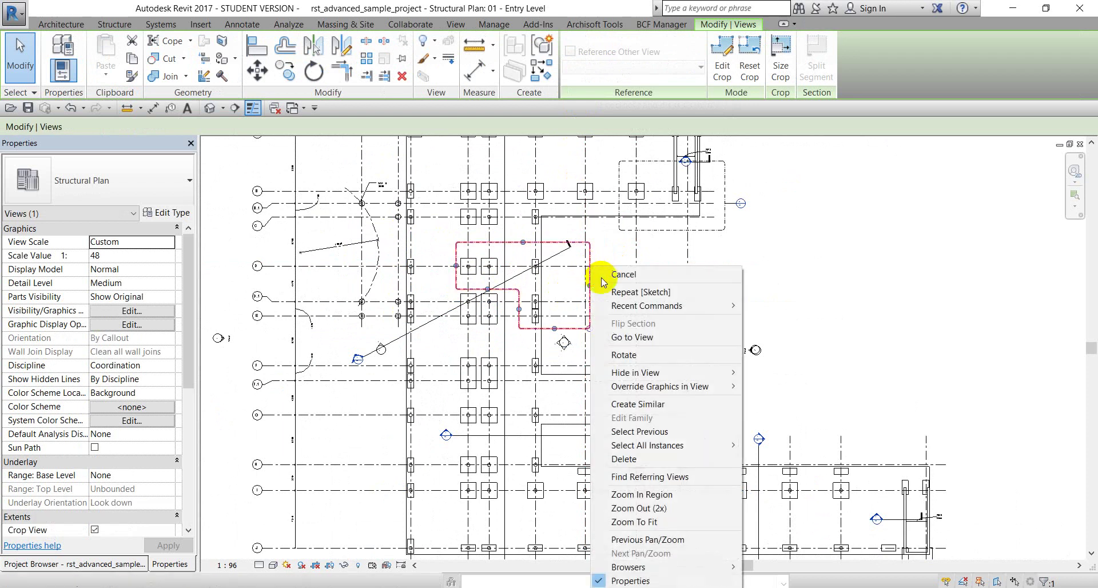
pyautogui.click(639, 338)
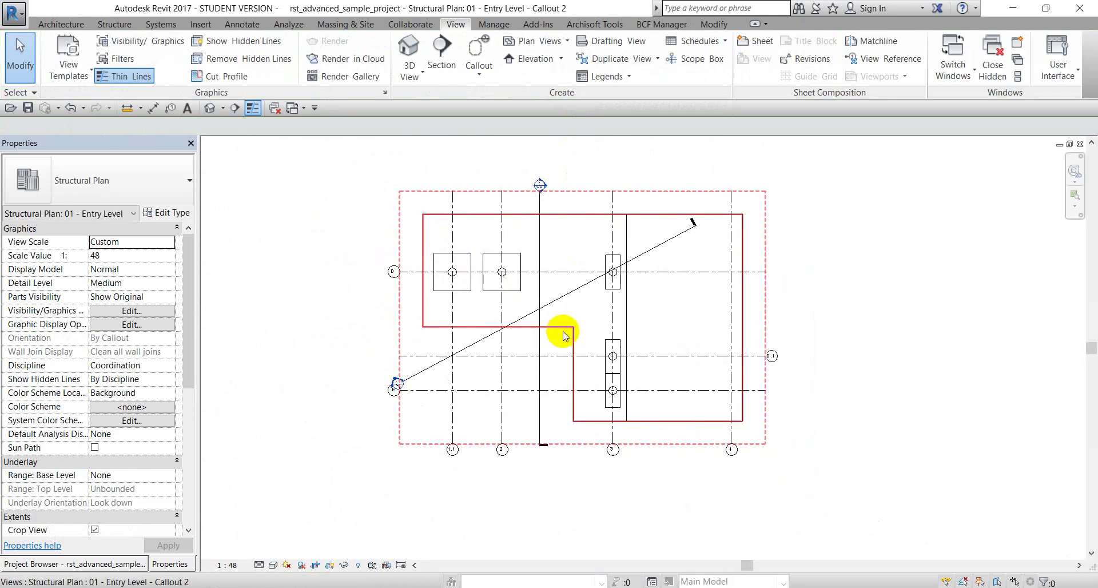
pyautogui.click(559, 332)
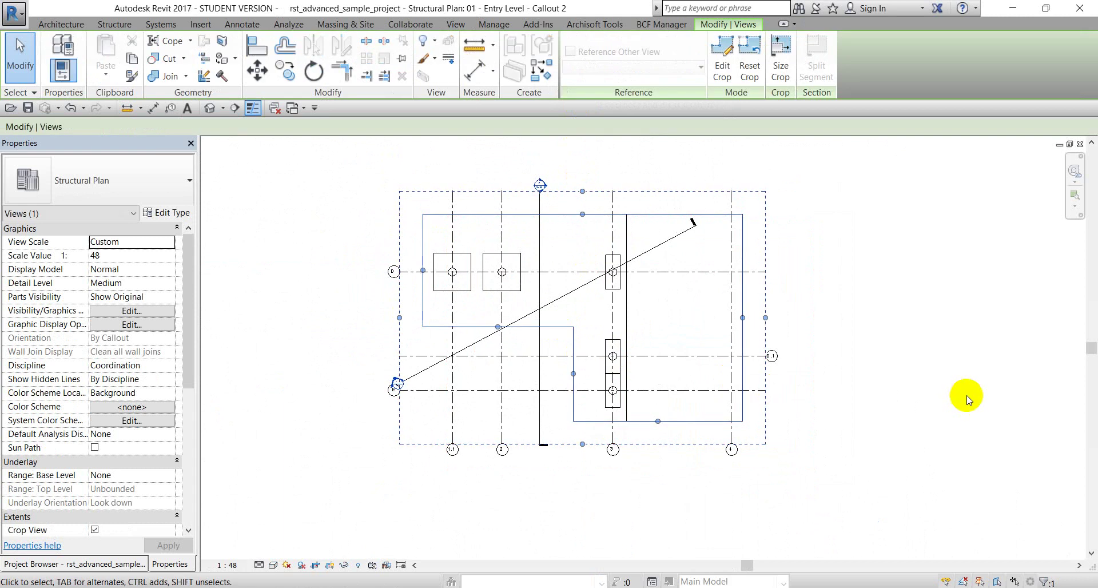
pyautogui.click(945, 400)
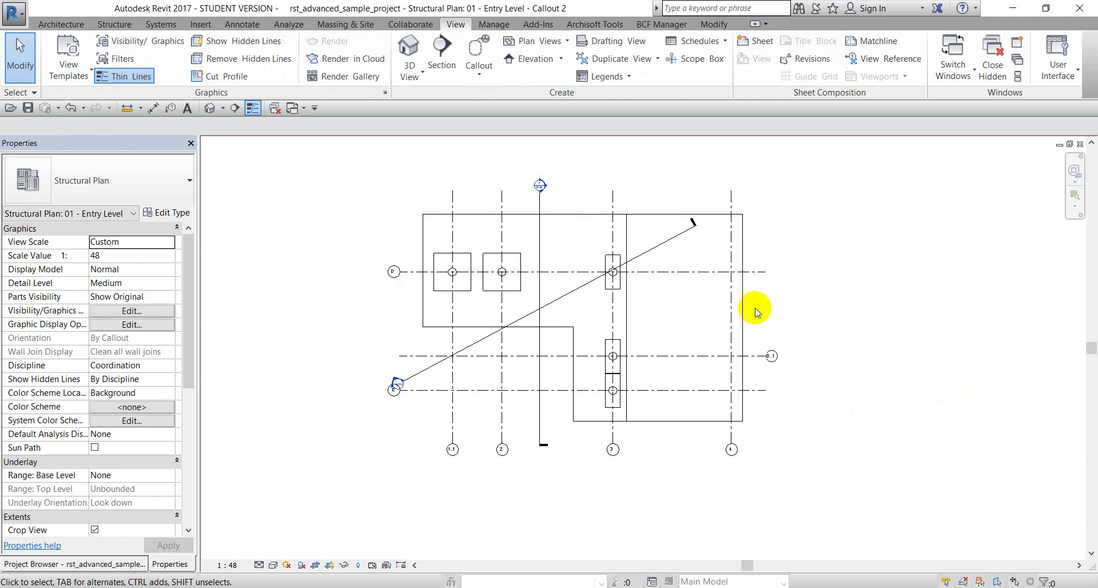
# Step: Return to the 01 - Entry Level plan, then consult the Creating Callout Views slide in PowerPoint and minimize it
pyautogui.hotkey('ctrl', 'Tab')
pyautogui.scroll(-1, 755, 308)
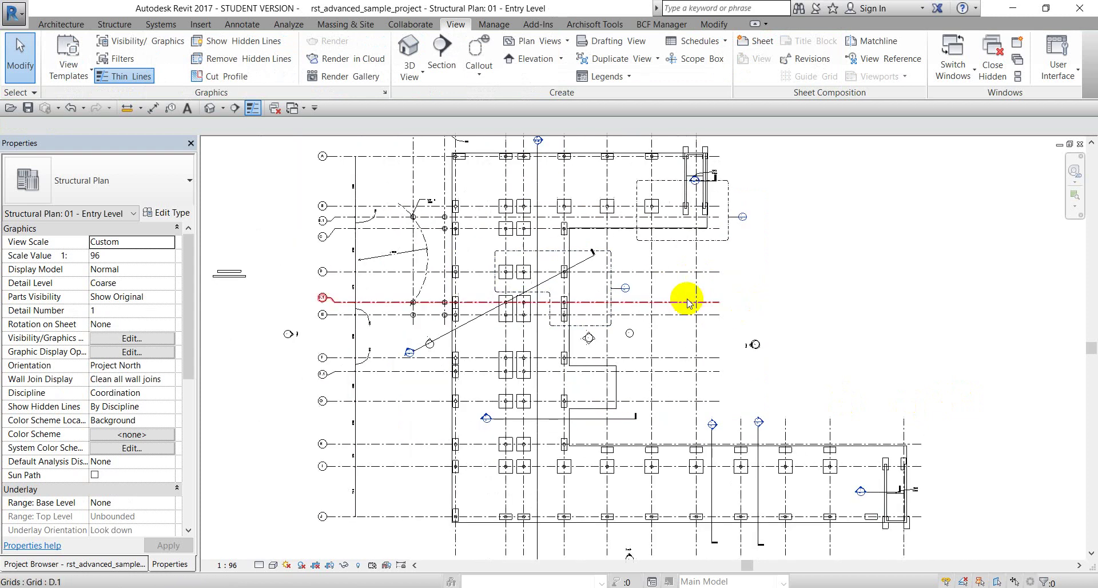
pyautogui.moveTo(769, 294); pyautogui.dragTo(736, 326, button='middle')
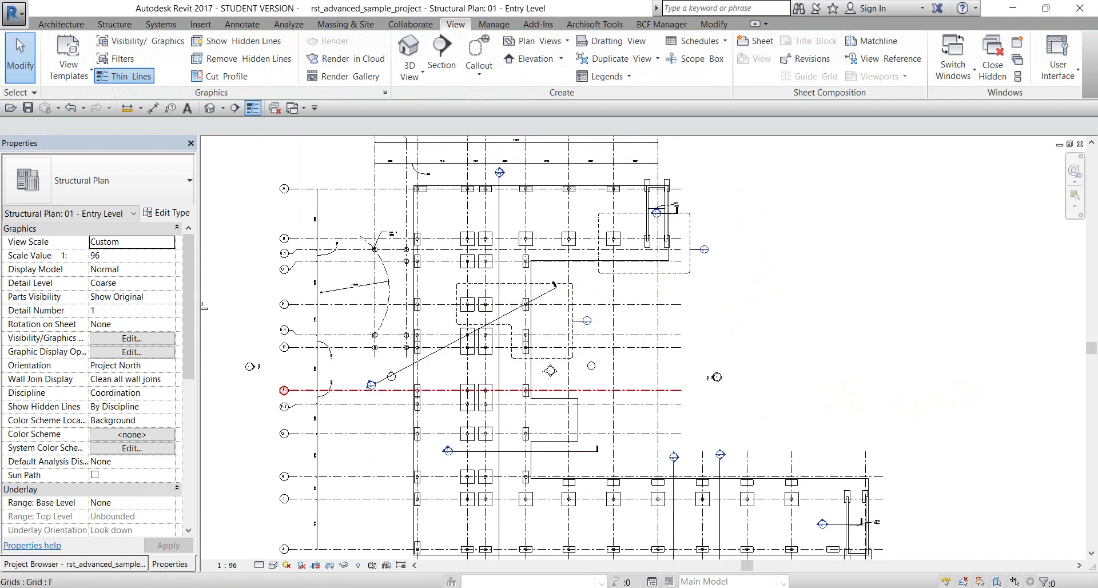
pyautogui.hotkey('alt', 'Tab')
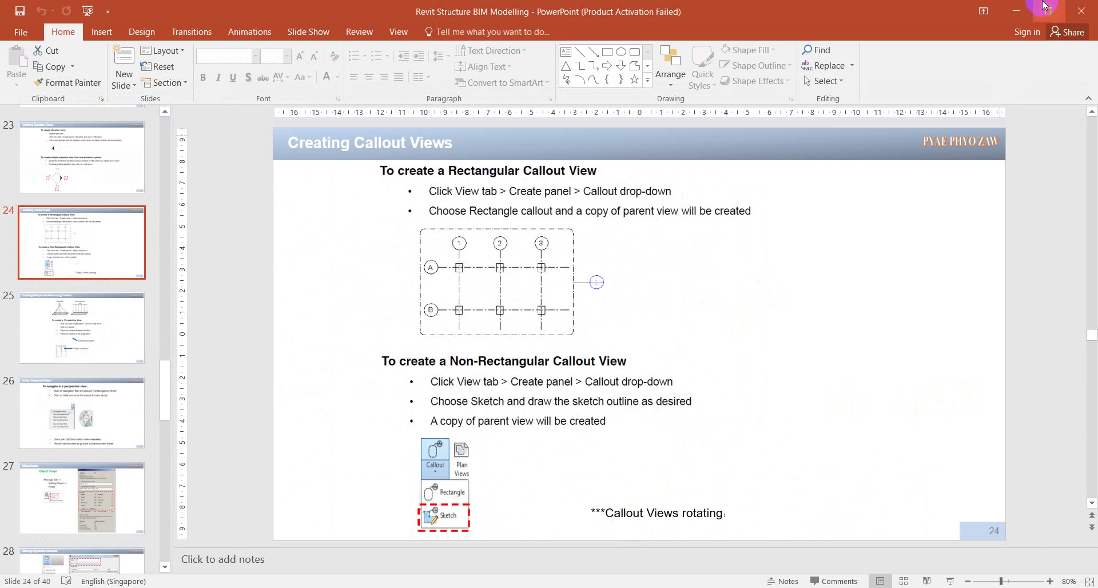
pyautogui.click(1015, 11)
# Step: Close the Callout 2 view and tile the 01 - Entry Level plan and Callout 1 side by side
pyautogui.moveTo(784, 324); pyautogui.dragTo(739, 333, button='middle')
pyautogui.click(1019, 76)
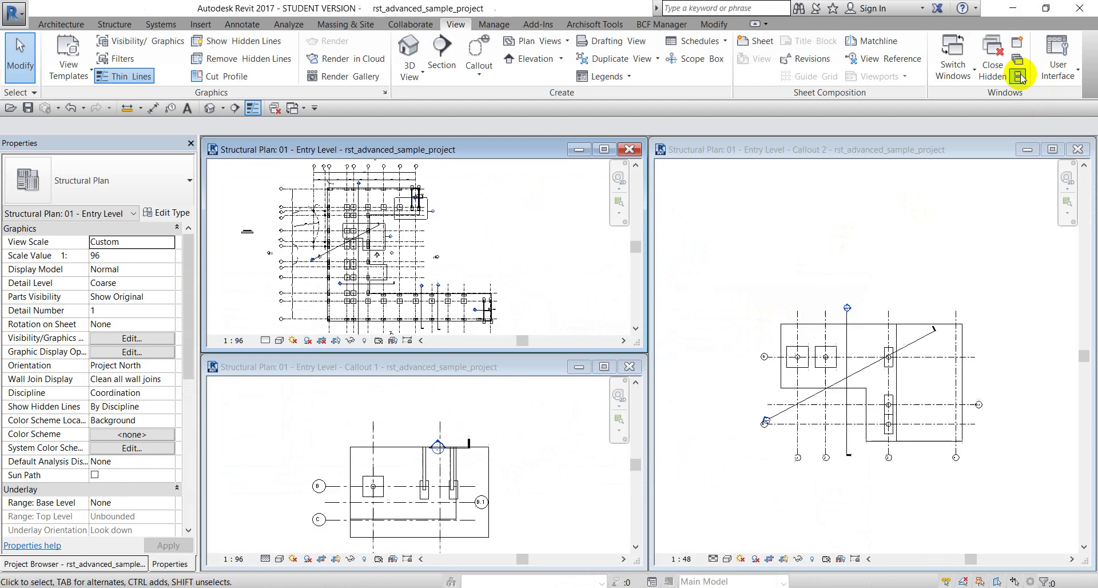
pyautogui.click(1080, 150)
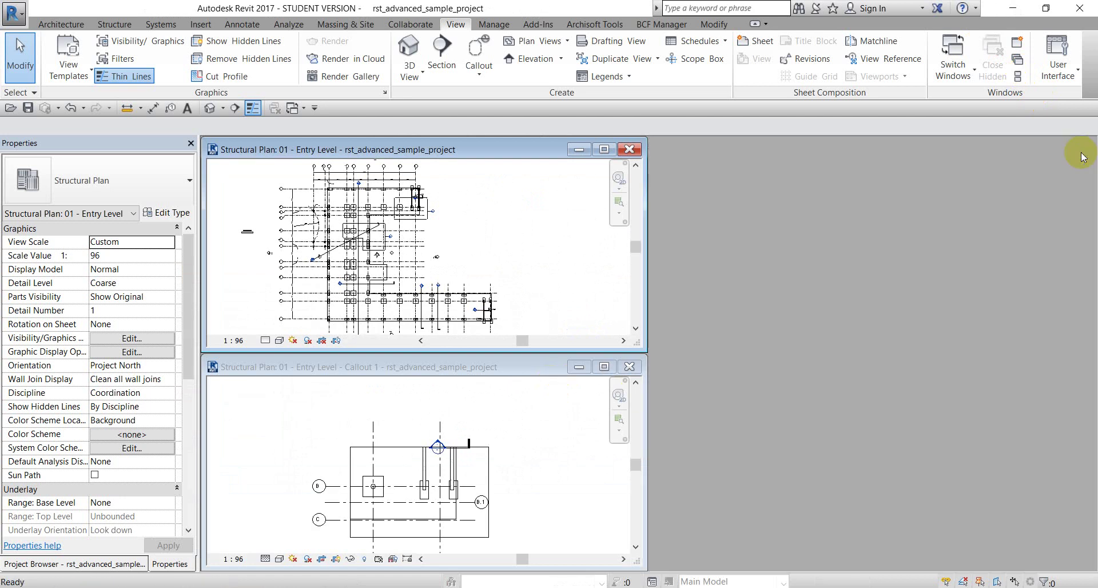
pyautogui.click(1018, 76)
pyautogui.moveTo(520, 285); pyautogui.dragTo(549, 374, button='middle')
pyautogui.scroll(5, 471, 330)
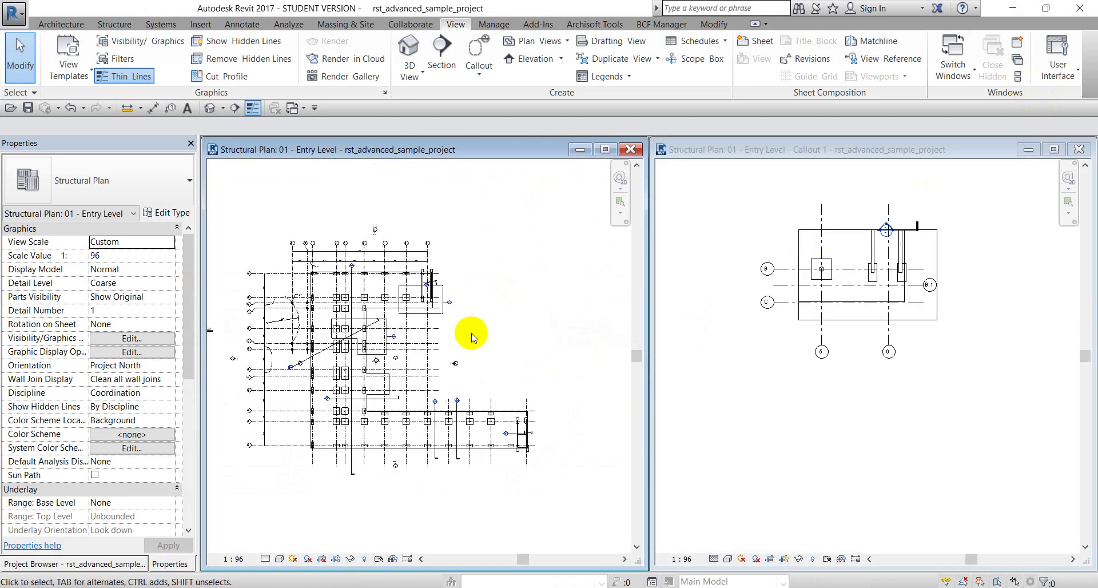
pyautogui.click(829, 391)
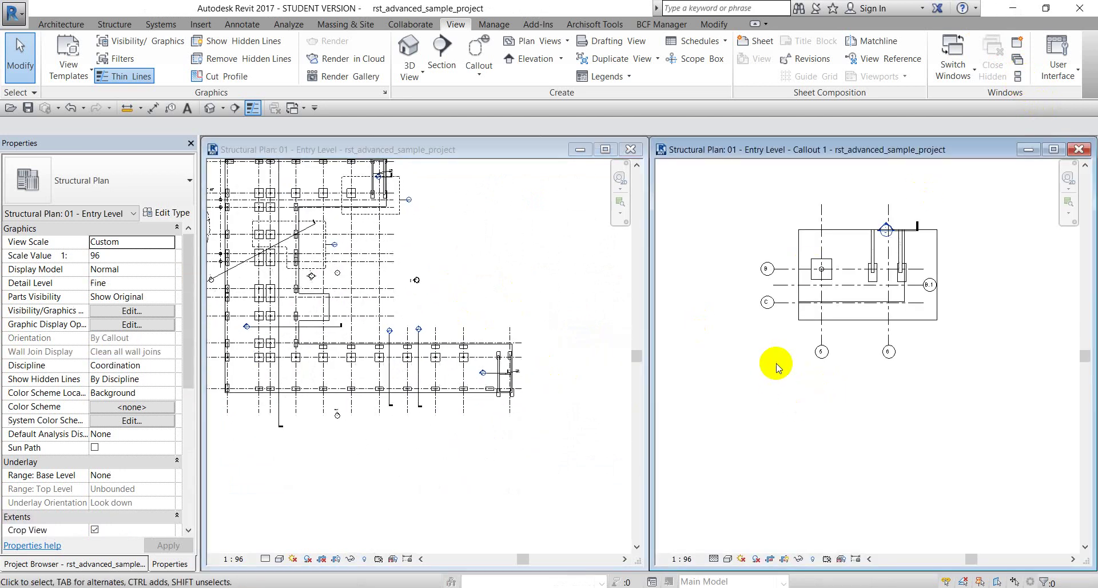
pyautogui.scroll(3, 772, 377)
pyautogui.moveTo(767, 399); pyautogui.dragTo(731, 399, button='middle')
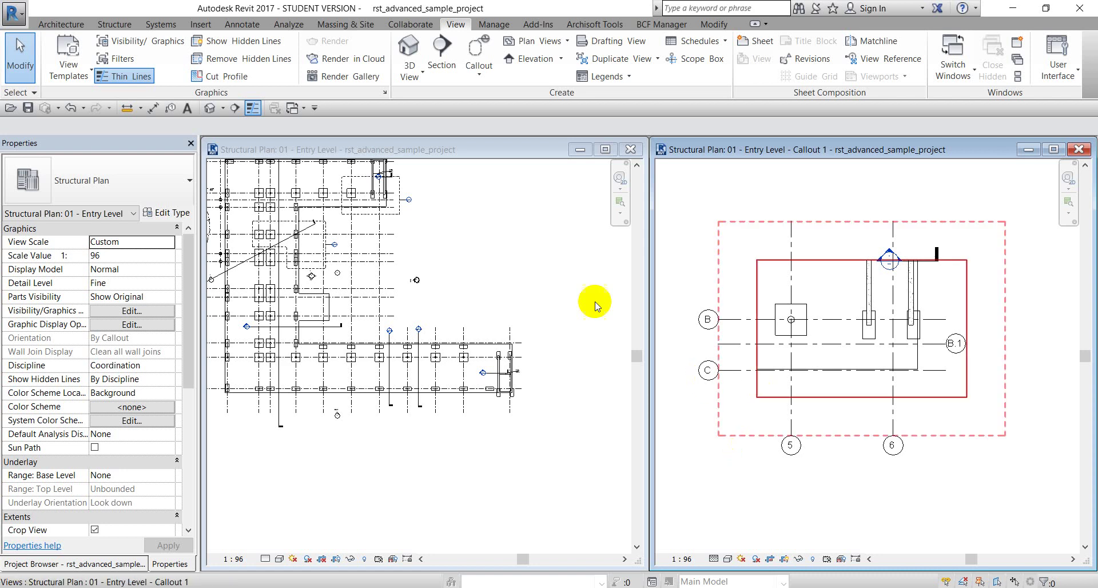
# Step: Delete the East View framing elevation from the project and return to the 01 - Entry Level plan
pyautogui.click(439, 312)
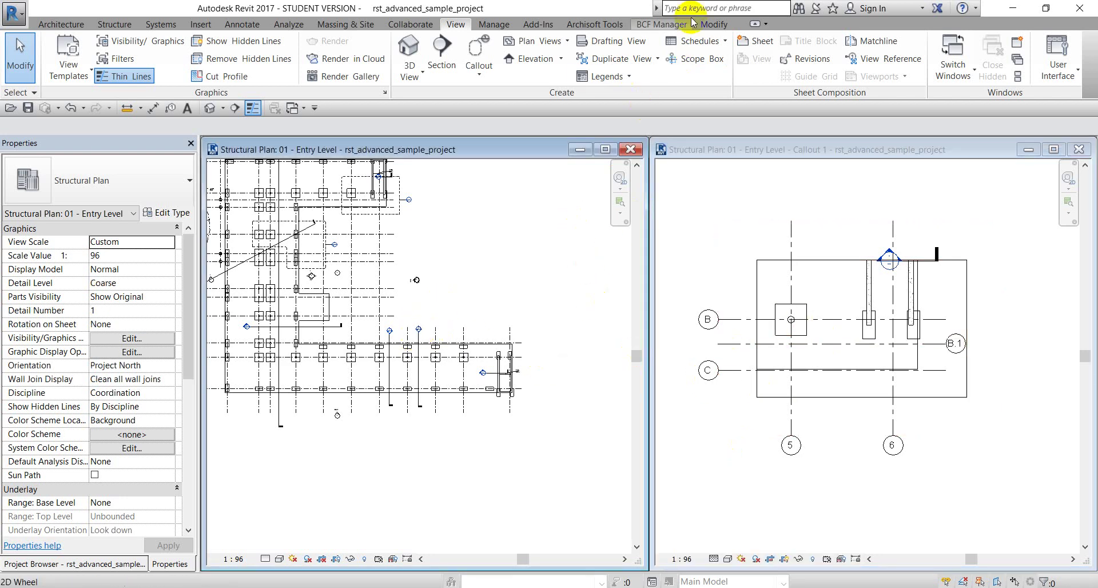
pyautogui.click(709, 27)
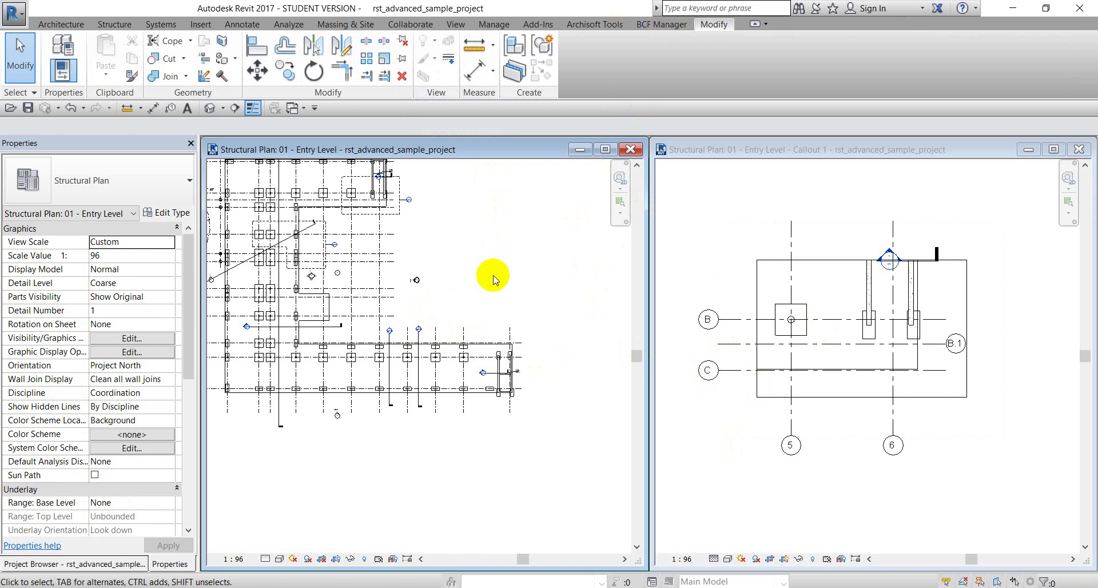
pyautogui.click(132, 565)
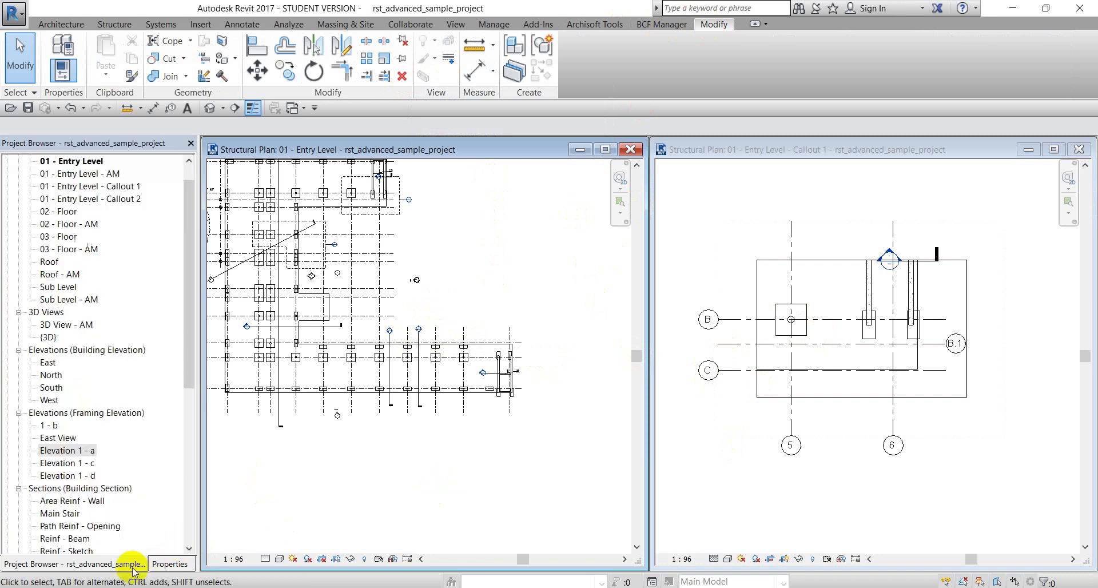
pyautogui.rightClick(60, 440)
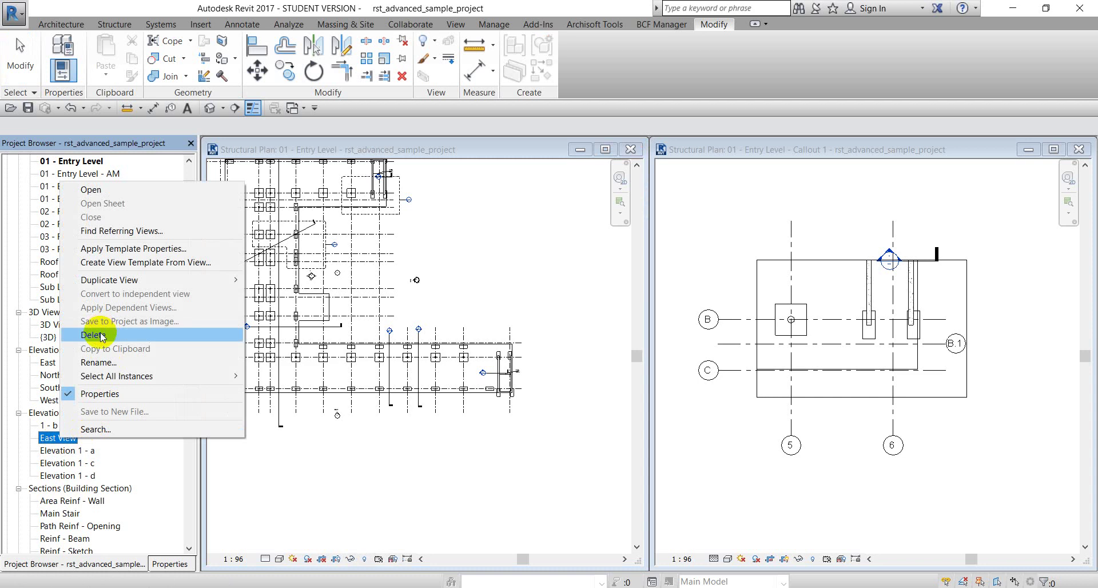
pyautogui.doubleClick(55, 438)
pyautogui.rightClick(57, 438)
pyautogui.click(97, 334)
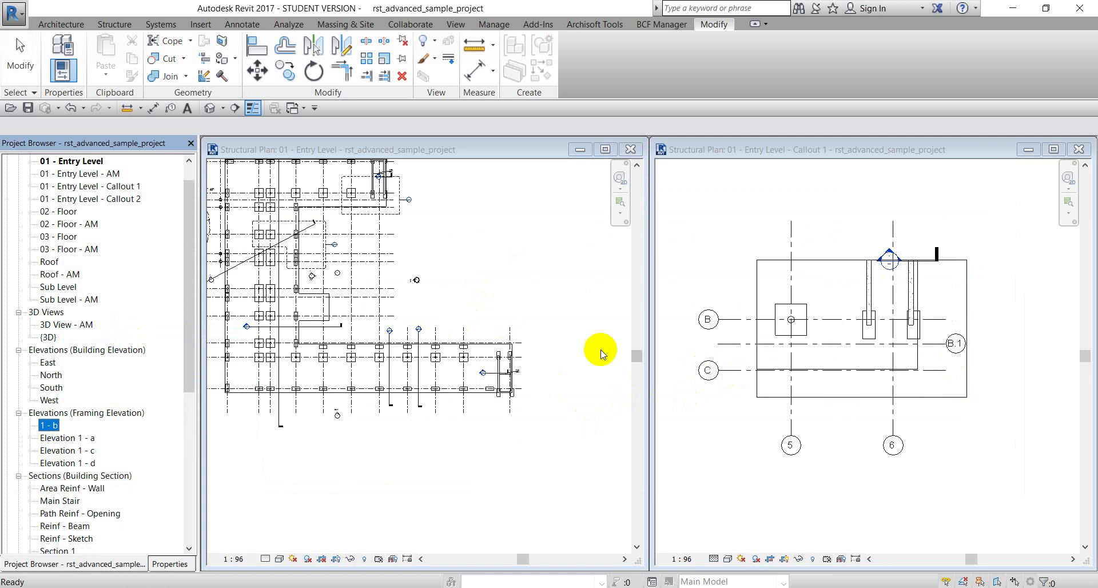
pyautogui.click(844, 459)
pyautogui.click(464, 280)
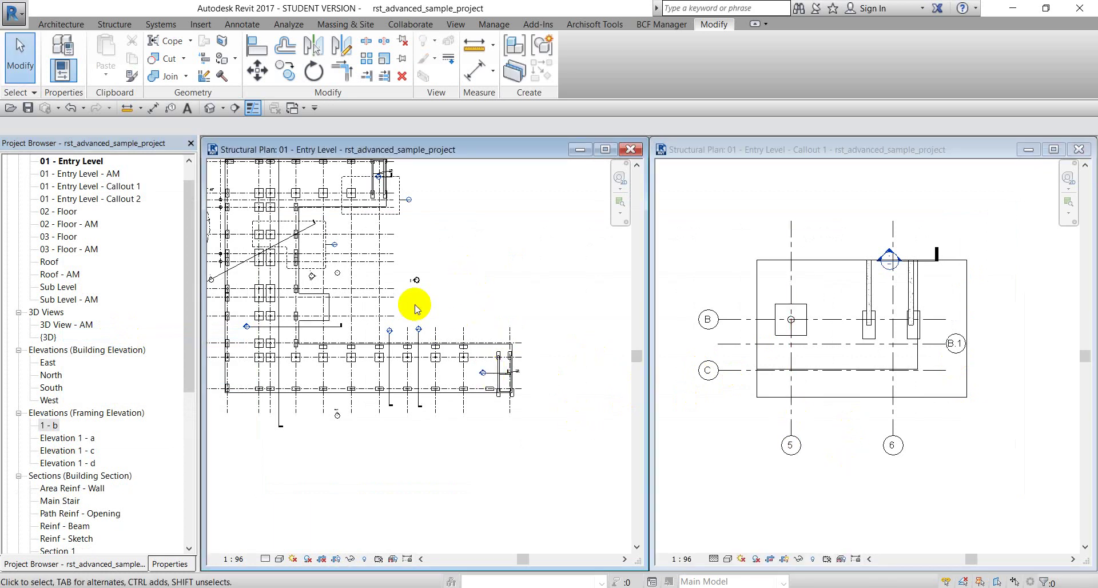
# Step: Compare the callout boundaries in the 01 - Entry Level plan with the tiled Callout 1 view
pyautogui.scroll(4, 417, 307)
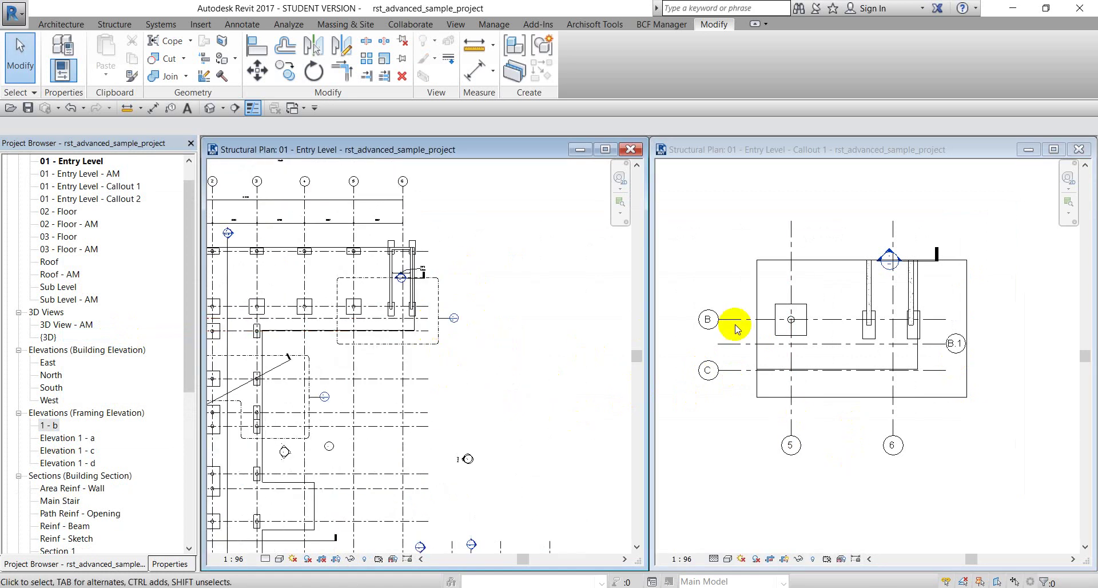
pyautogui.scroll(1, 428, 300)
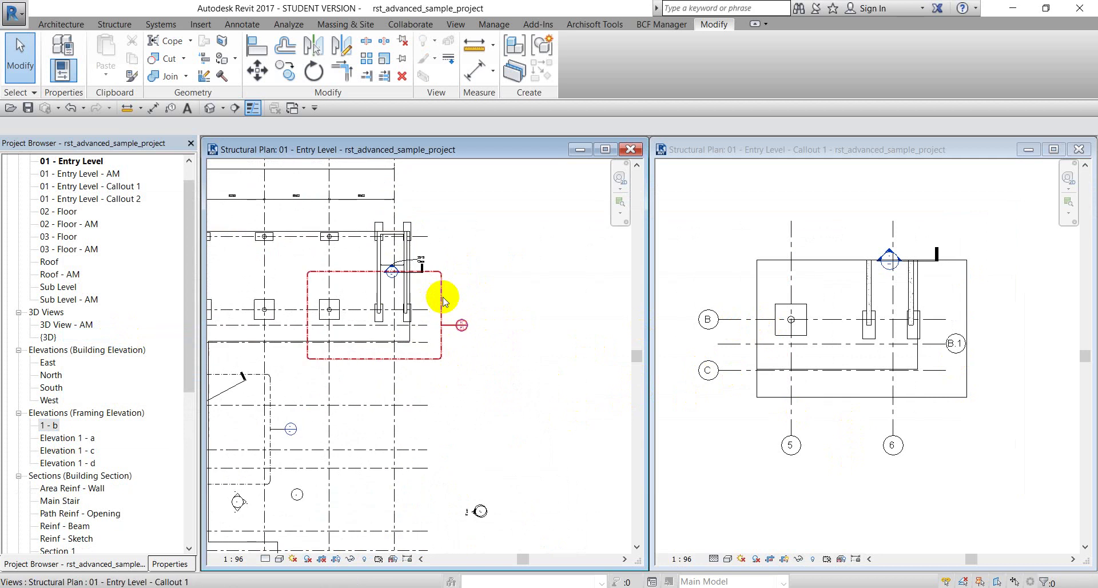
pyautogui.scroll(-1, 776, 416)
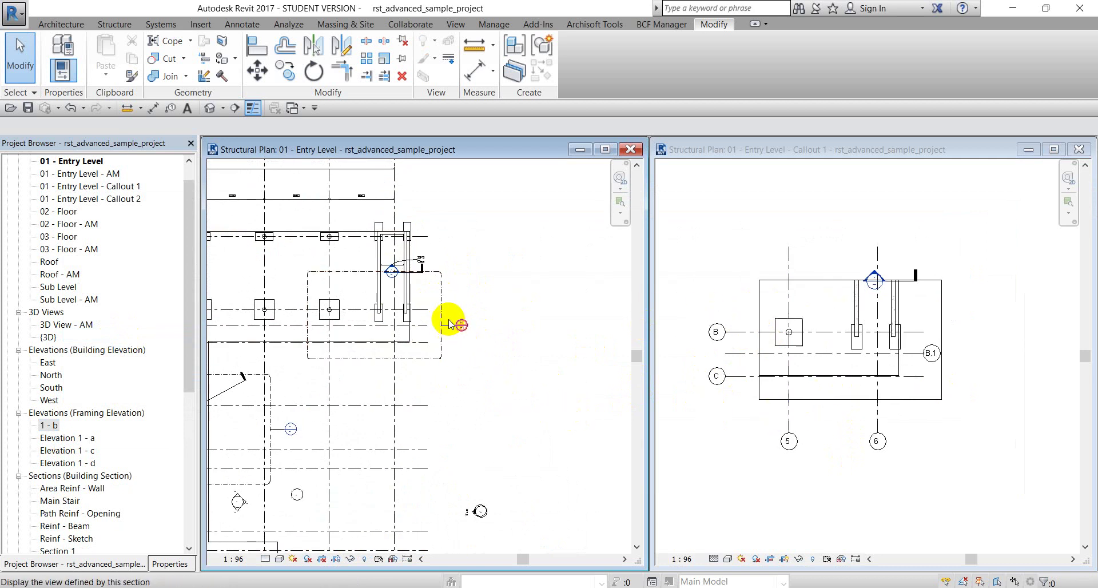
pyautogui.scroll(-1, 439, 311)
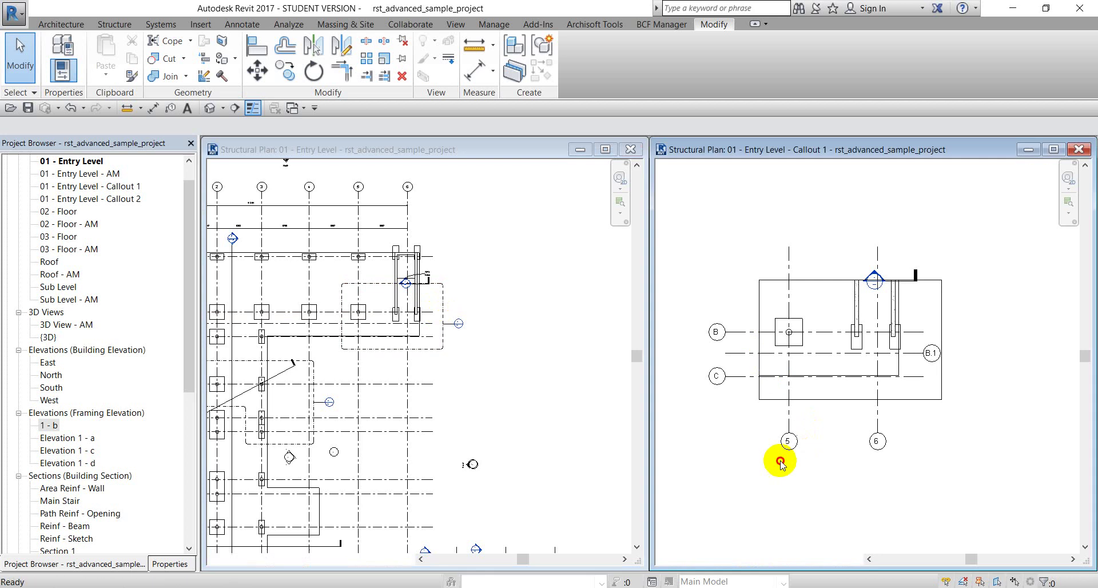
pyautogui.scroll(2, 760, 459)
pyautogui.scroll(-4, 470, 373)
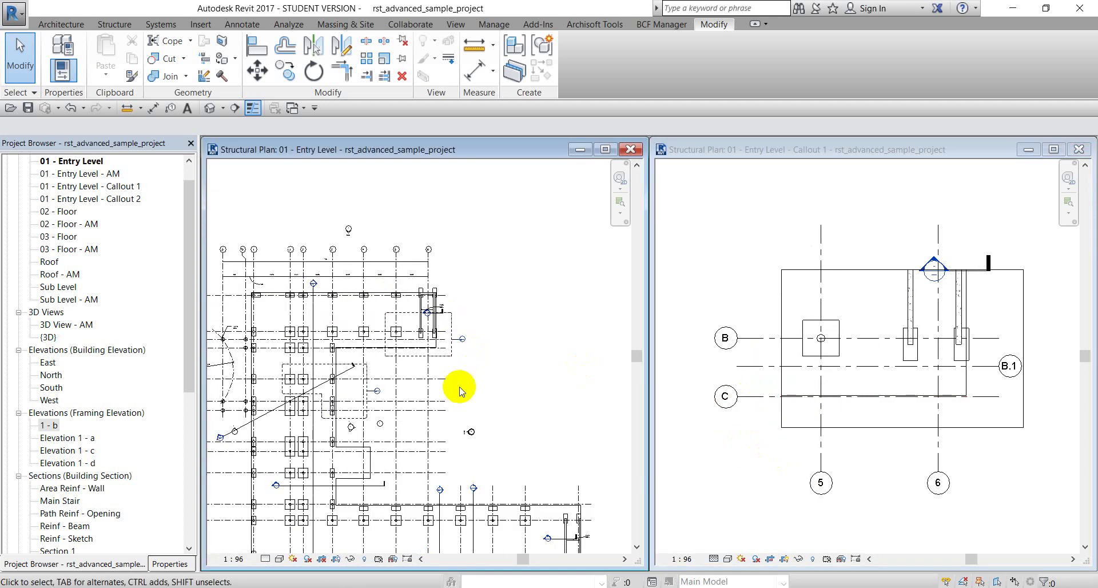
pyautogui.scroll(1, 371, 326)
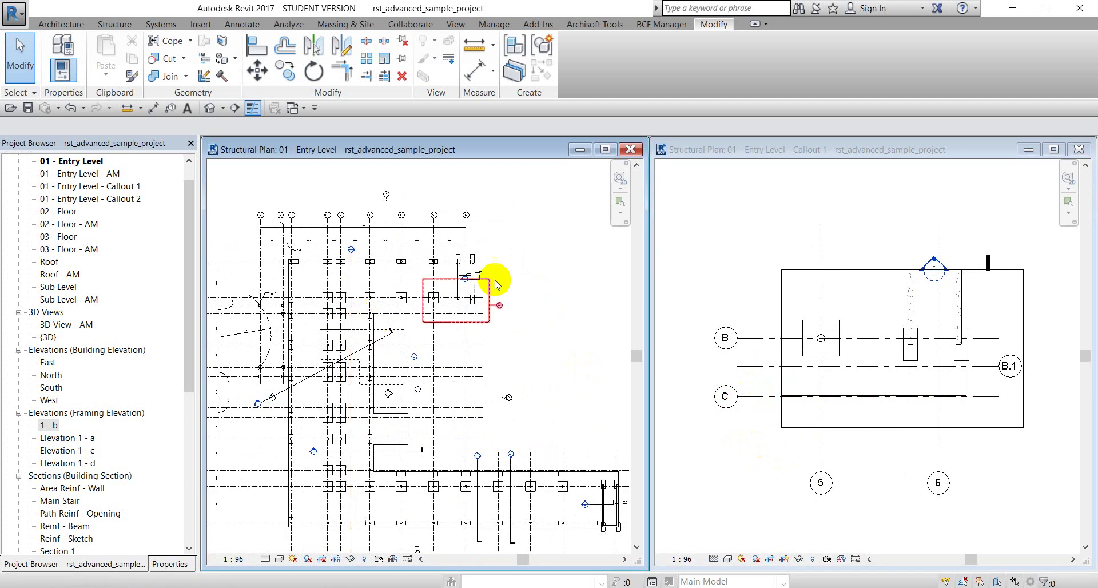
pyautogui.scroll(-1, 484, 349)
pyautogui.moveTo(508, 350); pyautogui.dragTo(470, 311, button='middle')
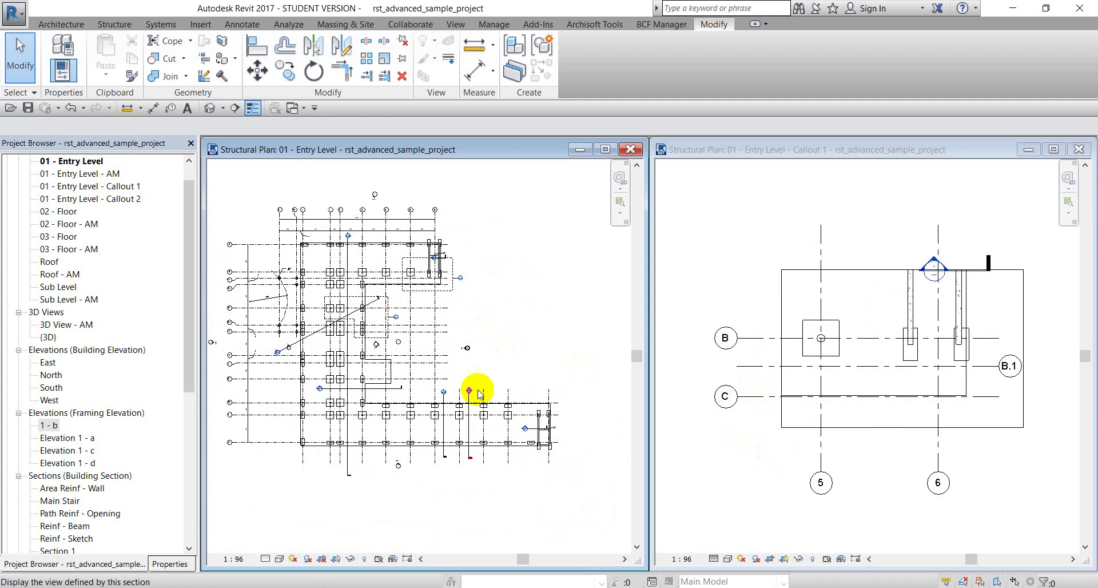
pyautogui.scroll(1, 344, 300)
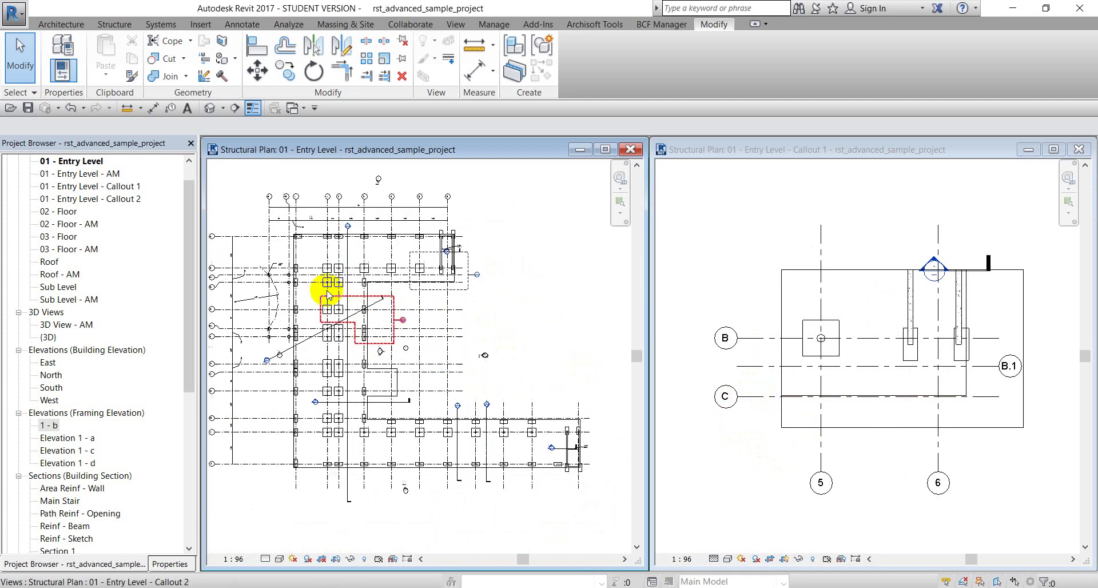
# Step: Start the structural Wall command in the 01 - Entry Level plan
pyautogui.scroll(-1, 515, 324)
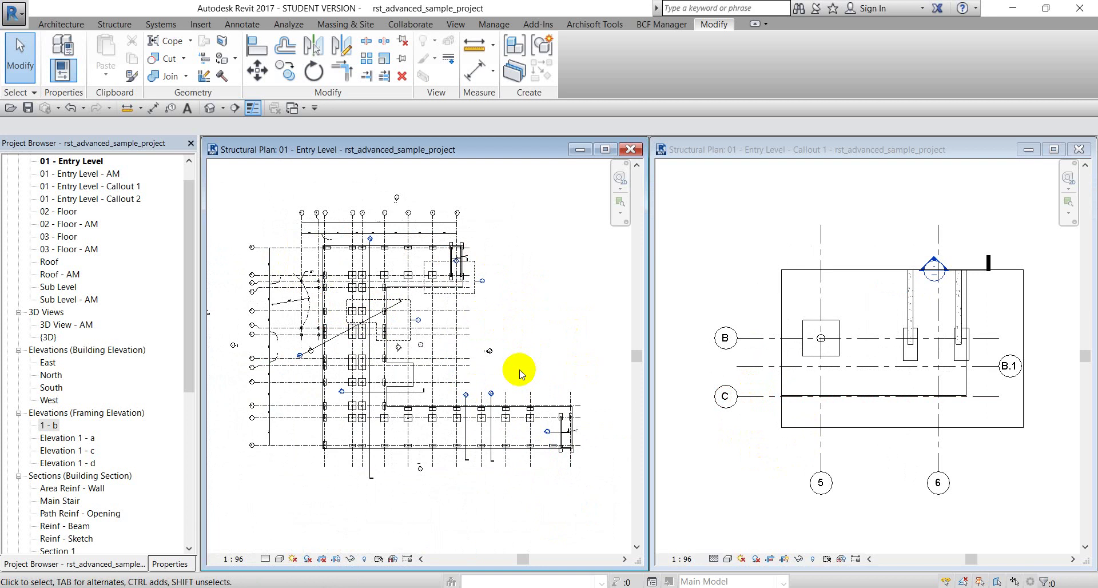
pyautogui.scroll(1, 271, 323)
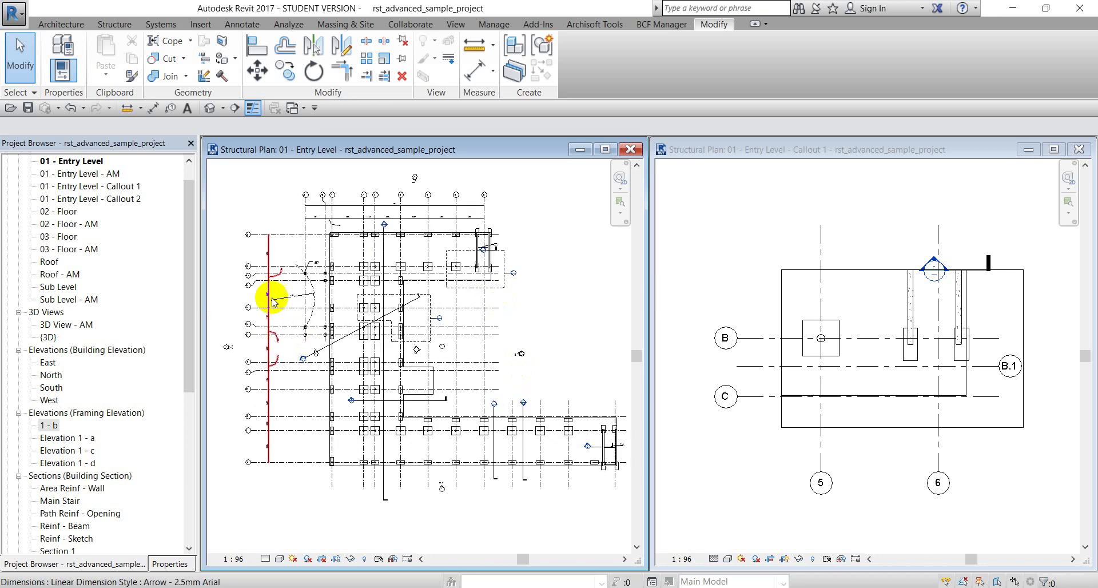
pyautogui.scroll(-1, 411, 307)
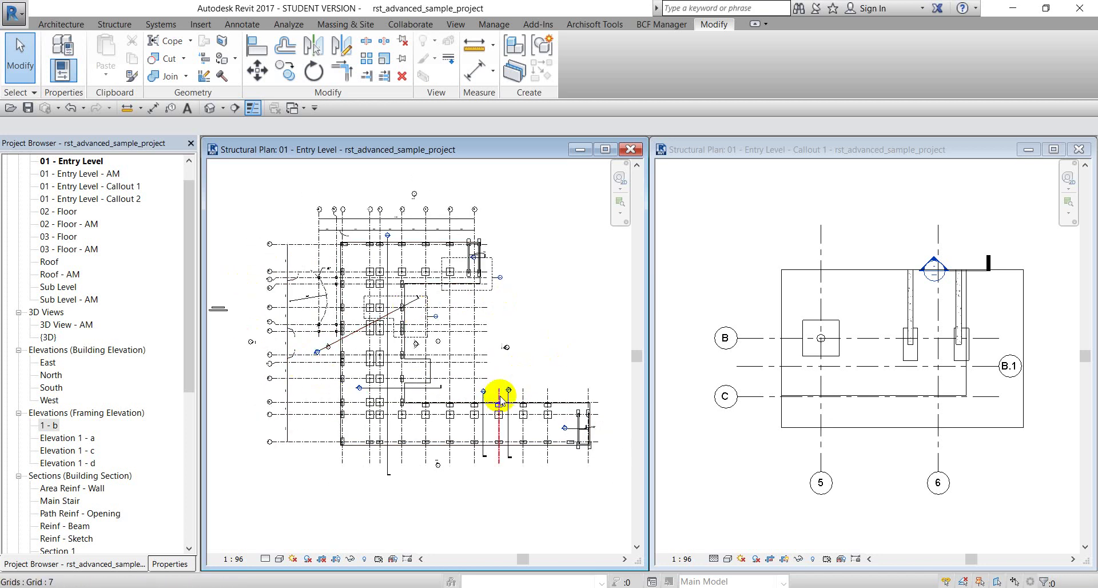
pyautogui.scroll(-2, 429, 380)
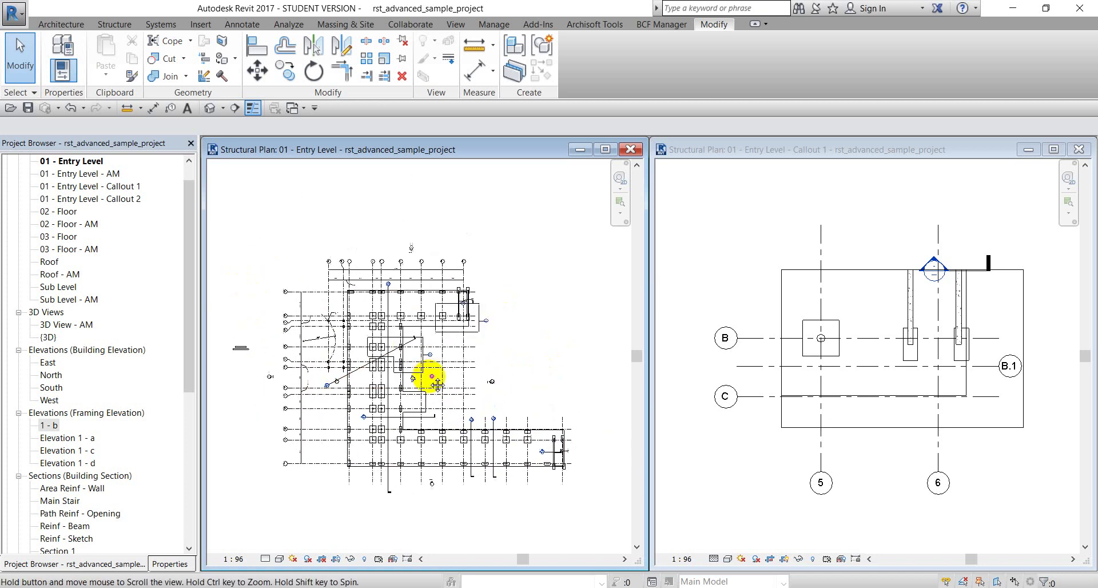
pyautogui.click(115, 24)
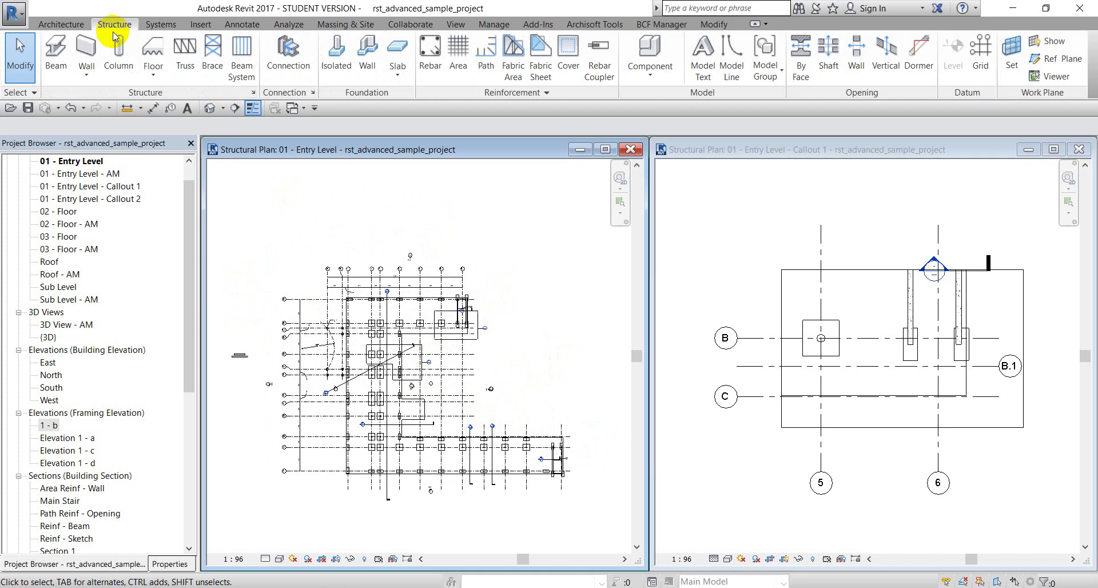
pyautogui.click(86, 57)
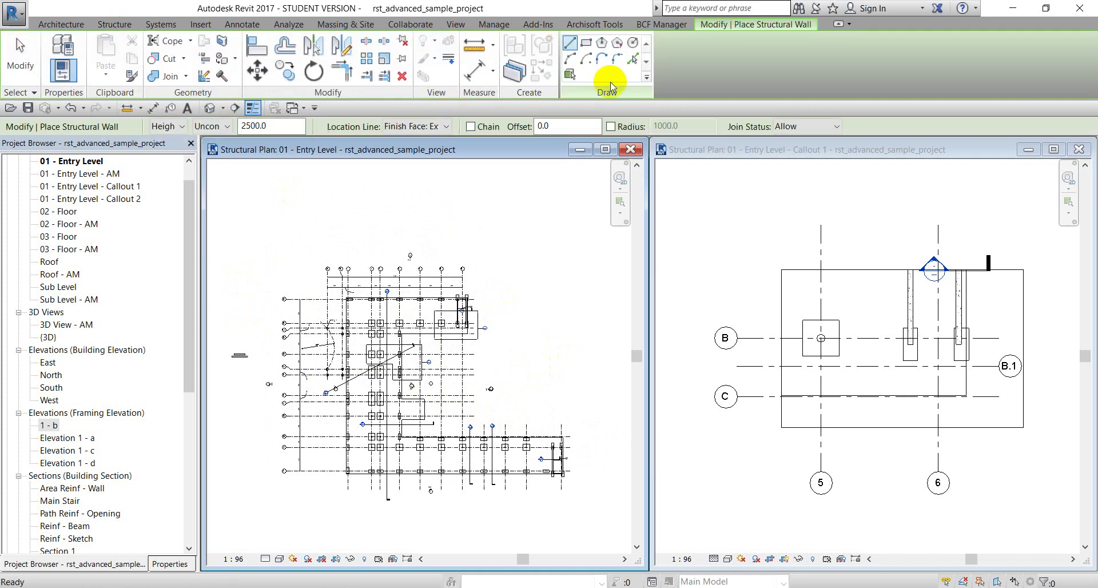
pyautogui.click(585, 43)
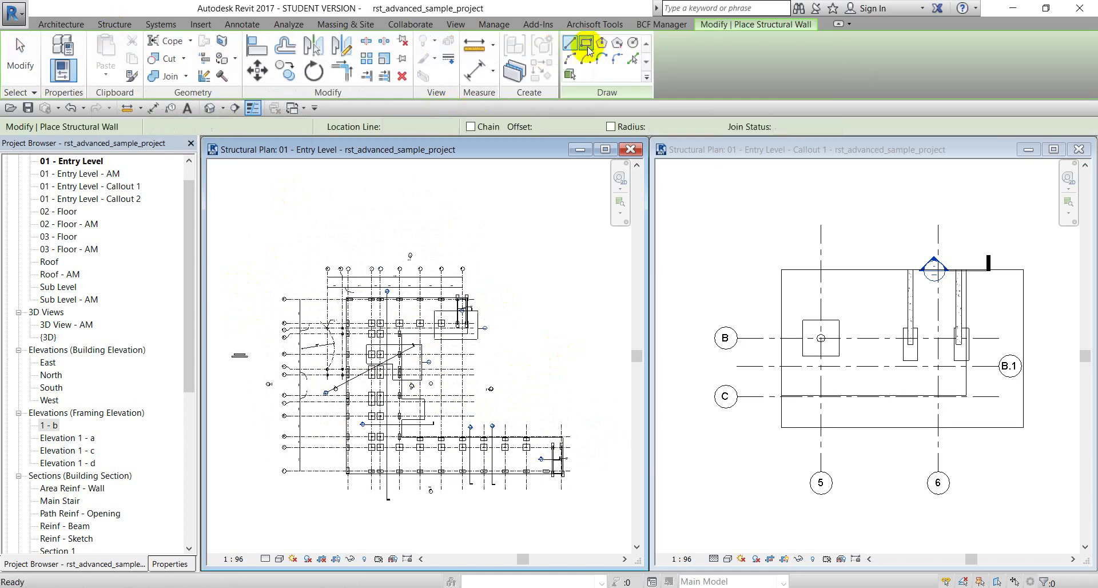
pyautogui.moveTo(311, 263); pyautogui.dragTo(396, 311, button='middle')
pyautogui.click(402, 312)
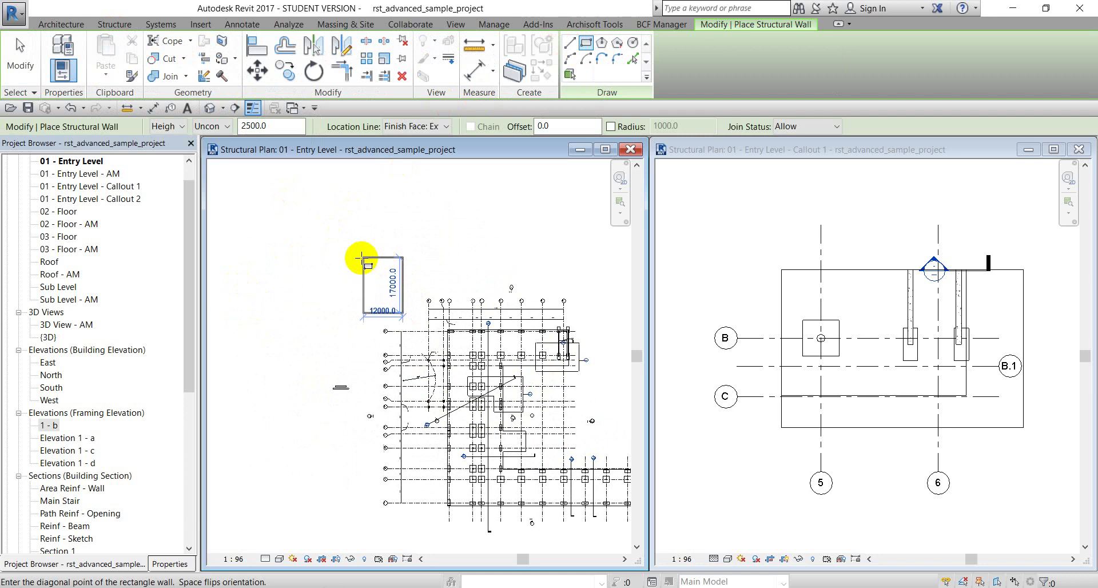
pyautogui.press('Escape')
pyautogui.press('Escape')
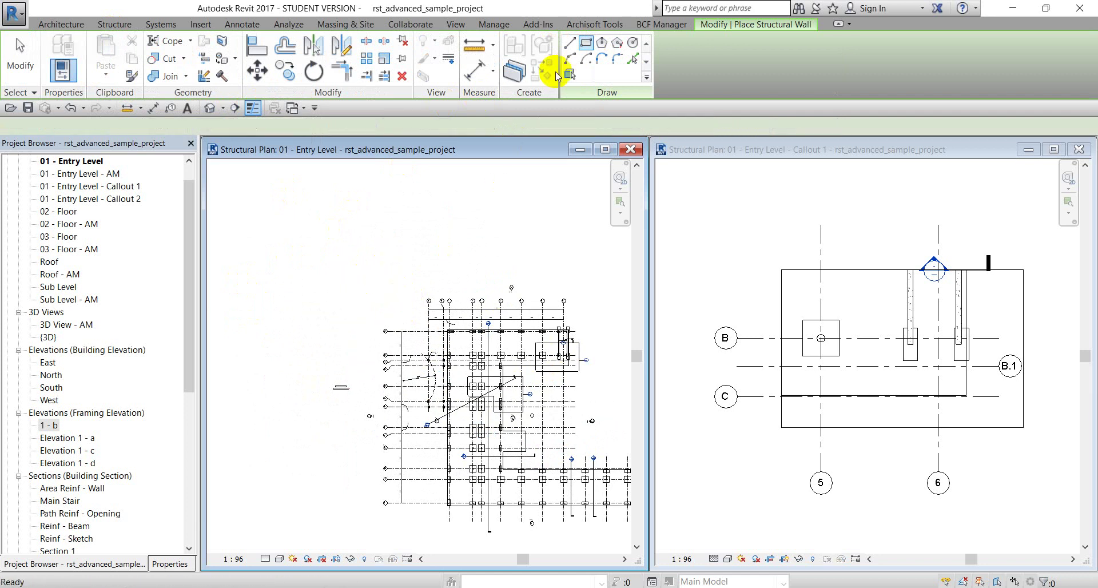
# Step: Draw four structural walls forming a closed rectangle at 45° outside the building's upper-left corner, with long sides about 22754 mm
pyautogui.click(569, 43)
pyautogui.moveTo(400, 318); pyautogui.dragTo(312, 300, button='middle')
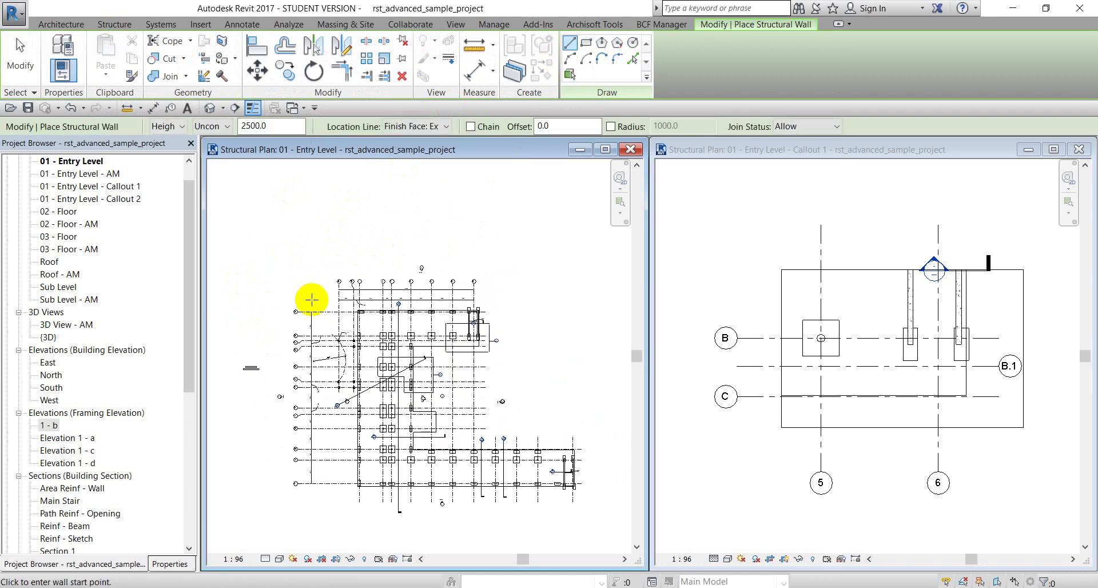
pyautogui.click(312, 299)
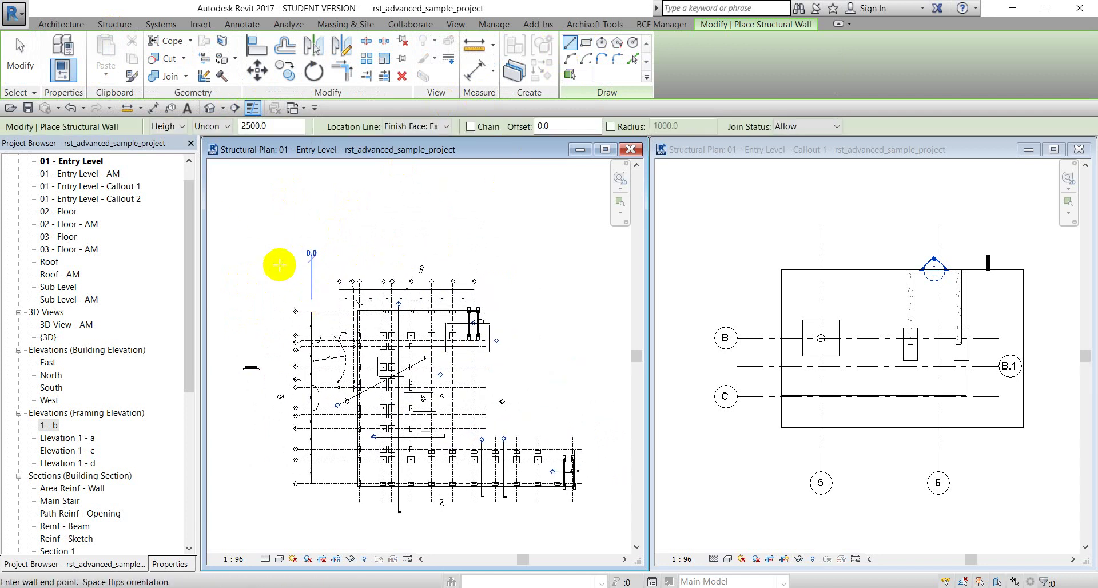
pyautogui.click(294, 212)
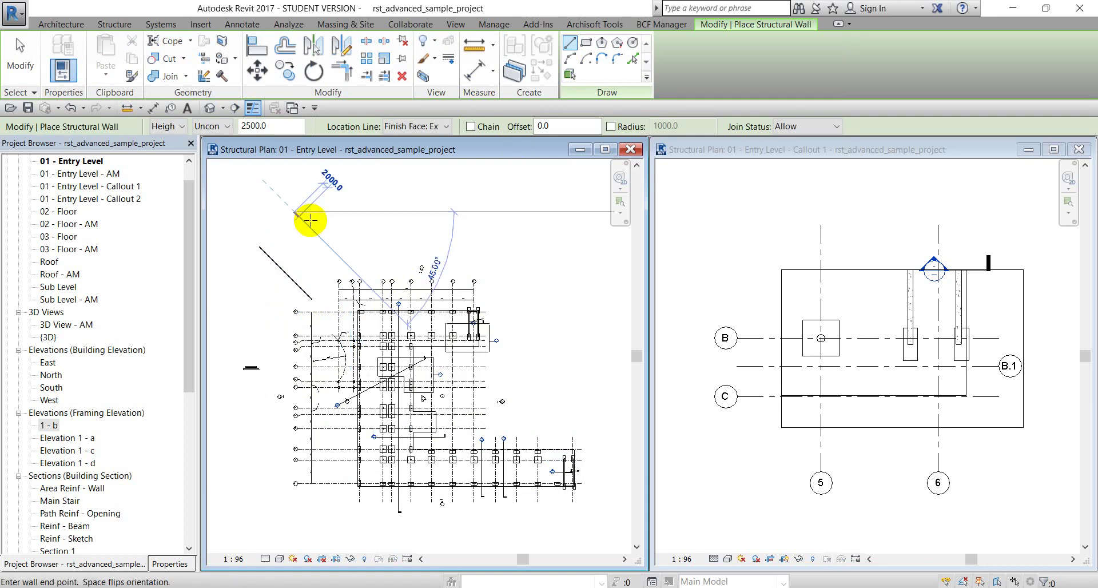
pyautogui.click(344, 264)
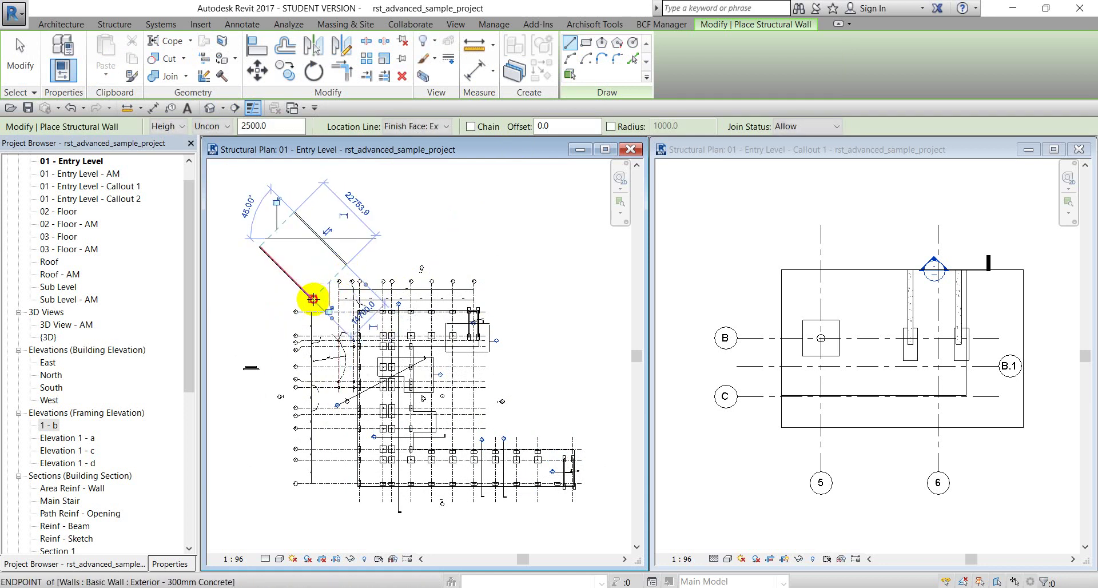
pyautogui.click(313, 299)
pyautogui.click(346, 265)
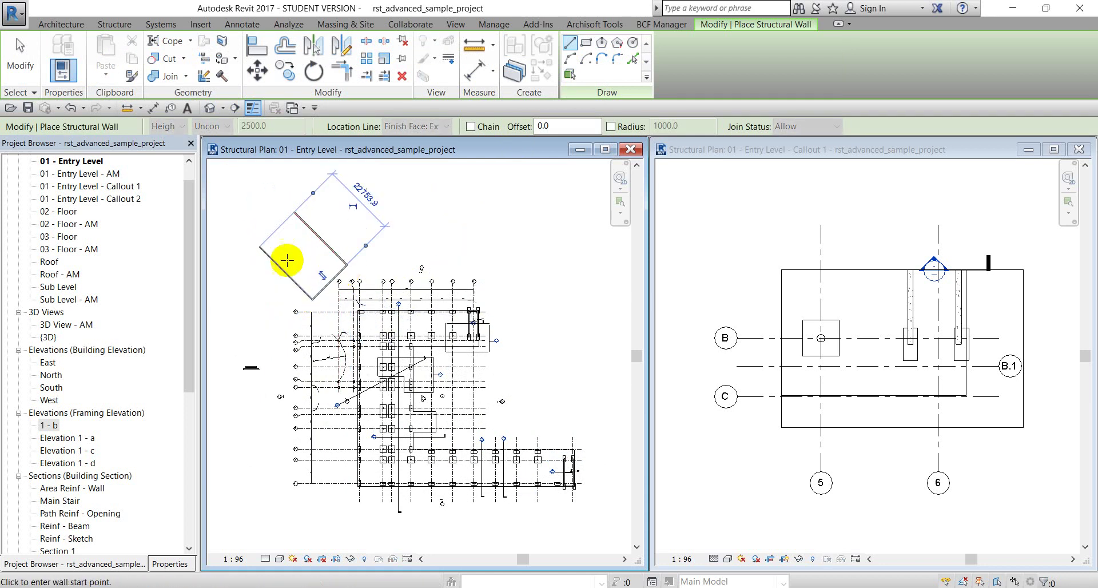
pyautogui.click(260, 247)
pyautogui.press('Escape')
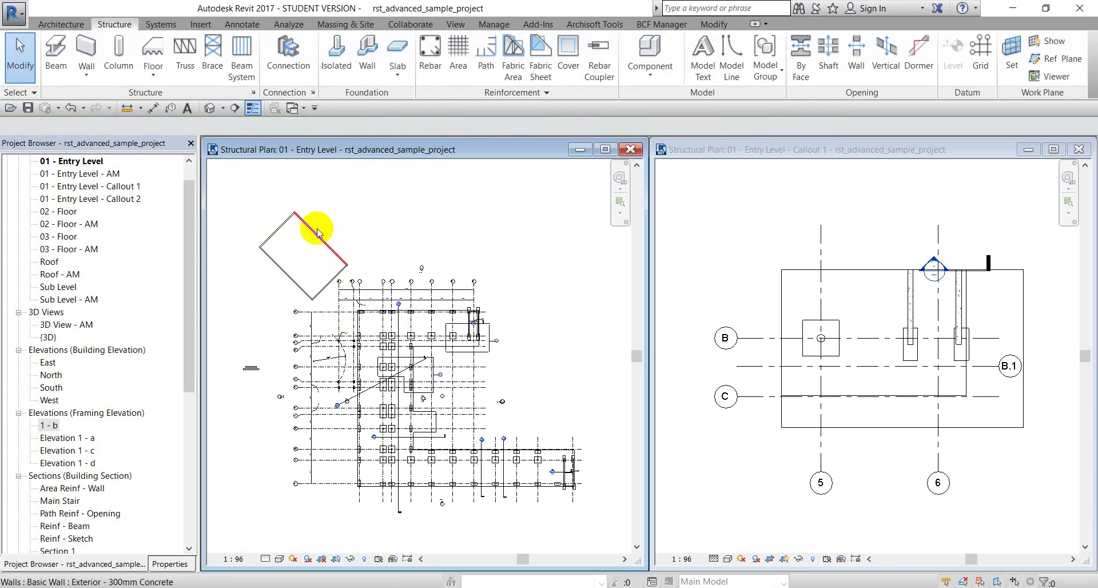
# Step: Examine the angled wall rectangle and its orientation relative to the building in the 01 - Entry Level plan
pyautogui.scroll(-1, 328, 322)
pyautogui.scroll(1, 328, 277)
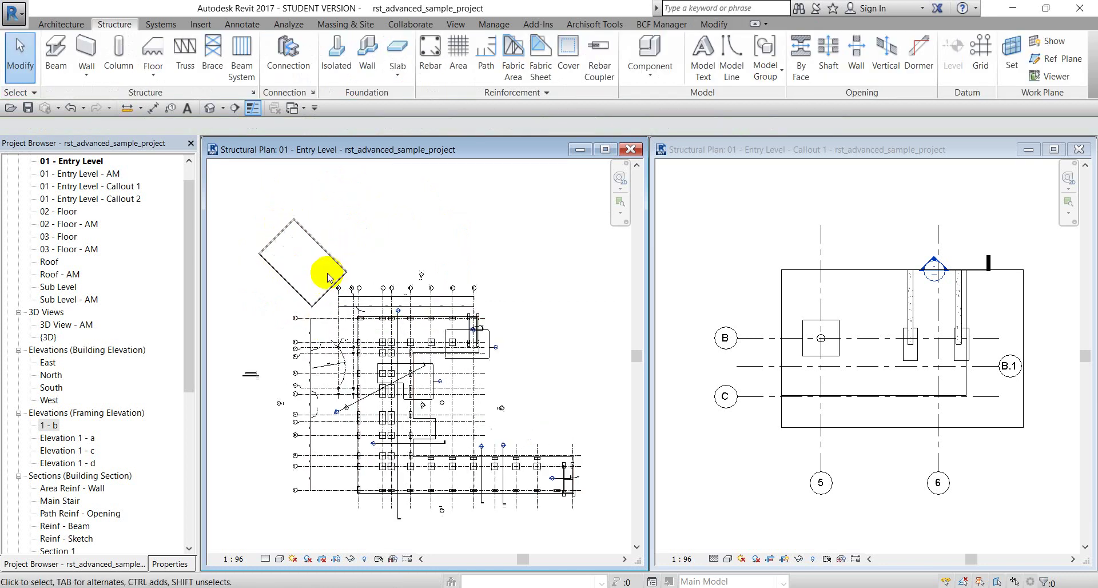
pyautogui.scroll(1, 327, 278)
pyautogui.scroll(1, 294, 247)
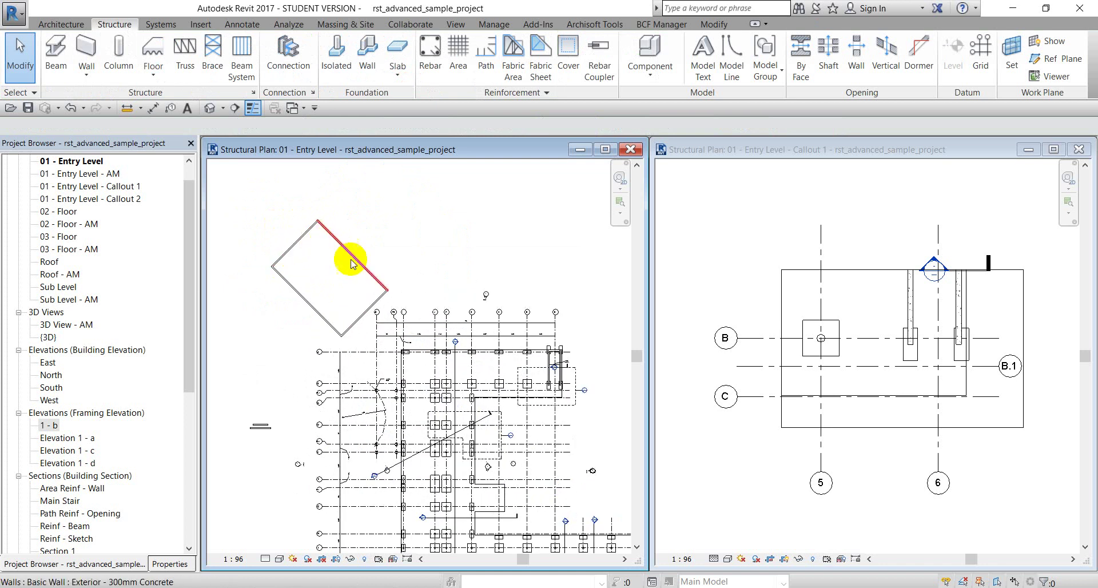
pyautogui.scroll(1, 313, 270)
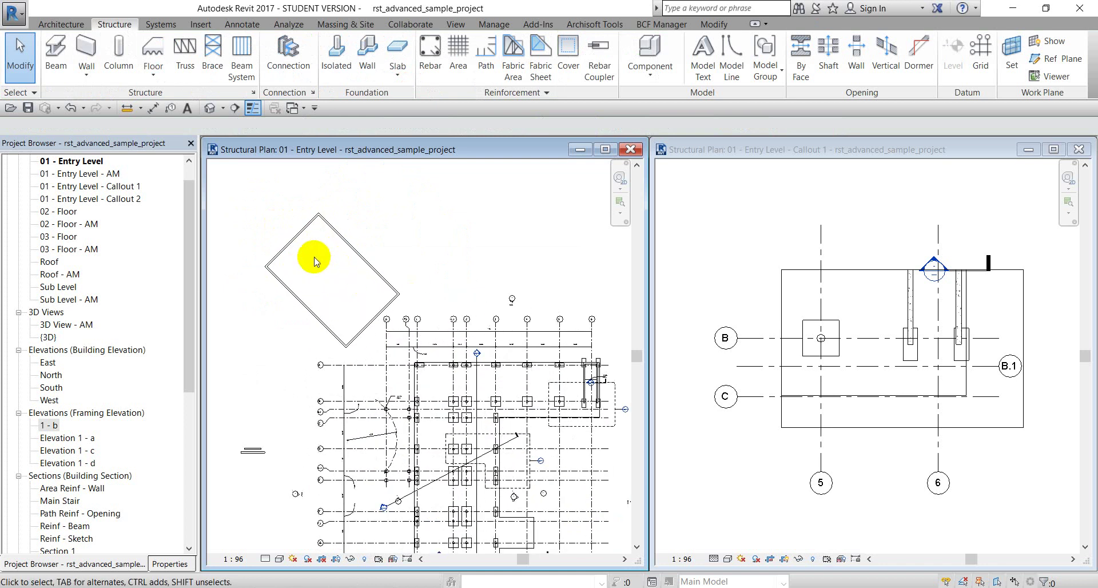
pyautogui.scroll(1, 314, 262)
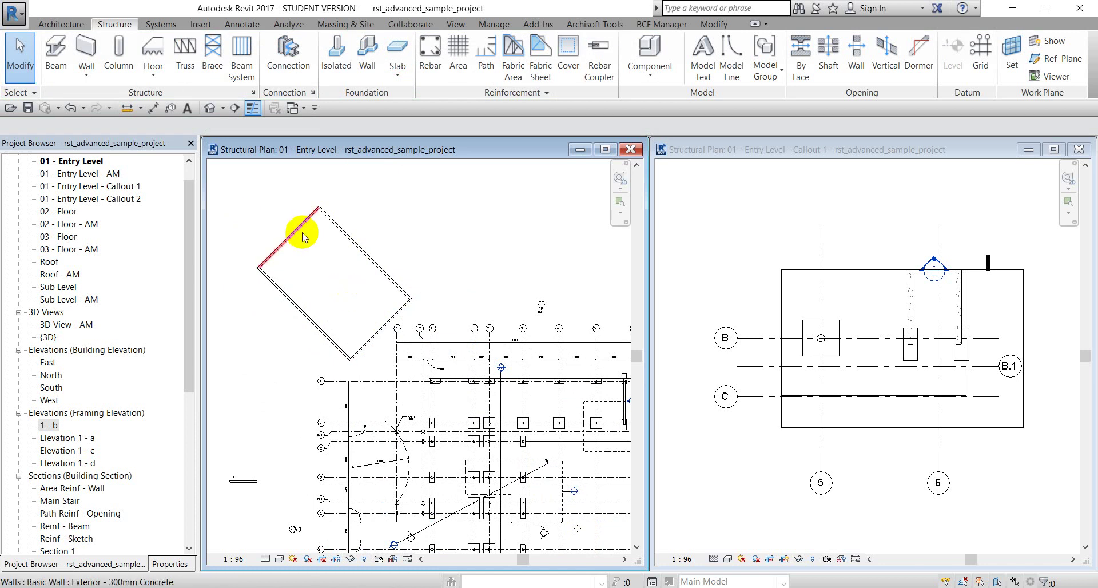
pyautogui.scroll(-1, 323, 283)
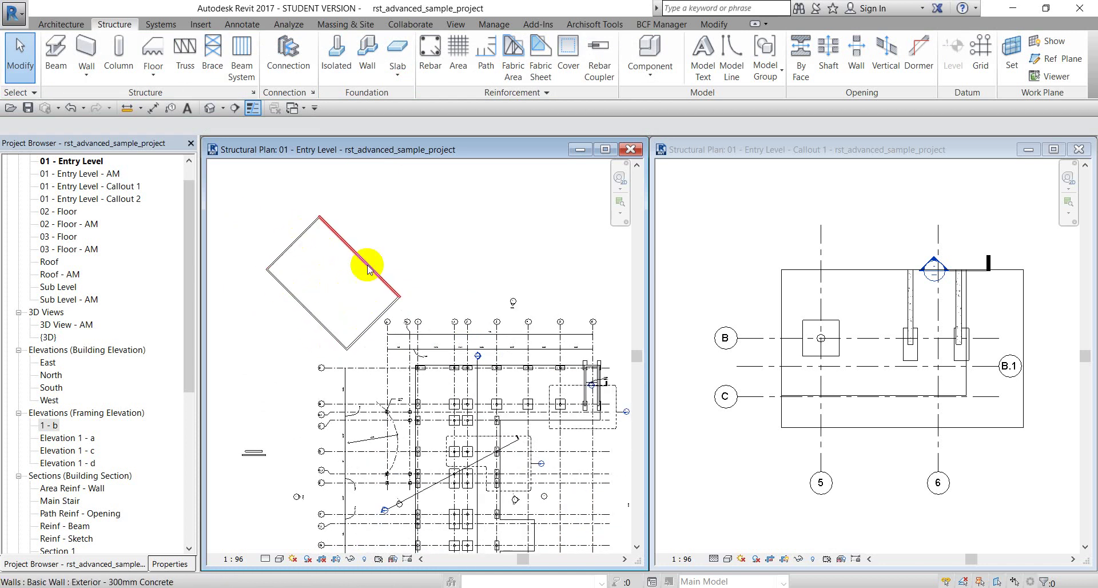
pyautogui.scroll(-1, 361, 297)
pyautogui.scroll(-1, 328, 261)
pyautogui.scroll(-1, 327, 261)
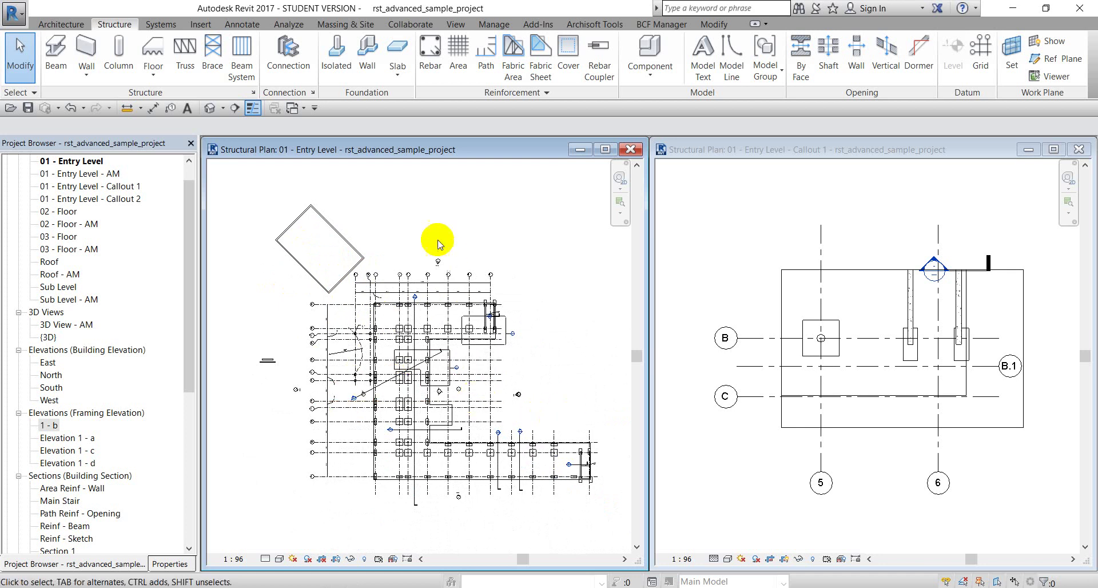
pyautogui.scroll(1, 436, 238)
pyautogui.moveTo(404, 208); pyautogui.dragTo(411, 237, button='middle')
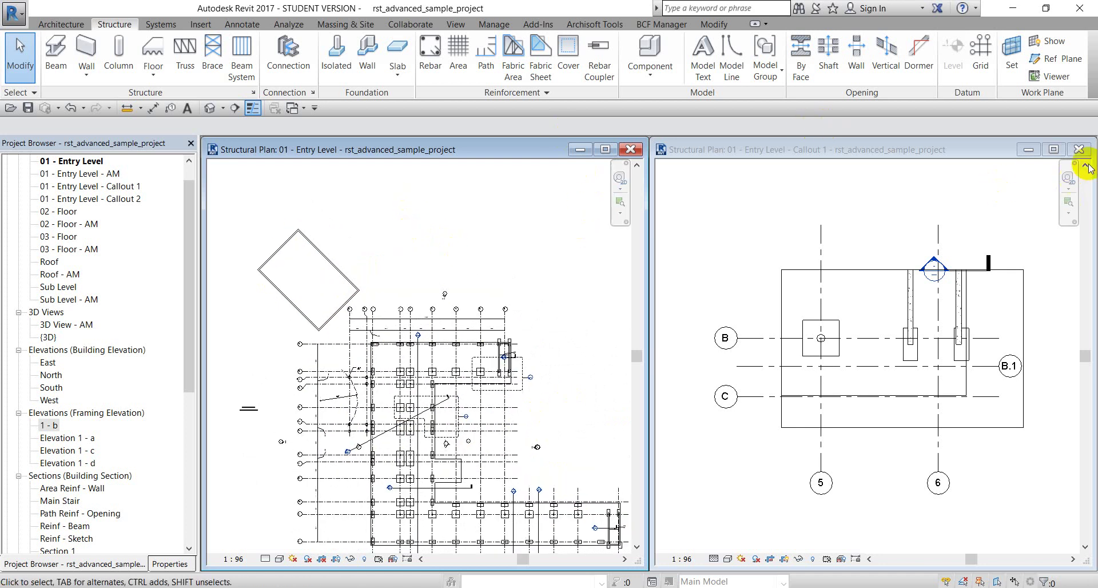
# Step: Close the Callout 1 view and create a rectangular callout enclosing the angled walls in the 01 - Entry Level plan
pyautogui.click(1079, 149)
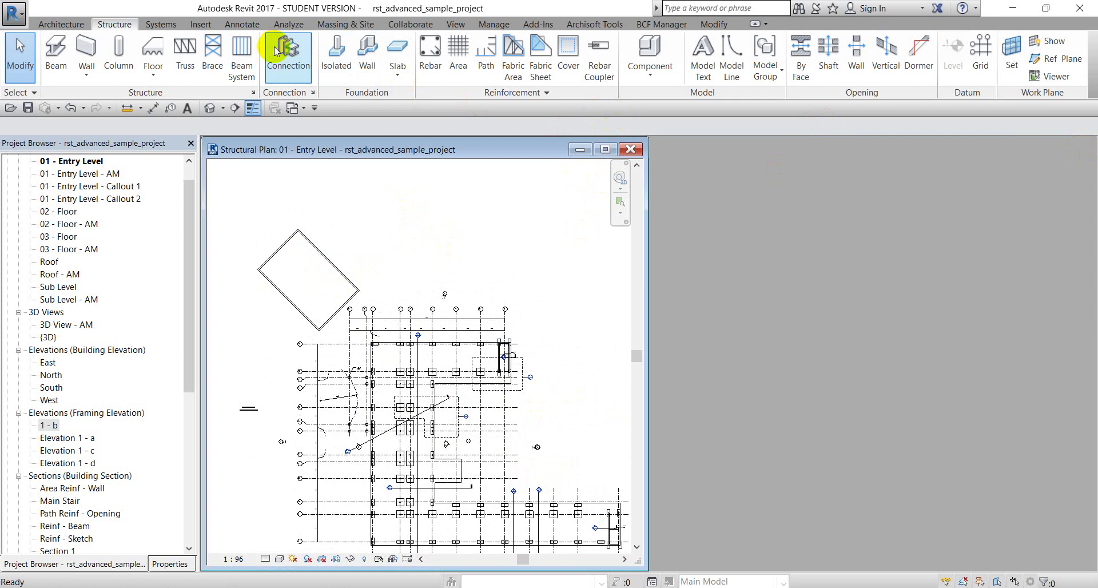
pyautogui.click(466, 25)
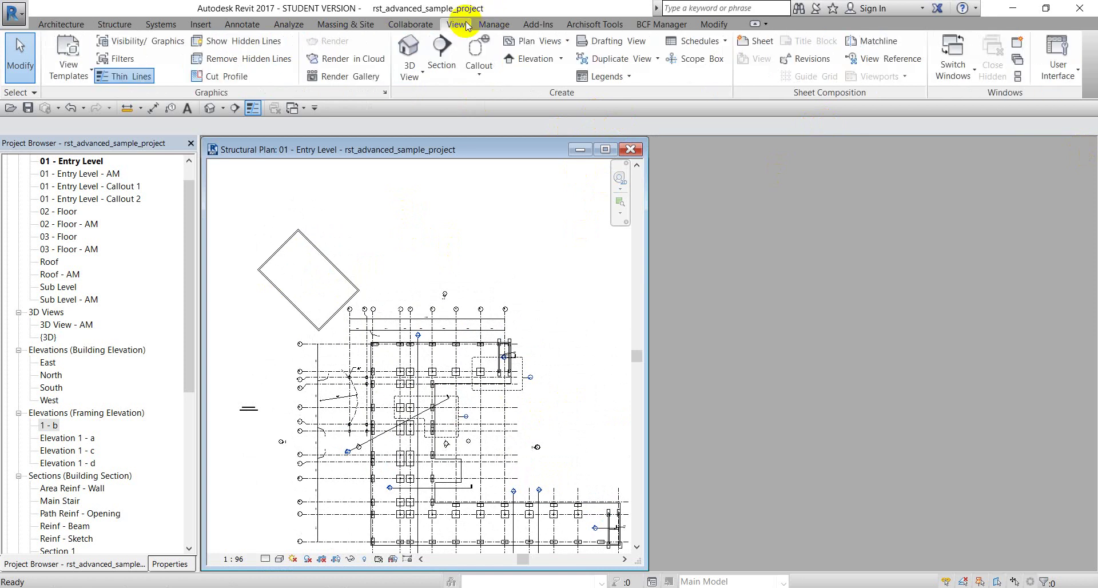
pyautogui.click(481, 70)
pyautogui.click(488, 95)
pyautogui.scroll(-2, 412, 197)
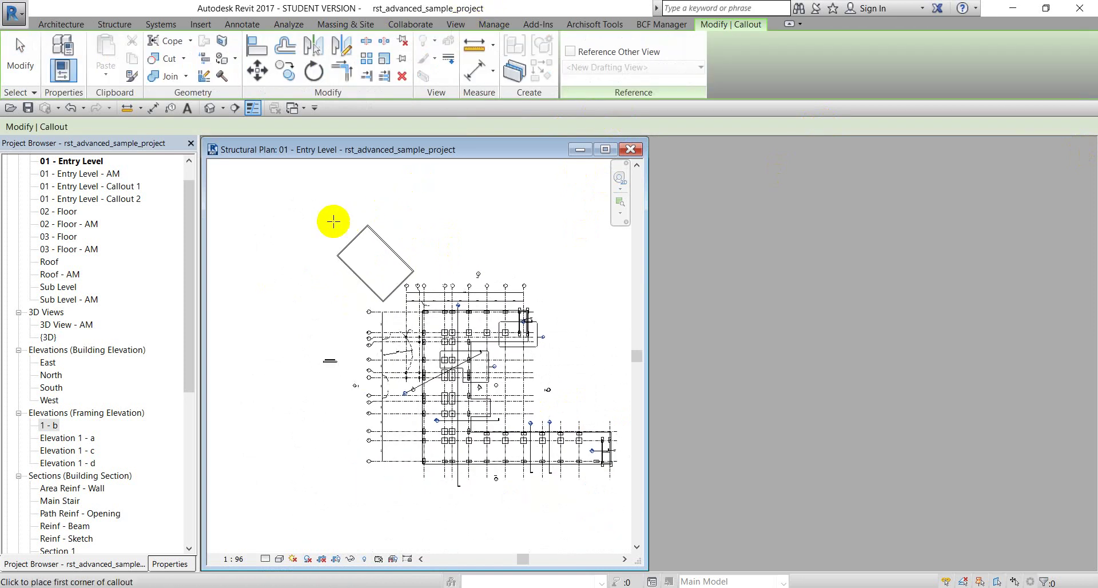
pyautogui.click(318, 221)
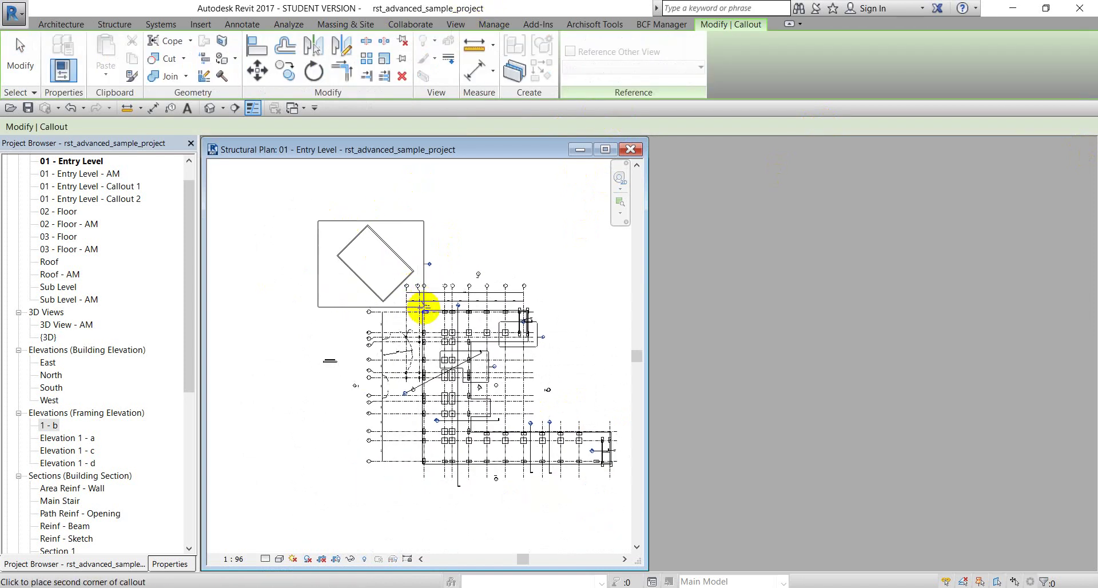
pyautogui.click(424, 308)
pyautogui.rightClick(471, 223)
pyautogui.click(496, 231)
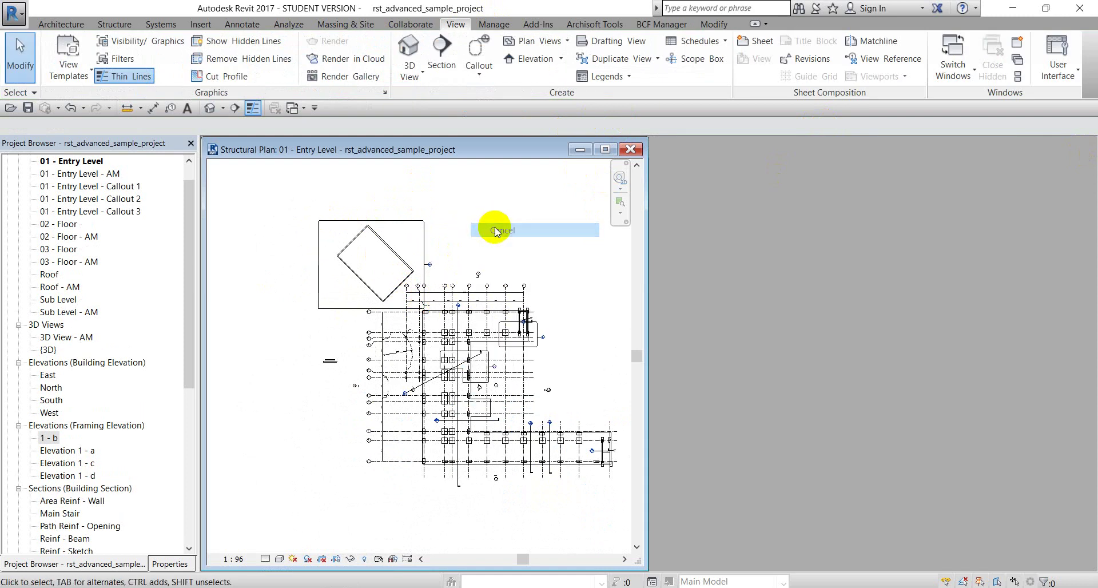
# Step: Open the view of the callout around the angled walls and tile it beside the 01 - Entry Level plan
pyautogui.click(423, 252)
pyautogui.rightClick(423, 252)
pyautogui.click(464, 322)
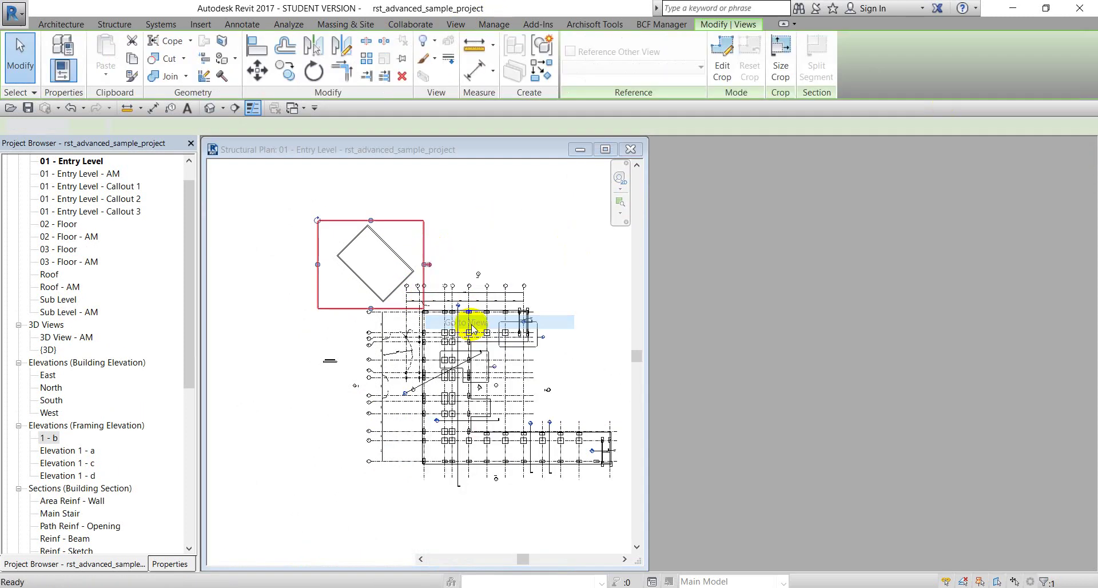
pyautogui.click(1018, 79)
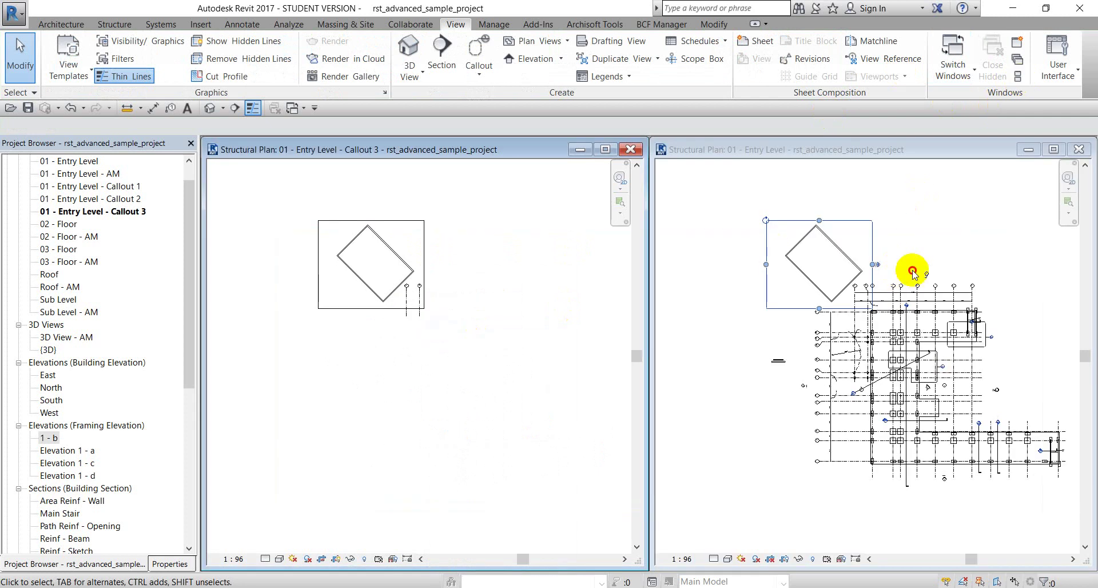
# Step: Compare the angled walls in the Callout 3 view with the callout boundary in the 01 - Entry Level plan
pyautogui.click(473, 248)
pyautogui.scroll(5, 437, 247)
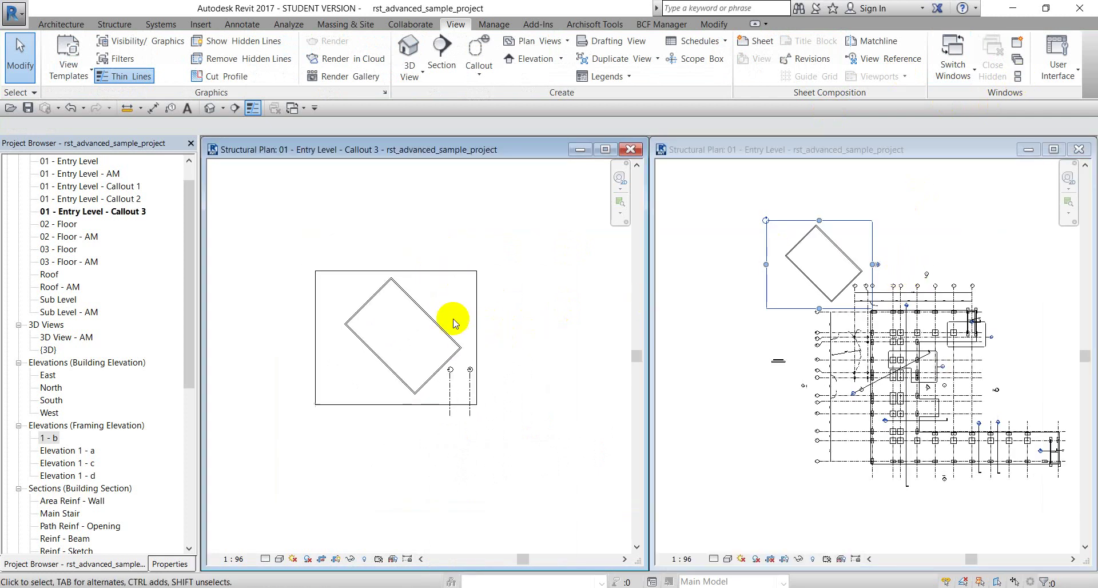
pyautogui.scroll(1, 430, 314)
pyautogui.click(711, 338)
pyautogui.scroll(-2, 760, 326)
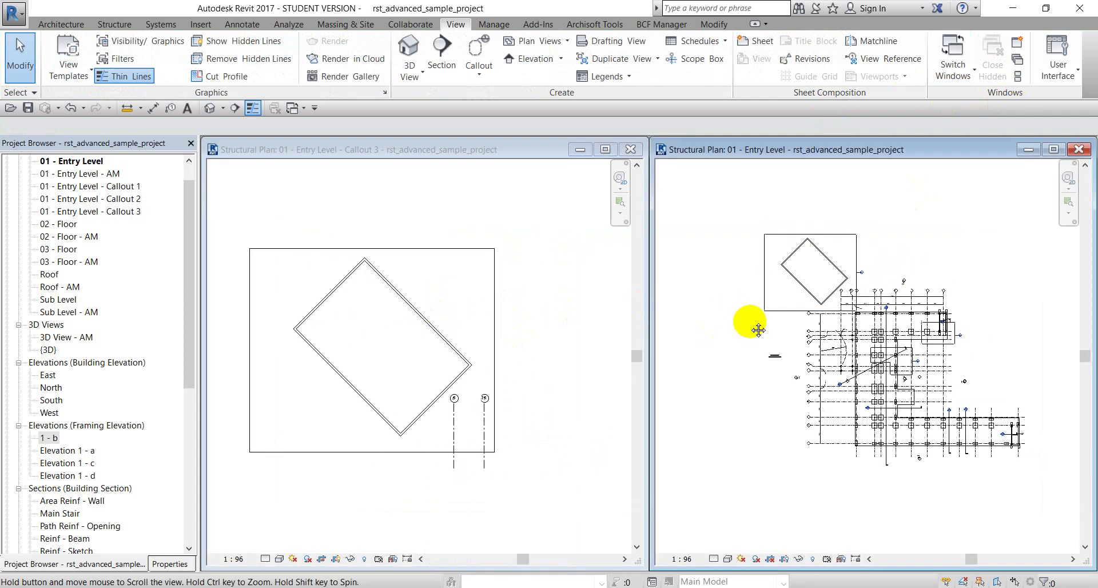
pyautogui.scroll(1, 851, 274)
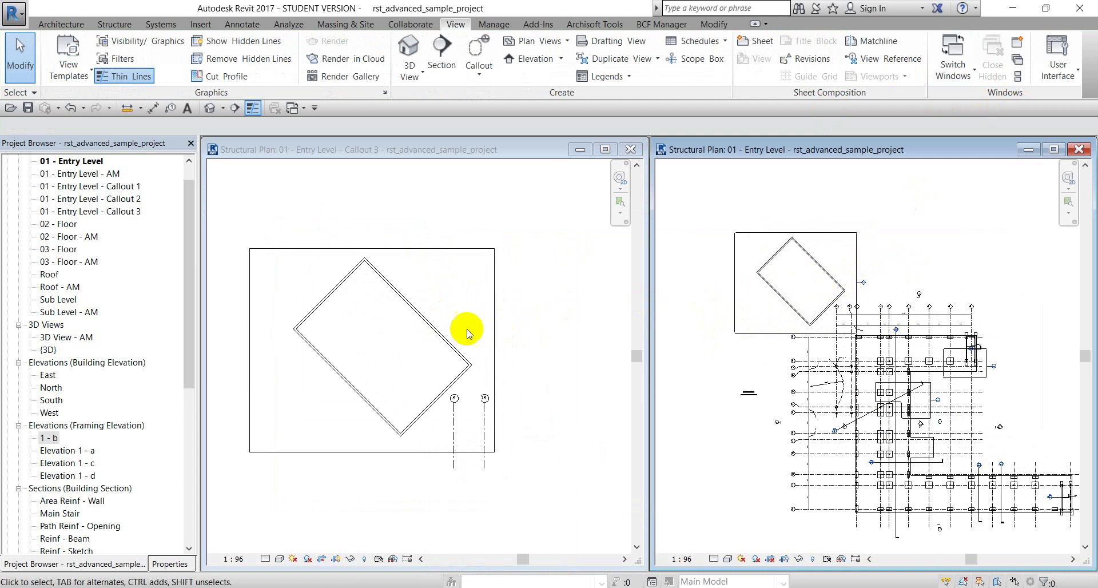
pyautogui.click(448, 312)
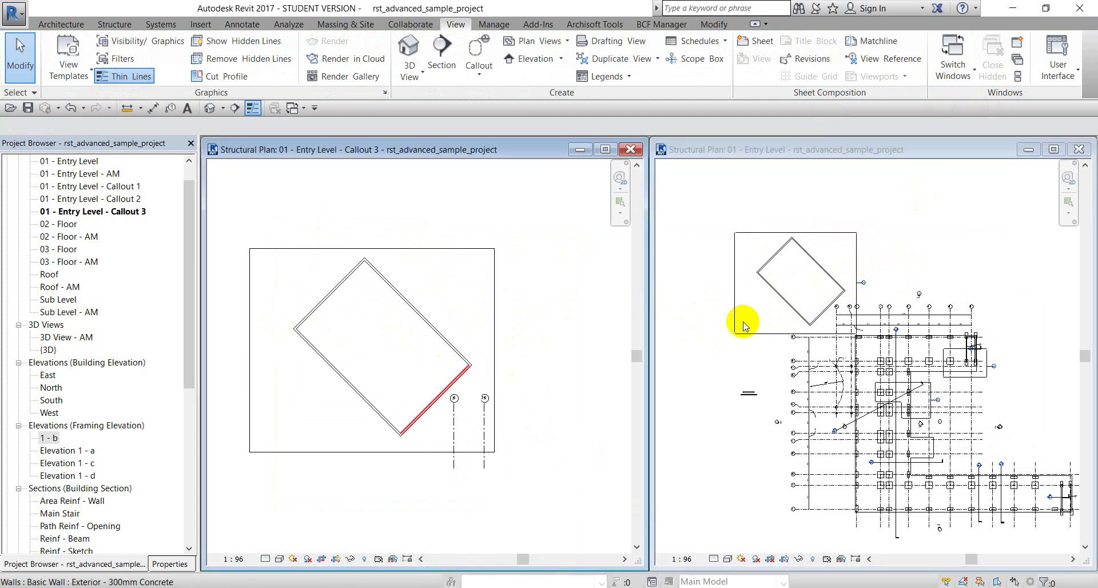
# Step: Rotate the callout around the angled walls in the 01 - Entry Level plan until its boundary runs parallel to the walls
pyautogui.click(702, 320)
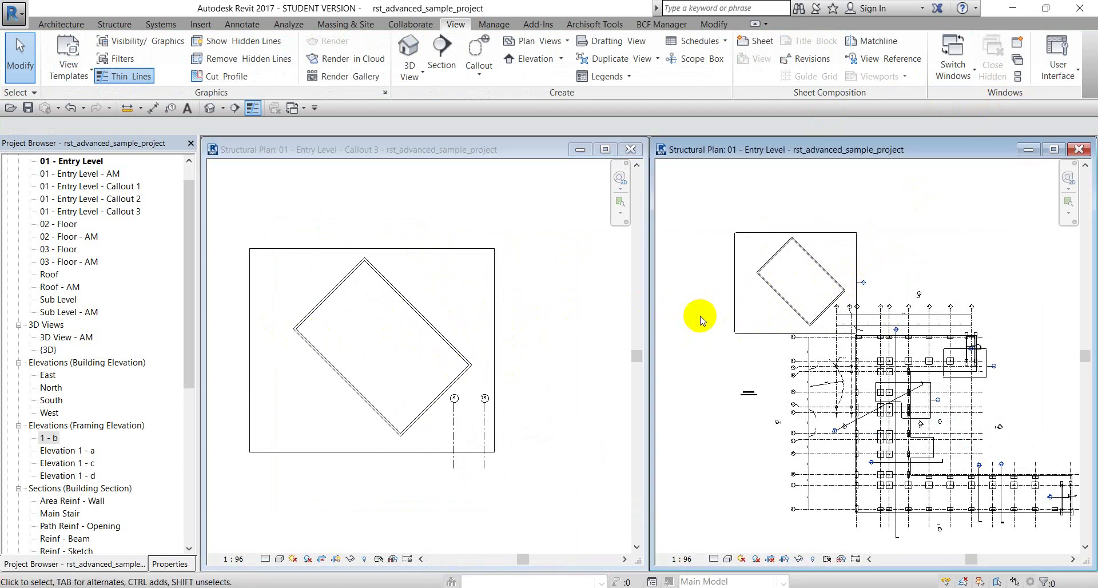
pyautogui.click(737, 293)
pyautogui.scroll(4, 797, 269)
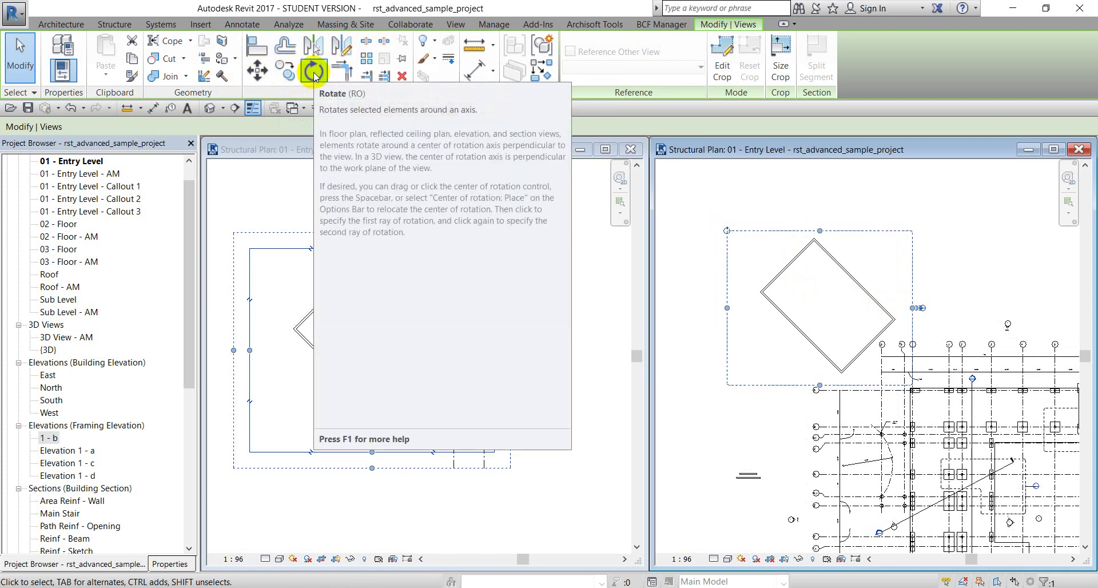
pyautogui.click(944, 247)
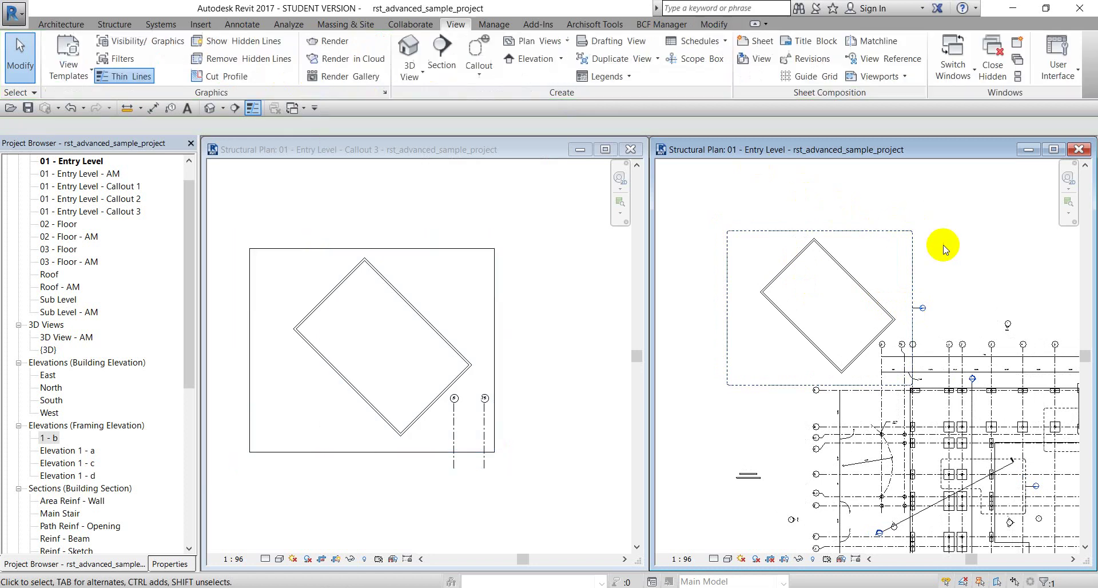
pyautogui.click(913, 266)
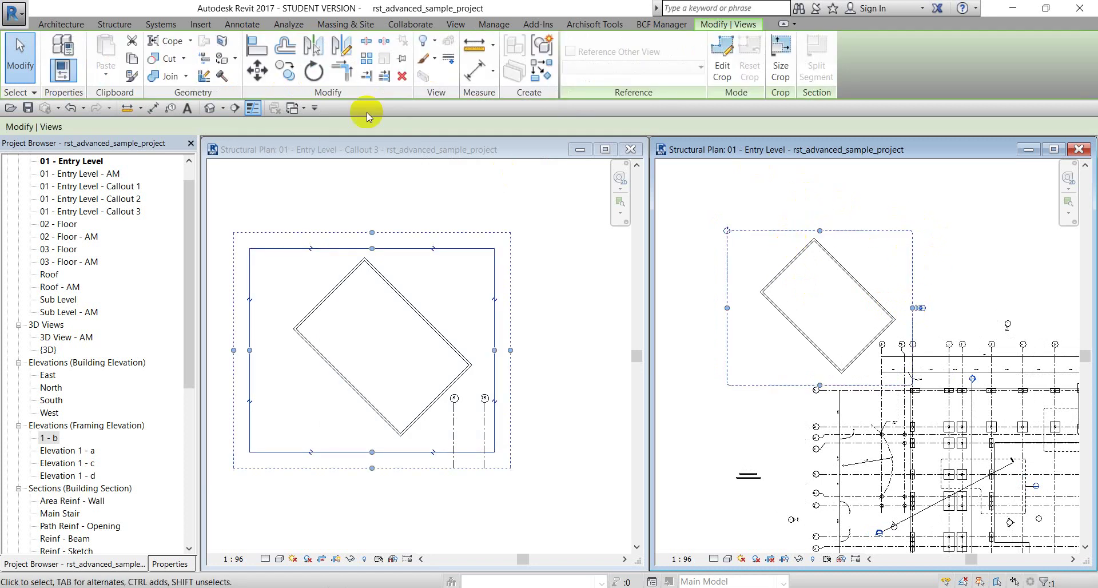
pyautogui.click(310, 73)
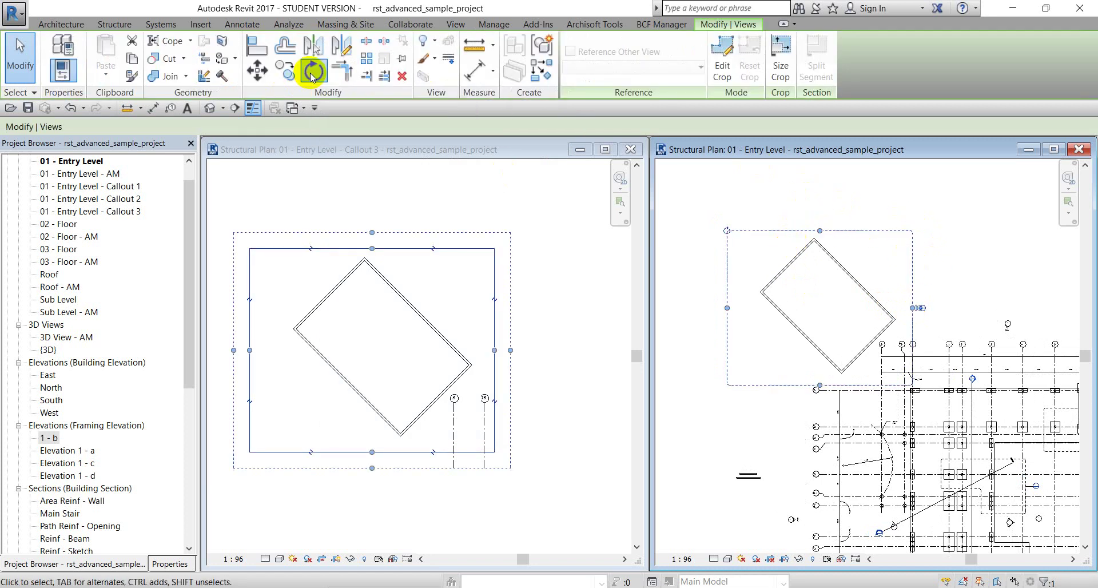
pyautogui.click(913, 310)
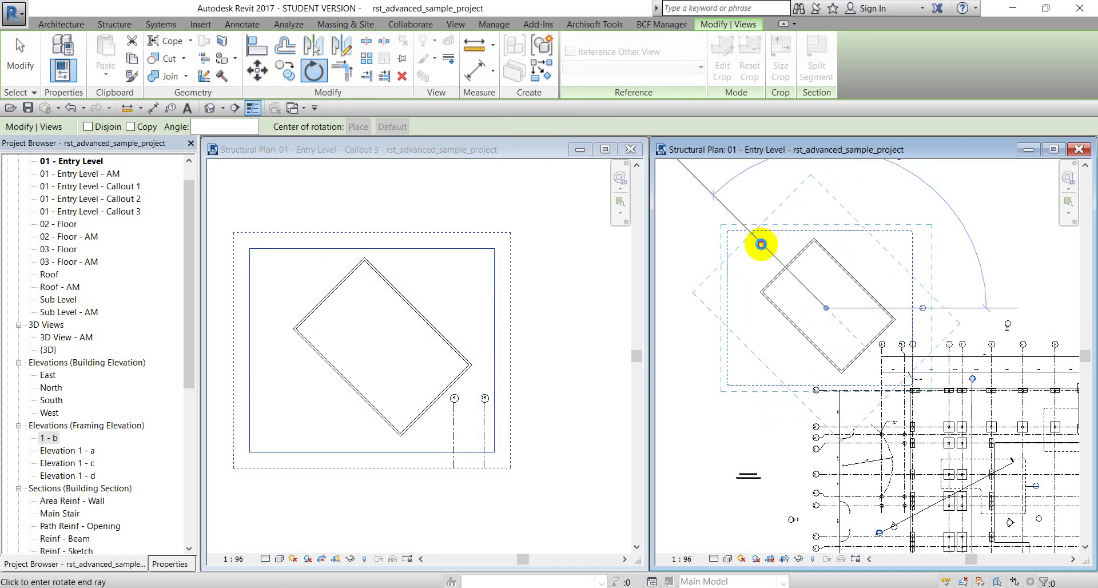
pyautogui.click(761, 244)
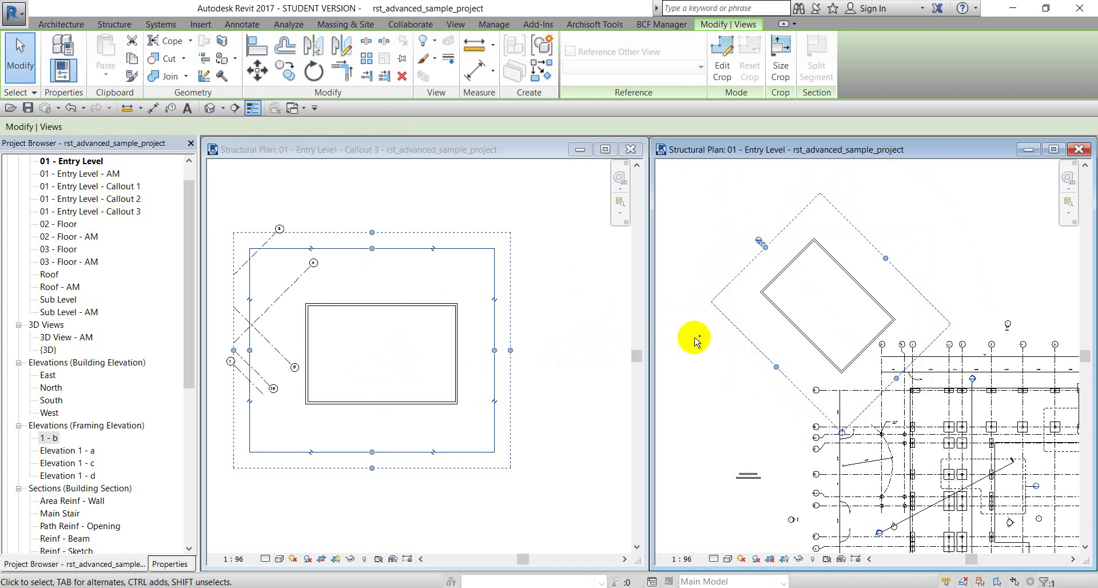
# Step: Undo the callout rotation and bring the callout and building back into view in the 01 - Entry Level plan
pyautogui.hotkey('ctrl', 'z')
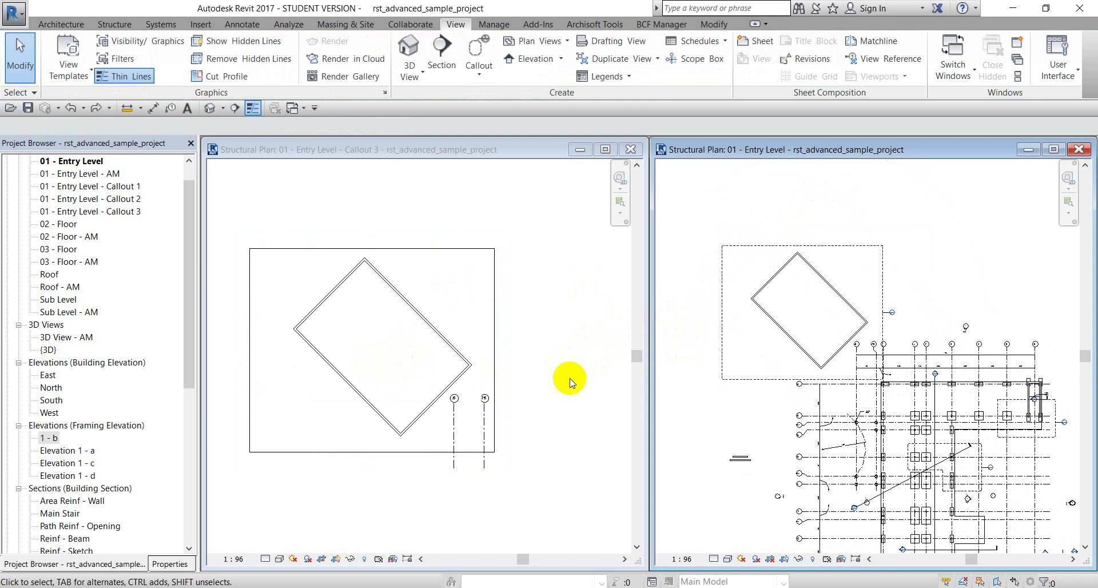
pyautogui.click(569, 382)
pyautogui.click(747, 376)
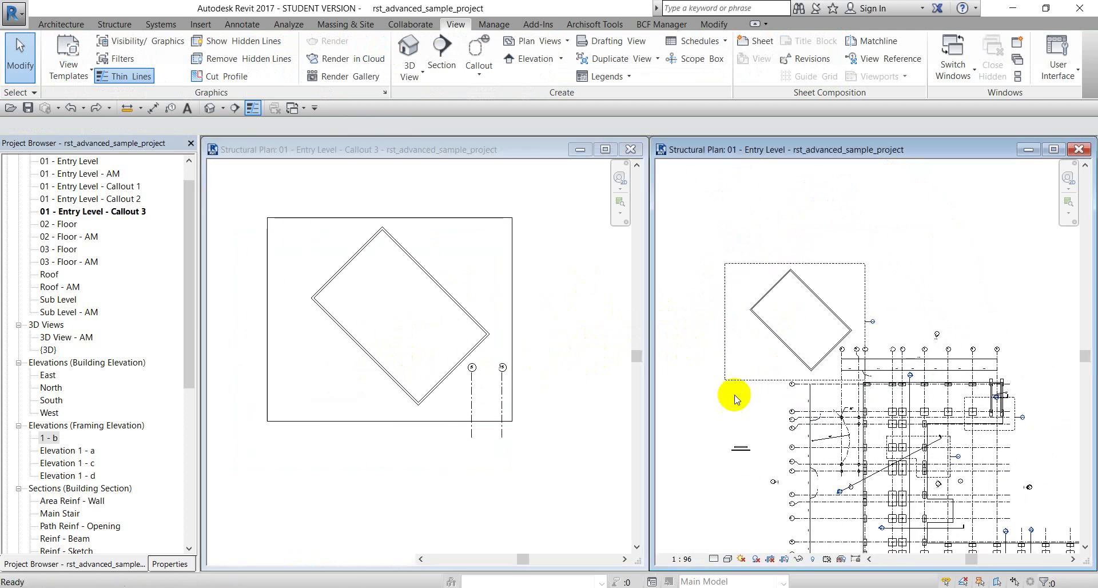
pyautogui.scroll(-2, 744, 377)
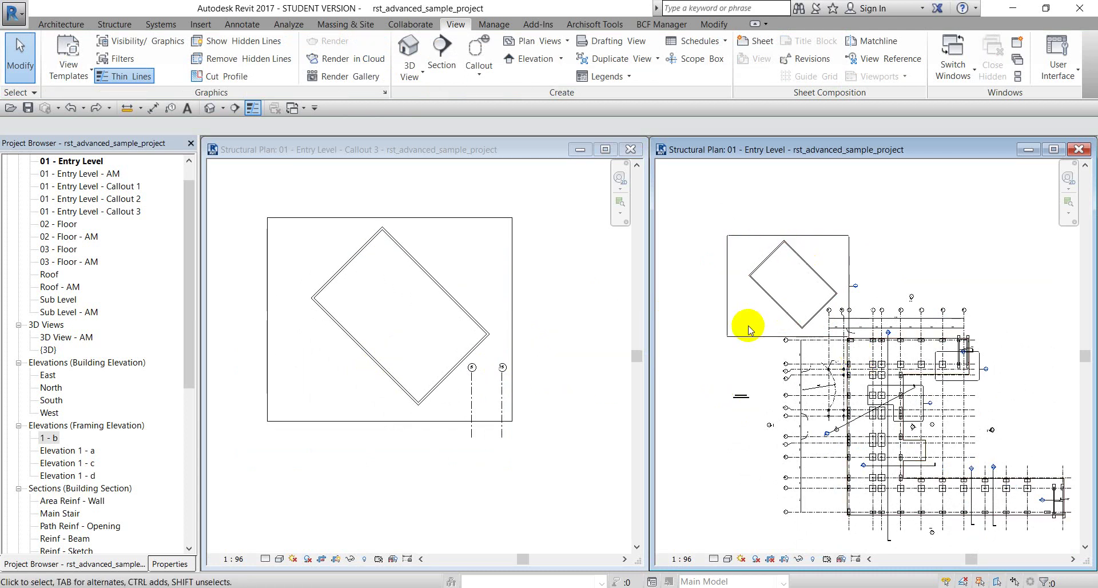
pyautogui.scroll(2, 749, 318)
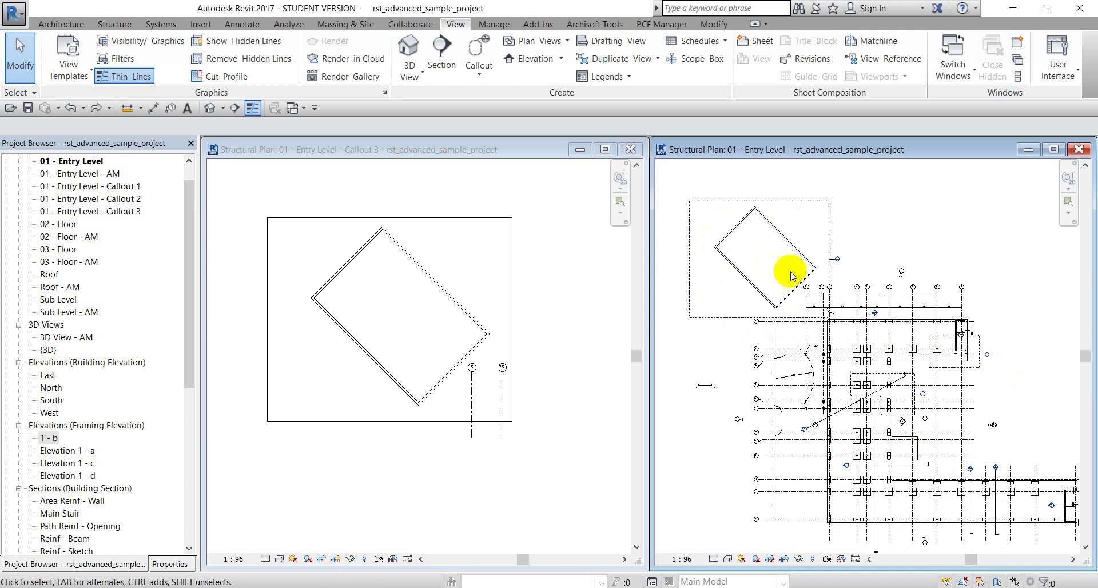
pyautogui.moveTo(768, 257); pyautogui.dragTo(800, 272, button='middle')
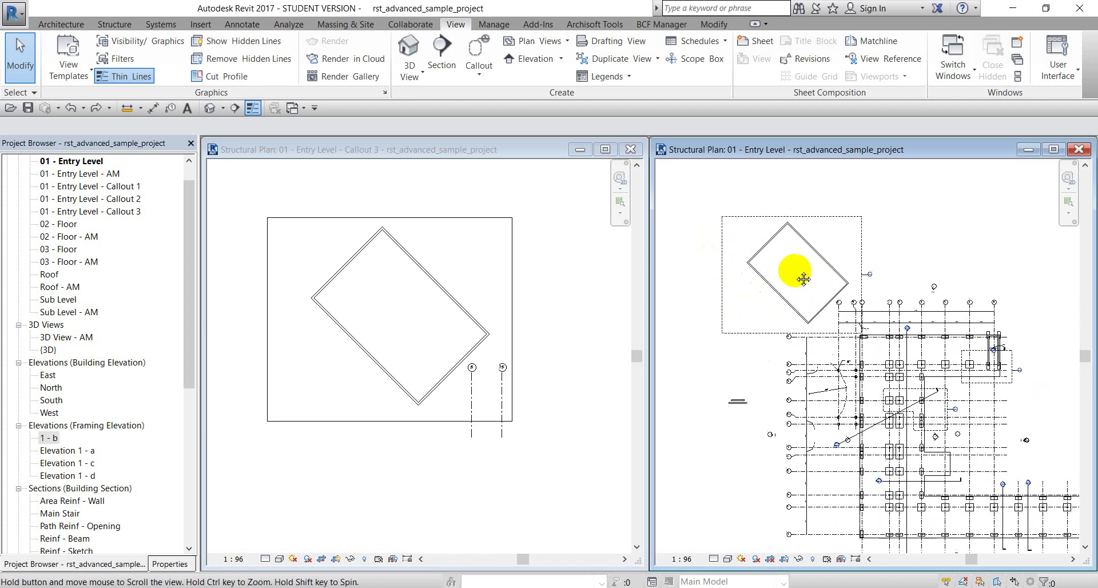
# Step: Try to rotate the callout around the angled walls clockwise from a diagonal start ray, and undo it
pyautogui.click(757, 336)
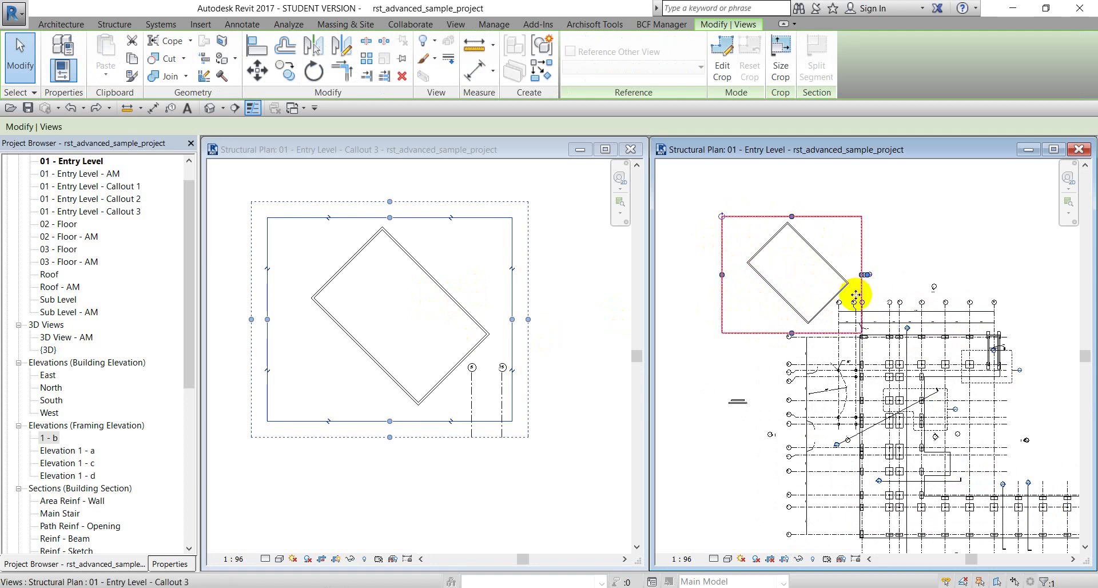
pyautogui.click(312, 73)
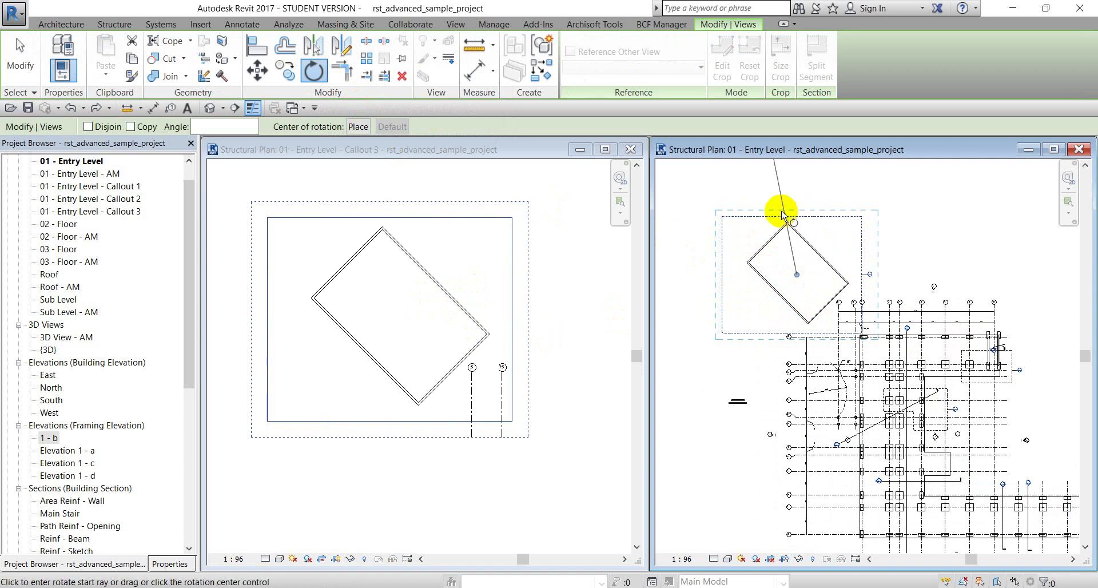
pyautogui.click(738, 213)
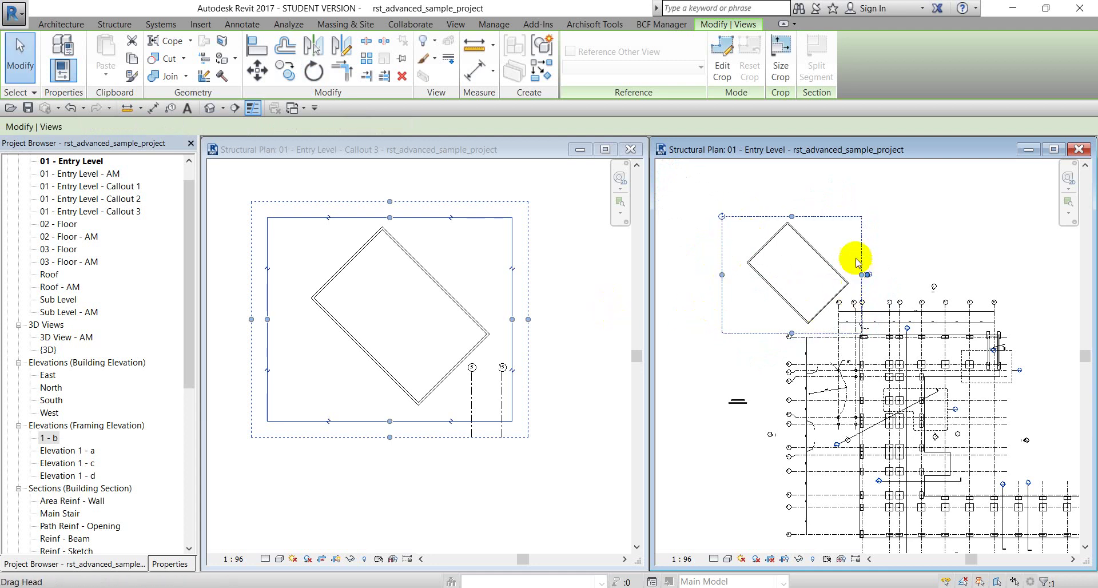
pyautogui.click(313, 71)
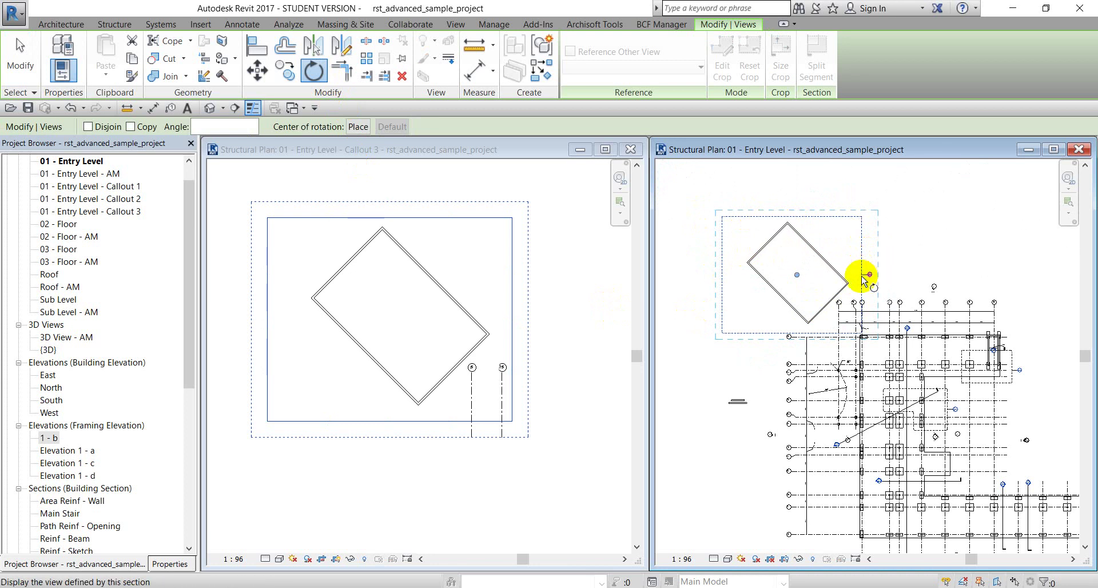
pyautogui.click(748, 226)
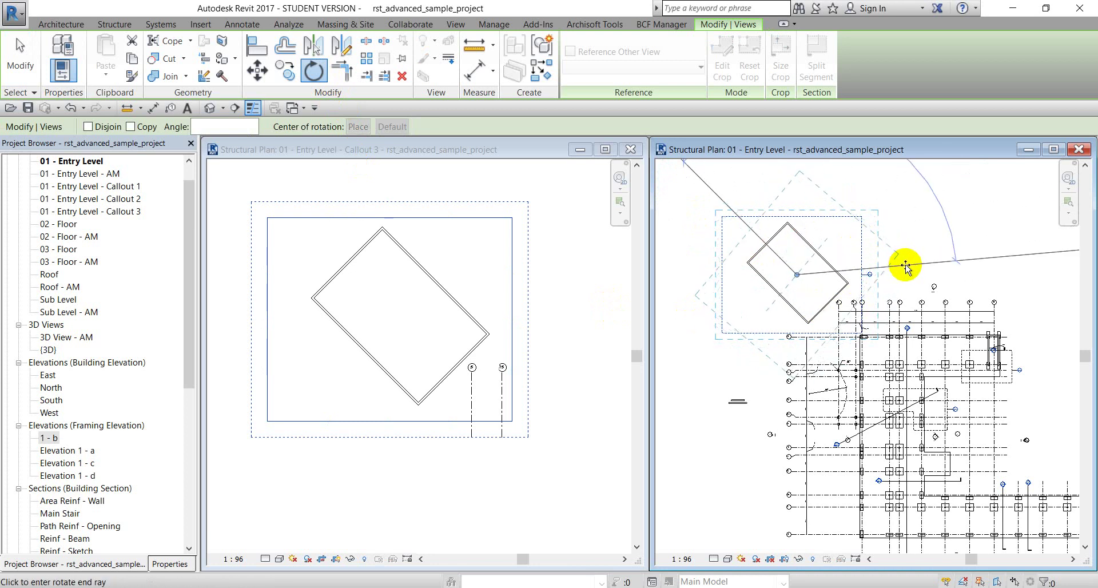
pyautogui.click(906, 269)
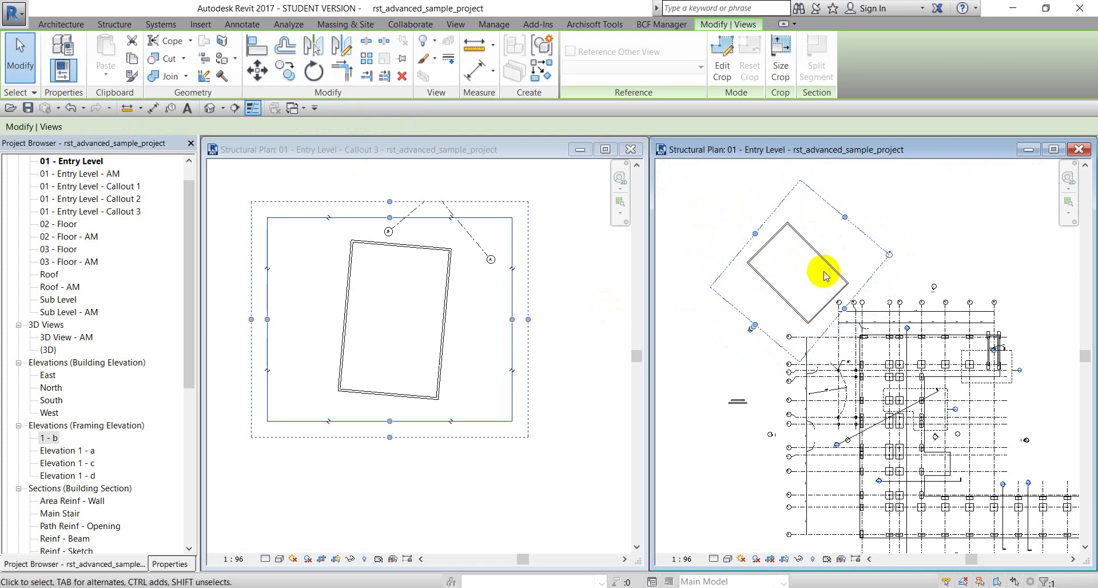
pyautogui.press('Escape')
# Step: Rotate the callout clockwise from a horizontal start ray until its boundary runs parallel to the angled walls
pyautogui.click(860, 244)
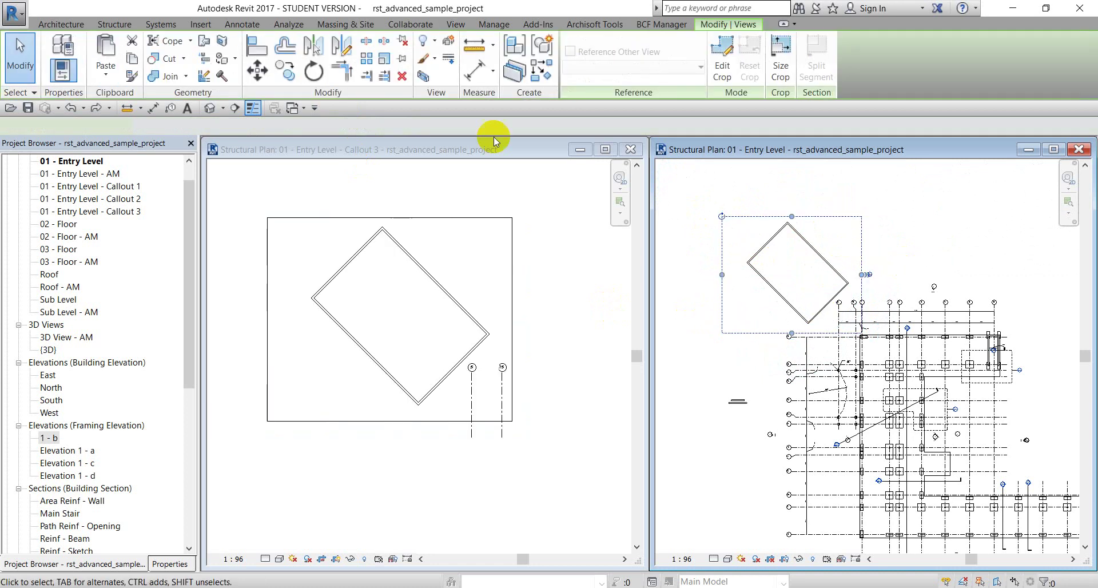
pyautogui.click(323, 75)
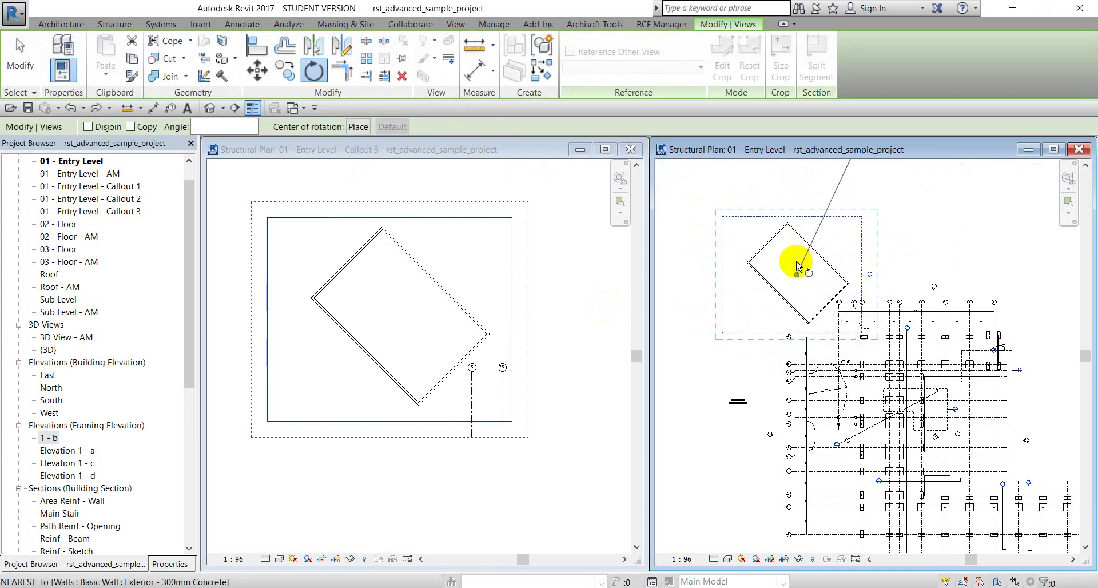
pyautogui.click(723, 280)
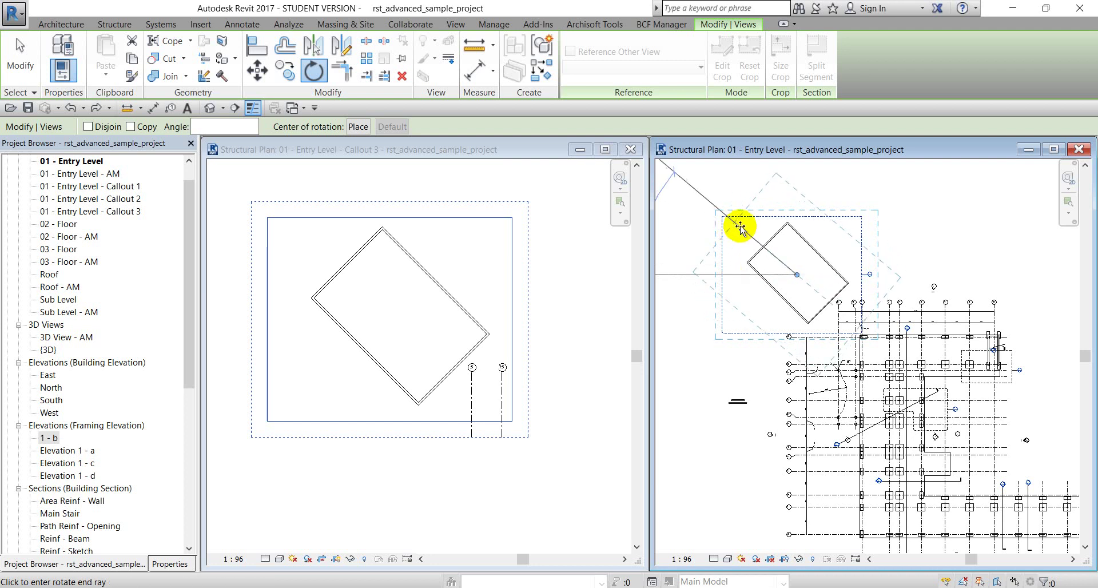
pyautogui.click(747, 222)
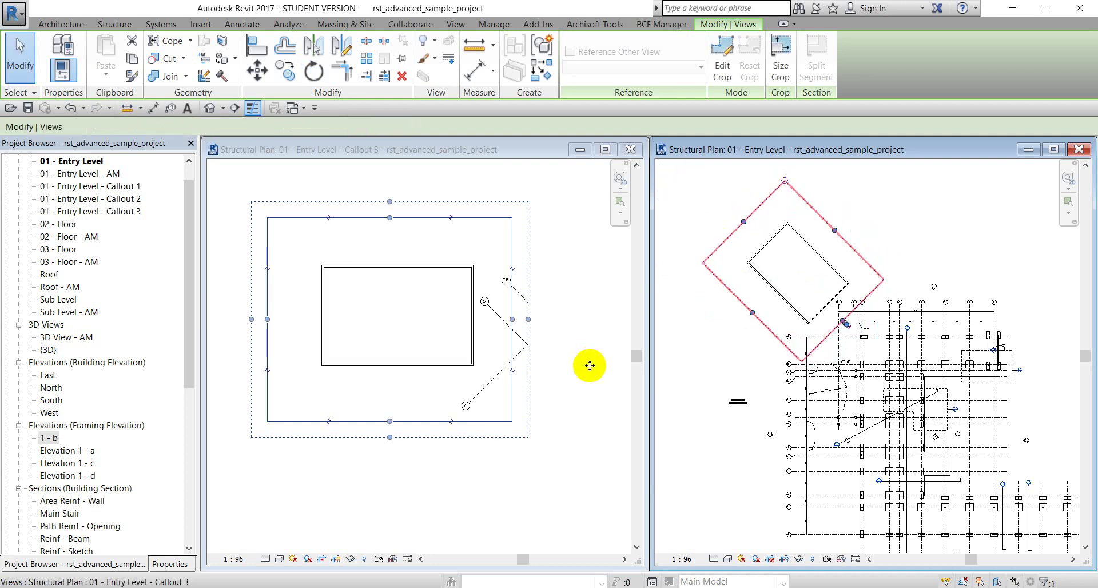
# Step: Draw a vertical structural wall across the middle of the wall rectangle in the Callout 3 view
pyautogui.click(563, 381)
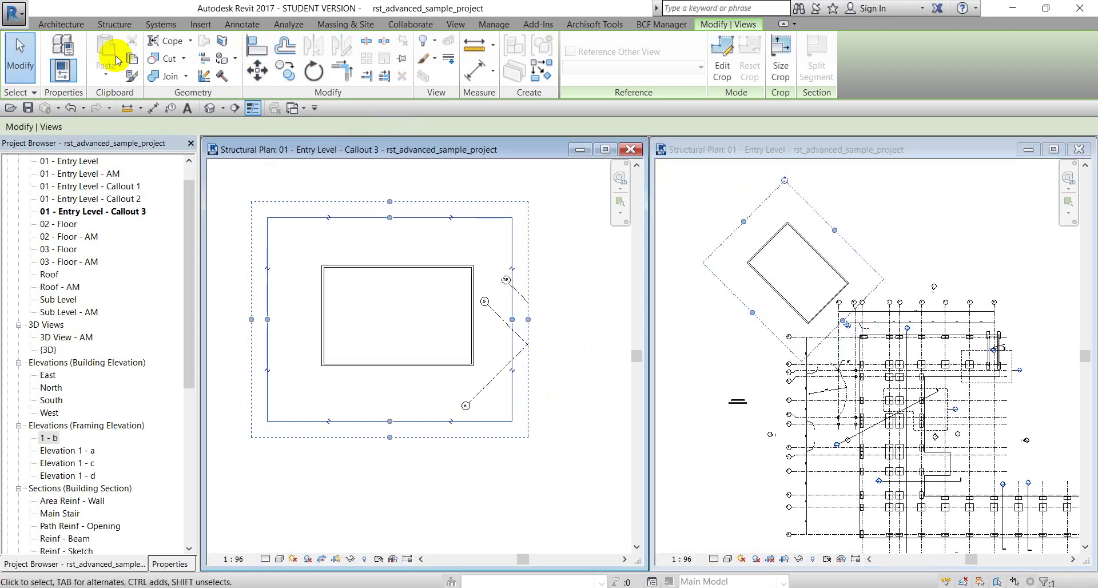
pyautogui.click(82, 26)
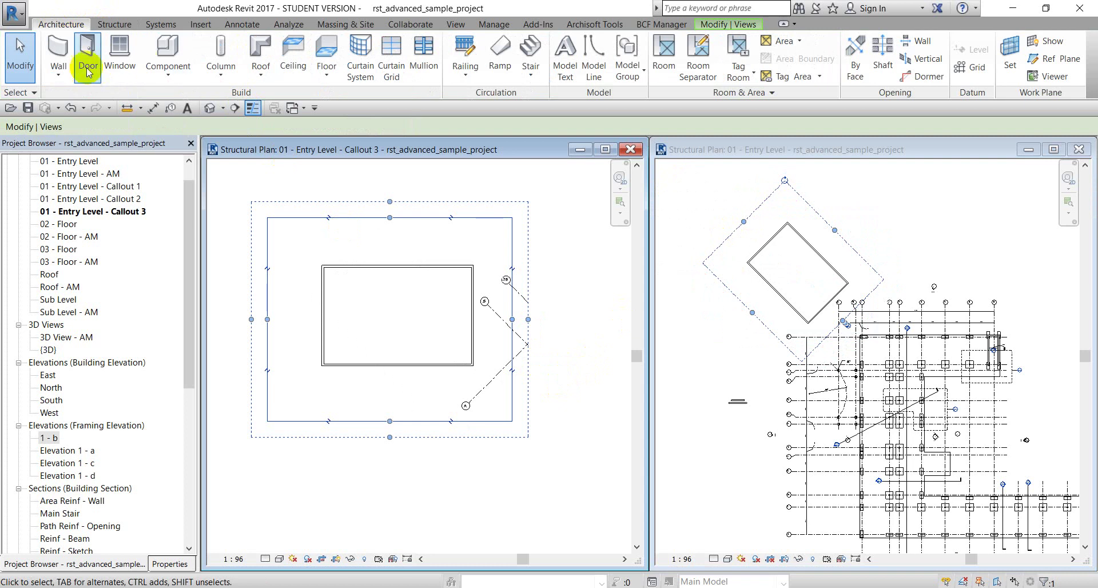
pyautogui.click(111, 25)
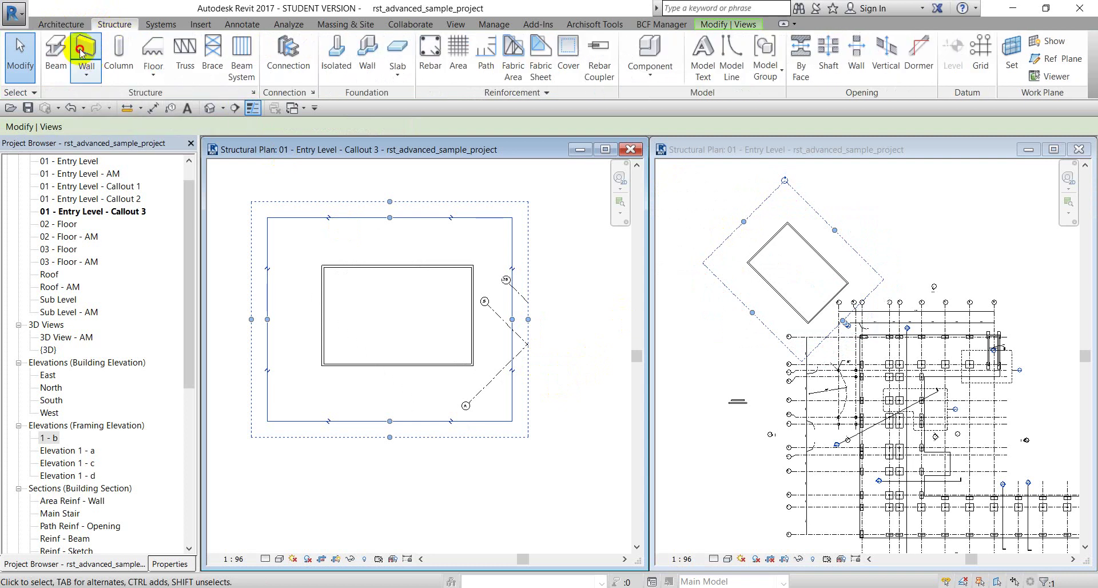
pyautogui.click(81, 53)
pyautogui.click(397, 267)
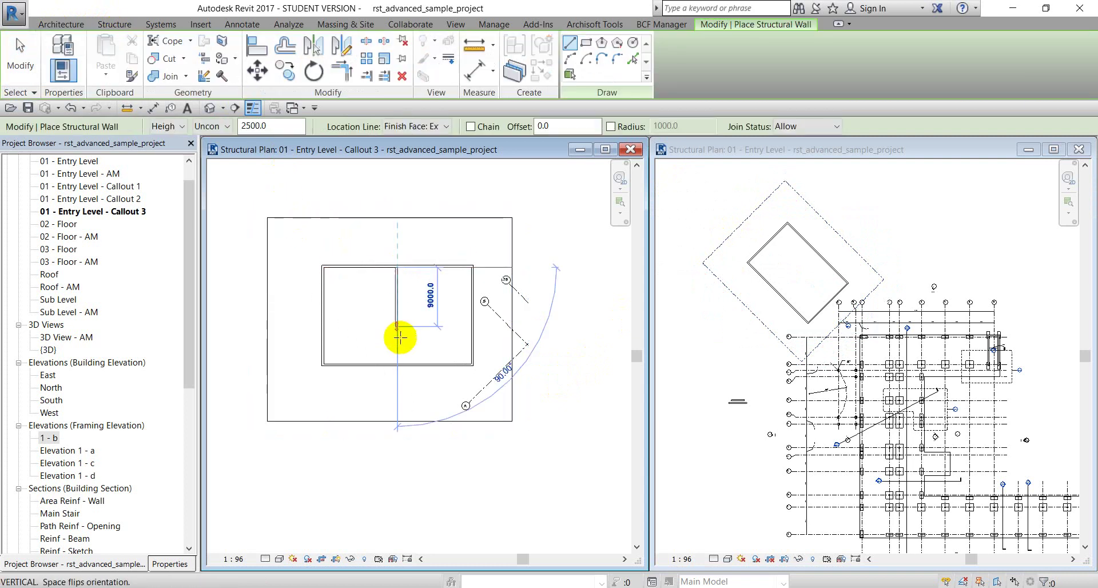
pyautogui.click(398, 365)
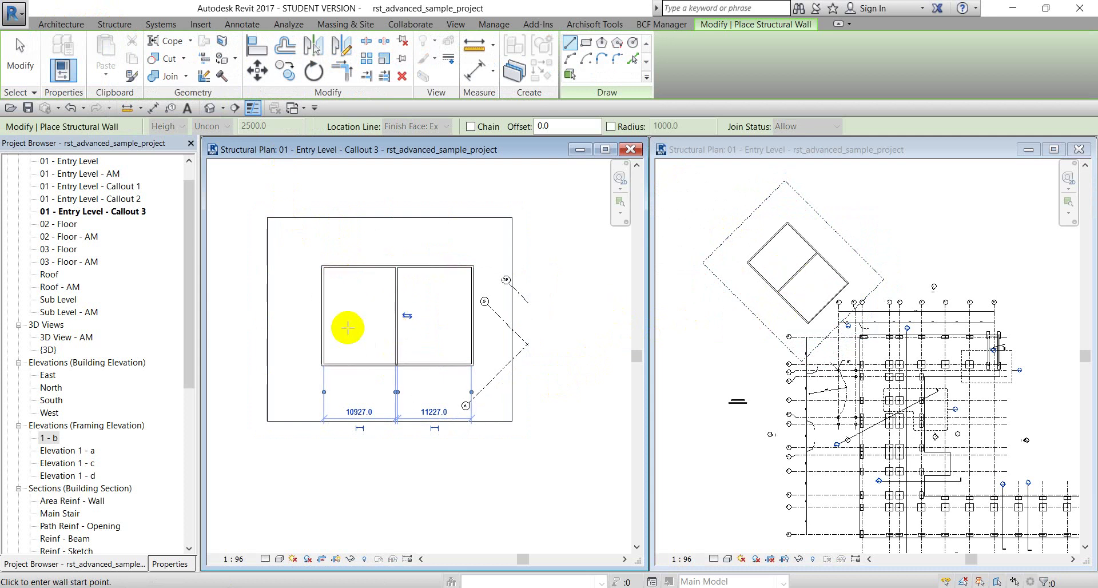
# Step: Draw a horizontal structural wall between the midpoints of the rectangle's two side walls and finish placing walls
pyautogui.scroll(1, 347, 328)
pyautogui.click(318, 311)
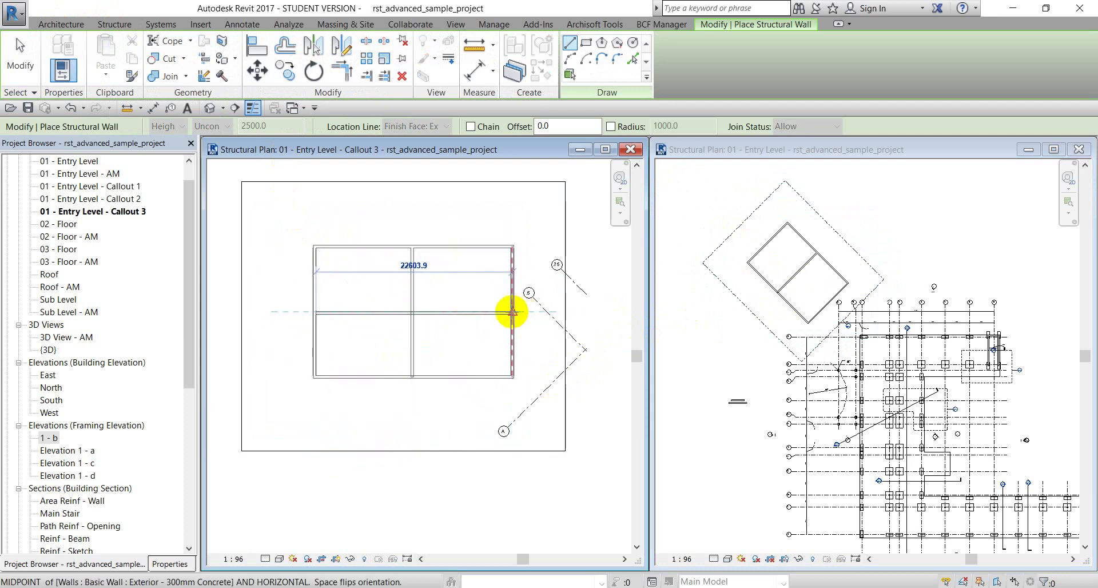
pyautogui.click(511, 311)
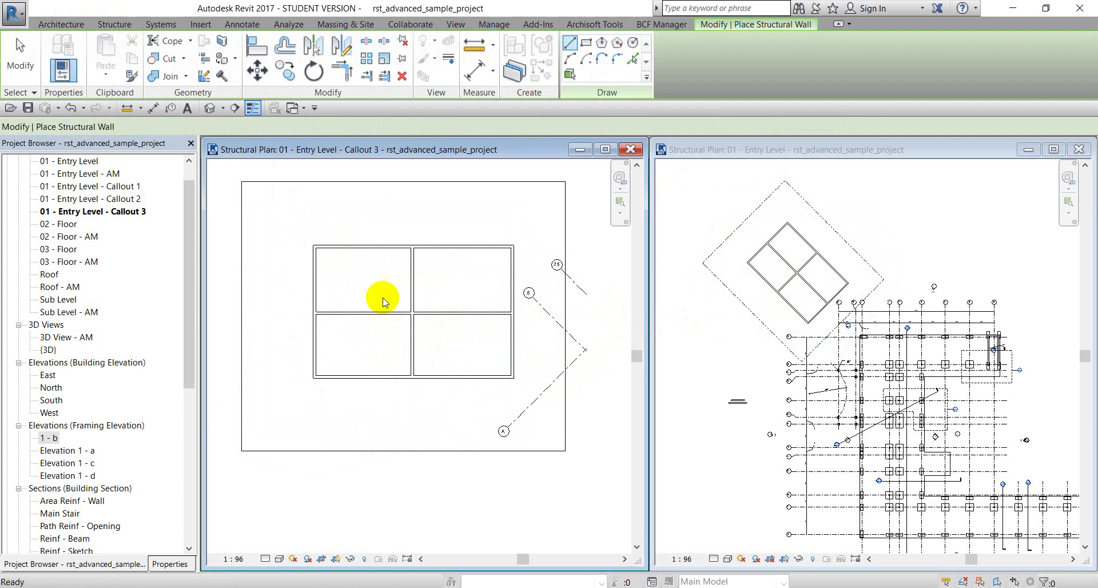
pyautogui.press('Escape')
pyautogui.press('Escape')
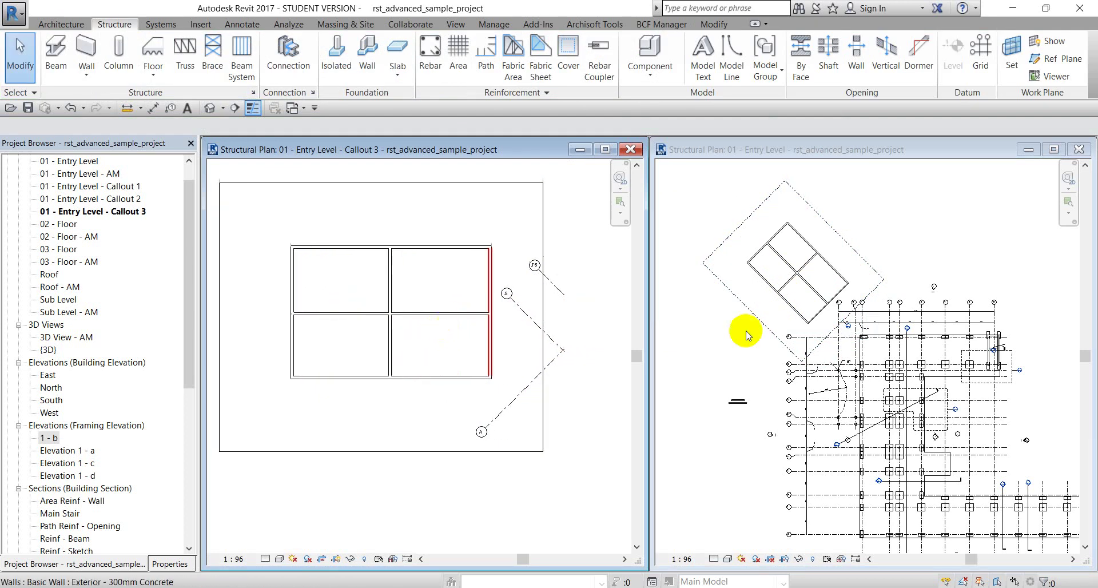
# Step: Compare the dividing walls in the 01 - Entry Level plan with the same walls in the Callout 3 view
pyautogui.scroll(2, 803, 269)
pyautogui.scroll(-2, 803, 269)
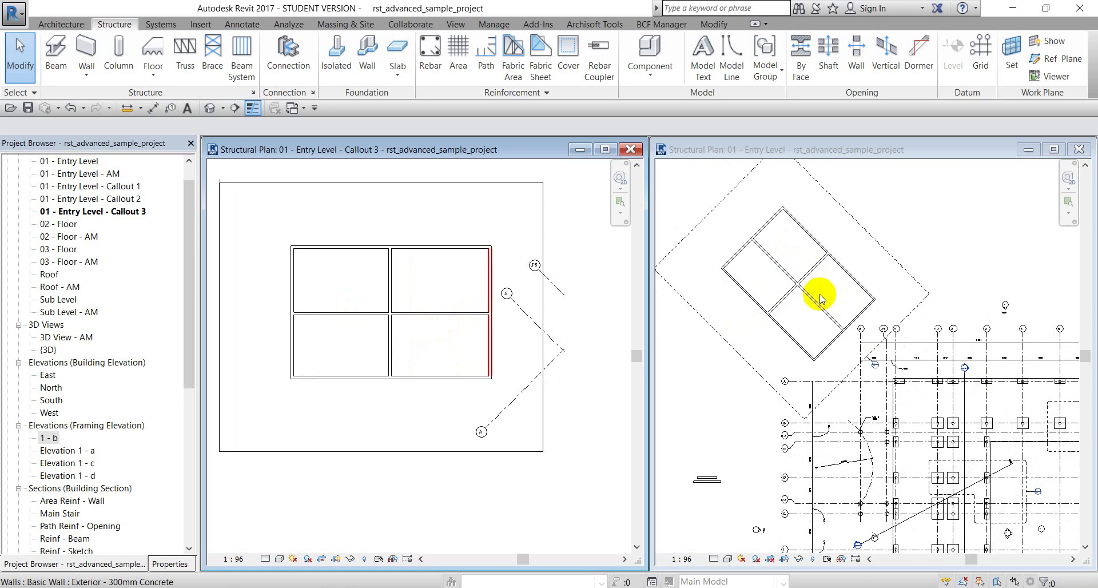
pyautogui.scroll(-2, 706, 375)
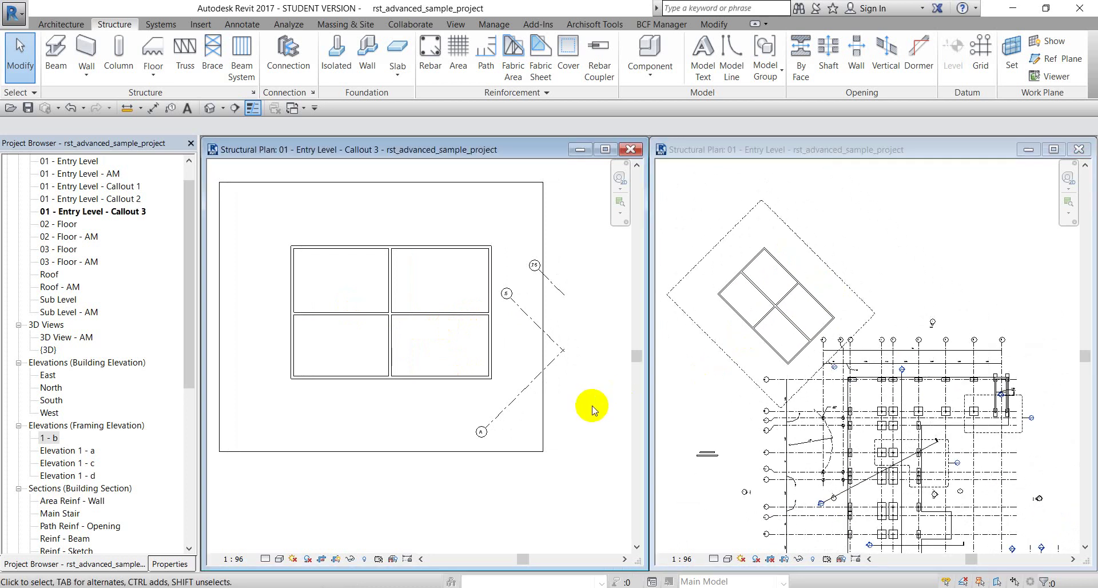
pyautogui.scroll(-1, 588, 408)
pyautogui.click(704, 405)
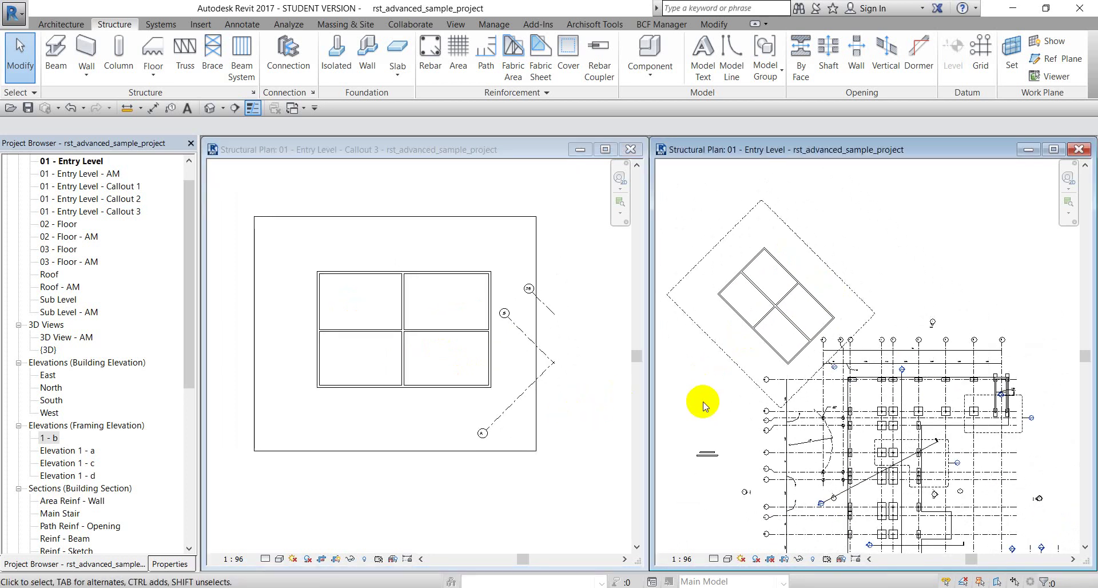
# Step: Switch to the PowerPoint presentation and go to the Creating Perspective View using Camera slide
pyautogui.click(426, 587)
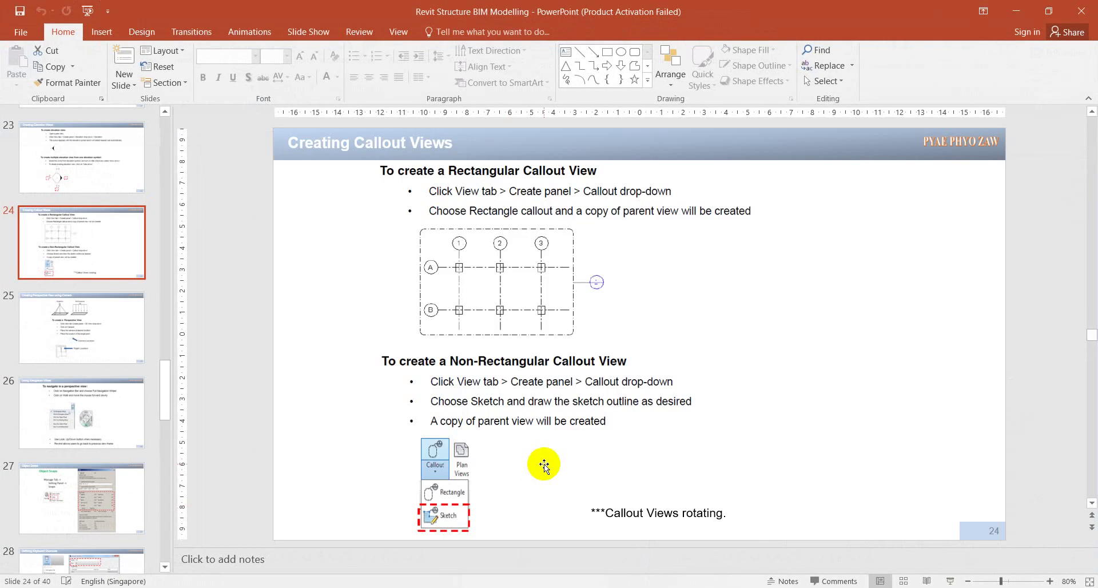
pyautogui.scroll(-2, 544, 465)
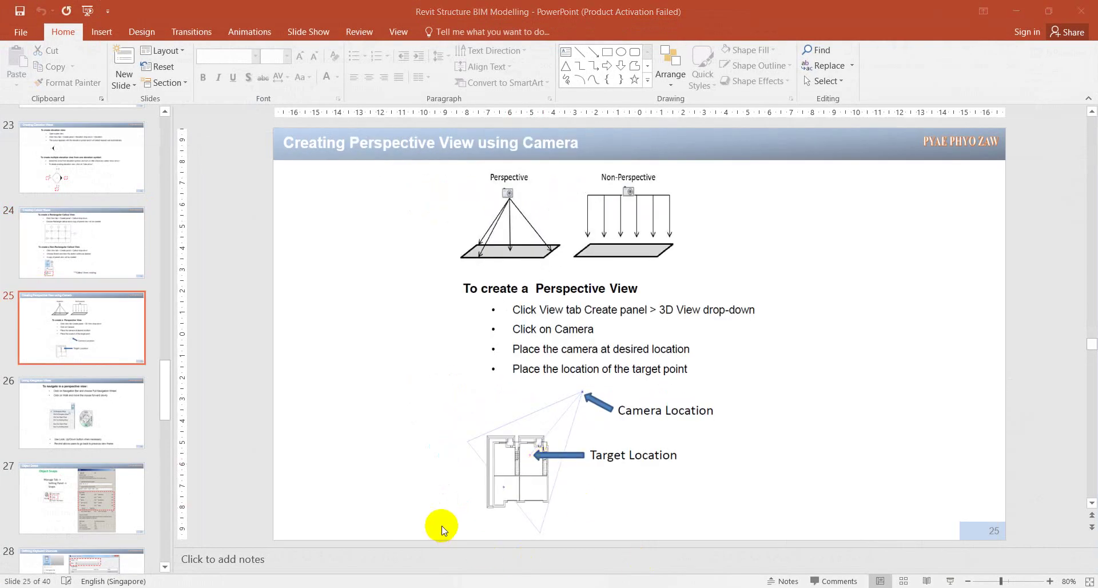
# Step: Review the Creating Callout Views slide and return to the Creating Perspective View using Camera slide
pyautogui.click(83, 266)
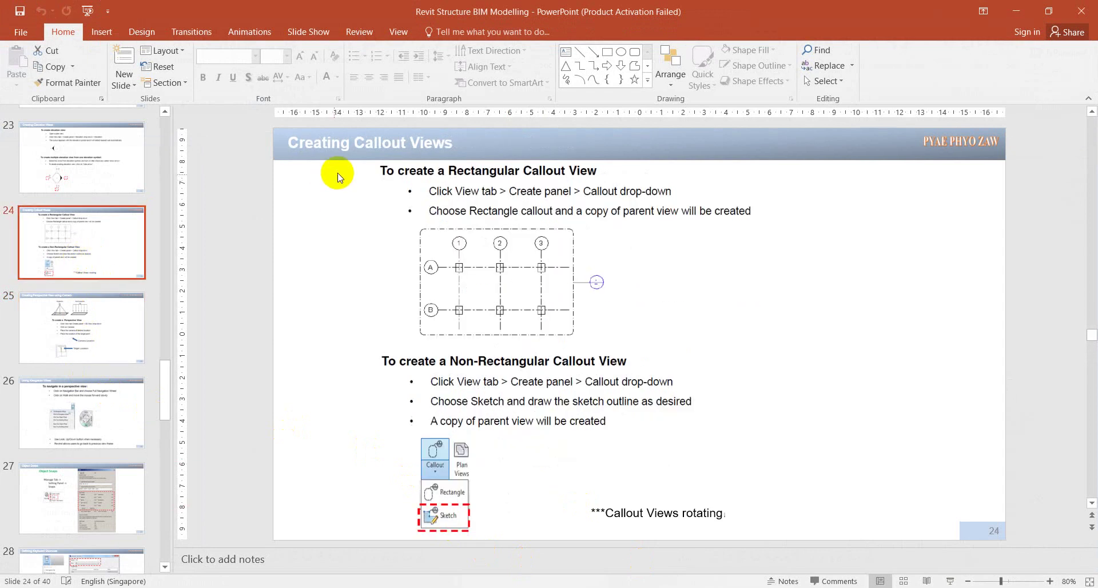
pyautogui.click(120, 322)
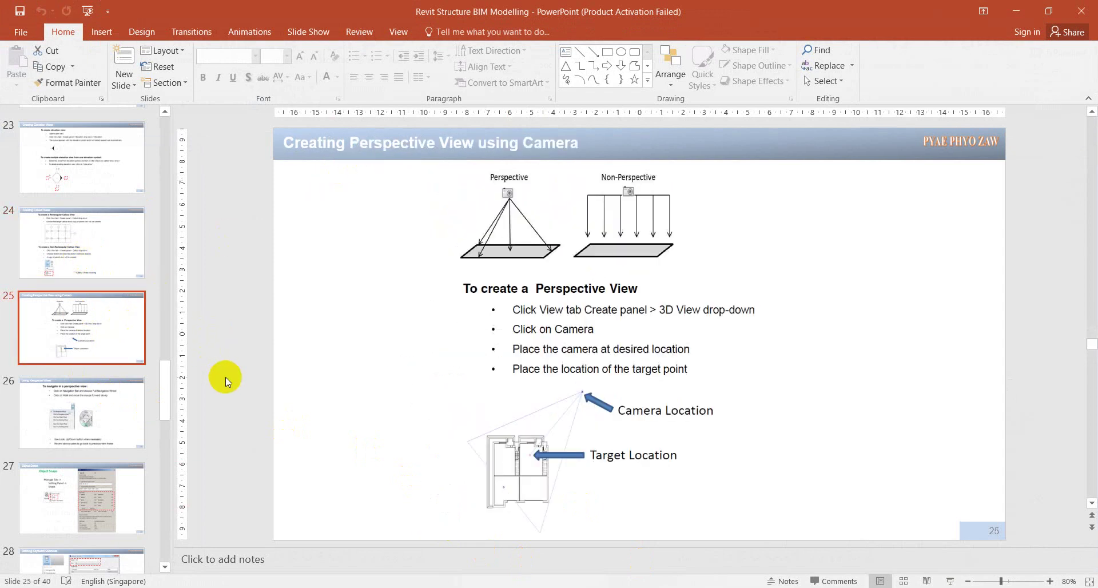
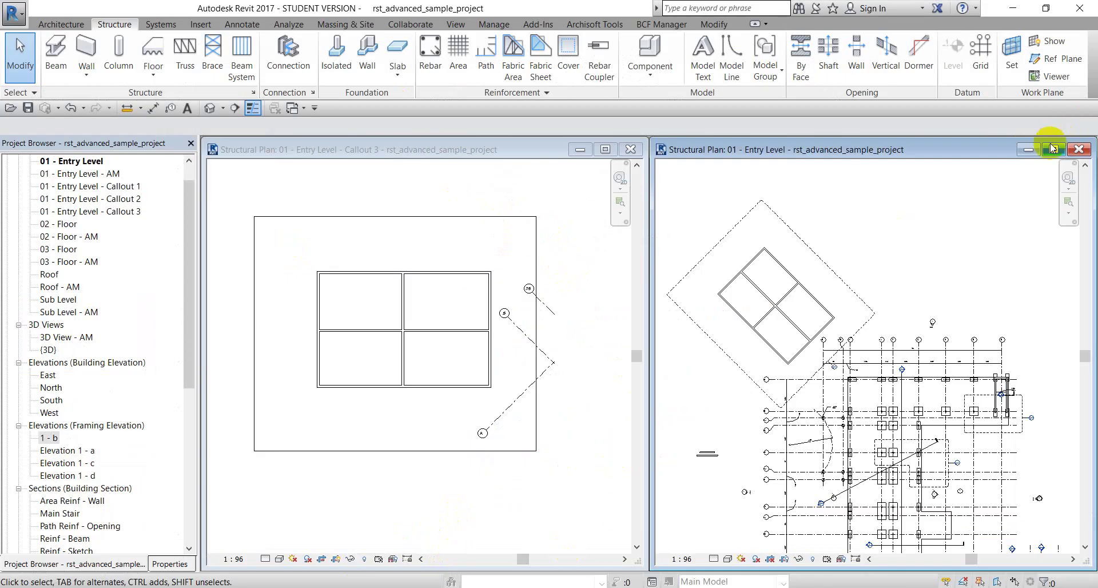
# Step: Switch to Revit, maximize the 01 - Entry Level plan and delete the diagonal section line crossing the building
pyautogui.click(1053, 149)
pyautogui.moveTo(686, 334)
pyautogui.mouseDown(button='middle')
pyautogui.moveTo(644, 411)
pyautogui.moveTo(648, 315)
pyautogui.mouseUp(button='middle')
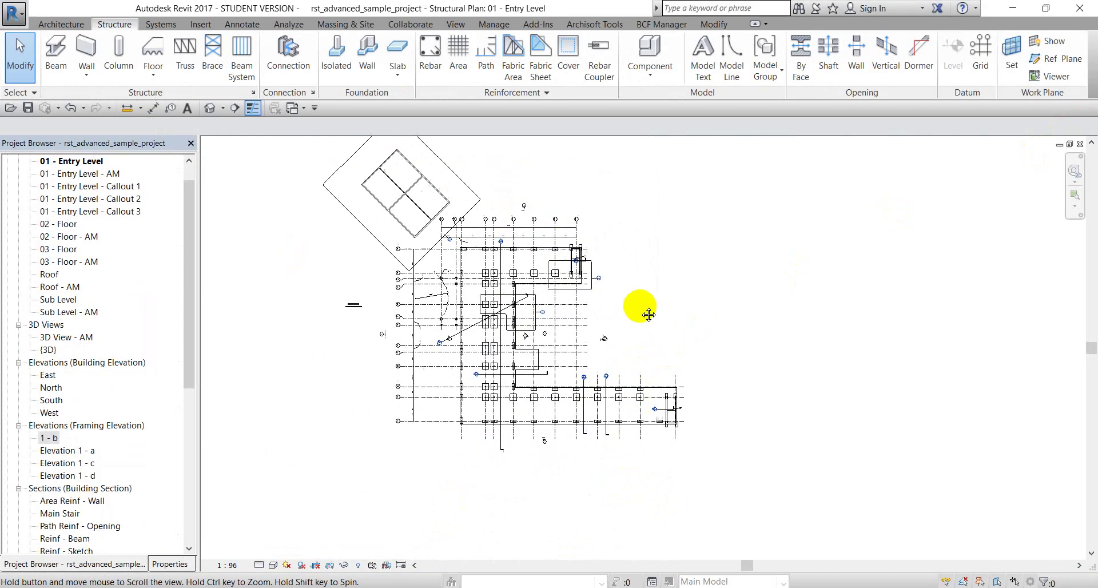
pyautogui.scroll(3, 452, 341)
pyautogui.click(453, 339)
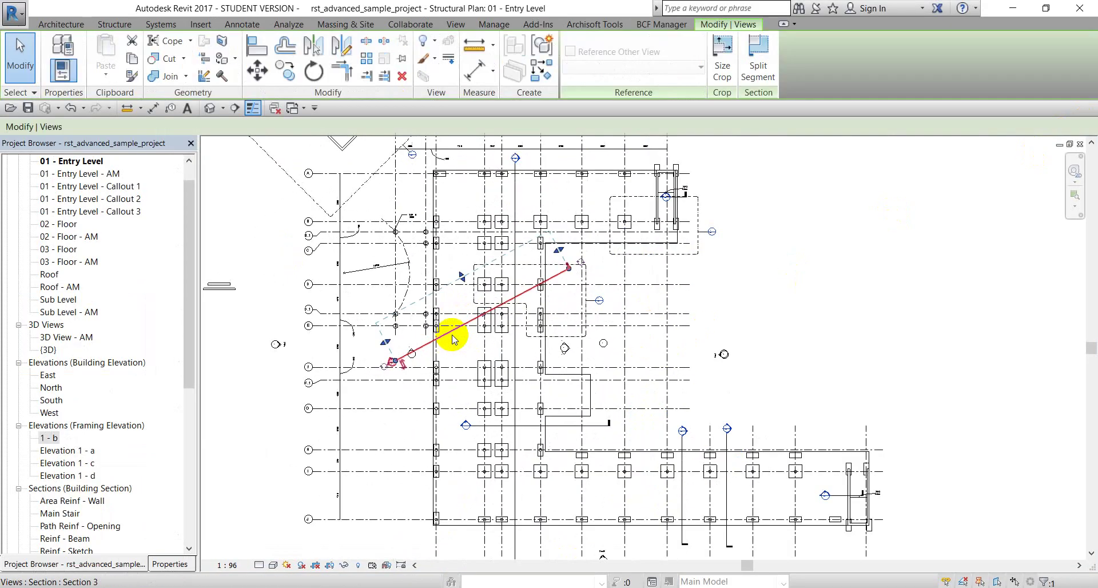
pyautogui.click(402, 78)
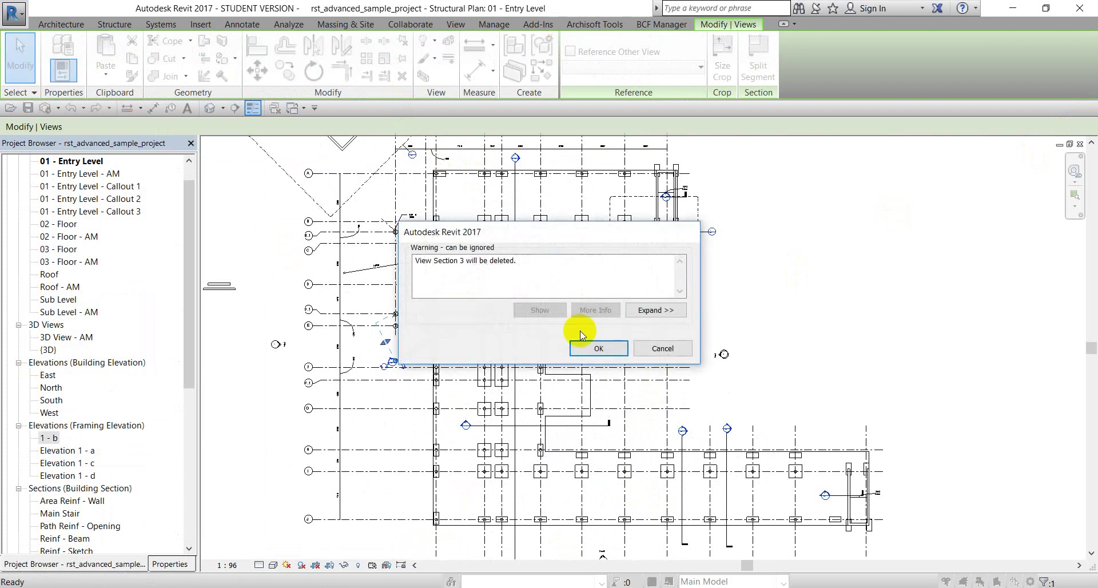
pyautogui.click(658, 346)
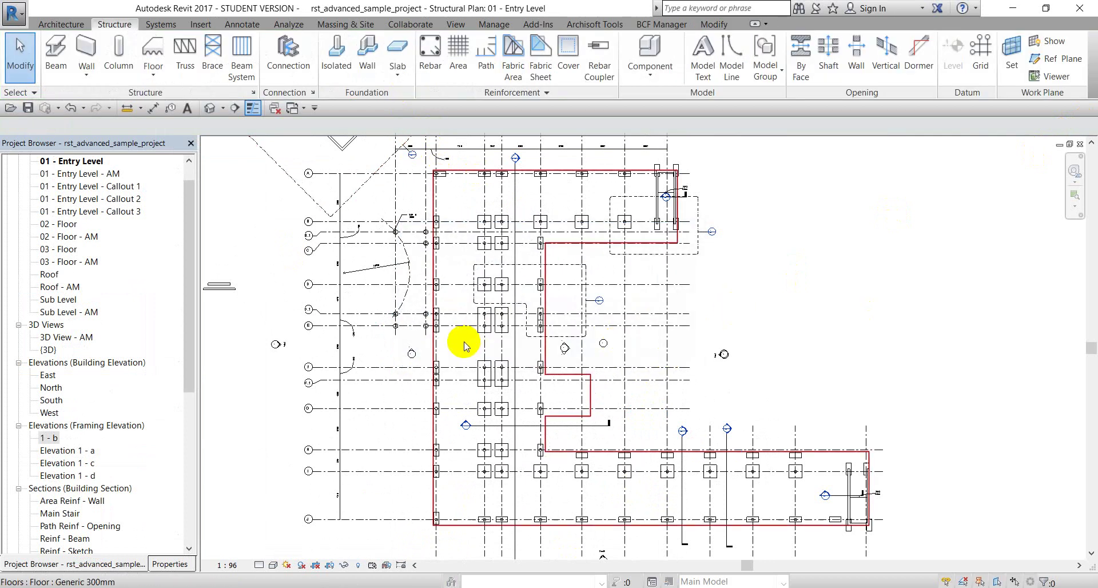
# Step: Open the 03 - Floor structural plan and bring the whole floor into view
pyautogui.scroll(1, 463, 345)
pyautogui.moveTo(463, 344); pyautogui.dragTo(473, 311, button='middle')
pyautogui.scroll(-1, 472, 311)
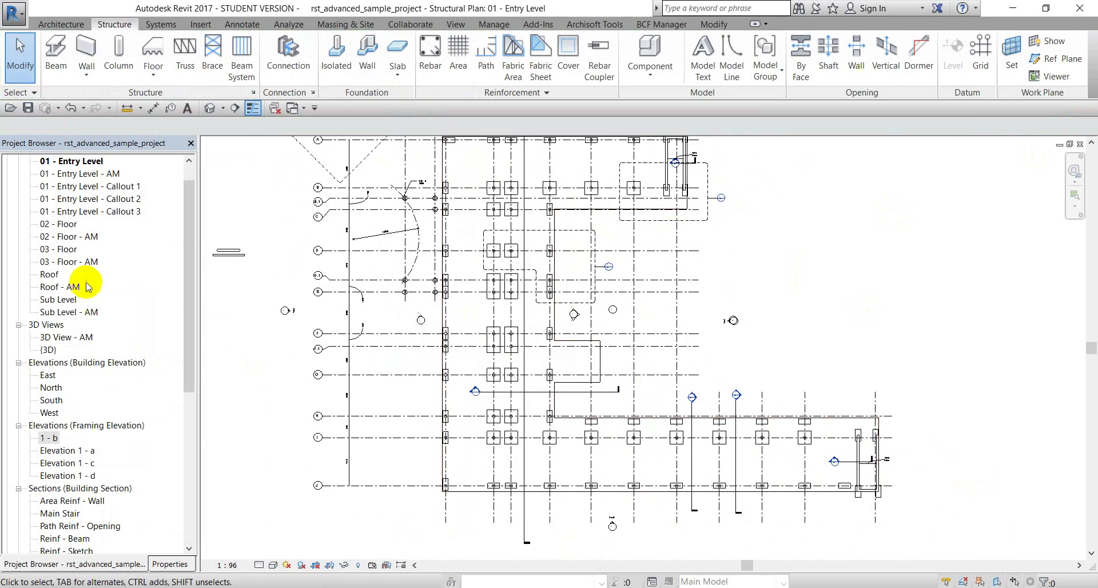
pyautogui.doubleClick(67, 250)
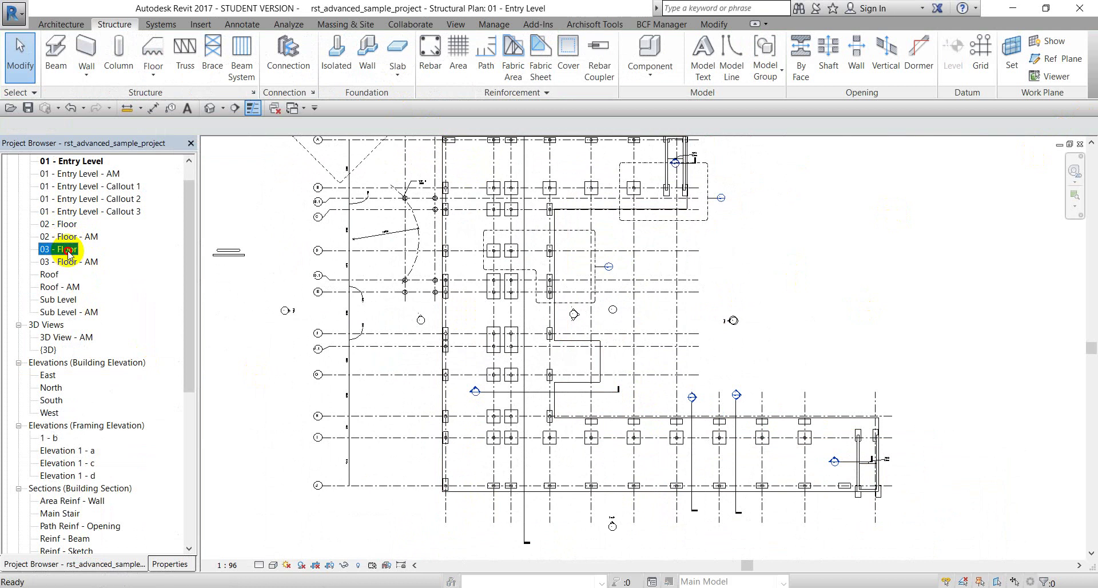
pyautogui.scroll(1, 609, 350)
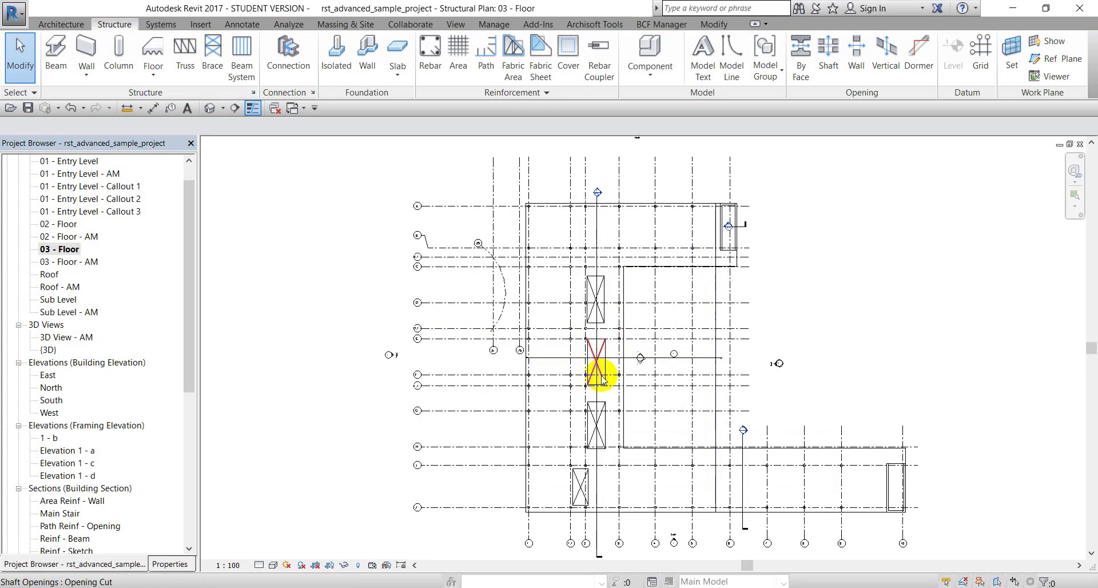
pyautogui.moveTo(601, 373); pyautogui.dragTo(589, 334, button='middle')
# Step: Create a perspective camera view in 03 - Floor, with the eye beside the uppermost shaft opening and the target in the opening below it
pyautogui.click(460, 26)
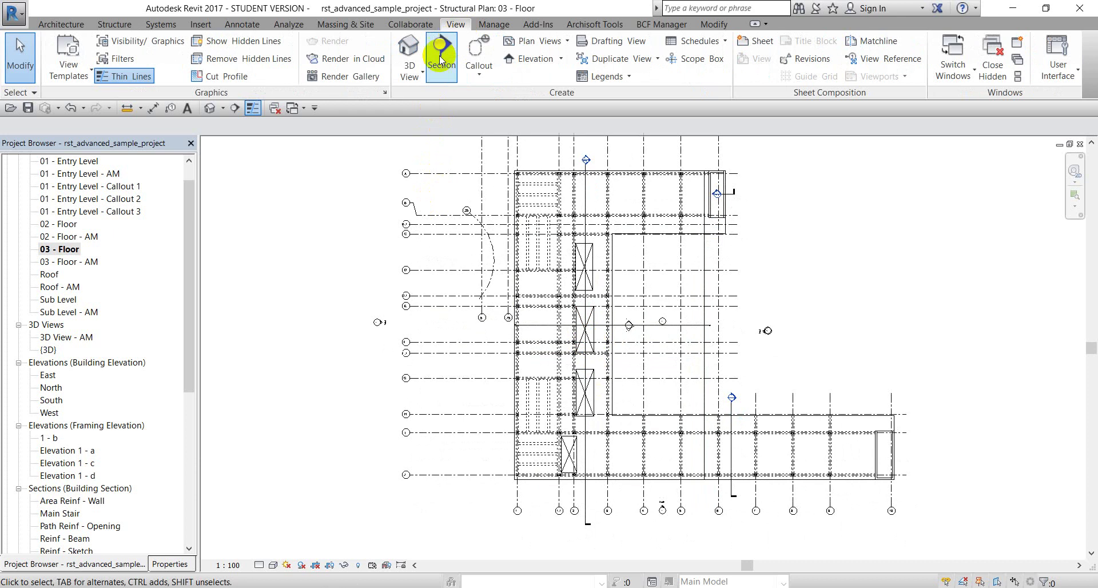
pyautogui.click(422, 75)
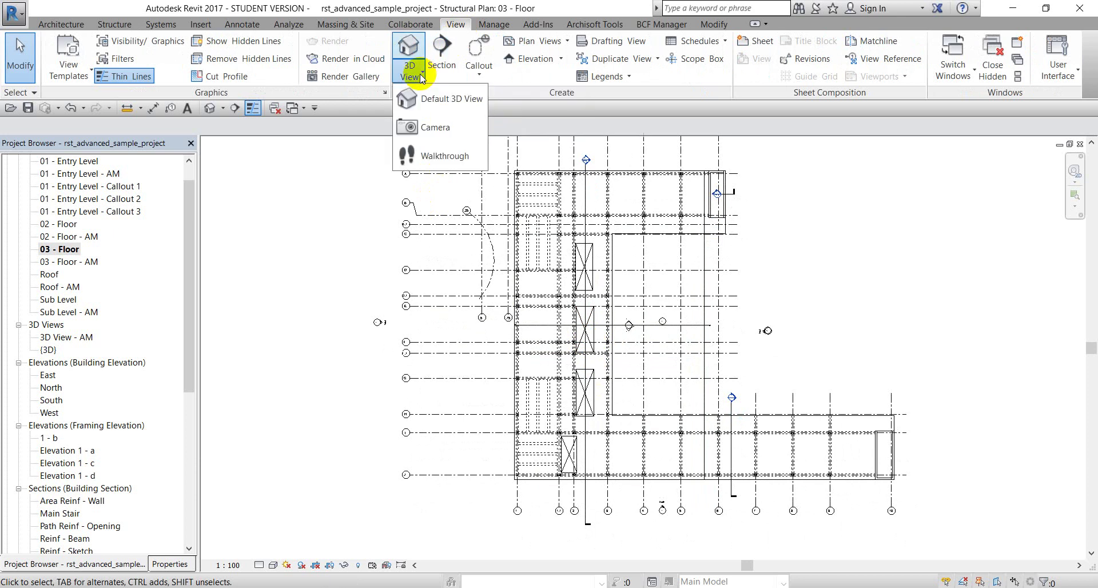
pyautogui.click(433, 128)
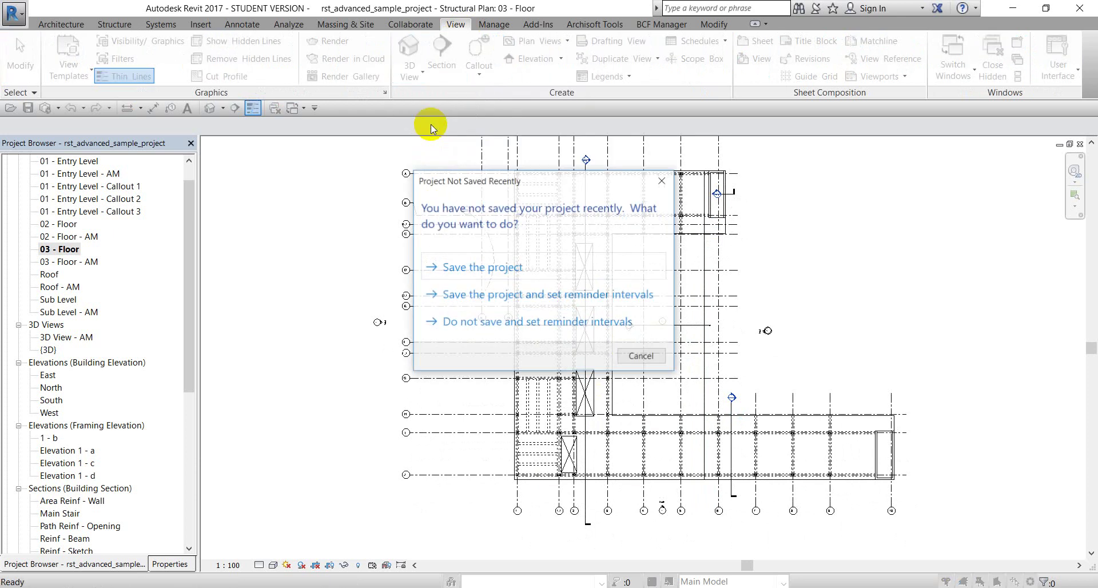
pyautogui.click(622, 360)
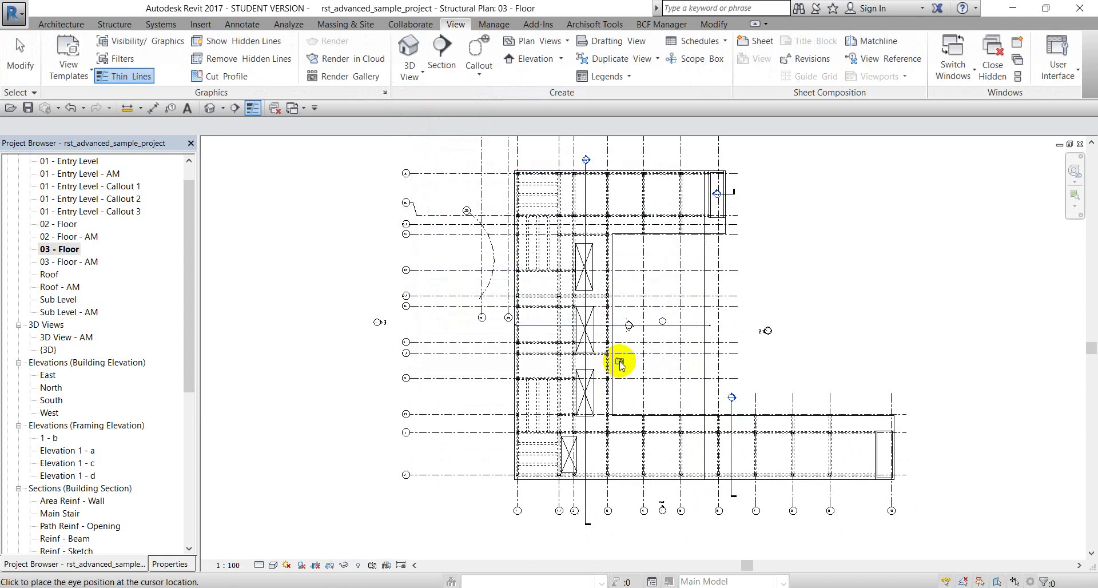
pyautogui.scroll(4, 427, 276)
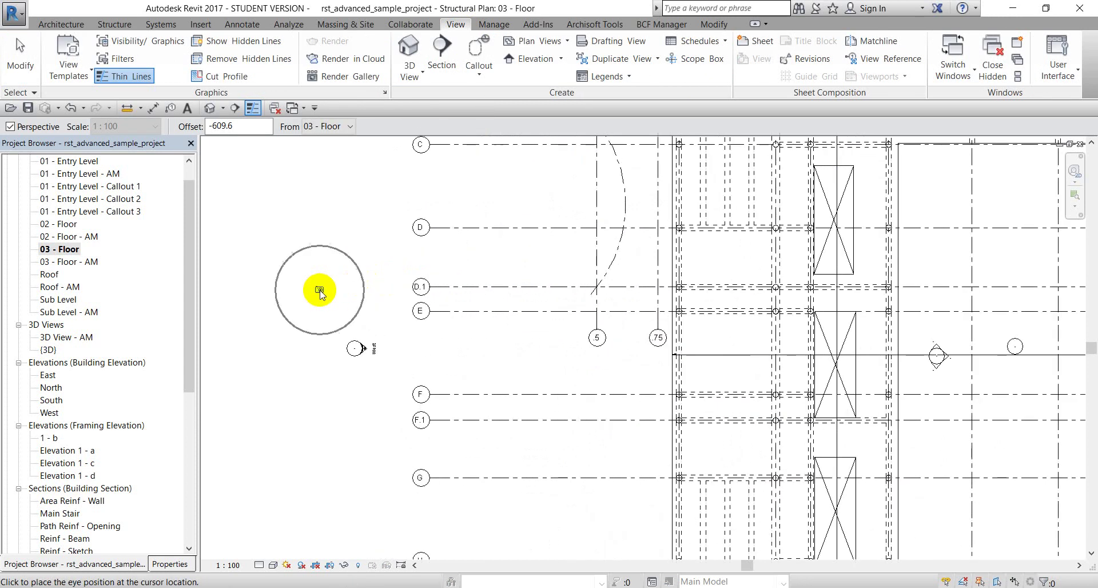
pyautogui.scroll(-3, 319, 292)
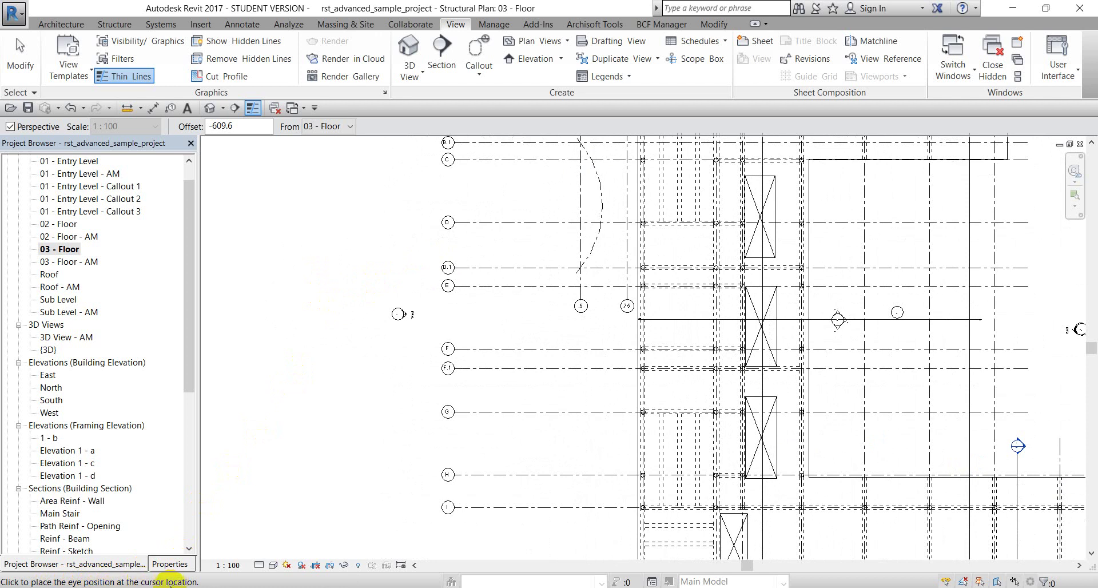
pyautogui.scroll(-3, 637, 306)
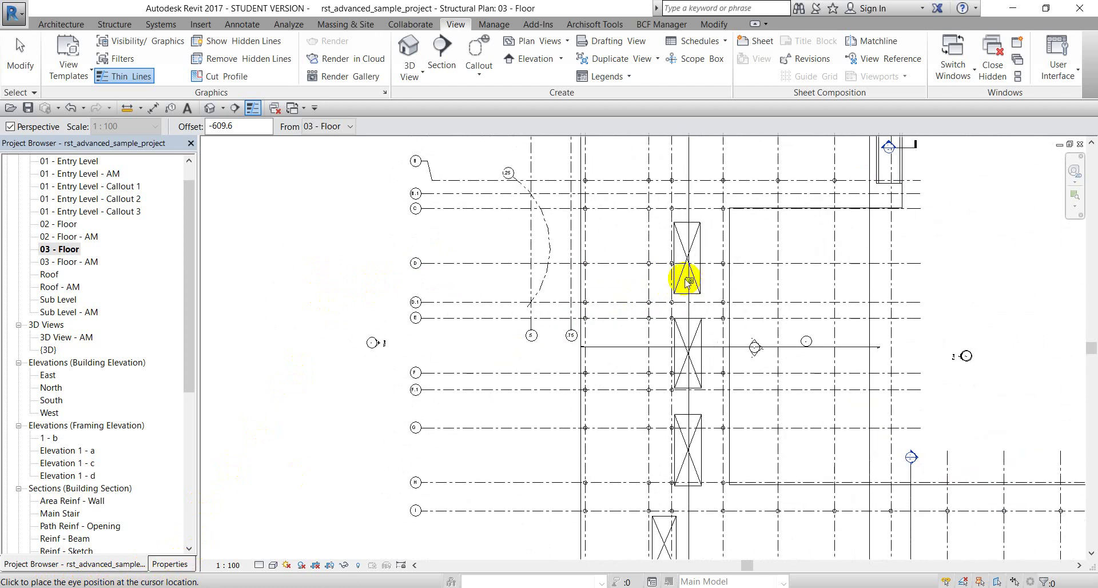
pyautogui.scroll(2, 647, 251)
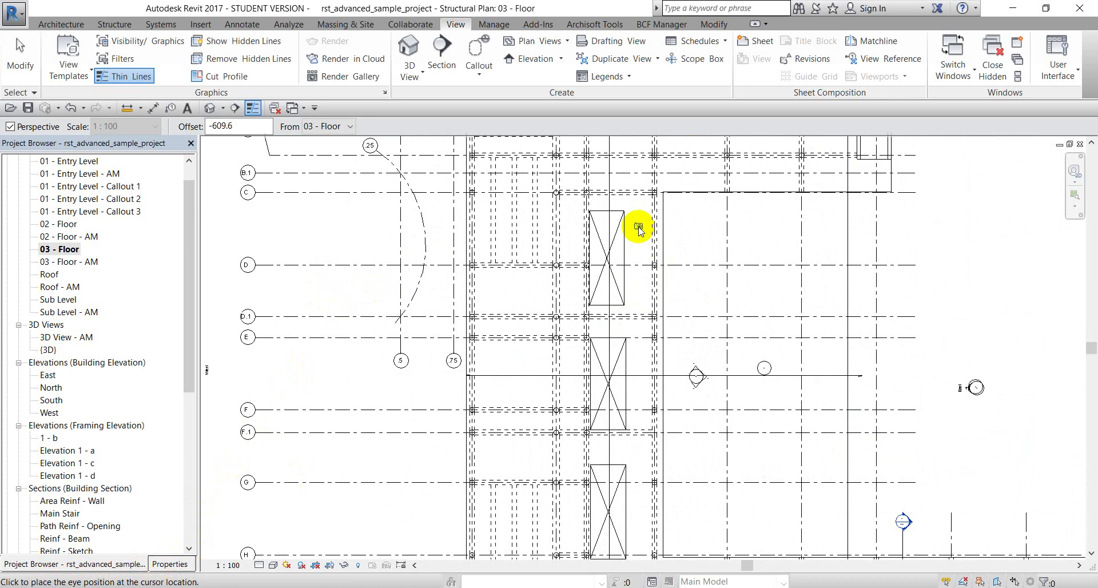
pyautogui.click(637, 228)
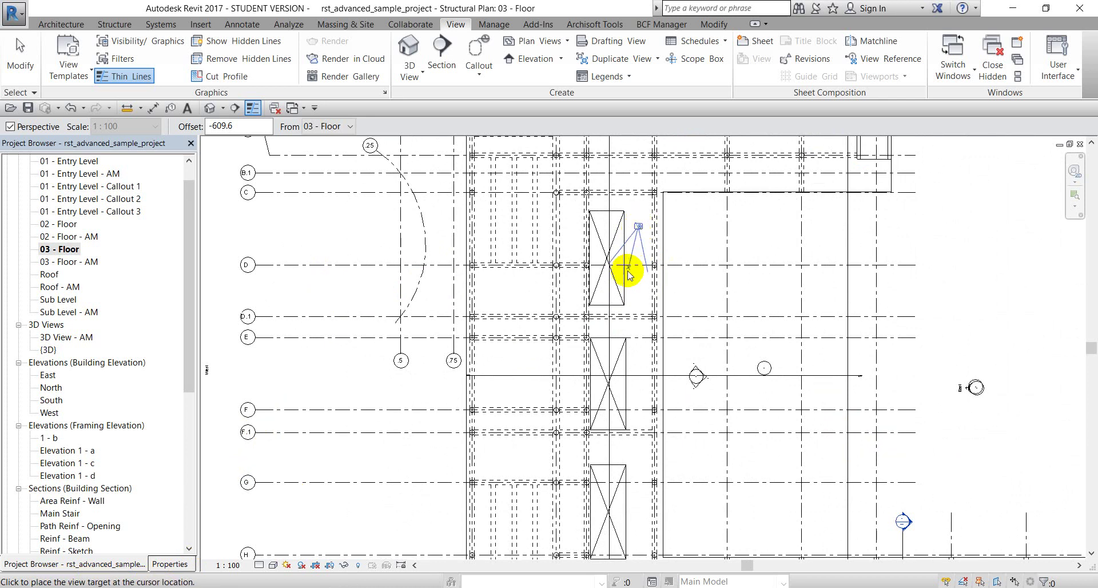
pyautogui.click(606, 364)
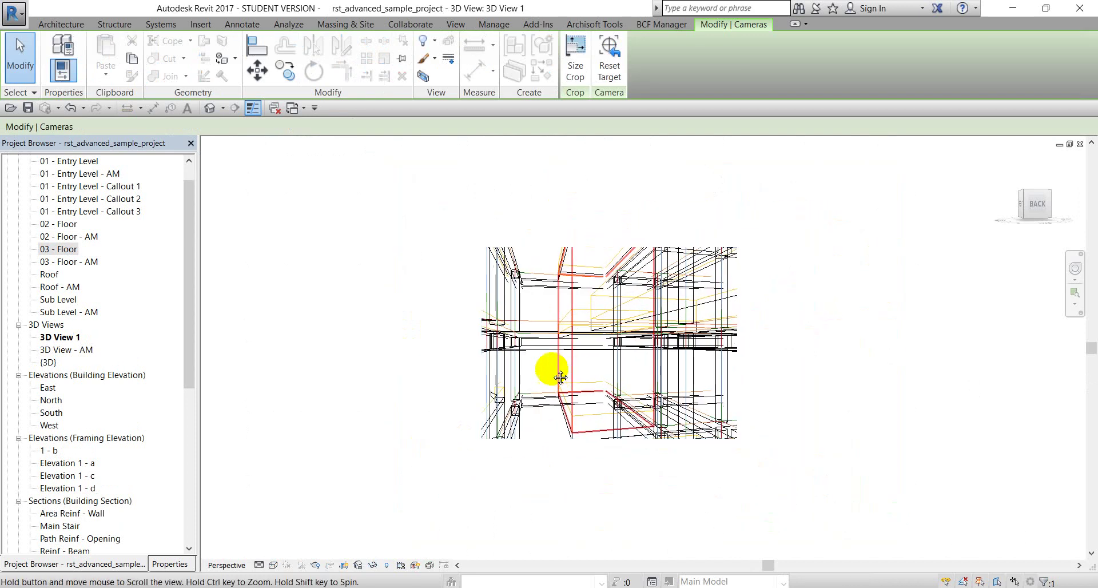
# Step: Set the new camera view's detail level to Medium and its visual style to Shaded
pyautogui.click(259, 565)
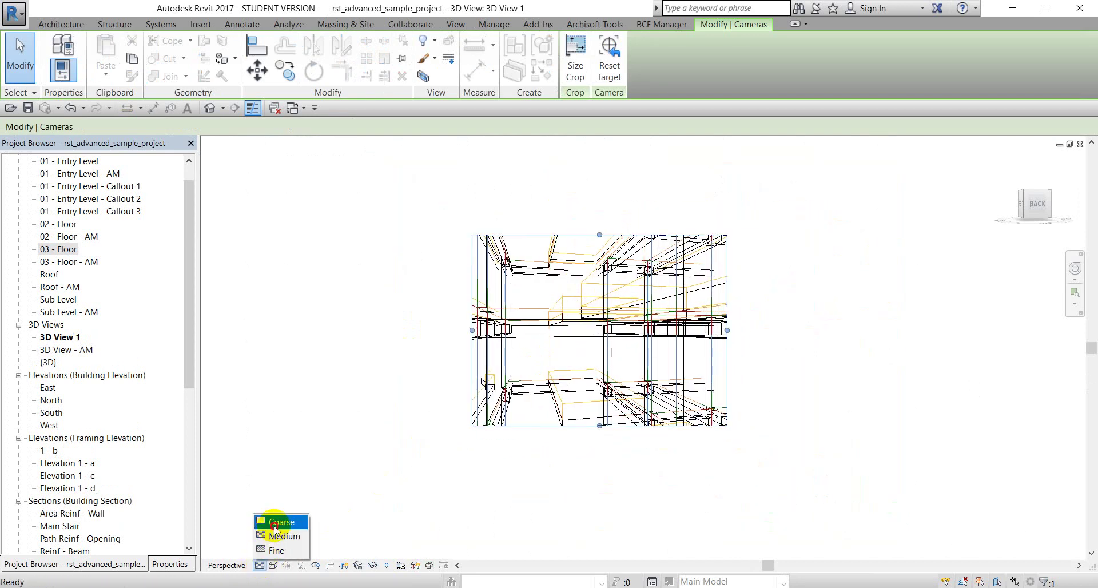
pyautogui.click(274, 538)
pyautogui.click(273, 565)
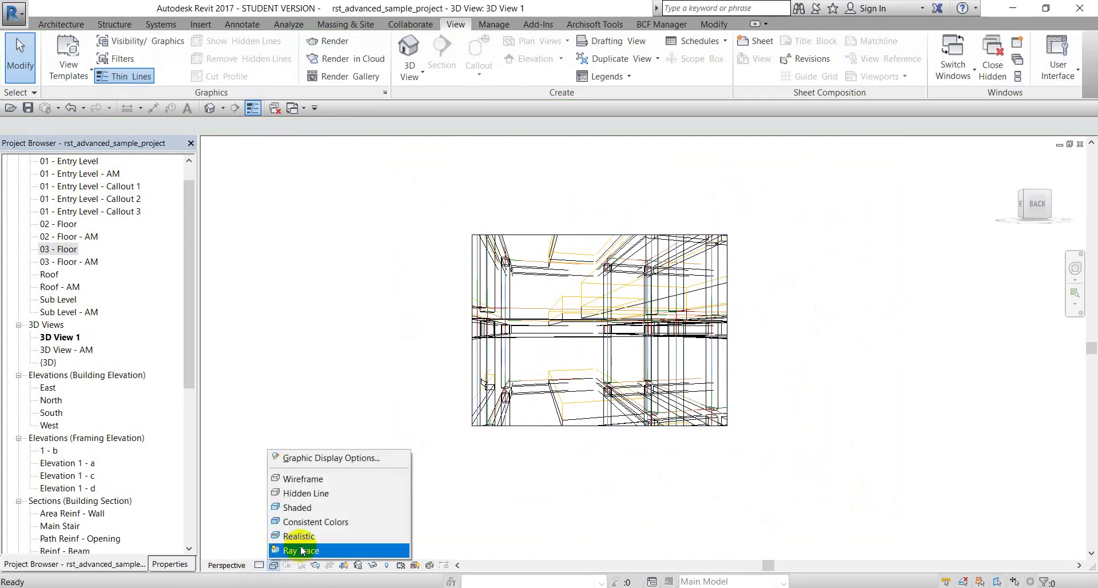
pyautogui.click(309, 508)
# Step: Extend the camera view's crop region downward and to the right, and close the view
pyautogui.click(576, 433)
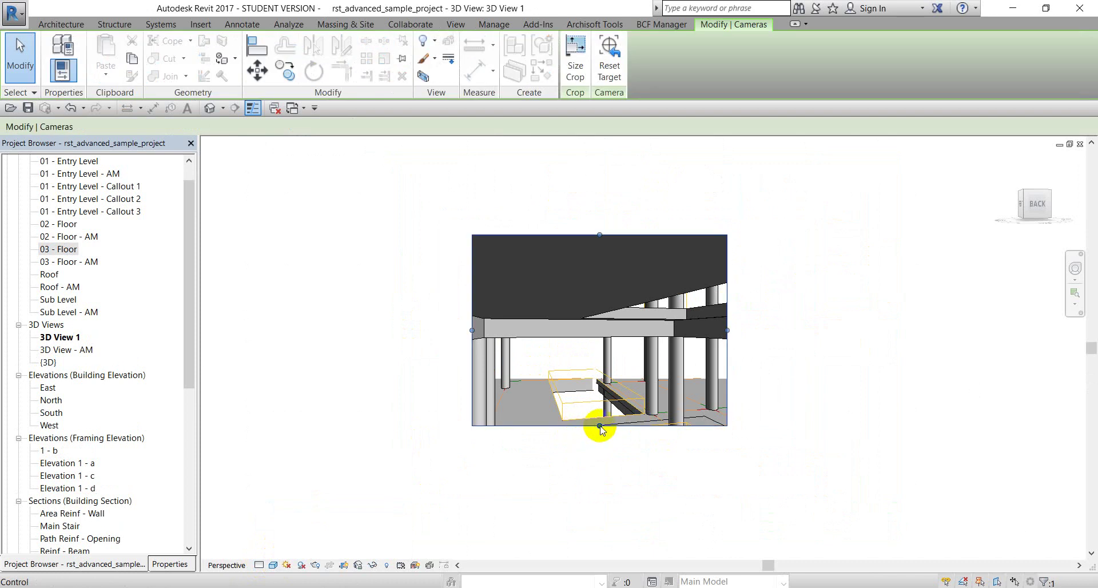
pyautogui.moveTo(600, 426); pyautogui.dragTo(599, 490)
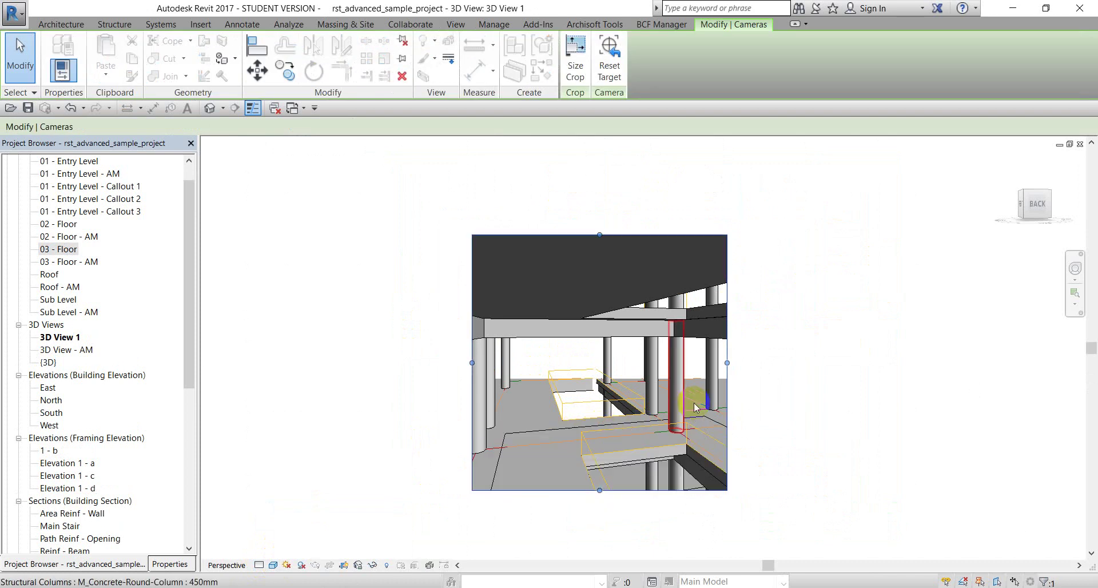
pyautogui.moveTo(727, 363); pyautogui.dragTo(818, 363)
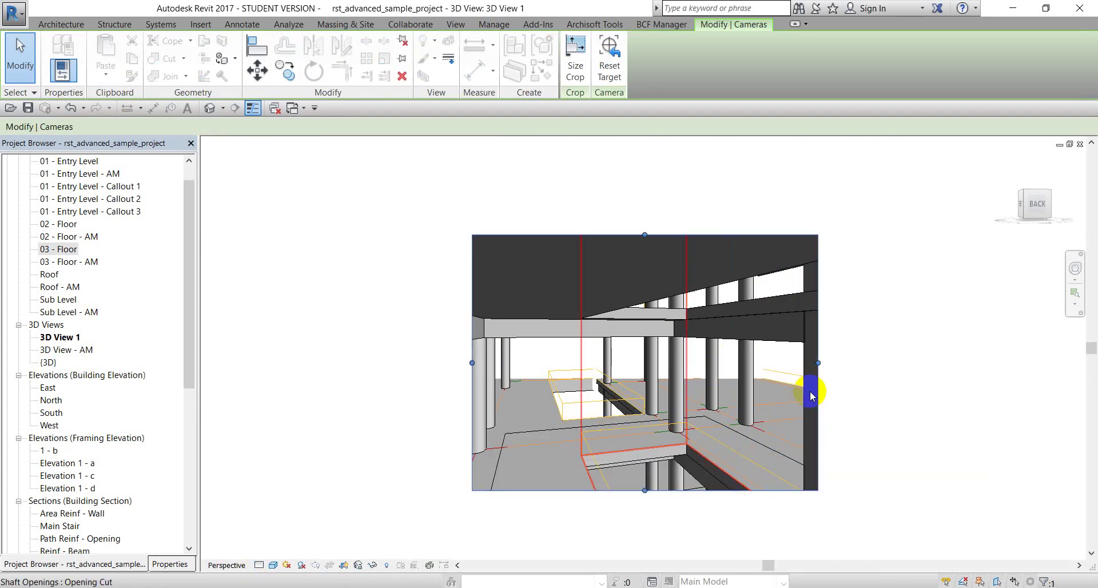
pyautogui.click(915, 386)
pyautogui.click(1080, 143)
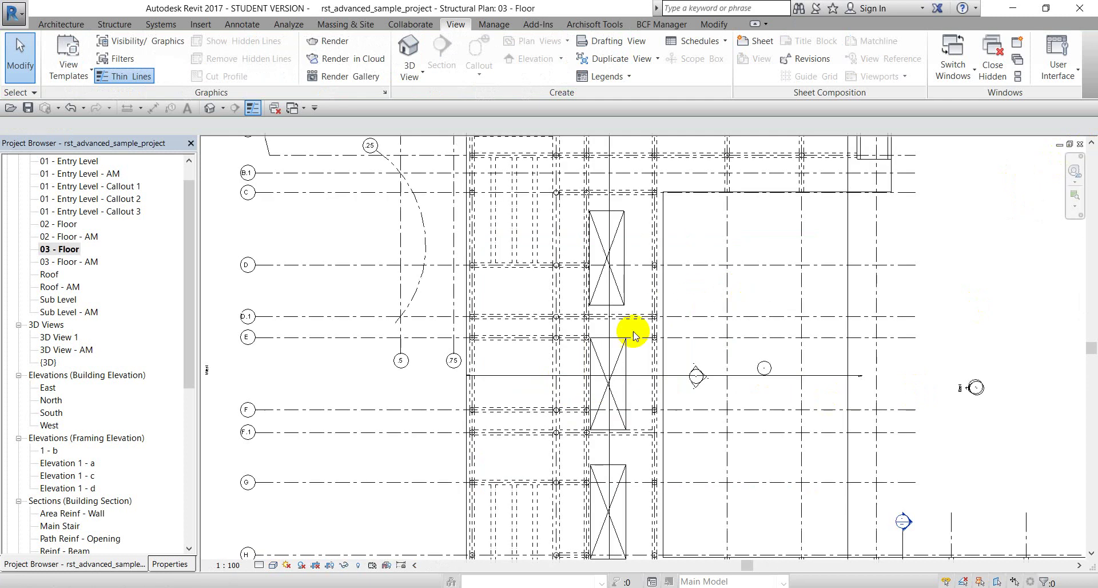
# Step: Create a second camera view in 03 - Floor, with the eye beside the third shaft opening and the target in the opening above it
pyautogui.moveTo(445, 367); pyautogui.dragTo(375, 340, button='middle')
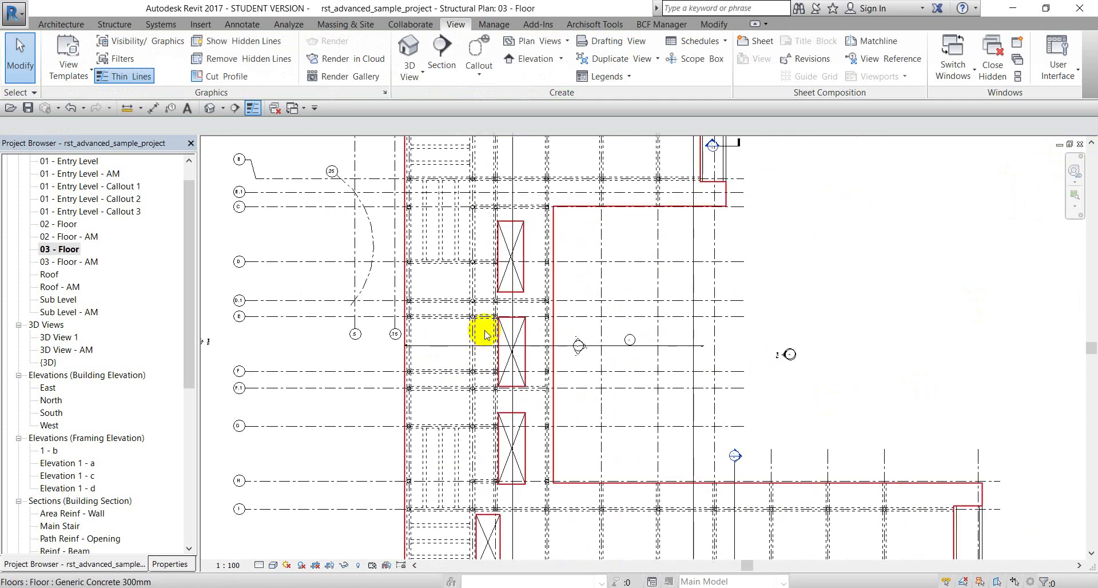
pyautogui.scroll(-1, 488, 333)
pyautogui.moveTo(323, 257); pyautogui.dragTo(368, 271, button='middle')
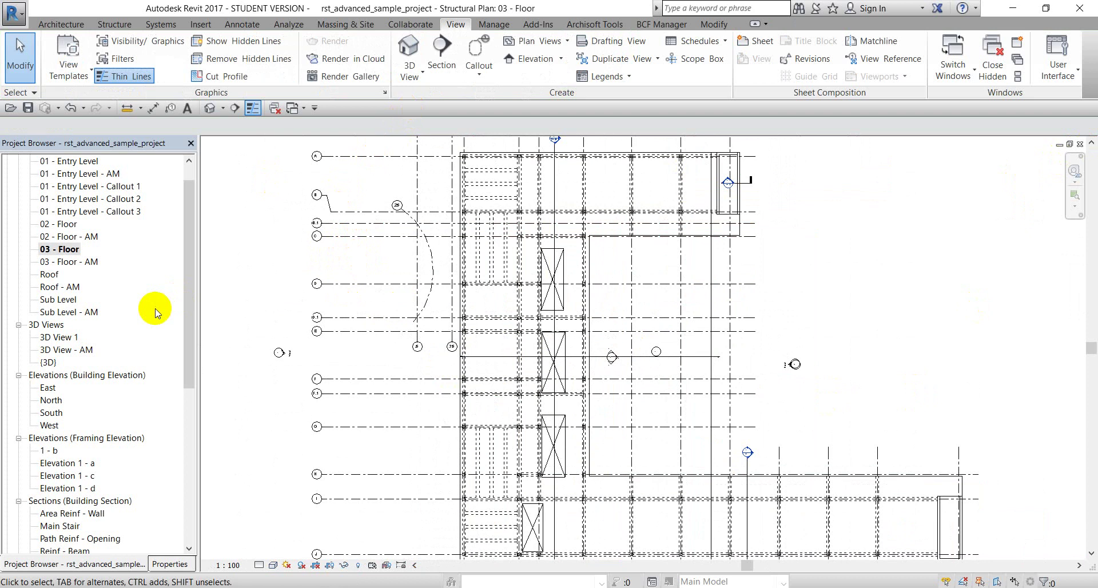
pyautogui.scroll(1, 90, 351)
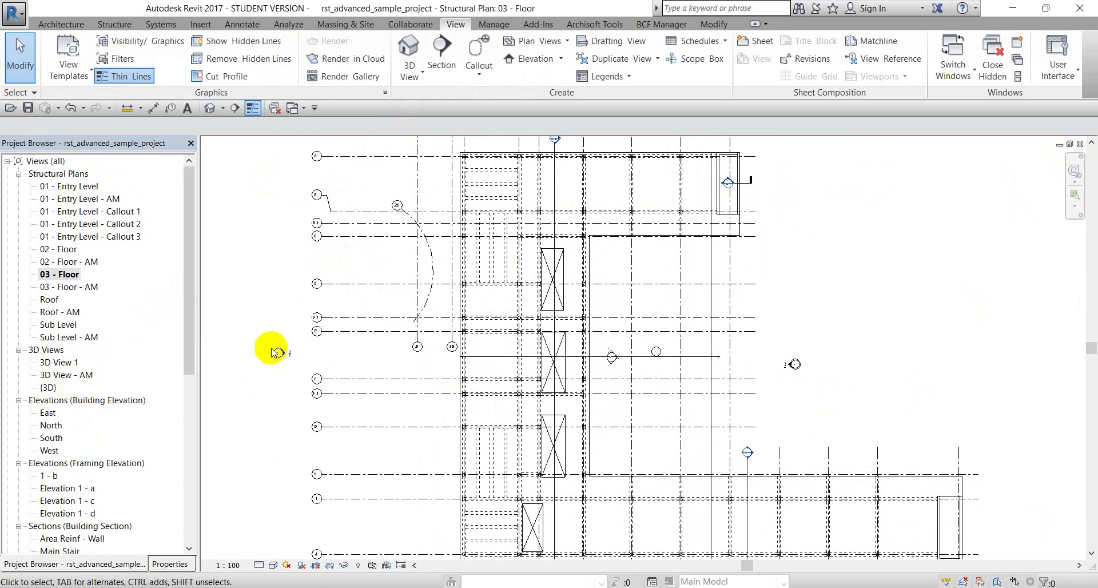
pyautogui.scroll(-5, 111, 458)
pyautogui.scroll(1, 111, 449)
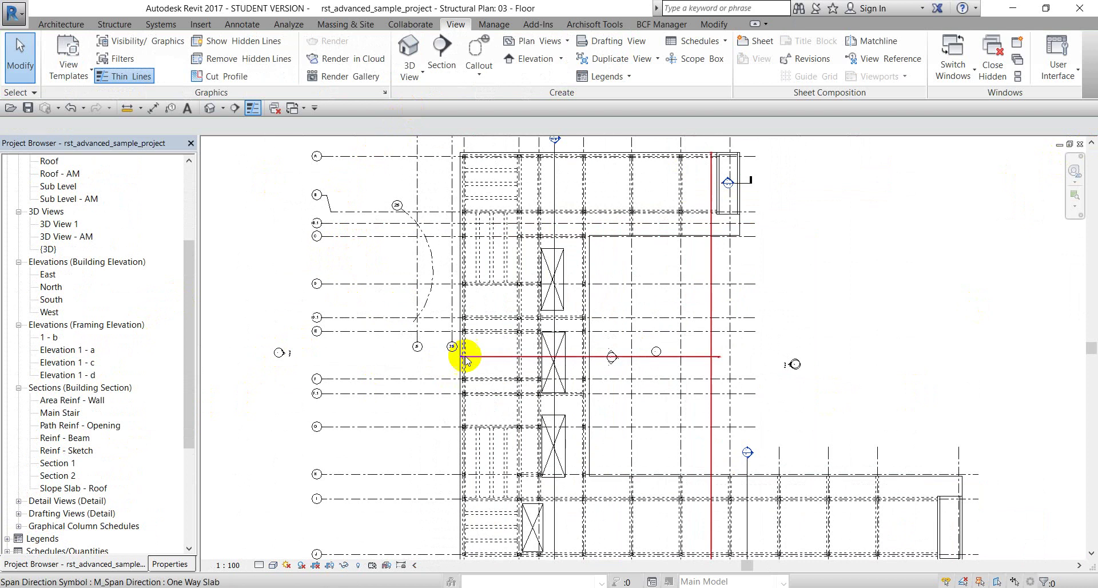
pyautogui.click(416, 73)
pyautogui.click(431, 128)
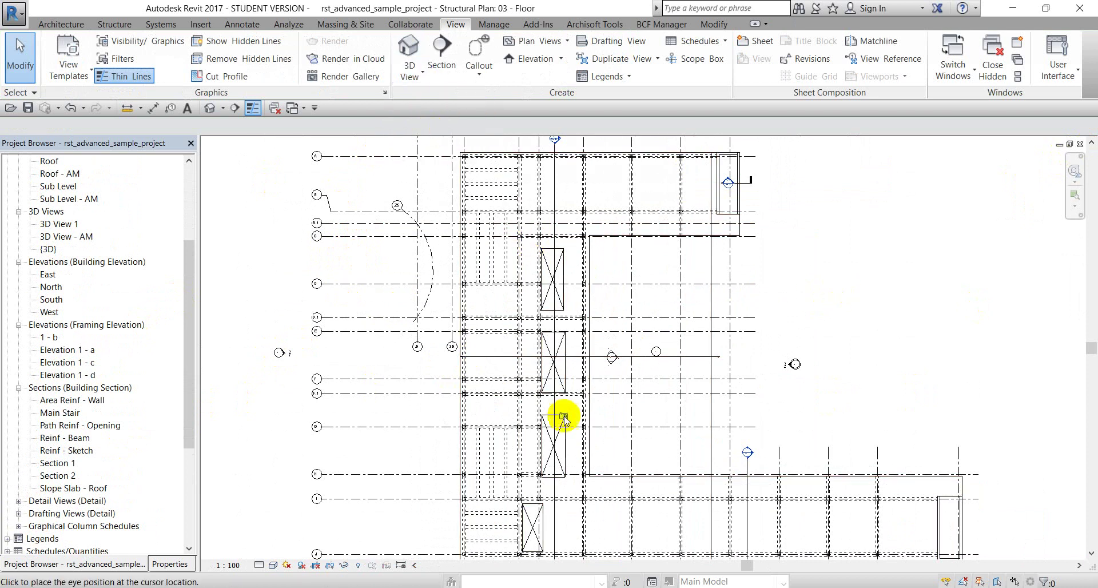
pyautogui.moveTo(561, 490); pyautogui.dragTo(556, 255, button='middle')
pyautogui.scroll(2, 504, 315)
pyautogui.scroll(3, 503, 316)
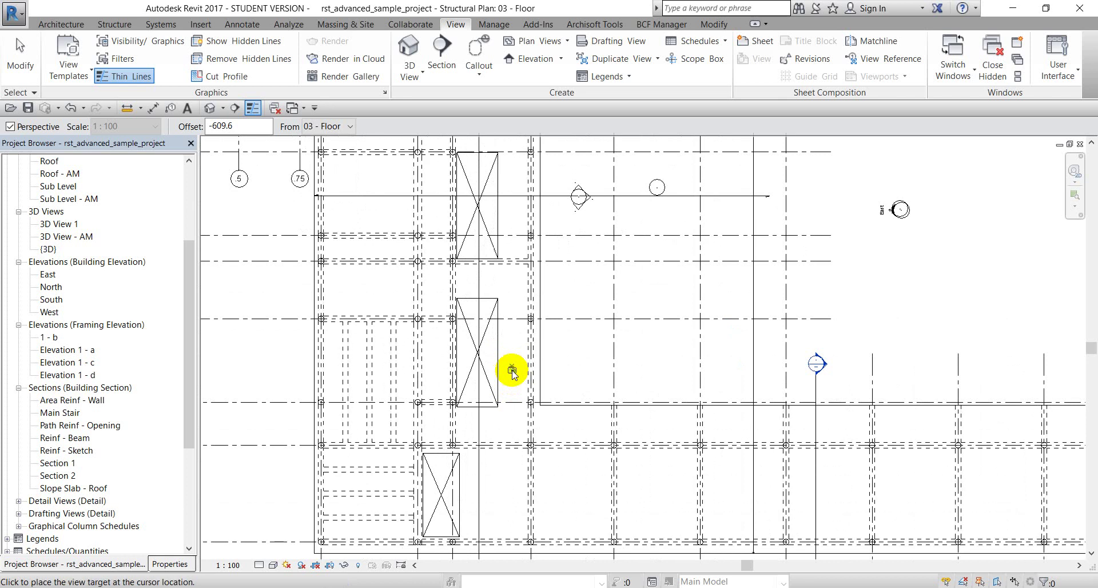
pyautogui.click(471, 247)
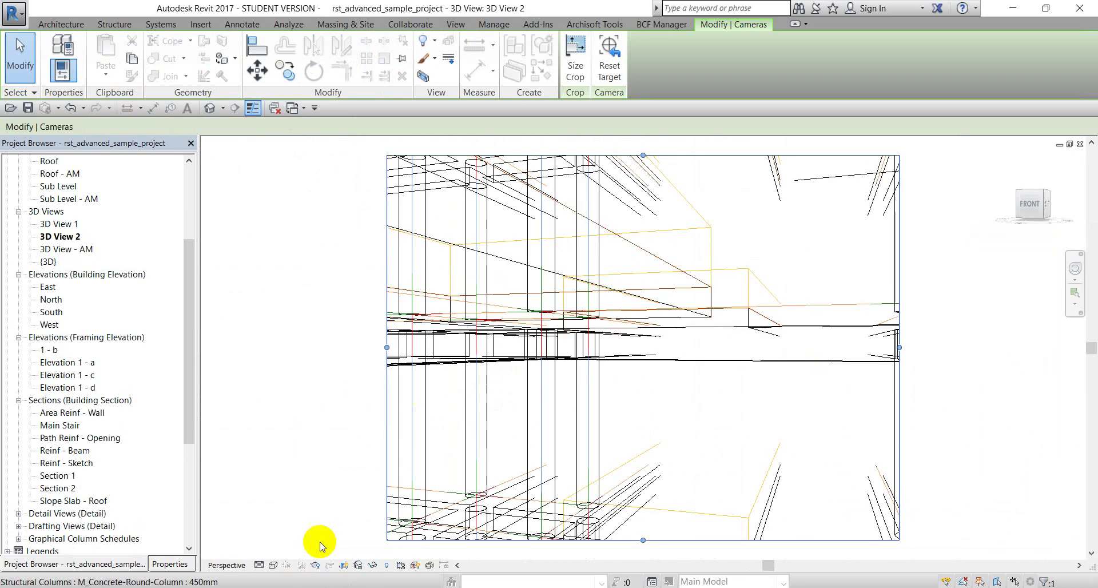
# Step: Set the second camera view's visual style to Shaded
pyautogui.click(271, 565)
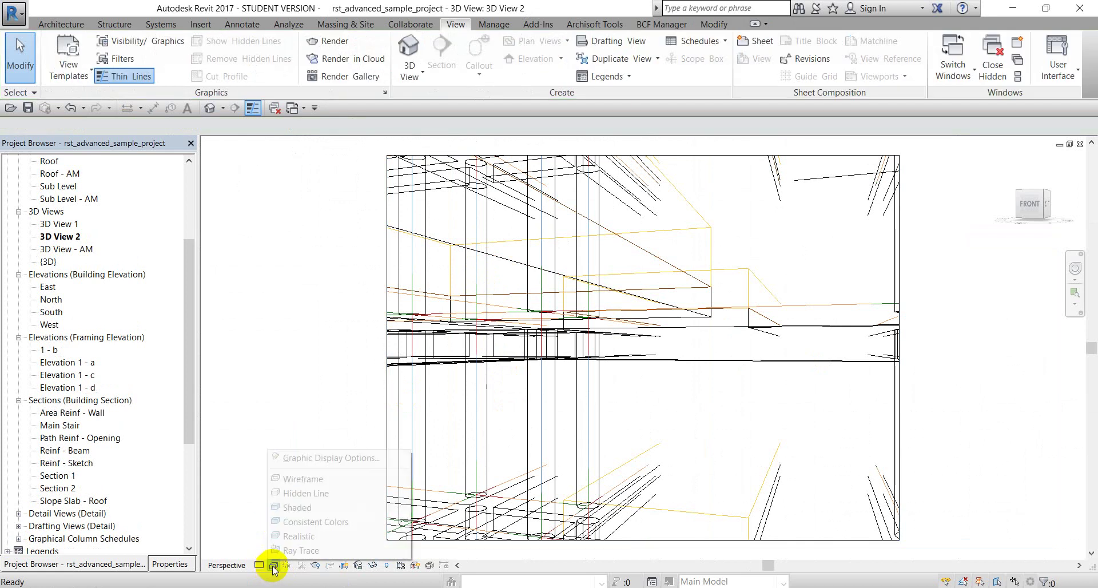
pyautogui.click(302, 527)
pyautogui.scroll(-5, 475, 397)
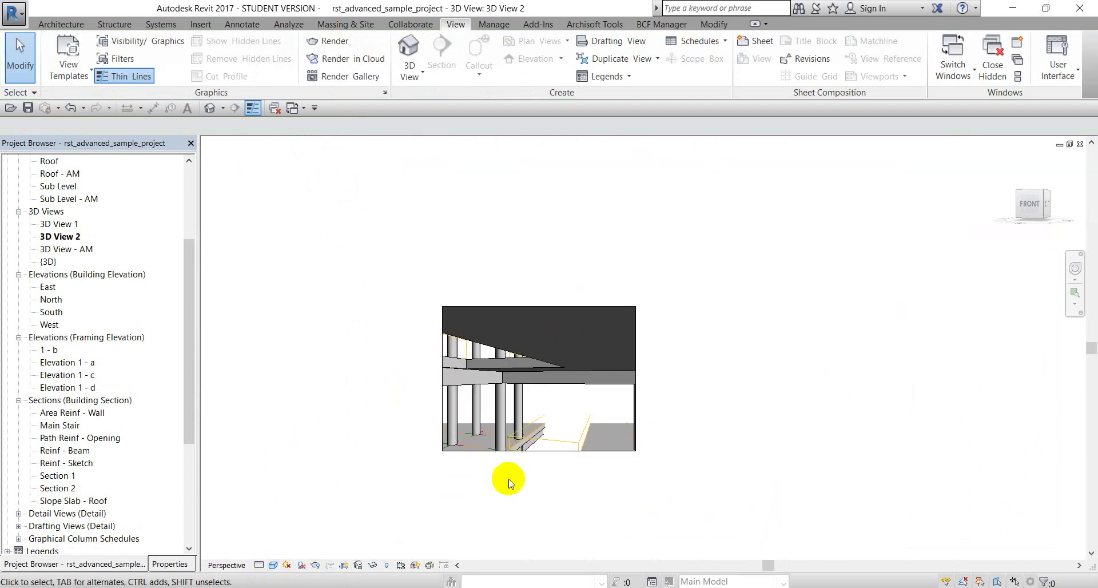
# Step: Enlarge the second camera view's crop region on all four sides to show more of the surrounding structure
pyautogui.click(519, 452)
pyautogui.moveTo(538, 451); pyautogui.dragTo(538, 511)
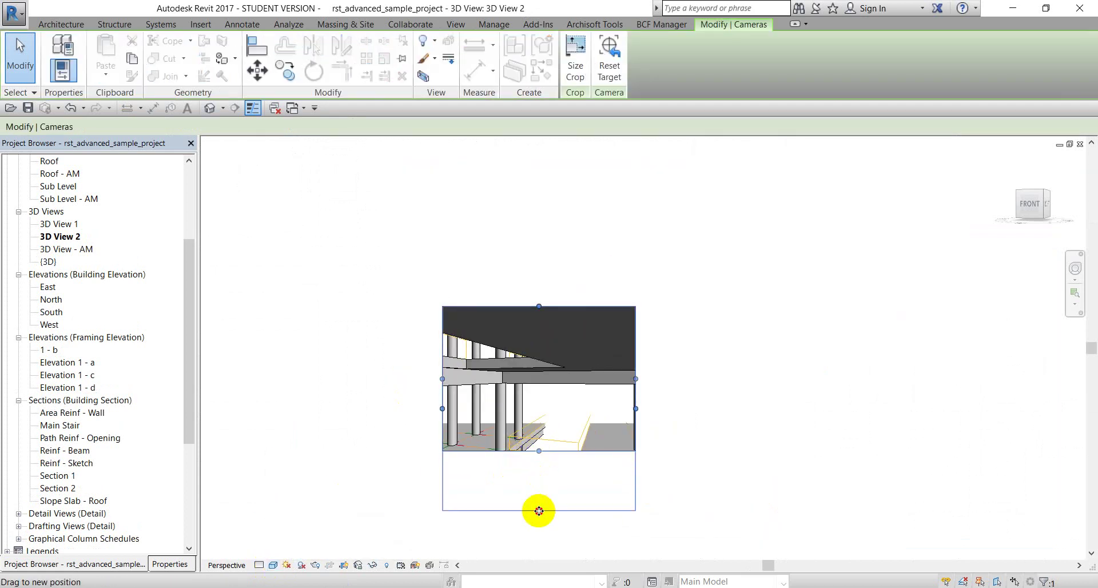
pyautogui.moveTo(636, 410); pyautogui.dragTo(758, 410)
pyautogui.moveTo(440, 410); pyautogui.dragTo(347, 410)
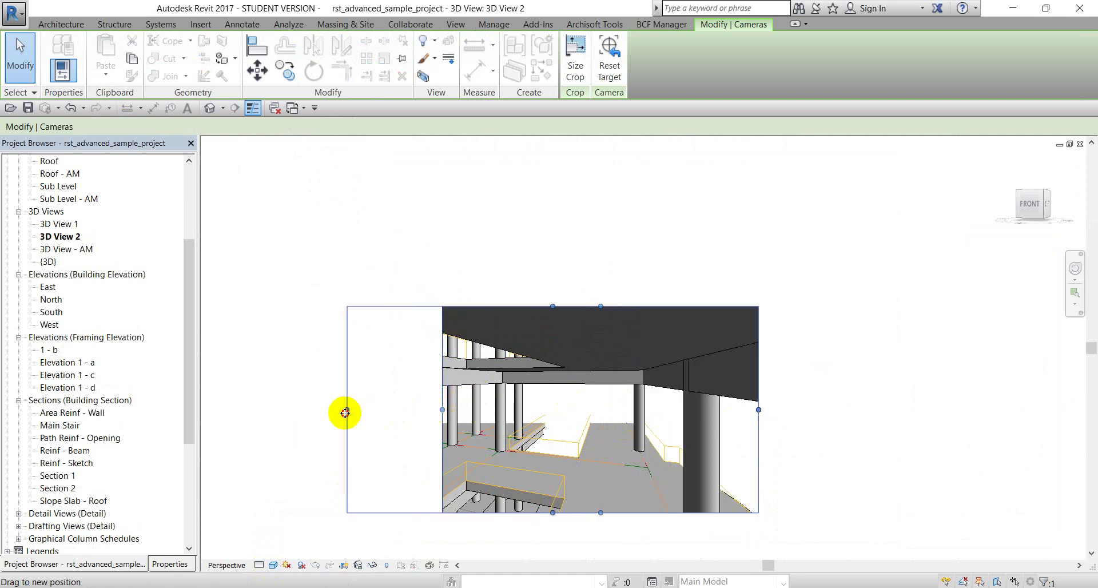
pyautogui.moveTo(551, 301); pyautogui.dragTo(551, 254)
pyautogui.moveTo(549, 472); pyautogui.dragTo(548, 510)
pyautogui.click(761, 475)
pyautogui.moveTo(767, 473); pyautogui.dragTo(685, 440, button='middle')
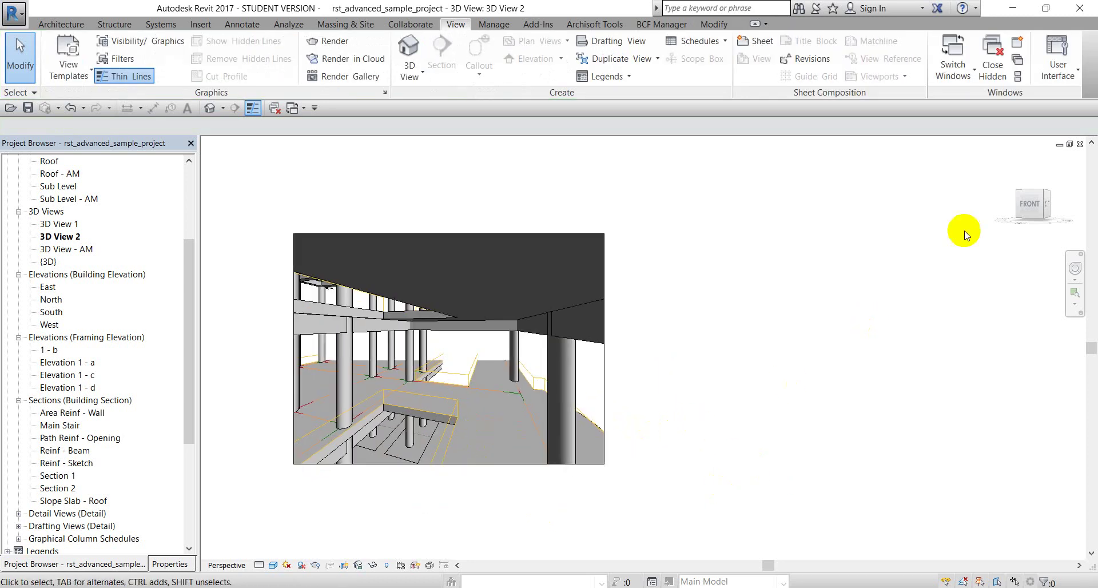
# Step: Close the 01 - Entry Level and Callout 3 views, and tile the camera view beside the 03 - Floor plan
pyautogui.click(1018, 77)
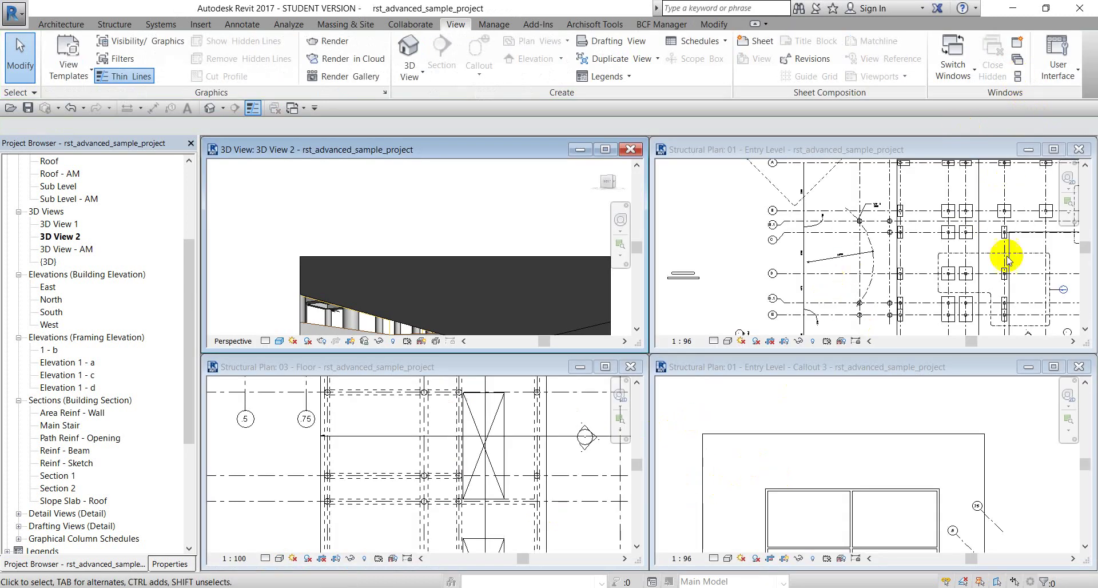
pyautogui.click(1079, 367)
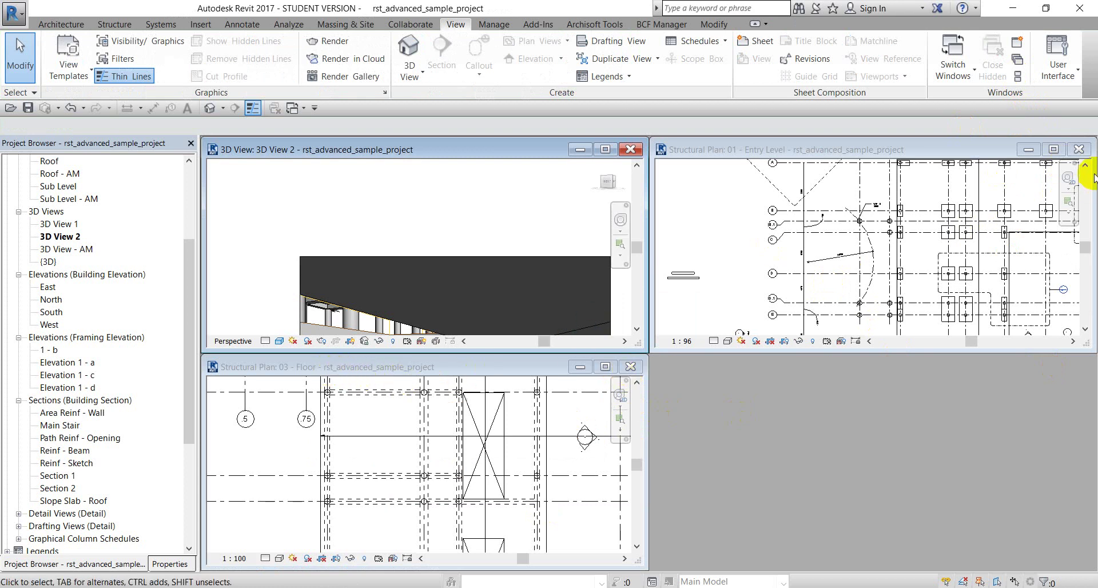
pyautogui.click(1079, 149)
pyautogui.click(1018, 76)
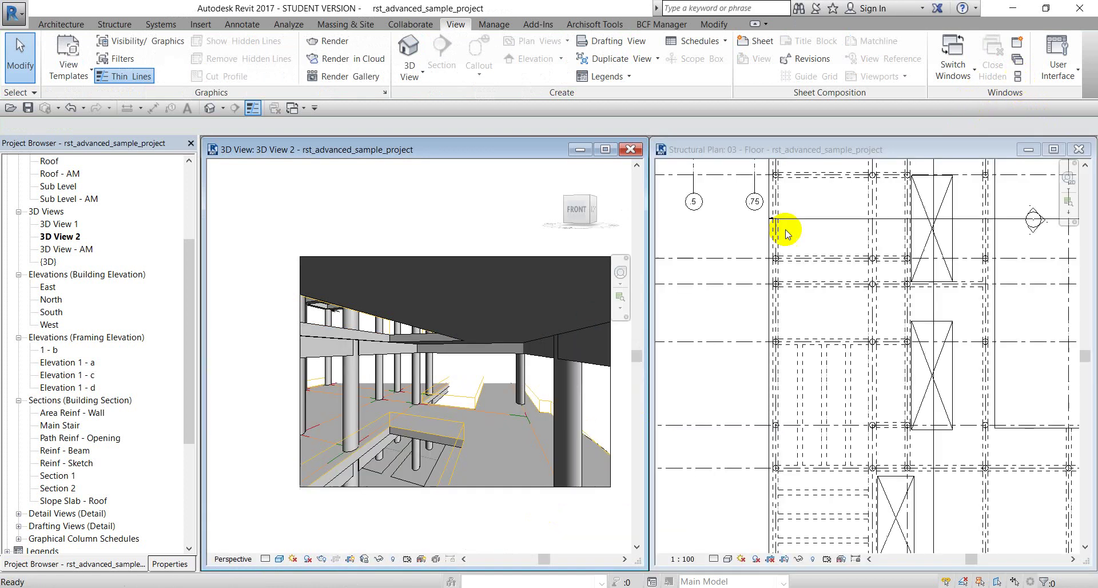
# Step: Compare the area around the shaft openings in the 03 - Floor plan with the camera view
pyautogui.scroll(-3, 738, 382)
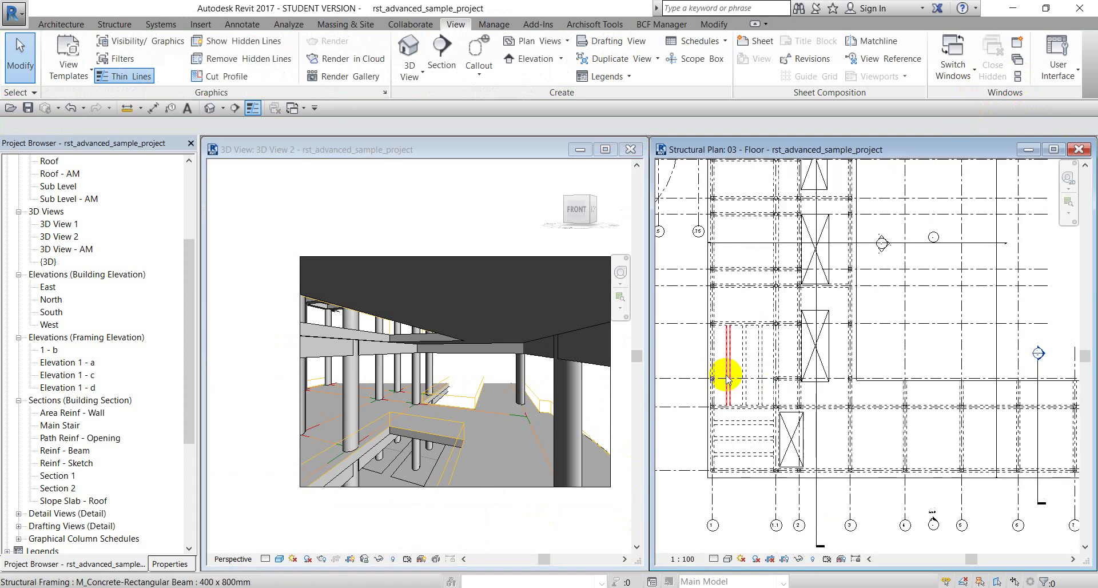
pyautogui.scroll(-1, 563, 519)
pyautogui.scroll(2, 468, 464)
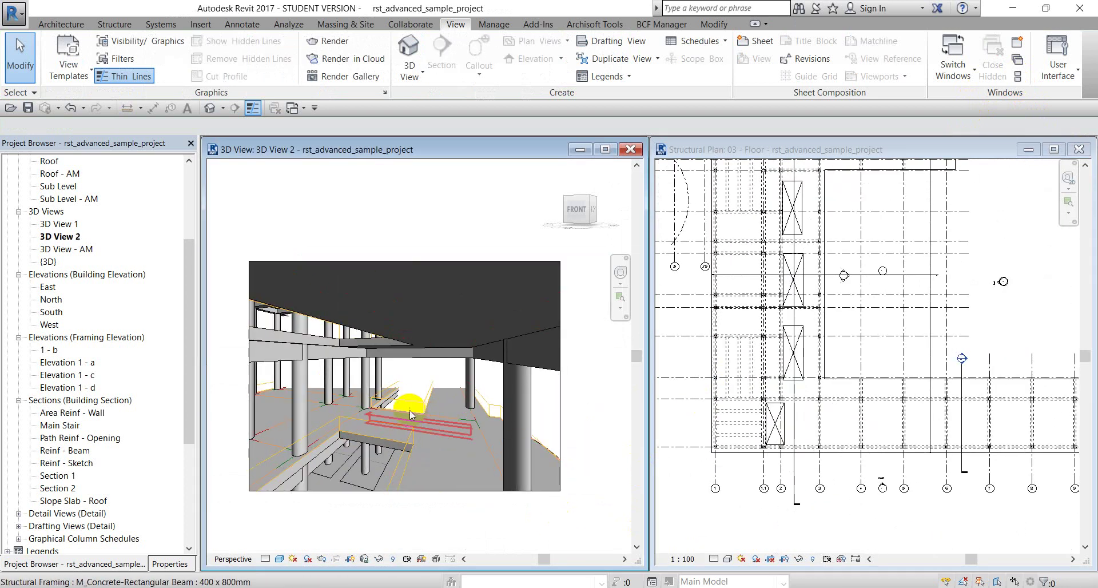
pyautogui.moveTo(410, 410); pyautogui.dragTo(597, 387, button='middle')
pyautogui.click(763, 503)
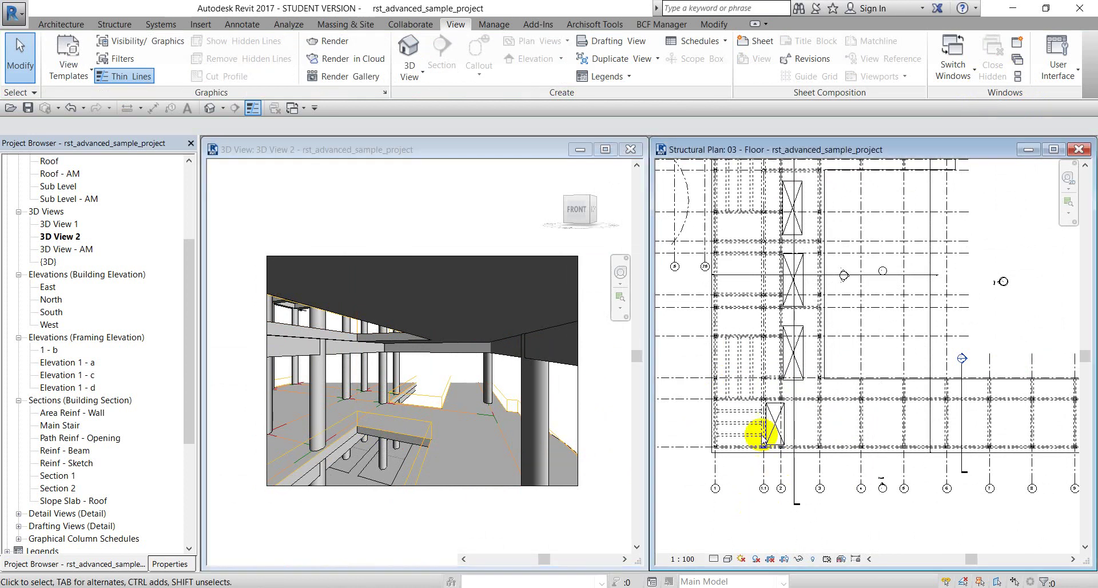
pyautogui.scroll(2, 784, 361)
pyautogui.scroll(-2, 804, 369)
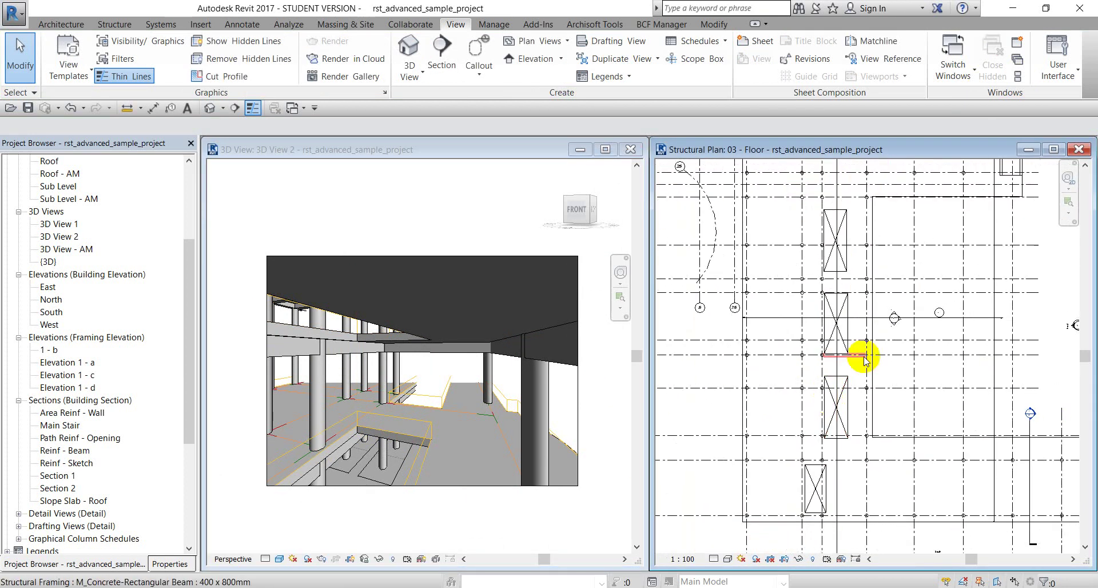
pyautogui.scroll(1, 852, 357)
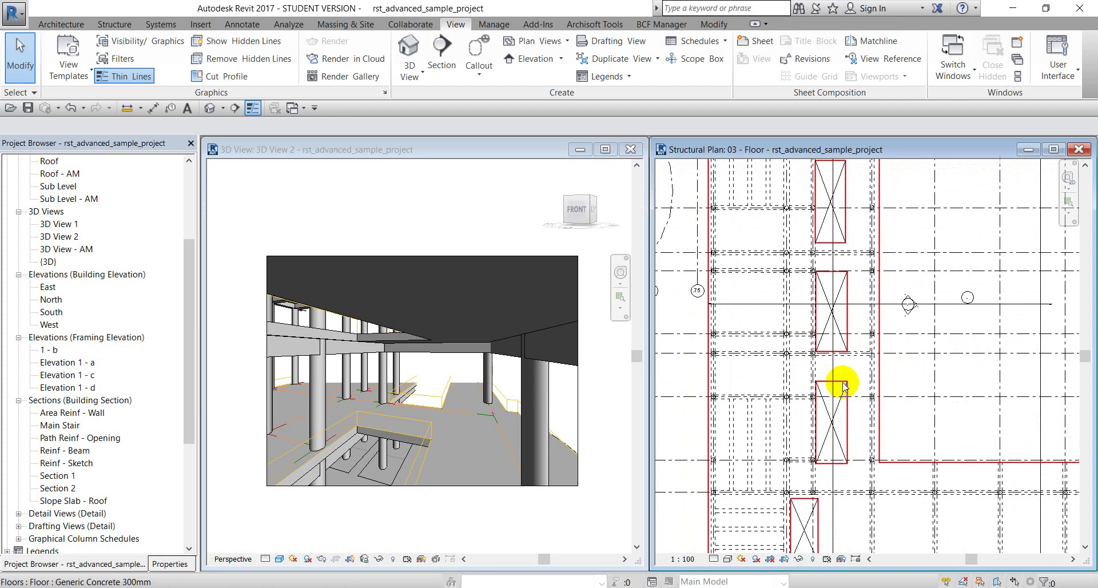
pyautogui.scroll(-2, 841, 380)
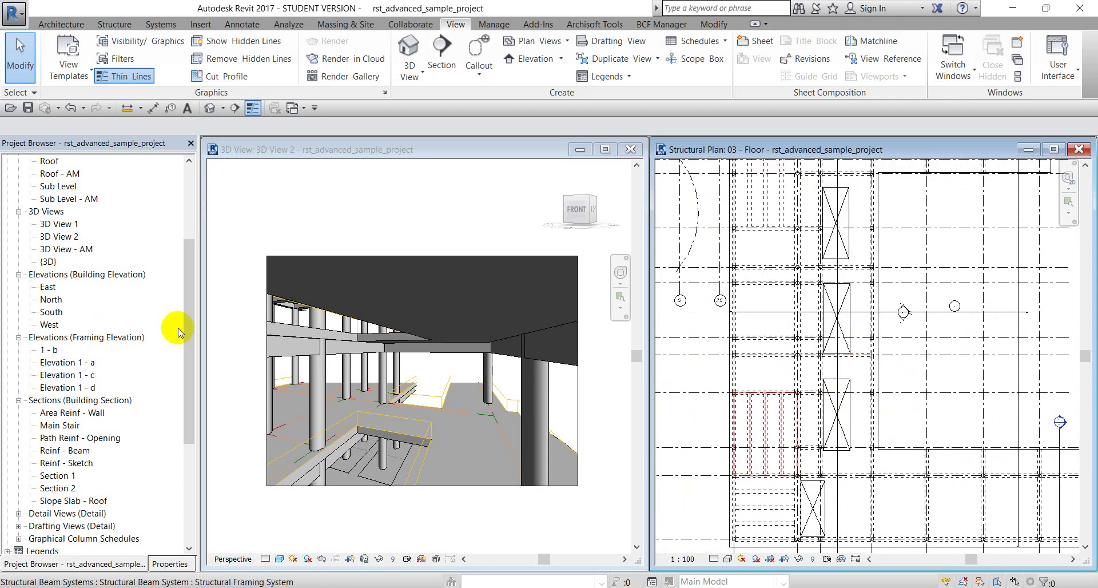
# Step: Rename 3D View 2 as Camera View
pyautogui.moveTo(187, 347); pyautogui.dragTo(195, 273)
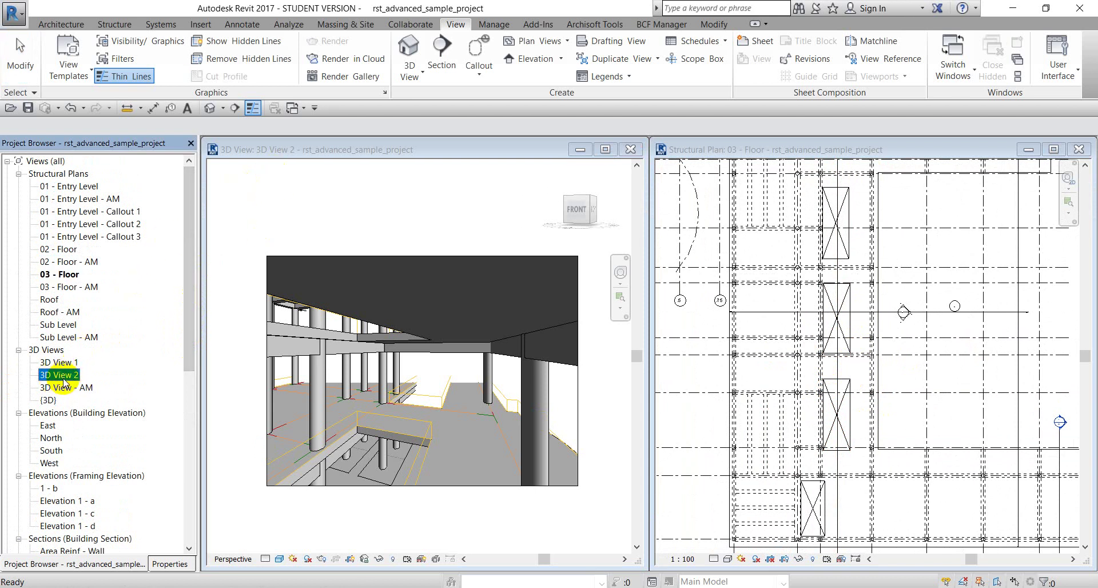
pyautogui.rightClick(65, 379)
pyautogui.click(133, 300)
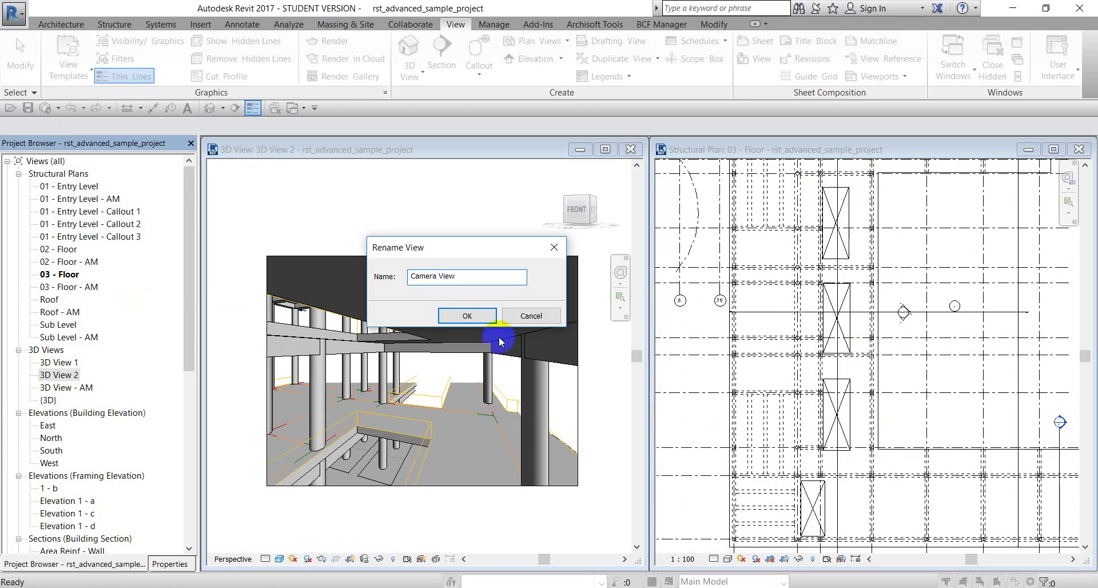
pyautogui.click(466, 316)
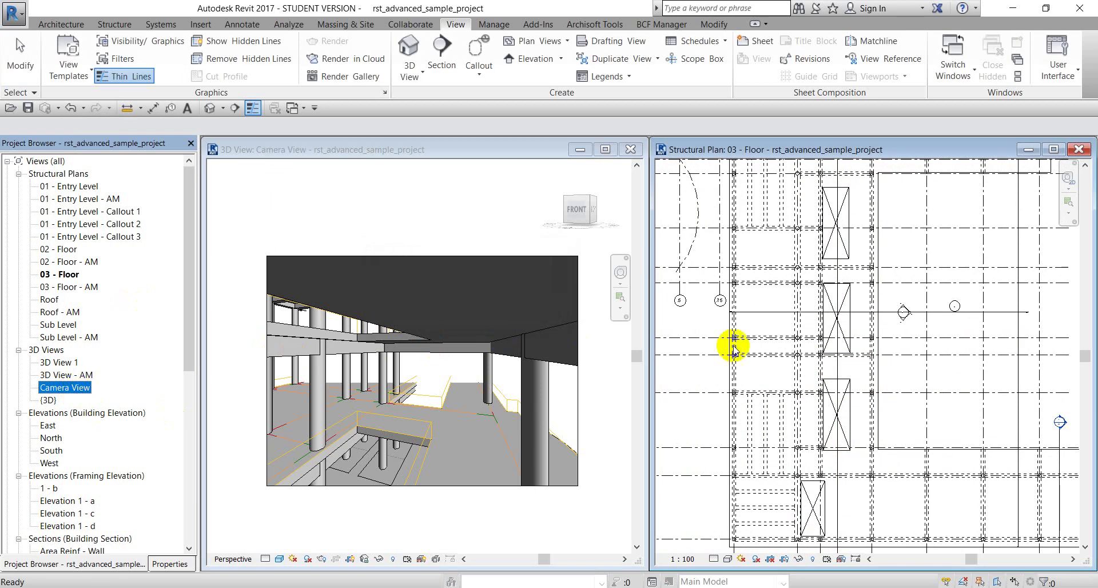
pyautogui.click(705, 337)
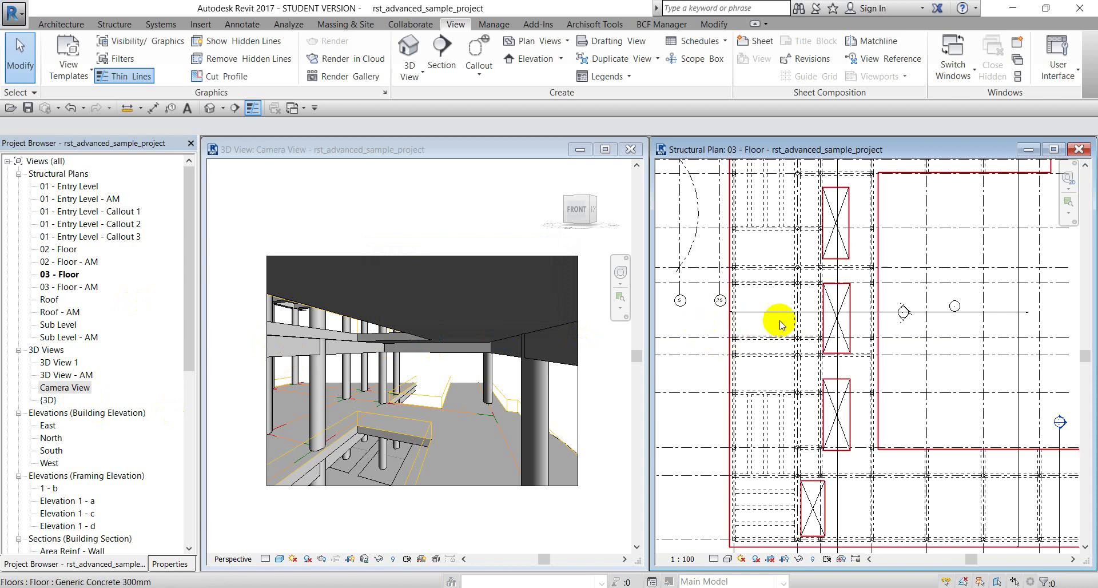
# Step: Show the camera of Camera View in the 03 - Floor plan and display its properties
pyautogui.rightClick(71, 393)
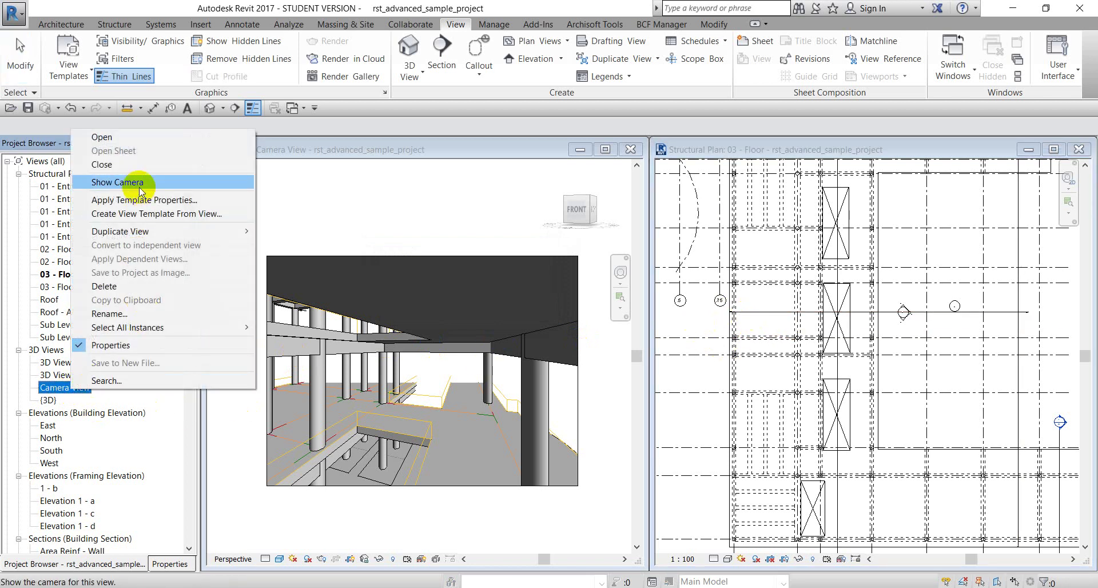
pyautogui.click(140, 184)
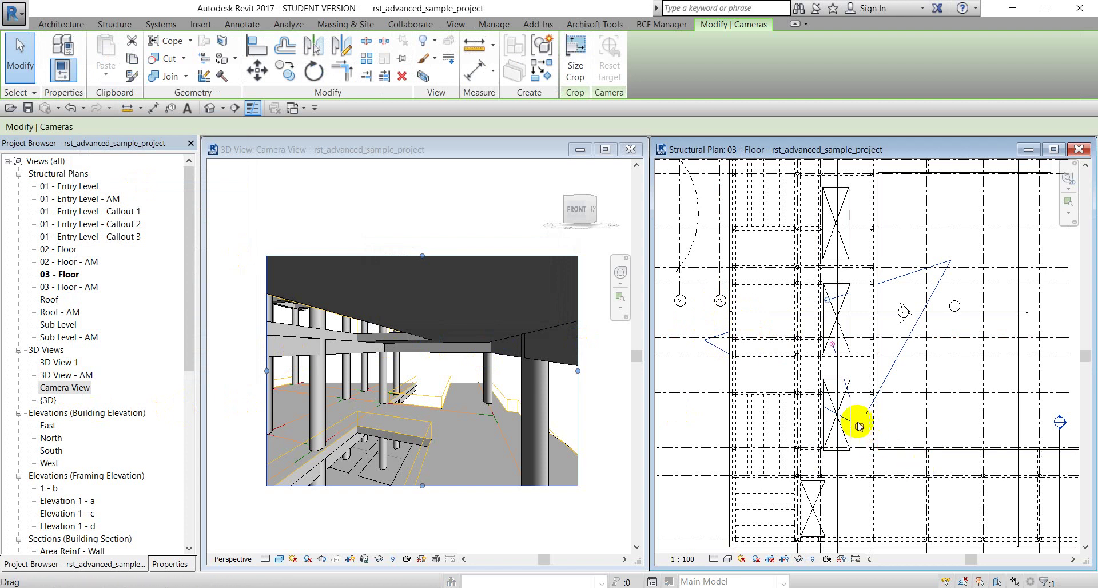
pyautogui.click(943, 384)
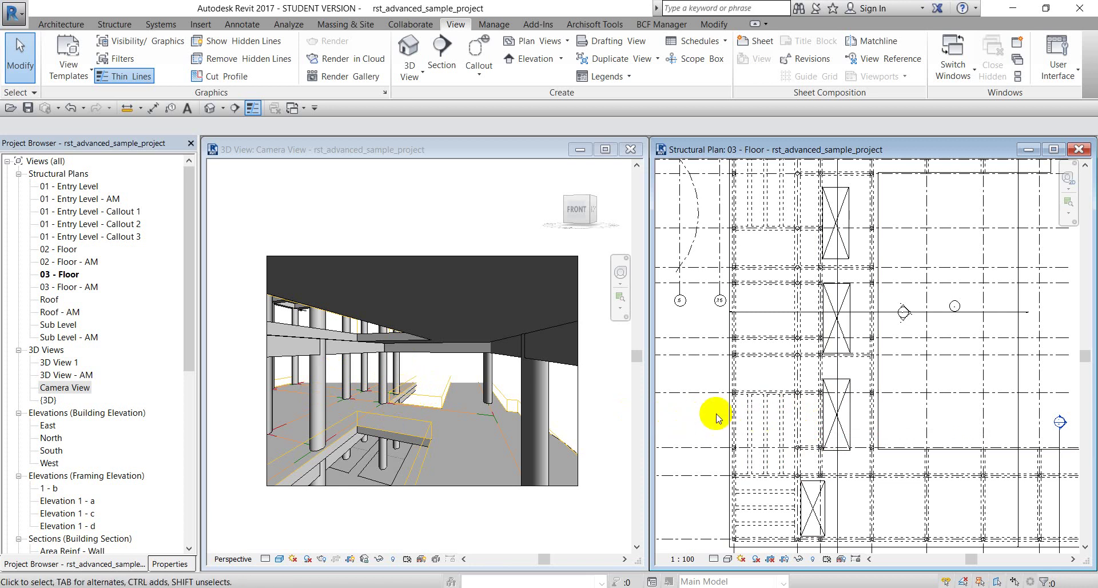
pyautogui.click(72, 391)
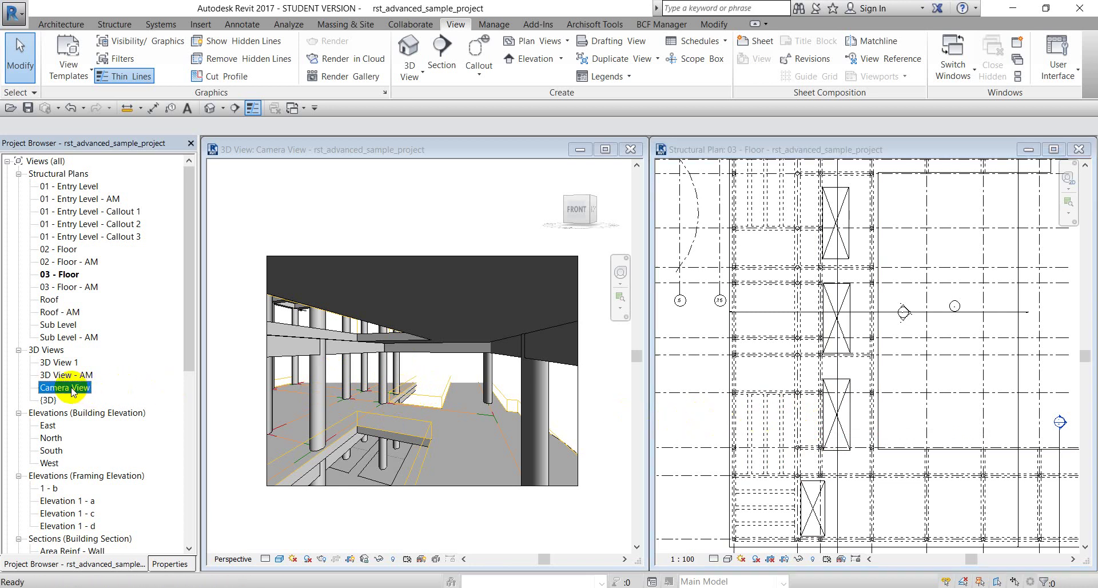
pyautogui.rightClick(72, 391)
pyautogui.click(138, 179)
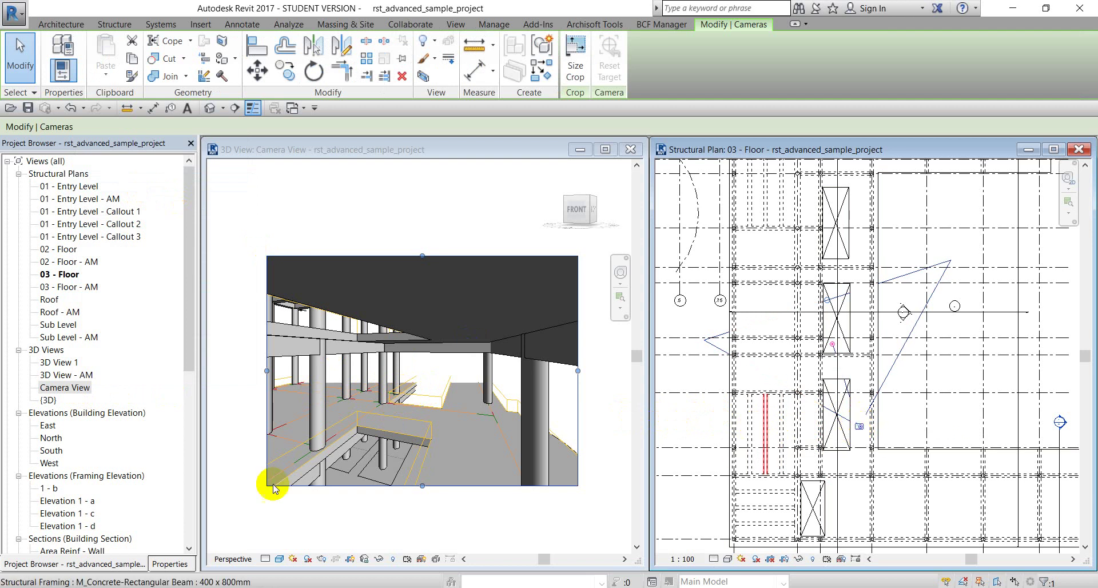
pyautogui.click(170, 564)
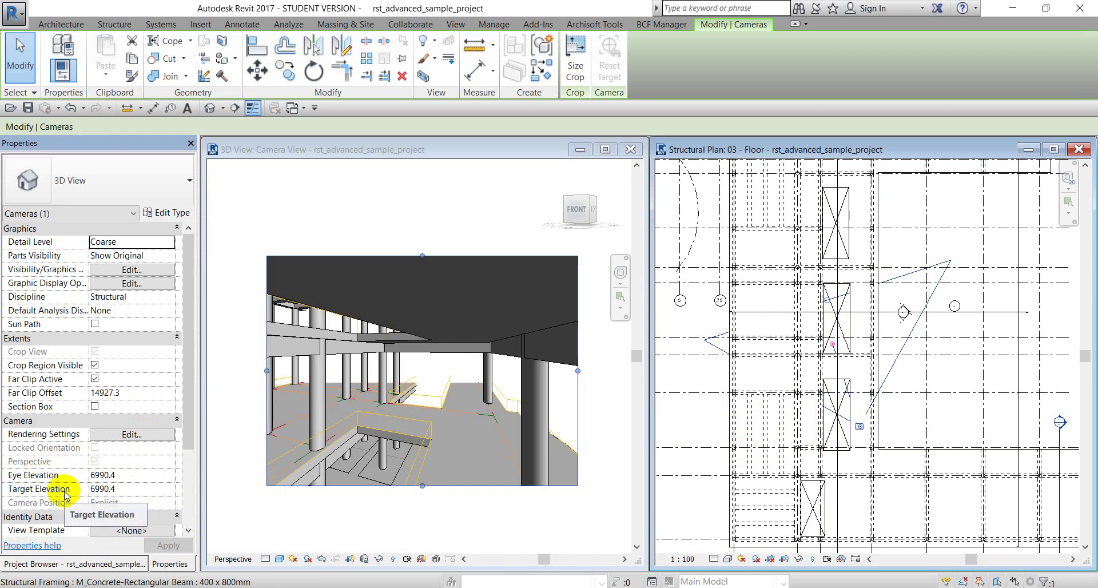
# Step: Set the camera's eye elevation to 70000 and its target elevation to 4000, and apply the values
pyautogui.click(127, 475)
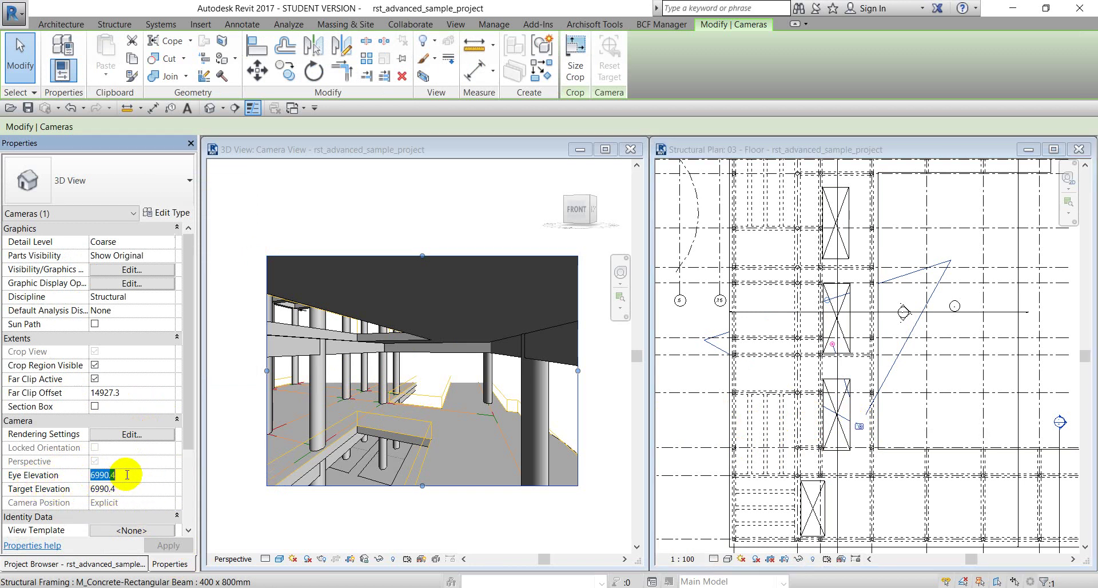
pyautogui.write('7000')
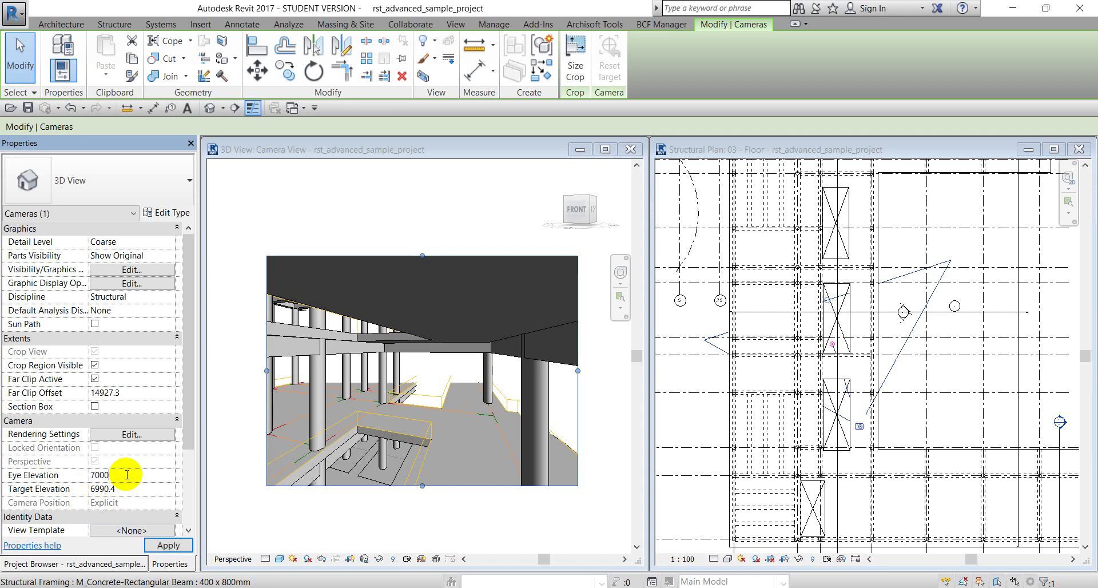
pyautogui.write('0')
pyautogui.click(132, 484)
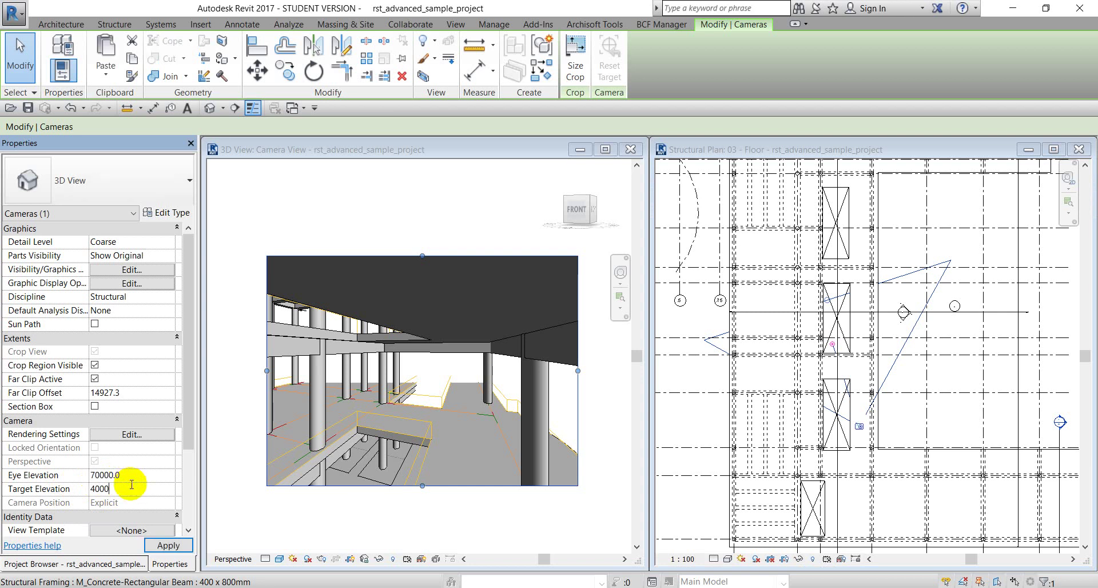
pyautogui.click(166, 545)
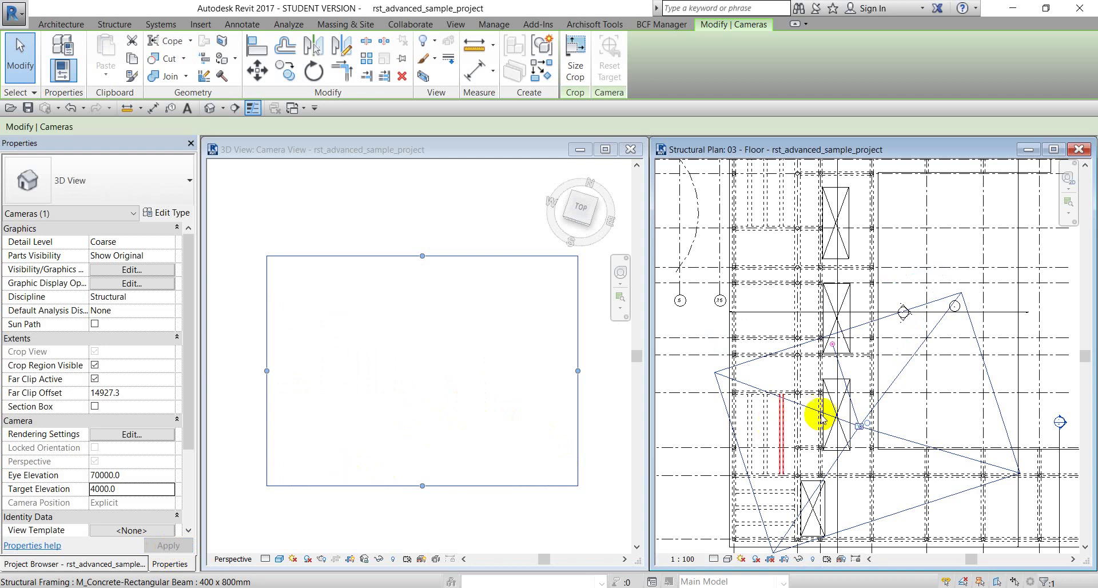
# Step: Change the camera's target elevation to 5000 and apply it
pyautogui.click(131, 489)
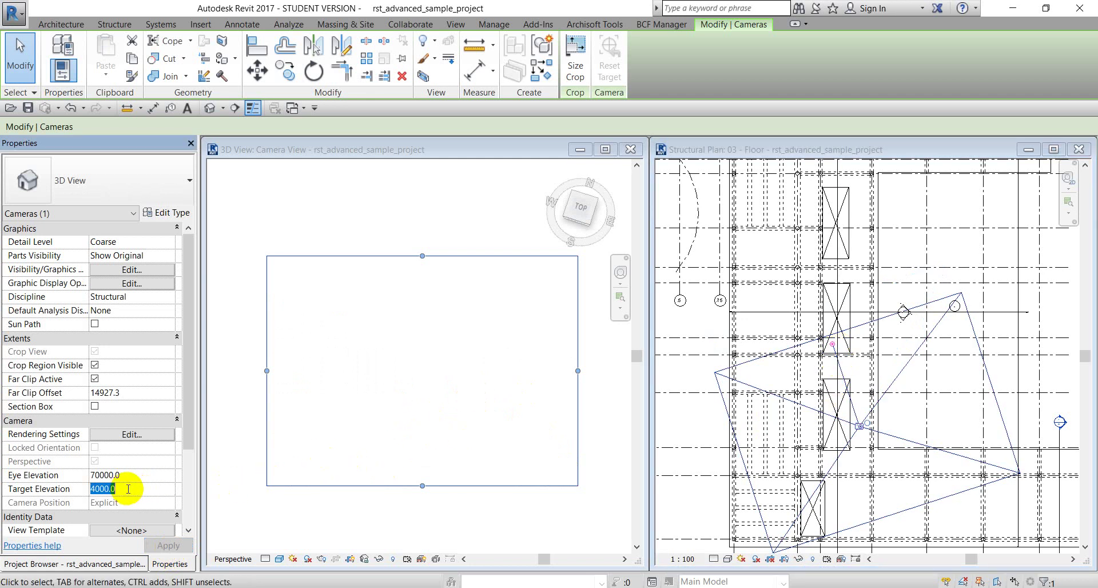
pyautogui.write('500')
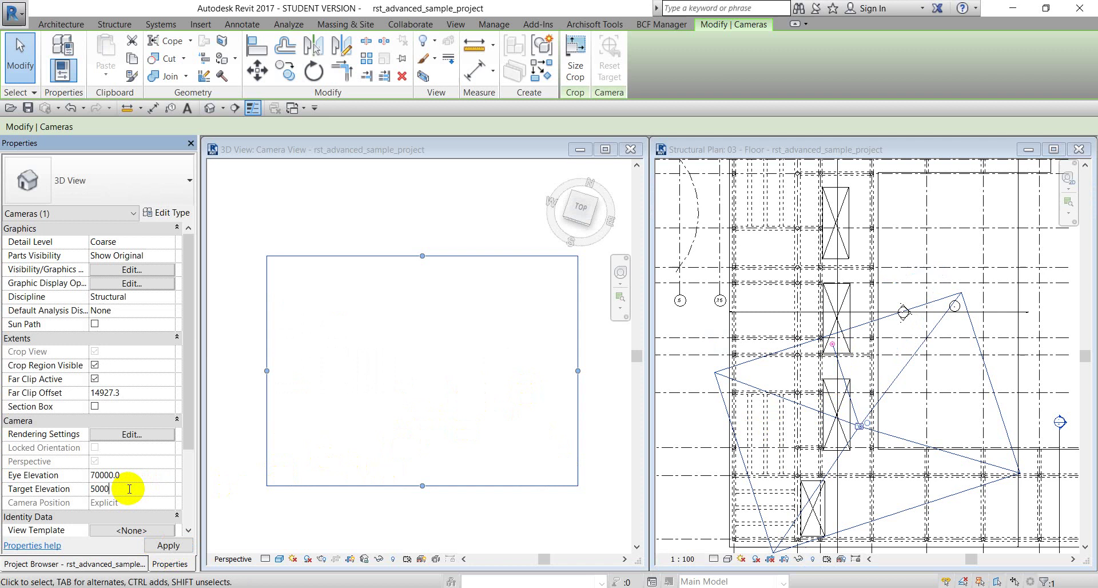
pyautogui.click(169, 545)
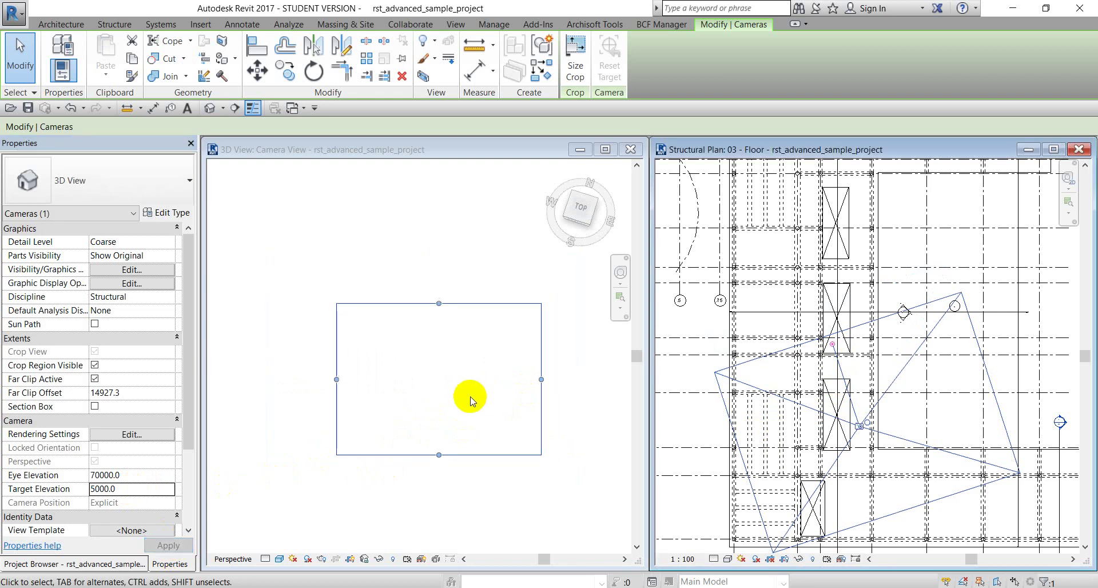
pyautogui.click(434, 398)
# Step: Set the camera's target elevation to 7000 and apply it
pyautogui.click(151, 487)
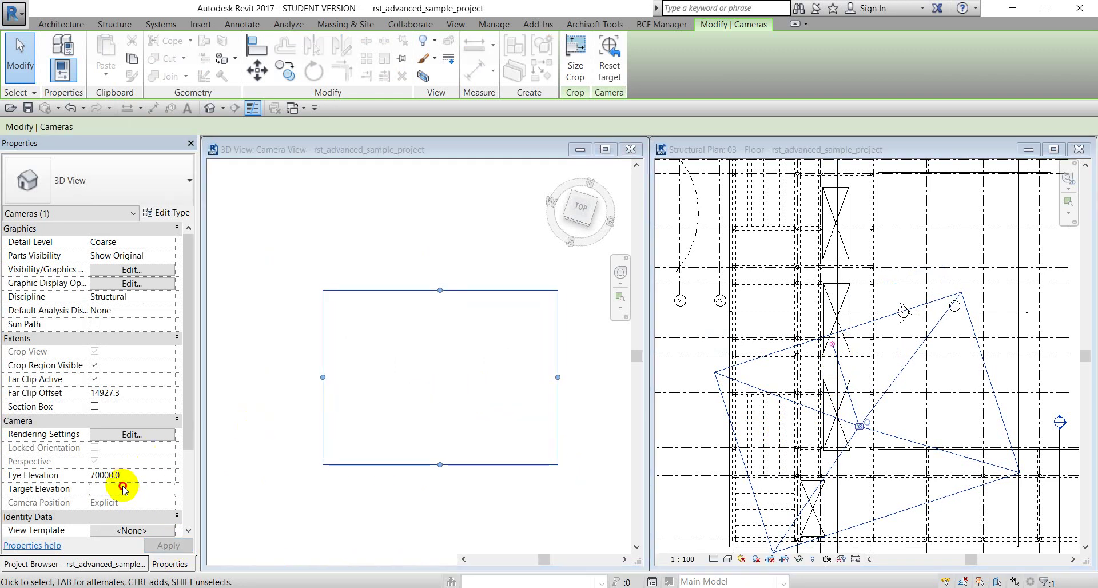
pyautogui.write('7000')
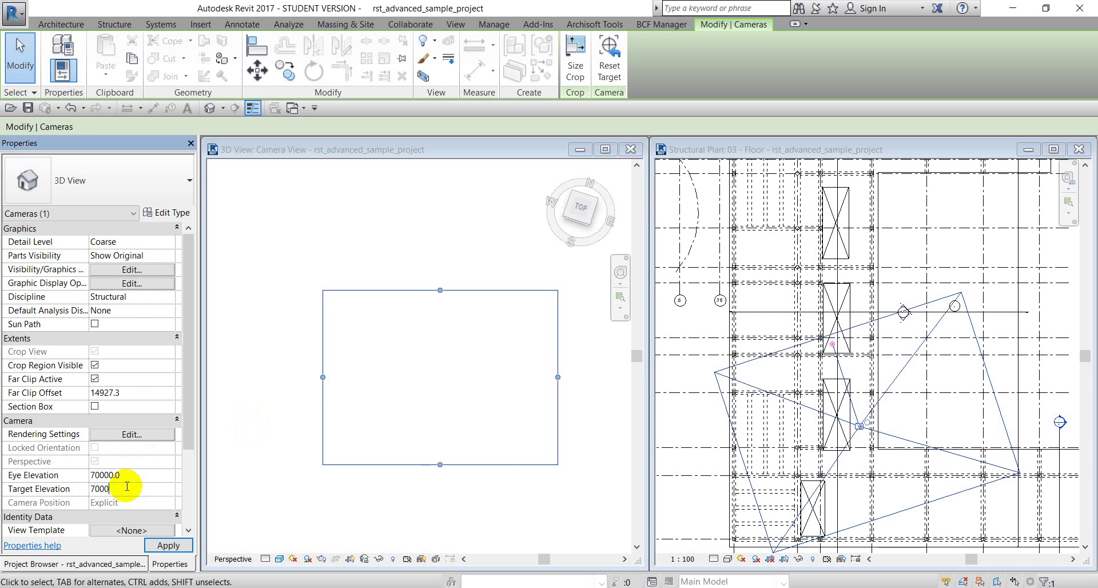
pyautogui.click(166, 546)
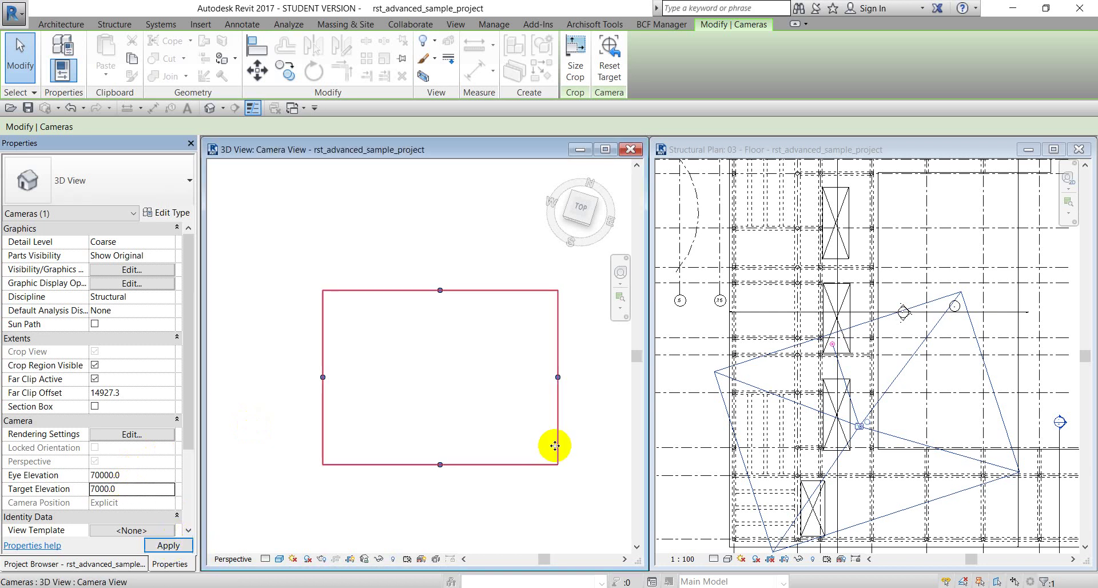
pyautogui.click(834, 346)
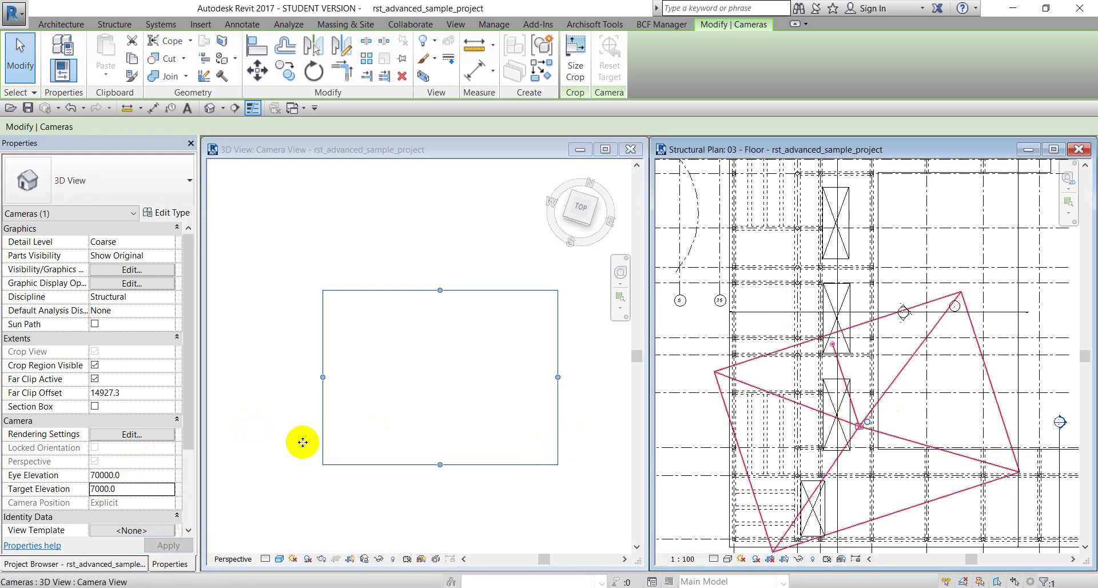
# Step: Set the camera's eye elevation to 7000 and its target elevation to 4000, applying each value
pyautogui.click(134, 478)
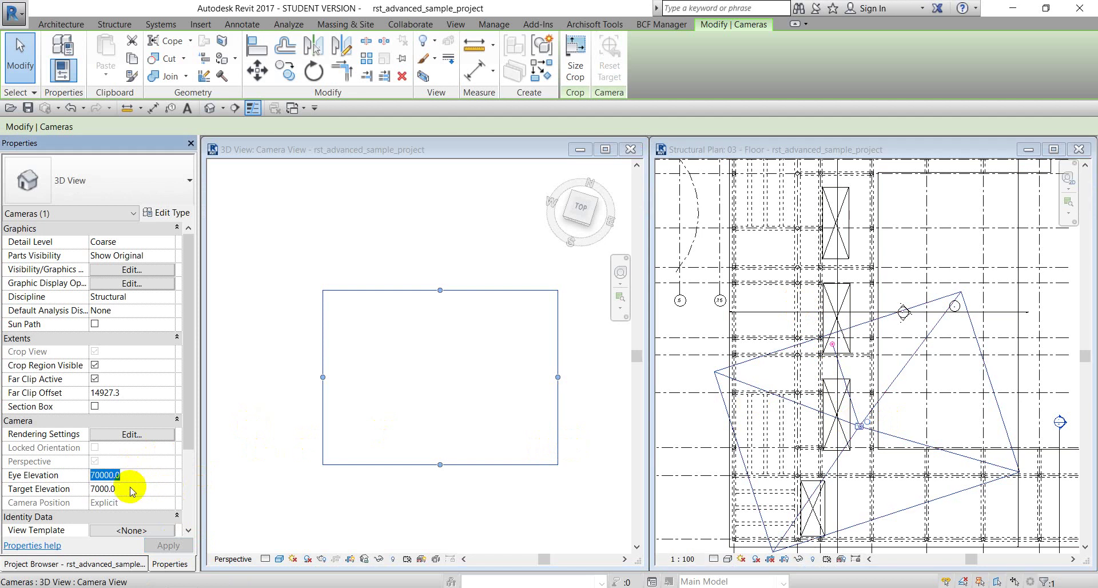
pyautogui.click(109, 475)
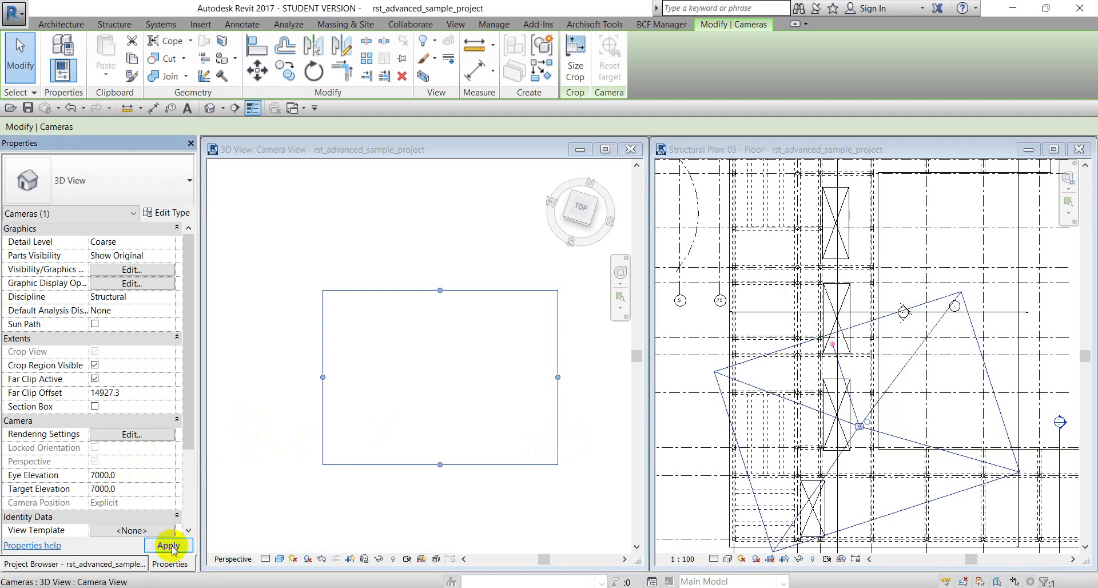
pyautogui.click(165, 545)
pyautogui.click(128, 490)
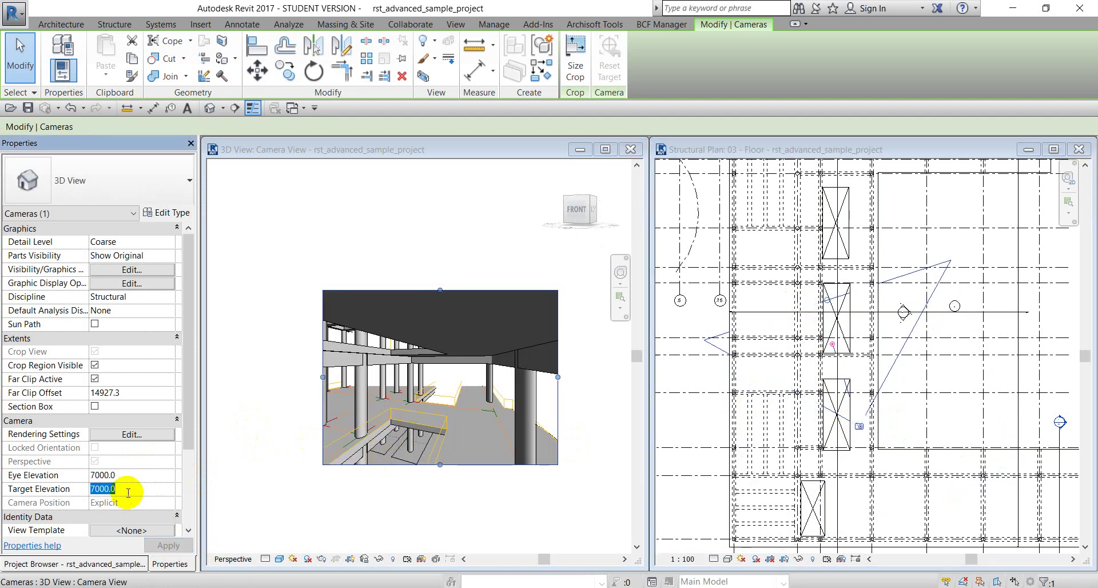
pyautogui.write('400')
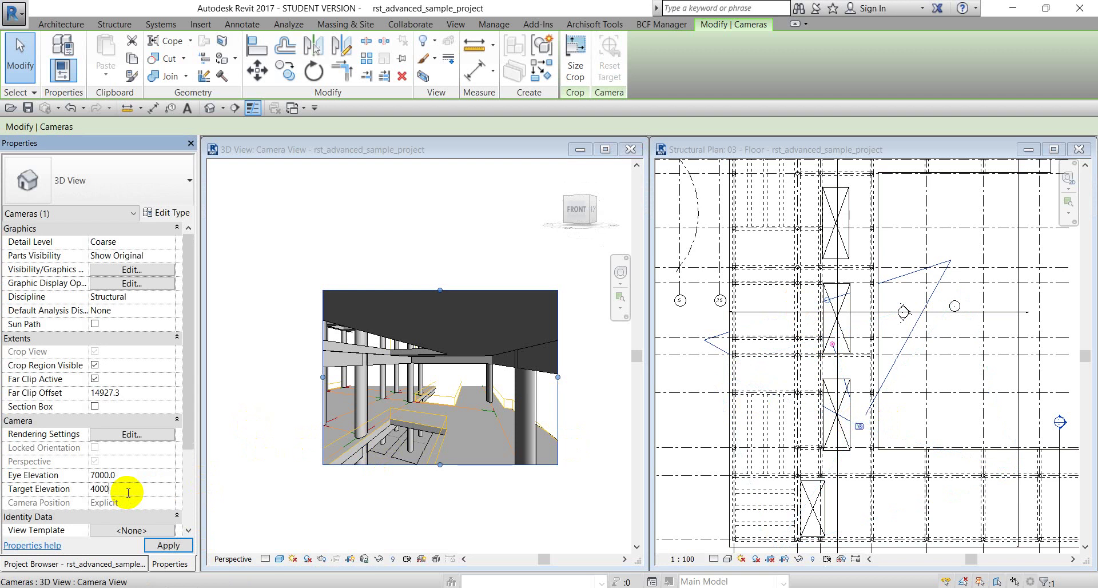
pyautogui.click(166, 545)
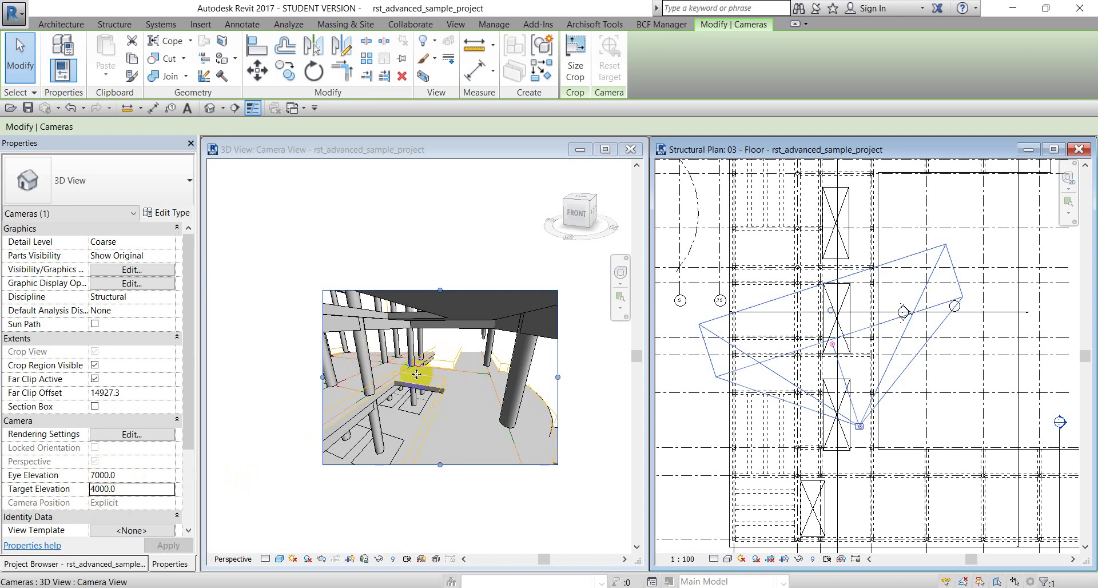
# Step: Reposition the camera in the 03 - Floor plan, moving its target point west and its eye point south
pyautogui.moveTo(832, 345); pyautogui.dragTo(835, 350)
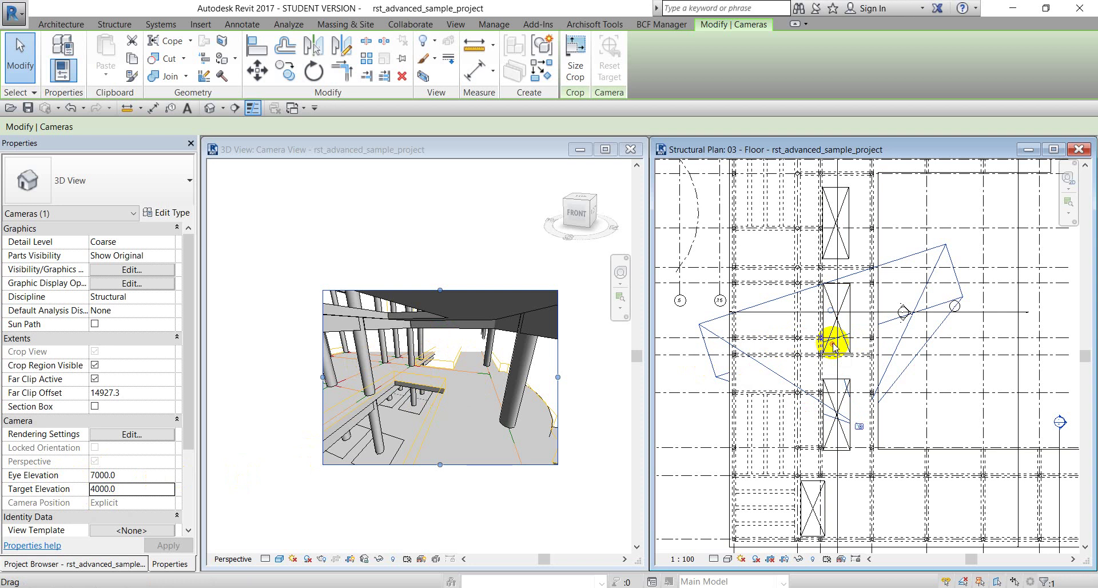
pyautogui.moveTo(833, 345); pyautogui.dragTo(789, 342)
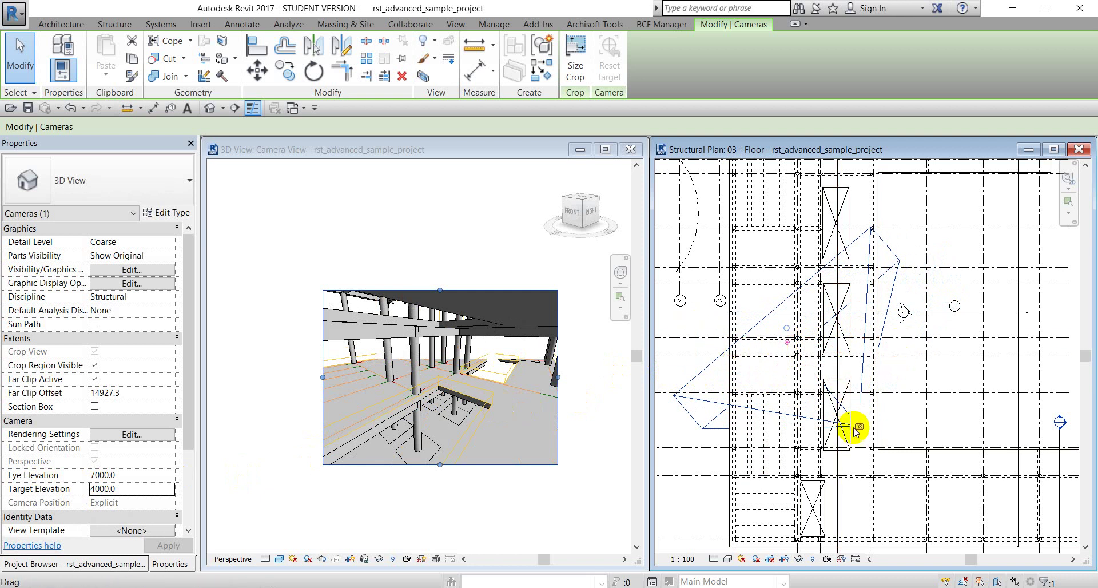
pyautogui.moveTo(858, 426); pyautogui.dragTo(847, 497)
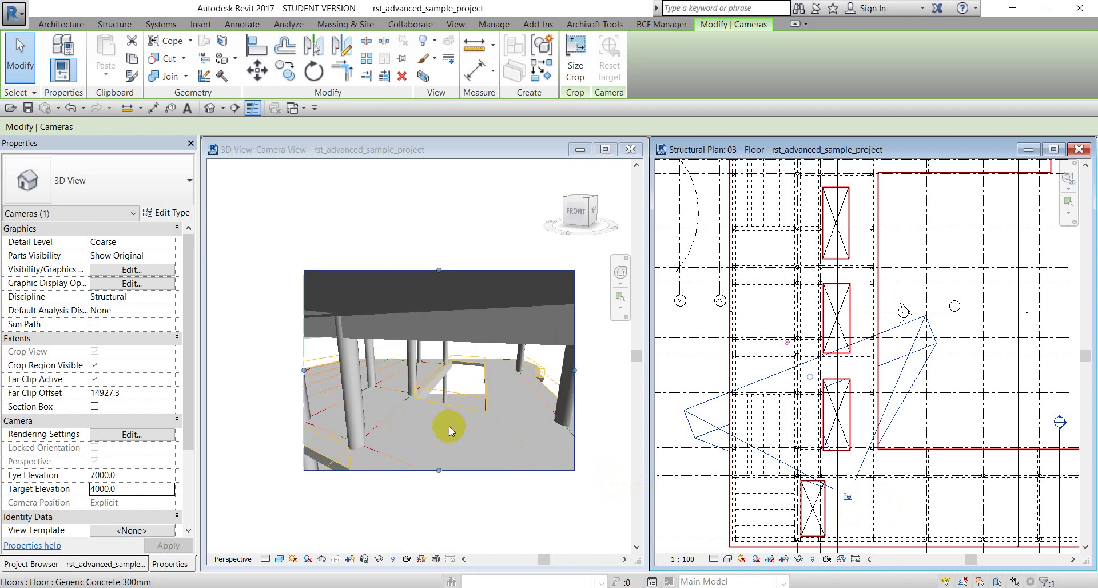
# Step: Widen the crop region of Camera View by moving its right edge outward, and deselect the camera
pyautogui.scroll(1, 448, 427)
pyautogui.moveTo(517, 497); pyautogui.dragTo(491, 472, button='middle')
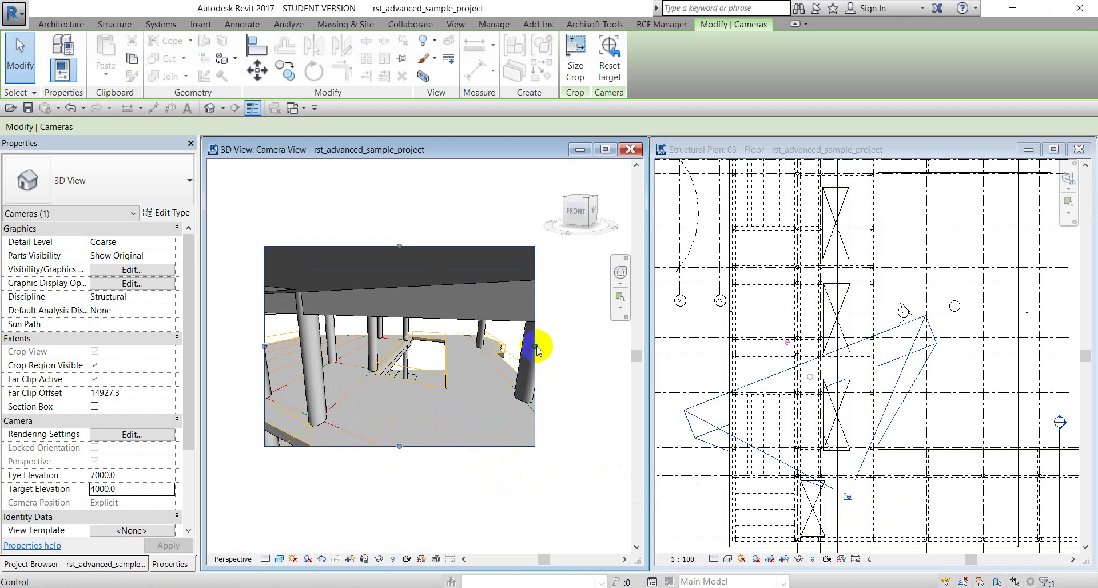
pyautogui.moveTo(535, 346); pyautogui.dragTo(560, 350)
pyautogui.click(506, 492)
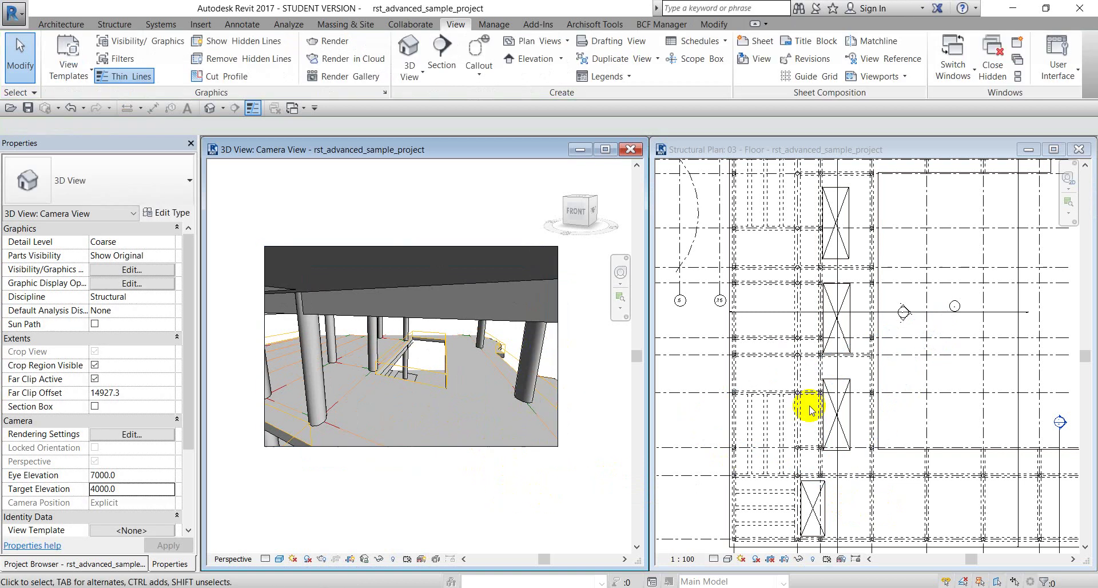
pyautogui.click(73, 564)
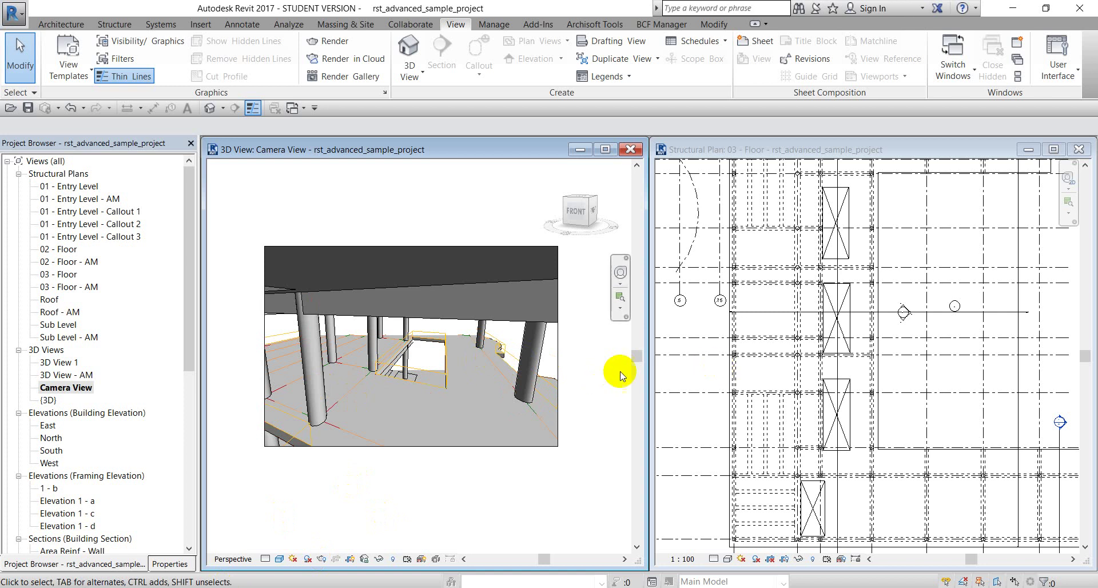
pyautogui.click(606, 401)
pyautogui.scroll(2, 422, 358)
pyautogui.scroll(-3, 426, 362)
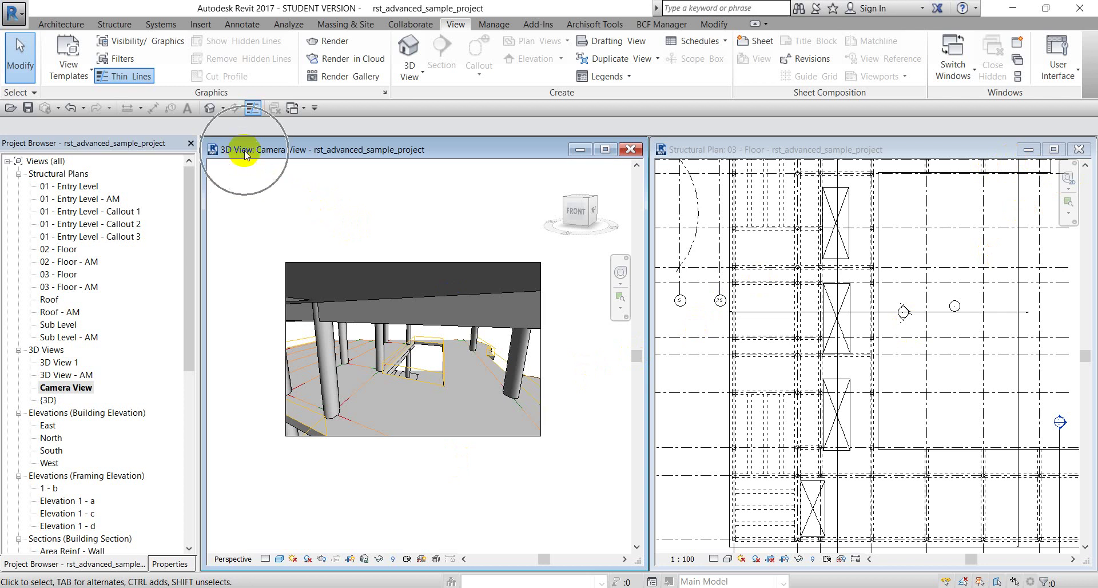
pyautogui.click(267, 150)
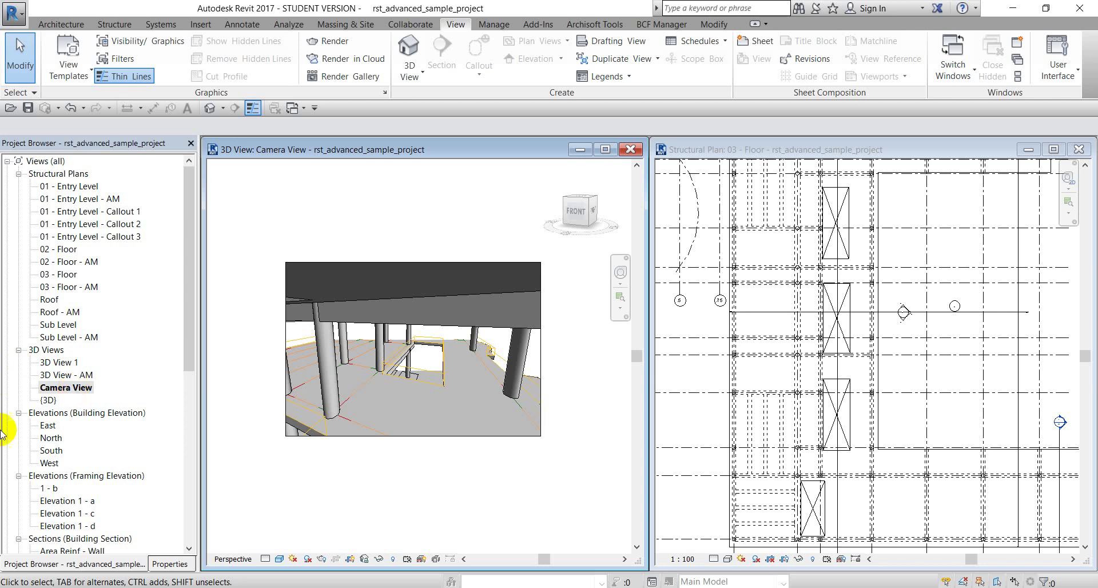
pyautogui.click(166, 563)
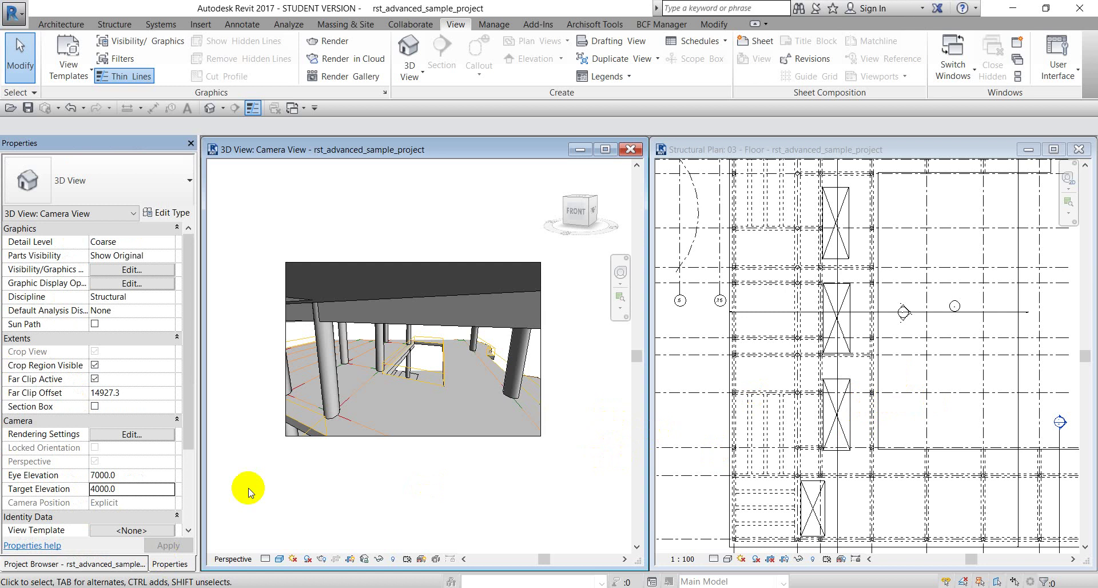
# Step: Show the camera of Camera View in the floor plan again and display its properties
pyautogui.click(73, 564)
pyautogui.click(86, 393)
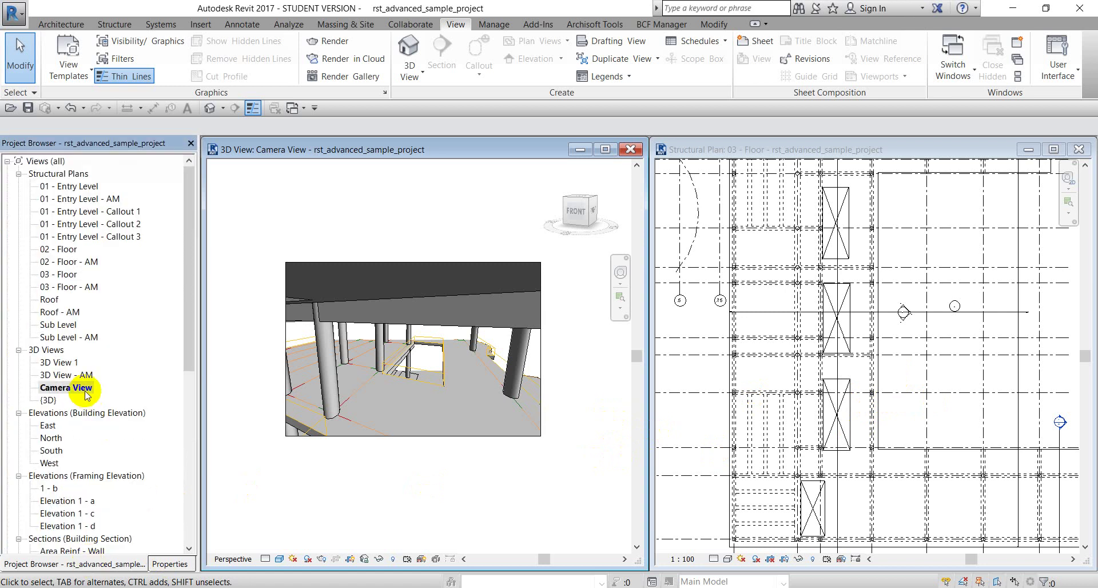
pyautogui.rightClick(84, 390)
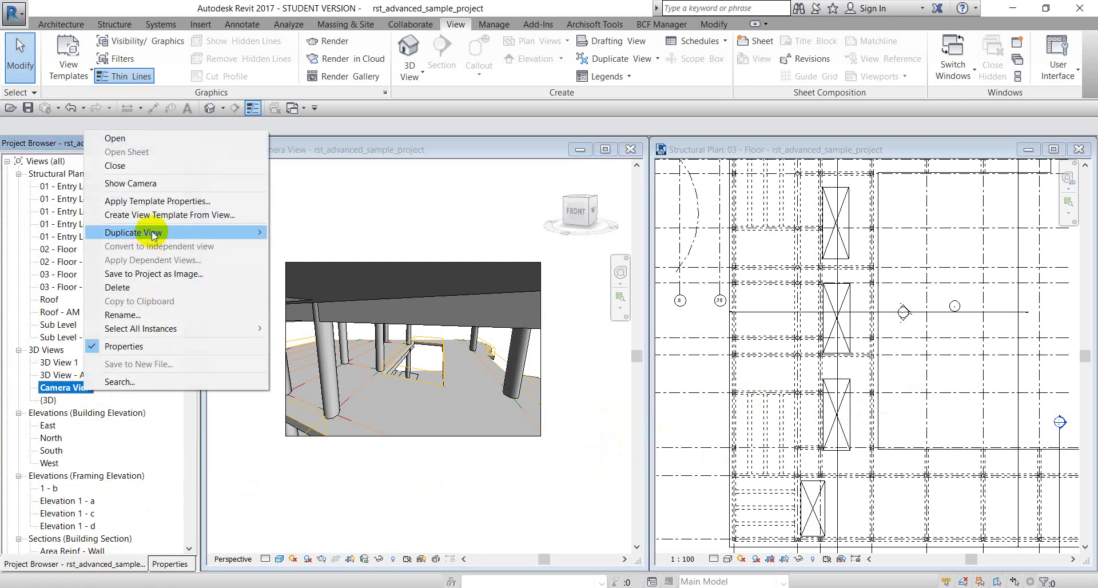
pyautogui.click(147, 184)
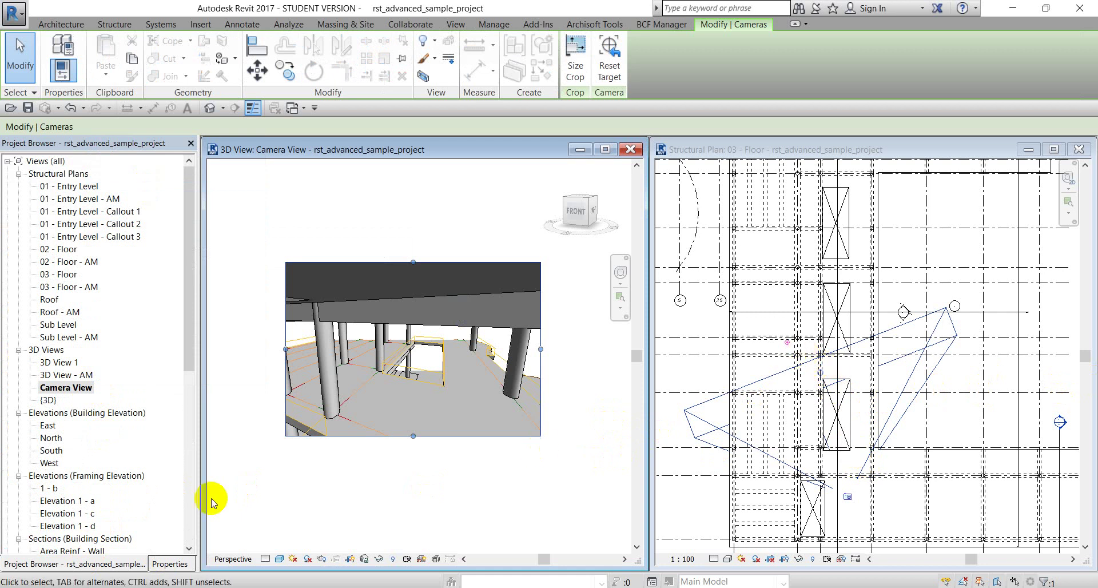
pyautogui.click(170, 564)
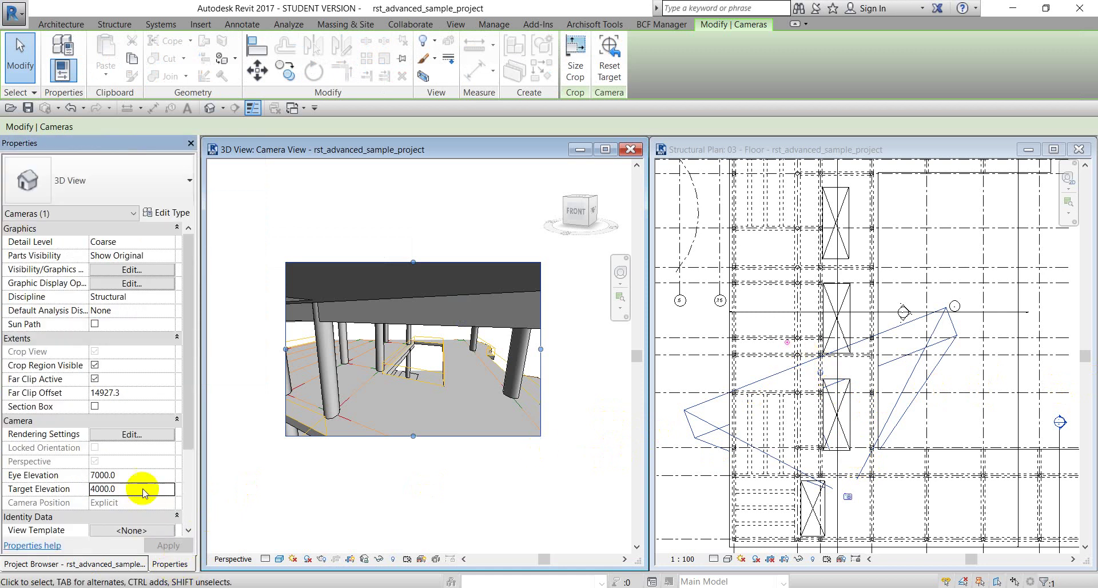
pyautogui.click(187, 440)
pyautogui.moveTo(188, 440); pyautogui.dragTo(189, 413)
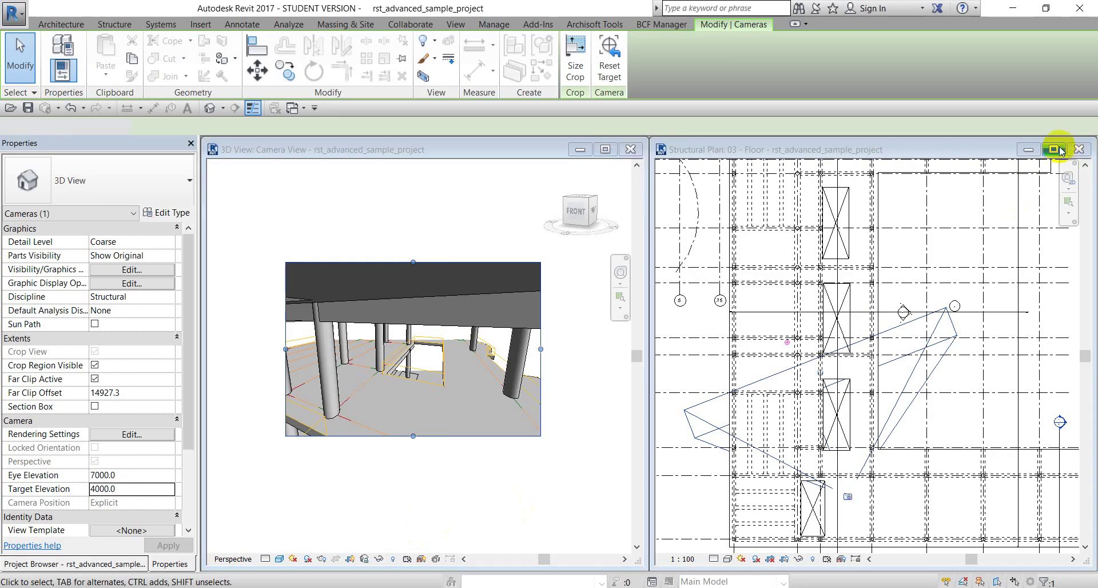
# Step: Maximize the 03 - Floor plan and examine the project's dimension and object snap settings
pyautogui.click(1079, 149)
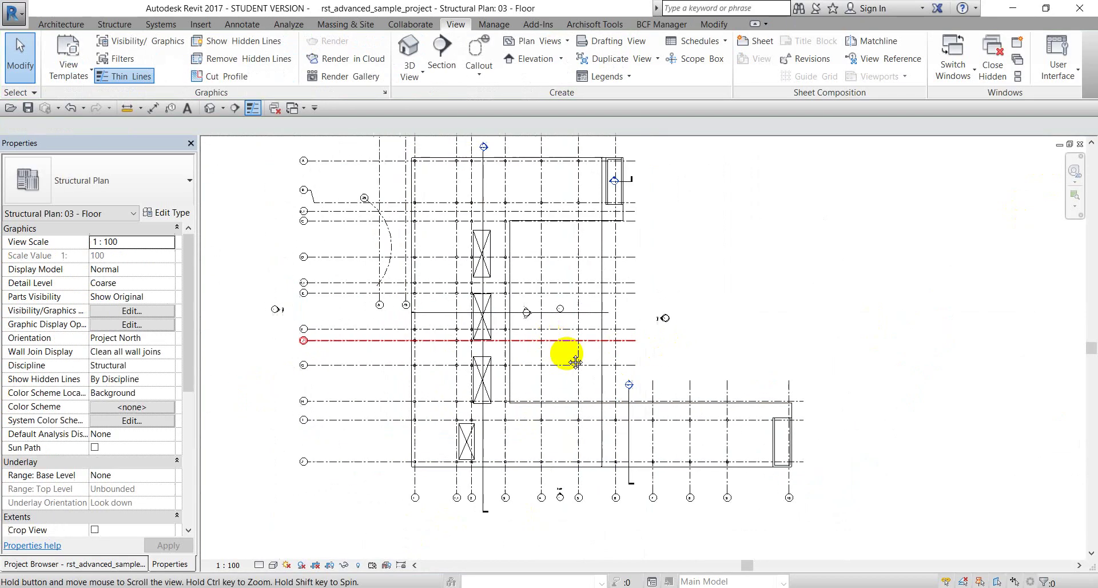
pyautogui.click(494, 26)
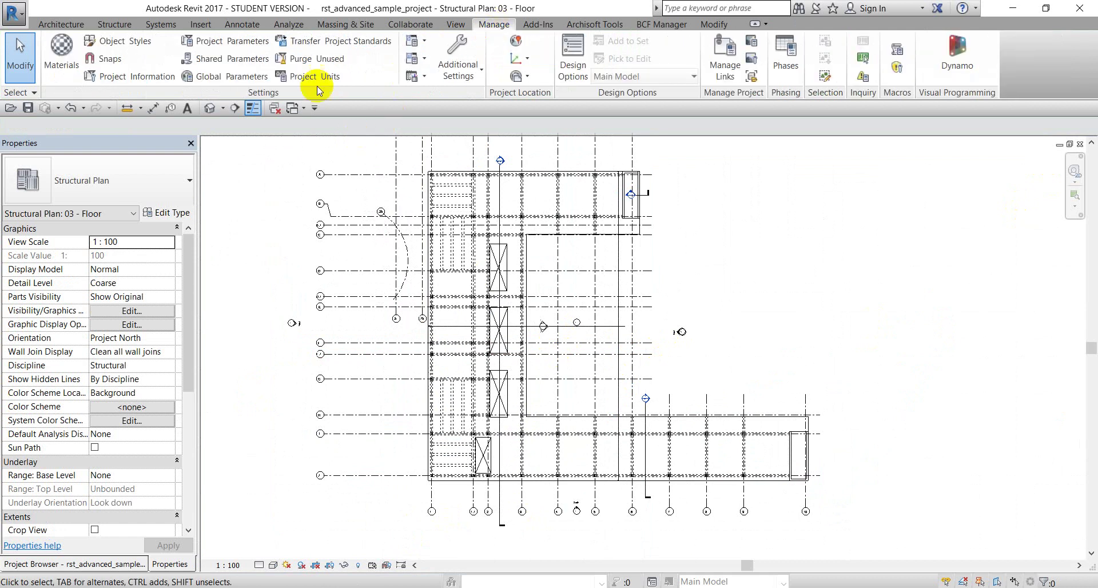
pyautogui.click(113, 59)
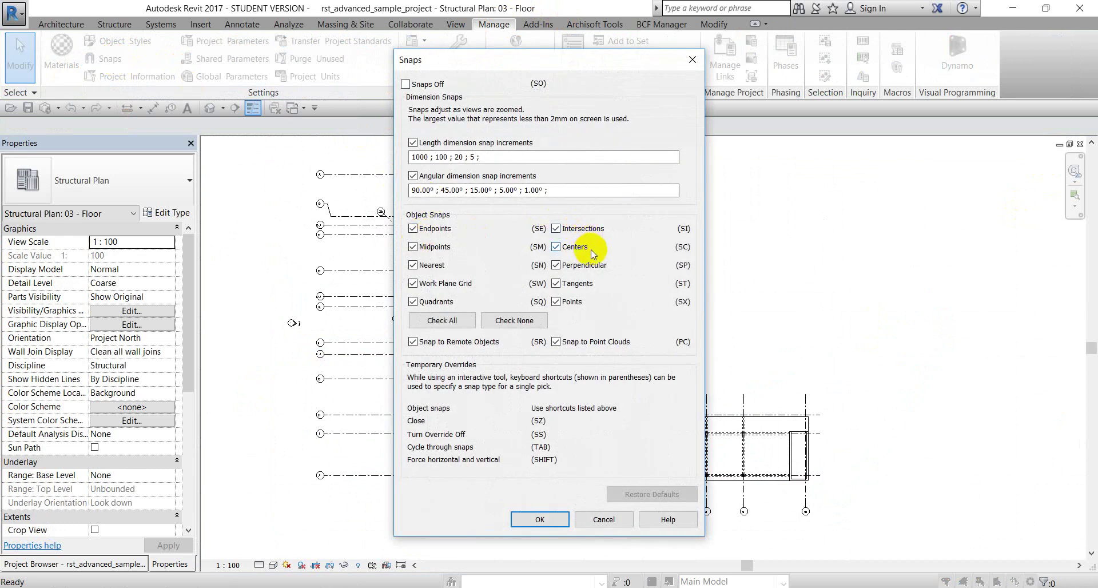
pyautogui.moveTo(514, 60); pyautogui.dragTo(448, 58)
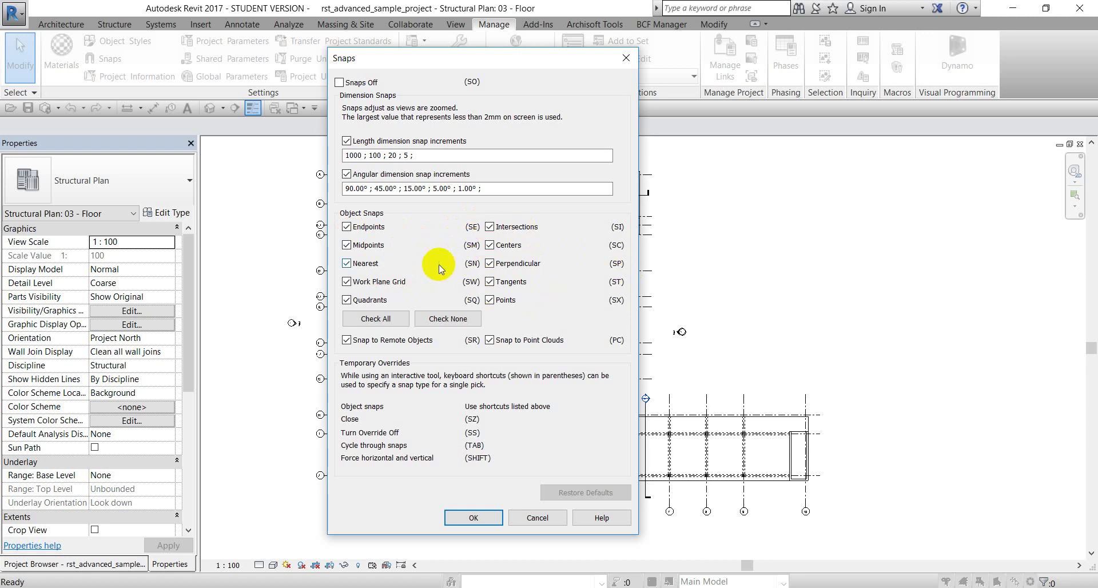
pyautogui.click(626, 58)
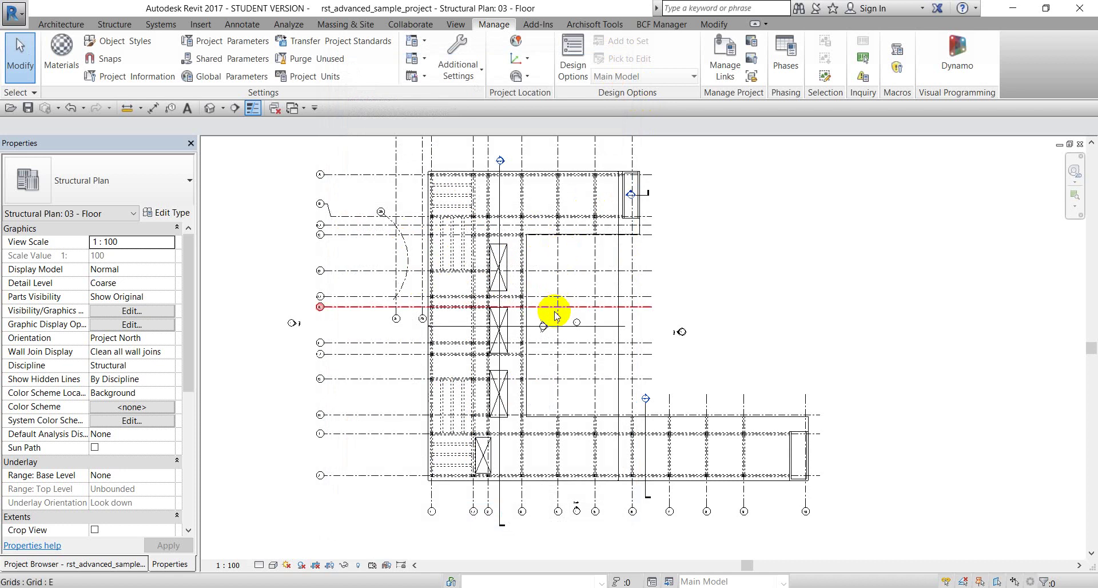
# Step: Start a structural wall, check the endpoint snap at the floor slab's corner near grid A, and cancel the command
pyautogui.scroll(2, 304, 152)
pyautogui.scroll(2, 441, 179)
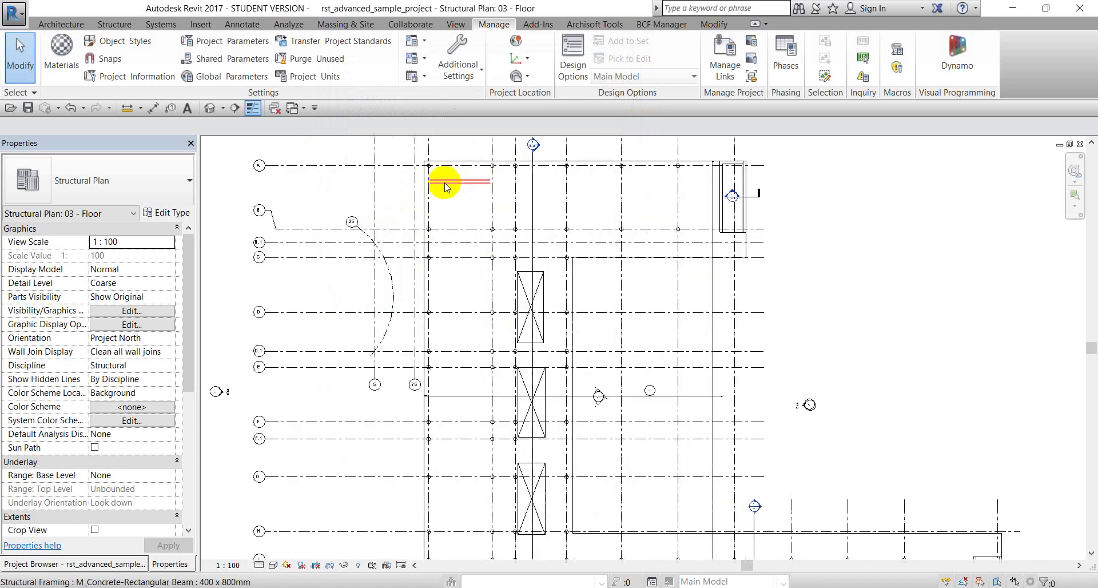
pyautogui.moveTo(441, 179); pyautogui.dragTo(459, 224, button='middle')
pyautogui.click(115, 24)
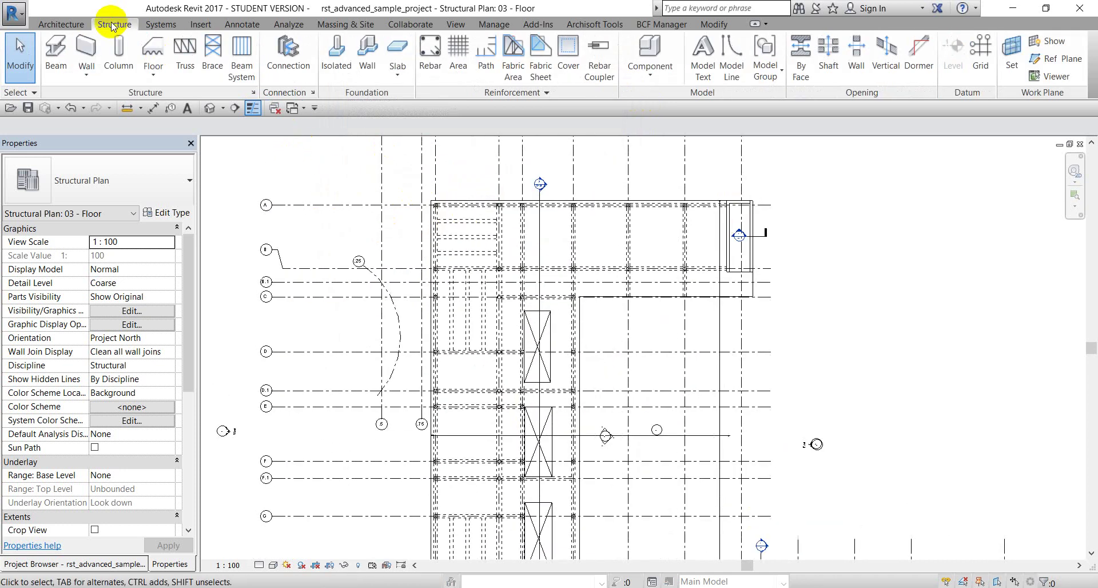
pyautogui.click(92, 57)
pyautogui.scroll(3, 417, 197)
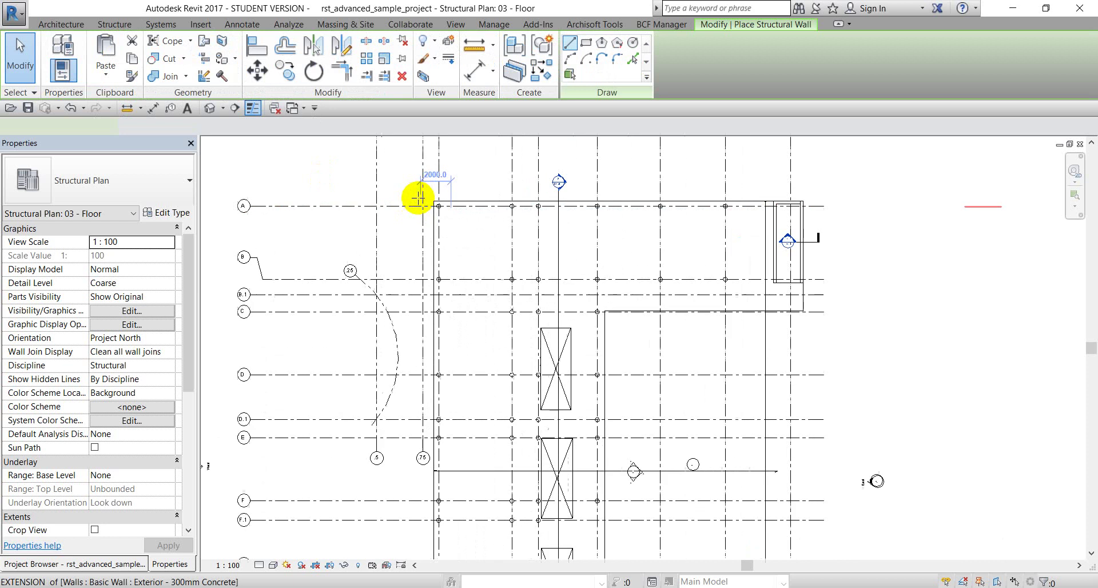
pyautogui.scroll(2, 454, 206)
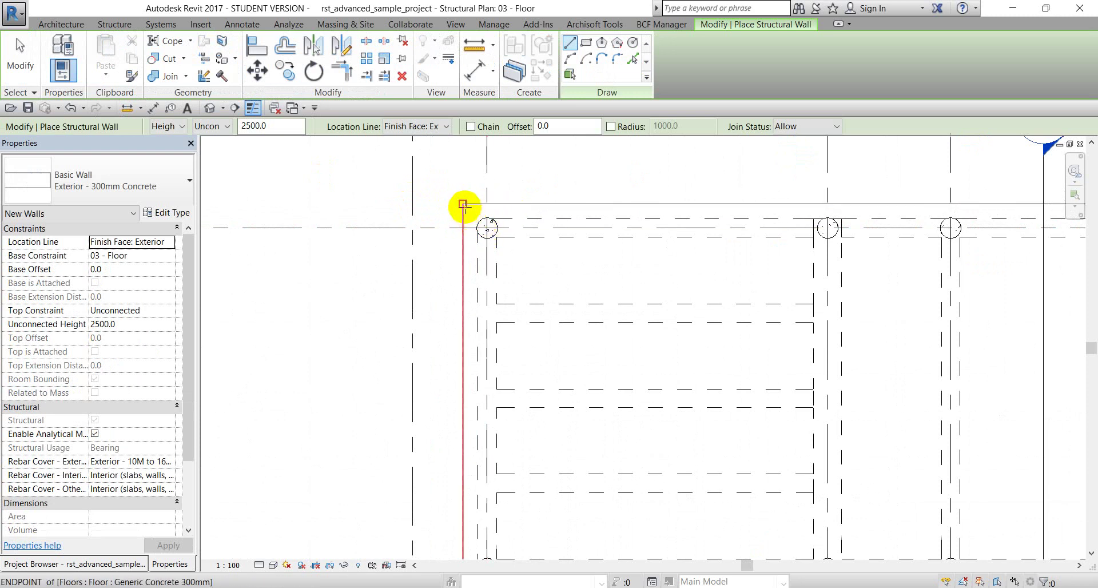
pyautogui.scroll(-4, 460, 234)
pyautogui.press('Escape')
pyautogui.press('Escape')
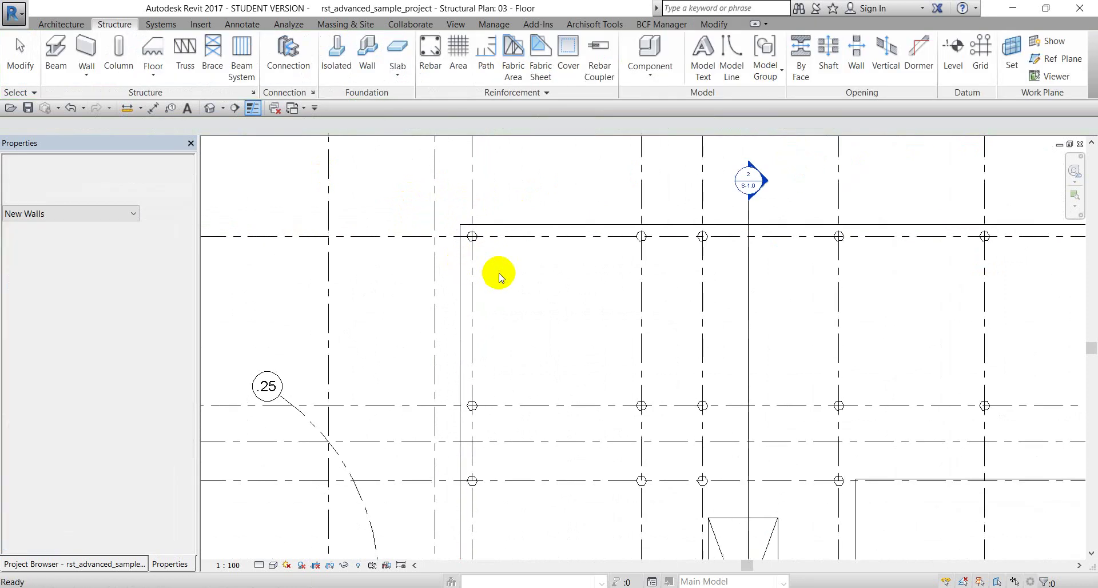
# Step: Switch to the Revit Structure BIM Modelling presentation in PowerPoint, at the Object Snaps slide
pyautogui.scroll(-3, 499, 274)
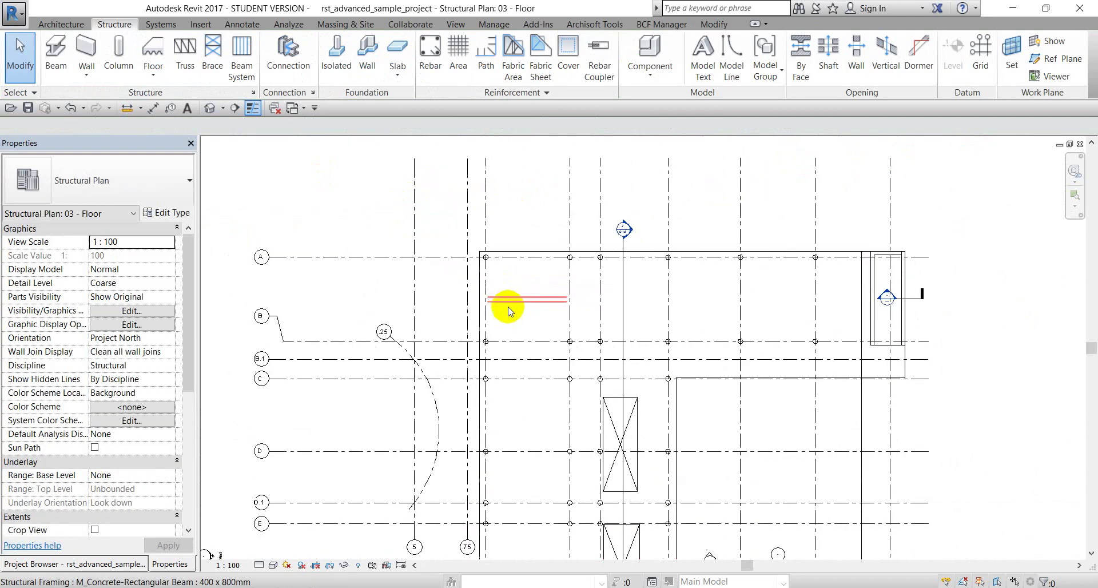
pyautogui.moveTo(509, 308); pyautogui.dragTo(438, 241, button='middle')
pyautogui.click(426, 587)
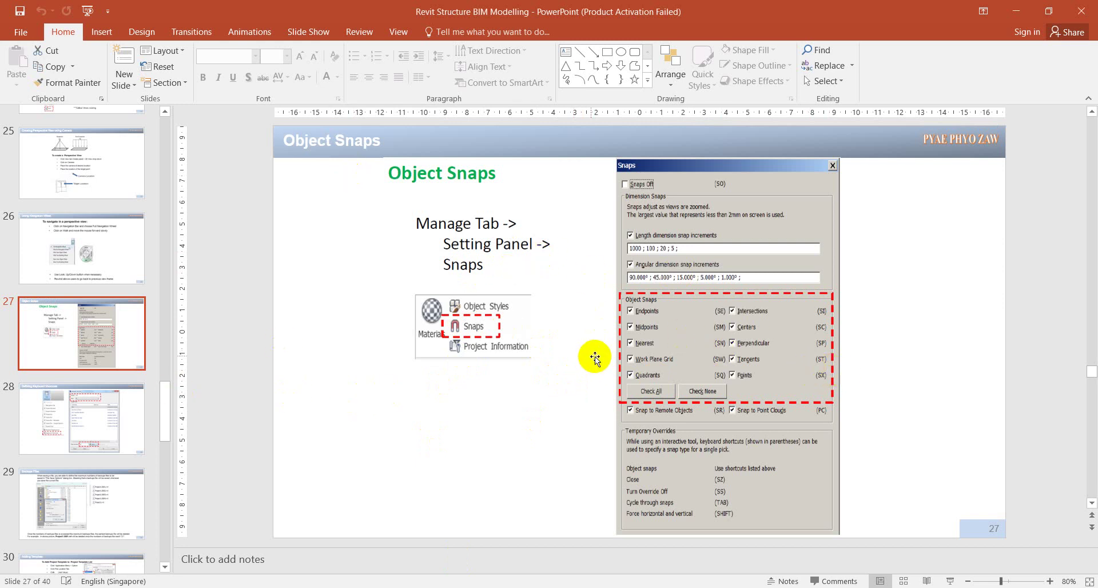
# Step: Show the Defining Keyboard Shortcuts slide in the presentation and switch to the 03 - Floor plan in Revit
pyautogui.click(84, 405)
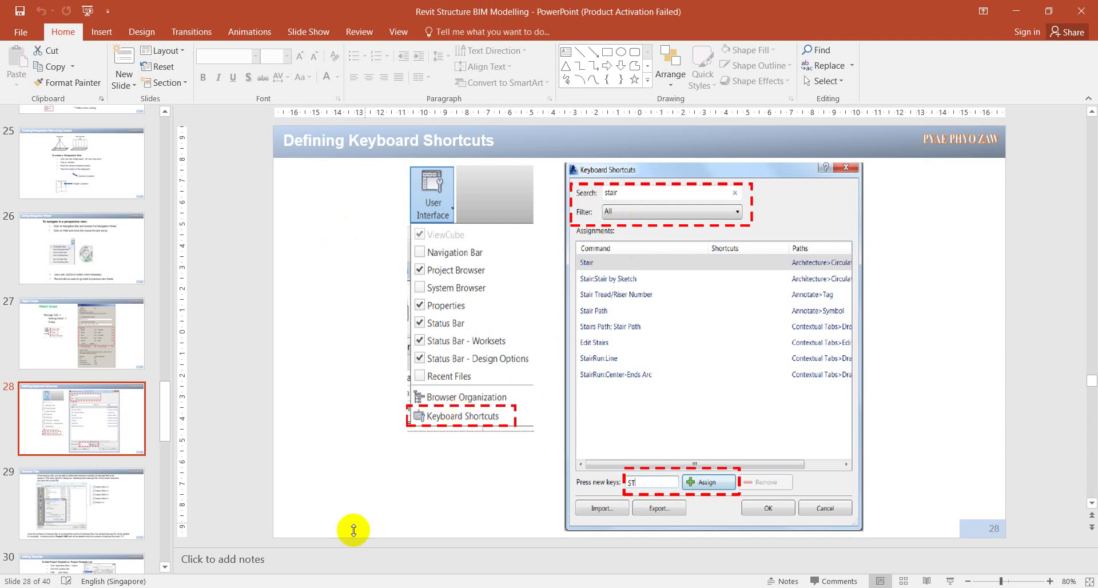
pyautogui.click(251, 586)
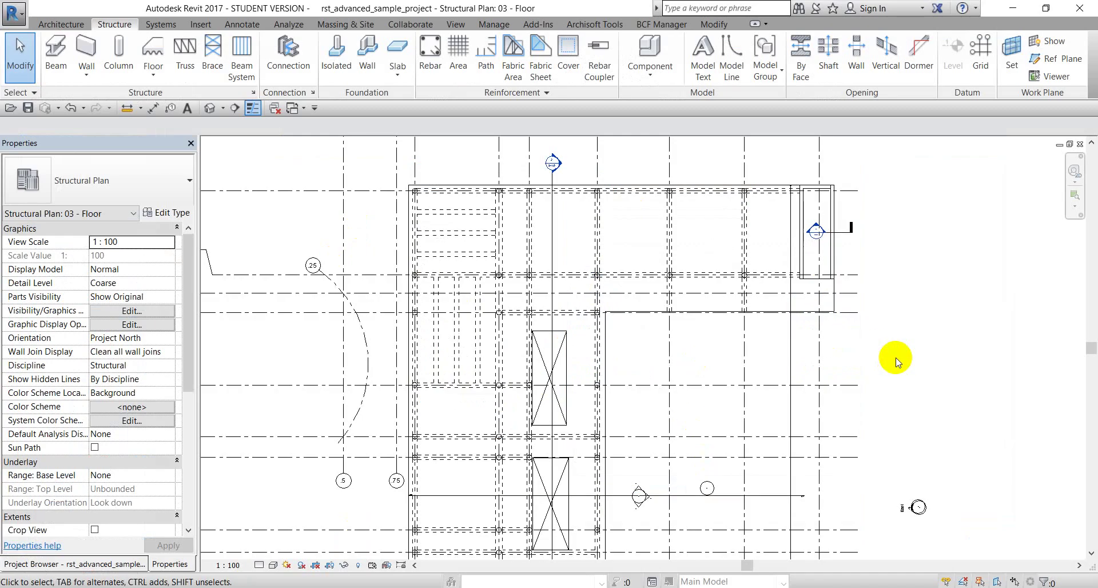
pyautogui.scroll(-2, 895, 362)
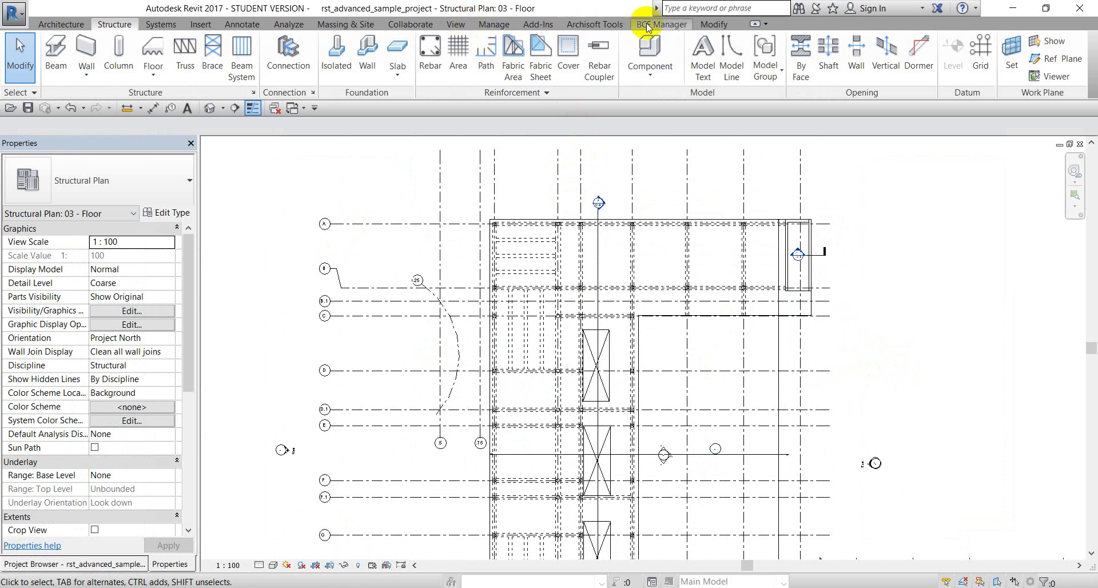
# Step: Open the keyboard shortcuts list, enlarge its dialog to check the shortcuts of the Properties command, and close it without changes
pyautogui.click(455, 24)
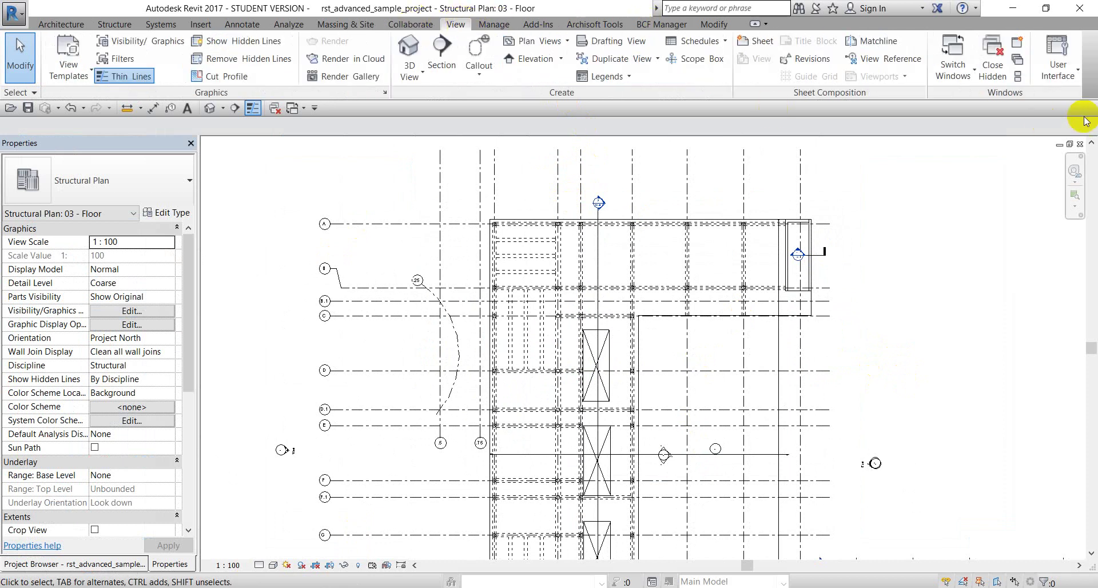
pyautogui.click(1076, 76)
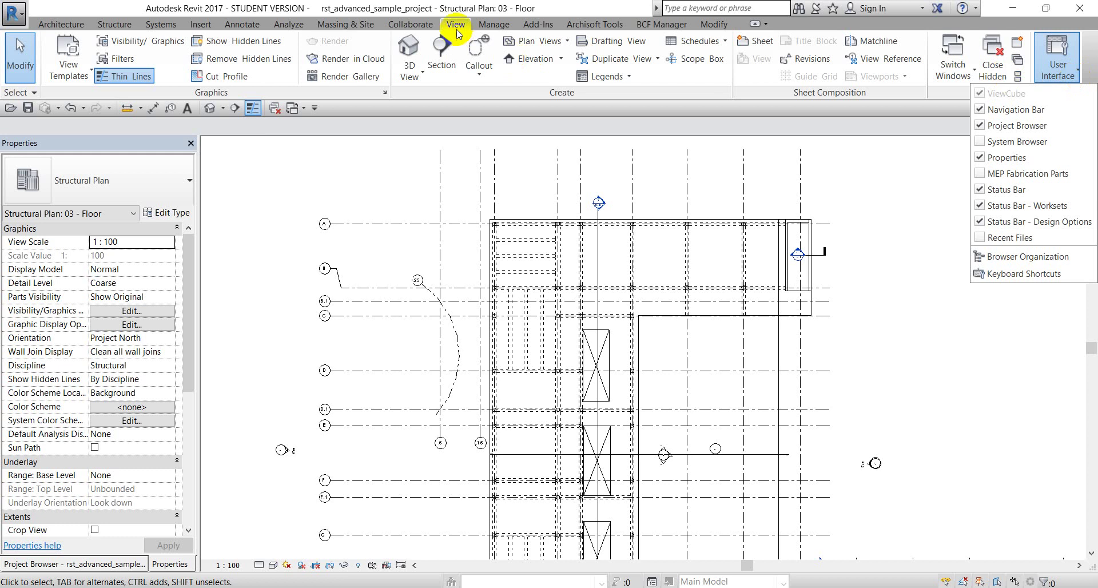
pyautogui.click(1008, 274)
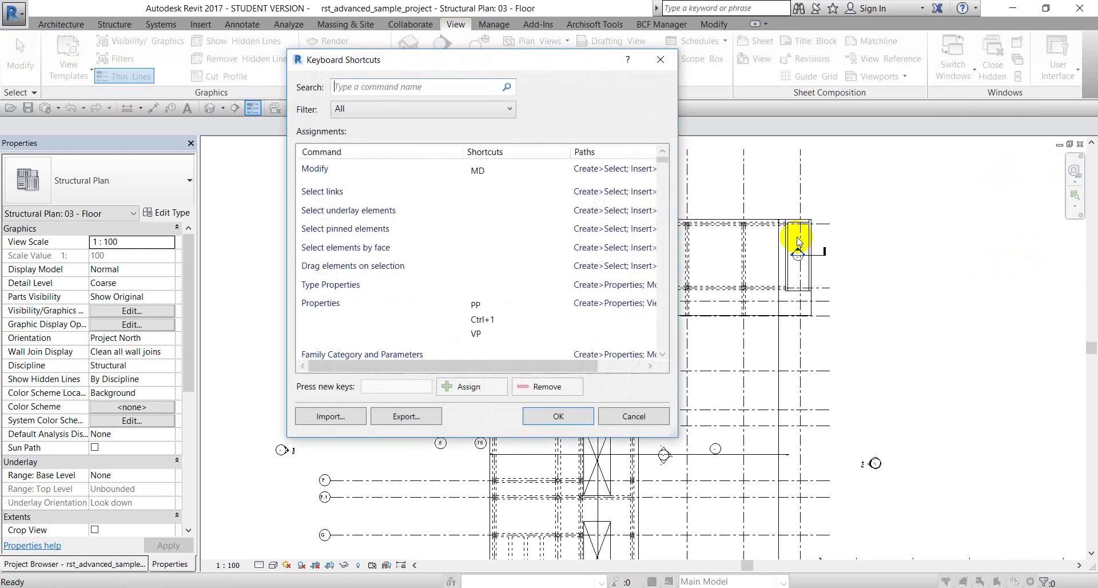
pyautogui.moveTo(510, 70); pyautogui.dragTo(588, 78)
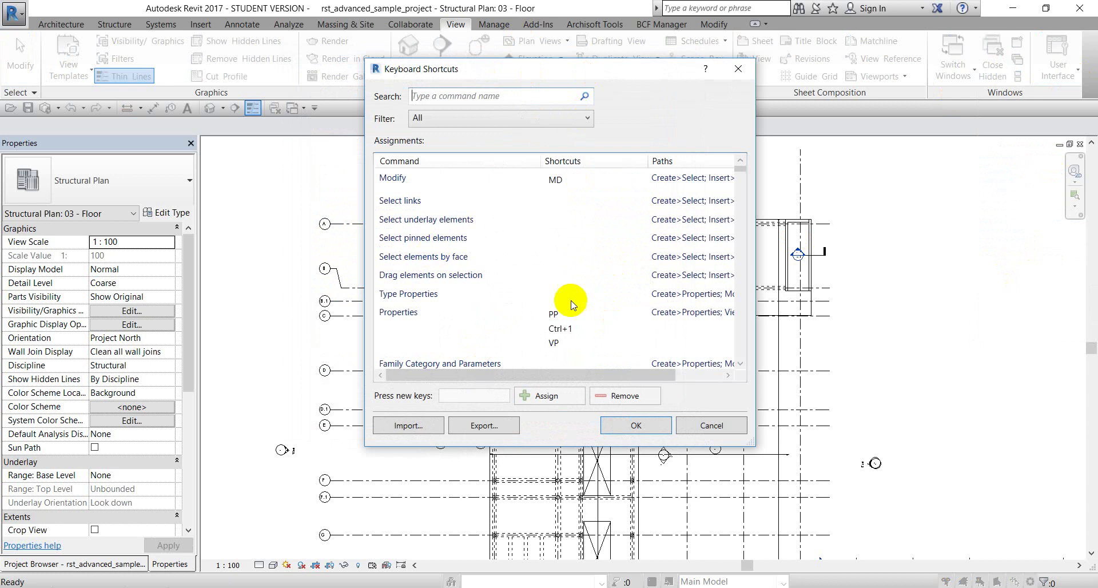
pyautogui.moveTo(752, 445); pyautogui.dragTo(874, 518)
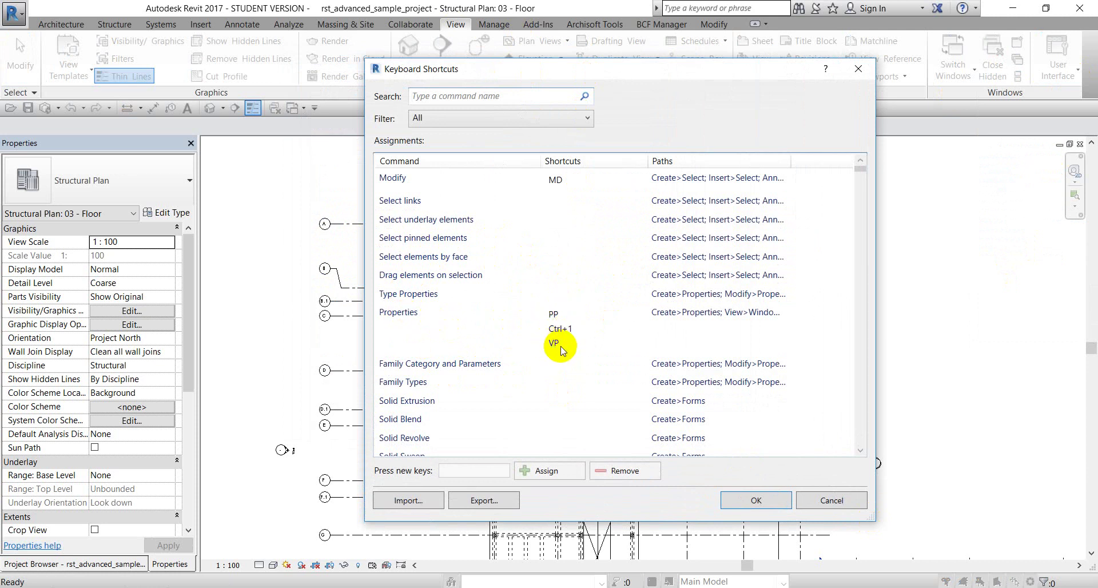
pyautogui.click(831, 500)
# Step: Test the PP shortcut by closing the Properties palette and reopening it three times
pyautogui.click(191, 143)
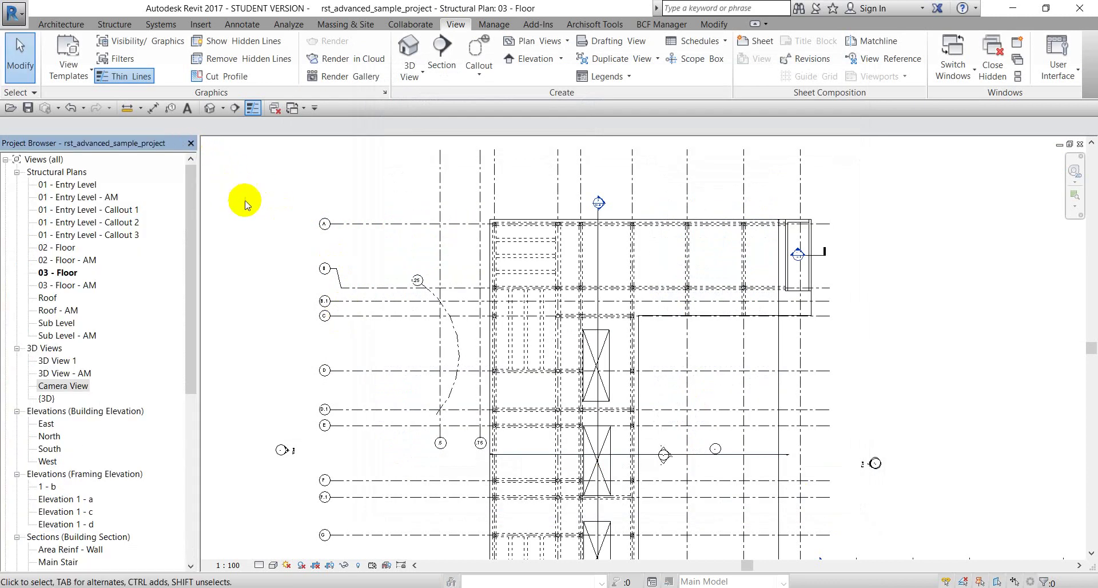
pyautogui.press('p')
pyautogui.press('p')
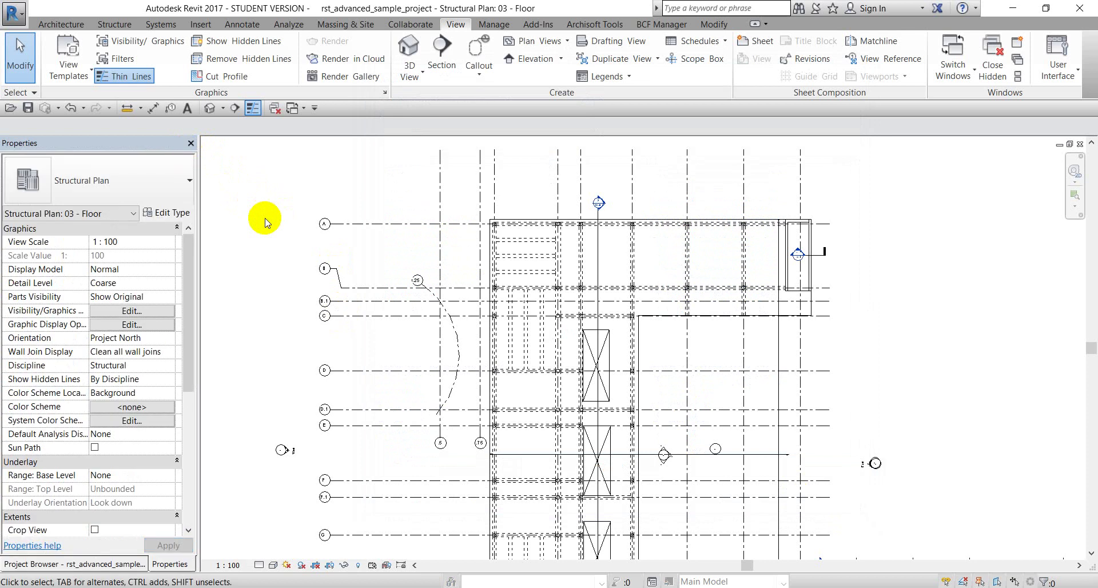
pyautogui.click(191, 143)
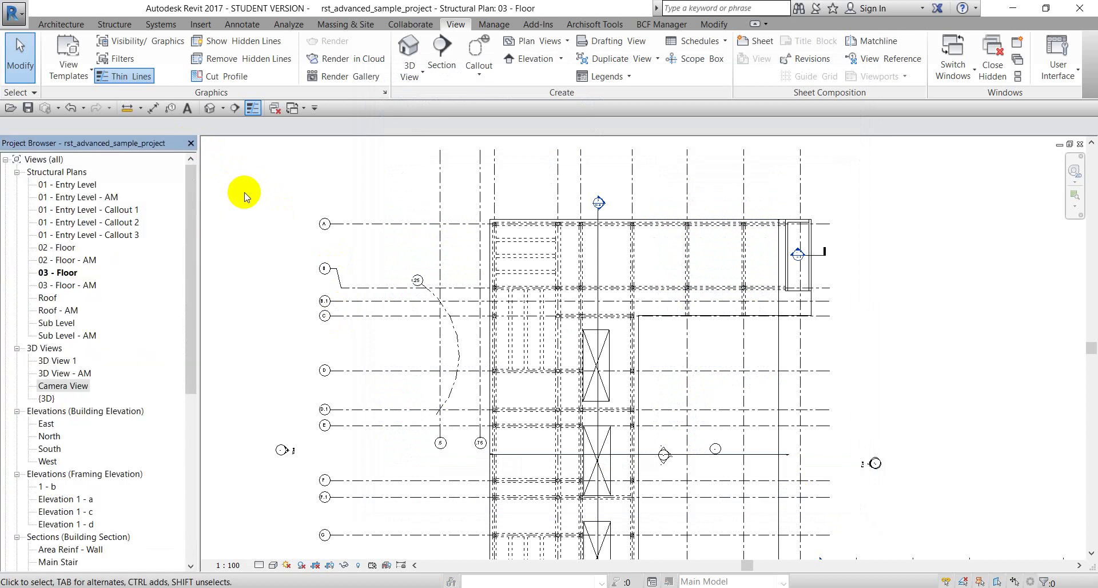
pyautogui.press('p')
pyautogui.press('p')
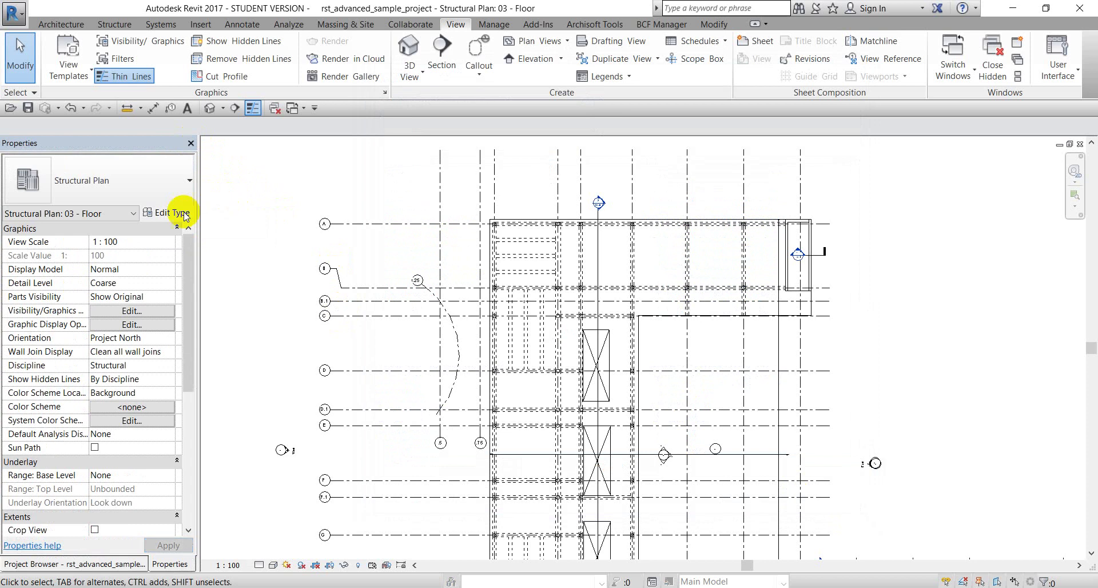
pyautogui.click(191, 144)
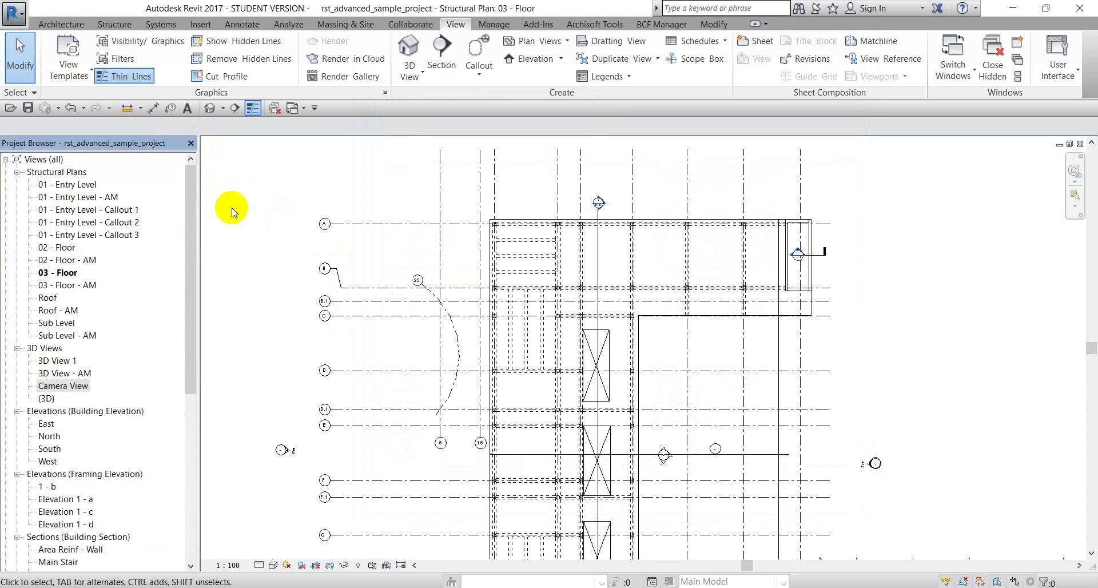
pyautogui.press('p')
pyautogui.press('p')
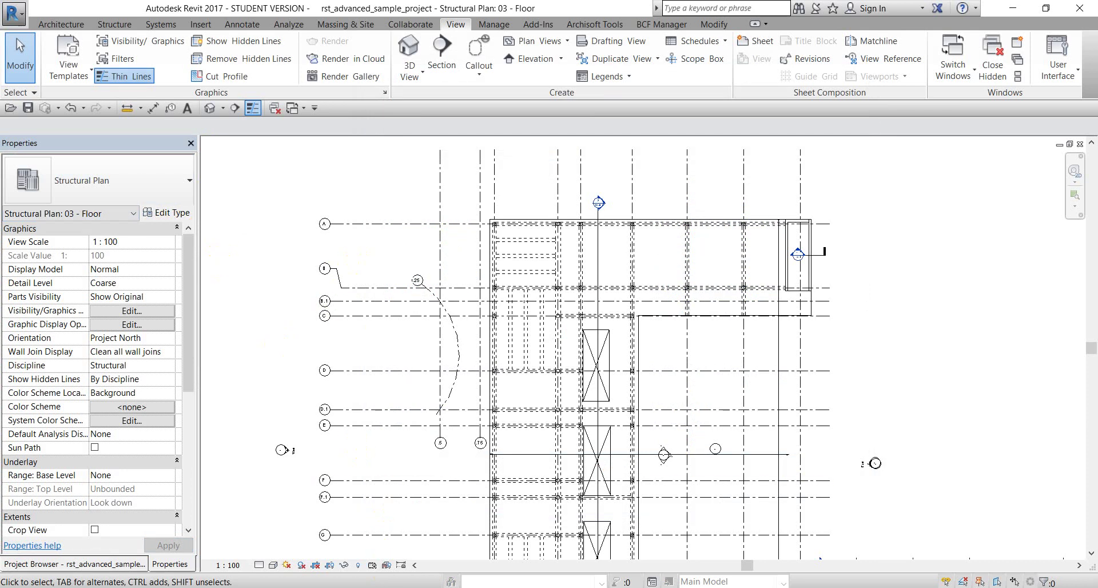
# Step: Search the keyboard shortcuts for "Colu" to check the Structural Column shortcut, close the list, and view the structure tools
pyautogui.click(1059, 74)
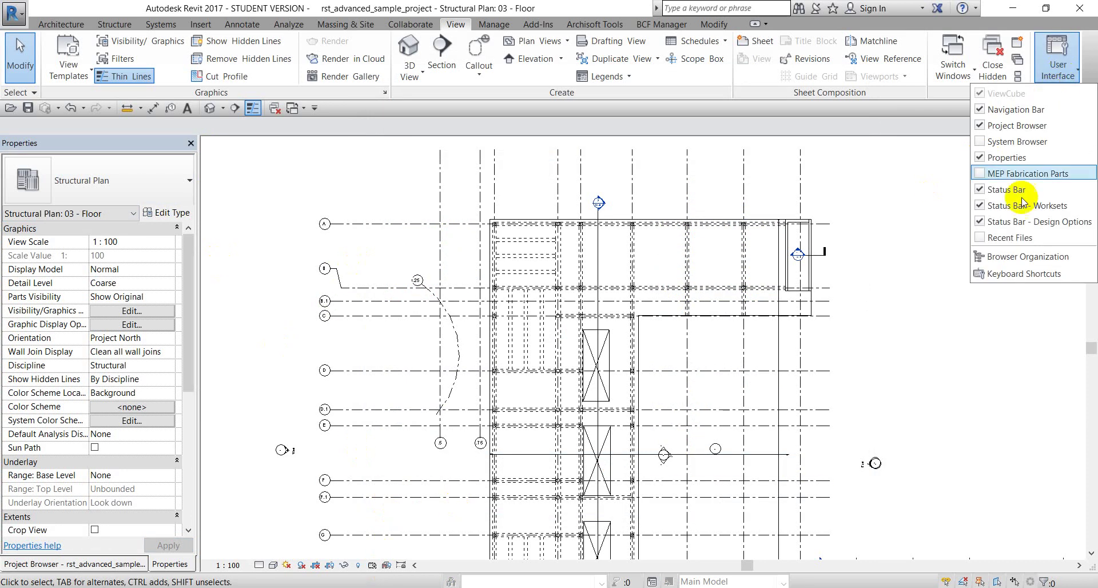
pyautogui.click(1005, 270)
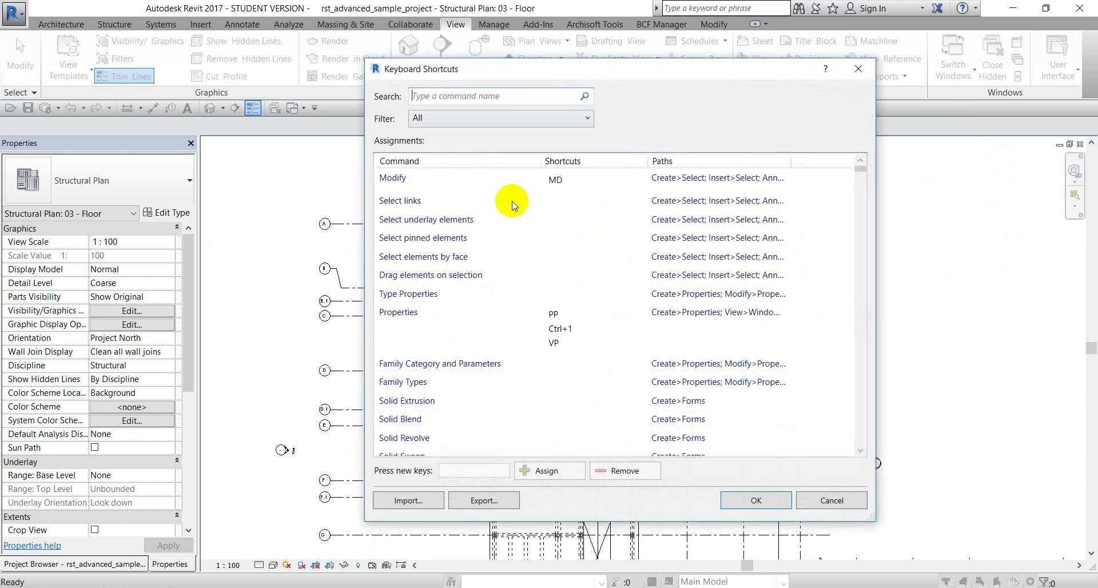
pyautogui.scroll(-7, 448, 387)
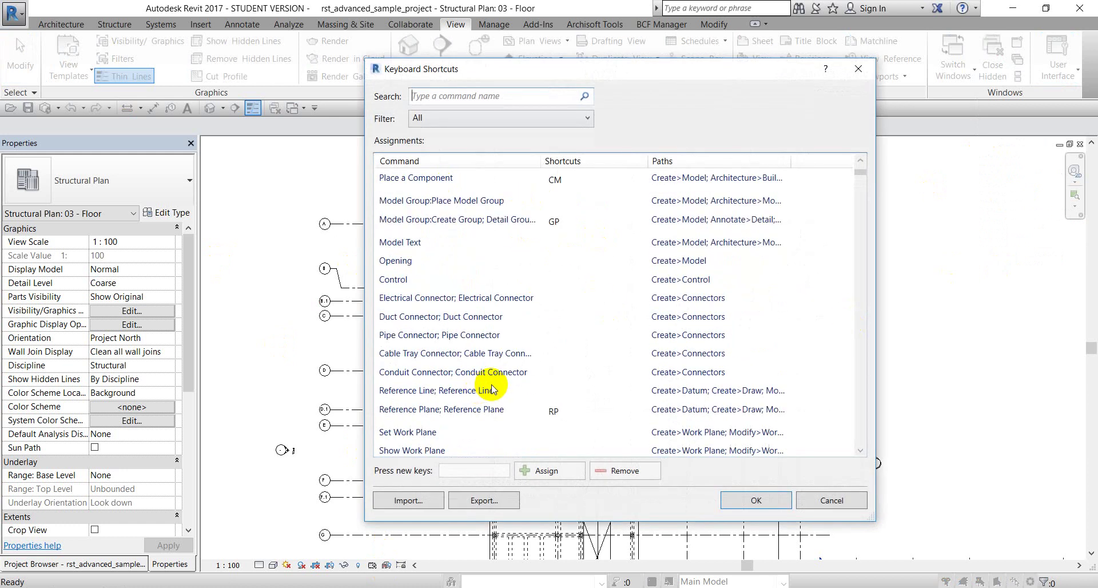
pyautogui.scroll(4, 422, 385)
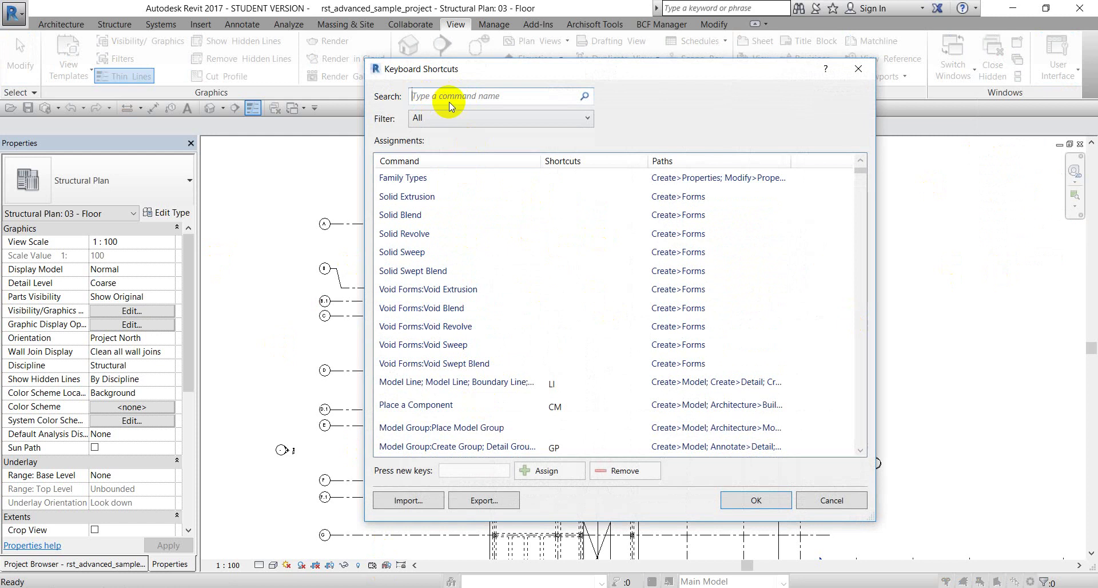
pyautogui.write('Colu')
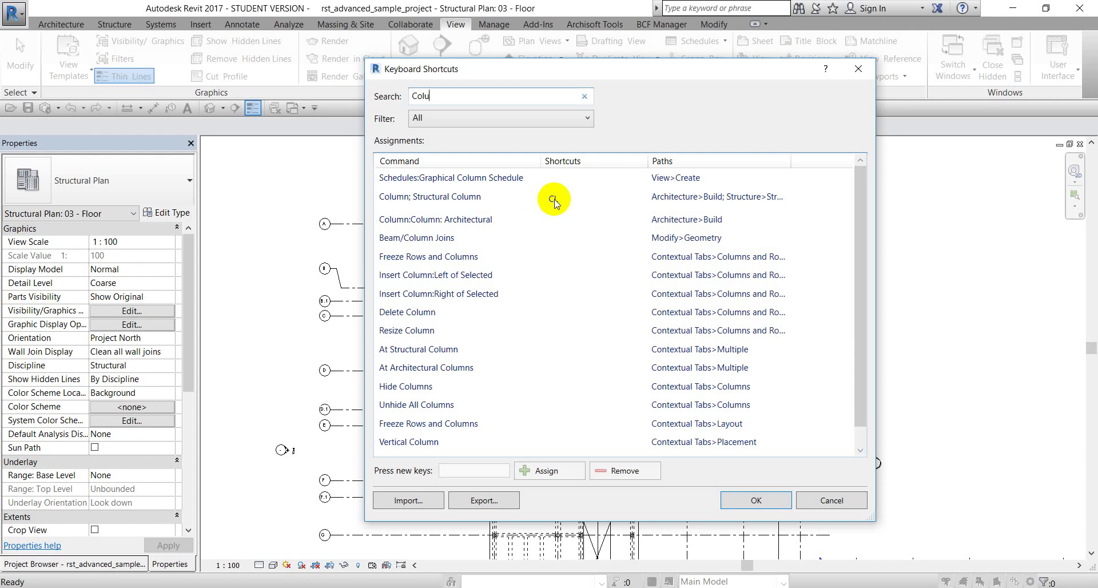
pyautogui.click(858, 69)
pyautogui.click(121, 24)
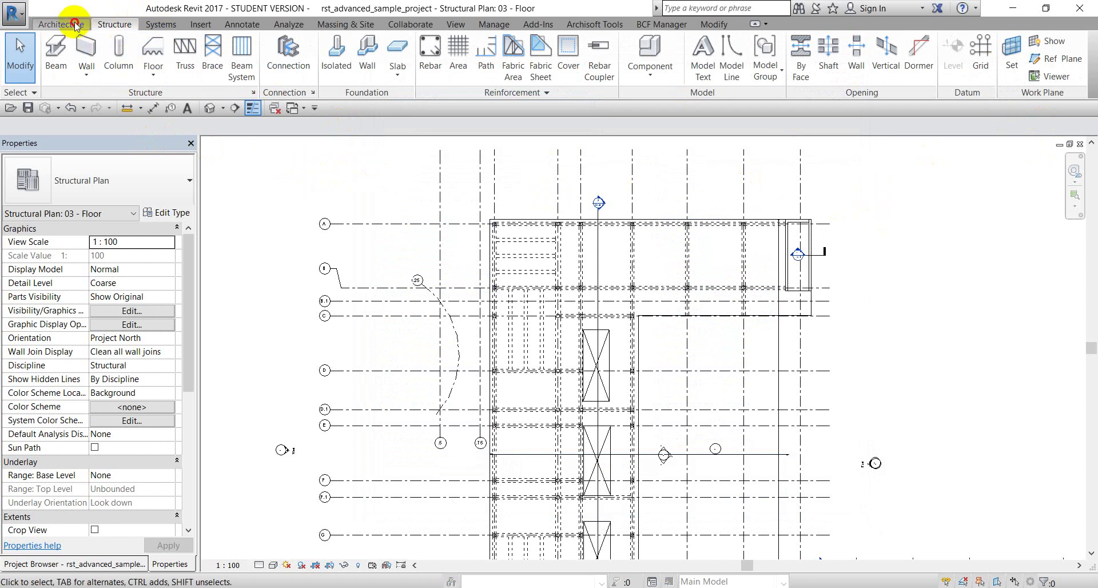
pyautogui.click(117, 23)
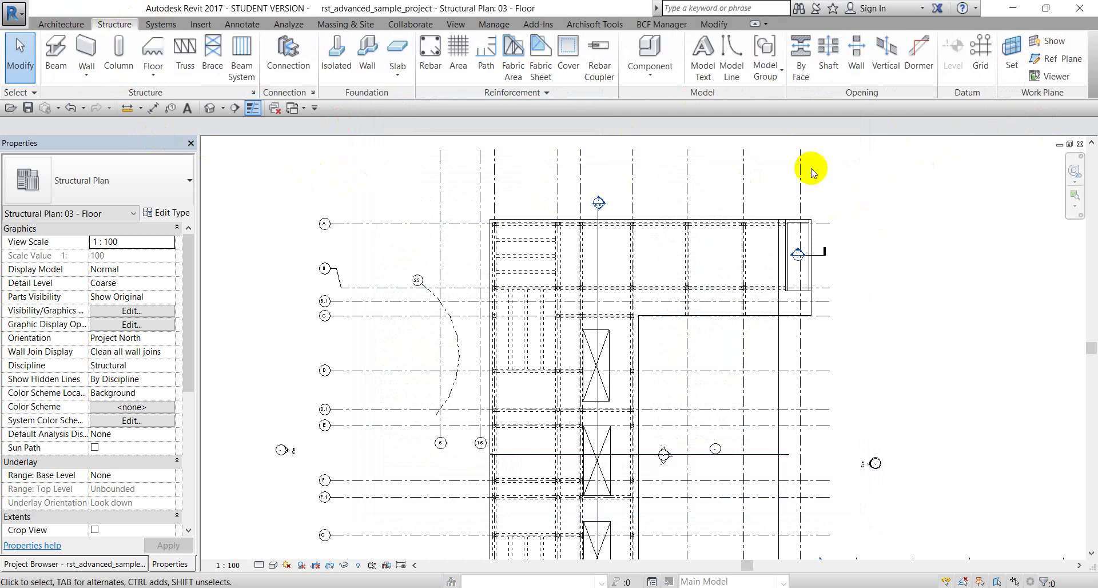
# Step: Reopen the keyboard shortcuts list and look through the commands for one without a shortcut
pyautogui.click(455, 24)
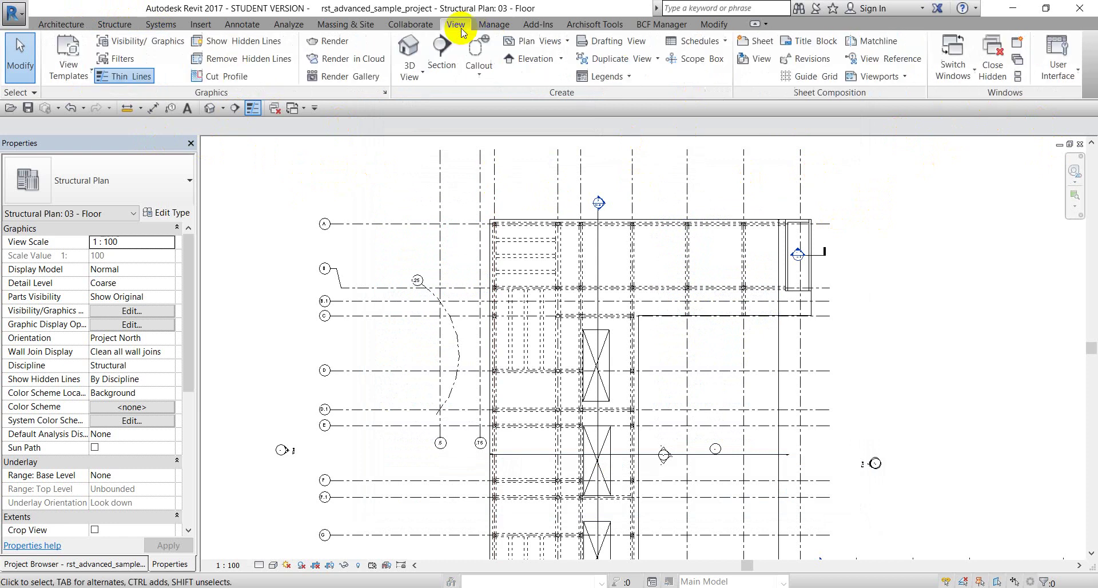
pyautogui.click(1059, 86)
pyautogui.click(1005, 276)
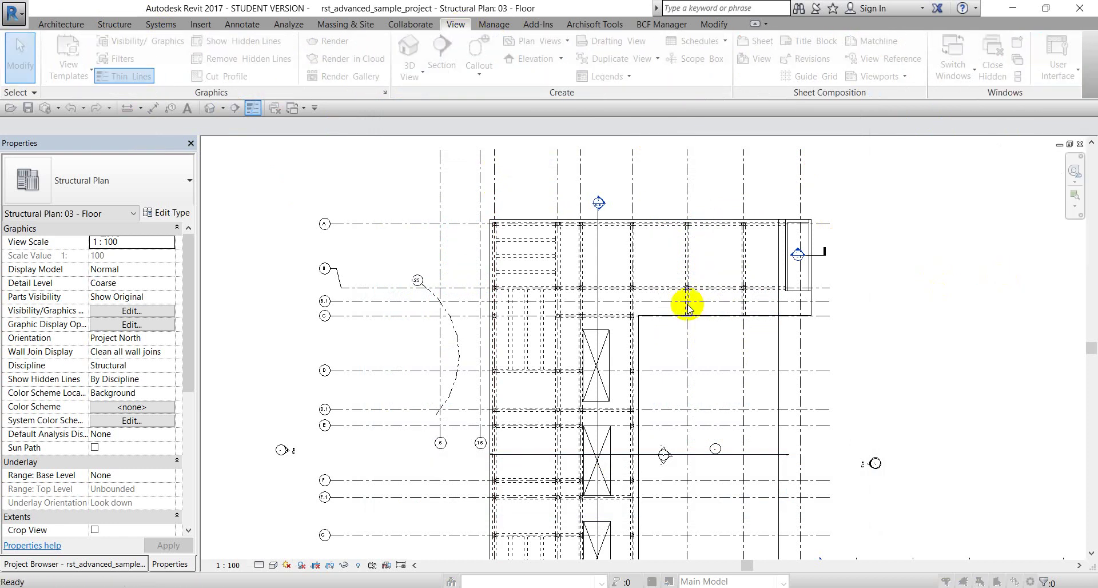
pyautogui.scroll(-10, 464, 309)
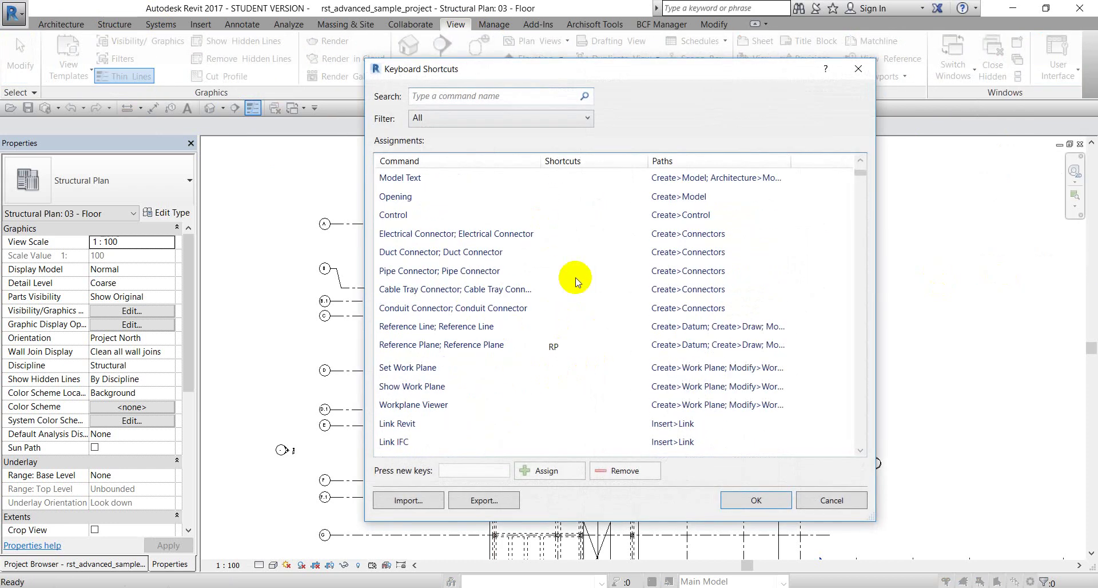
pyautogui.scroll(10, 536, 330)
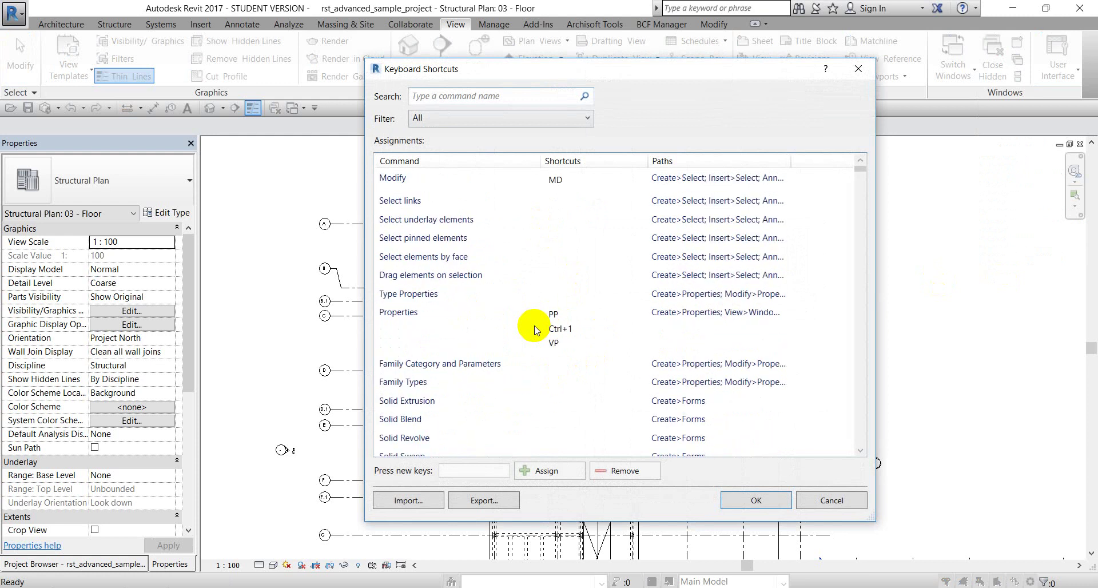
pyautogui.scroll(-2, 429, 303)
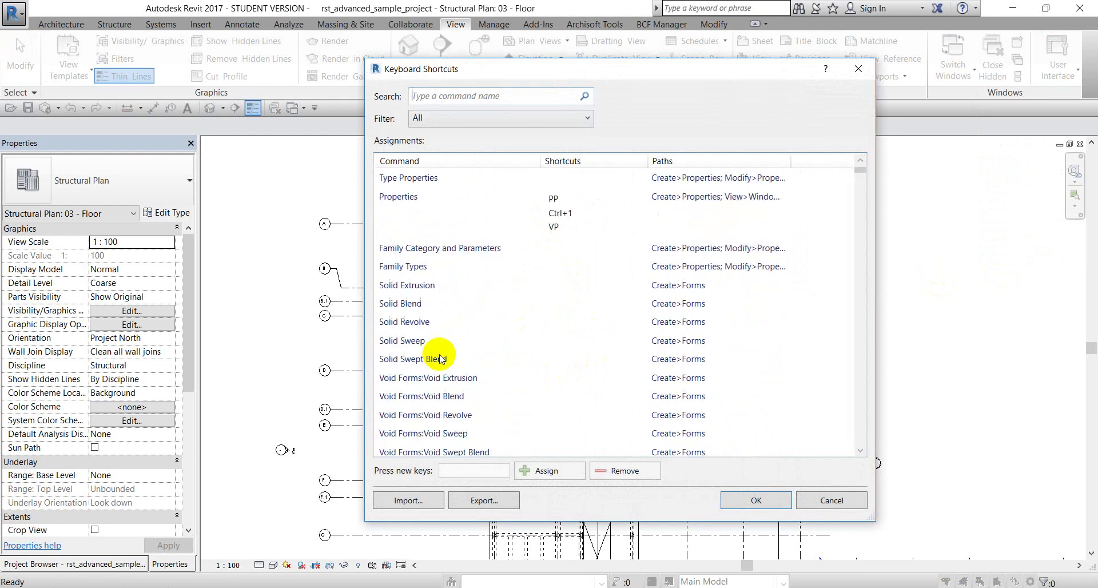
pyautogui.scroll(-3, 447, 382)
# Step: Assign the shortcut OP to the Opening command and remove it again
pyautogui.click(452, 382)
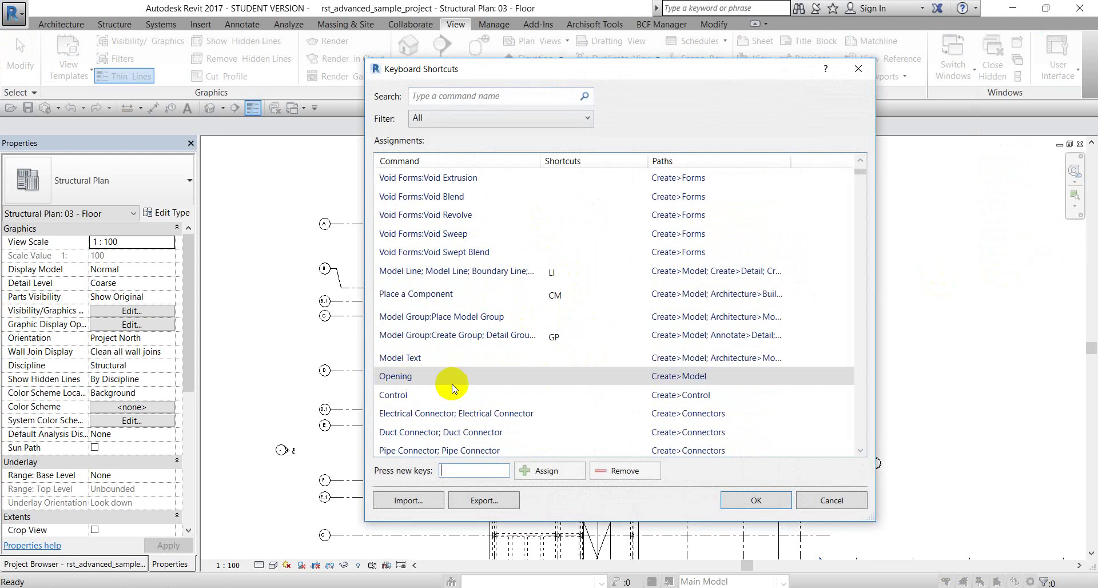
pyautogui.scroll(-1, 418, 384)
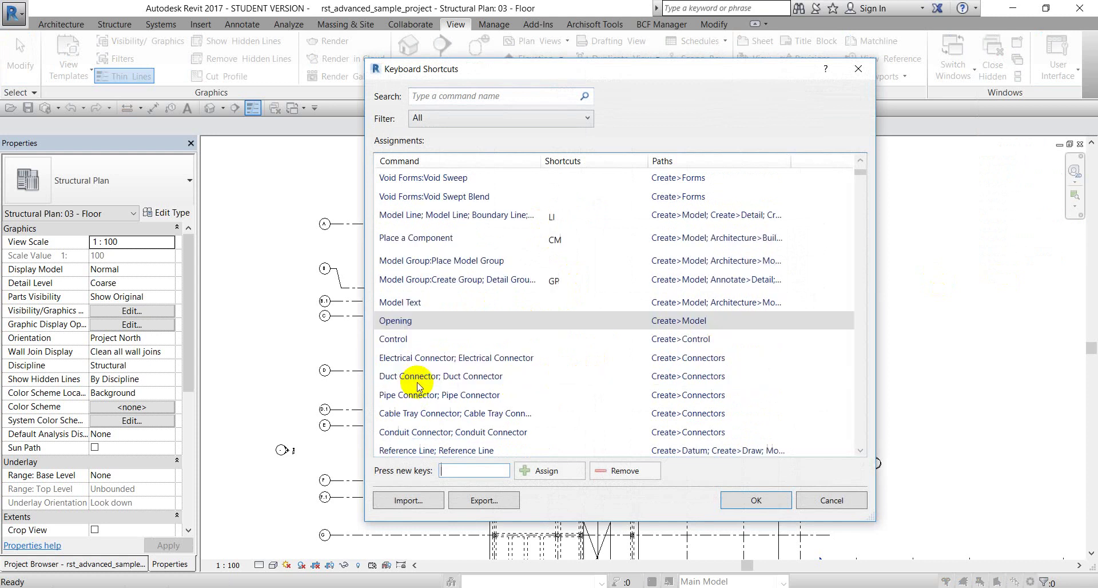
pyautogui.scroll(-1, 418, 385)
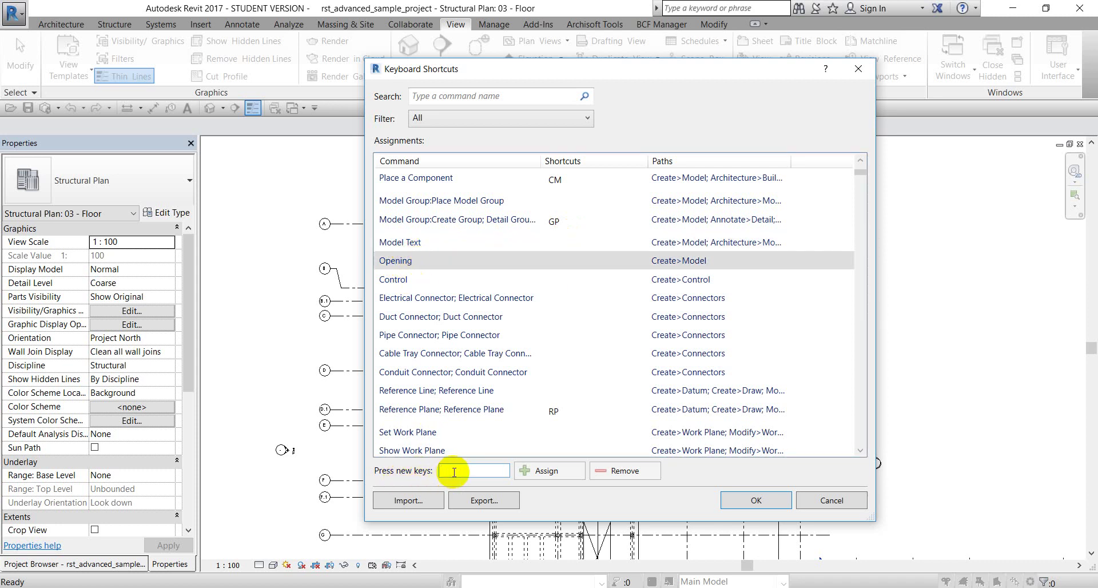
pyautogui.write('OP')
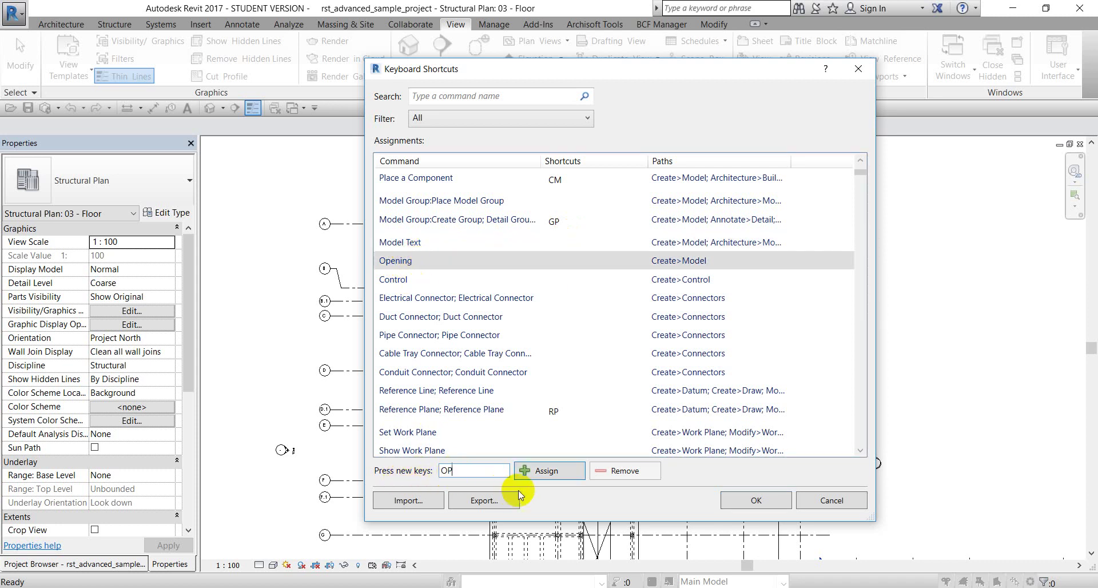
pyautogui.click(530, 470)
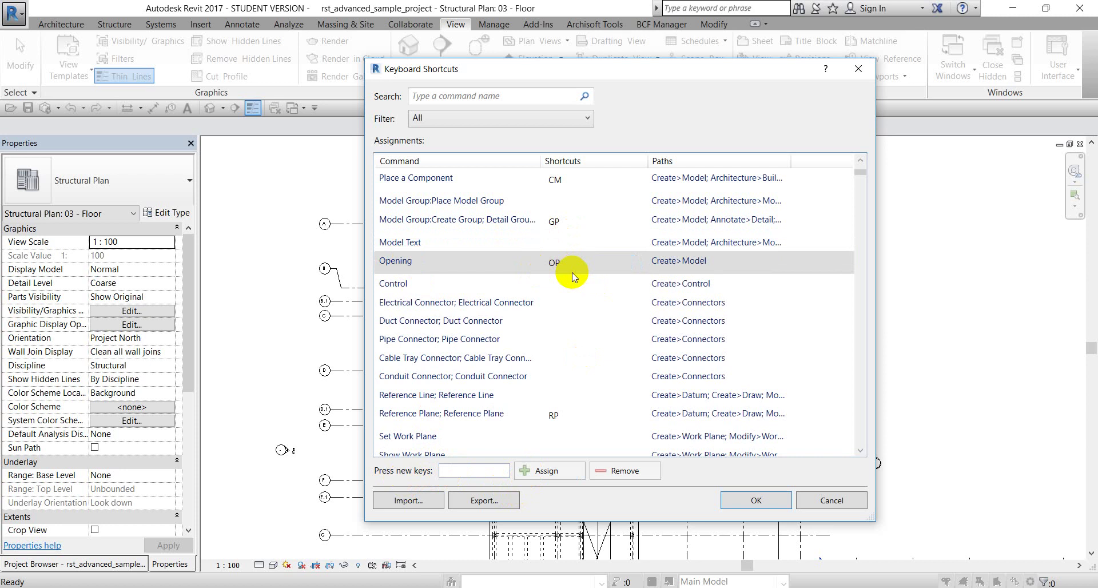
pyautogui.click(554, 269)
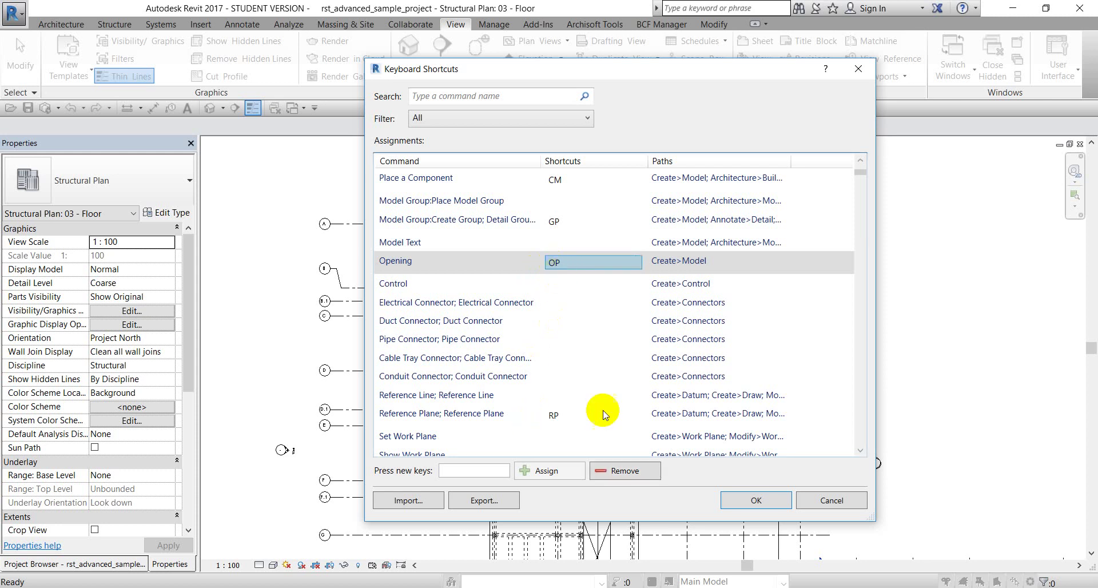
pyautogui.click(612, 471)
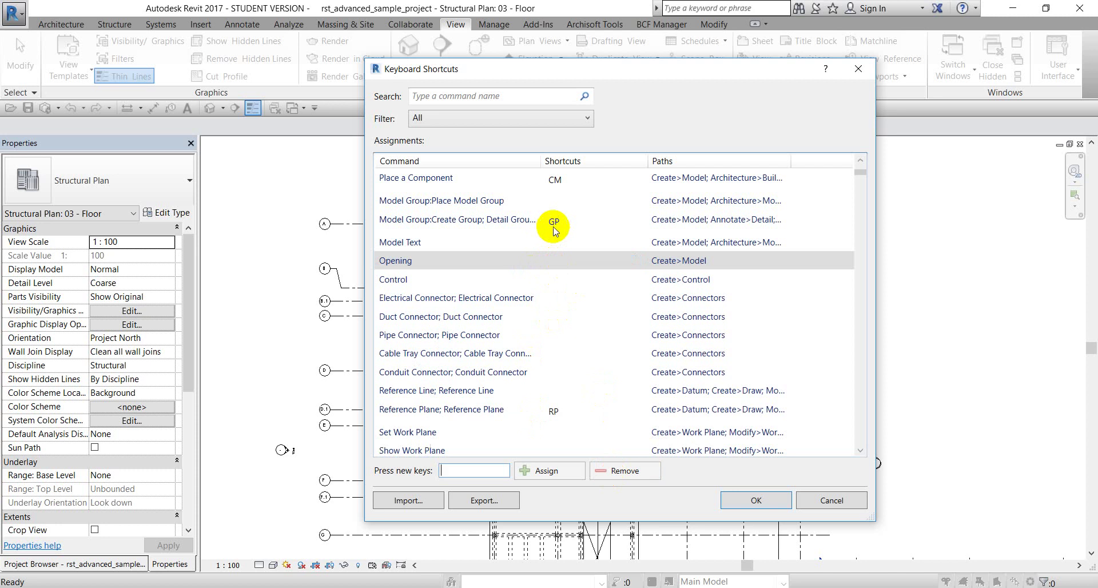
# Step: Try to assign the shortcut GP to the Opening command and cancel the duplicate assignment
pyautogui.click(467, 470)
pyautogui.write('GP')
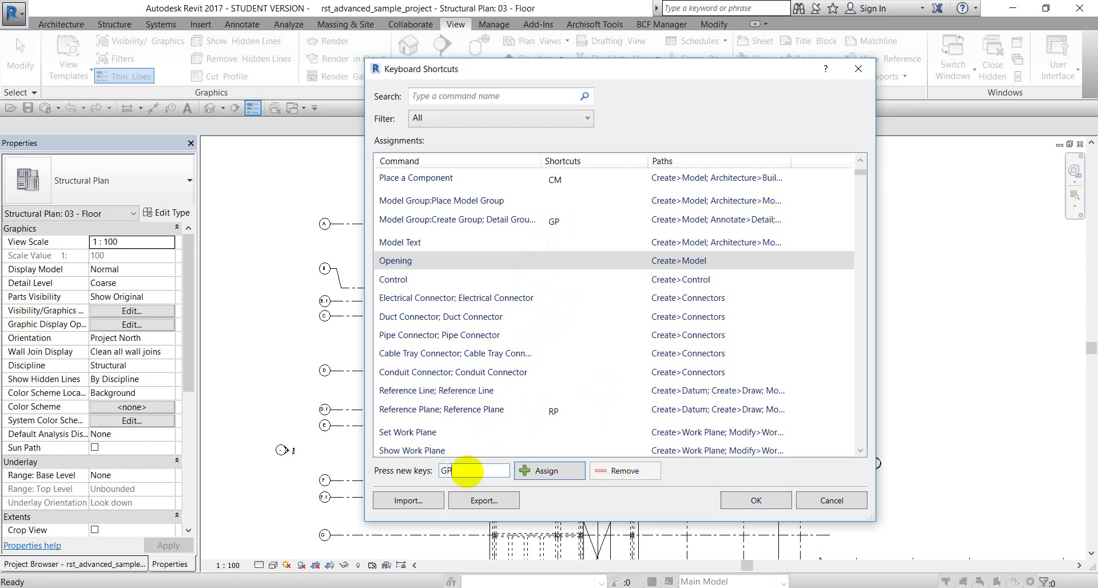
pyautogui.click(550, 474)
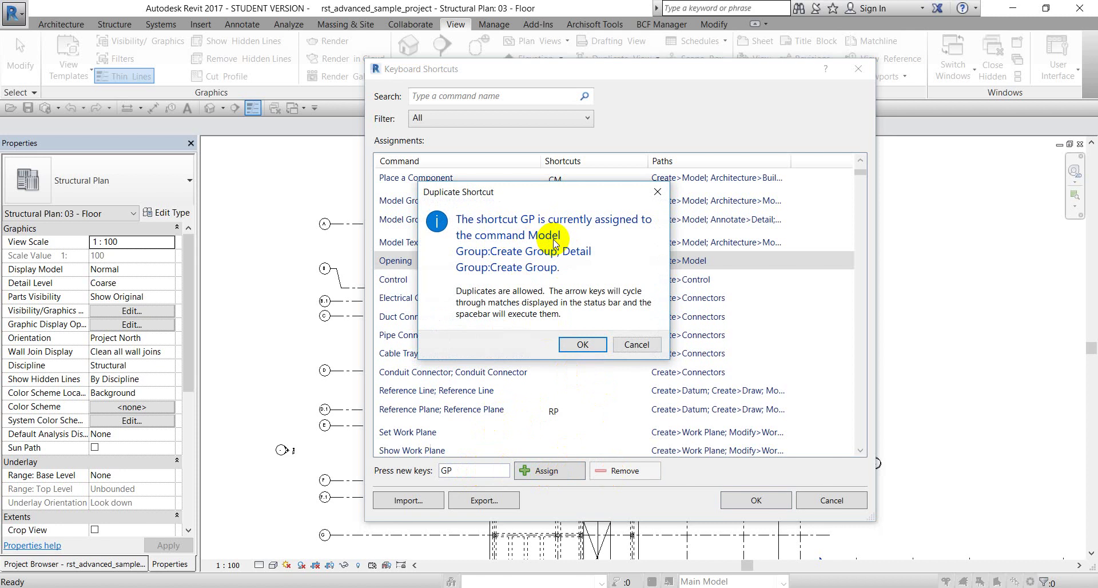
pyautogui.click(629, 344)
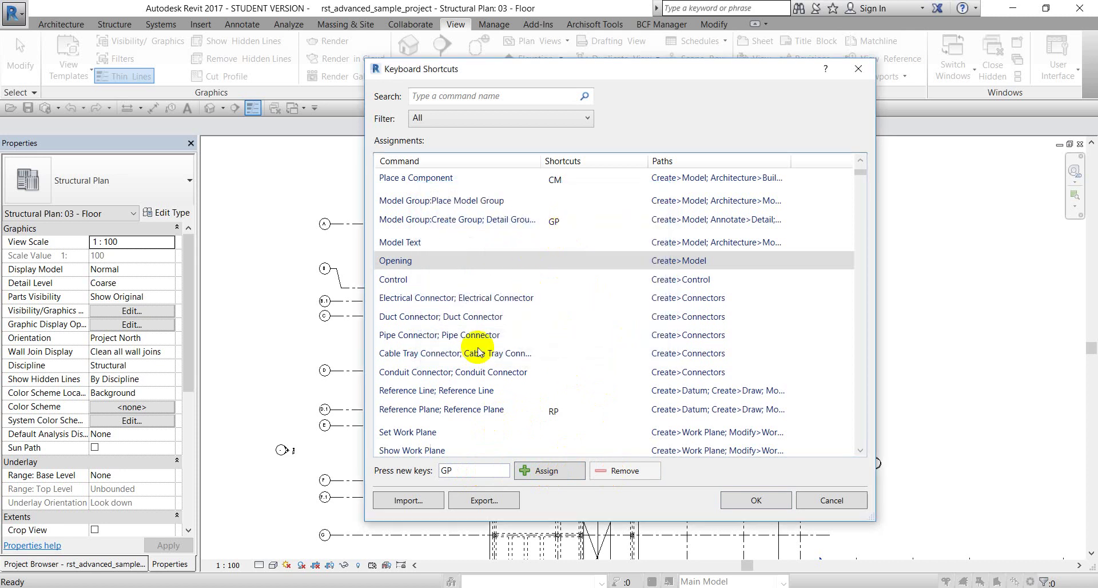
# Step: Assign the shortcut Shift+1 to the Opening command and remove it again
pyautogui.click(440, 472)
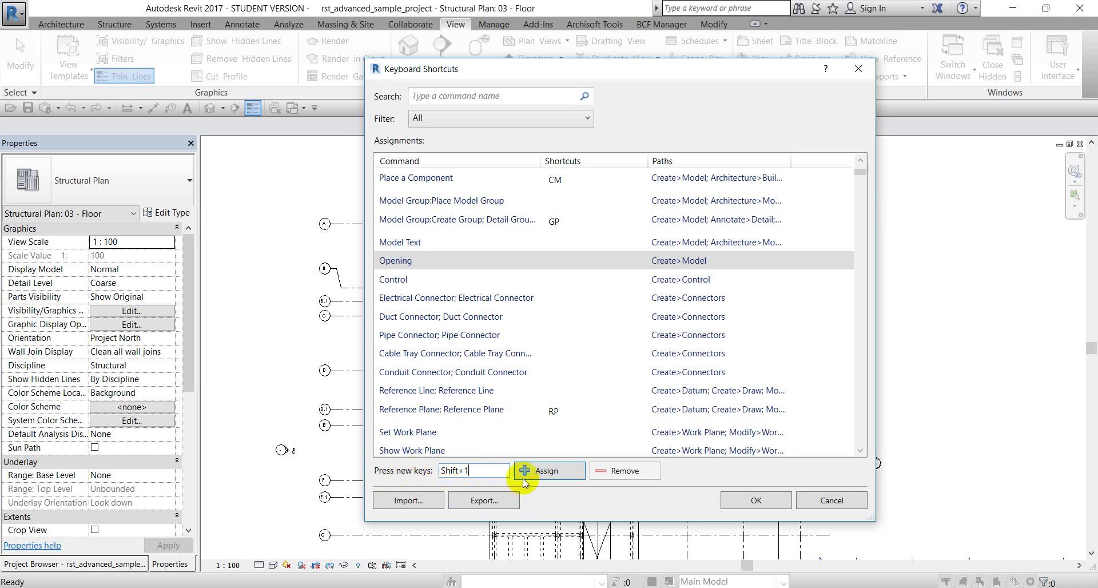
pyautogui.click(540, 473)
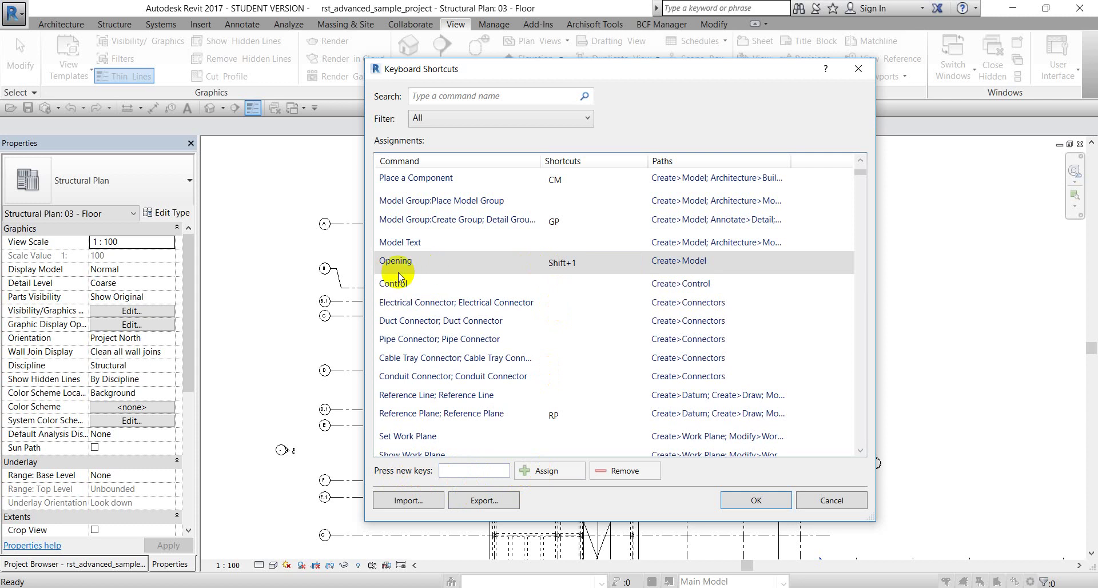
pyautogui.click(566, 268)
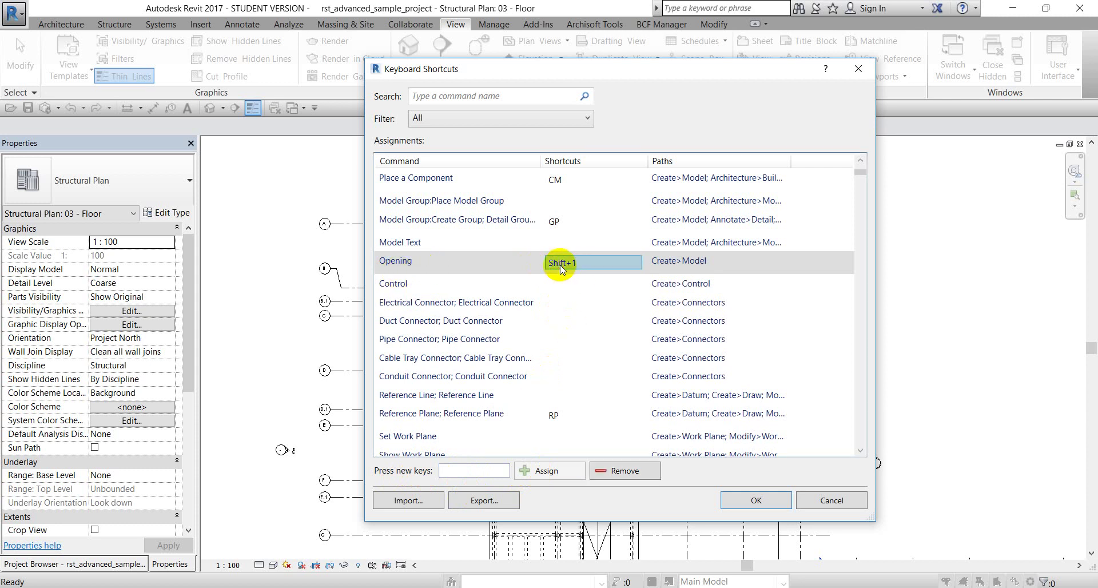
pyautogui.click(614, 471)
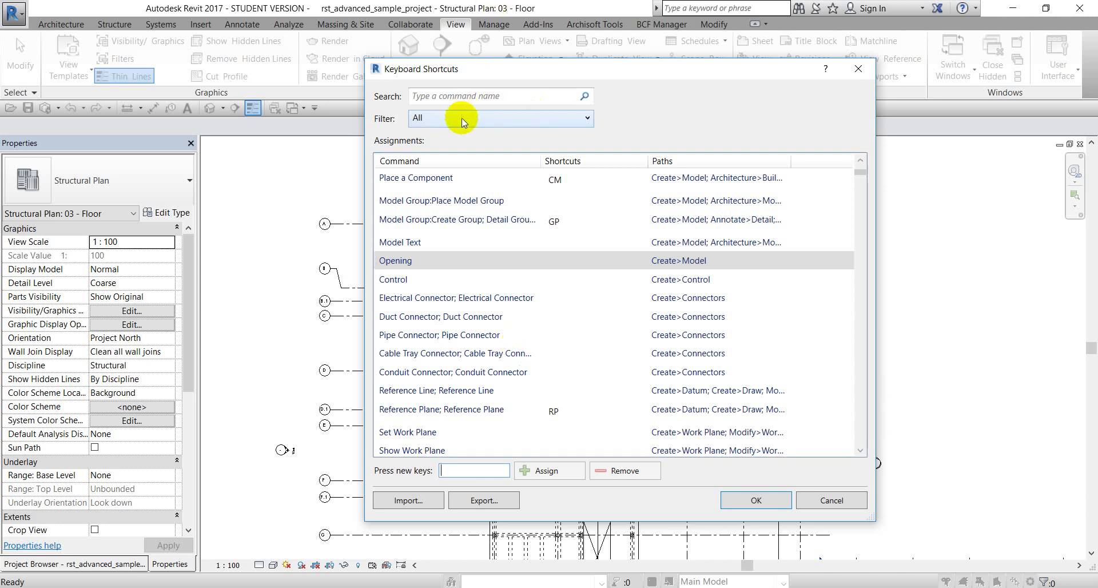
# Step: Search the keyboard shortcuts for "wall", try to assign SW to the Wall: Structural command, and cancel the duplicate
pyautogui.scroll(-3, 570, 395)
pyautogui.click(435, 96)
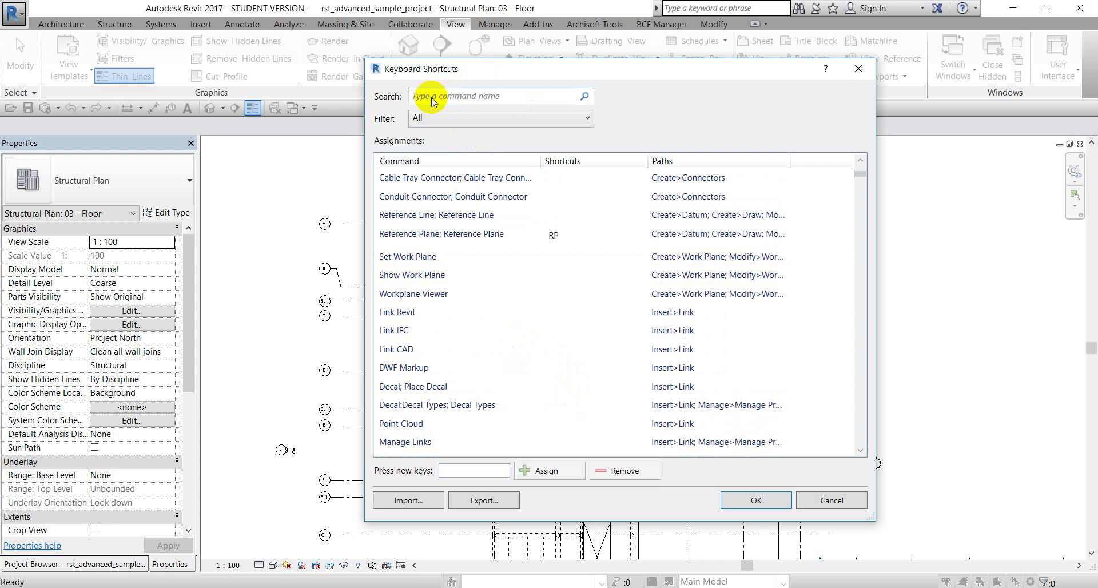
pyautogui.write('wall')
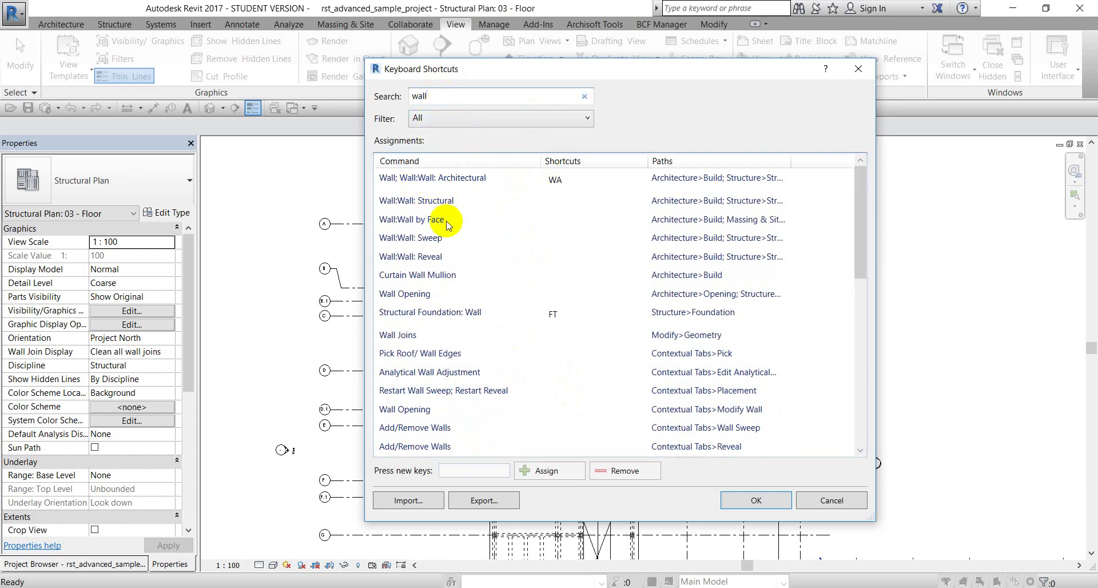
pyautogui.click(446, 204)
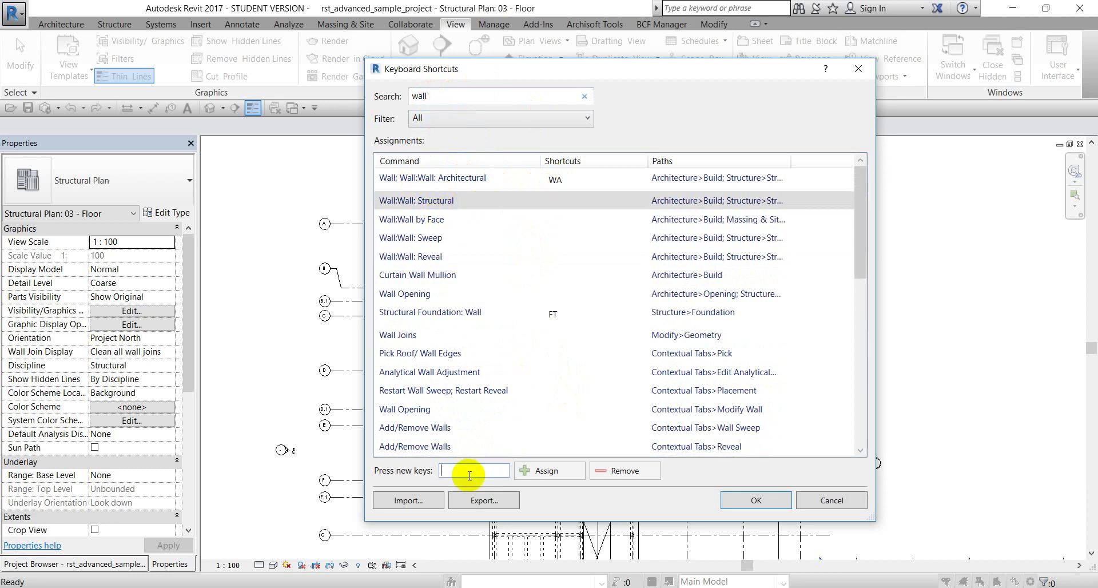
pyautogui.write('SW')
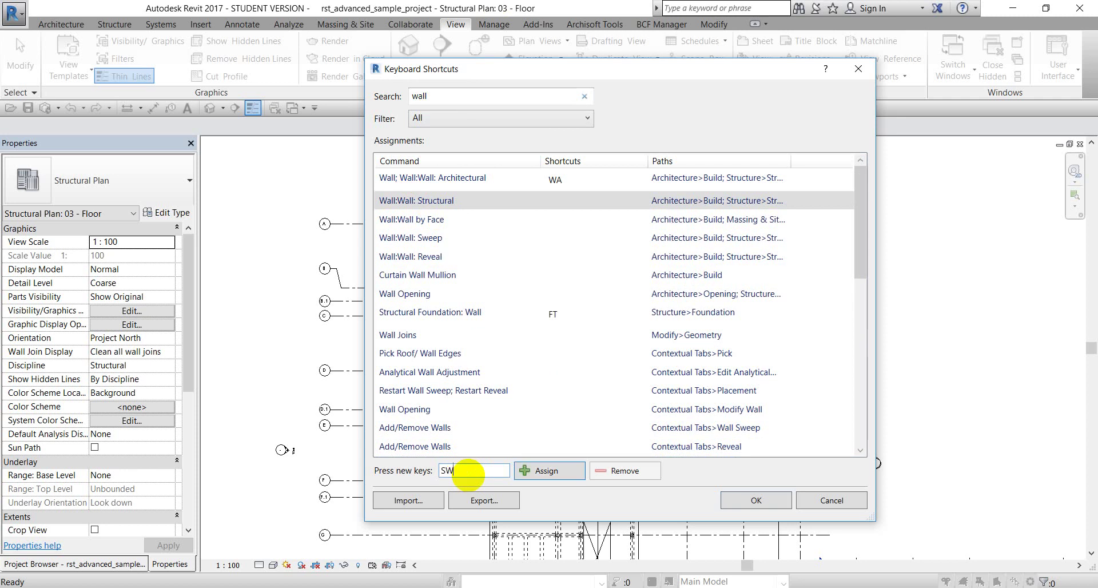
pyautogui.click(550, 471)
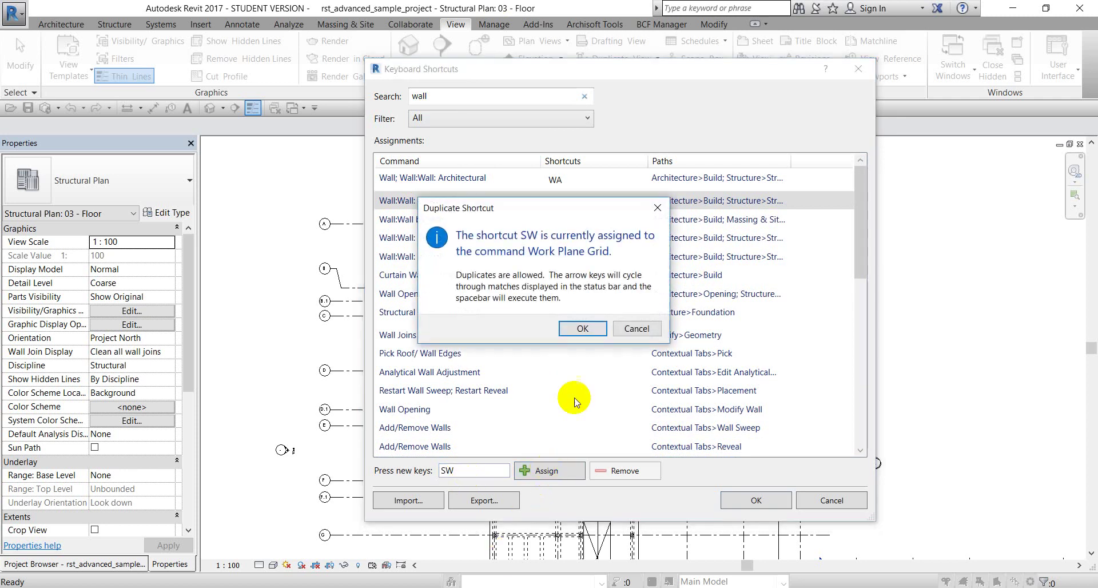
pyautogui.click(633, 326)
# Step: Assign the shortcut WS to the Wall: Structural command
pyautogui.moveTo(492, 470); pyautogui.dragTo(421, 474)
pyautogui.write('WS')
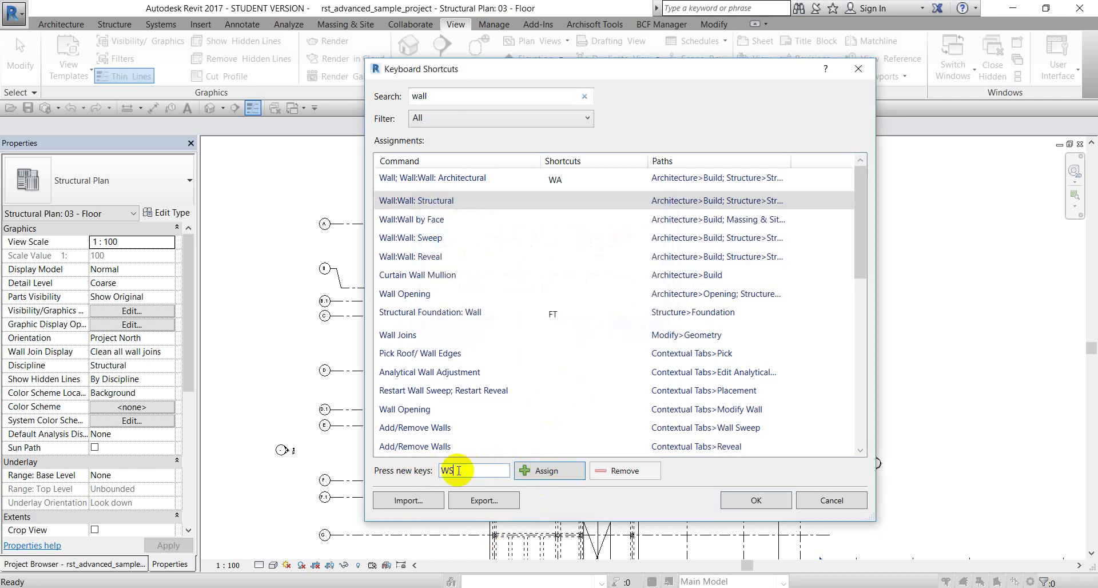
pyautogui.click(546, 470)
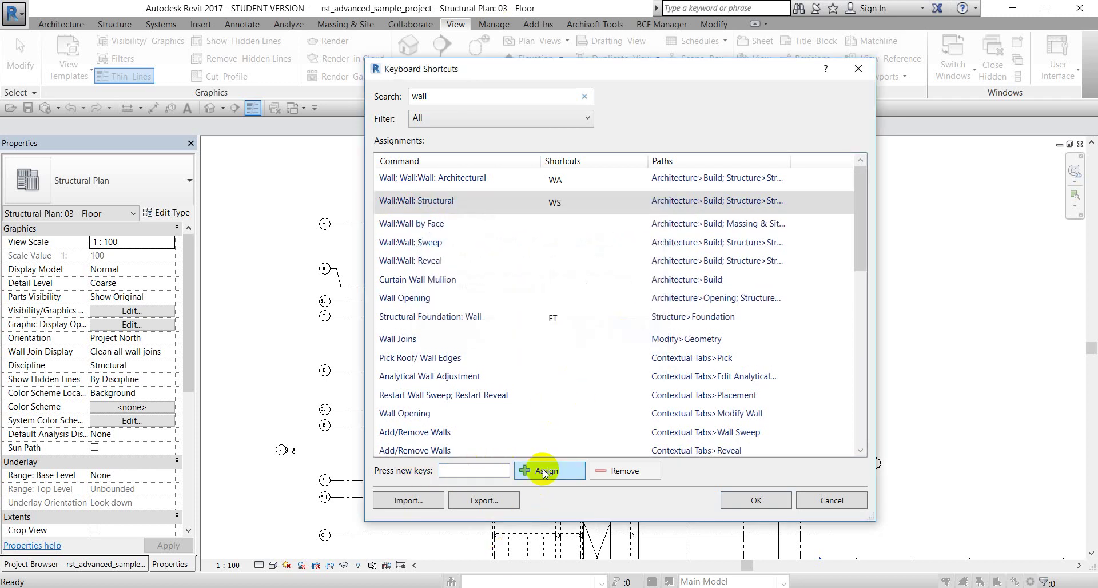
# Step: Remove the WS shortcut from the Wall: Structural command and close the shortcuts list, discarding all changes
pyautogui.click(554, 206)
pyautogui.click(616, 470)
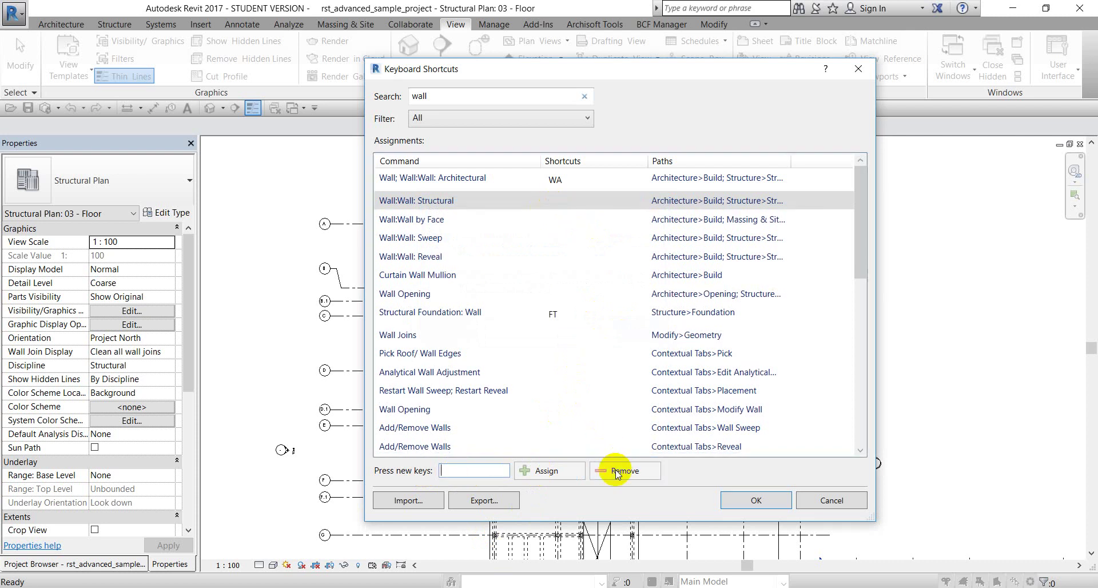
pyautogui.click(827, 499)
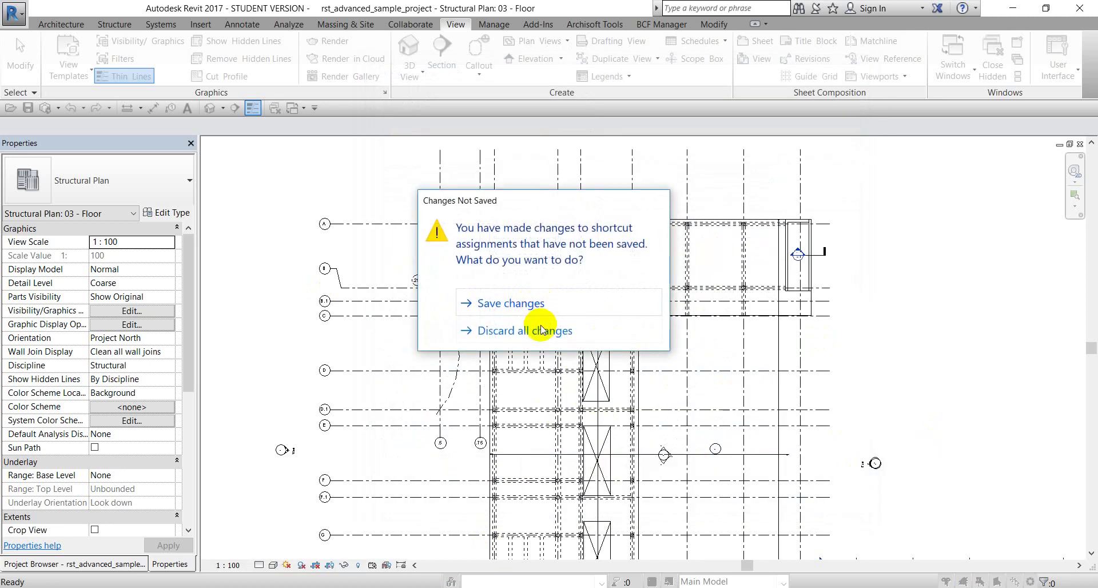
pyautogui.click(542, 330)
# Step: Switch to the PowerPoint presentation, read the Backups Files slide, and return to Revit
pyautogui.scroll(-3, 835, 372)
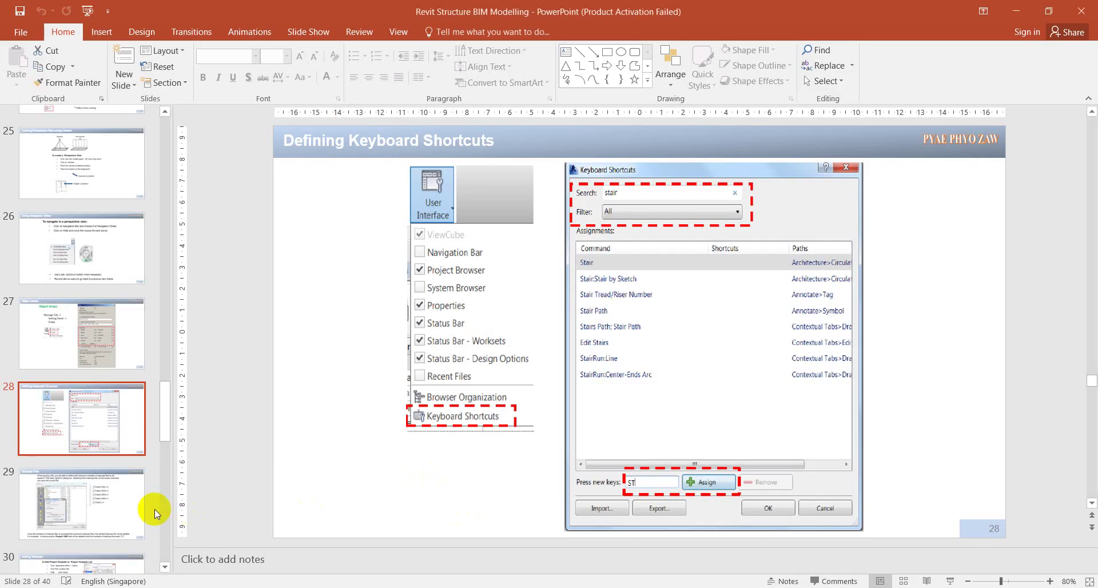
pyautogui.click(140, 501)
pyautogui.scroll(-3, 135, 495)
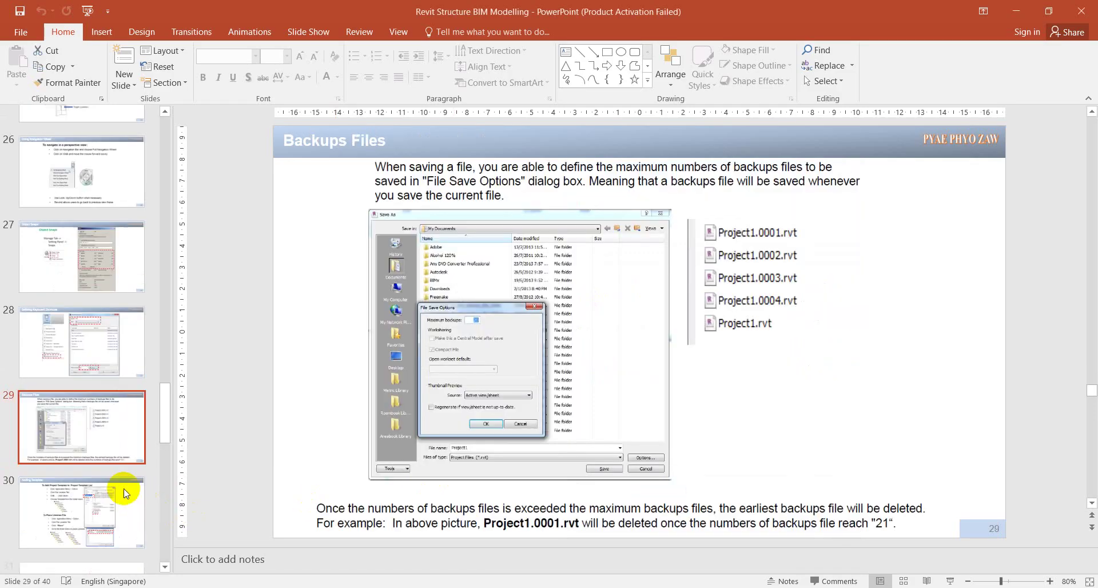
pyautogui.click(100, 462)
pyautogui.click(106, 408)
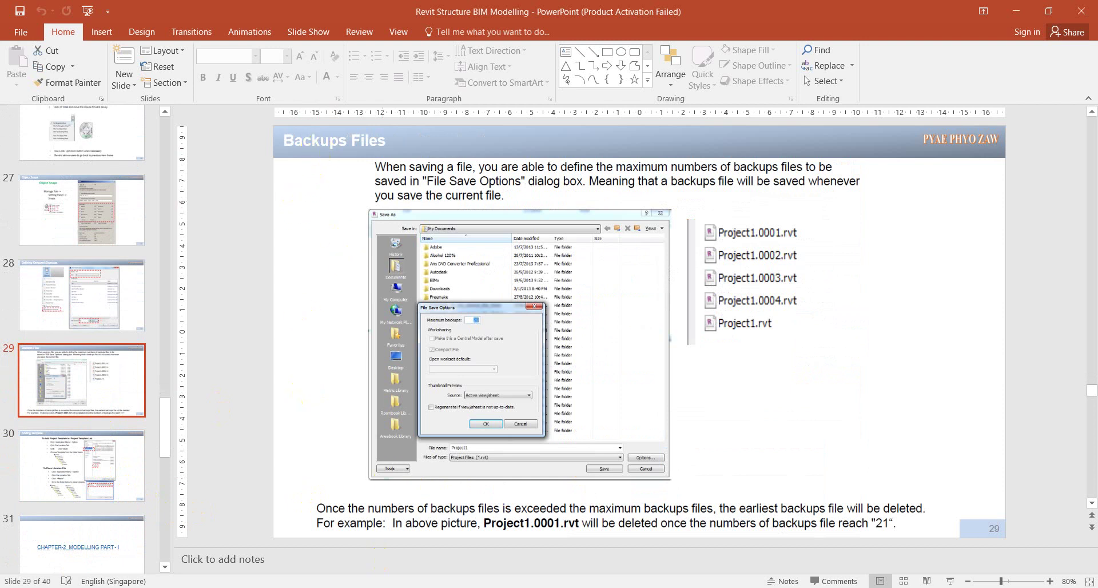
pyautogui.hotkey('alt', 'Tab')
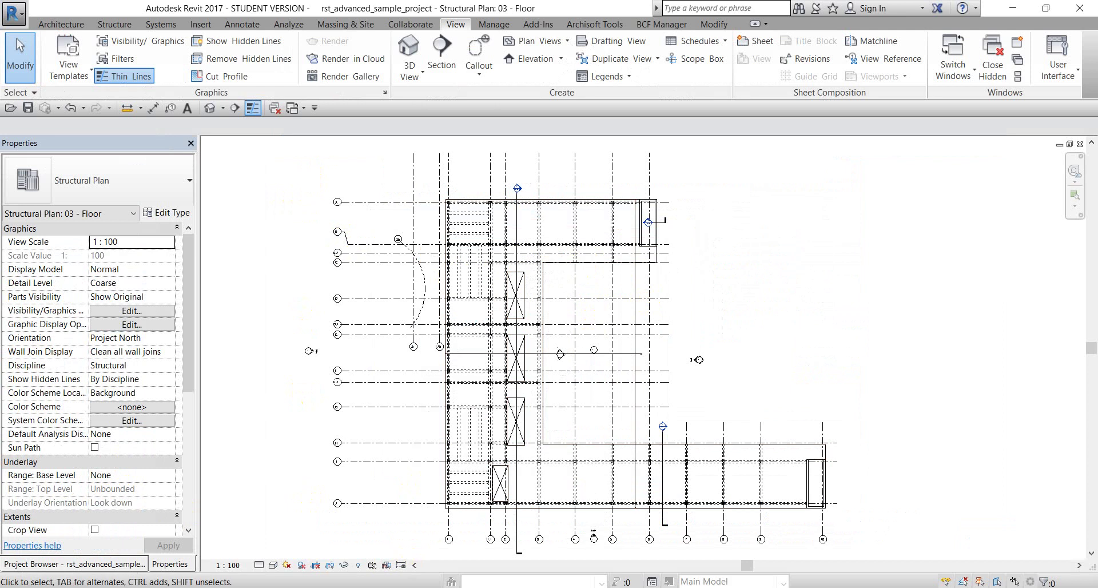
pyautogui.hotkey('alt', 'Tab')
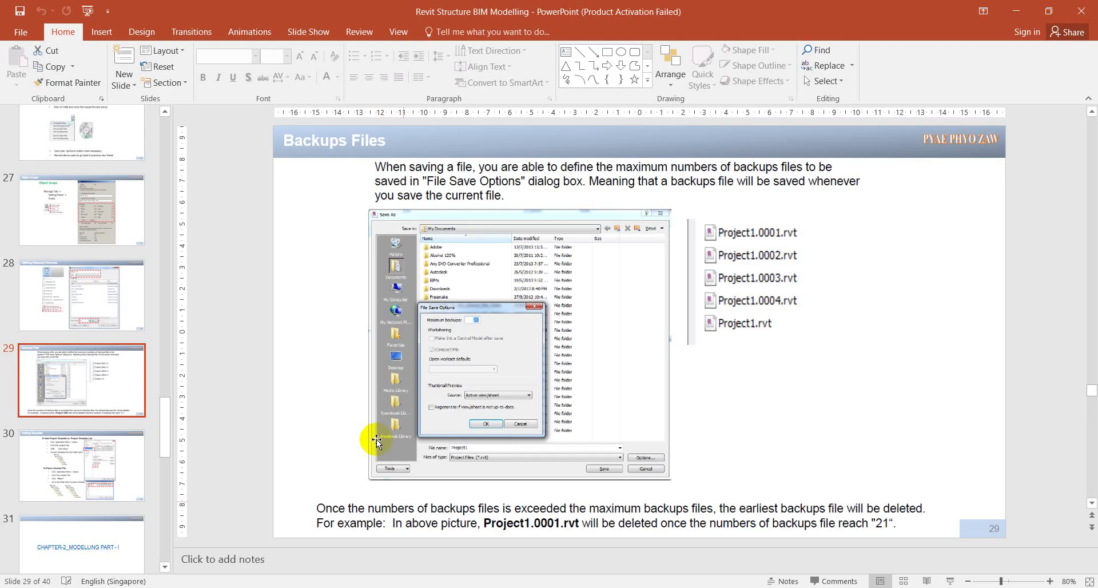
pyautogui.click(1025, 17)
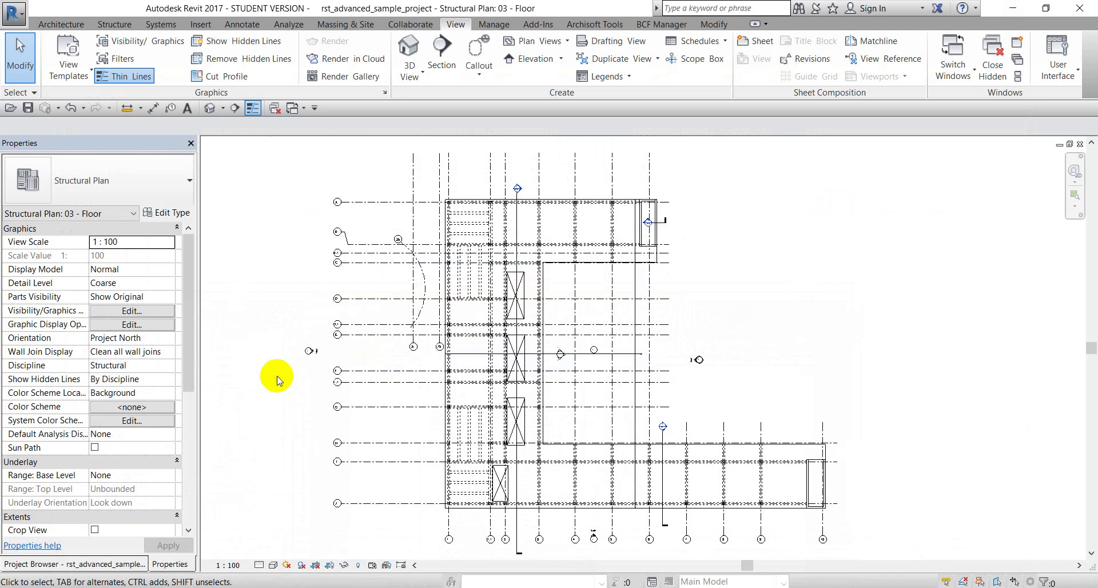
# Step: Start saving the project as a new copy, and create and open a folder named Testing on the Desktop for it
pyautogui.click(16, 15)
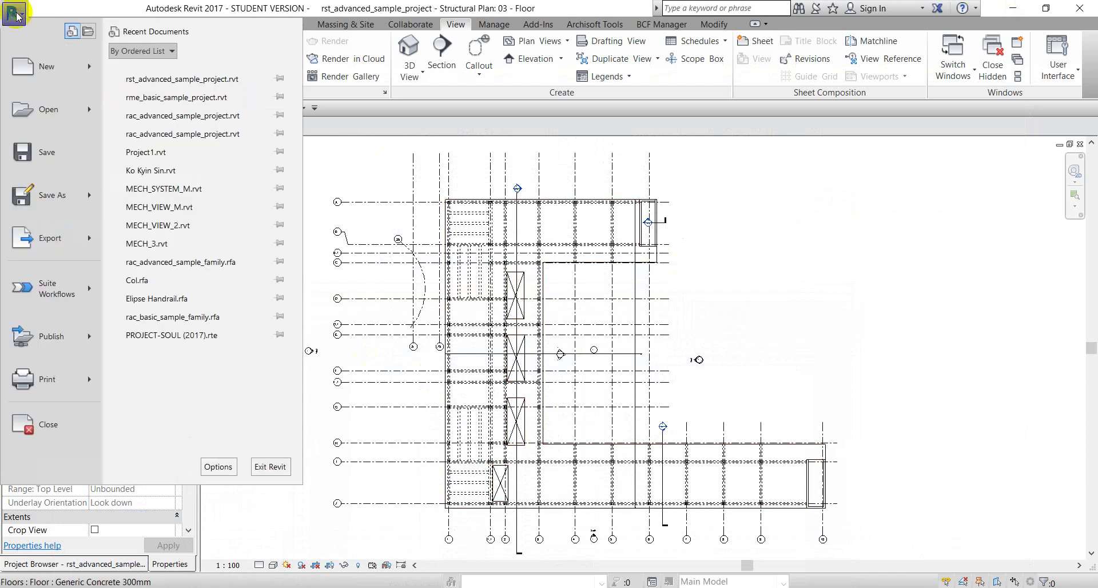
pyautogui.moveTo(55, 188)
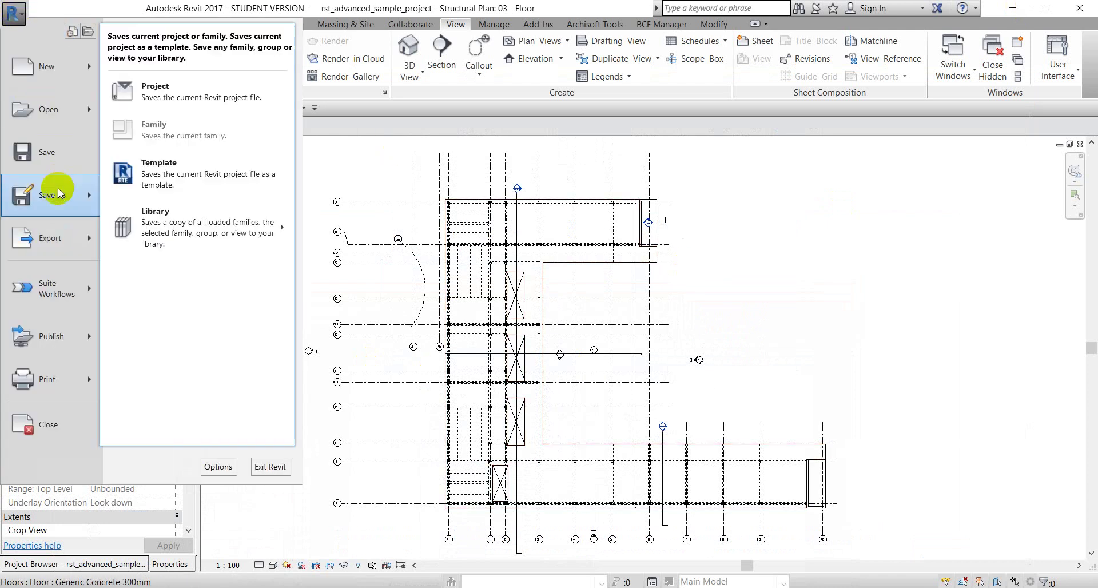
pyautogui.click(166, 111)
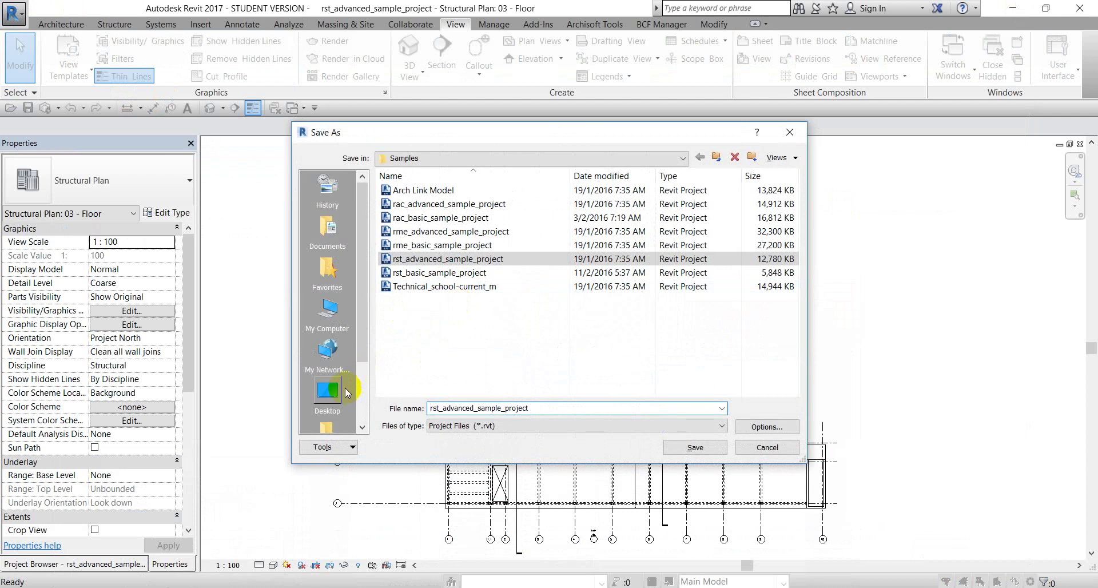
pyautogui.click(344, 392)
pyautogui.rightClick(405, 344)
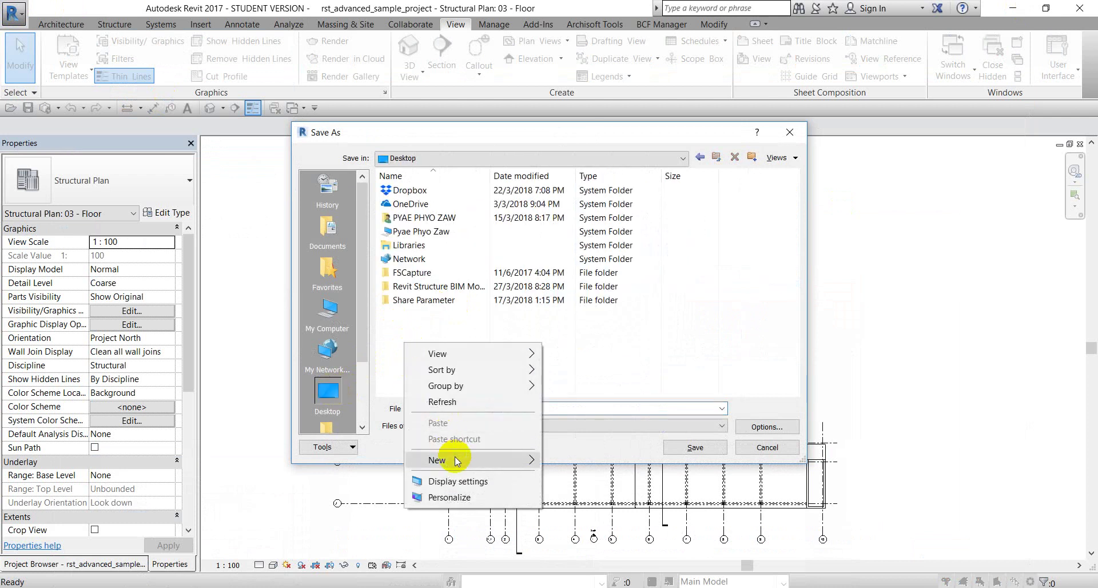
pyautogui.moveTo(458, 460)
pyautogui.click(624, 265)
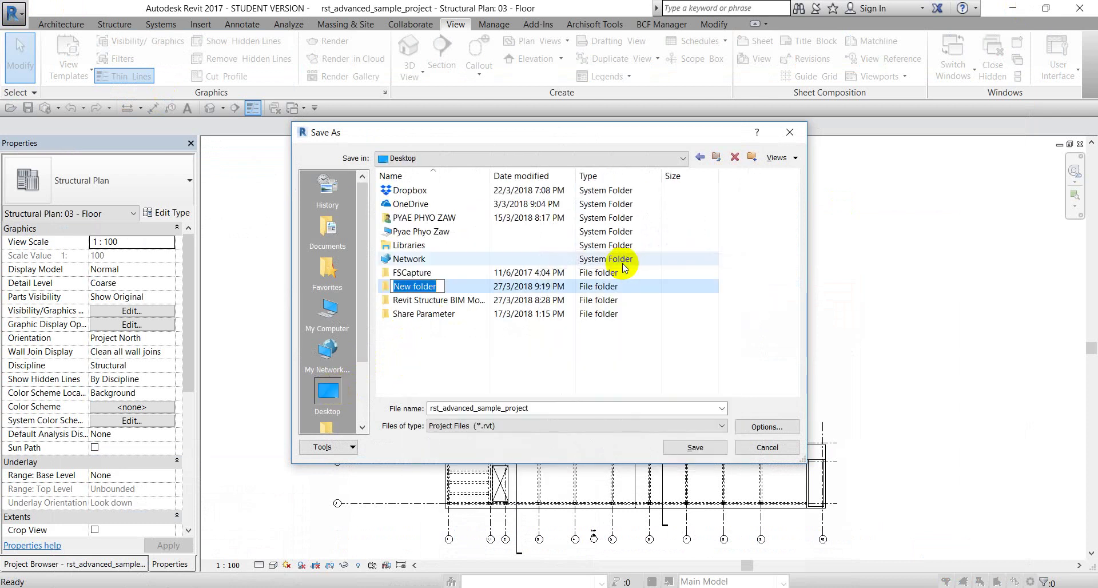
pyautogui.write('Testing')
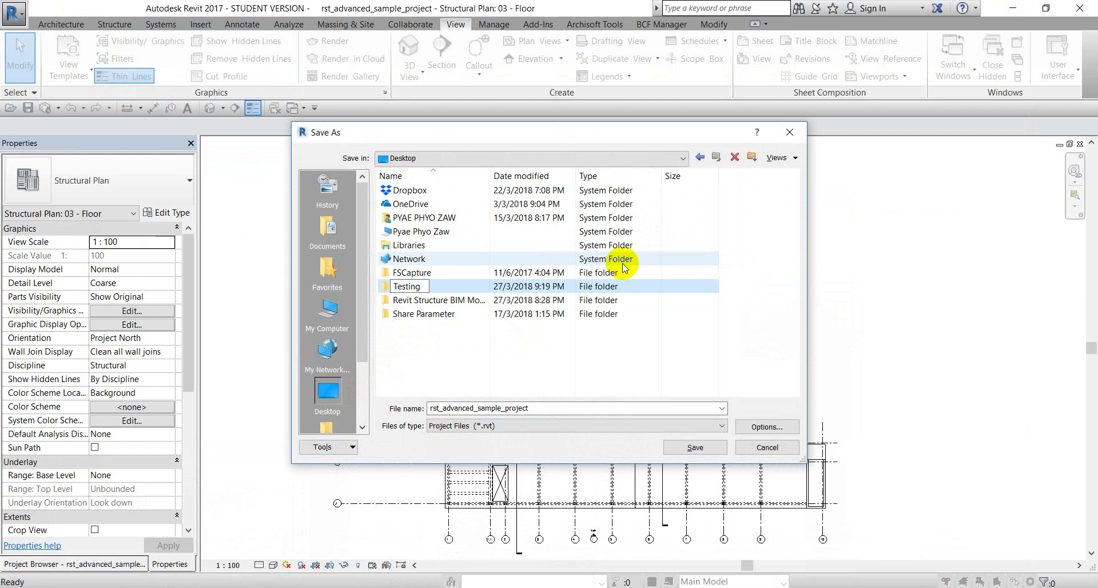
pyautogui.press('Return')
pyautogui.doubleClick(417, 285)
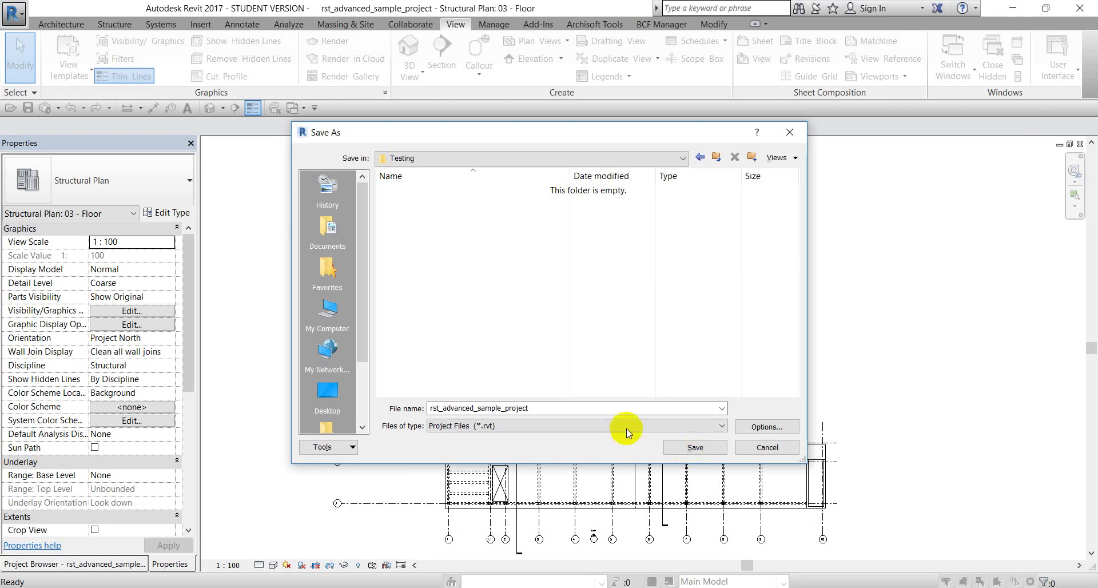
# Step: Set the maximum number of backup files to 22 in the file save options, keeping the file name rst_advanced_sample_project
pyautogui.doubleClick(503, 408)
pyautogui.click(529, 407)
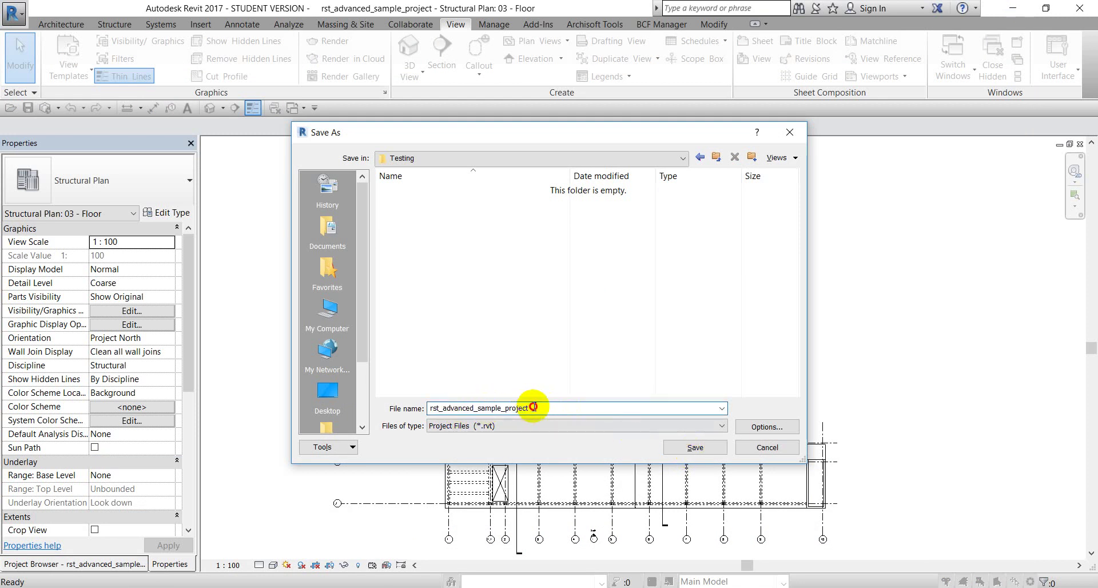
pyautogui.click(658, 426)
pyautogui.click(508, 409)
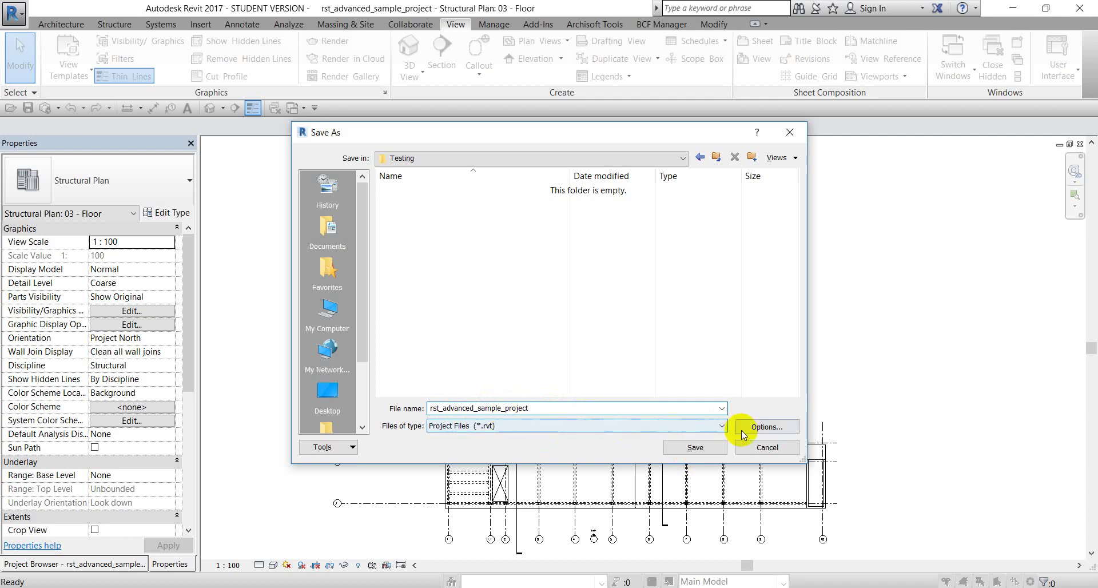
pyautogui.click(766, 428)
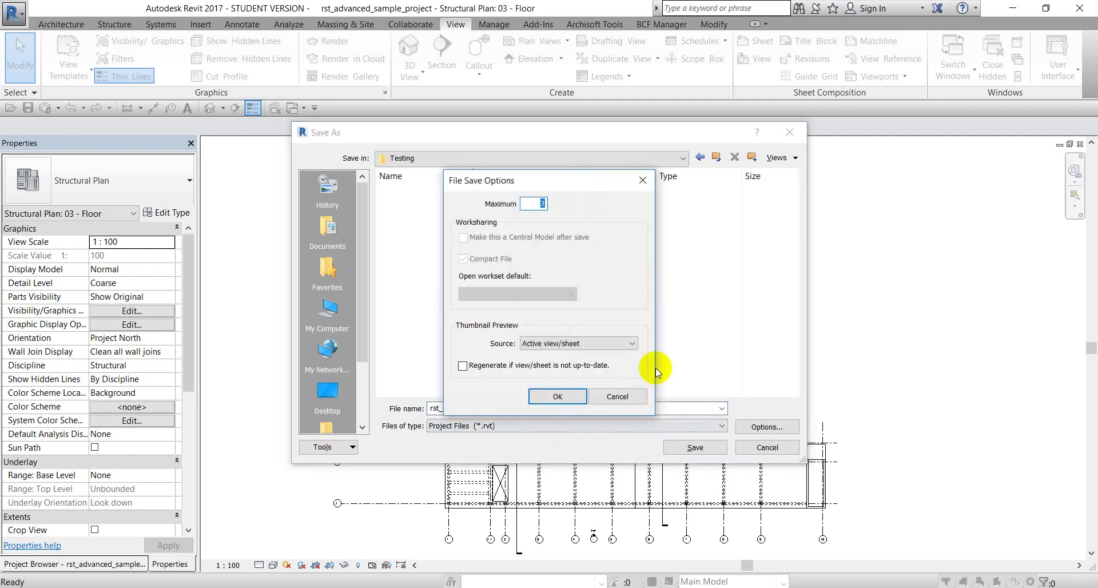
pyautogui.moveTo(500, 174); pyautogui.dragTo(579, 206)
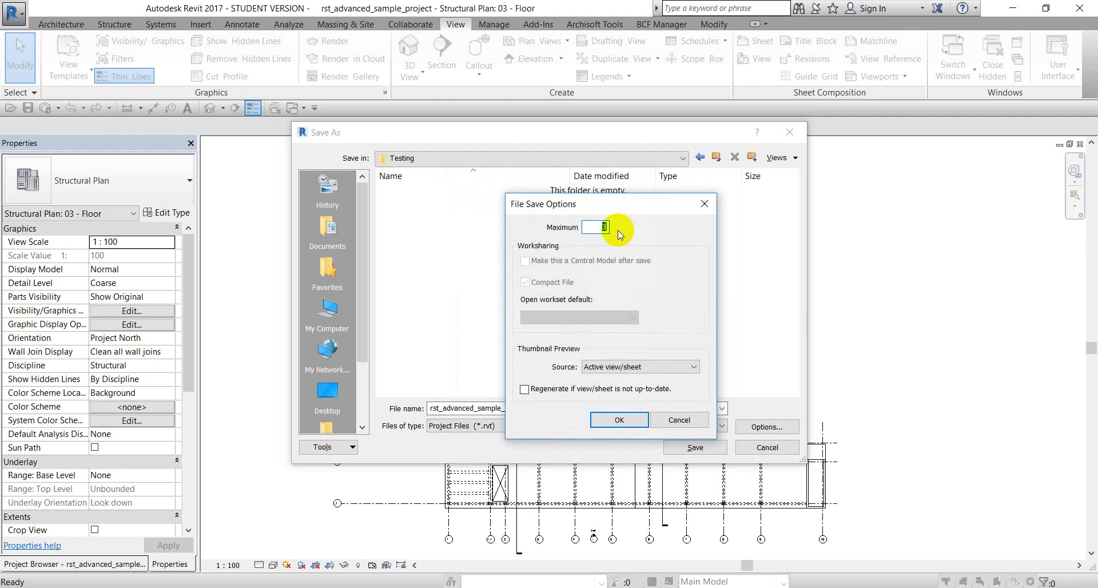
pyautogui.write('20')
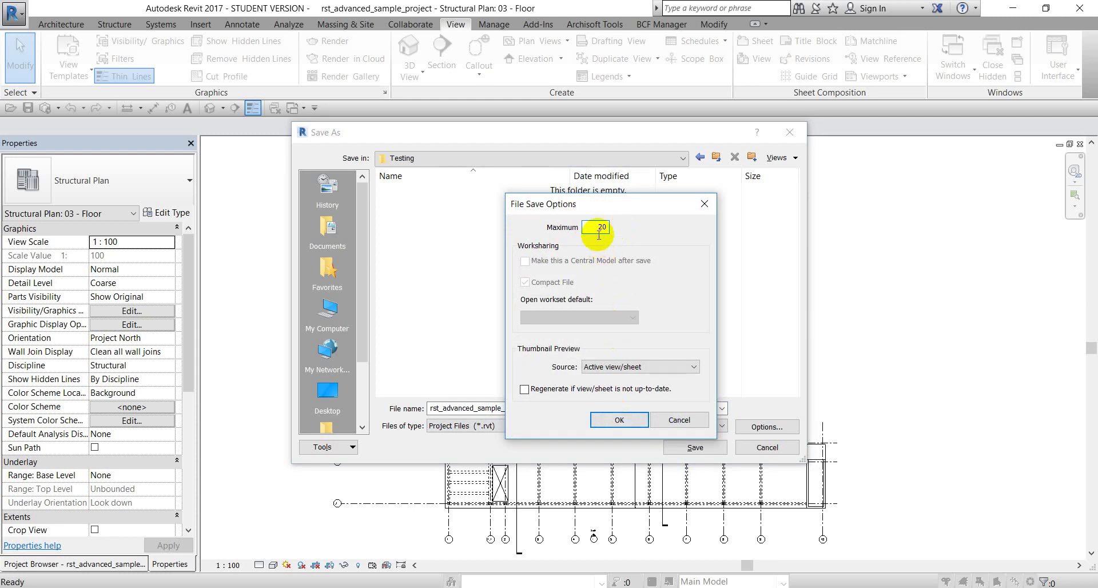
pyautogui.moveTo(597, 228); pyautogui.dragTo(644, 229)
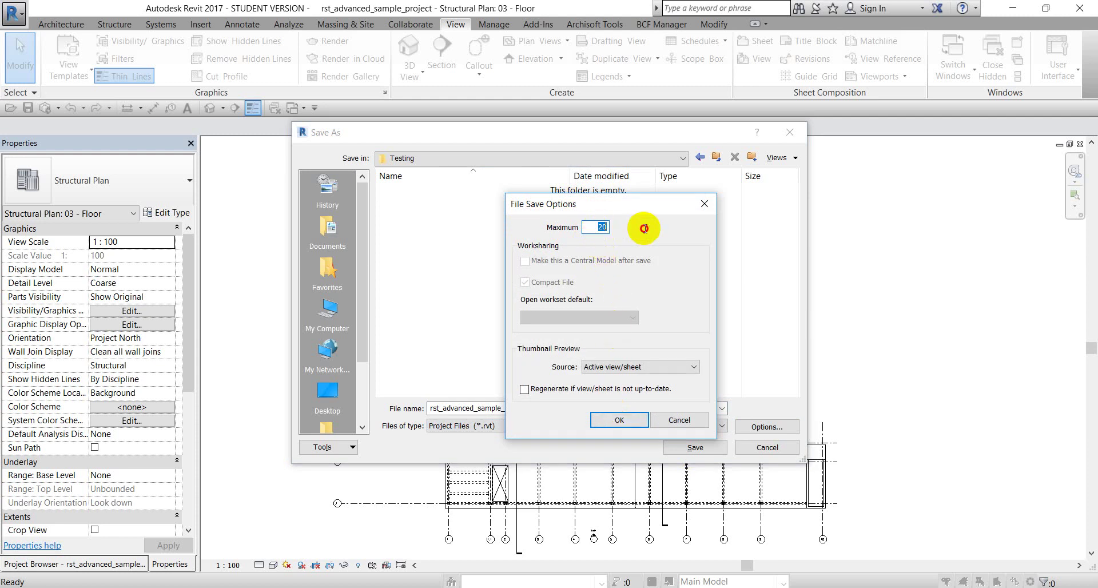
pyautogui.click(623, 419)
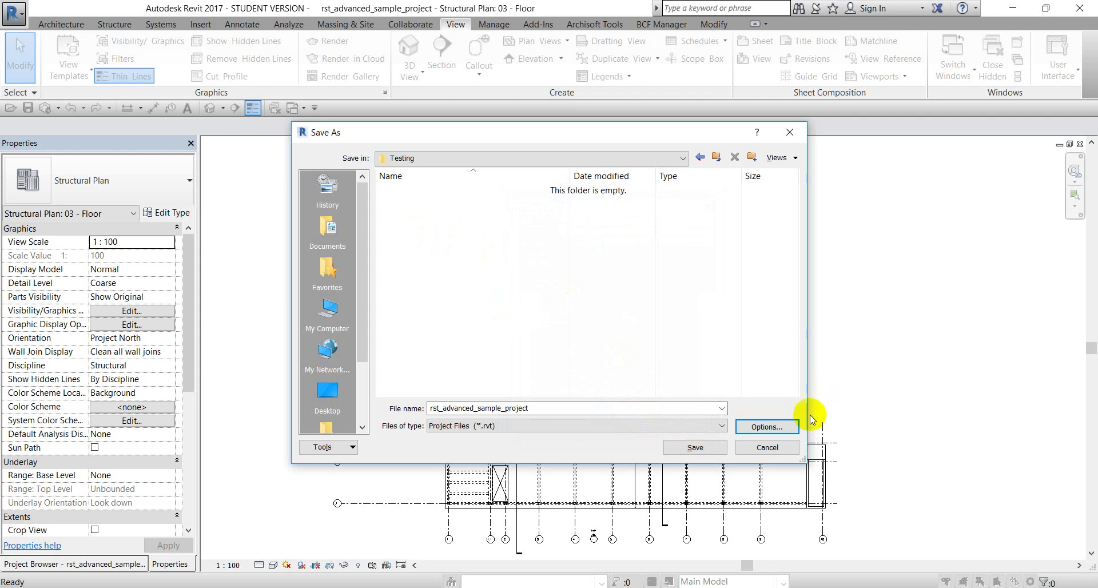
# Step: Set the maximum number of backup files to 3 and save the project in the Testing folder
pyautogui.click(767, 427)
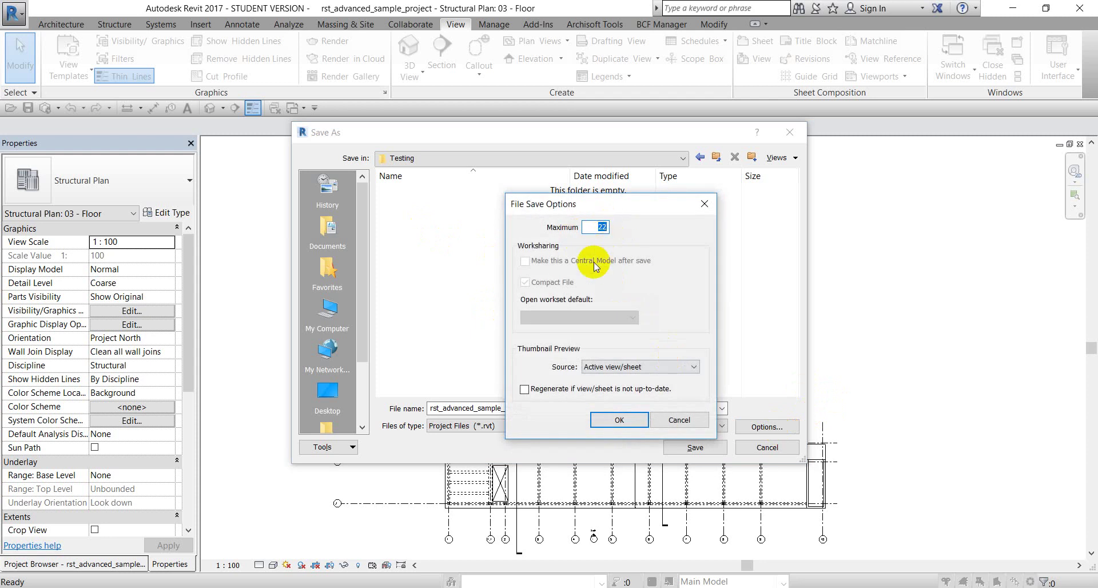
pyautogui.write('3')
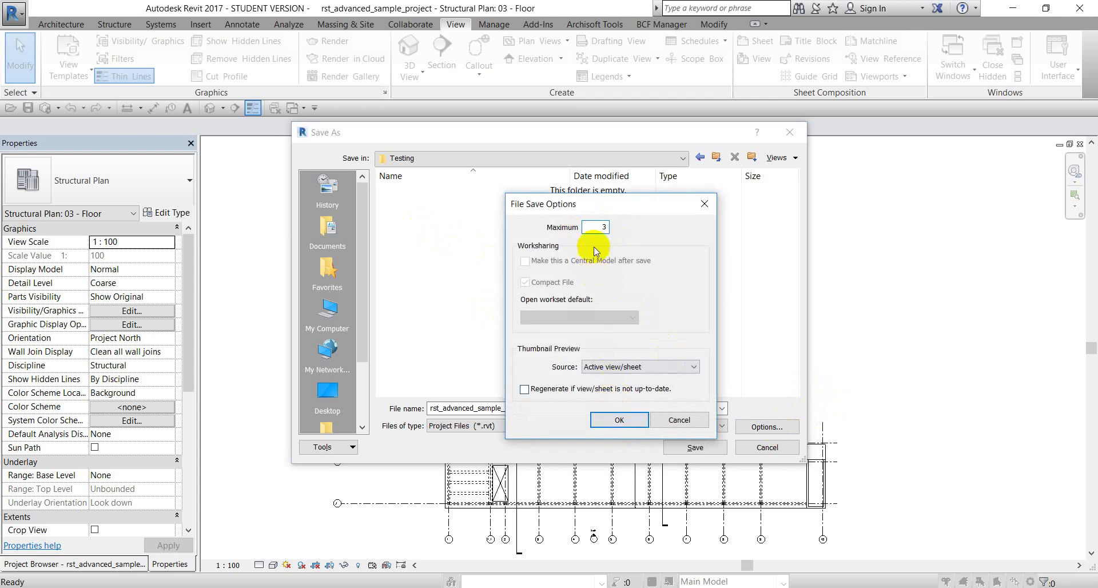
pyautogui.click(618, 421)
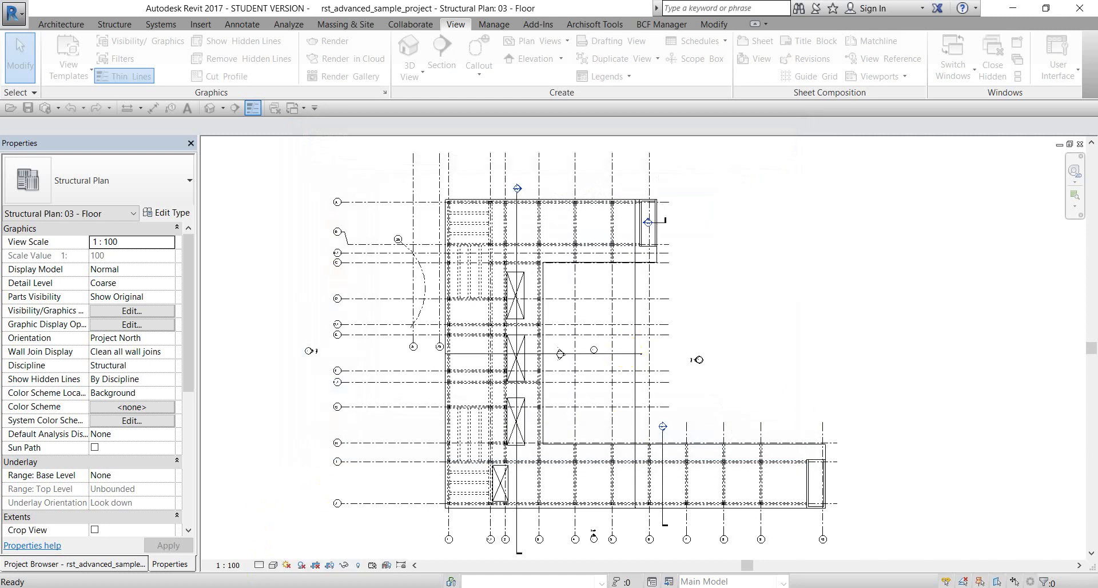
# Step: Open the Testing folder on the Desktop in File Explorer, check the saved project file, and return to Revit
pyautogui.click(529, 587)
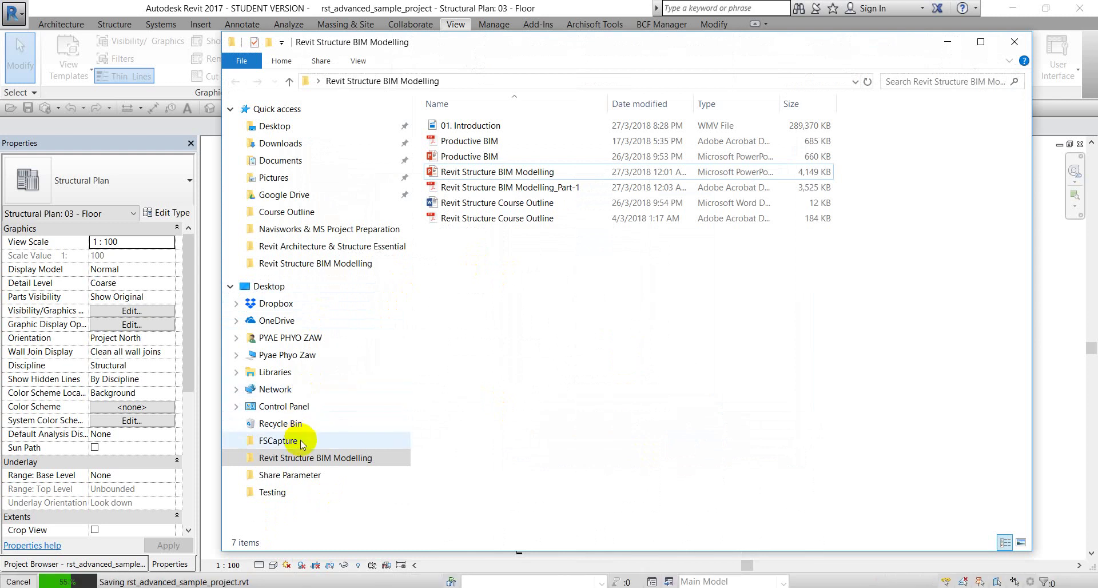
pyautogui.click(318, 286)
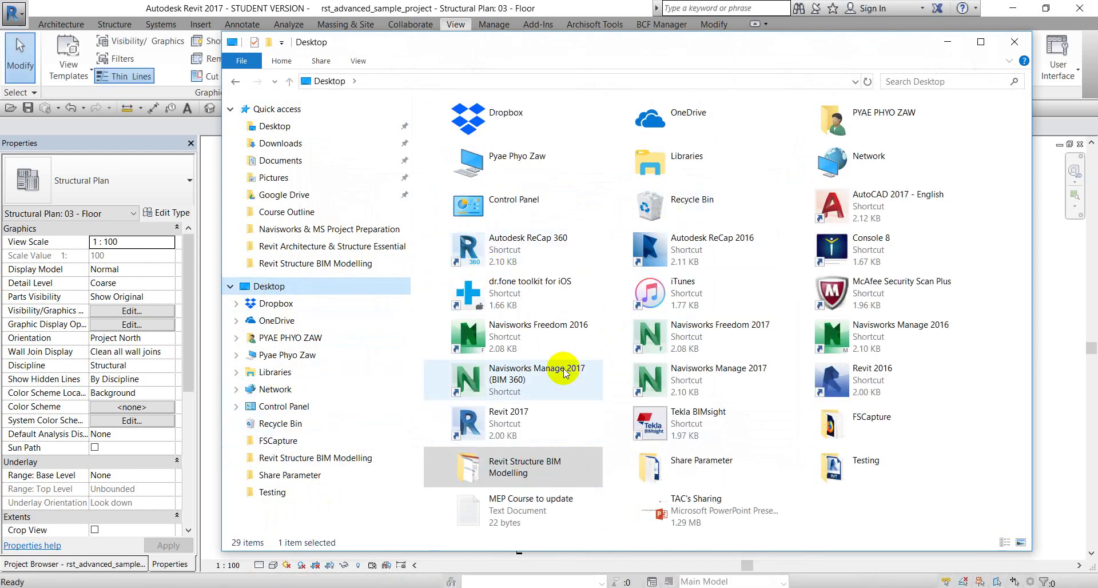
pyautogui.doubleClick(877, 458)
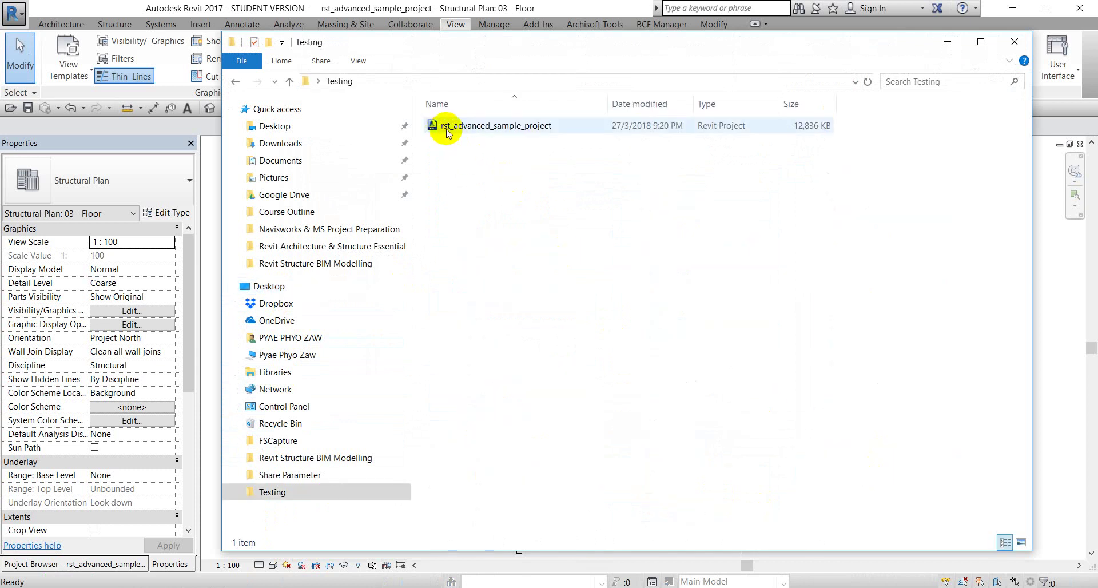
pyautogui.click(952, 42)
pyautogui.click(613, 282)
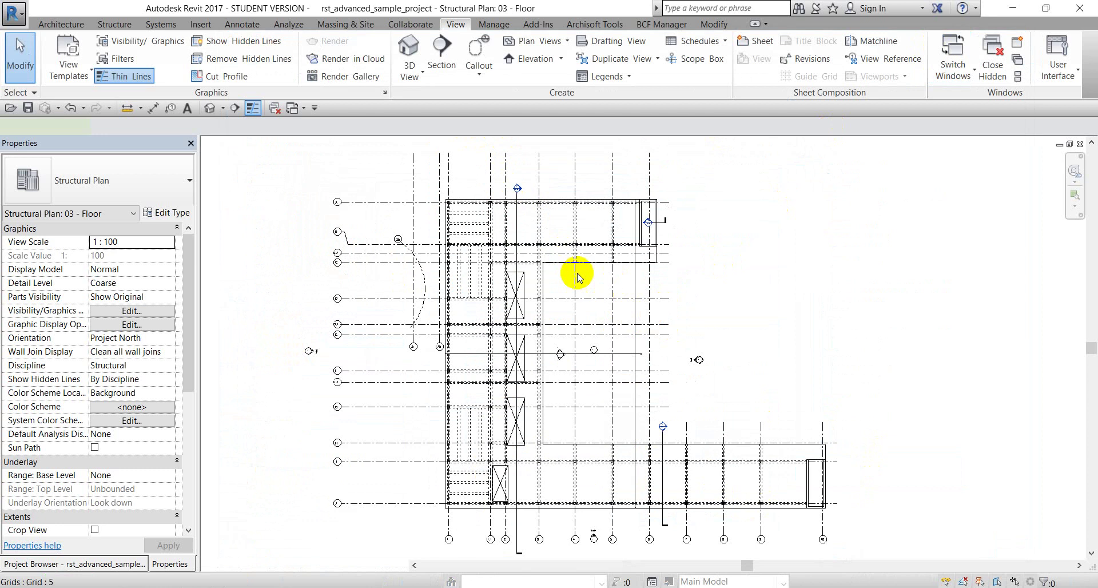
# Step: Save the project again over the existing file in the Testing folder
pyautogui.scroll(2, 535, 201)
pyautogui.scroll(1, 536, 203)
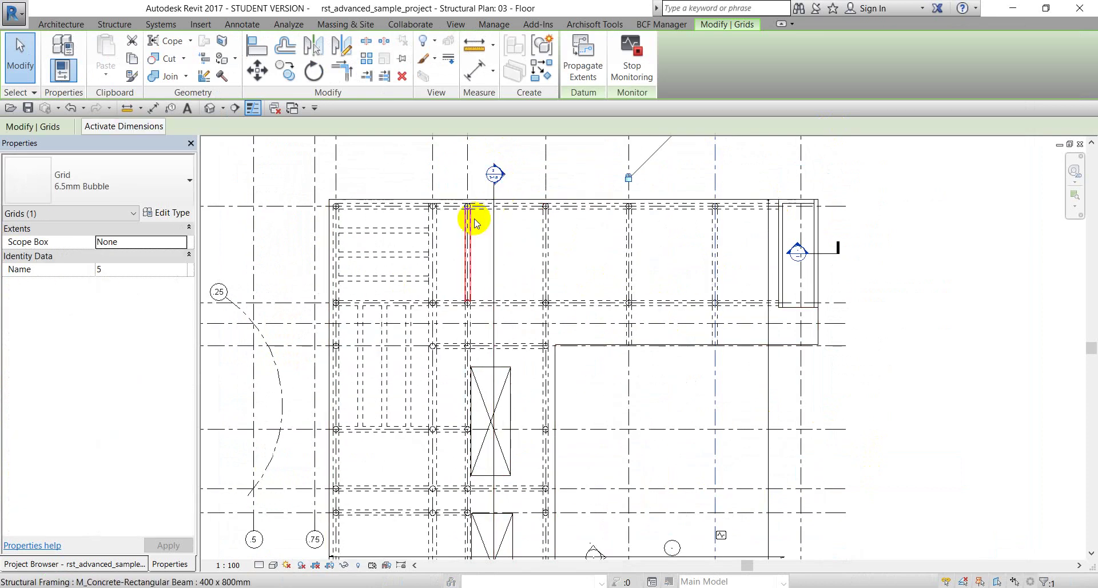
pyautogui.click(472, 231)
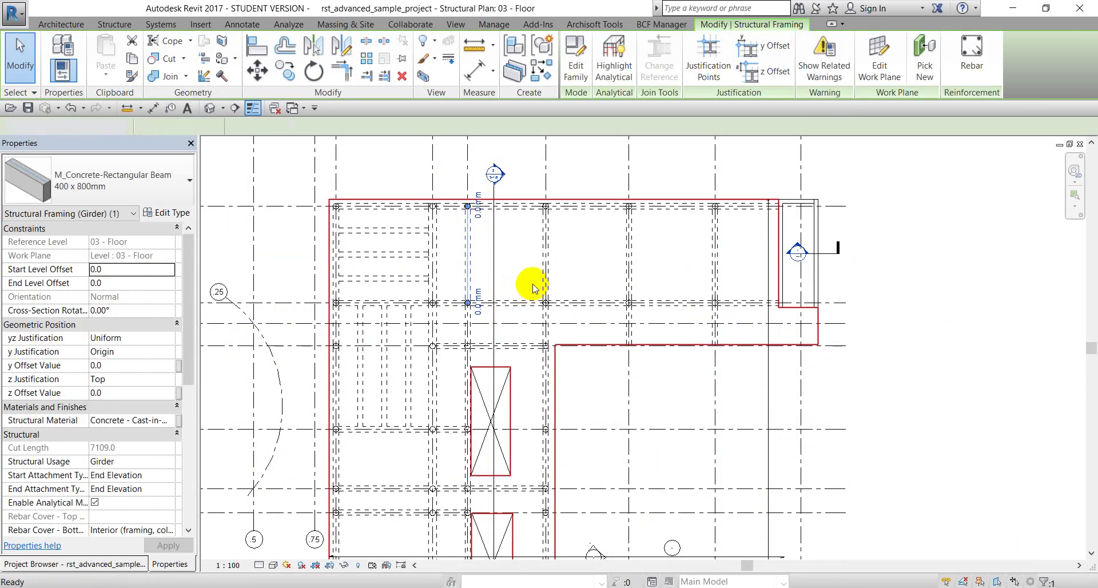
pyautogui.press('Escape')
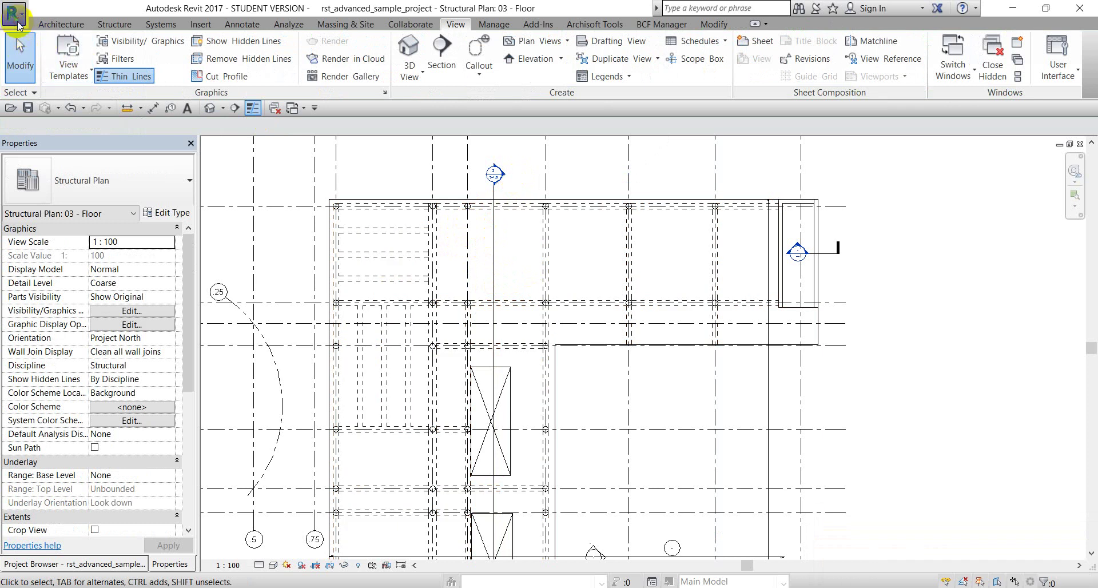
pyautogui.click(17, 25)
pyautogui.press('Escape')
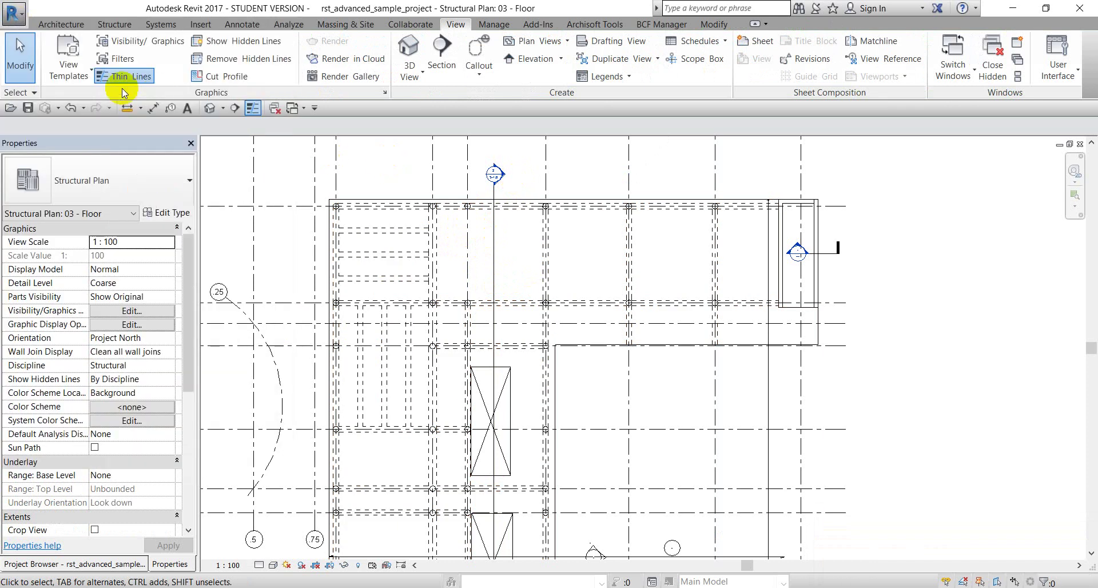
pyautogui.click(26, 107)
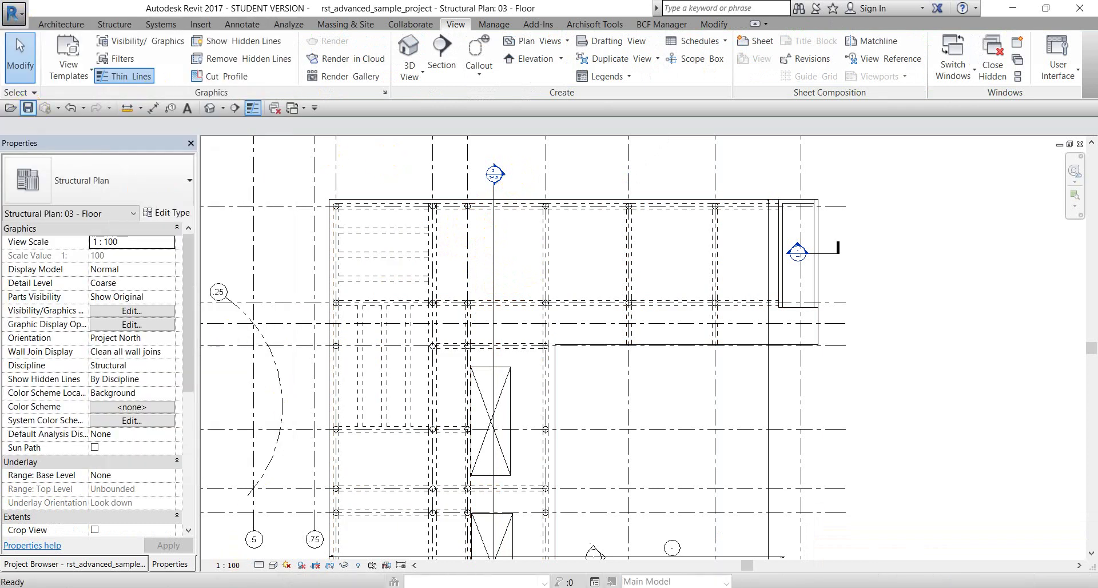
# Step: Compare the backup and current project files in the Testing folder in File Explorer, and return to Revit
pyautogui.click(289, 583)
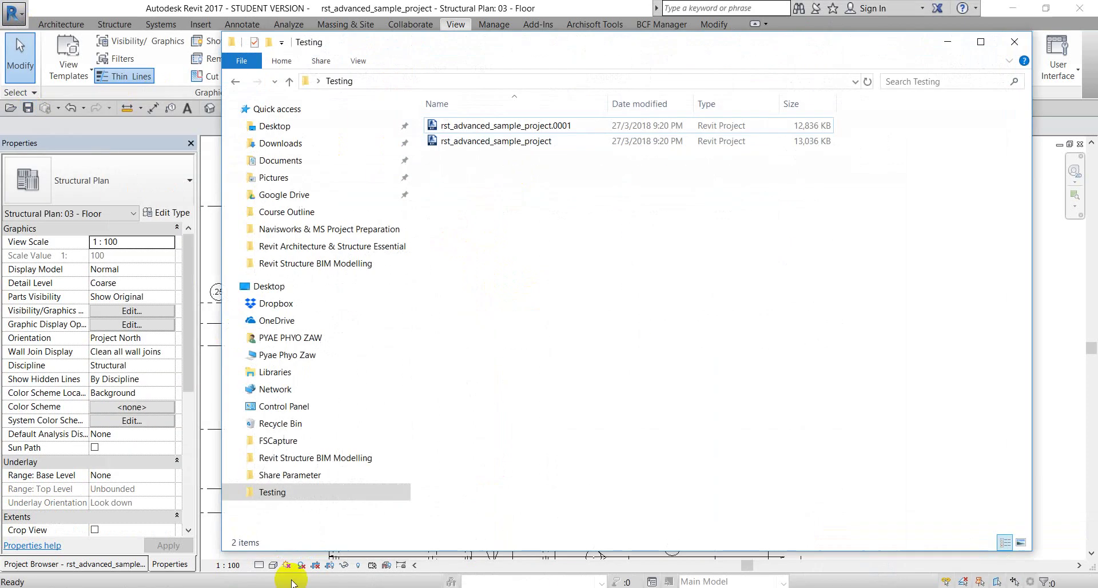
pyautogui.click(538, 127)
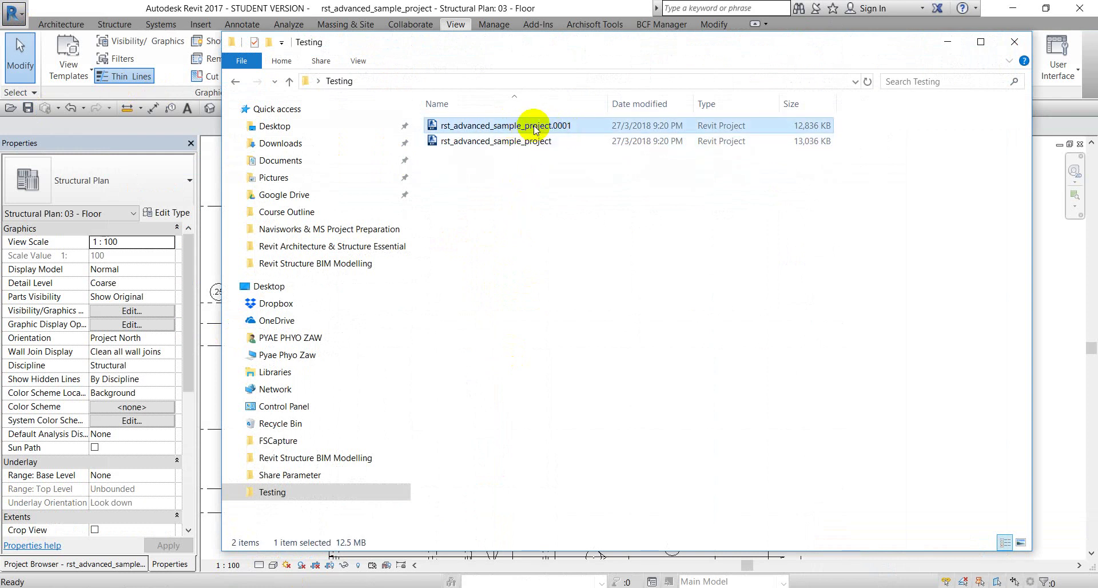
pyautogui.click(512, 143)
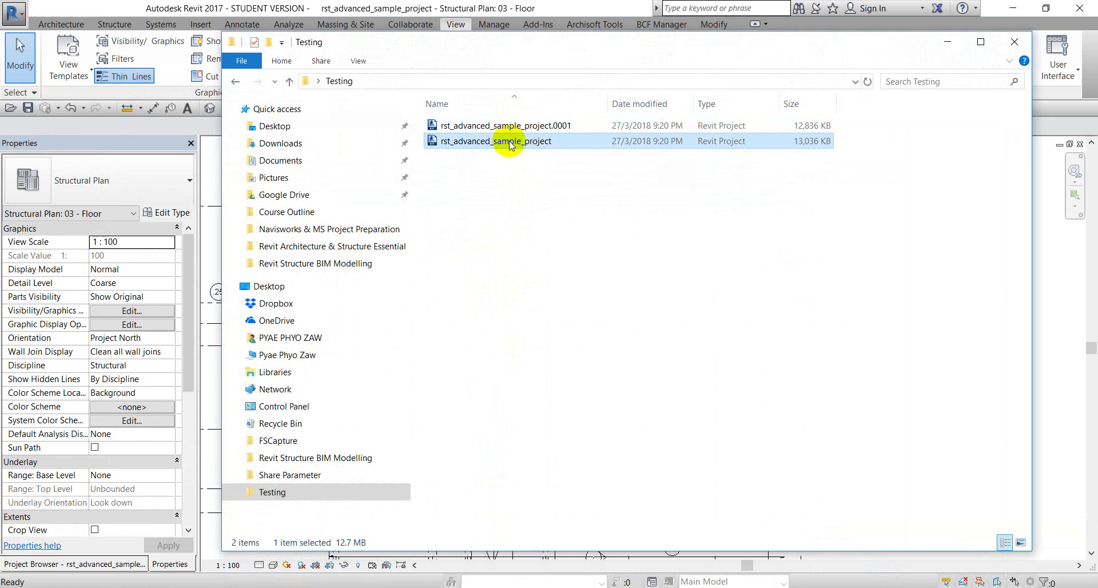
pyautogui.click(208, 225)
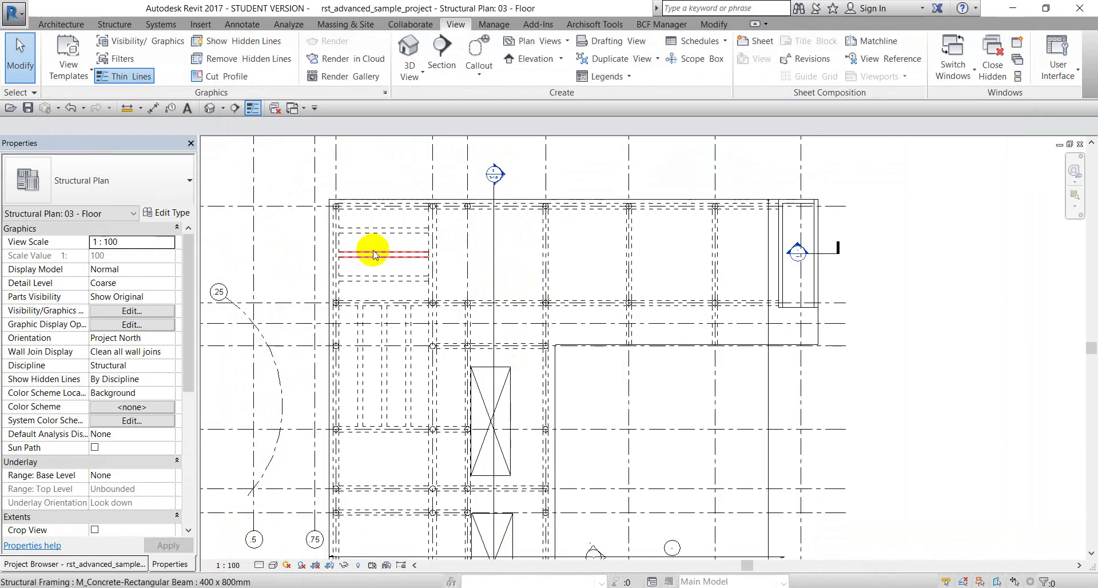
# Step: Unpin and delete the uppermost of the three short horizontal beams in the plan's upper-left bay, and save the project
pyautogui.click(373, 255)
pyautogui.press('Delete')
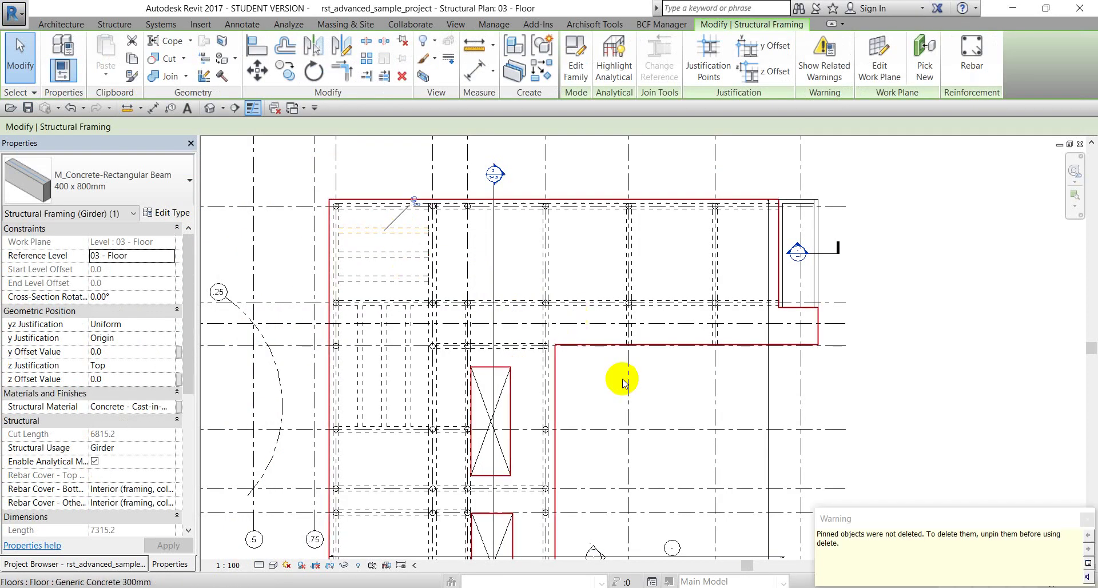
pyautogui.click(415, 200)
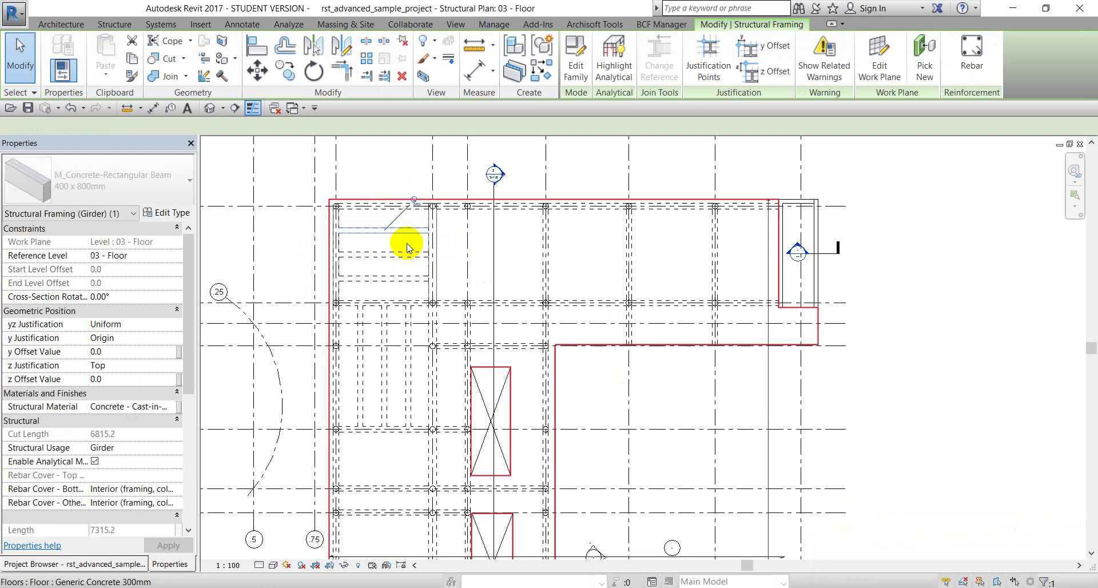
pyautogui.press('Delete')
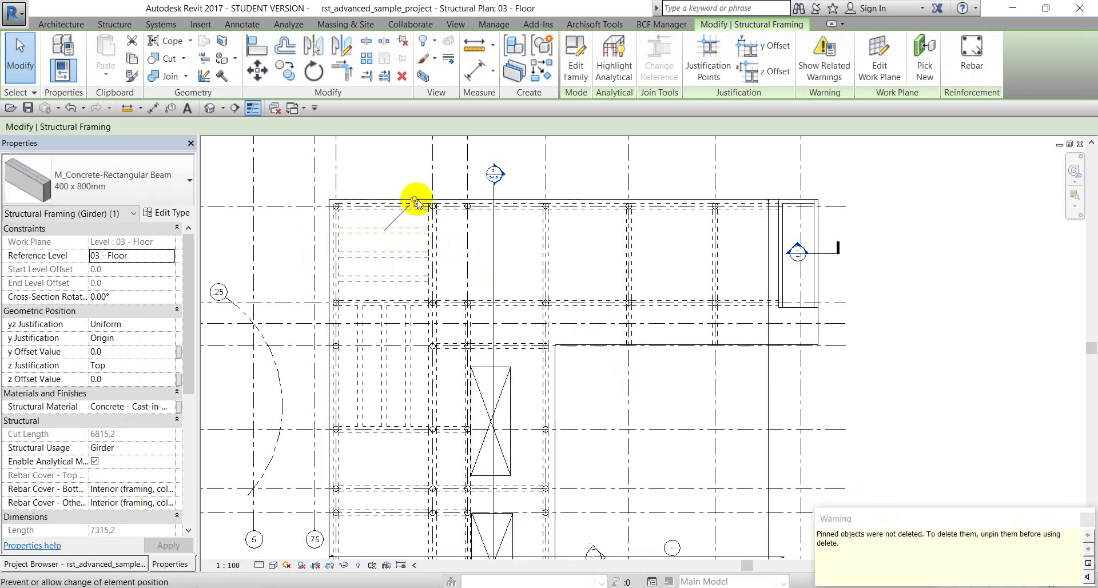
pyautogui.click(405, 230)
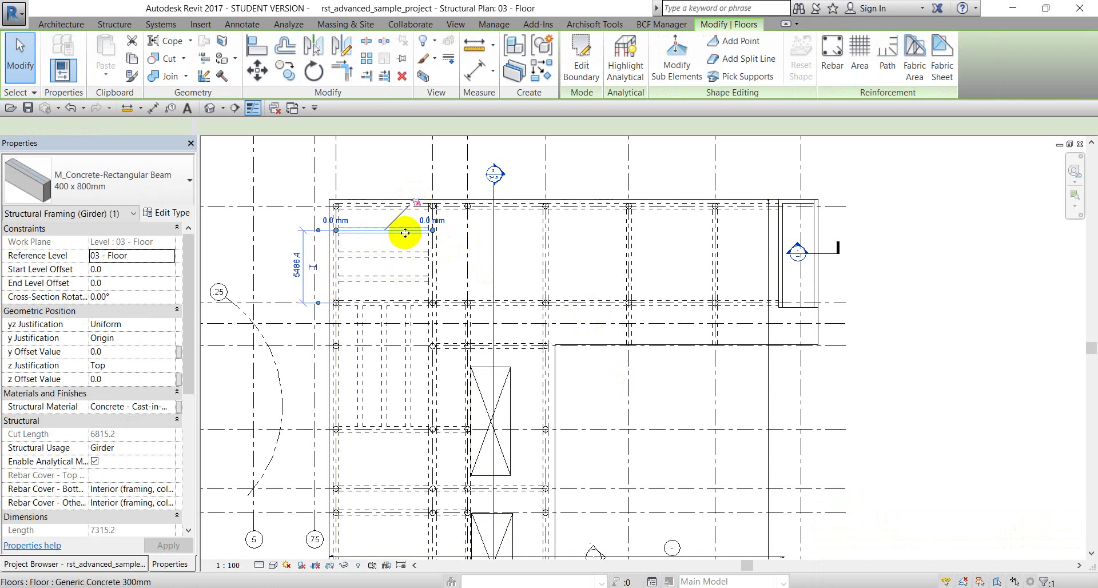
pyautogui.press('Escape')
pyautogui.click(383, 230)
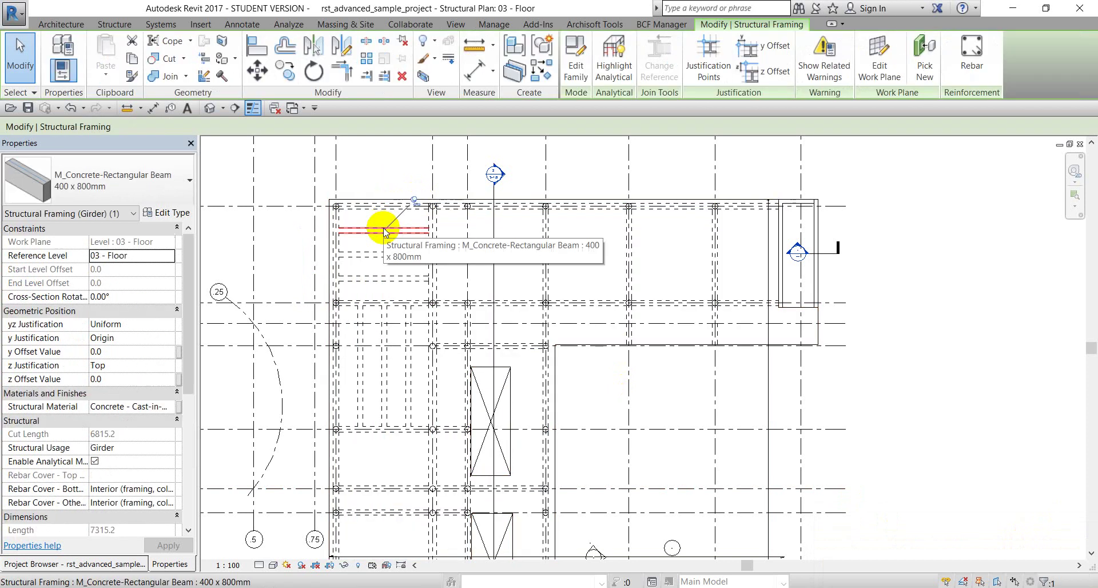
pyautogui.click(413, 203)
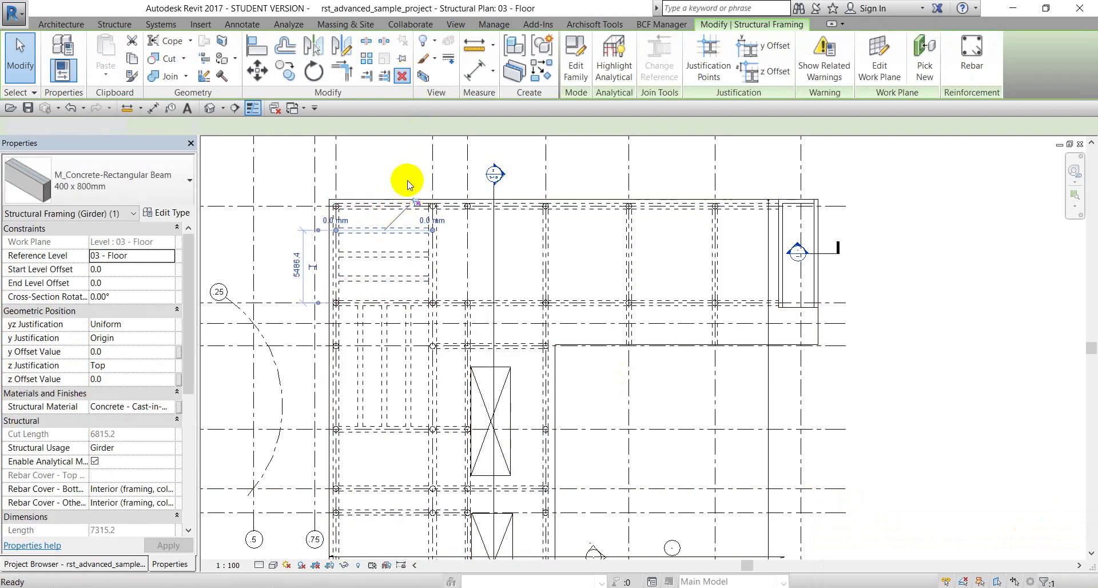
pyautogui.click(406, 180)
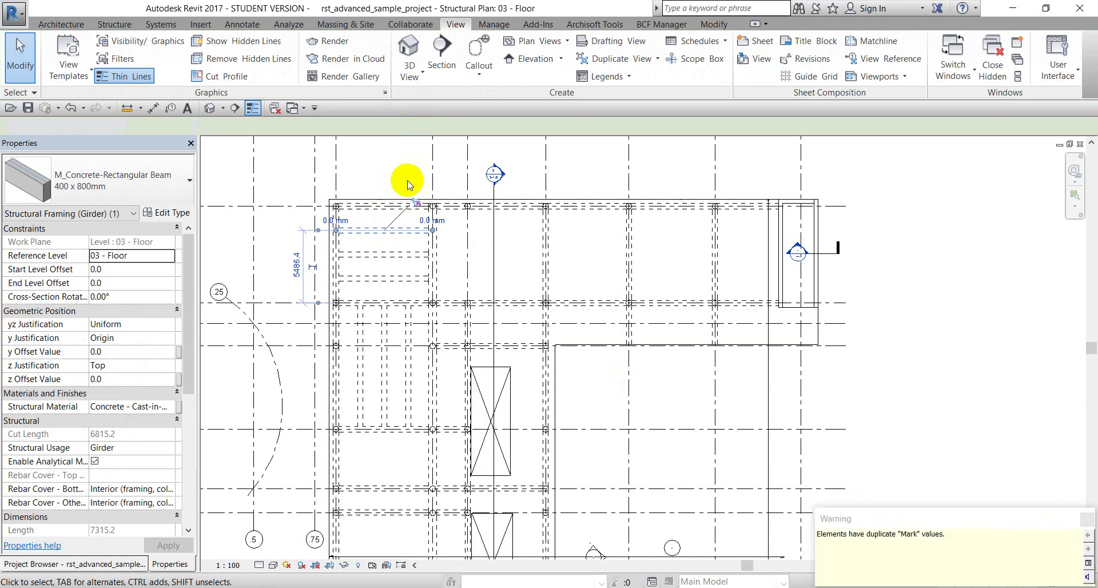
pyautogui.click(28, 107)
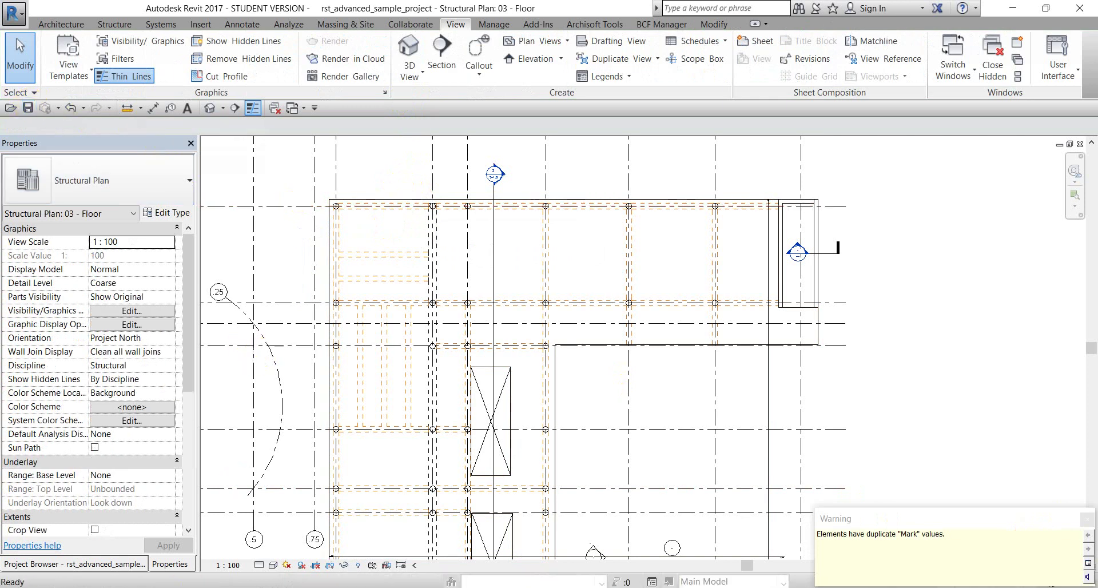
# Step: Examine the numbered backup files and current project file in the Testing folder, and switch to the PowerPoint presentation
pyautogui.click(563, 142)
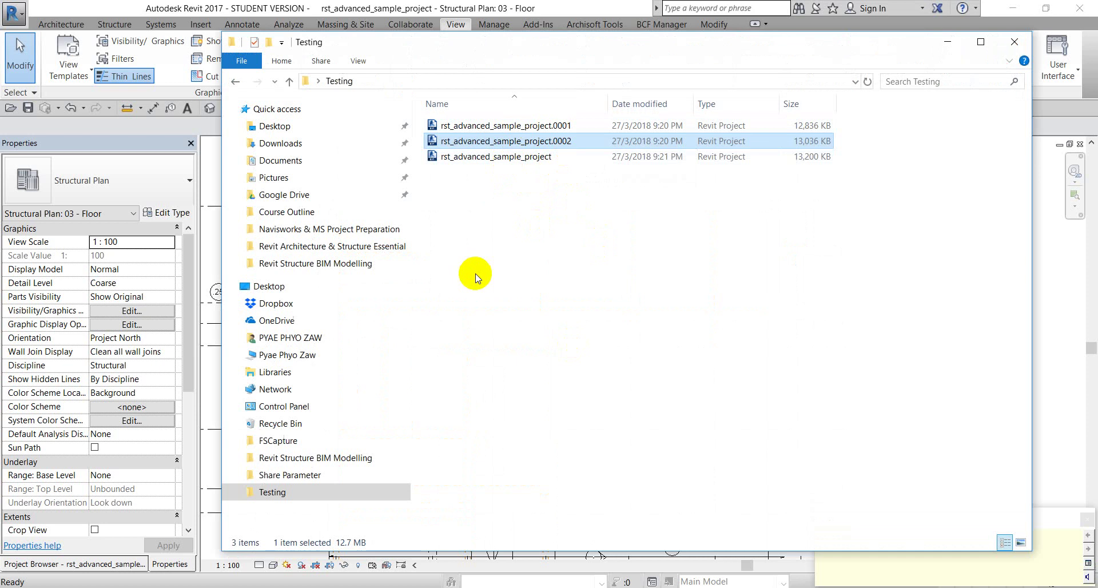
pyautogui.click(503, 157)
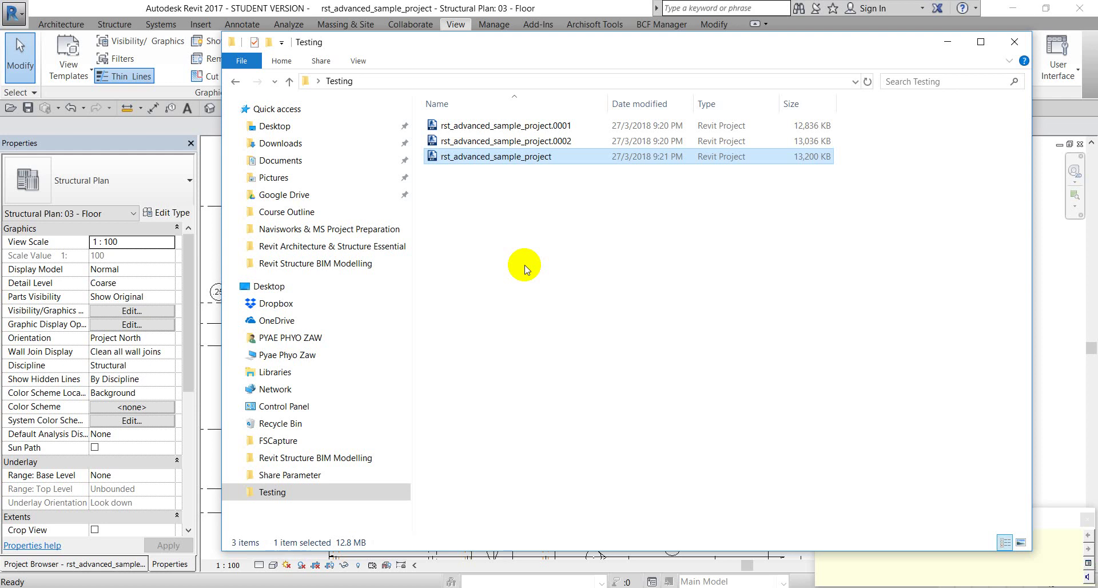
pyautogui.click(945, 43)
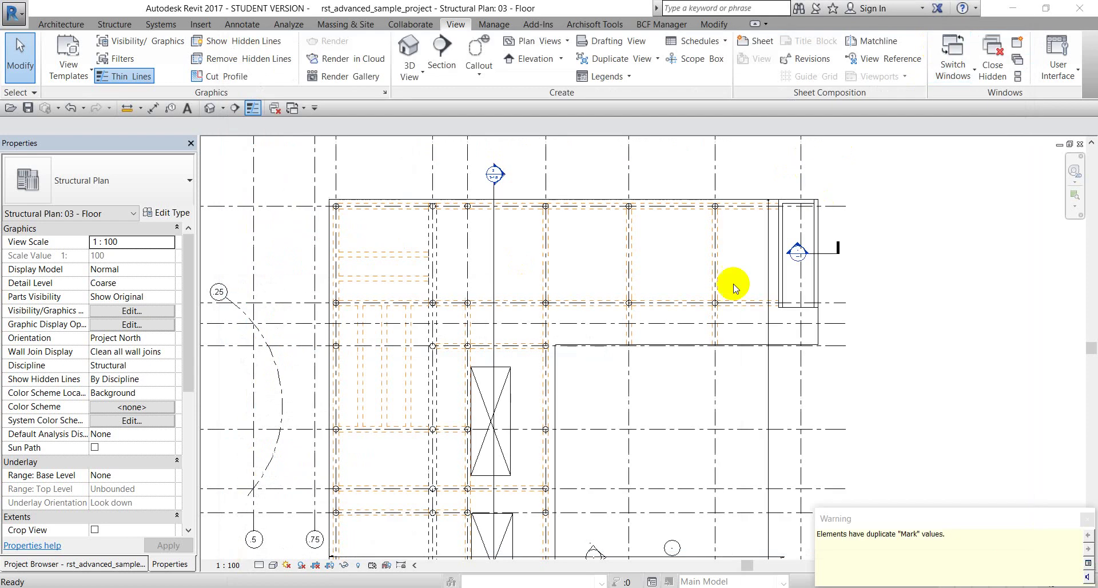
pyautogui.click(474, 587)
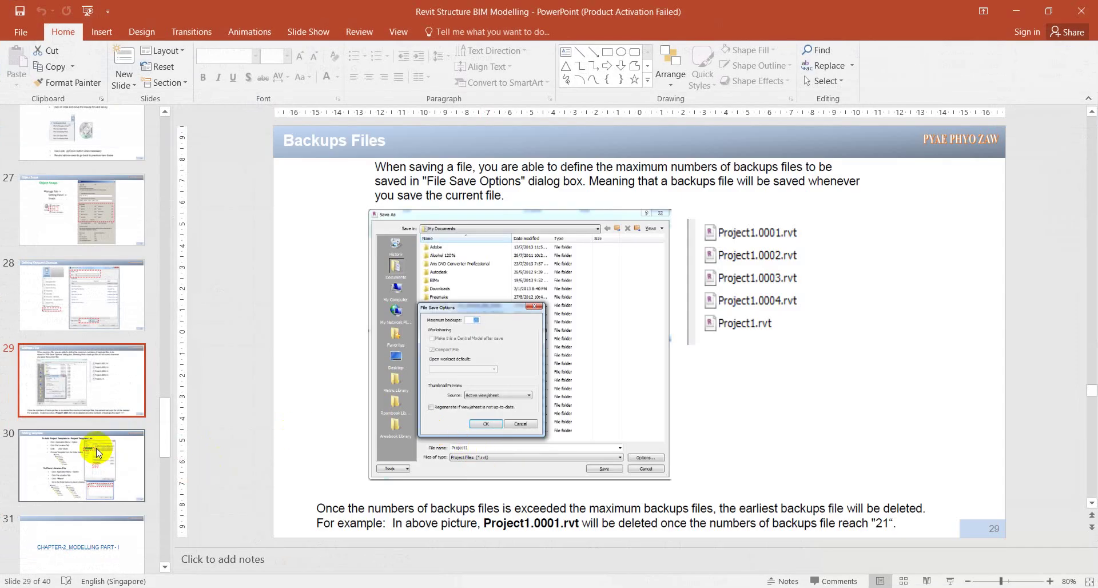
# Step: Review the Defining Keyboard Shortcuts, Backups Files and Adding Template slides in the presentation
pyautogui.click(108, 318)
pyautogui.click(103, 396)
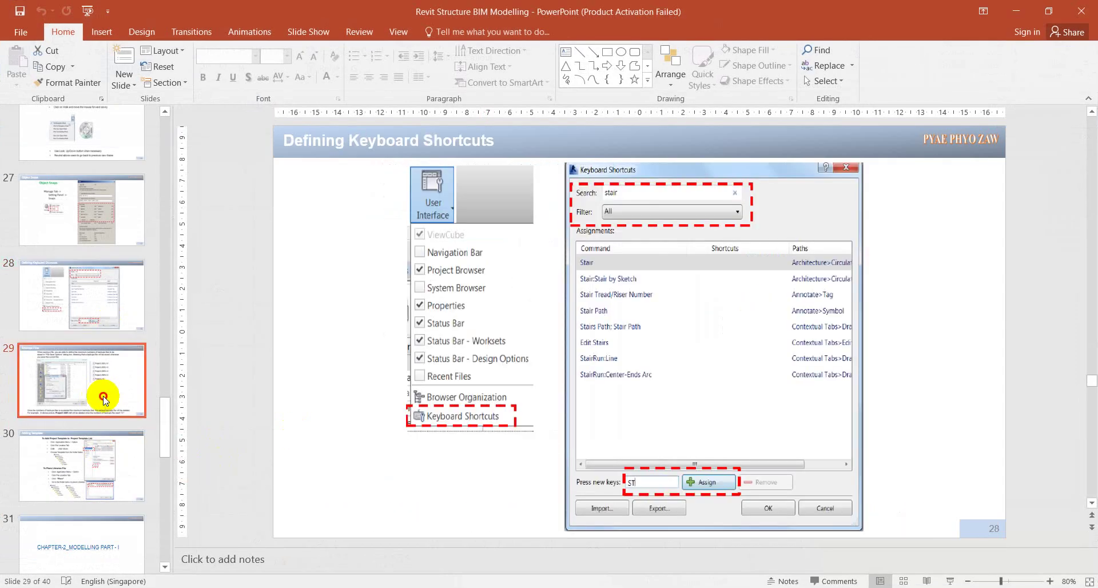
pyautogui.click(102, 456)
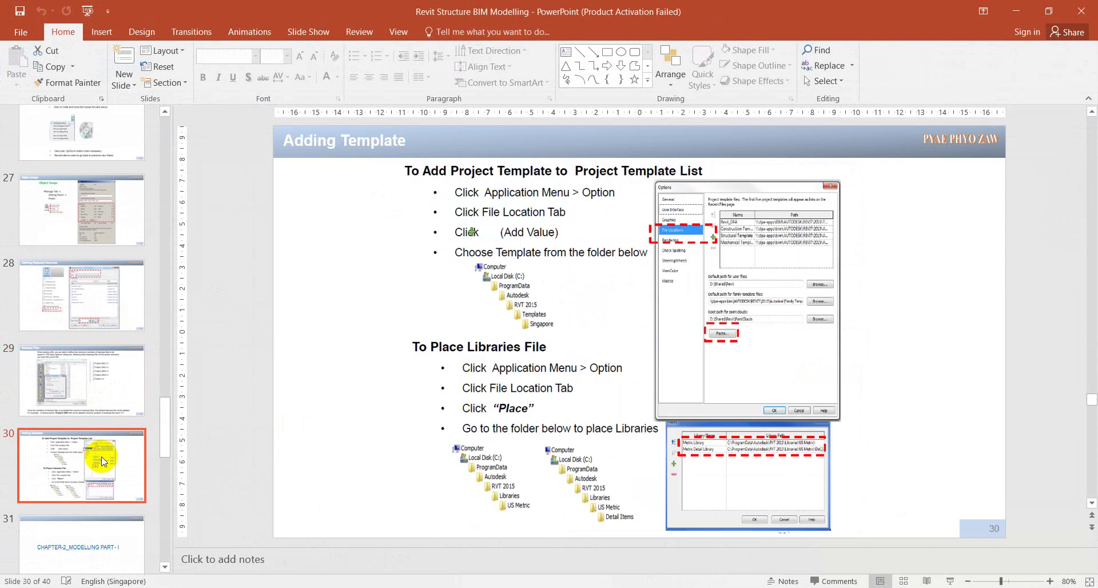
pyautogui.scroll(-2, 112, 451)
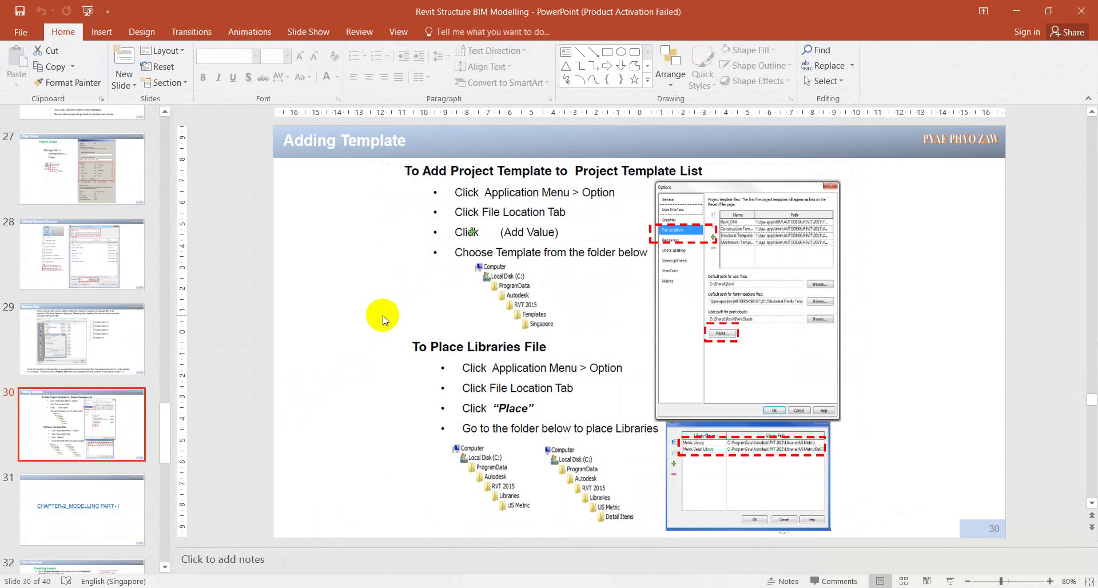
# Step: Switch to Revit and close the open sample project to get back to the Recent Files page with its template links
pyautogui.click(336, 587)
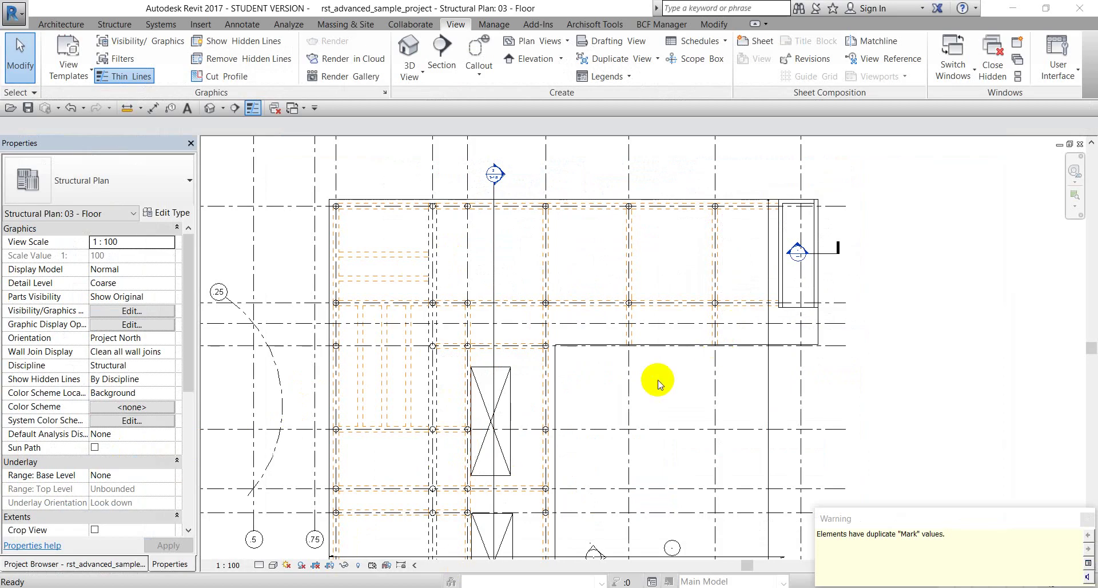
pyautogui.click(274, 110)
pyautogui.click(1079, 144)
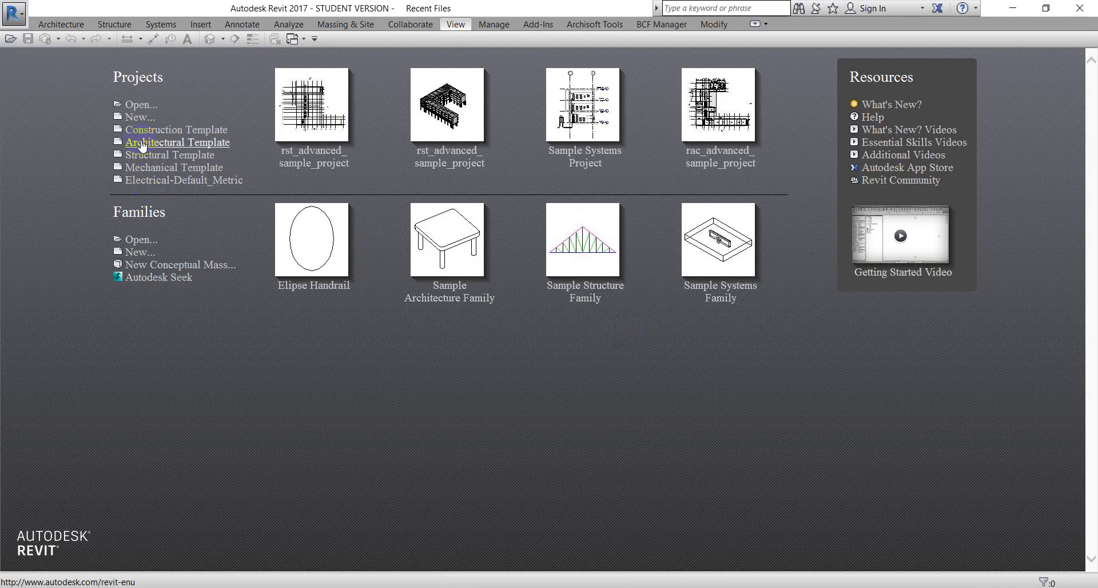
pyautogui.click(172, 130)
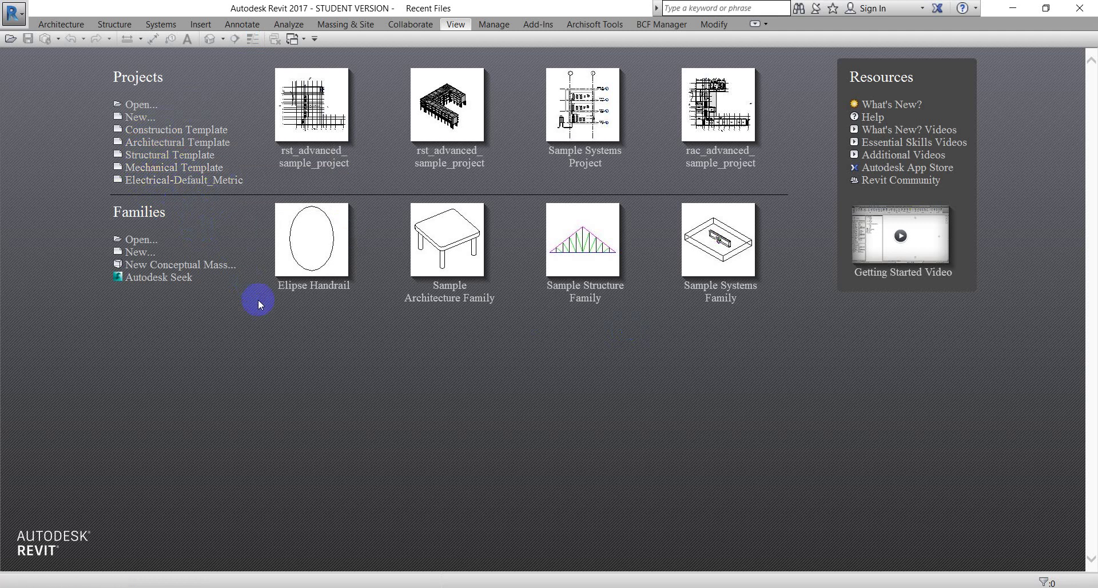
pyautogui.click(14, 13)
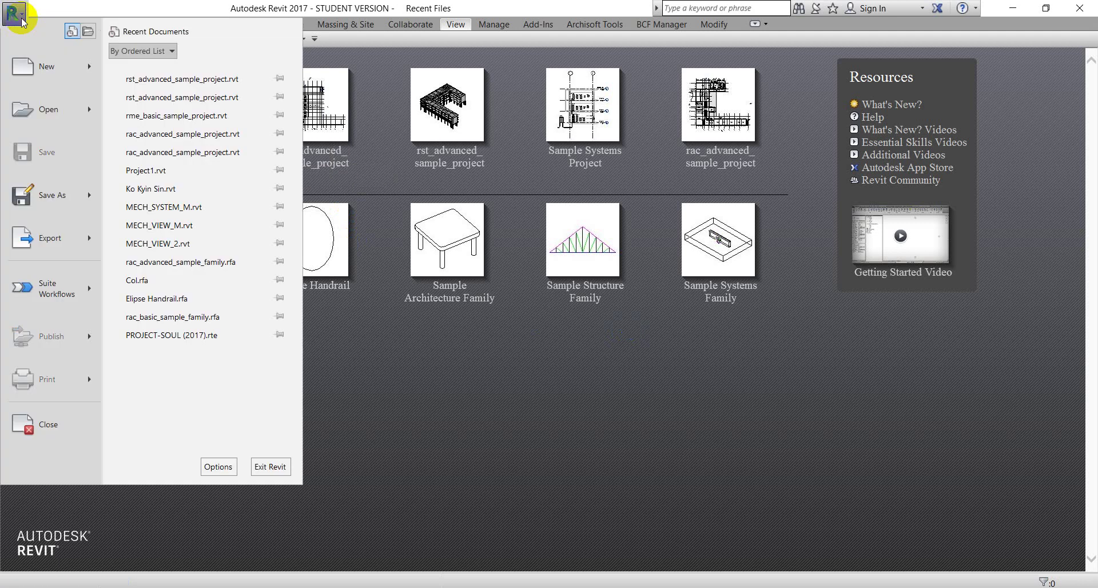
pyautogui.click(219, 466)
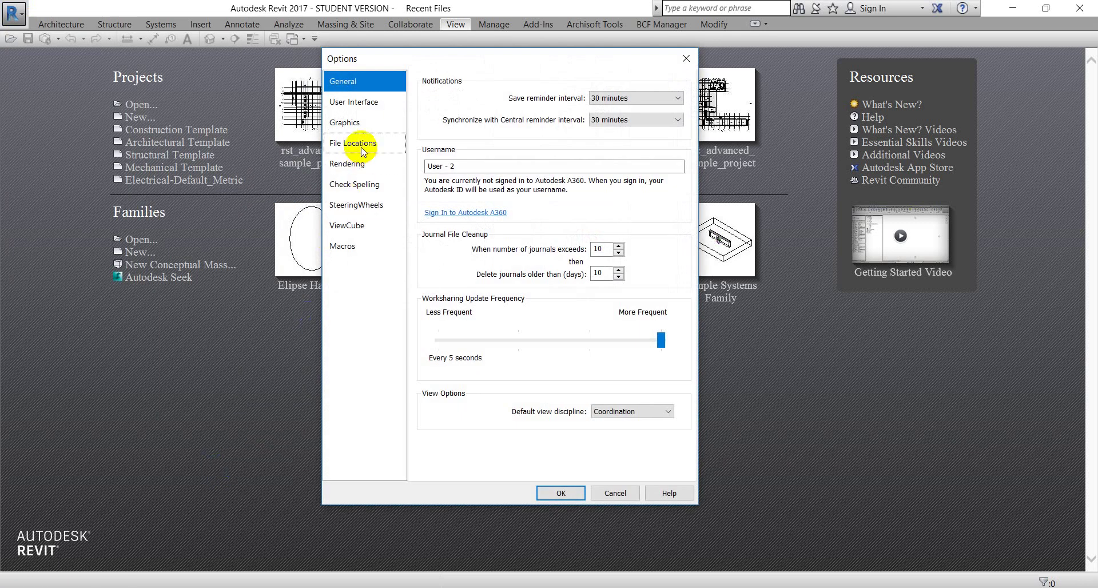
pyautogui.click(360, 144)
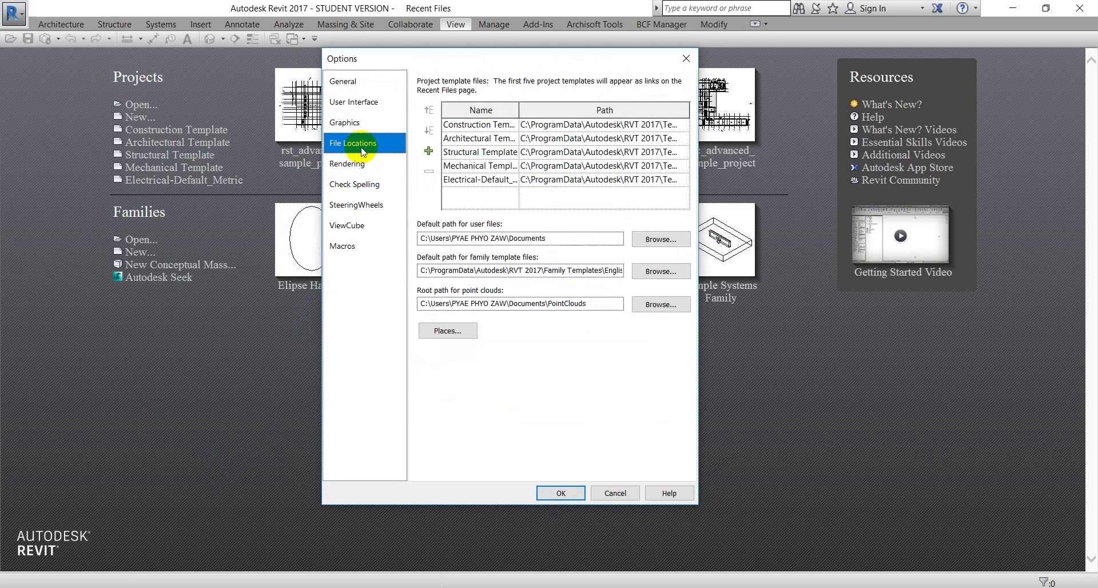
pyautogui.click(619, 493)
# Step: Open Revit's Options at the File Locations settings for project template files
pyautogui.click(14, 14)
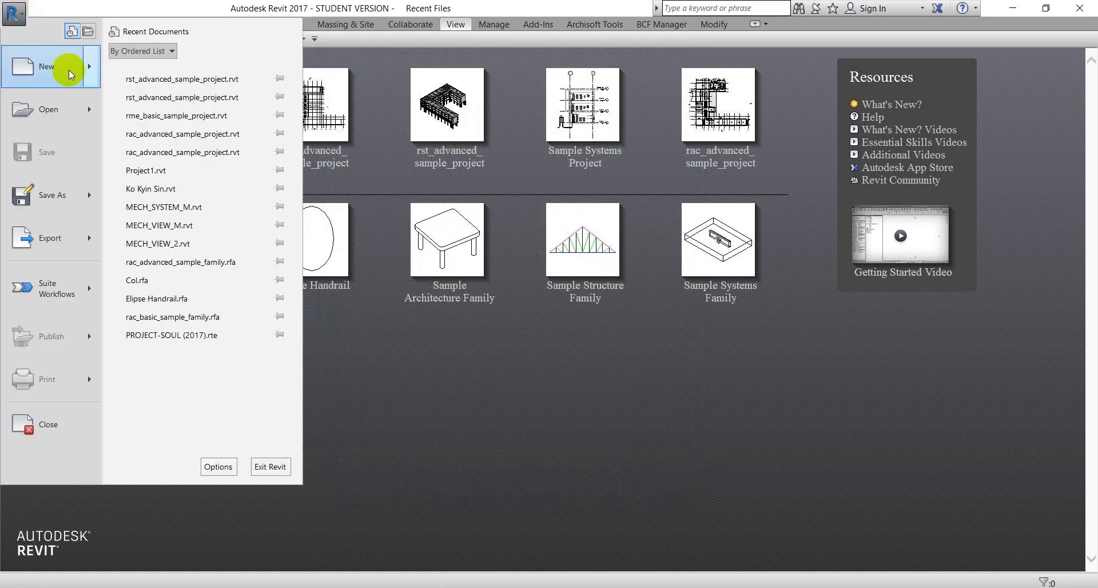
pyautogui.click(222, 469)
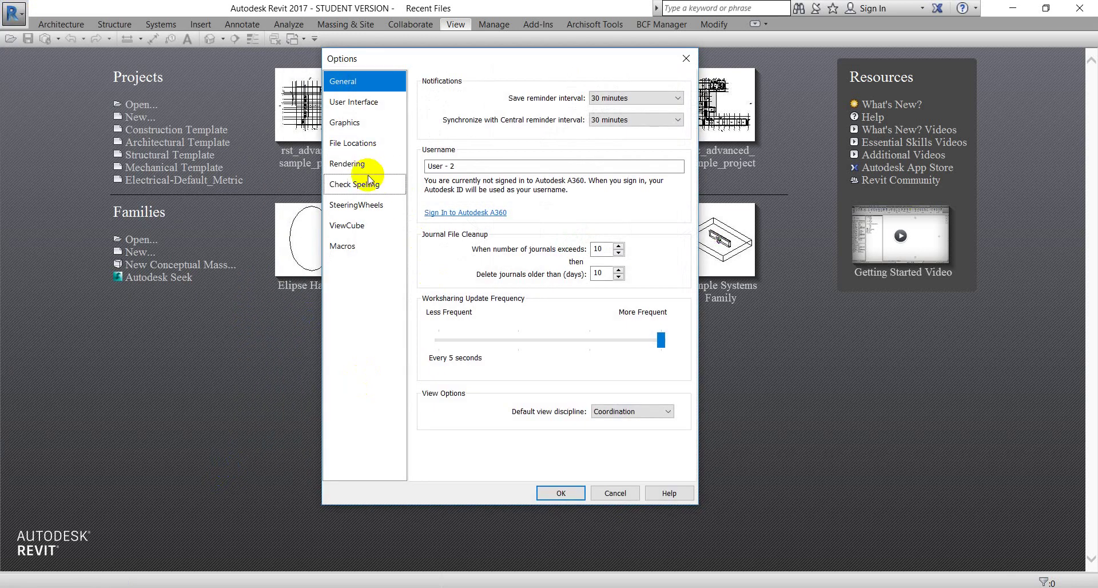
pyautogui.click(365, 146)
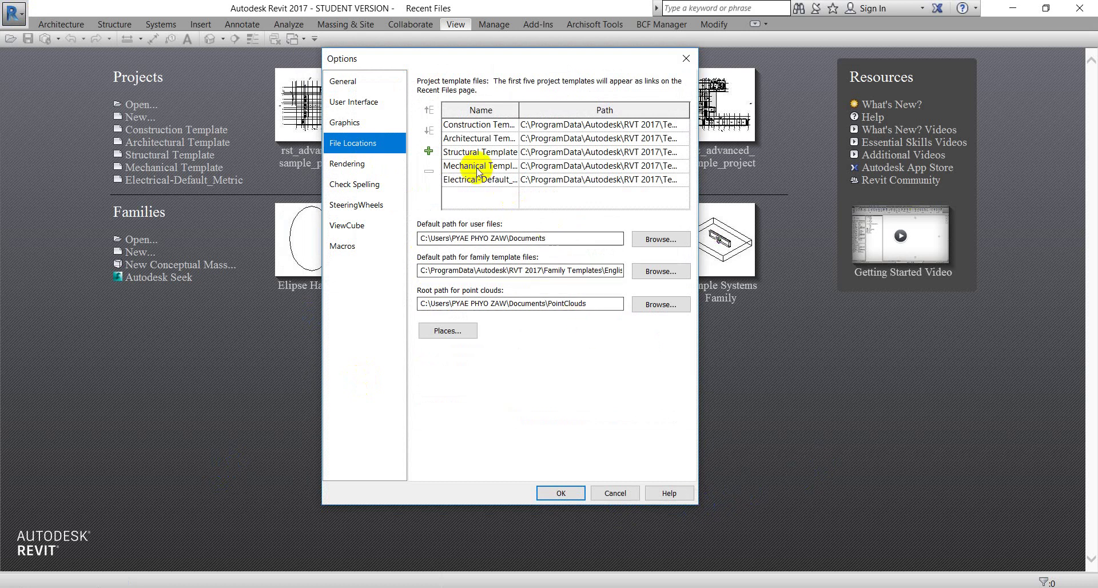
# Step: Look at the file browser for adding a project template, and cancel it without adding a template
pyautogui.click(429, 152)
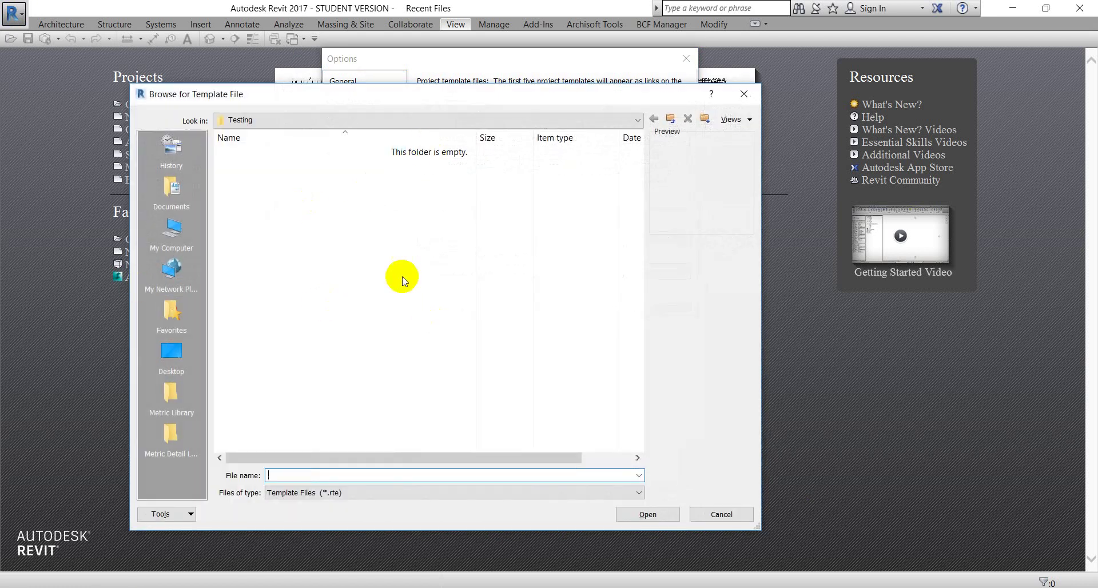
pyautogui.click(726, 515)
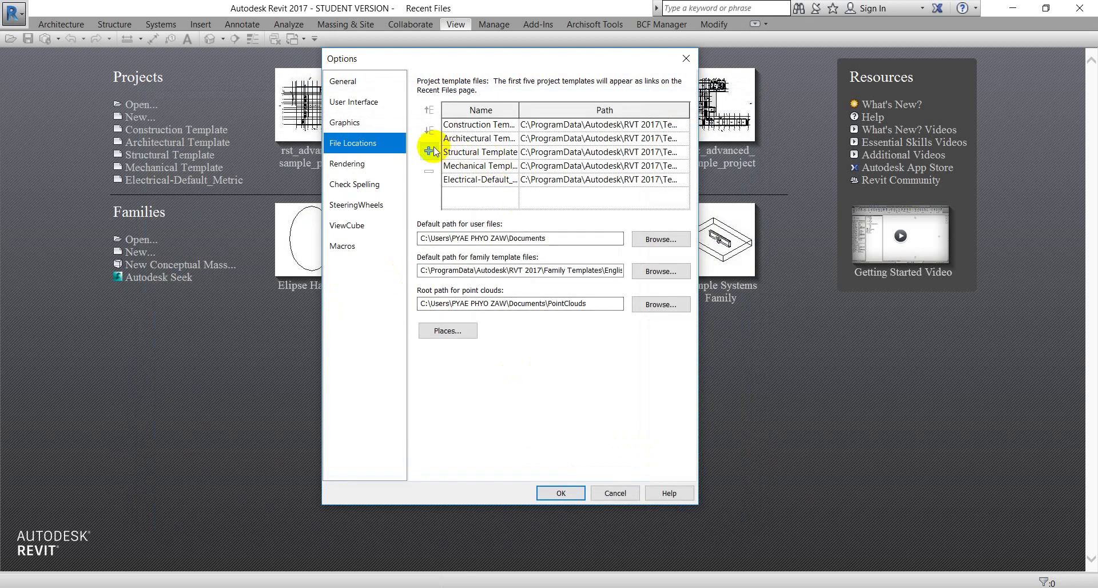
pyautogui.click(431, 153)
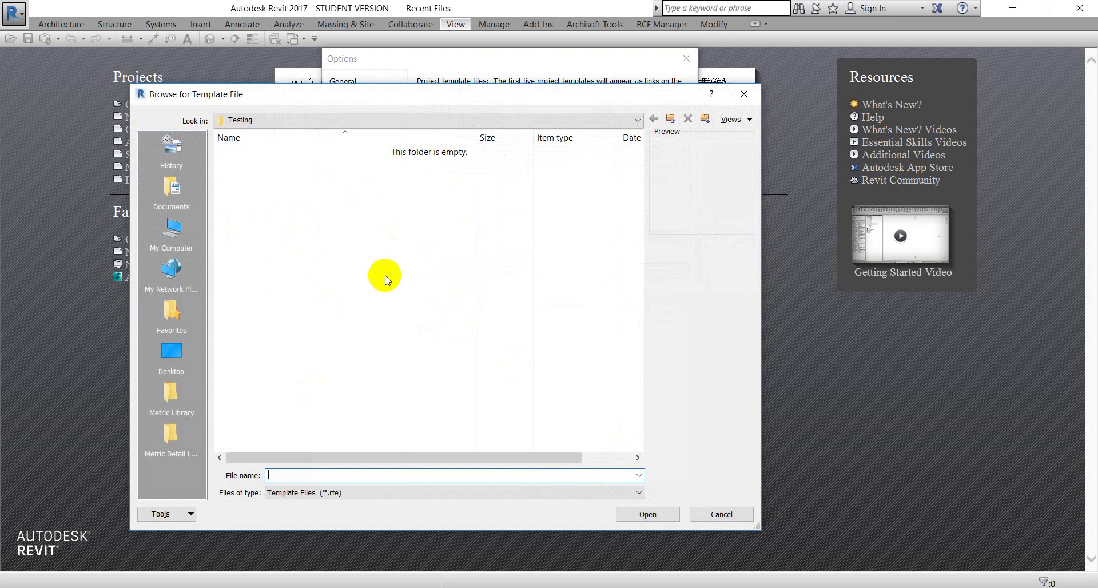
pyautogui.click(722, 514)
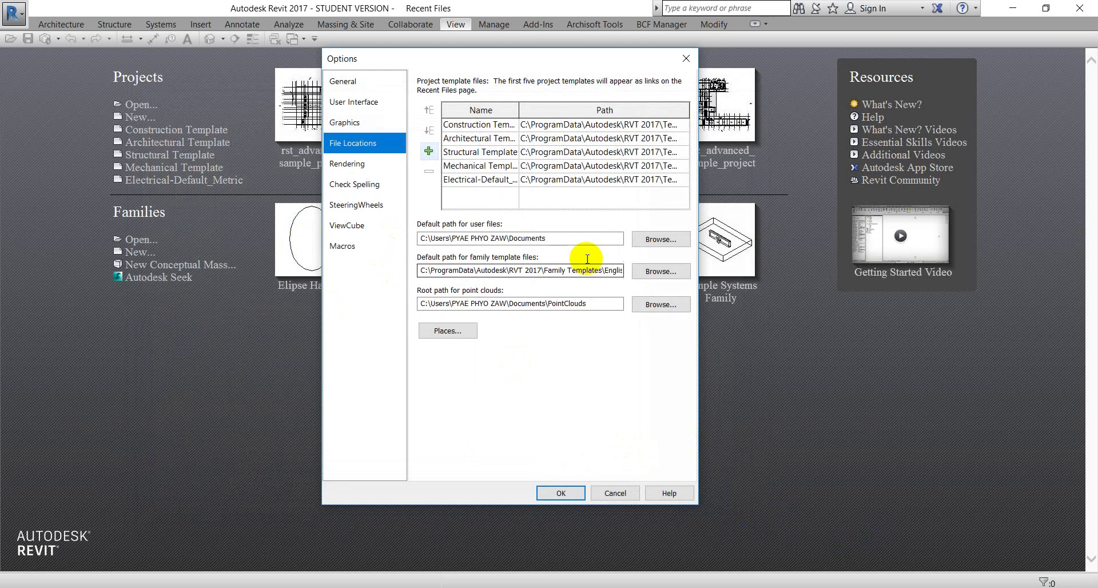
# Step: Remove the Electrical-Default_Metric template from the project template files and apply the options
pyautogui.click(457, 182)
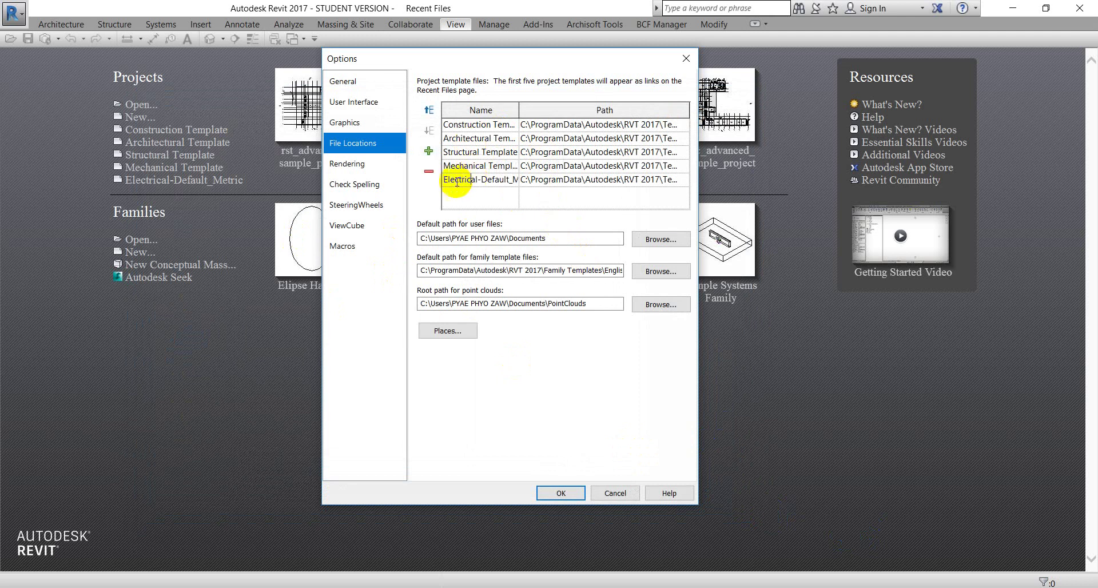
pyautogui.click(429, 172)
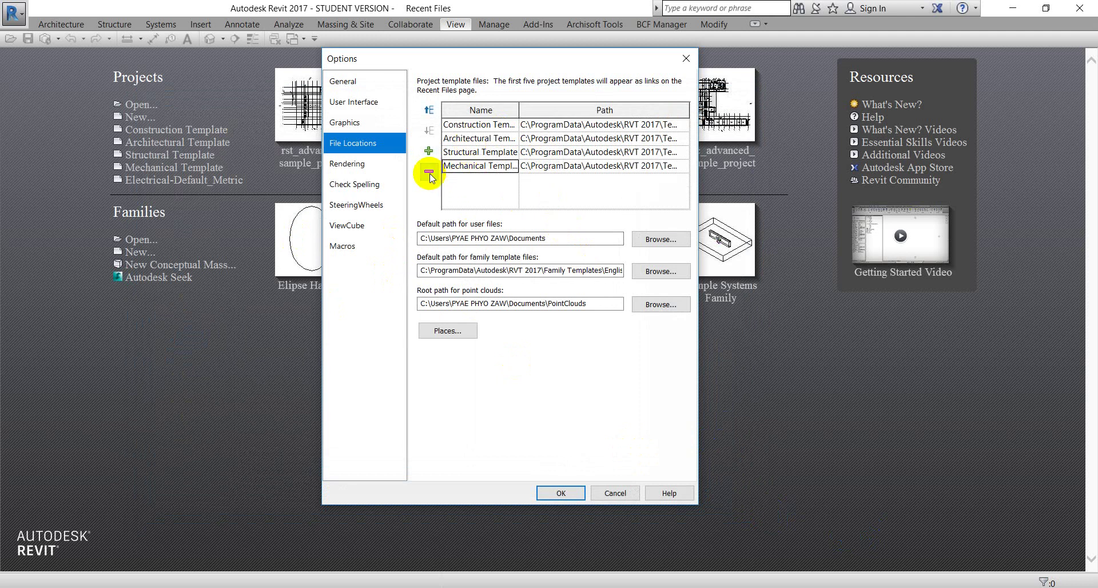
pyautogui.click(565, 492)
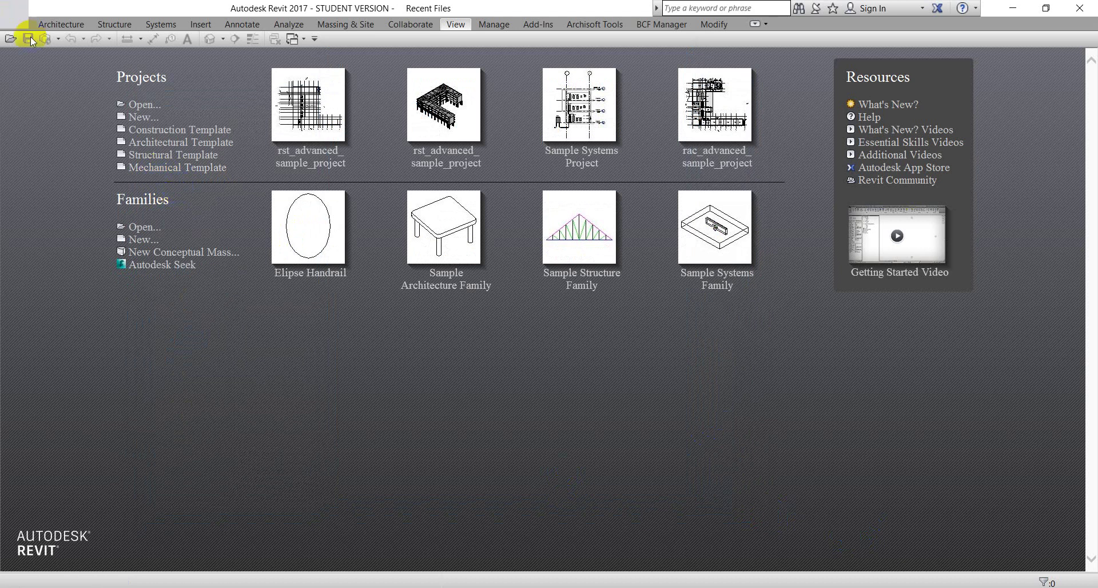
# Step: Check the project template list under the File Locations options again, and close the options
pyautogui.click(13, 12)
pyautogui.click(225, 474)
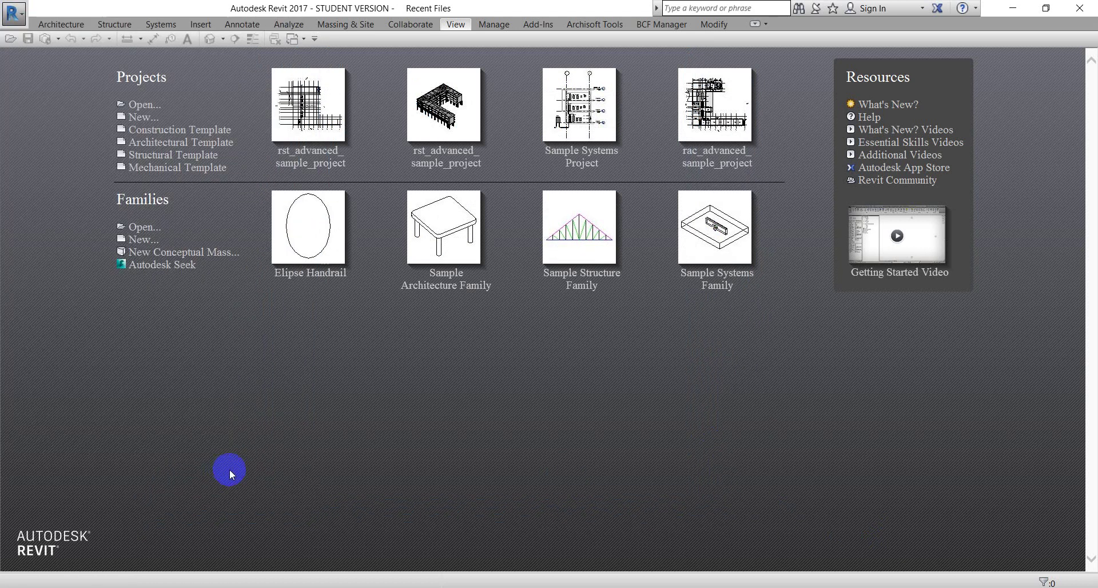
pyautogui.click(339, 143)
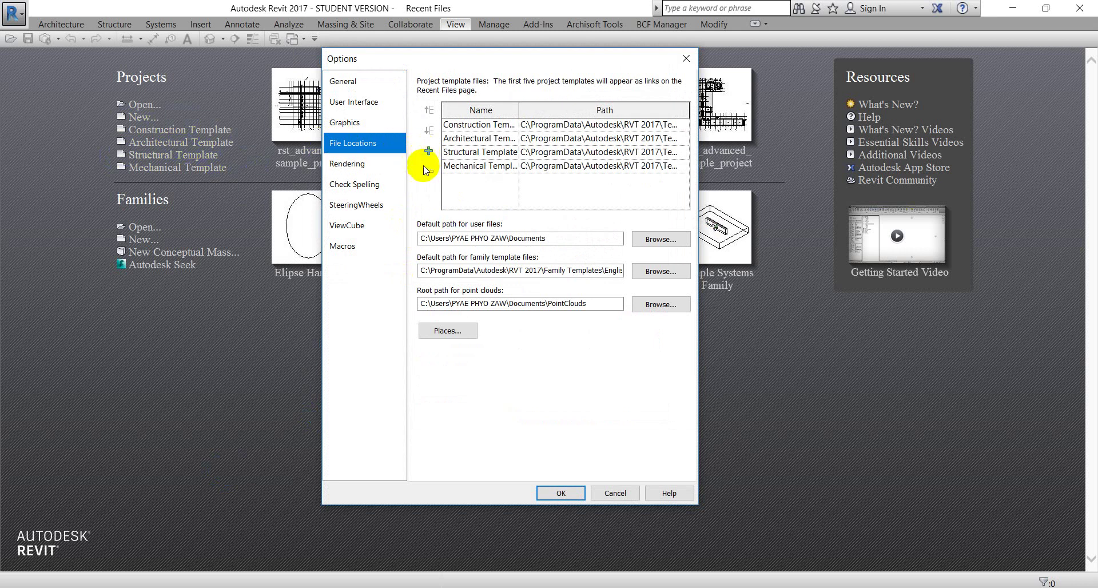
pyautogui.click(686, 61)
# Step: Switch to the PowerPoint presentation and review the Adding Template slide and the Chapter-2 Modelling Part-I title slide
pyautogui.click(411, 580)
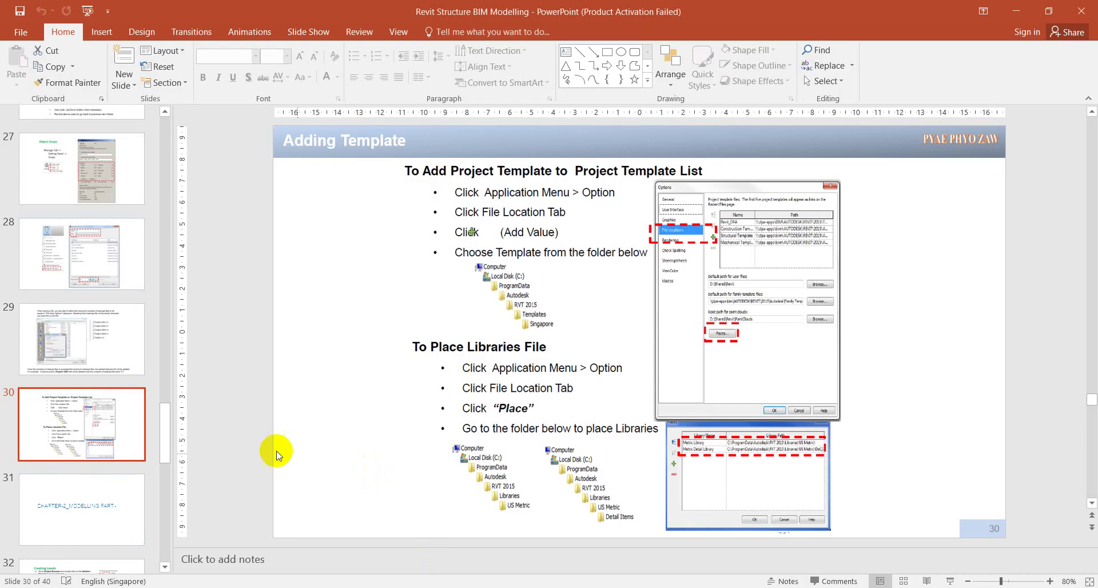
pyautogui.click(109, 487)
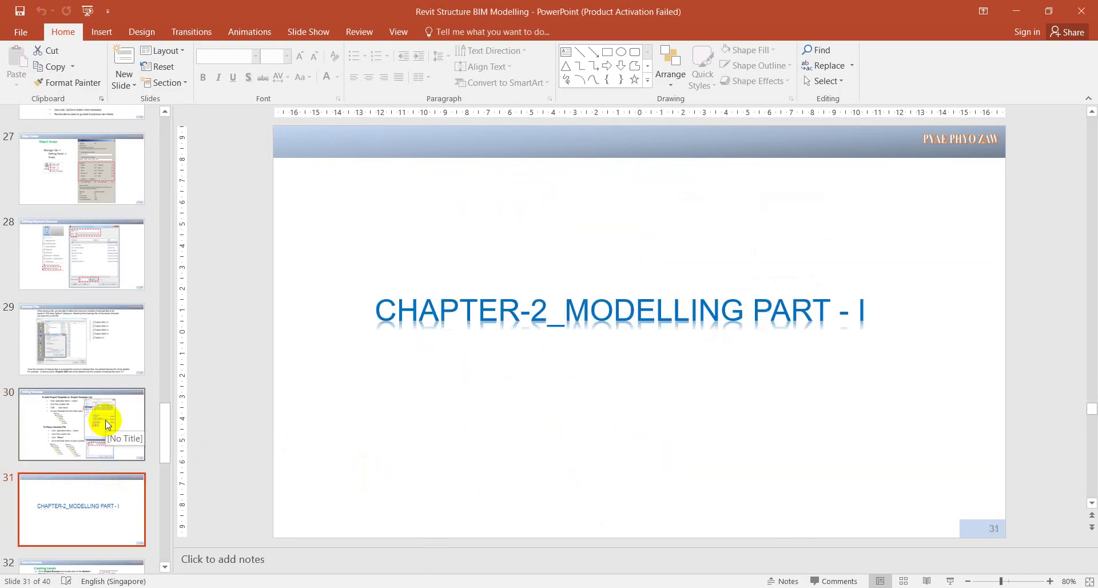
pyautogui.click(105, 419)
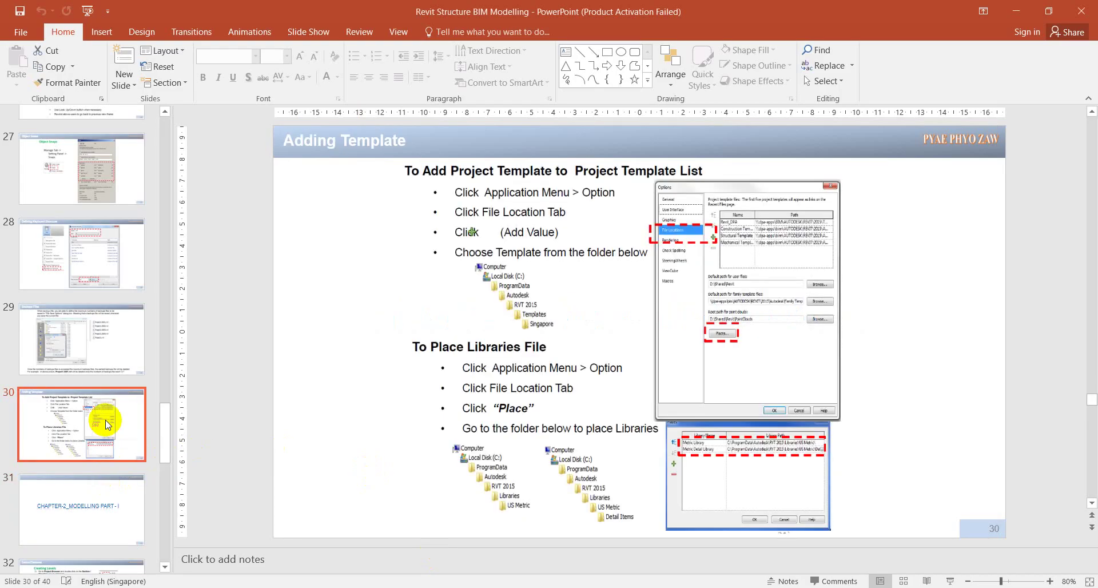
pyautogui.scroll(-1, 96, 474)
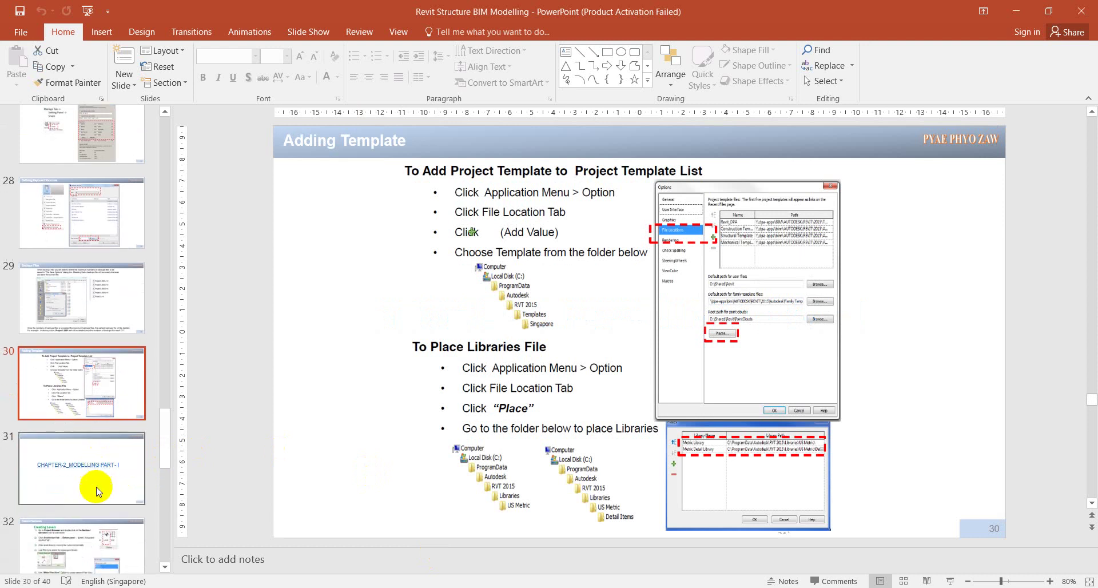
pyautogui.click(96, 541)
pyautogui.click(79, 345)
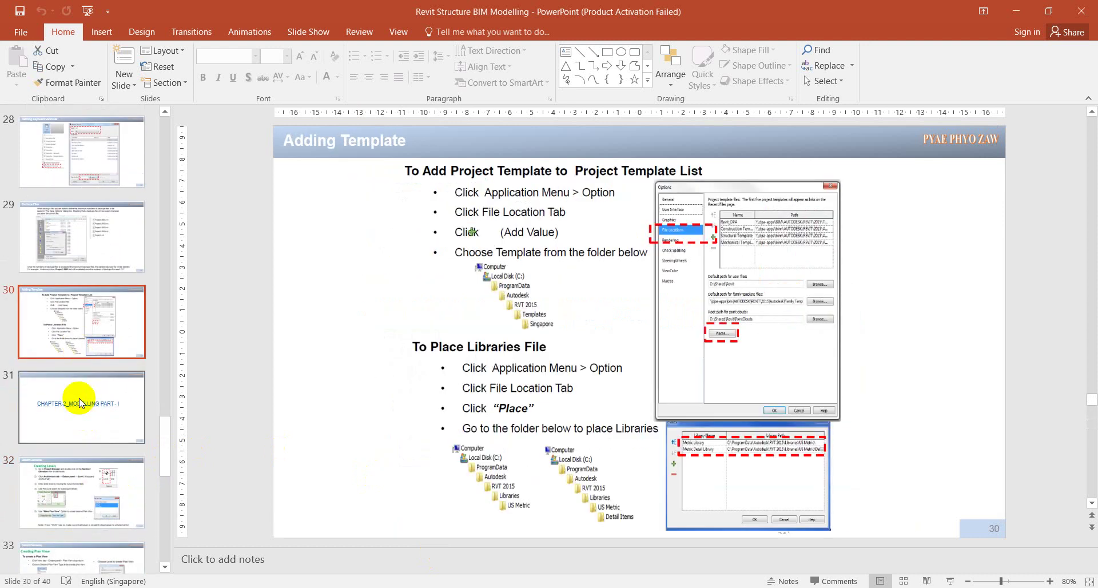
# Step: Go back to the Chapter-1 slides and view Revit Editions and File Formats
pyautogui.scroll(10, 95, 309)
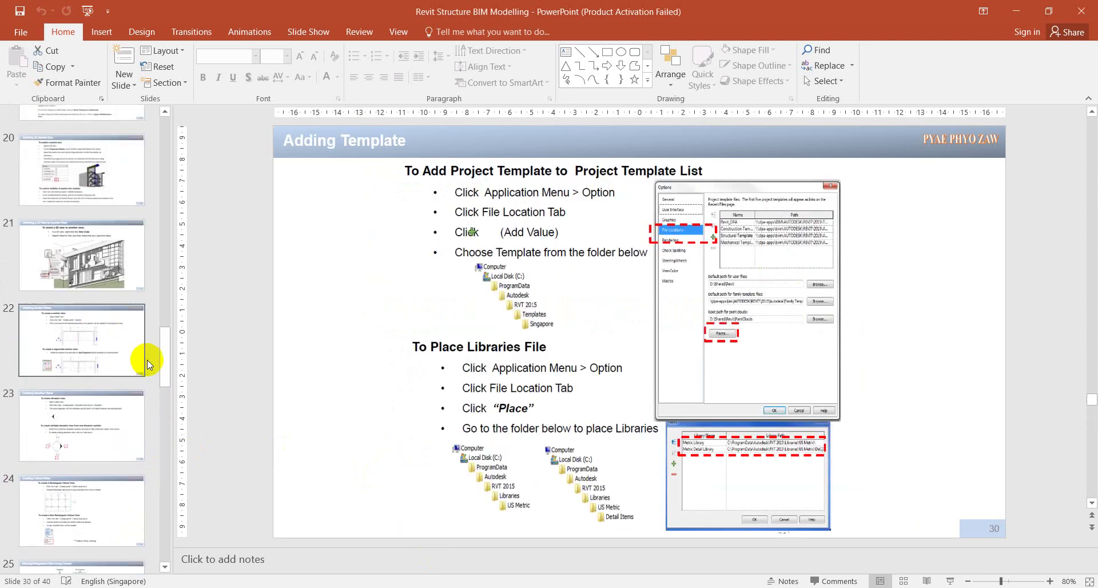
pyautogui.scroll(10, 79, 334)
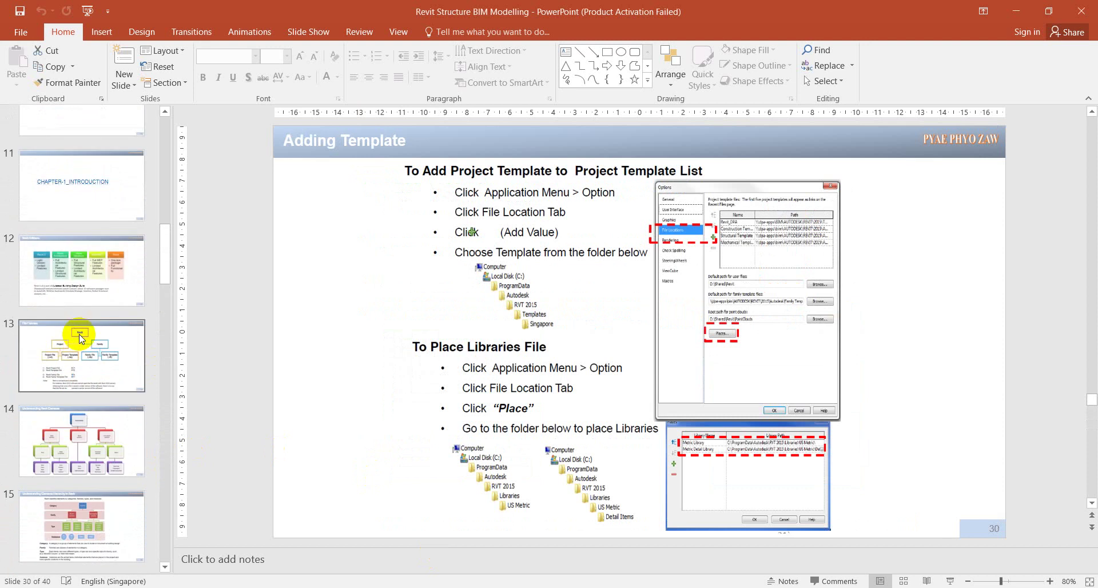
pyautogui.click(78, 296)
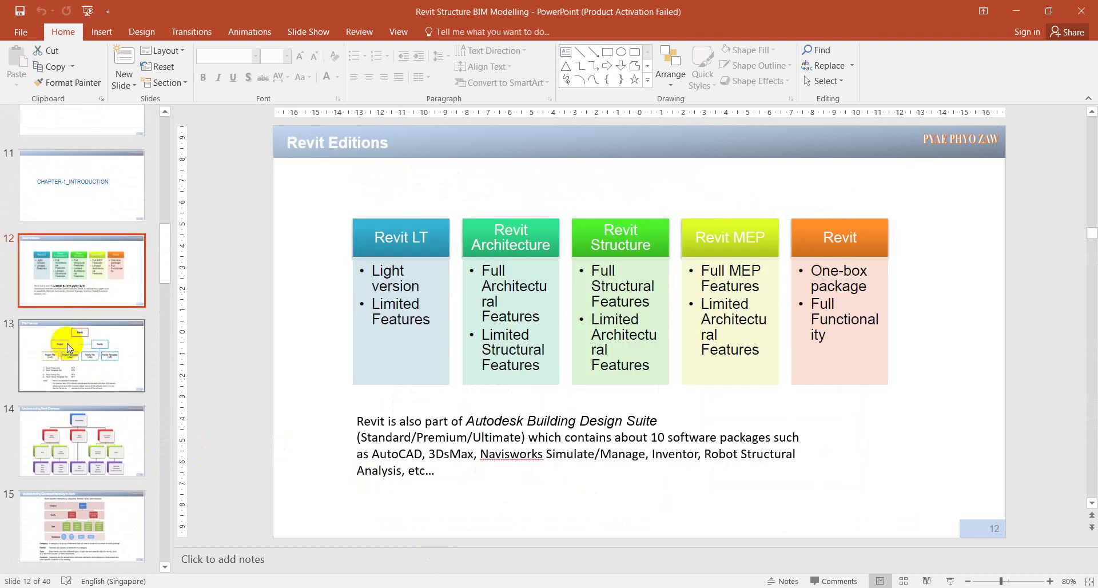
pyautogui.click(84, 366)
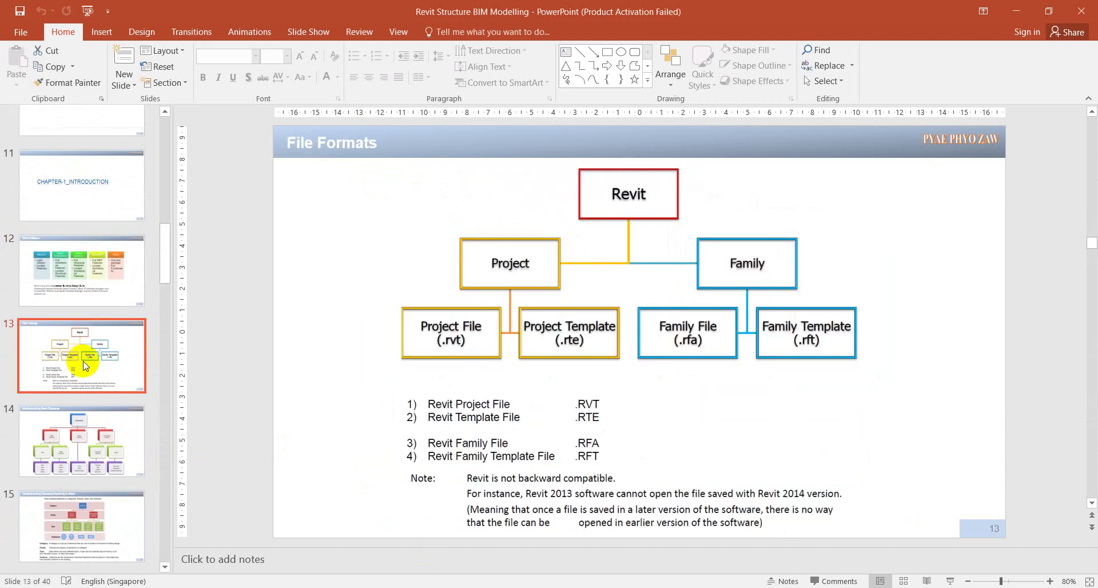